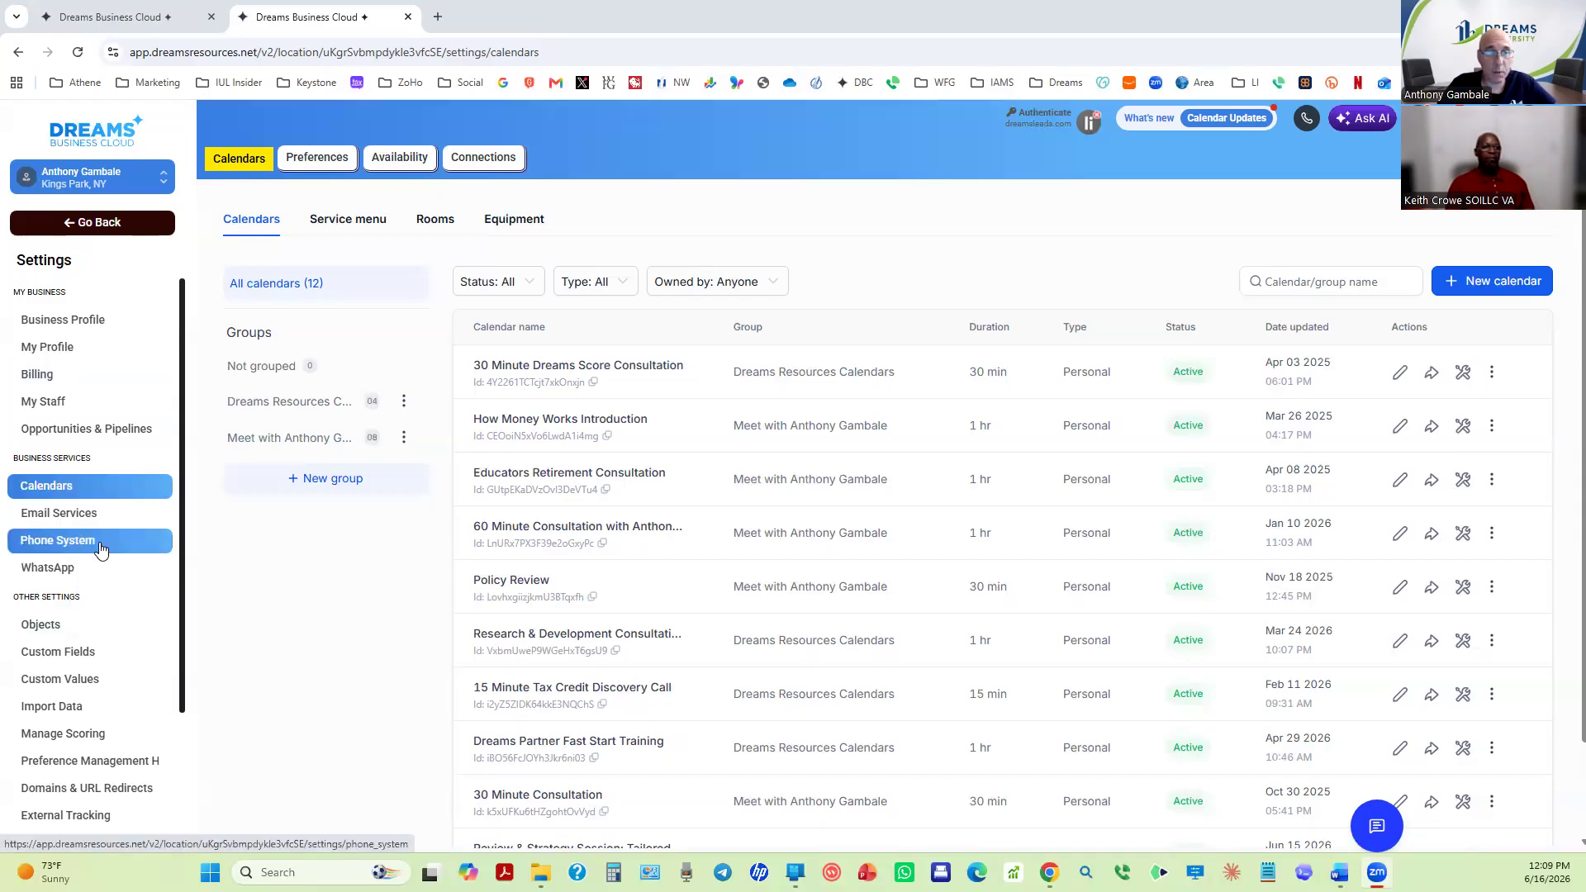
Open the Integrations settings and look through the full list of available third-party integrations.
scroll(101, 550, down, 2)
scroll(101, 550, down, 1)
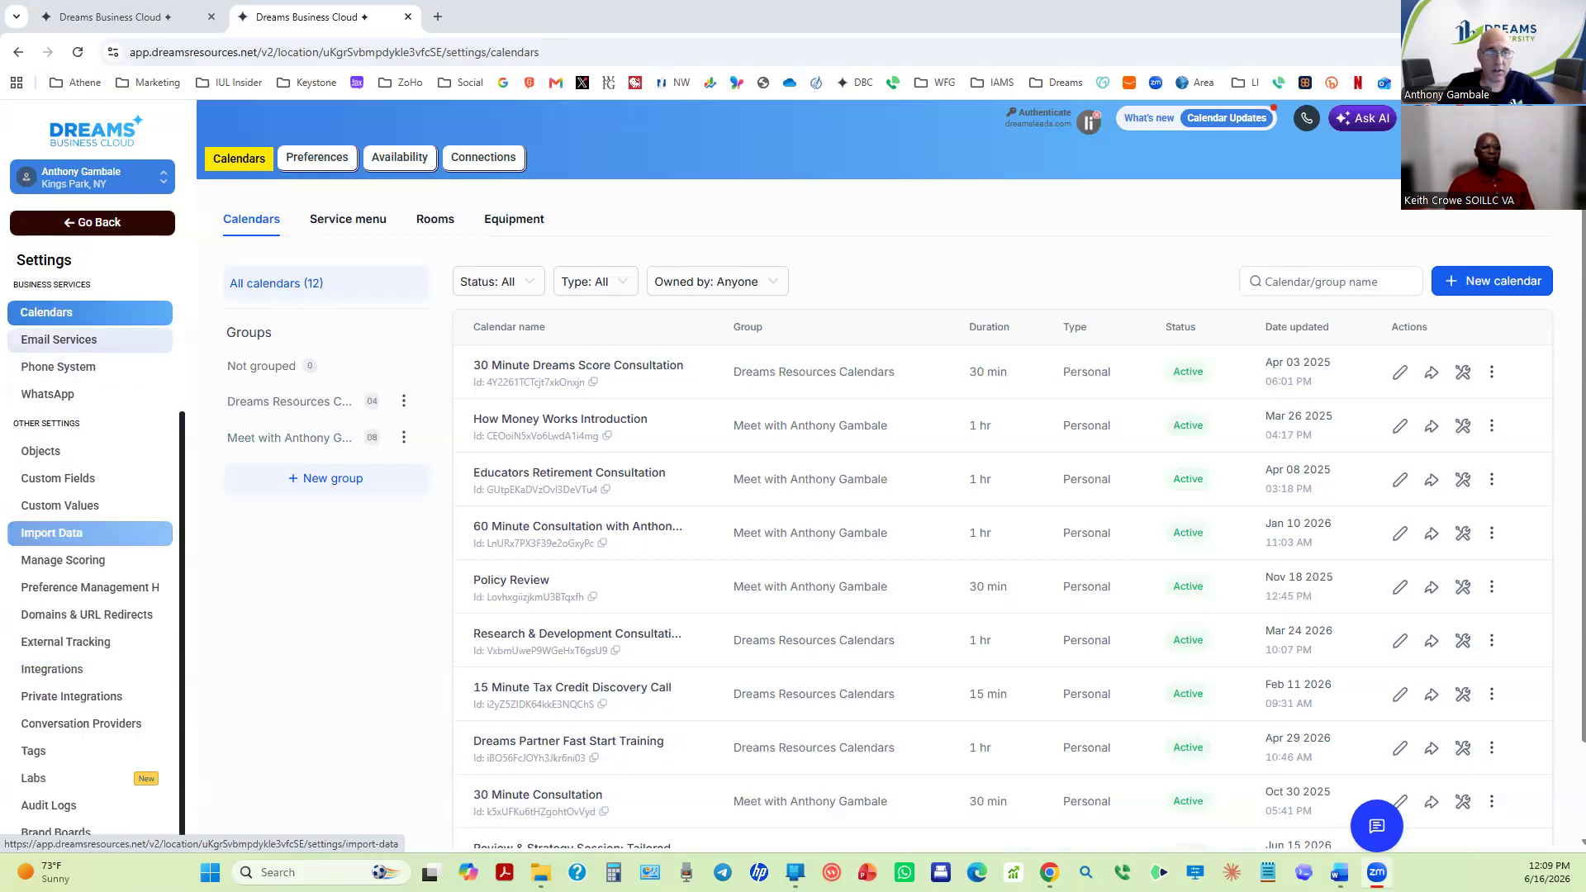
click(81, 673)
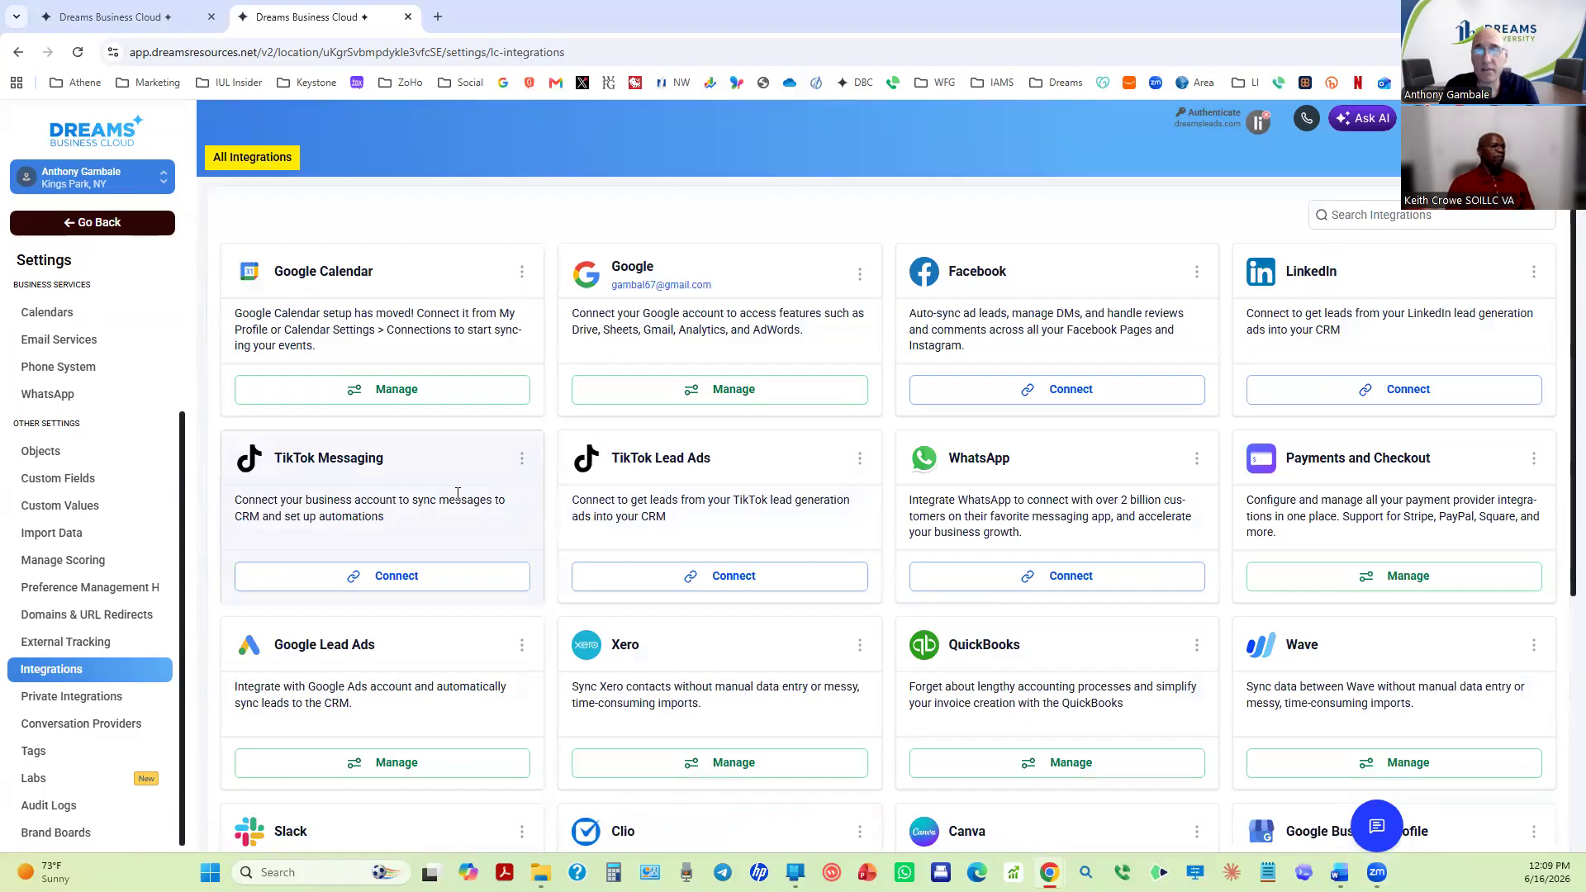
scroll(818, 423, down, 9)
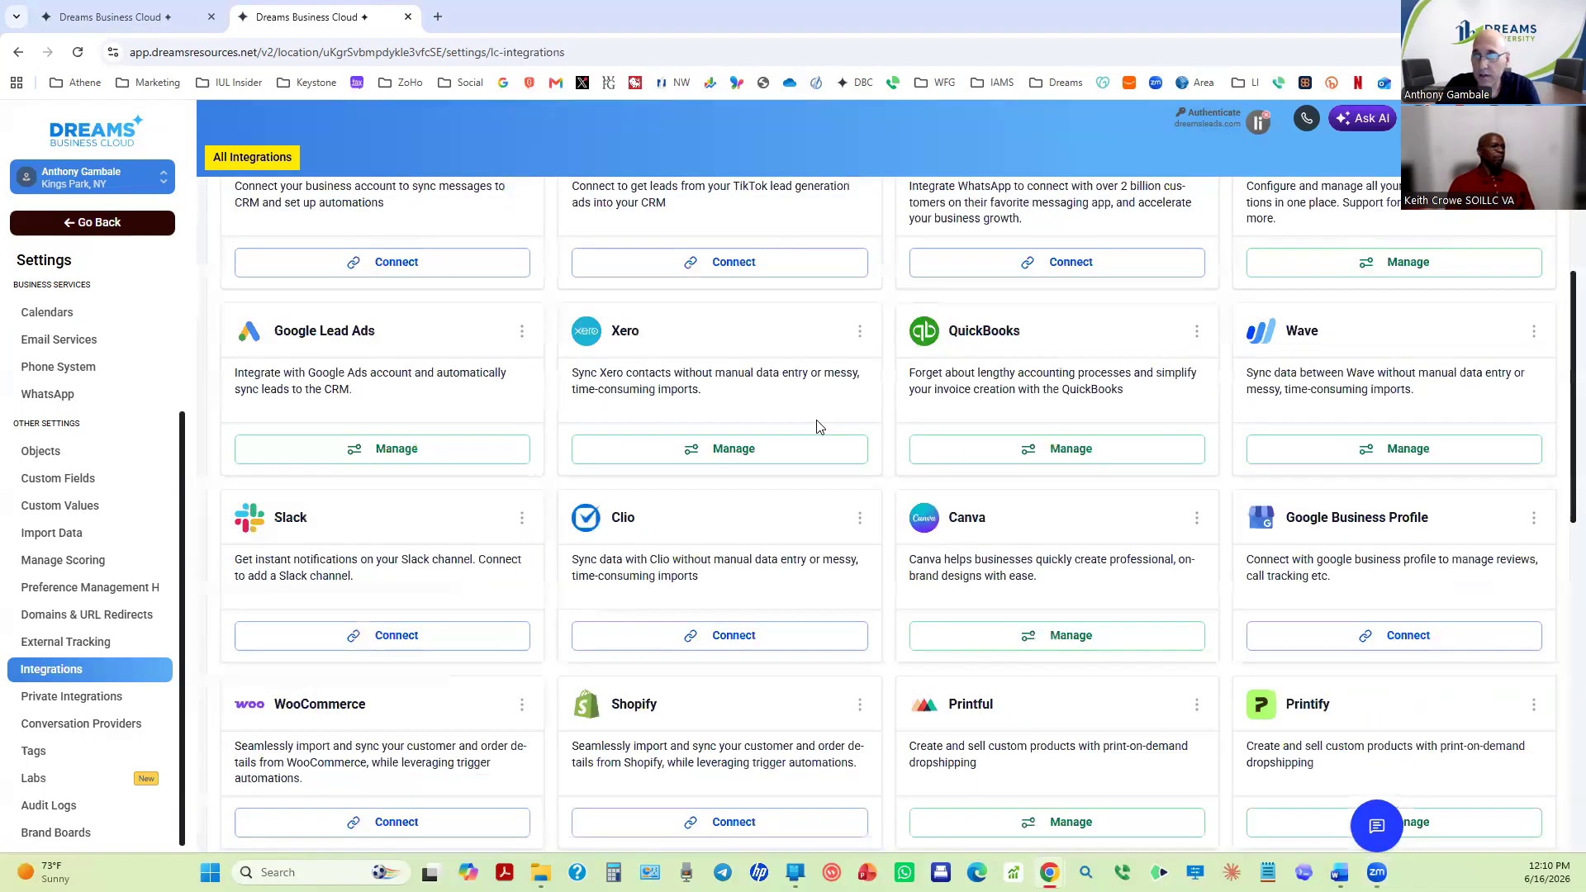
scroll(818, 421, down, 9)
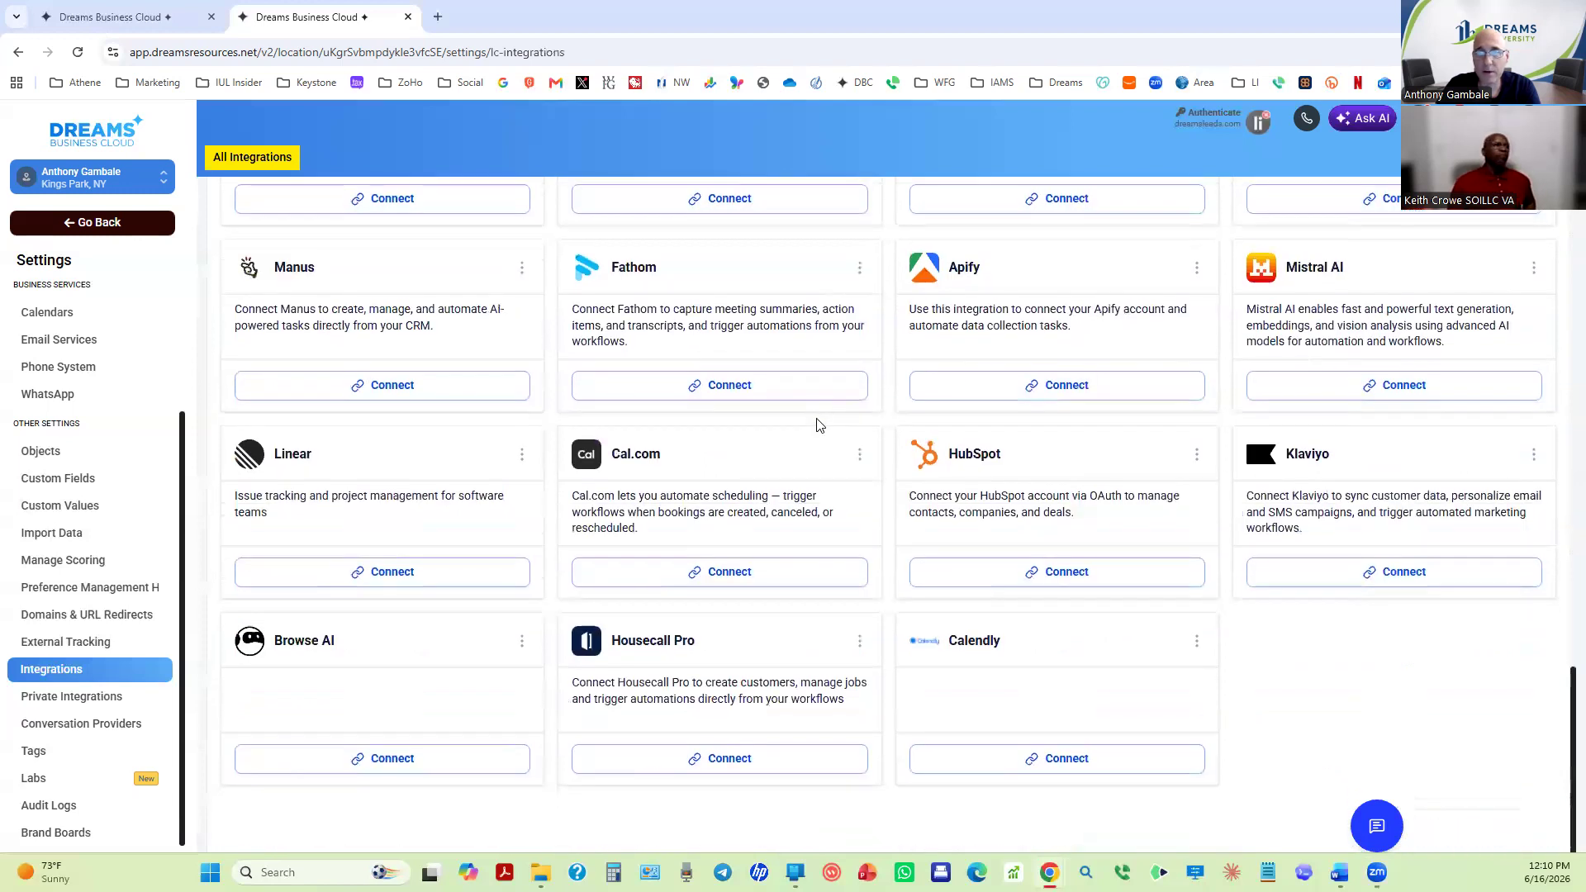
scroll(818, 425, up, 18)
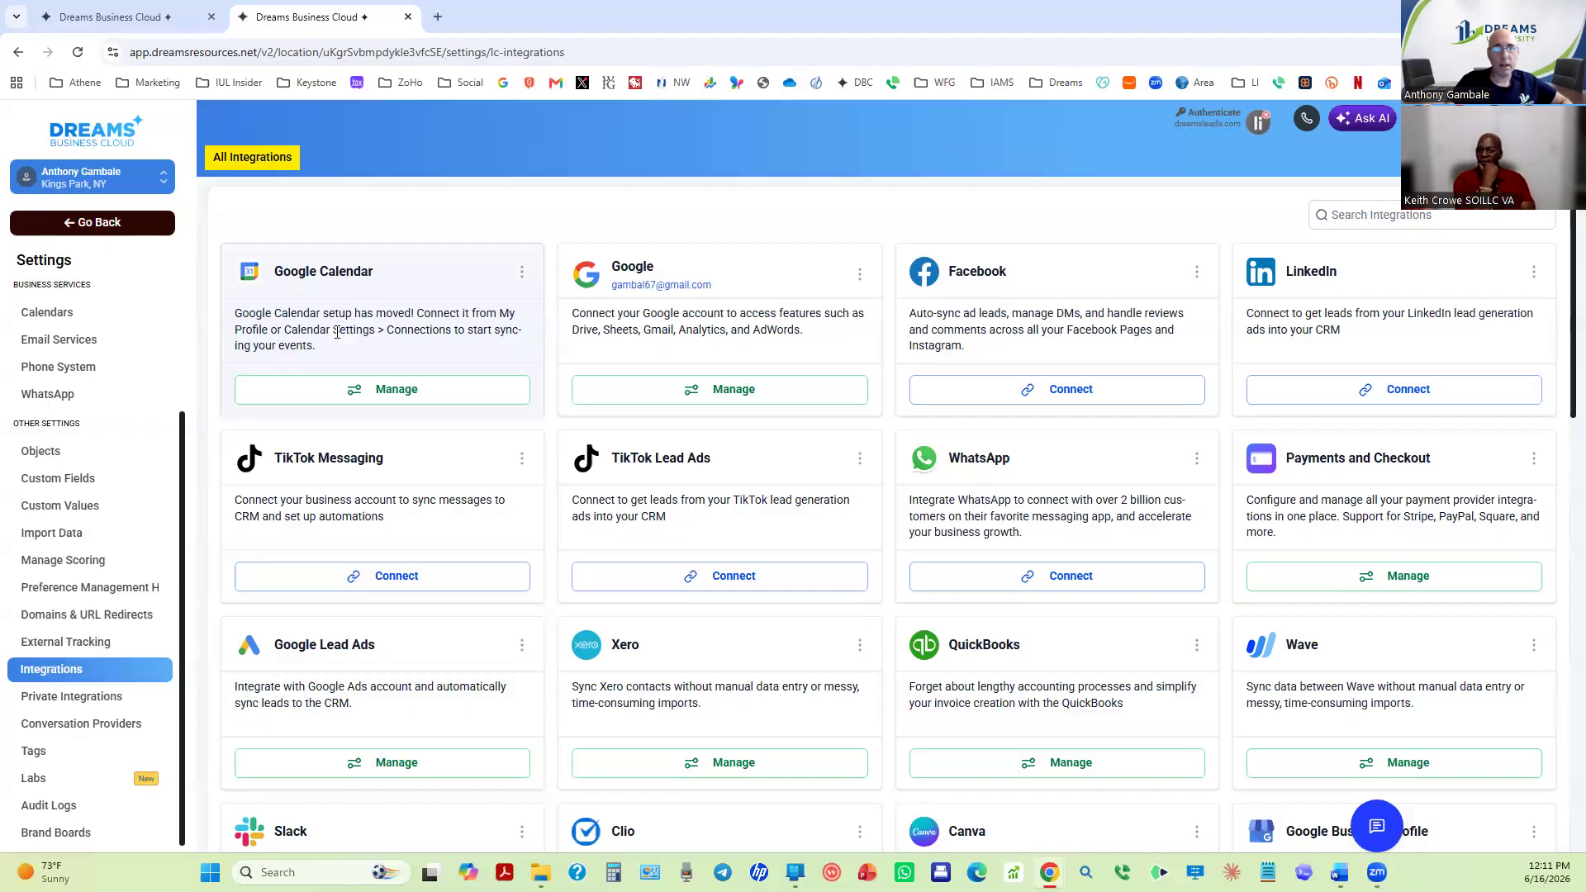
Open the Google Calendar integration's connections, view the calendar services offered for a new connection, and leave the settings.
click(385, 397)
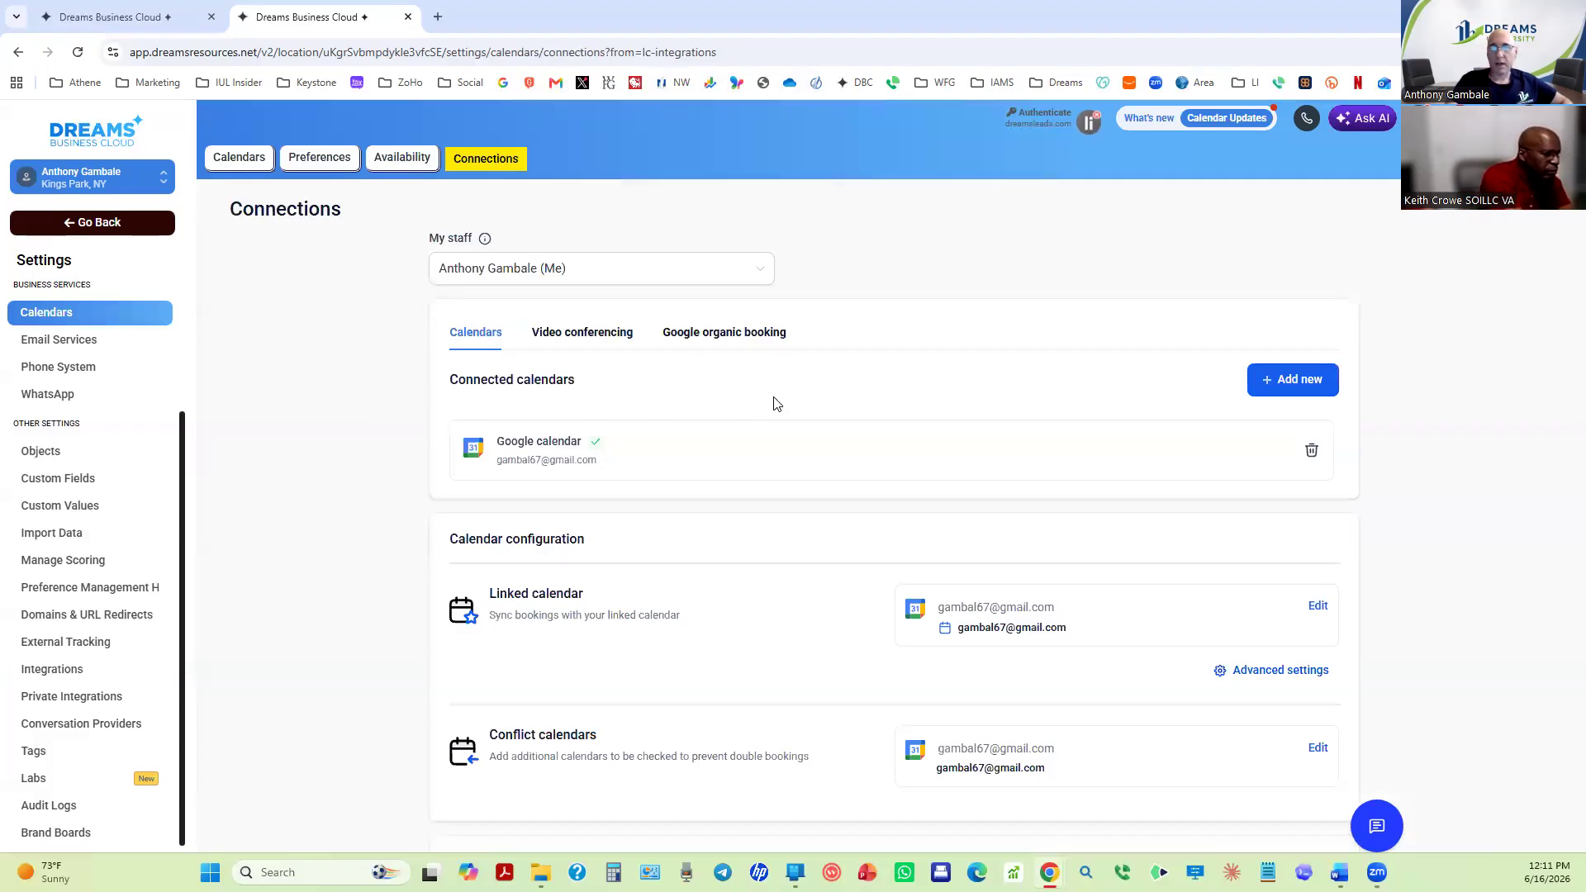
click(1296, 385)
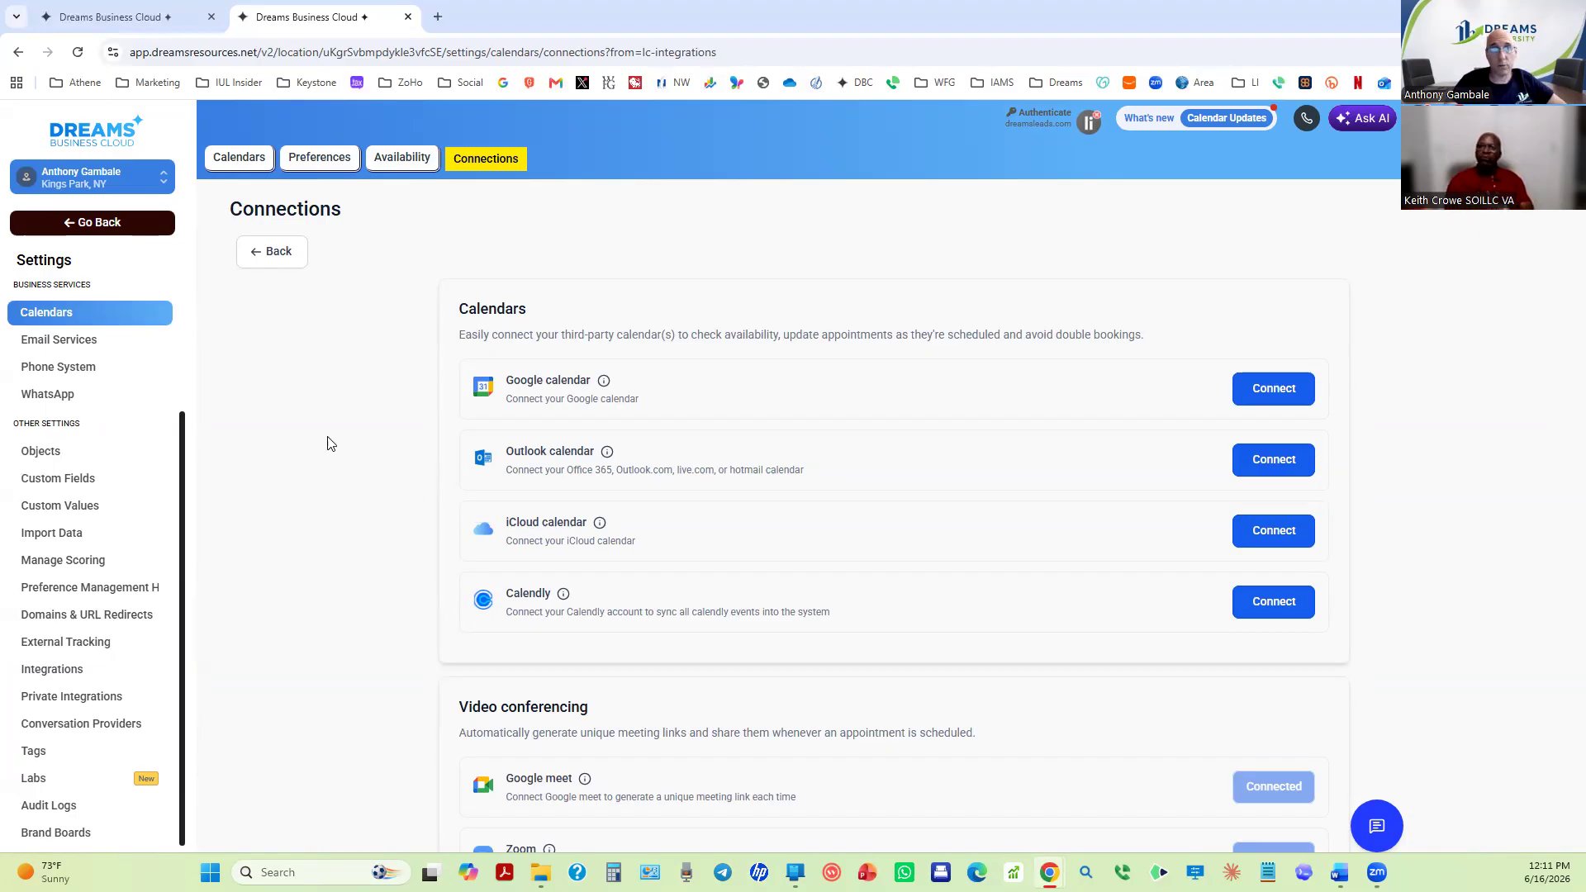
click(91, 223)
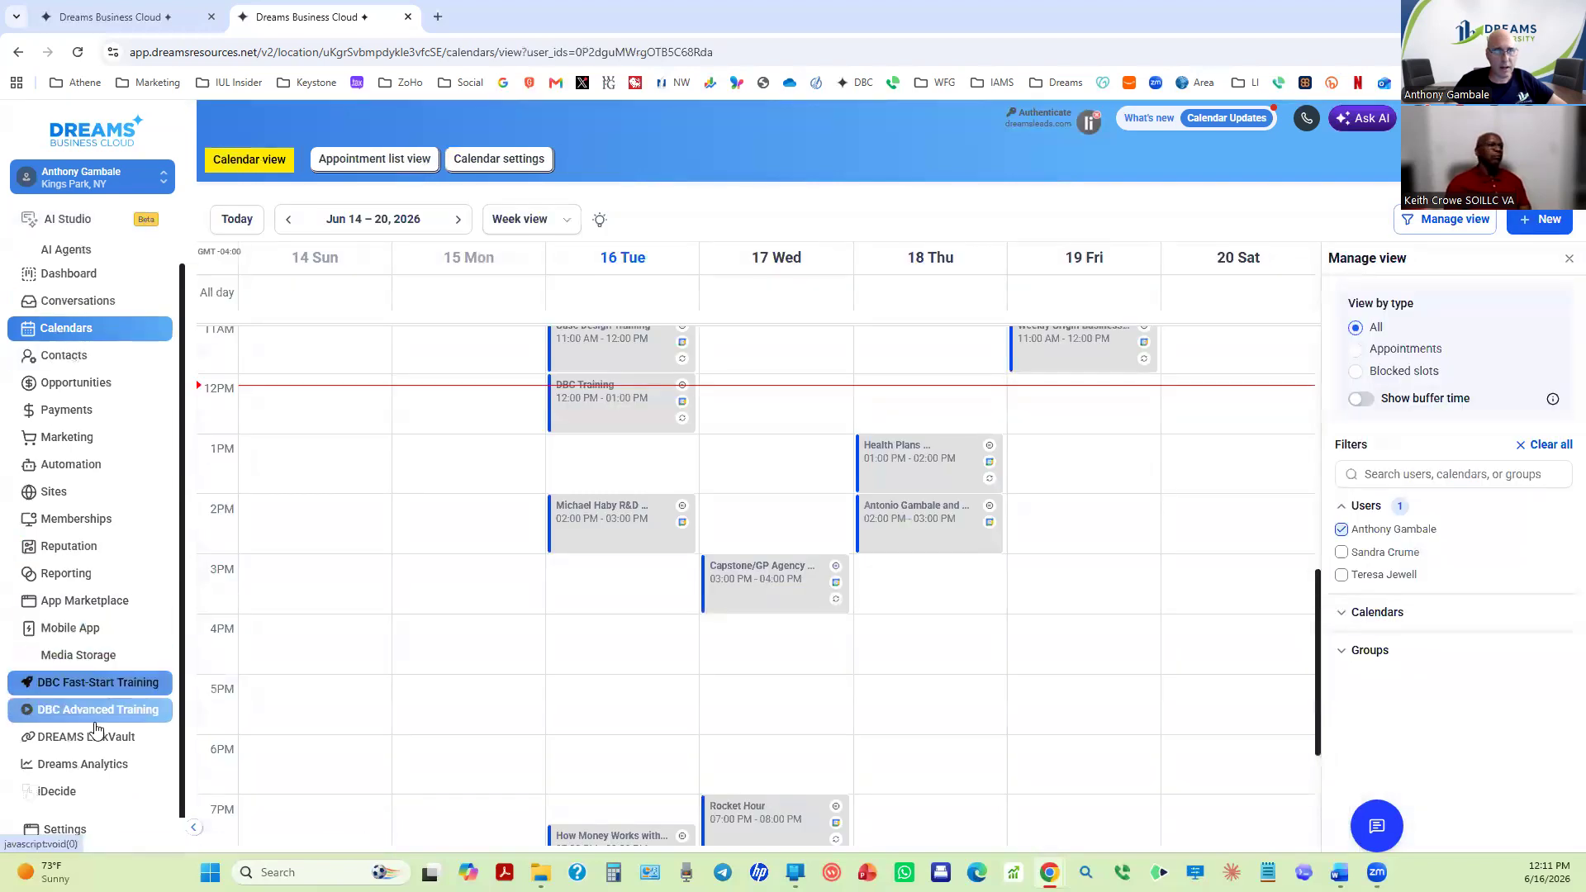
Return to the Integrations settings and review the available integrations, from Google Calendar through Calendly.
click(76, 831)
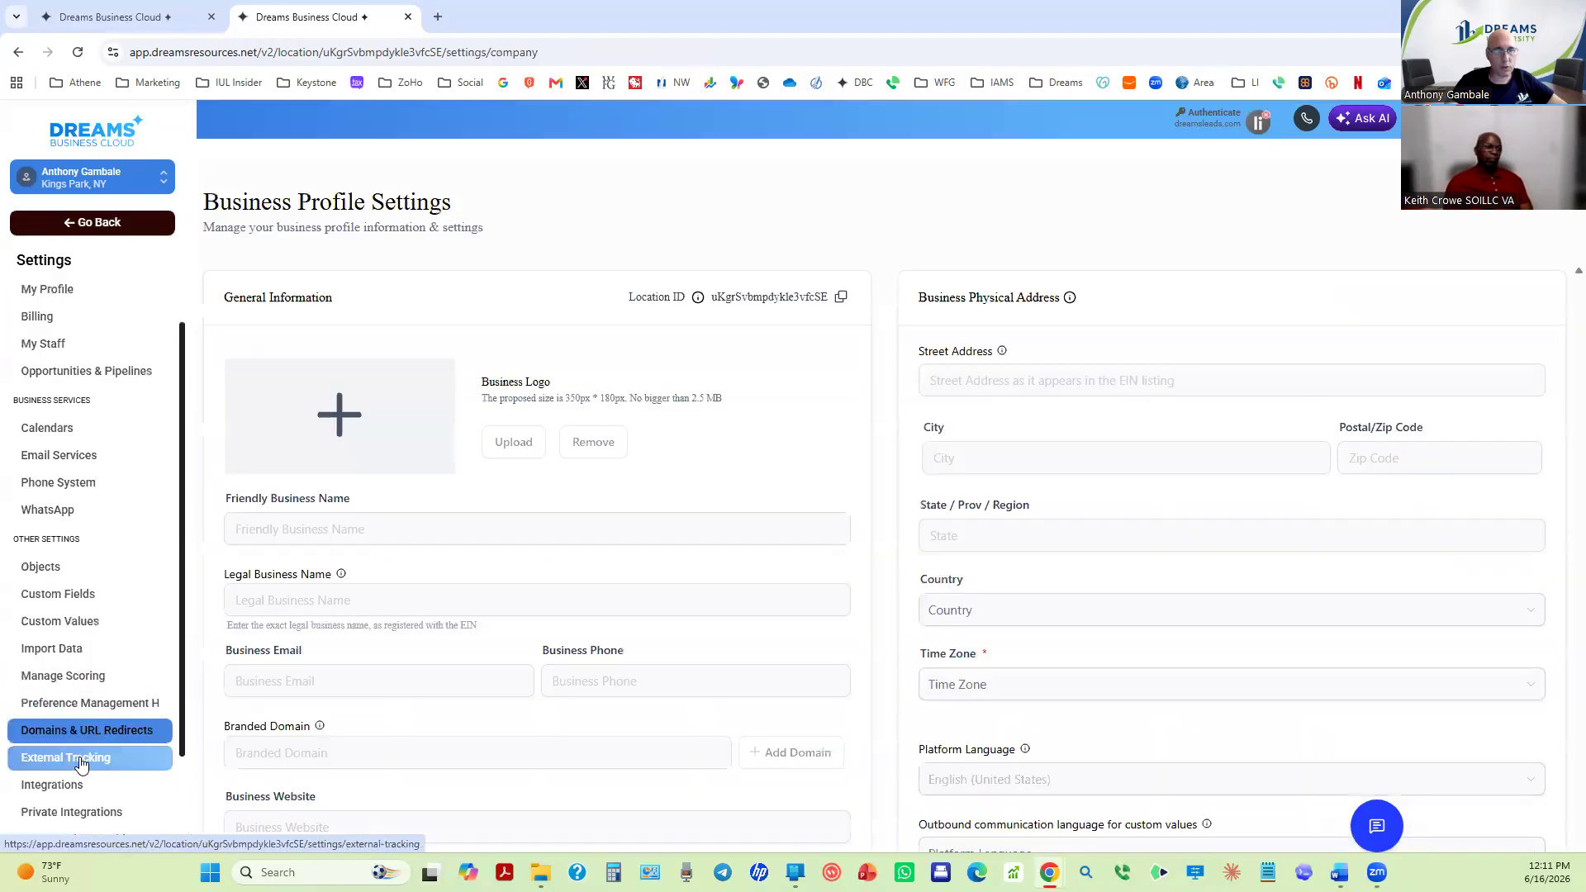
click(73, 783)
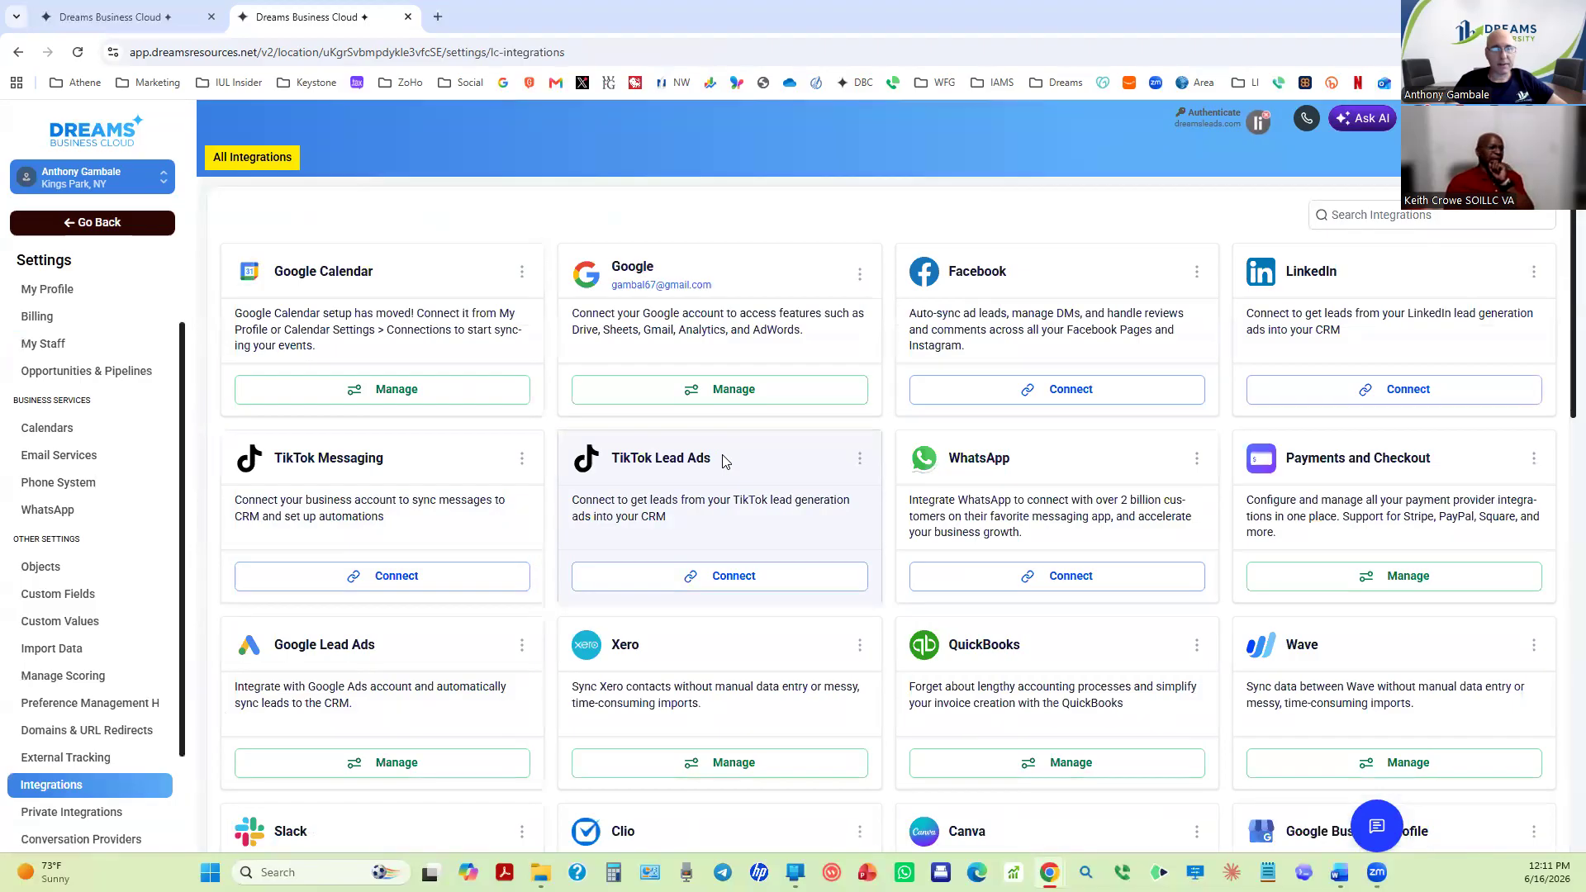
scroll(724, 461, down, 2)
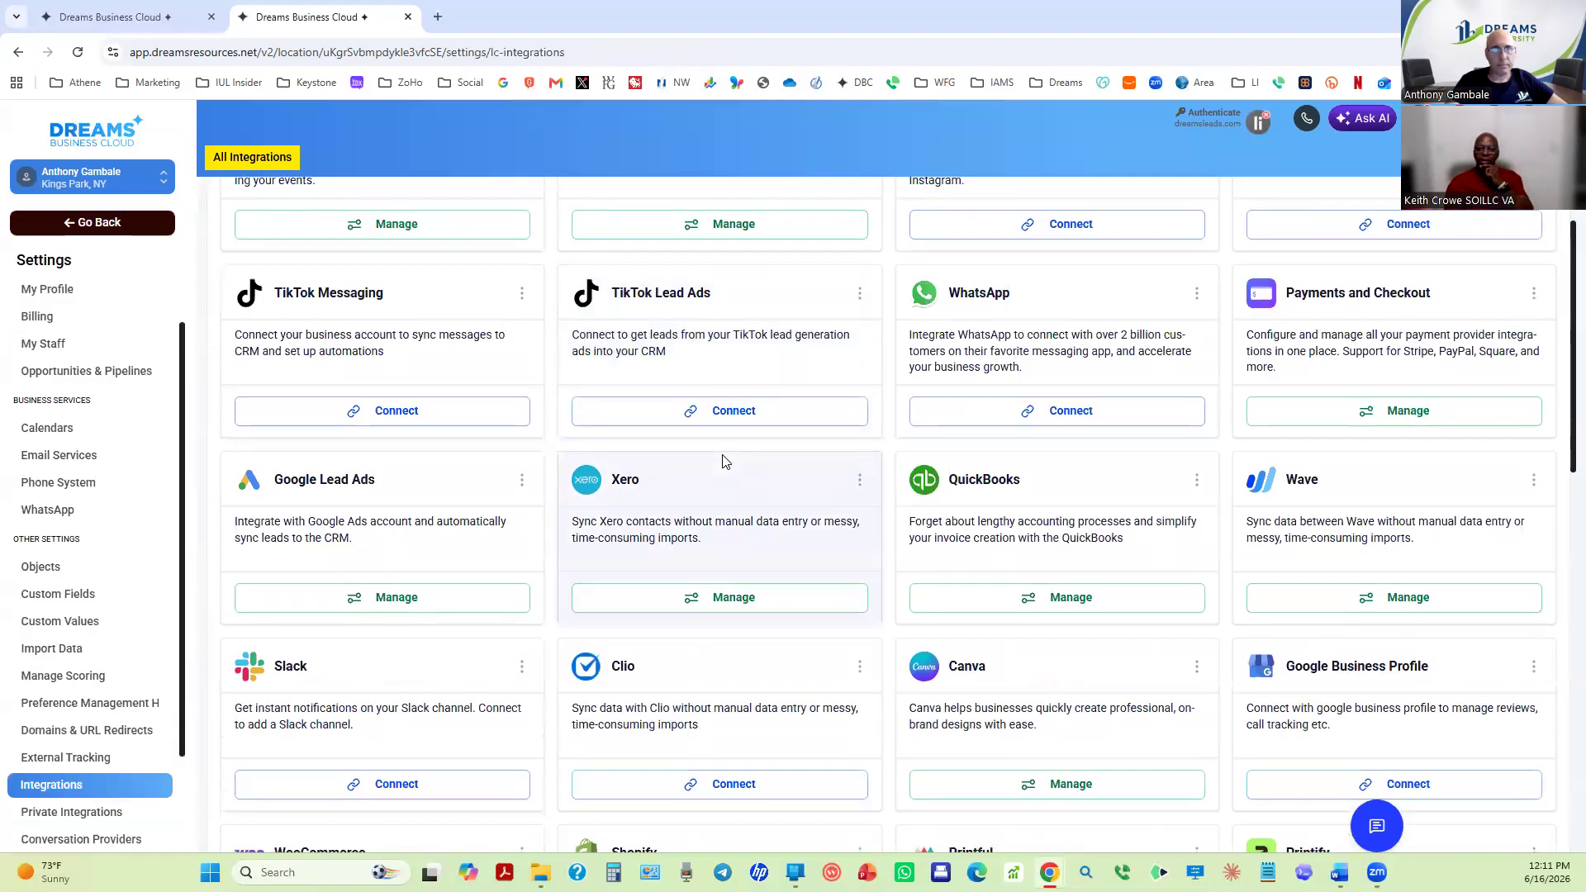
scroll(724, 461, down, 4)
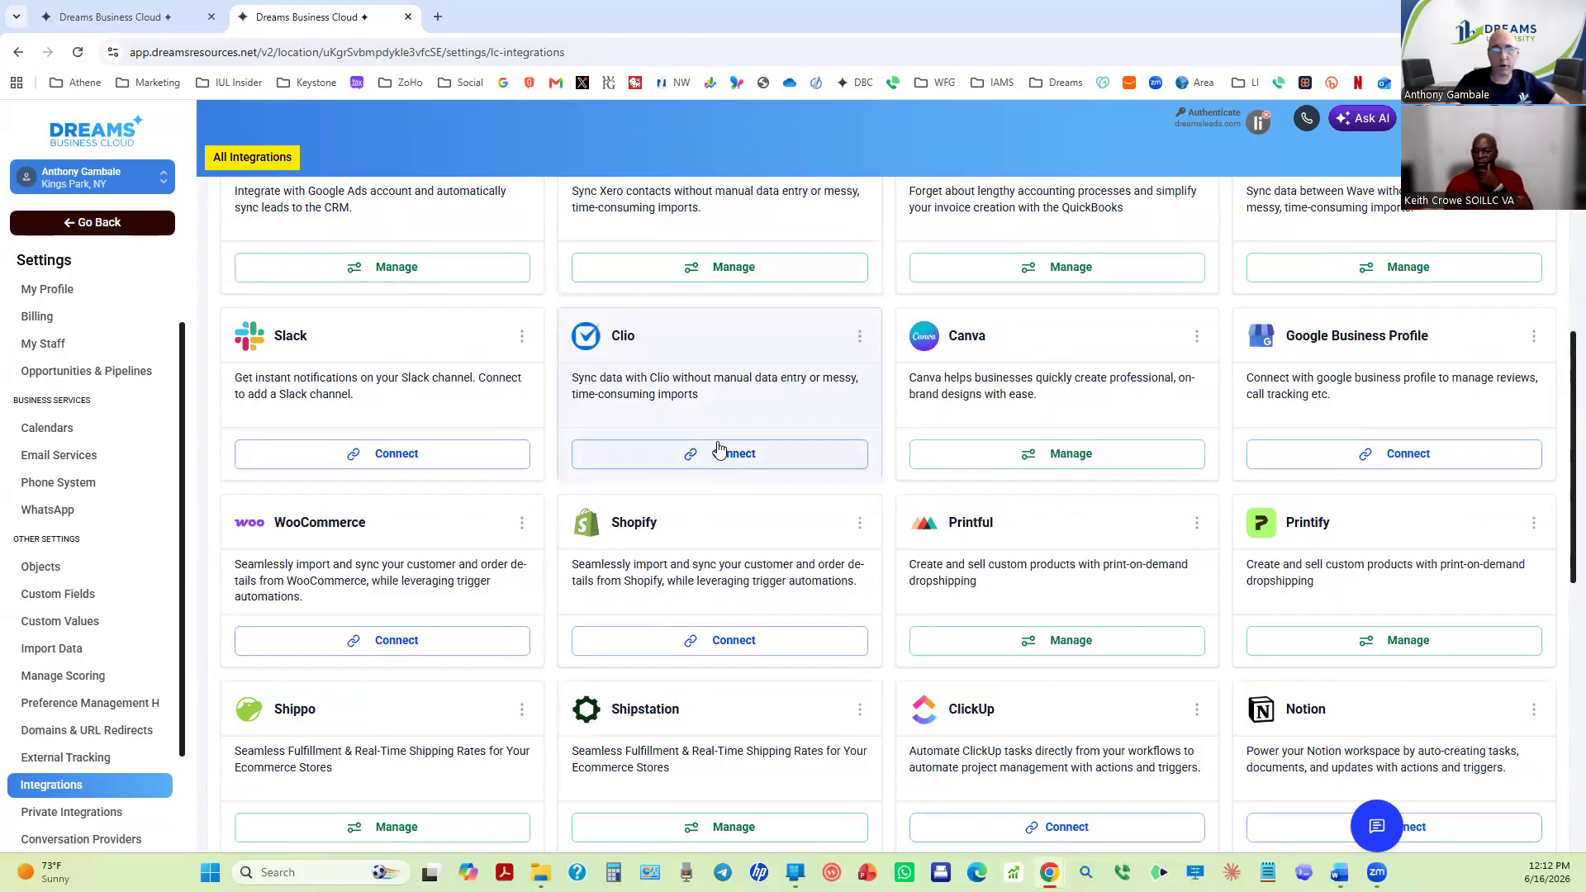
scroll(719, 449, down, 4)
scroll(717, 447, down, 8)
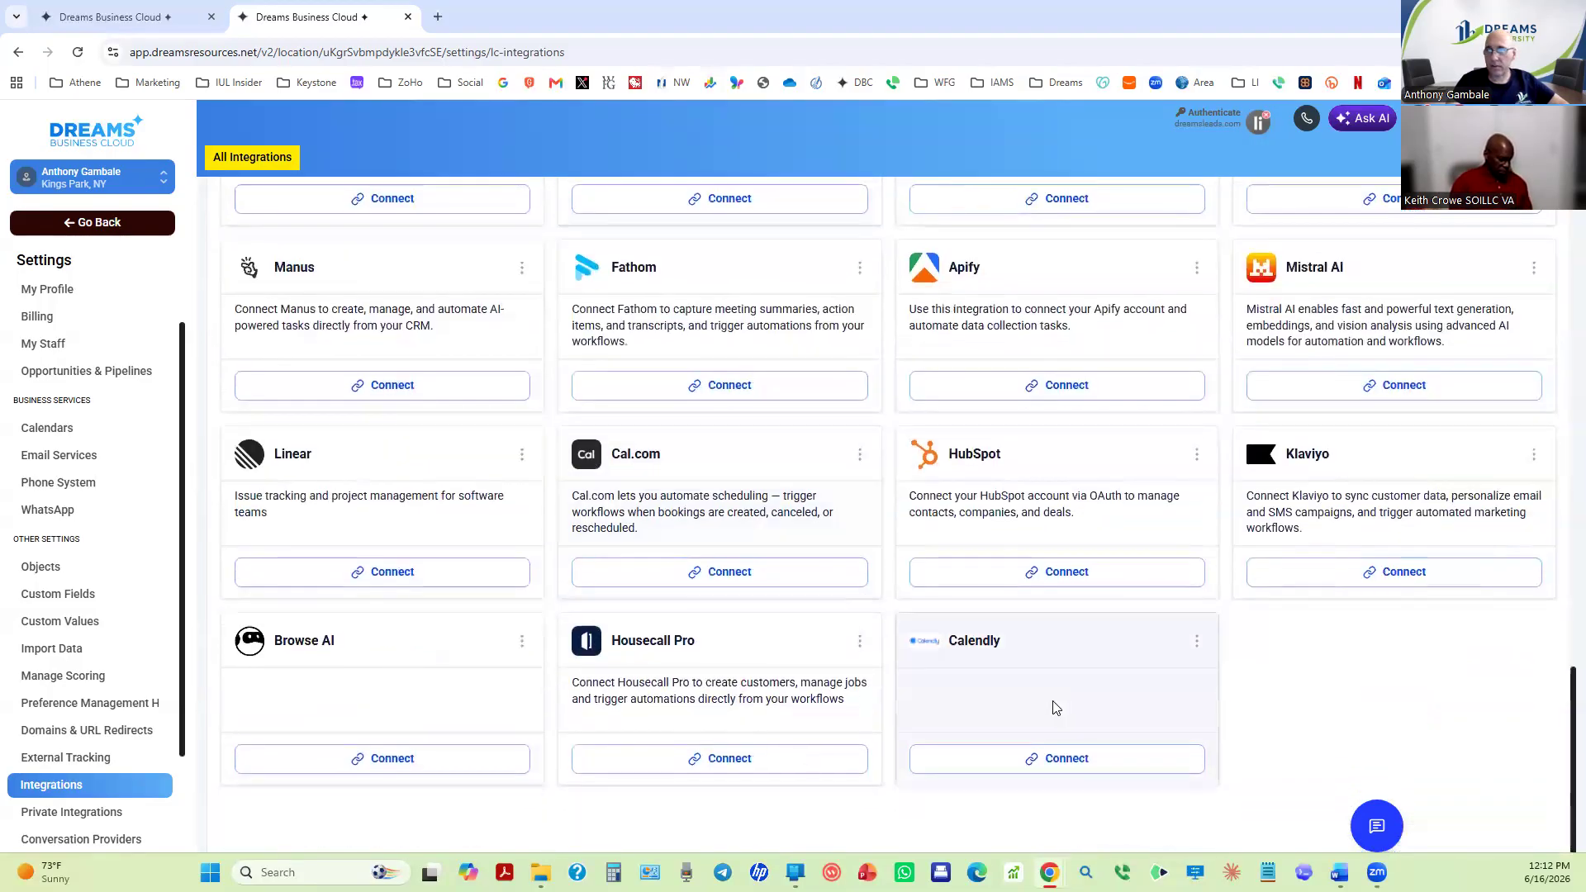
scroll(1418, 667, up, 2)
scroll(1418, 668, up, 6)
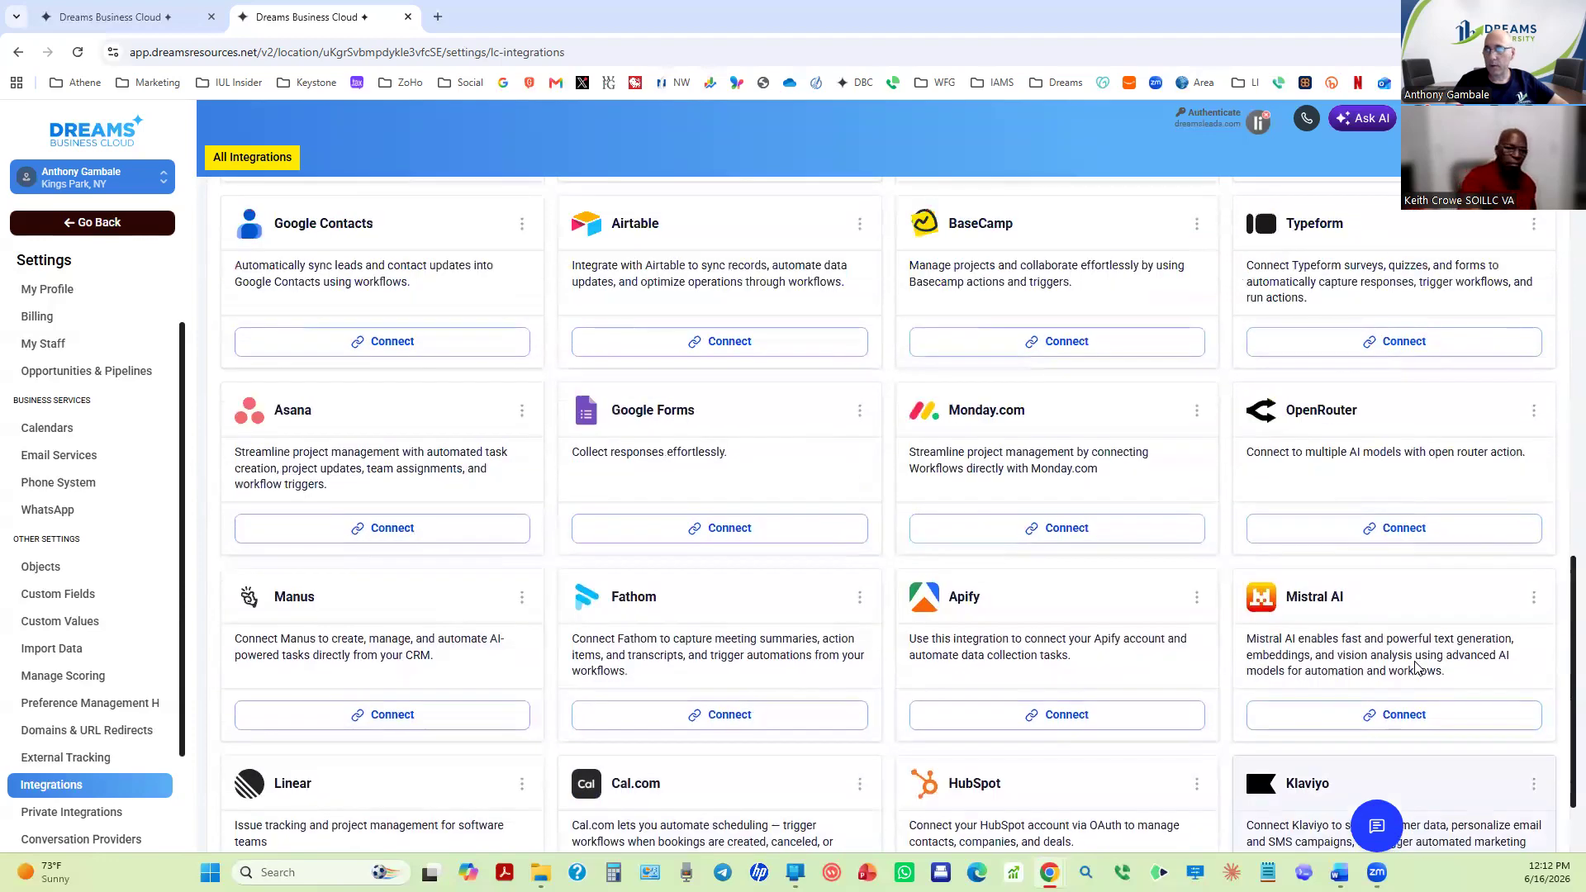
scroll(1415, 669, up, 6)
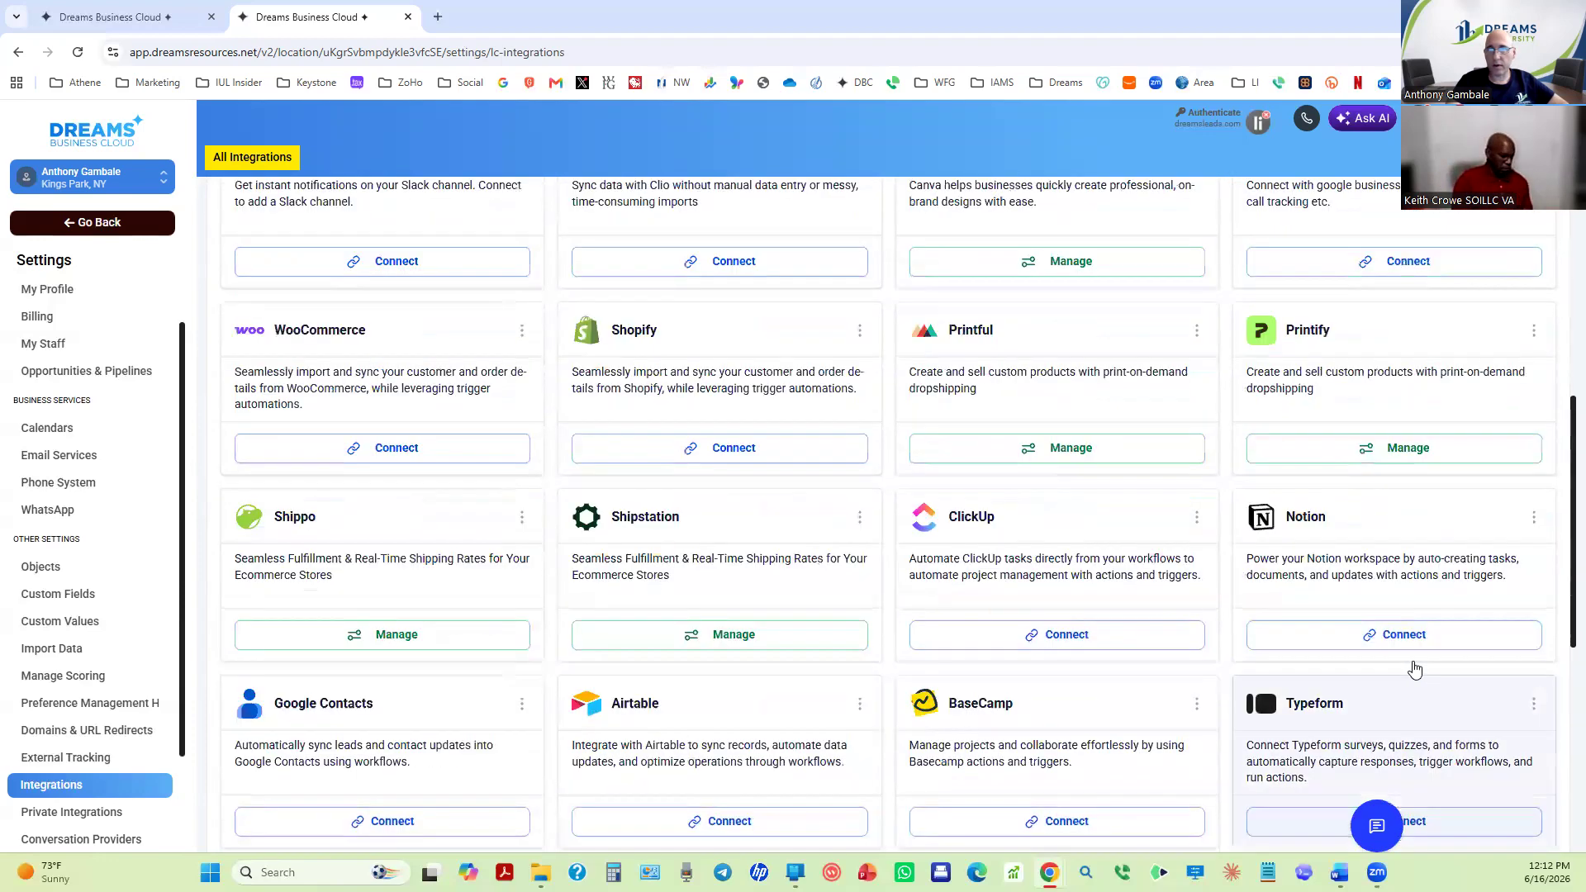
scroll(1417, 668, up, 1)
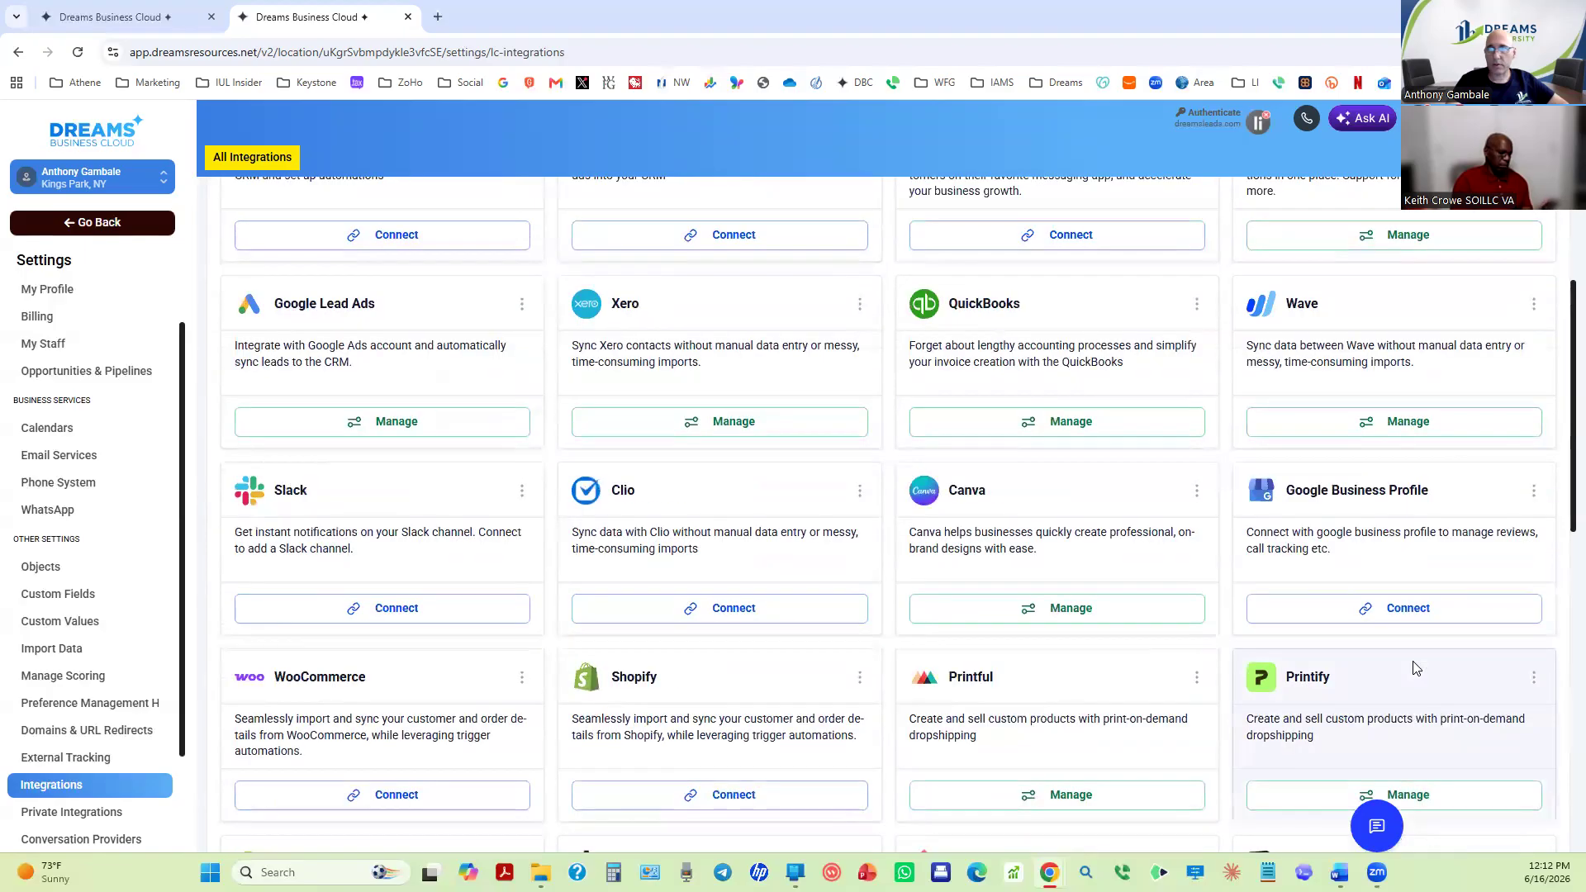
scroll(1416, 668, up, 5)
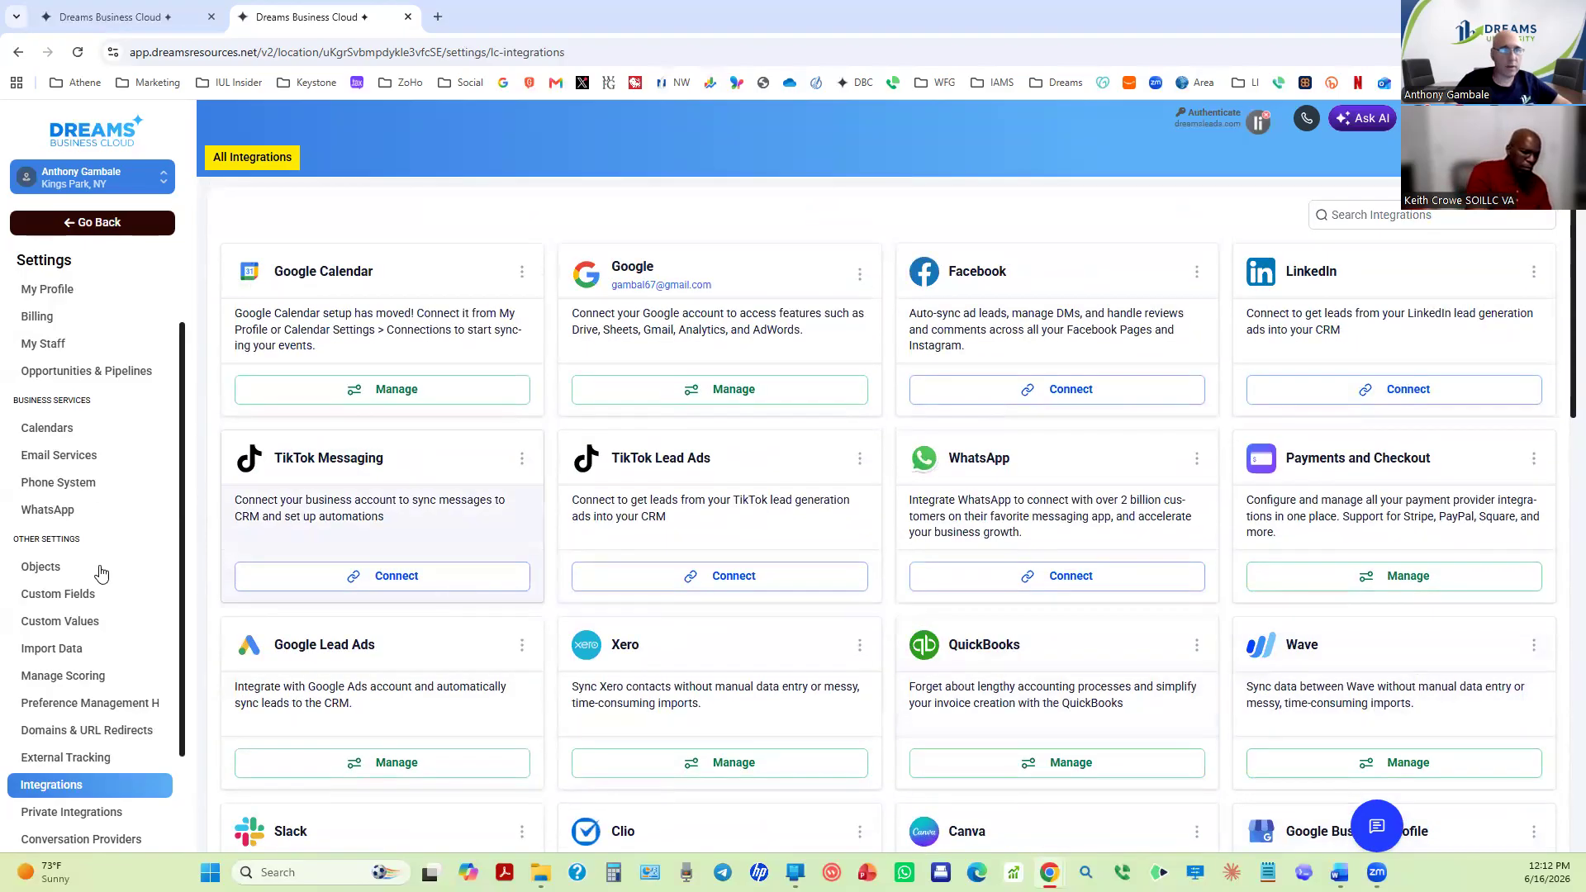
Reopen the settings, go to the Calendars section, and review the list of existing calendars.
click(93, 232)
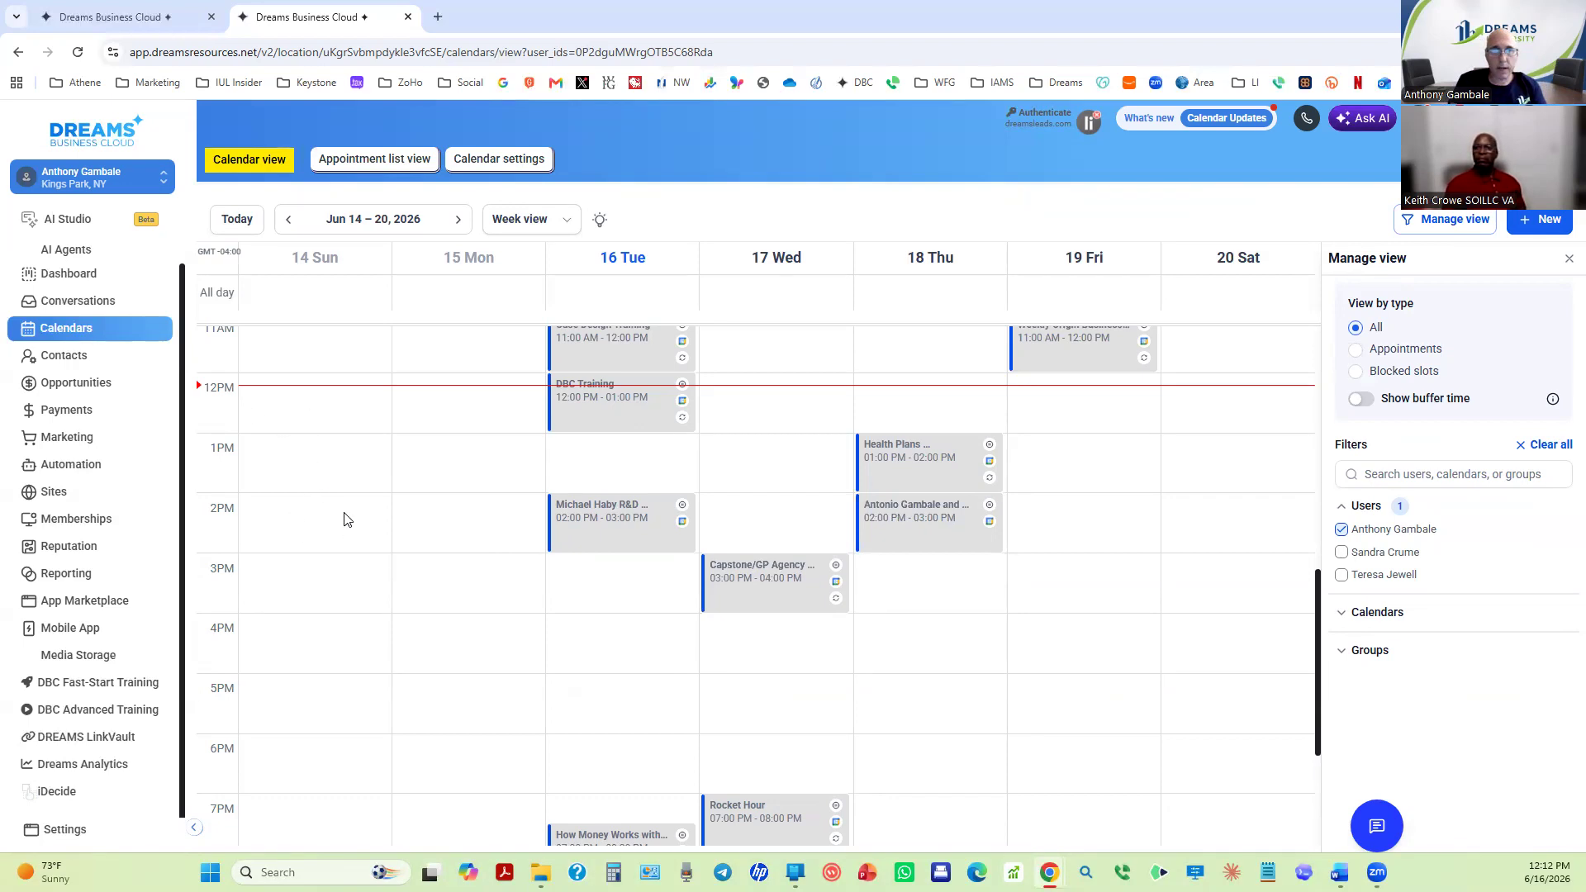
click(84, 831)
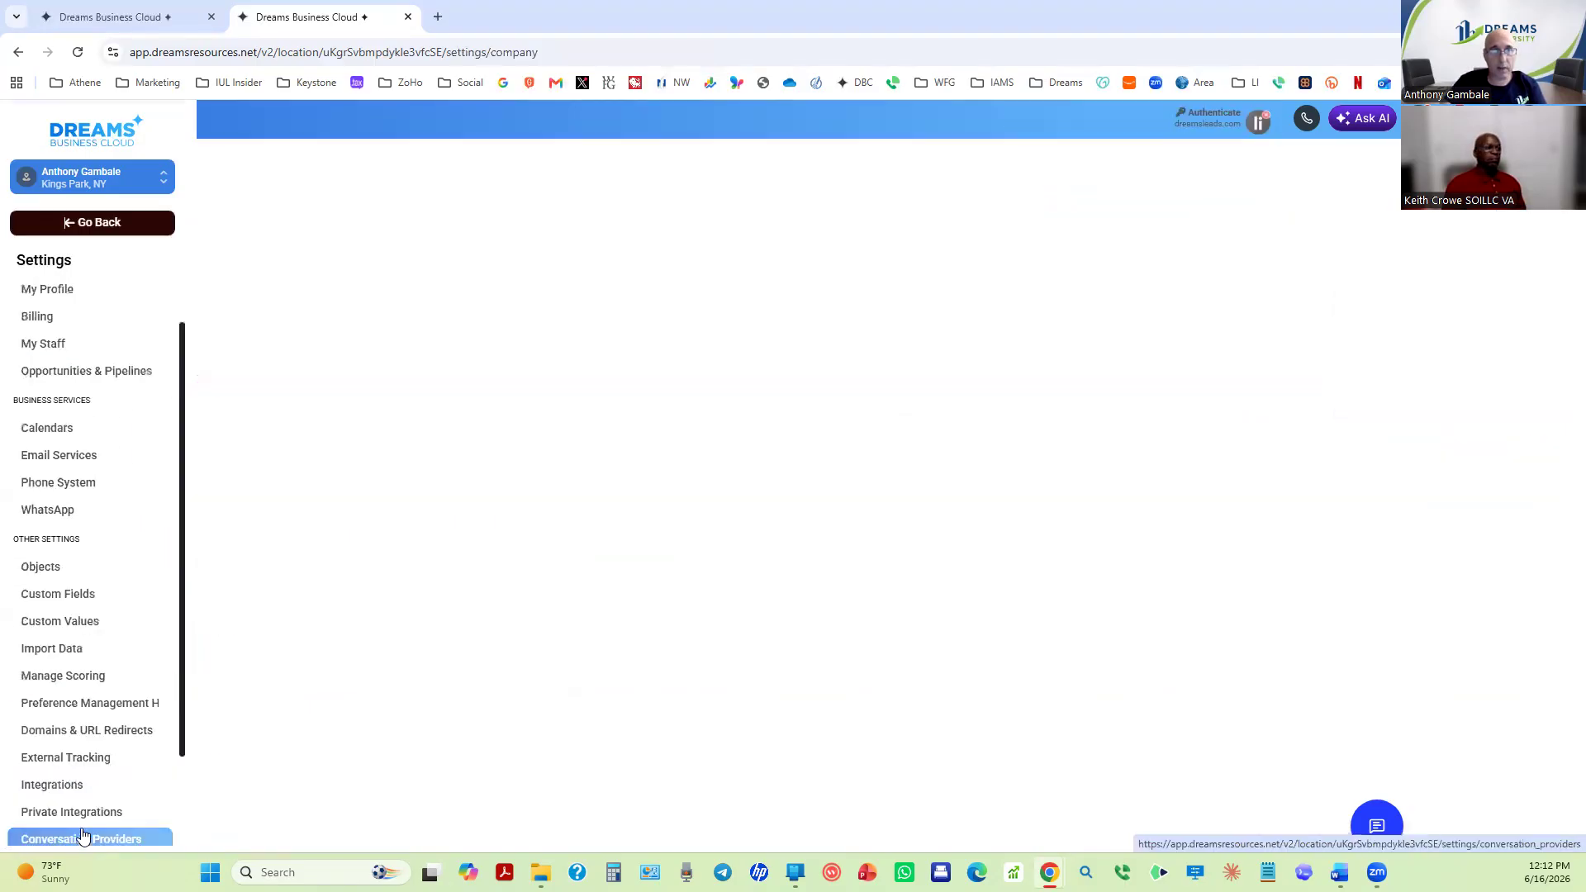
click(70, 438)
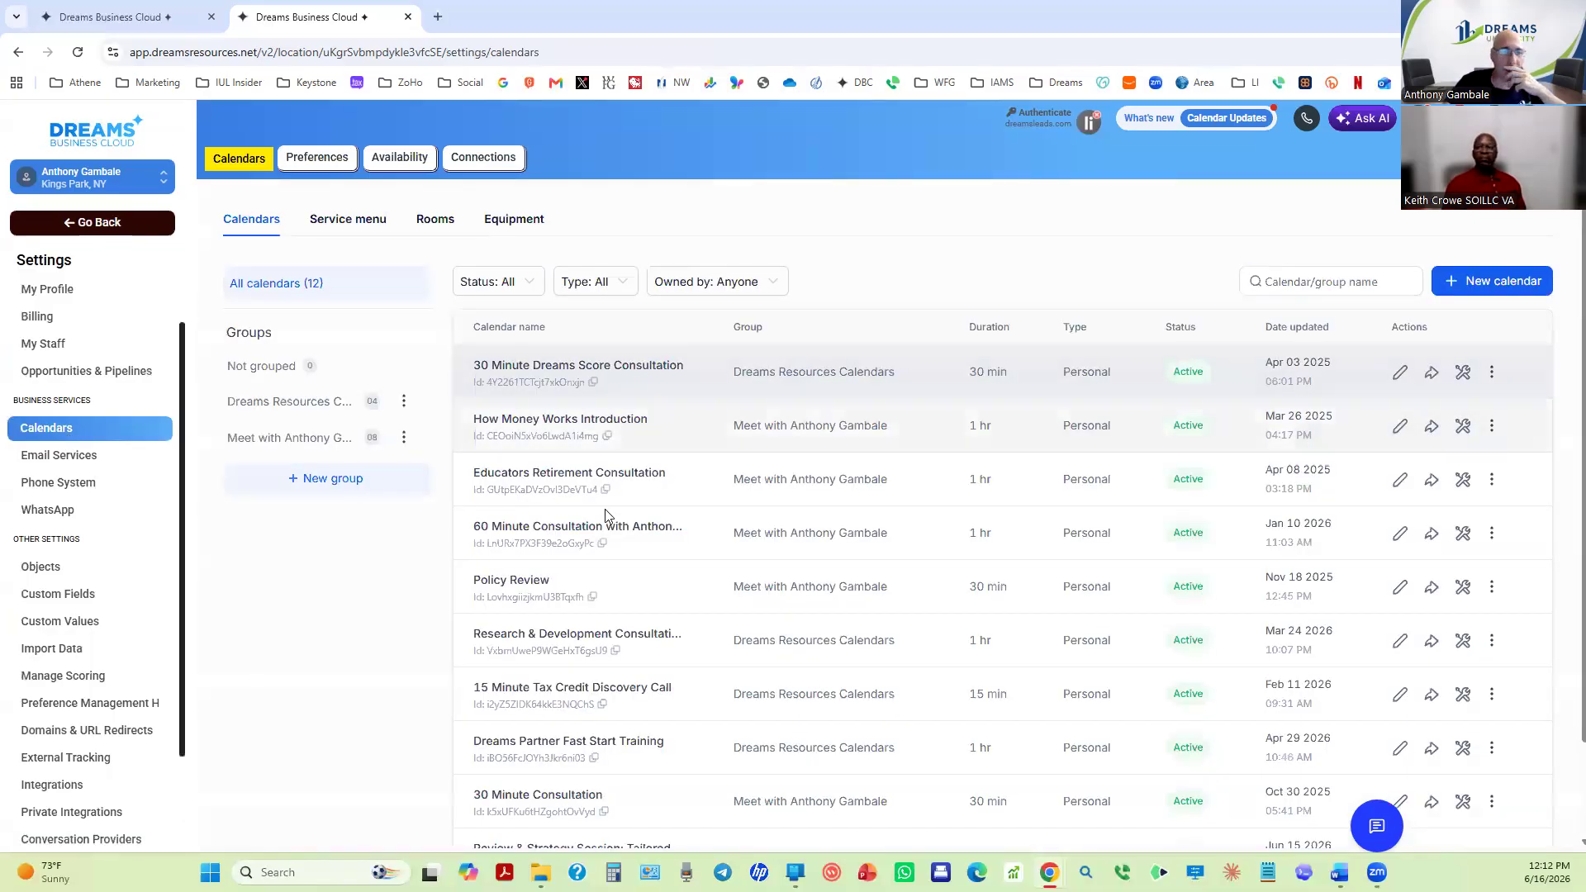
scroll(605, 510, down, 2)
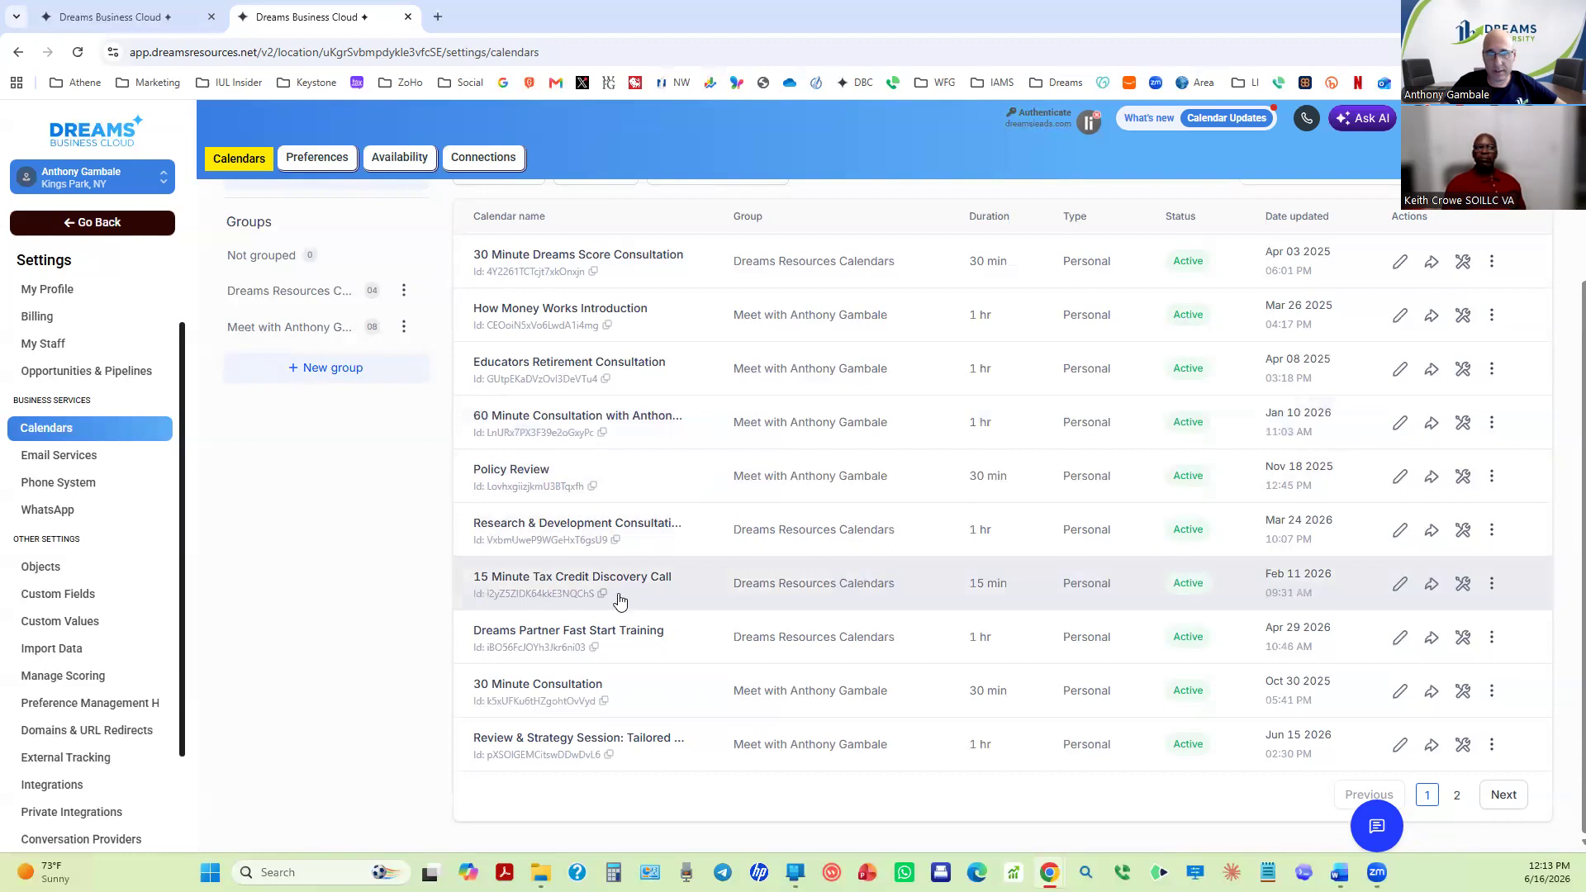
scroll(641, 522, up, 2)
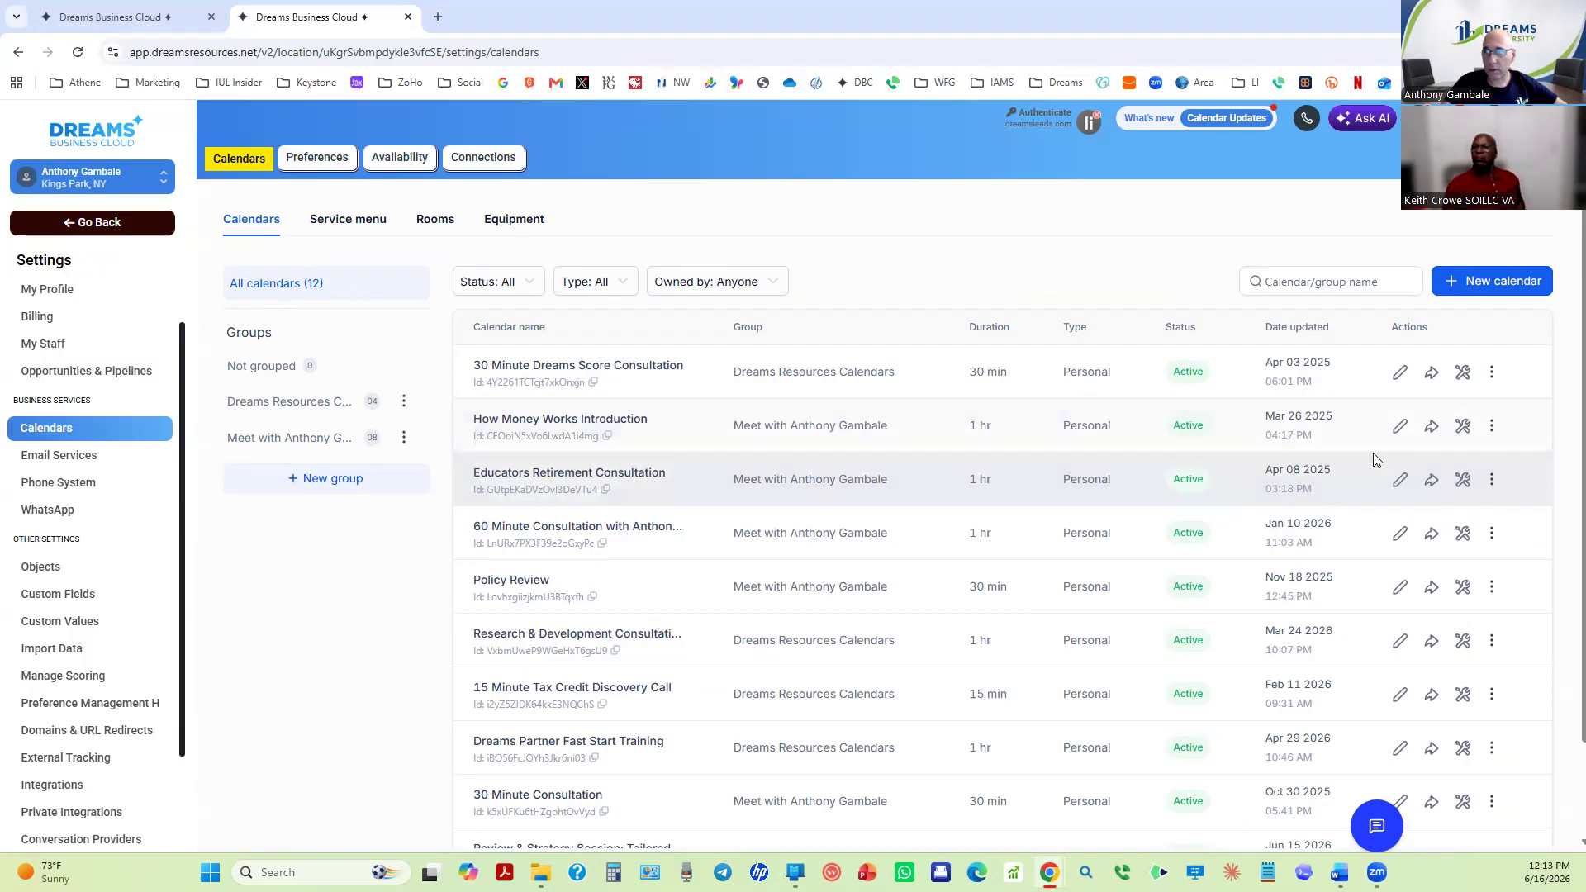
Open the How Money Works Introduction calendar for editing and examine its name, description, custom URL and other basic details.
click(1401, 425)
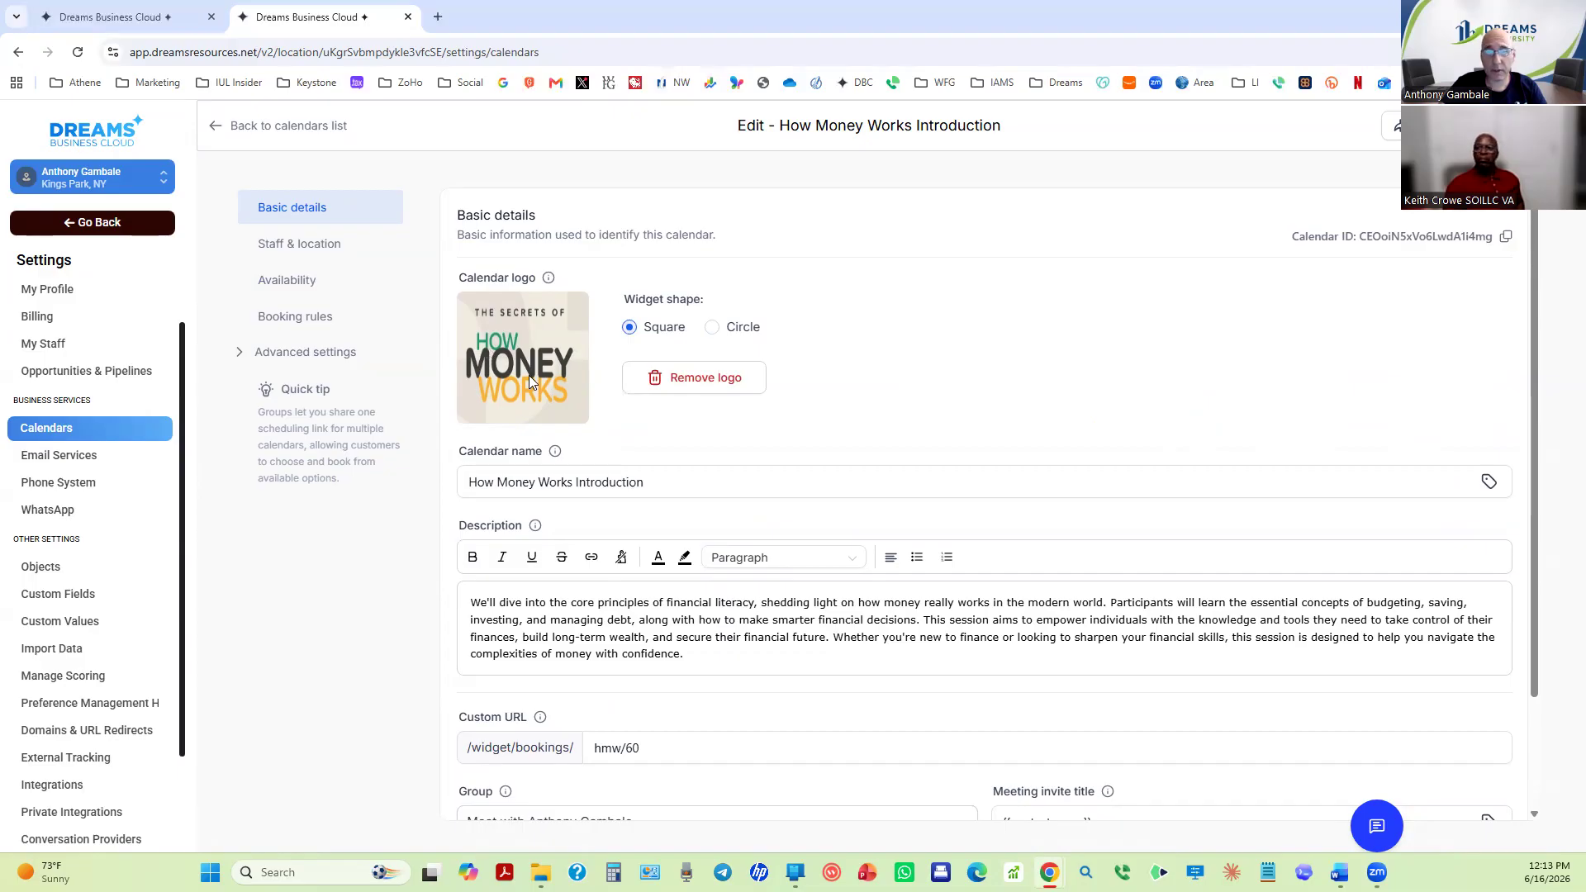
click(675, 481)
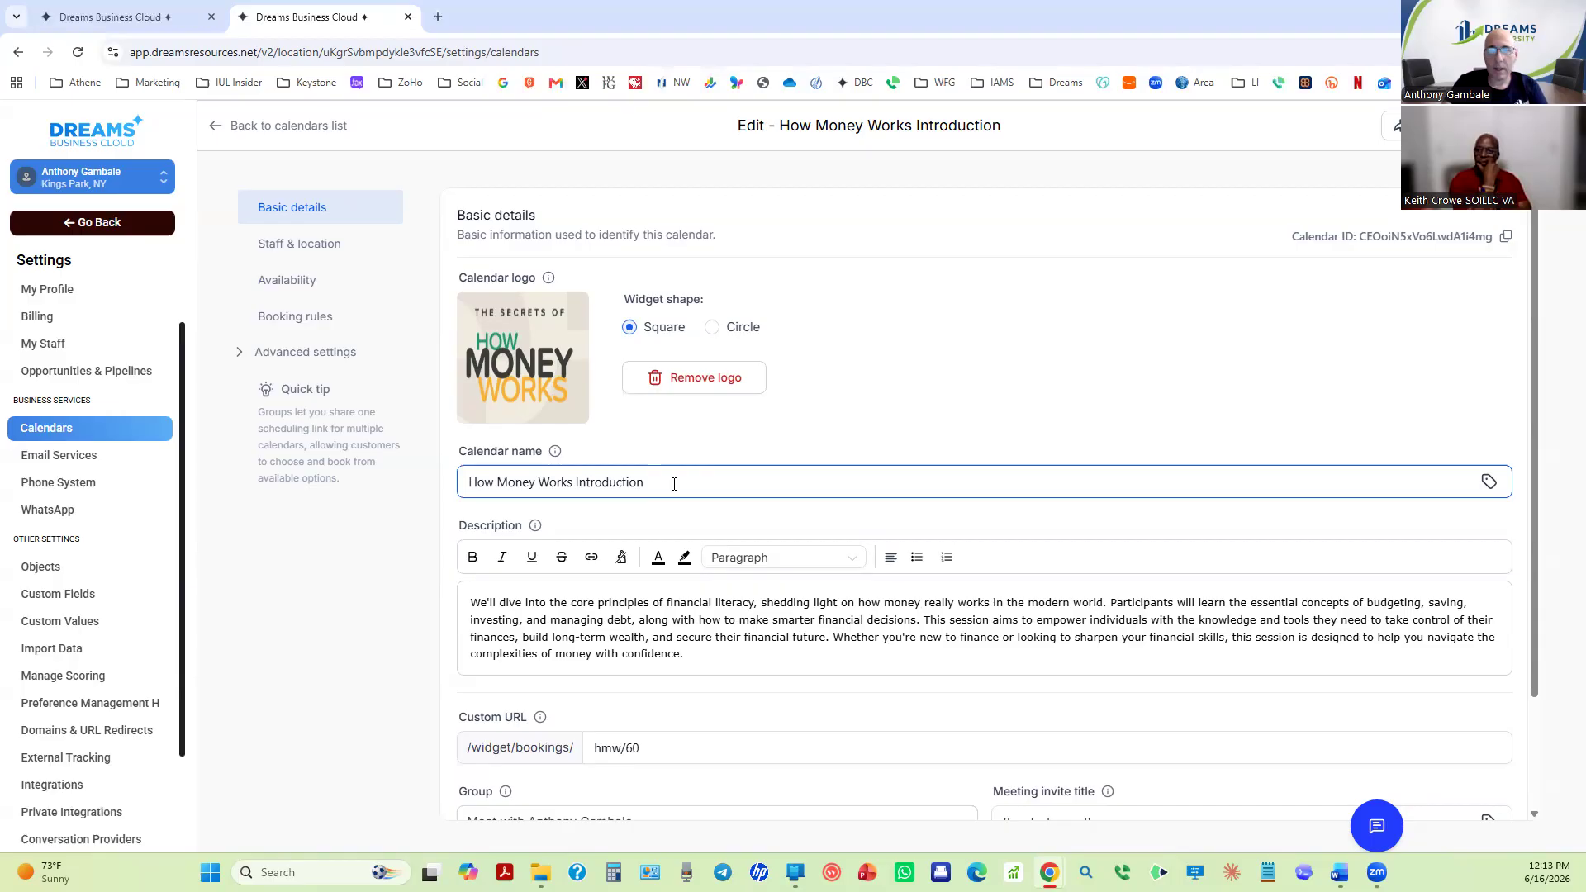
scroll(697, 516, down, 2)
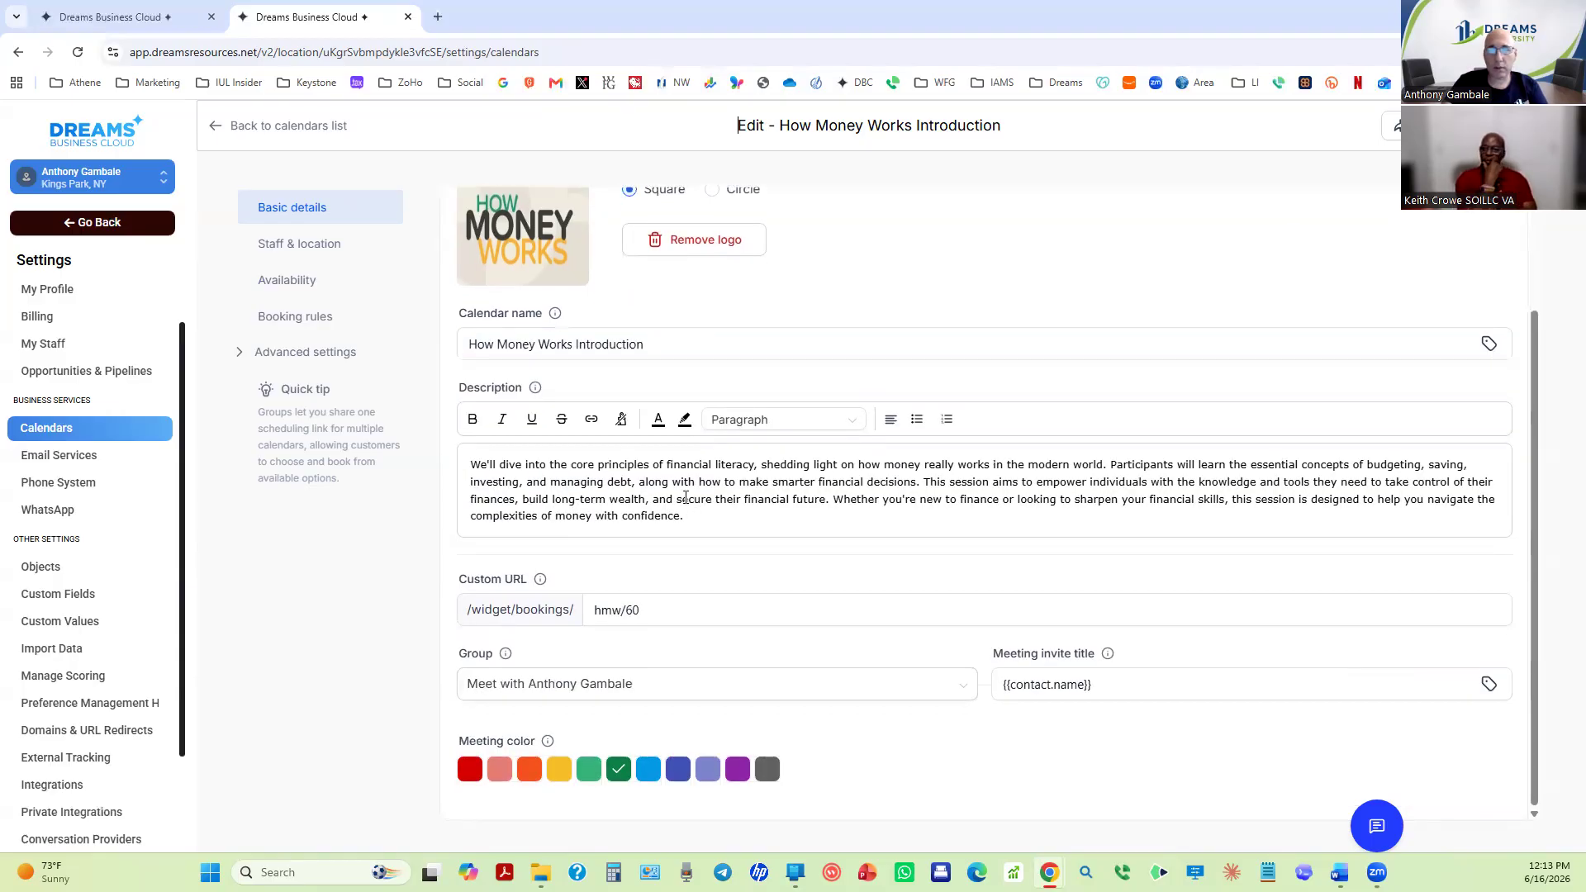
triple_click(685, 498)
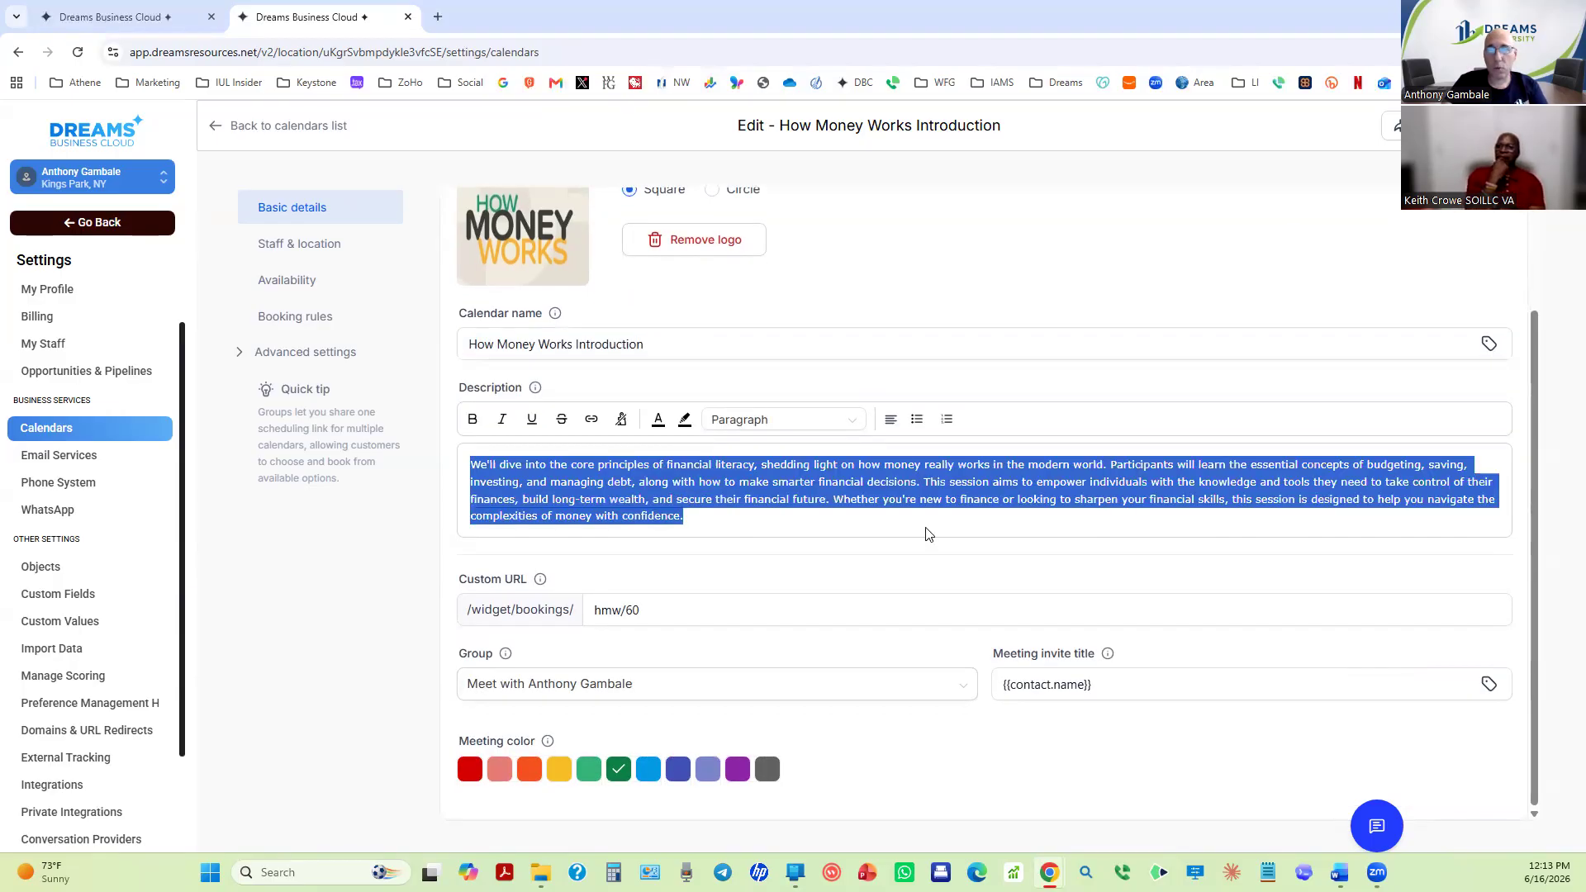
click(915, 533)
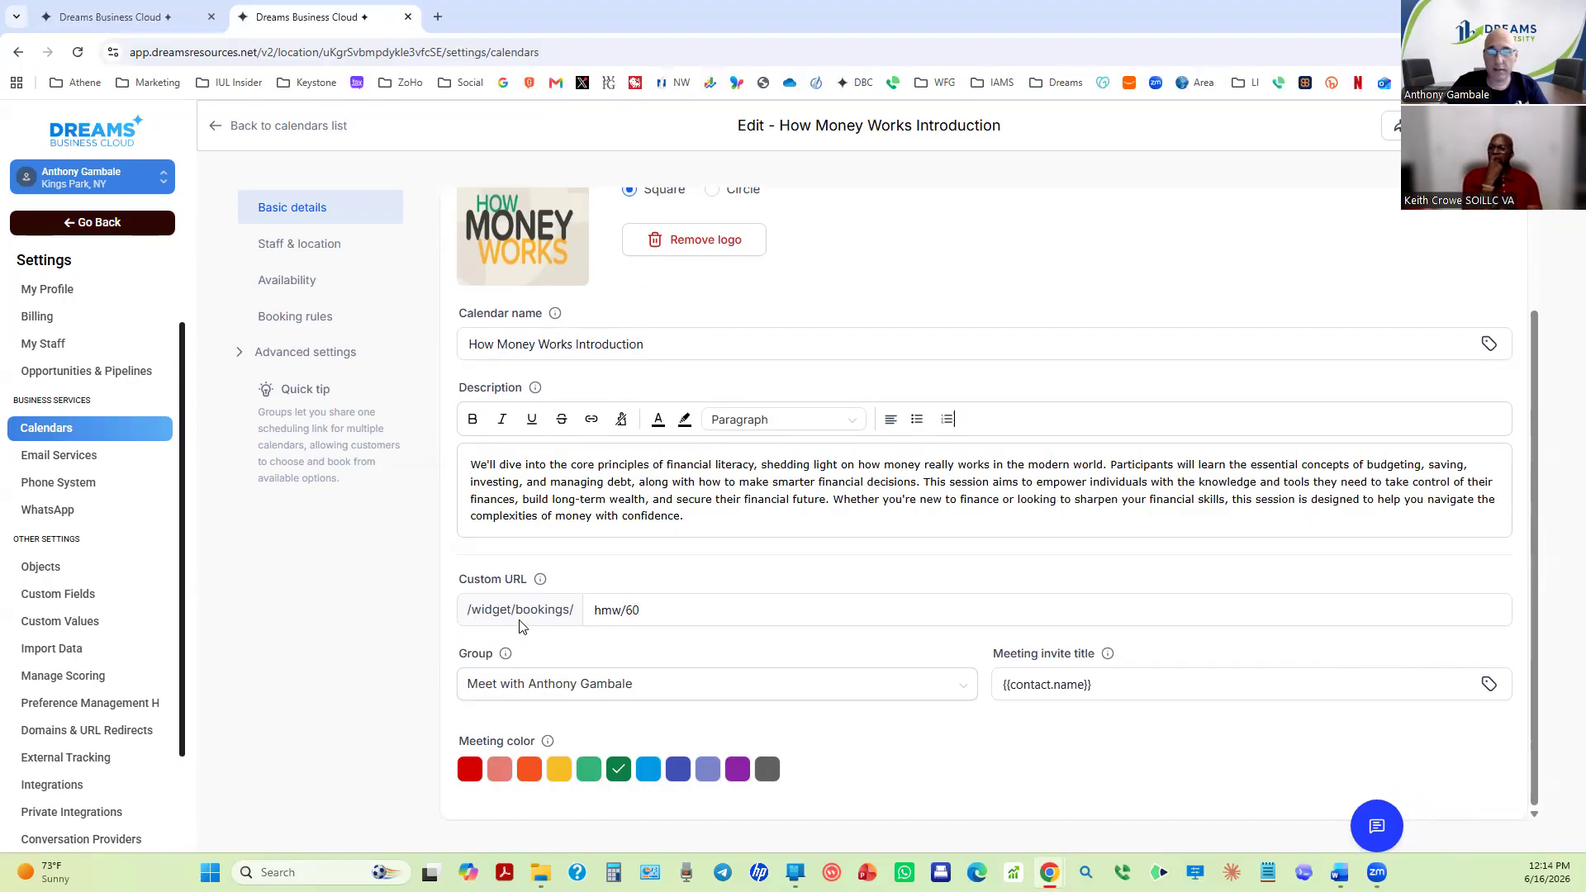
click(620, 619)
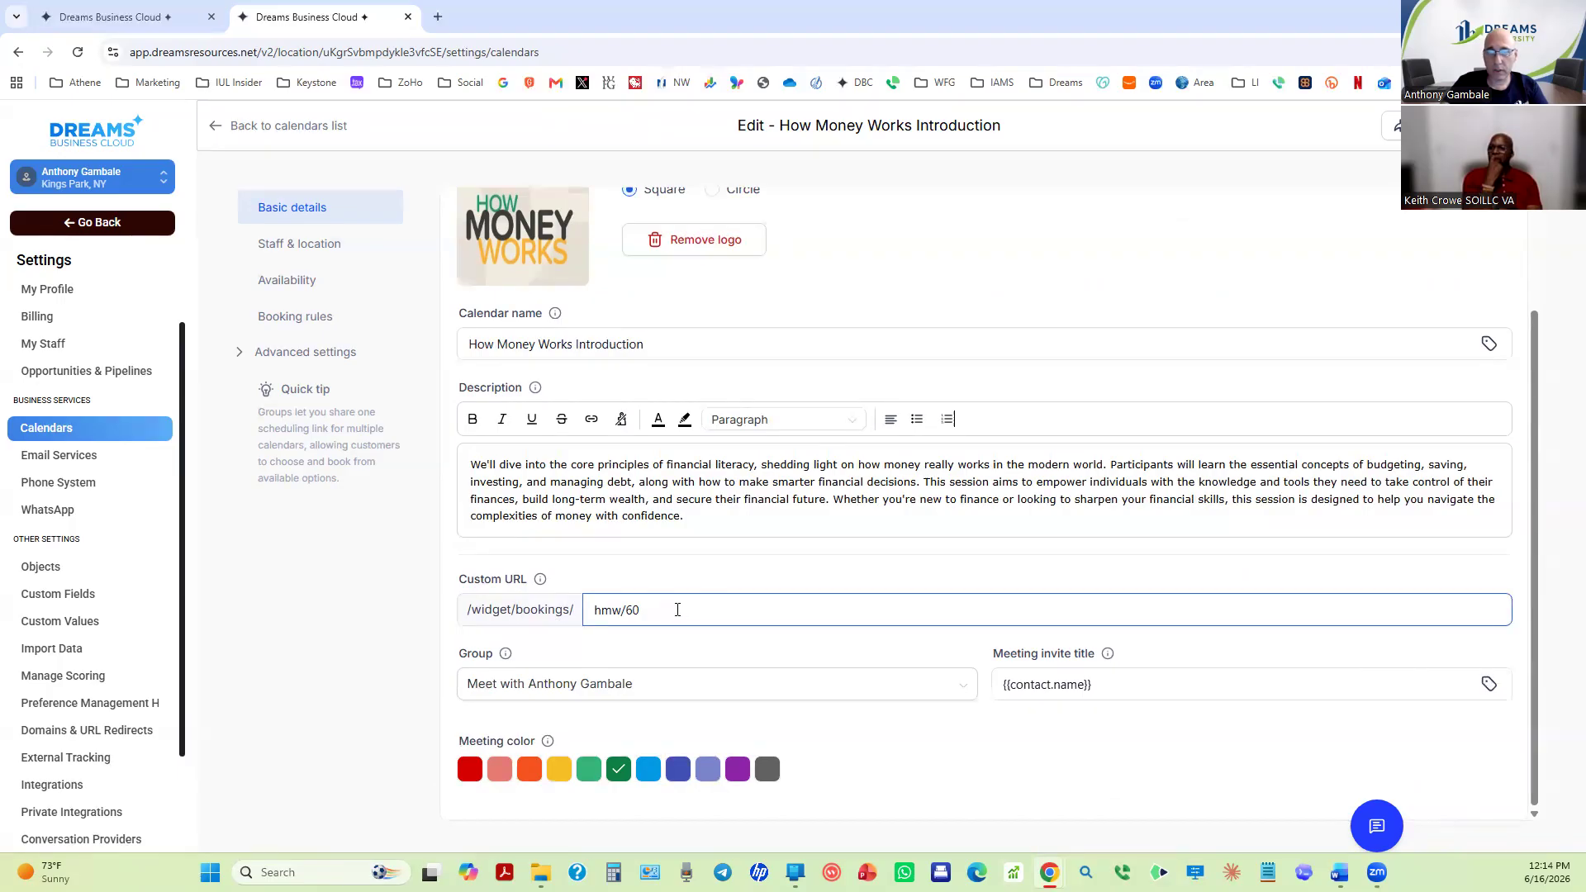
key(Tab)
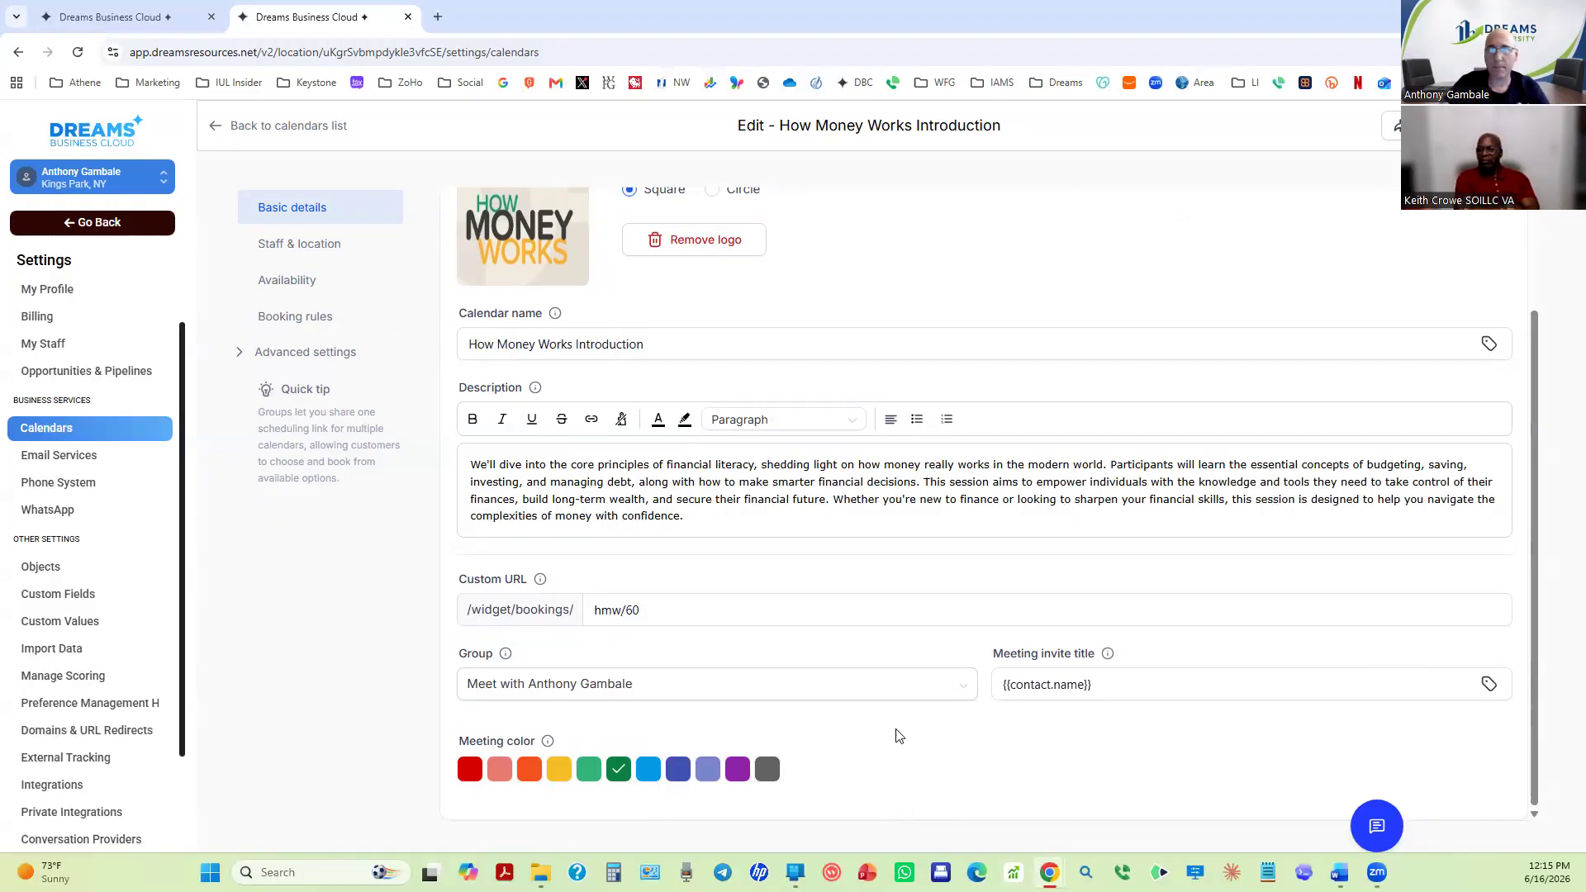
Open the calendar's staff and location settings and view the staff members available for assignment.
click(308, 251)
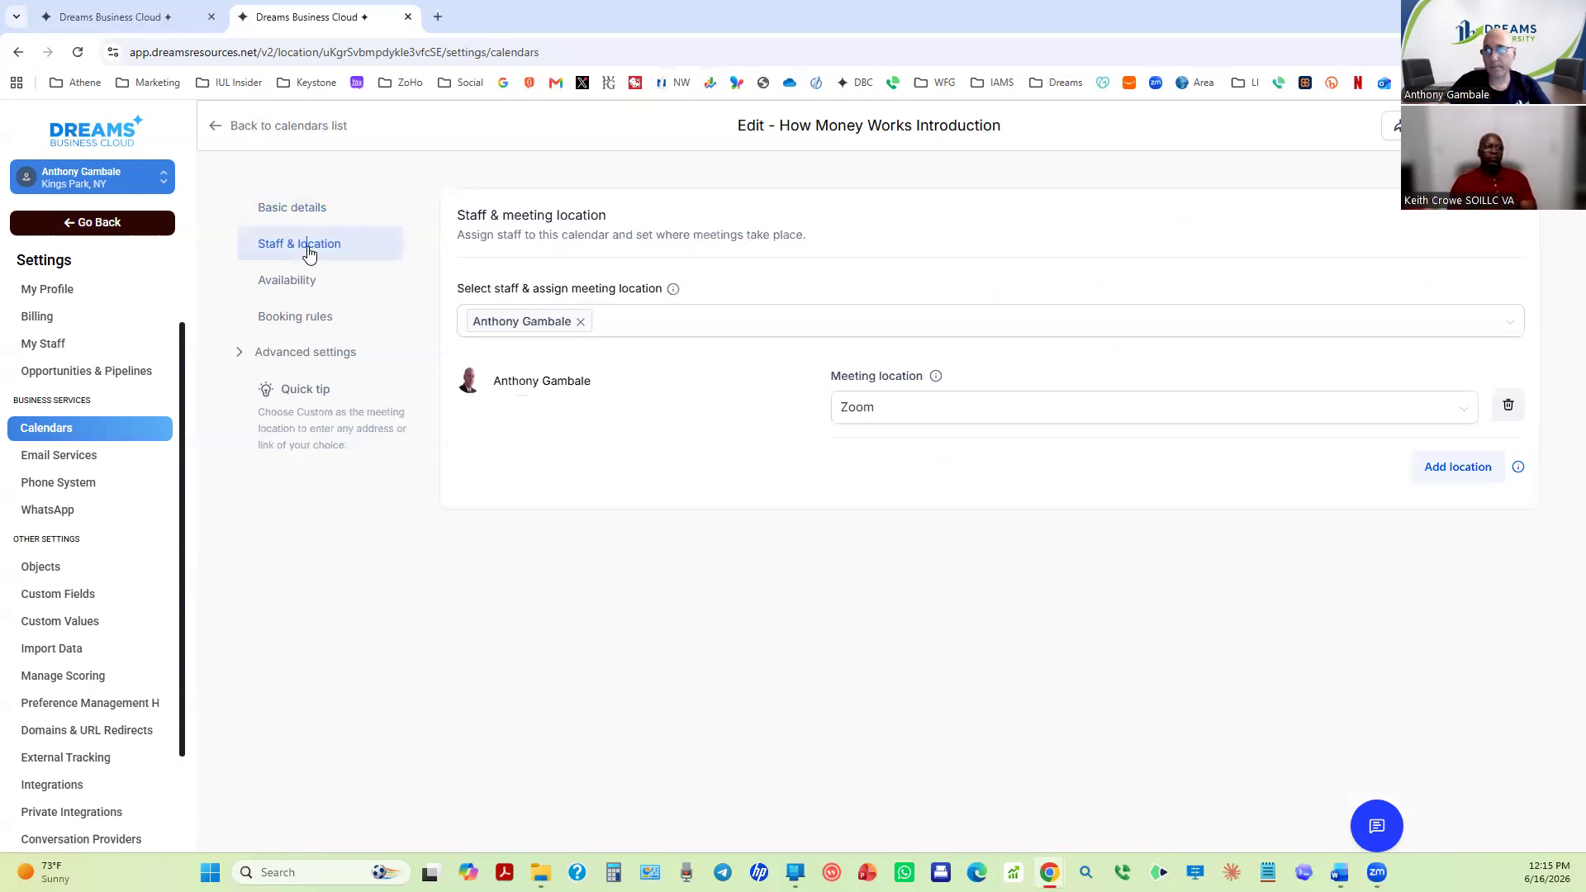
click(496, 323)
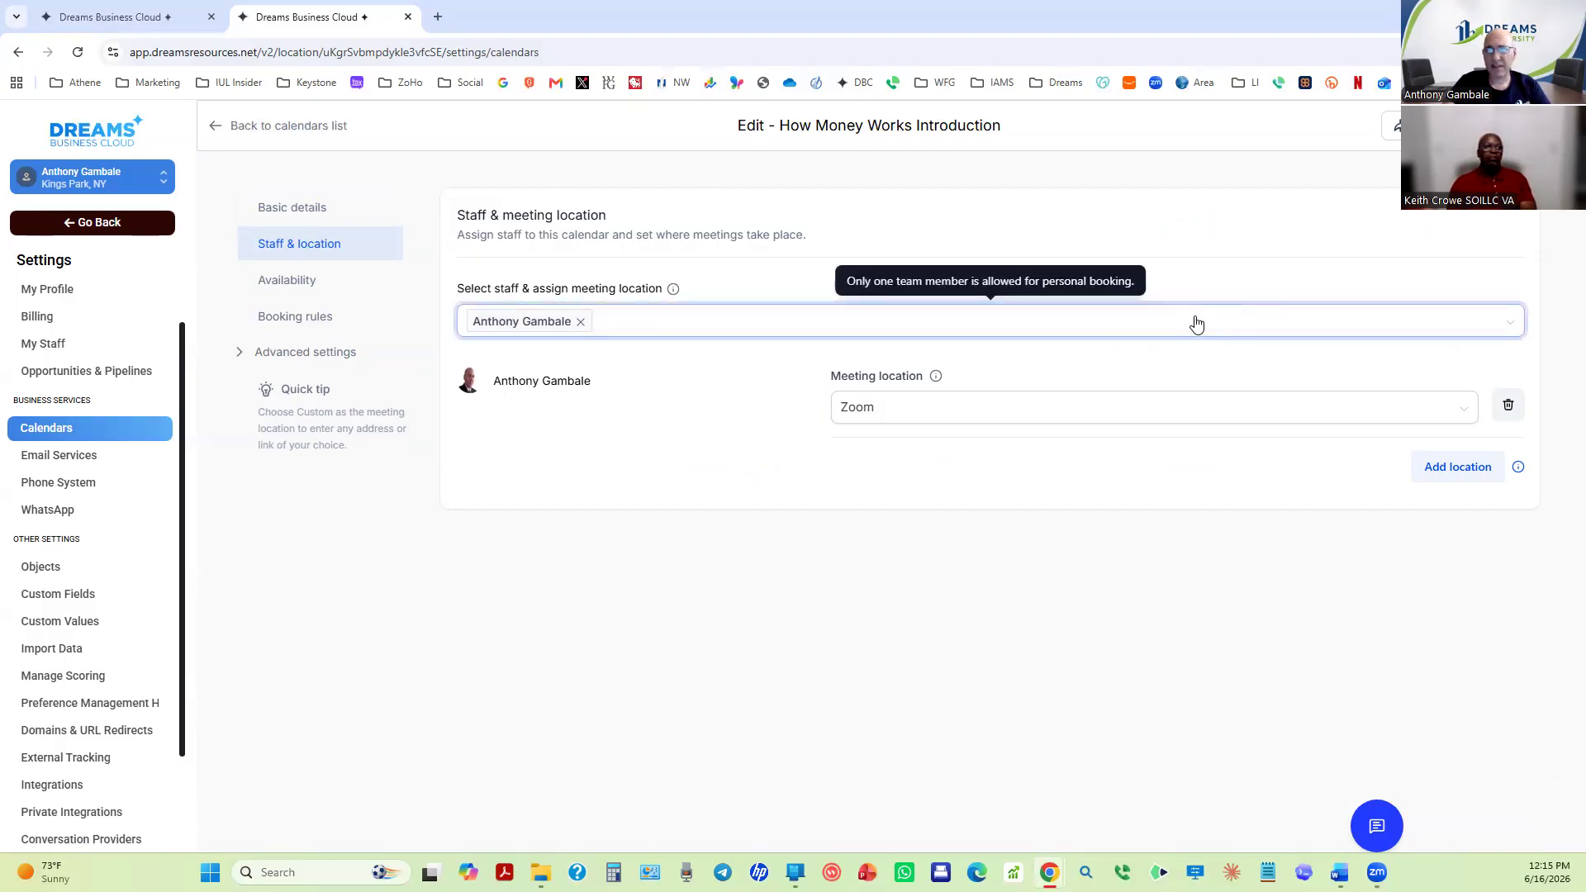
click(1275, 326)
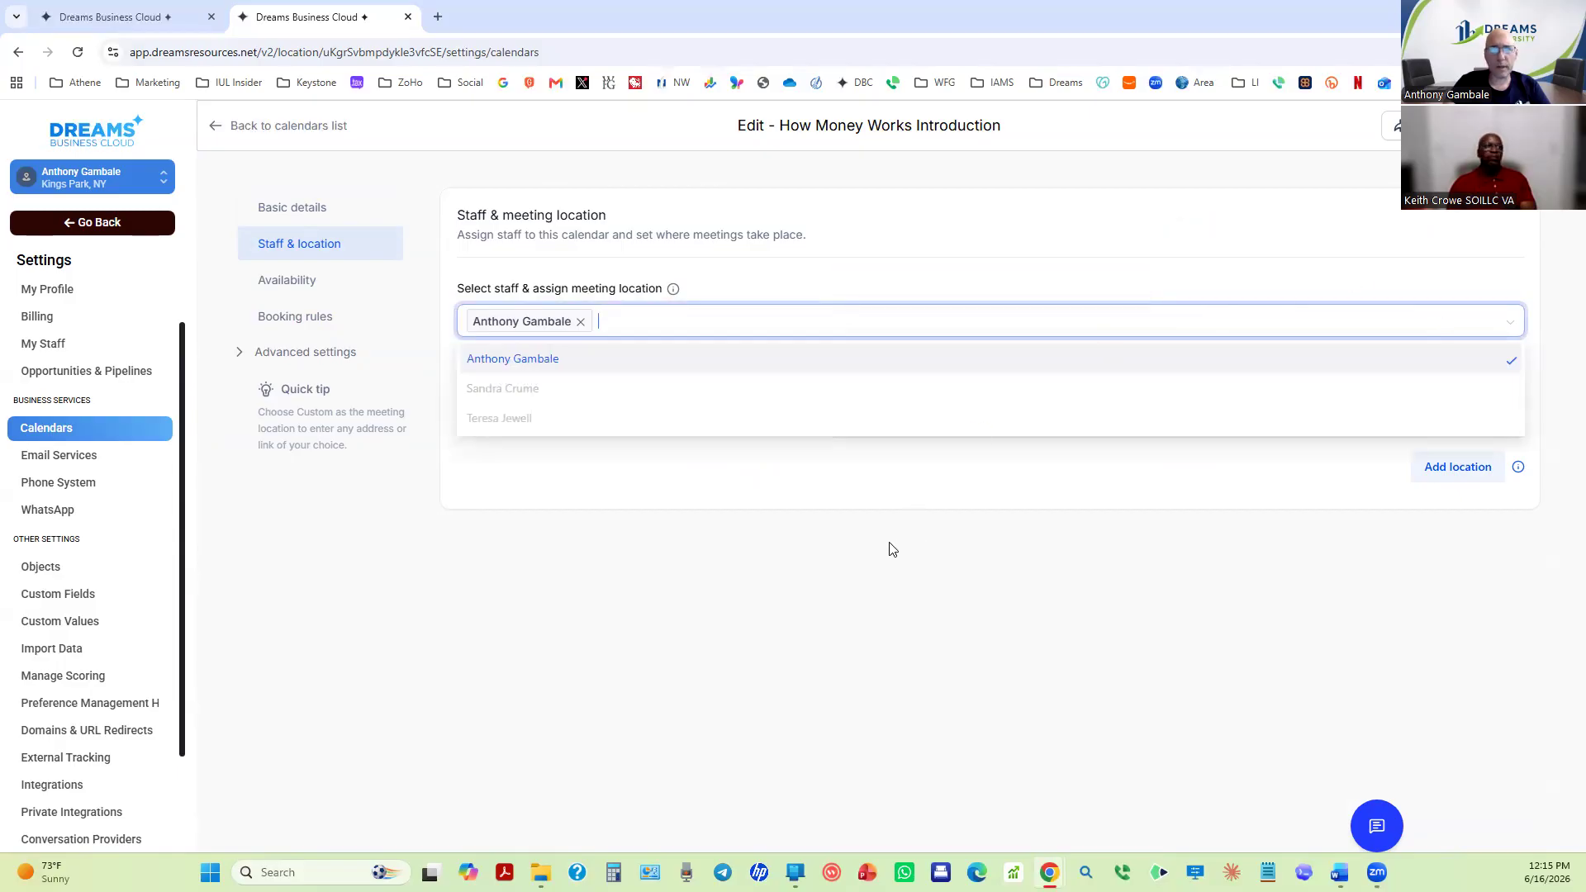
click(526, 514)
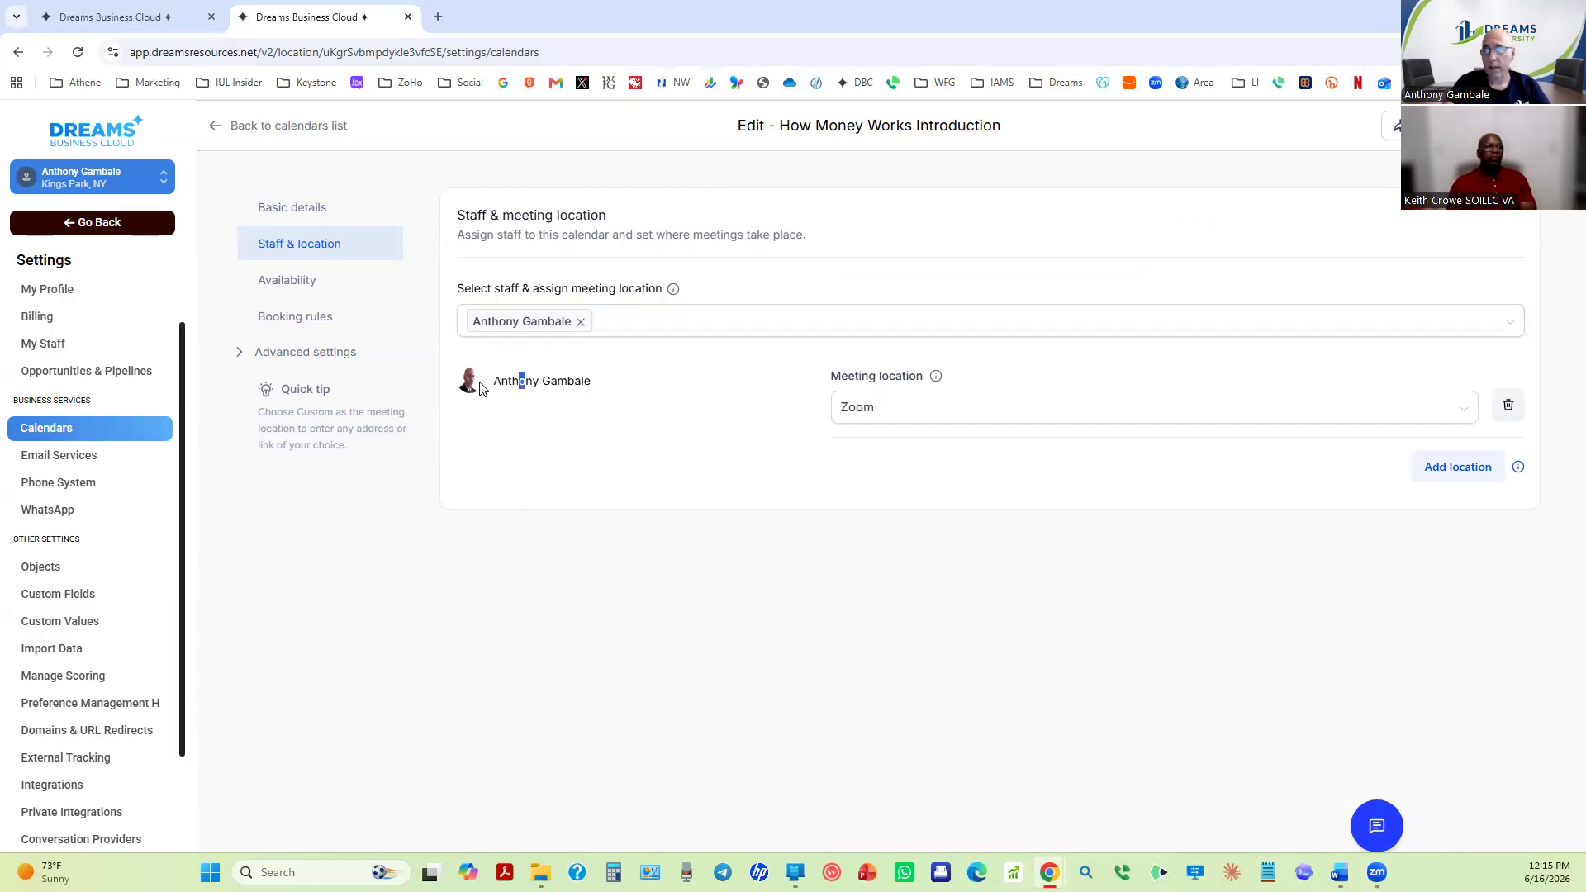
Examine the meeting location options available to the calendar's assigned staff member, from Custom to Microsoft Teams.
click(900, 409)
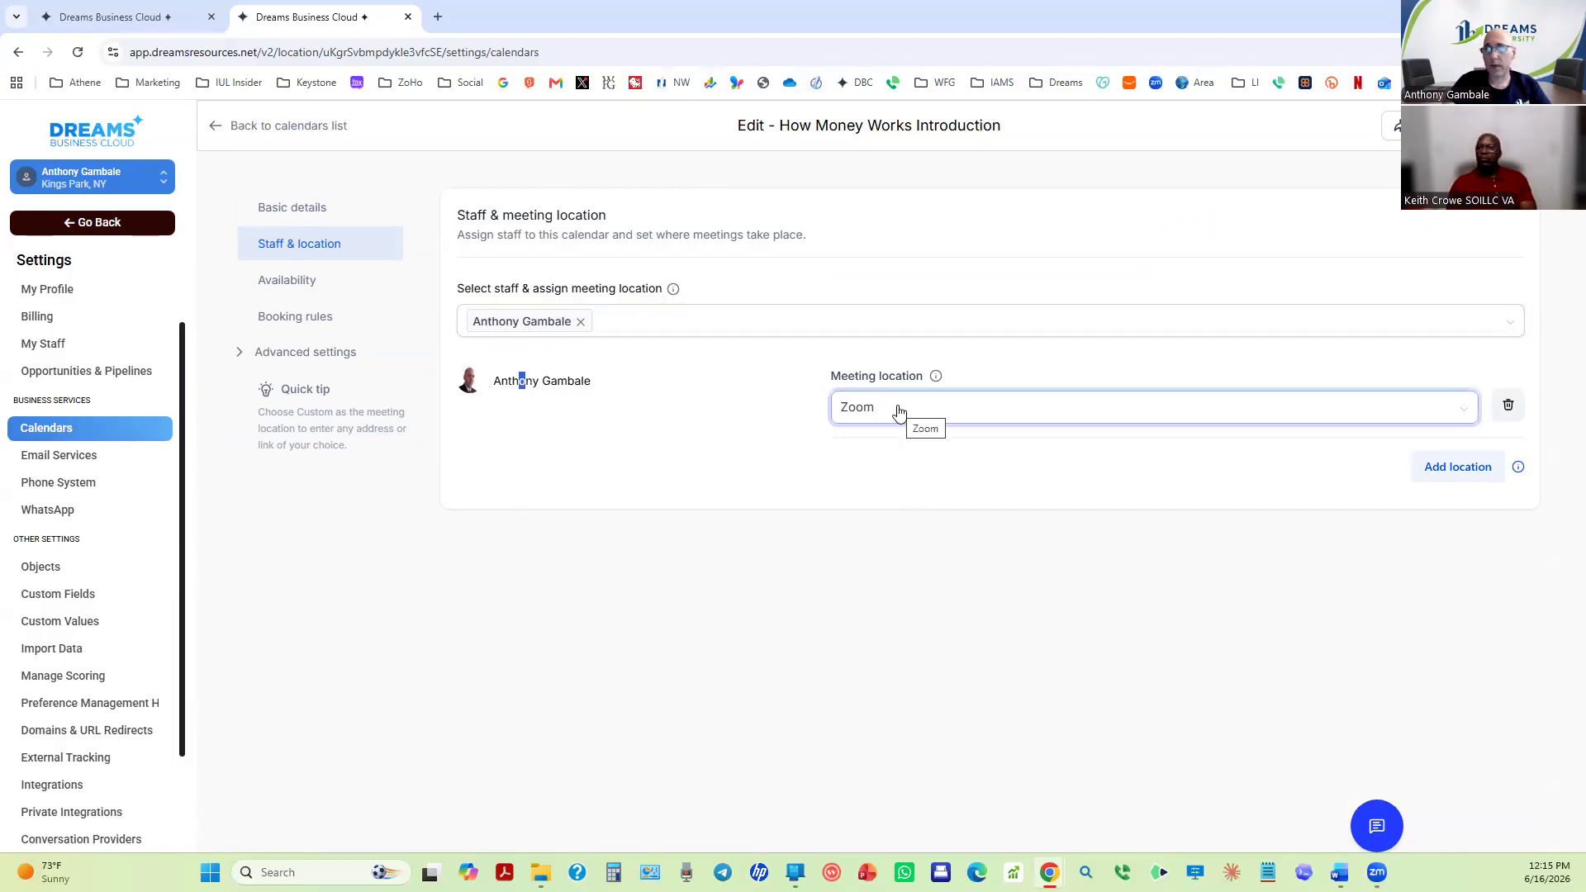
click(1461, 414)
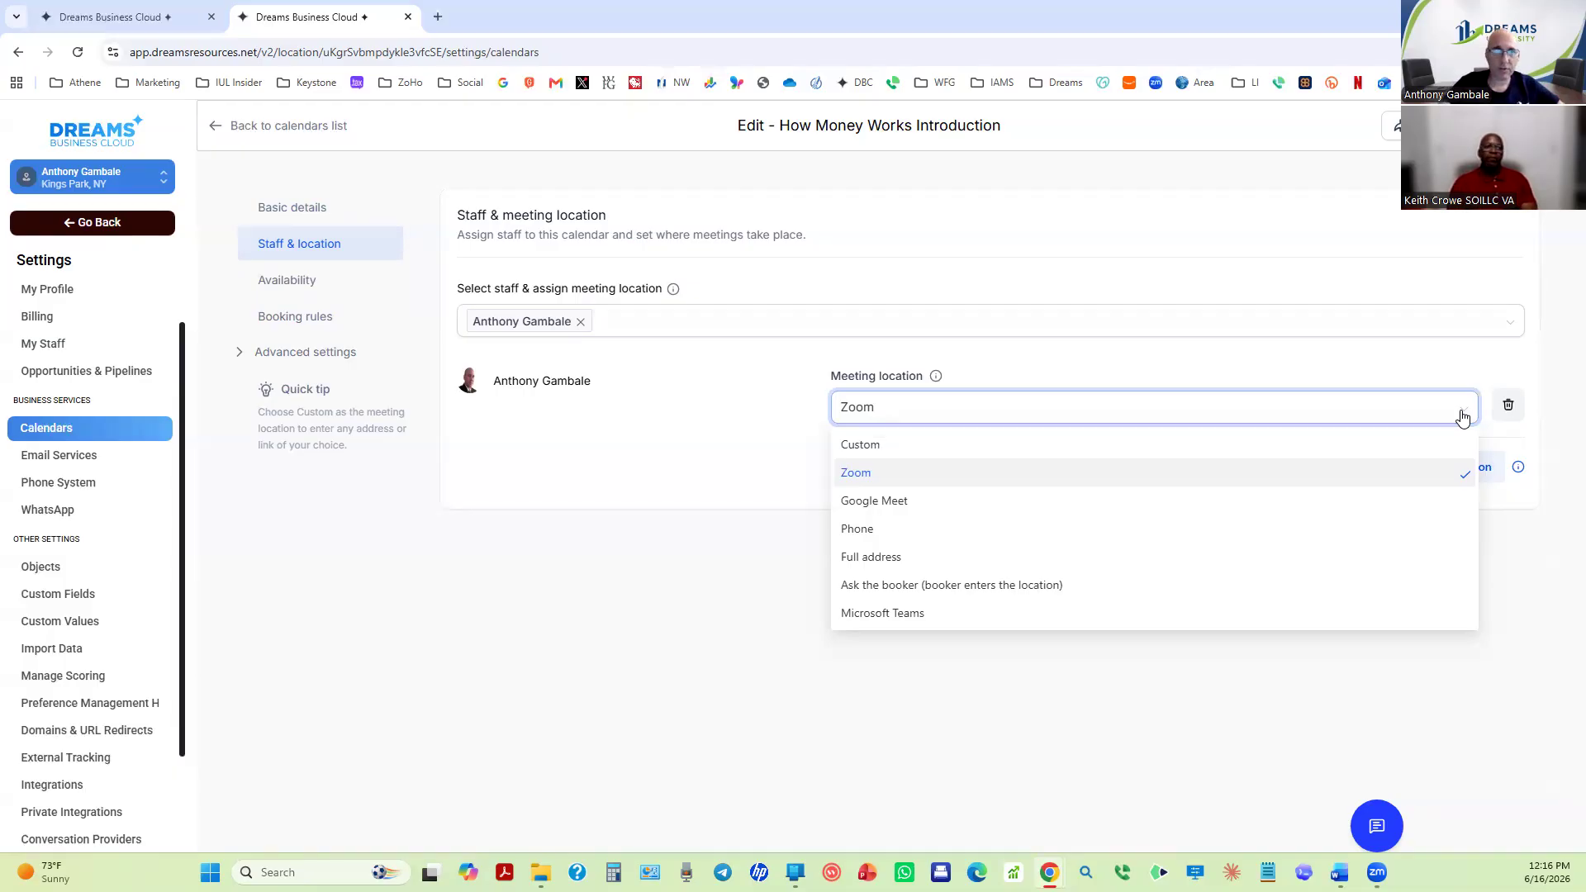
click(670, 437)
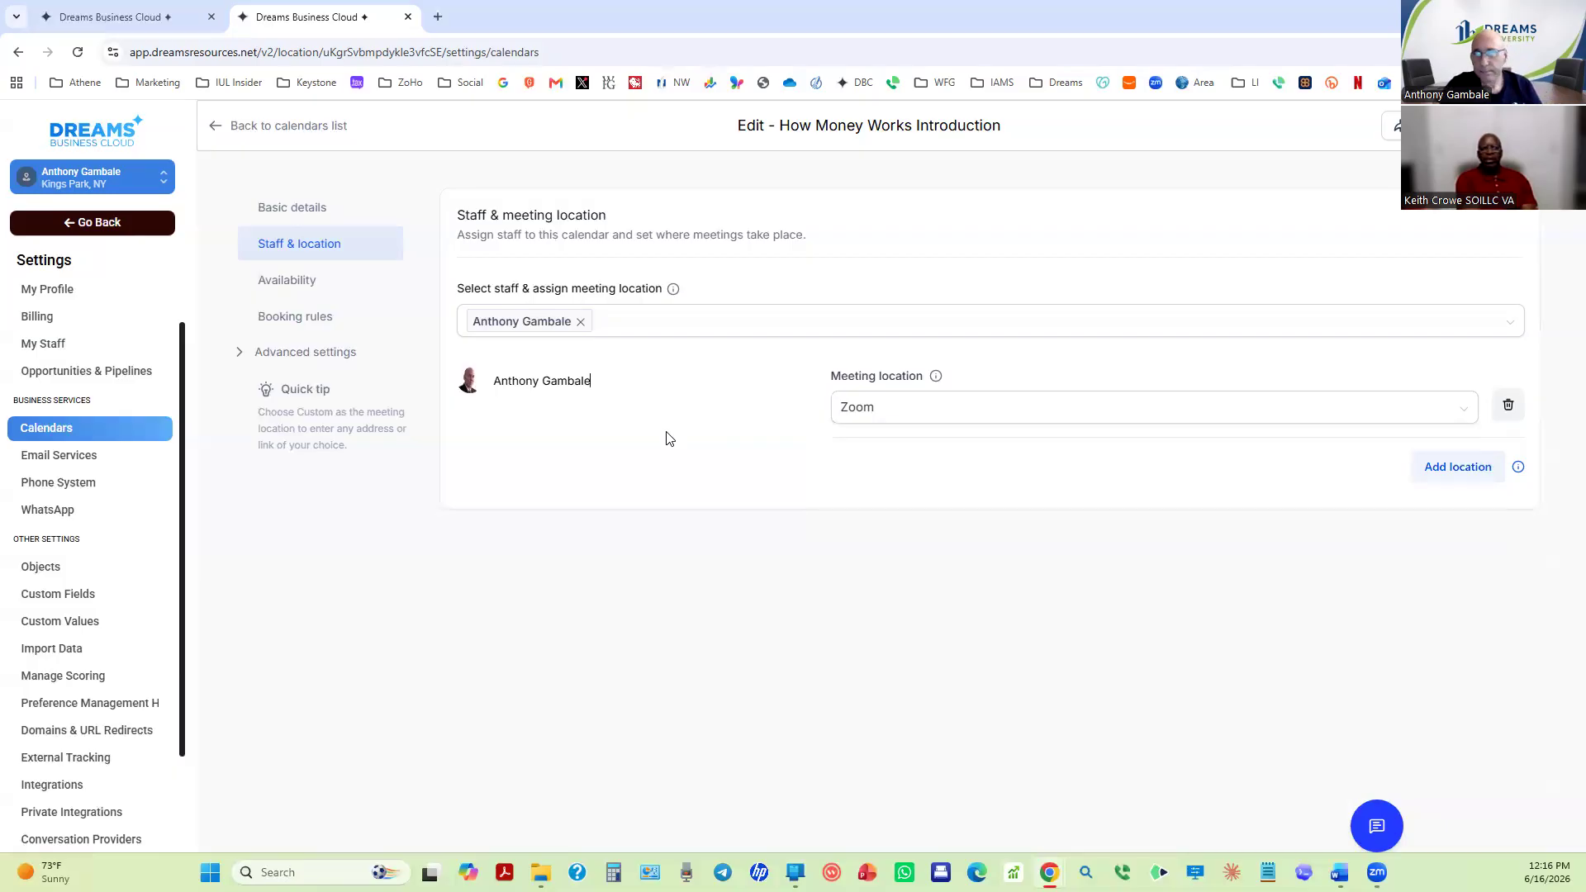
click(1464, 412)
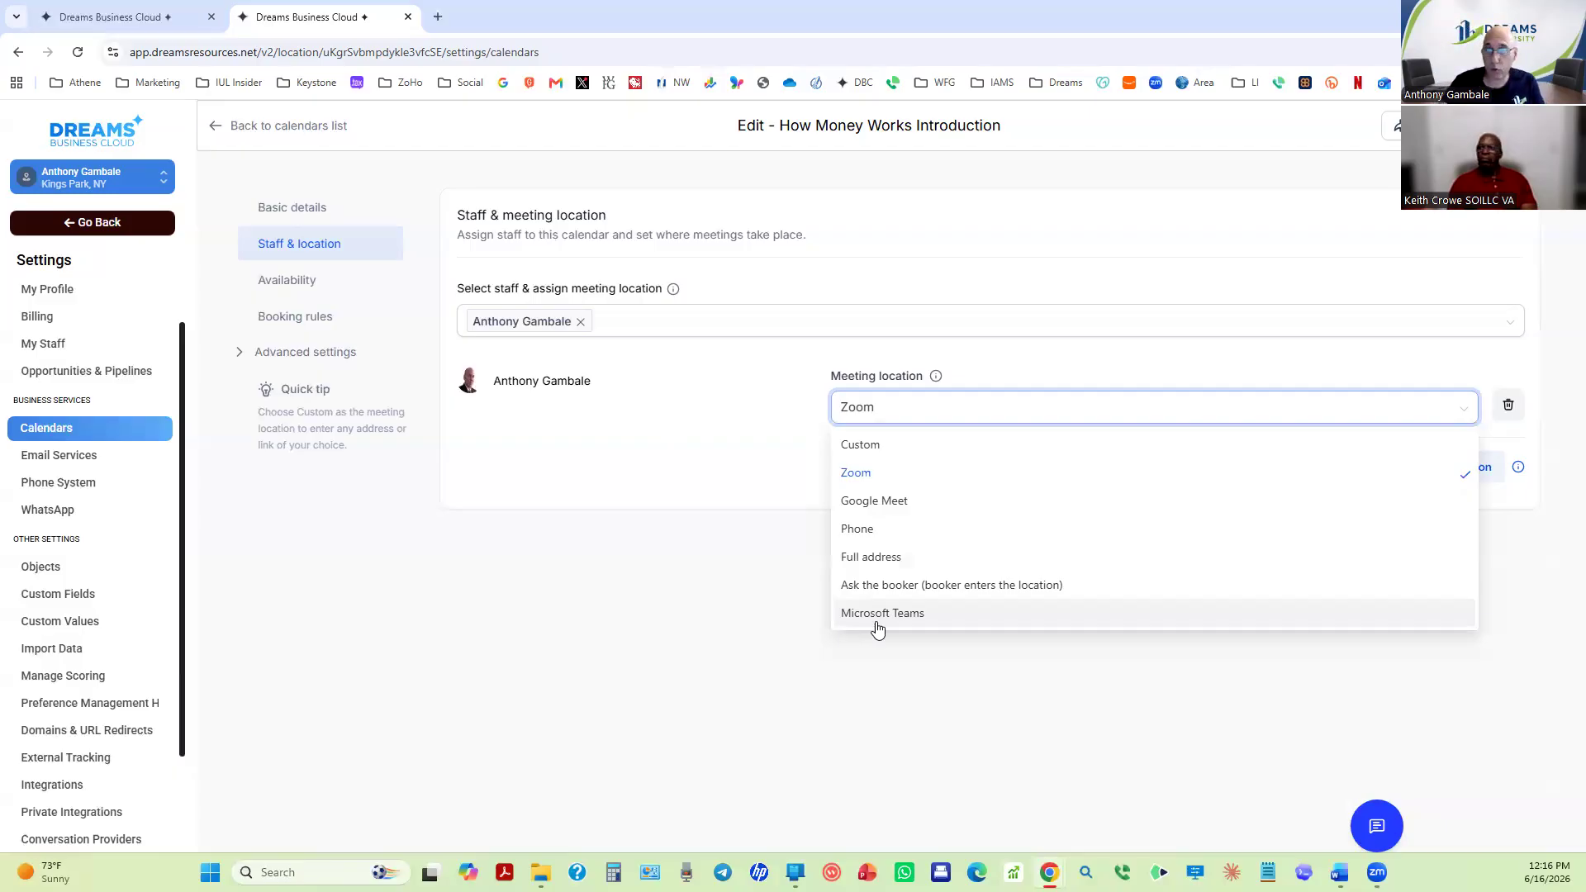
click(562, 569)
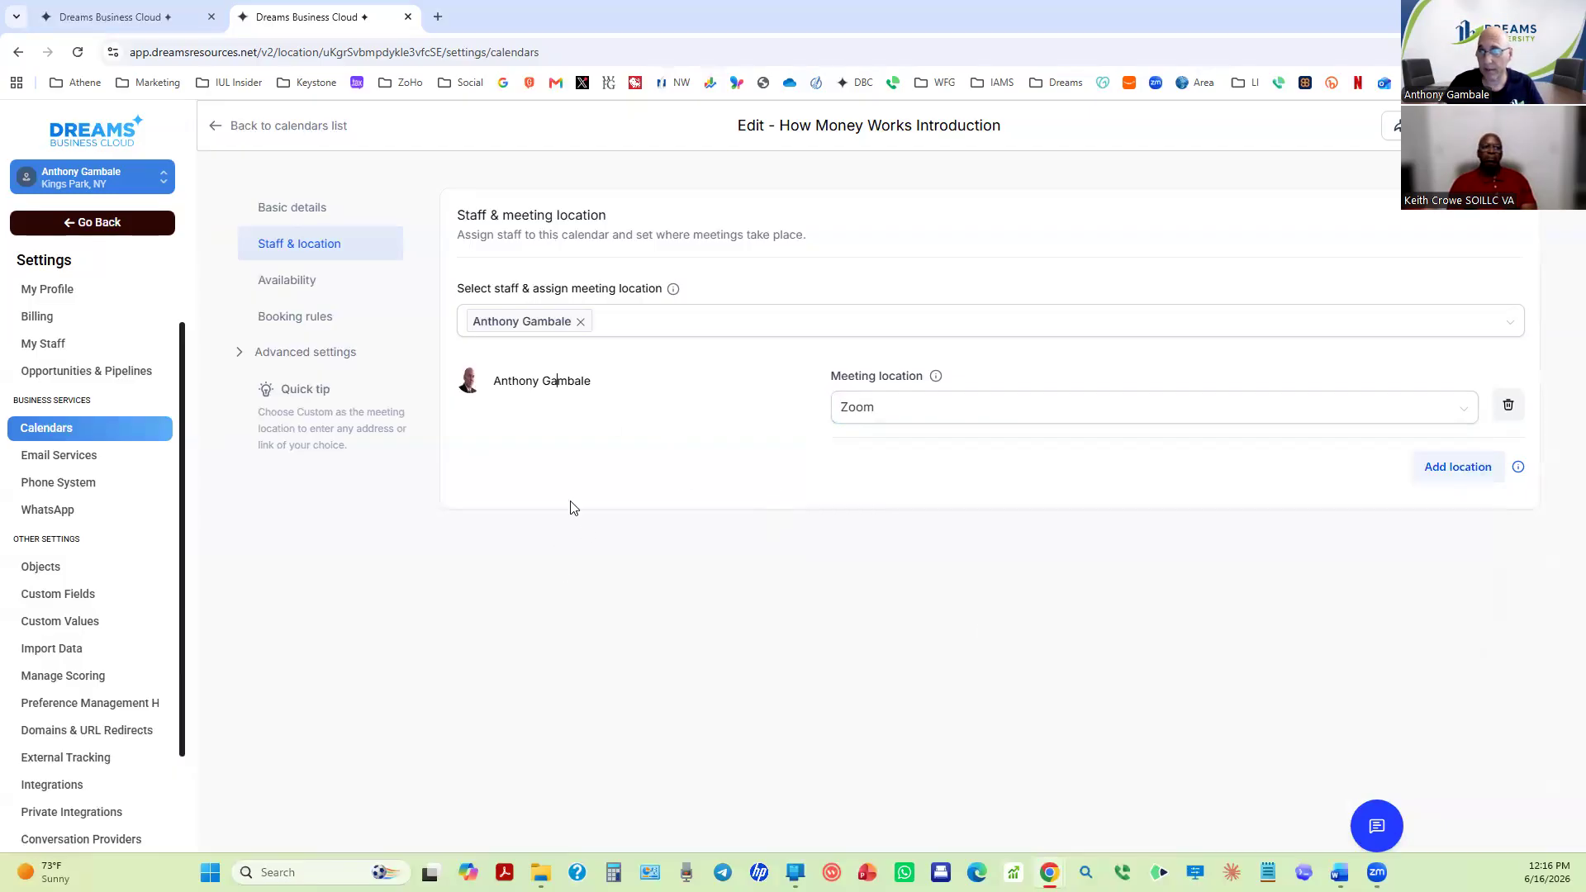
Open the calendar's availability settings, inspect the staff member's editable weekly hours, and close the schedule without changes.
click(289, 284)
click(613, 331)
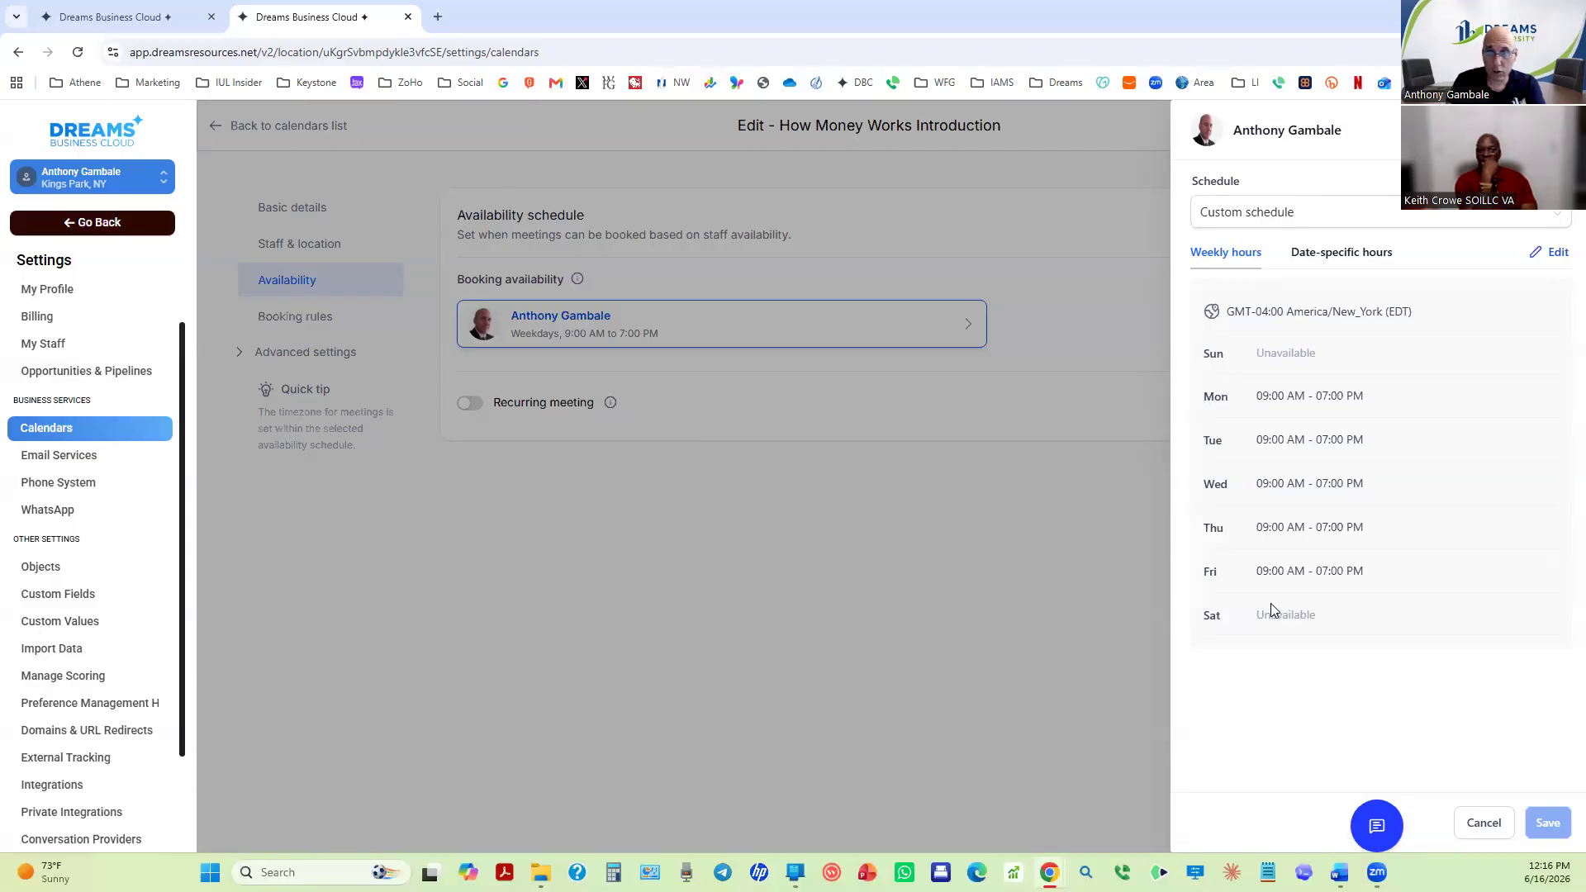
click(1559, 252)
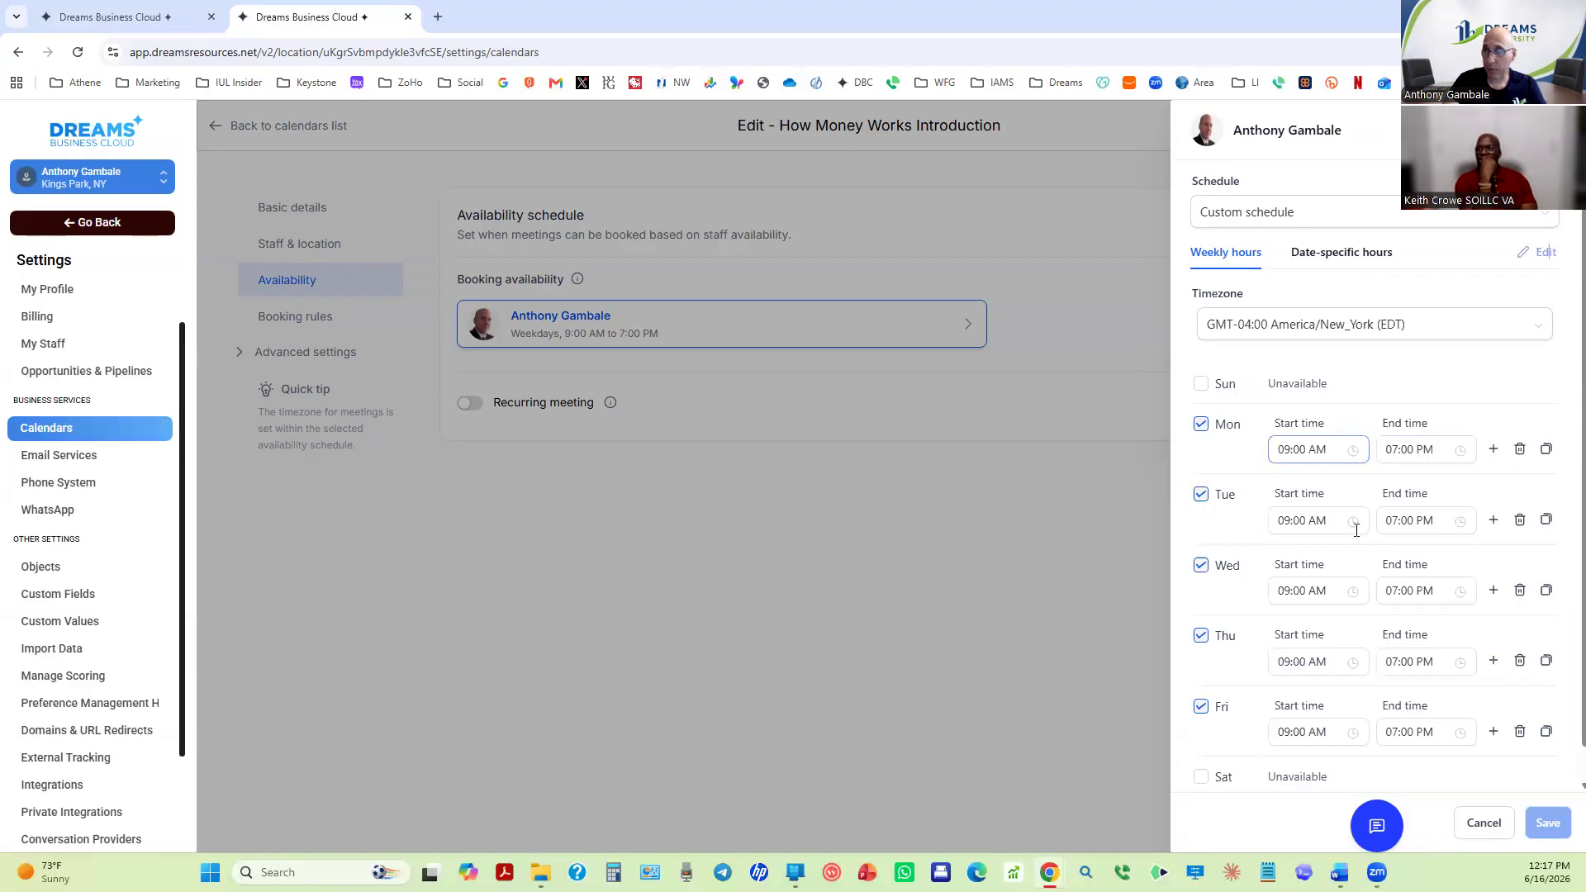
scroll(1335, 565, down, 1)
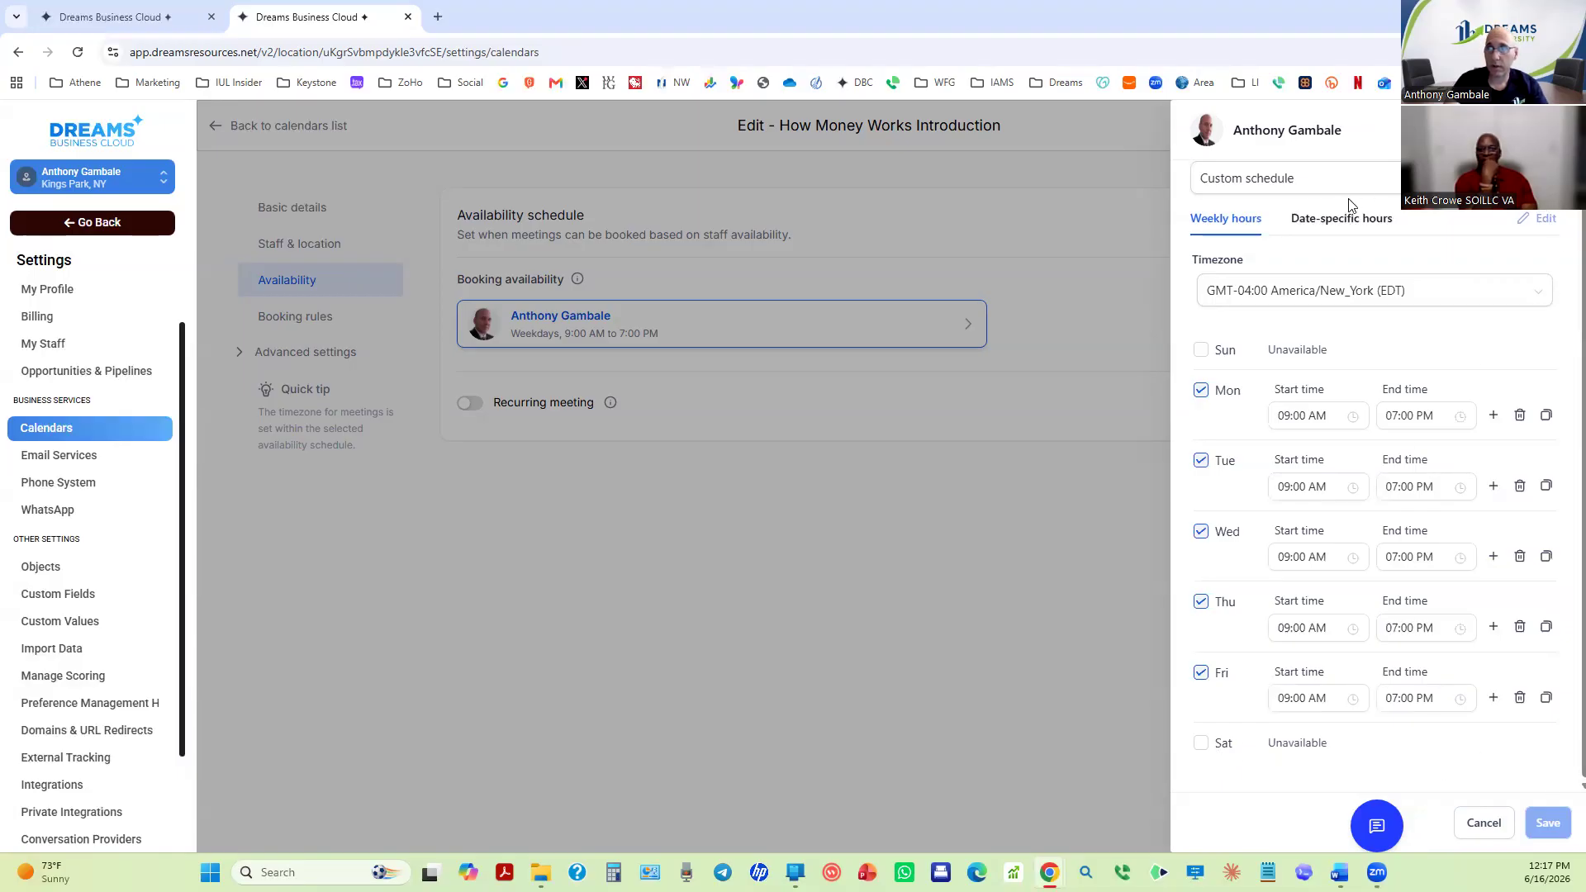
click(1559, 130)
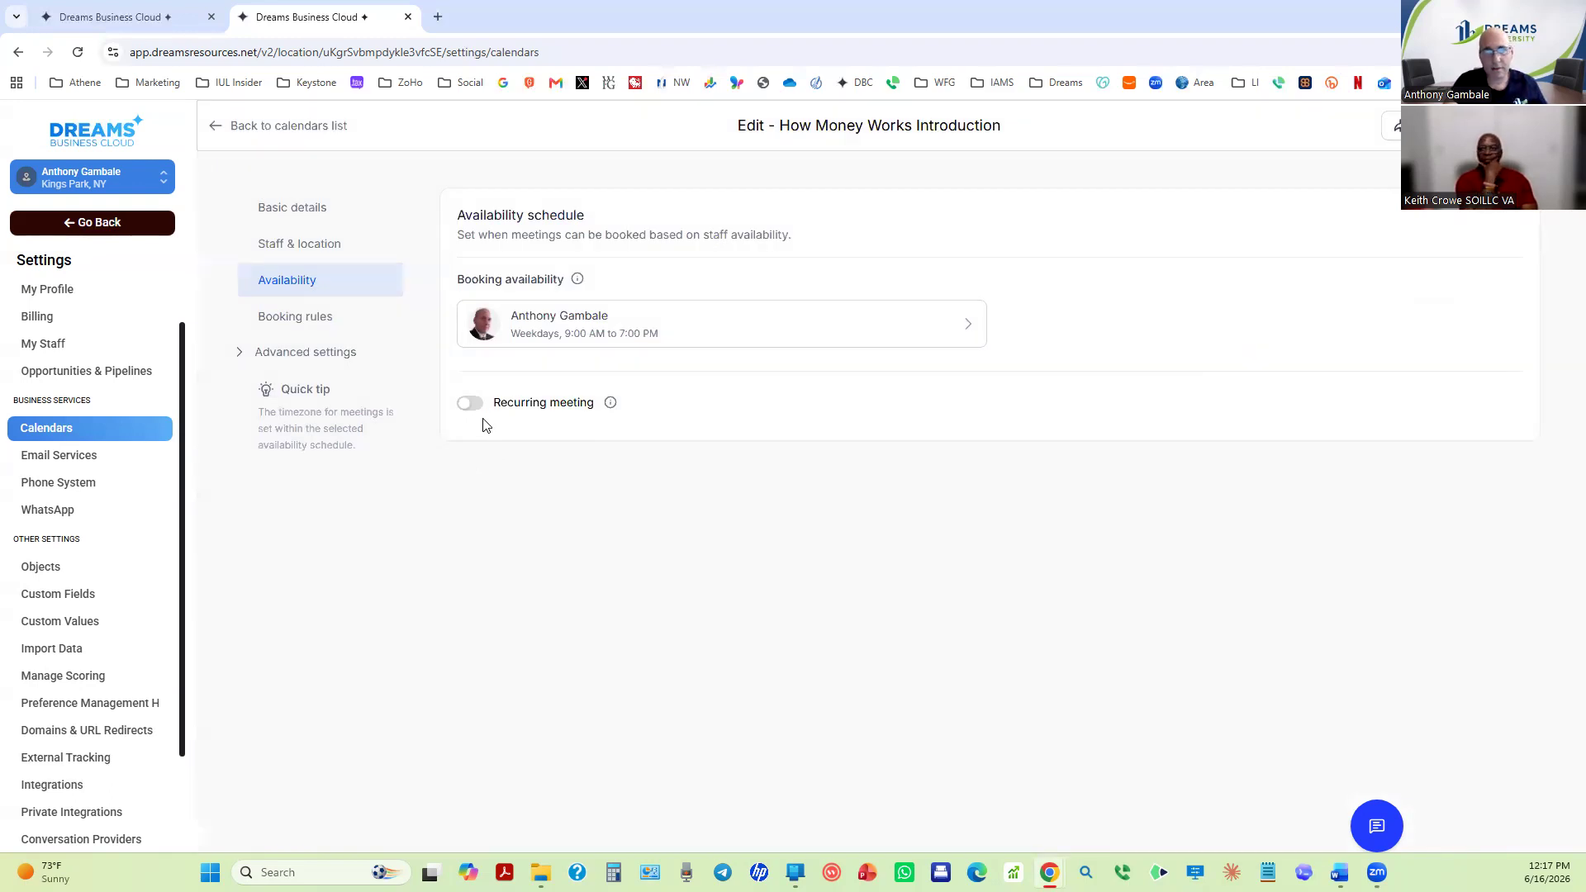
Open the calendar's booking rules and examine the meeting duration, scheduling notice, date range, buffer times and maximum bookings.
click(312, 324)
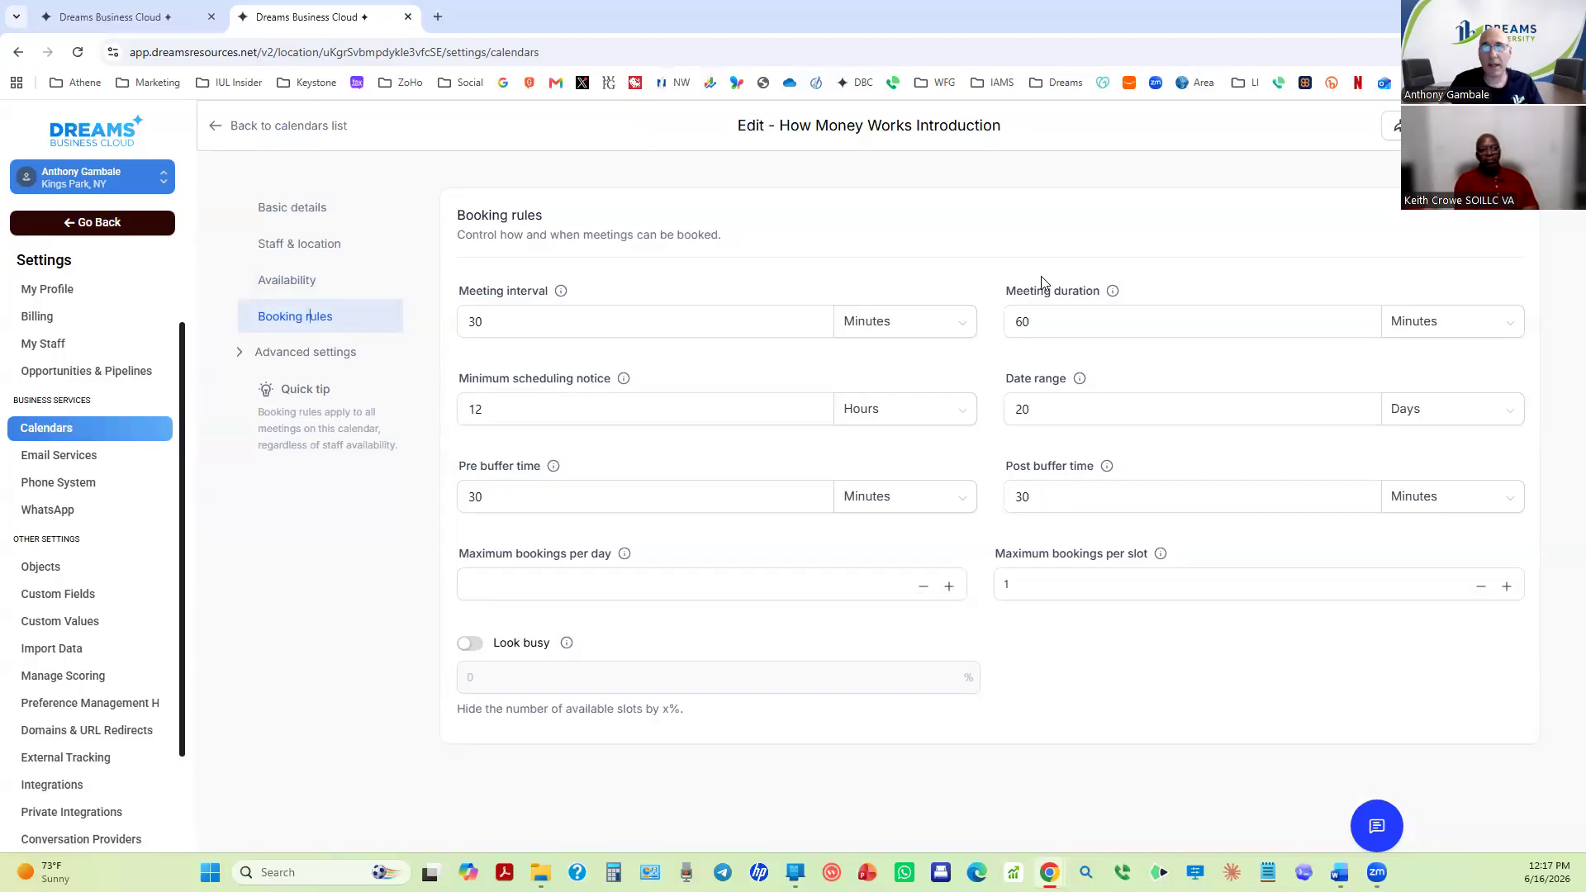
click(1045, 329)
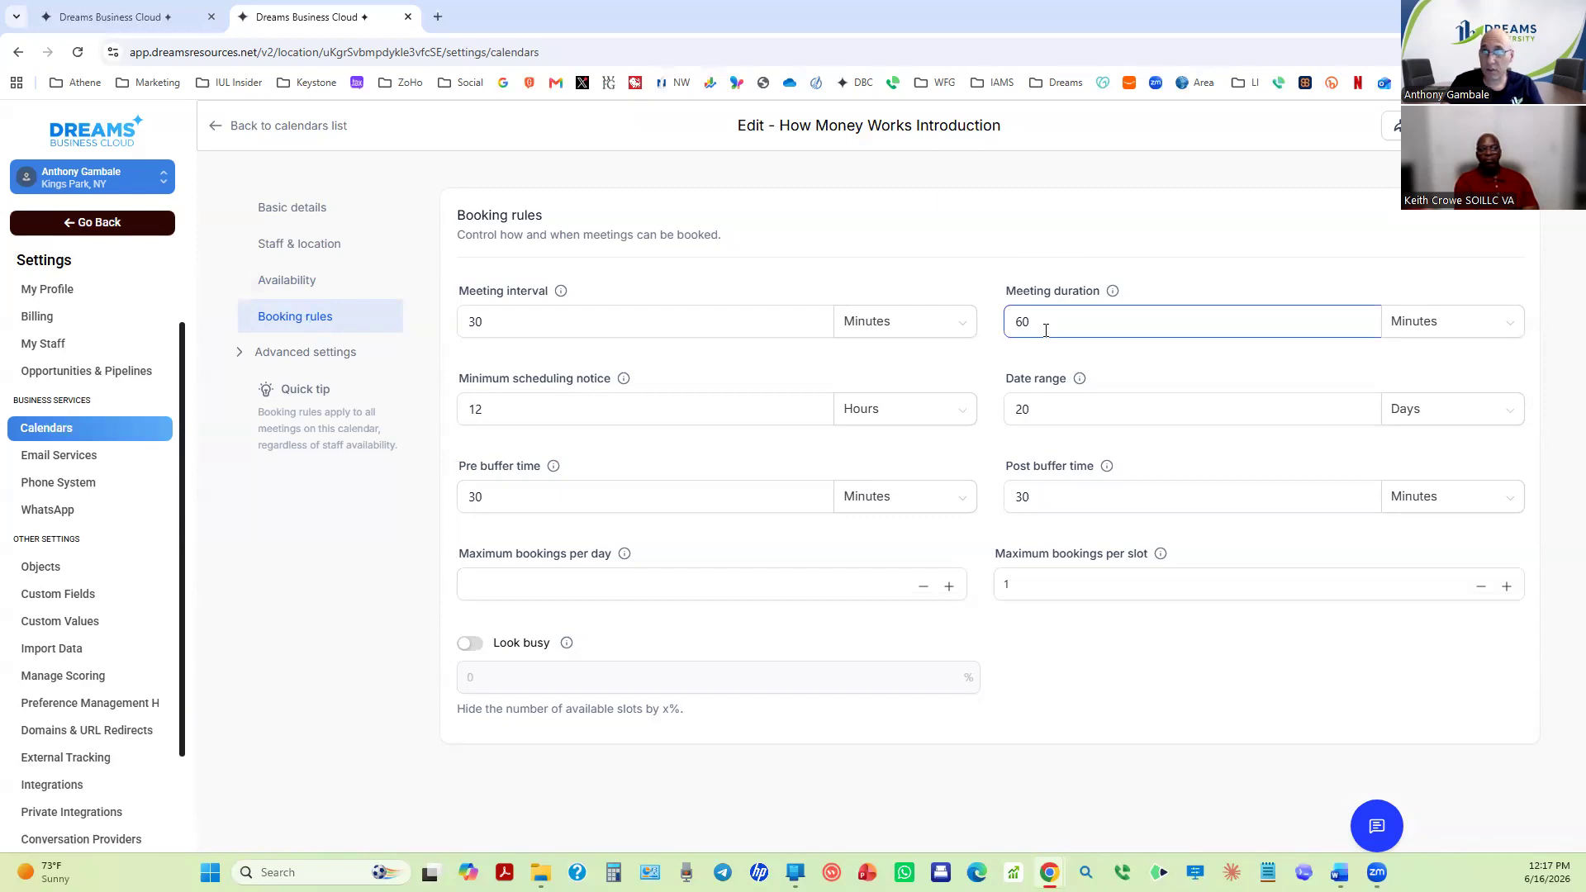
click(1029, 409)
click(1086, 375)
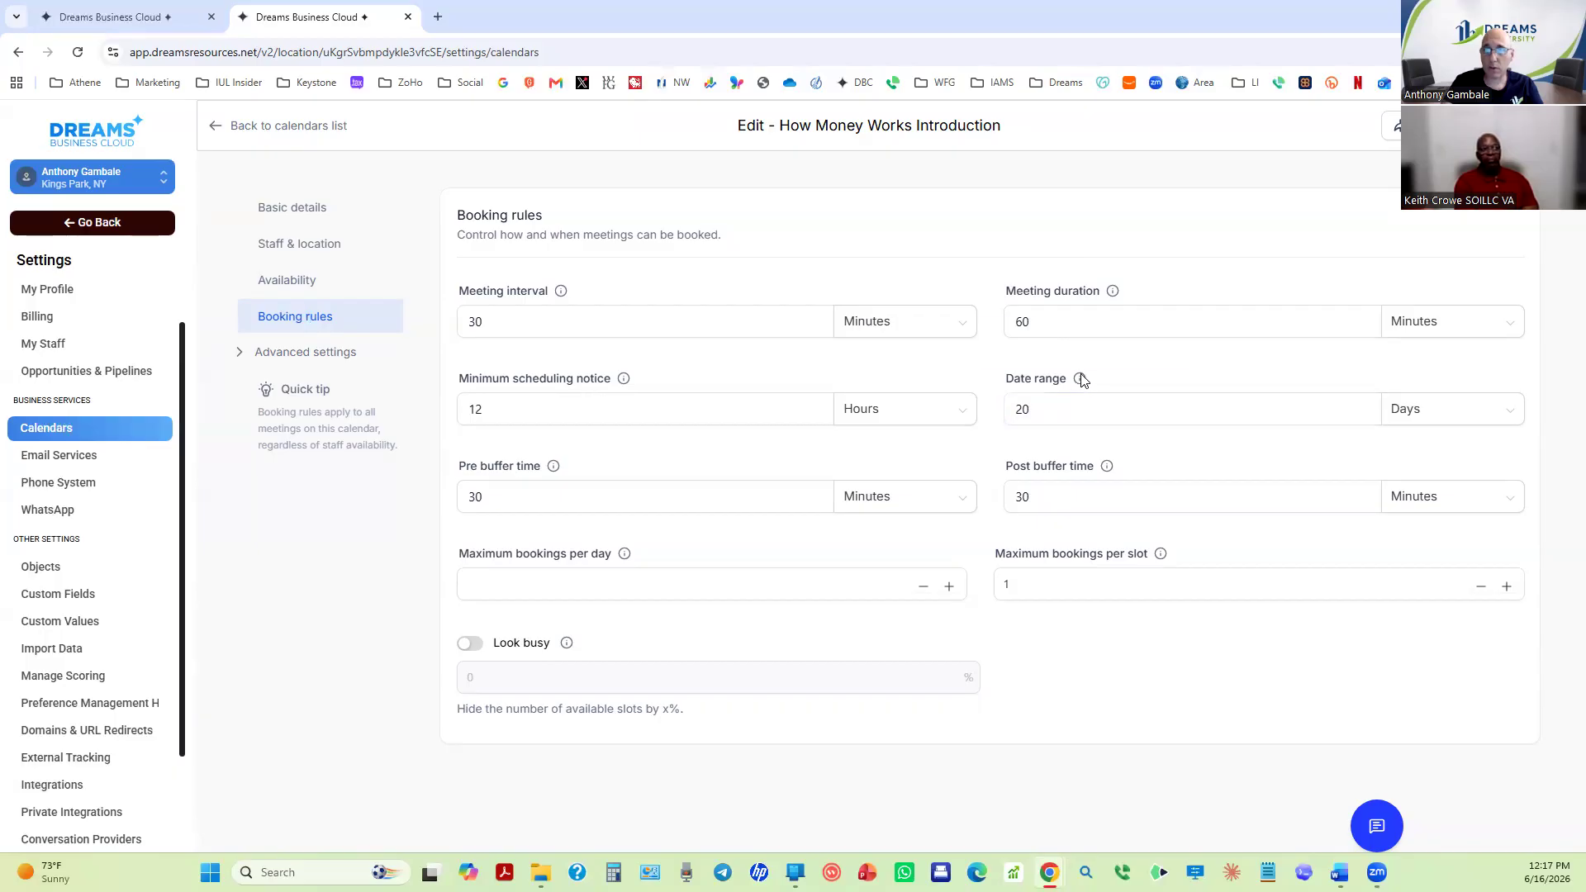
mouse_move(1082, 384)
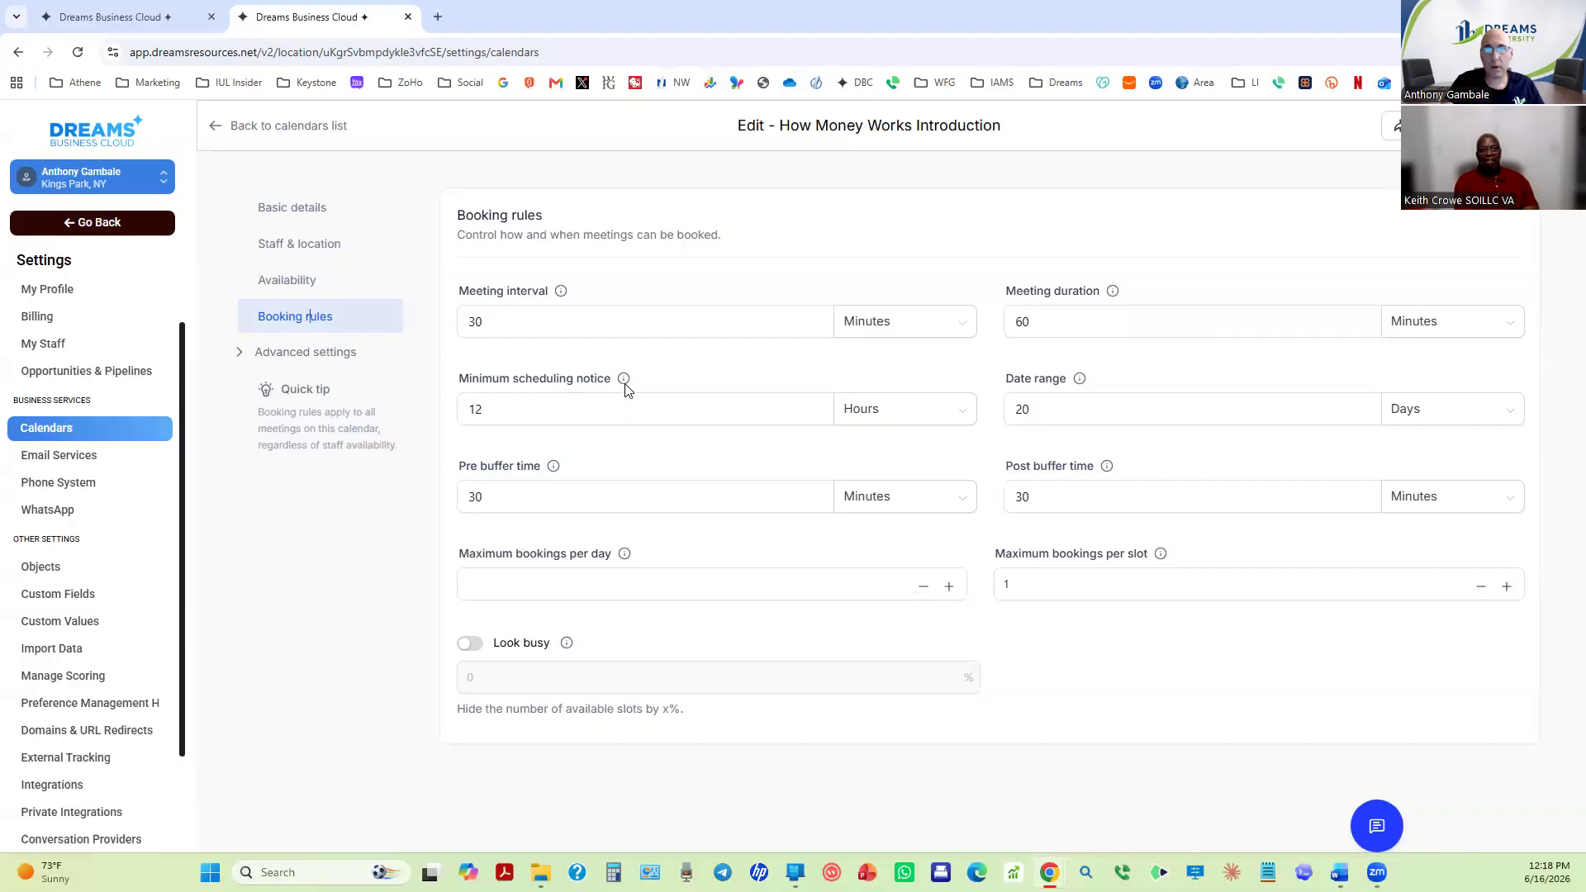
mouse_move(623, 379)
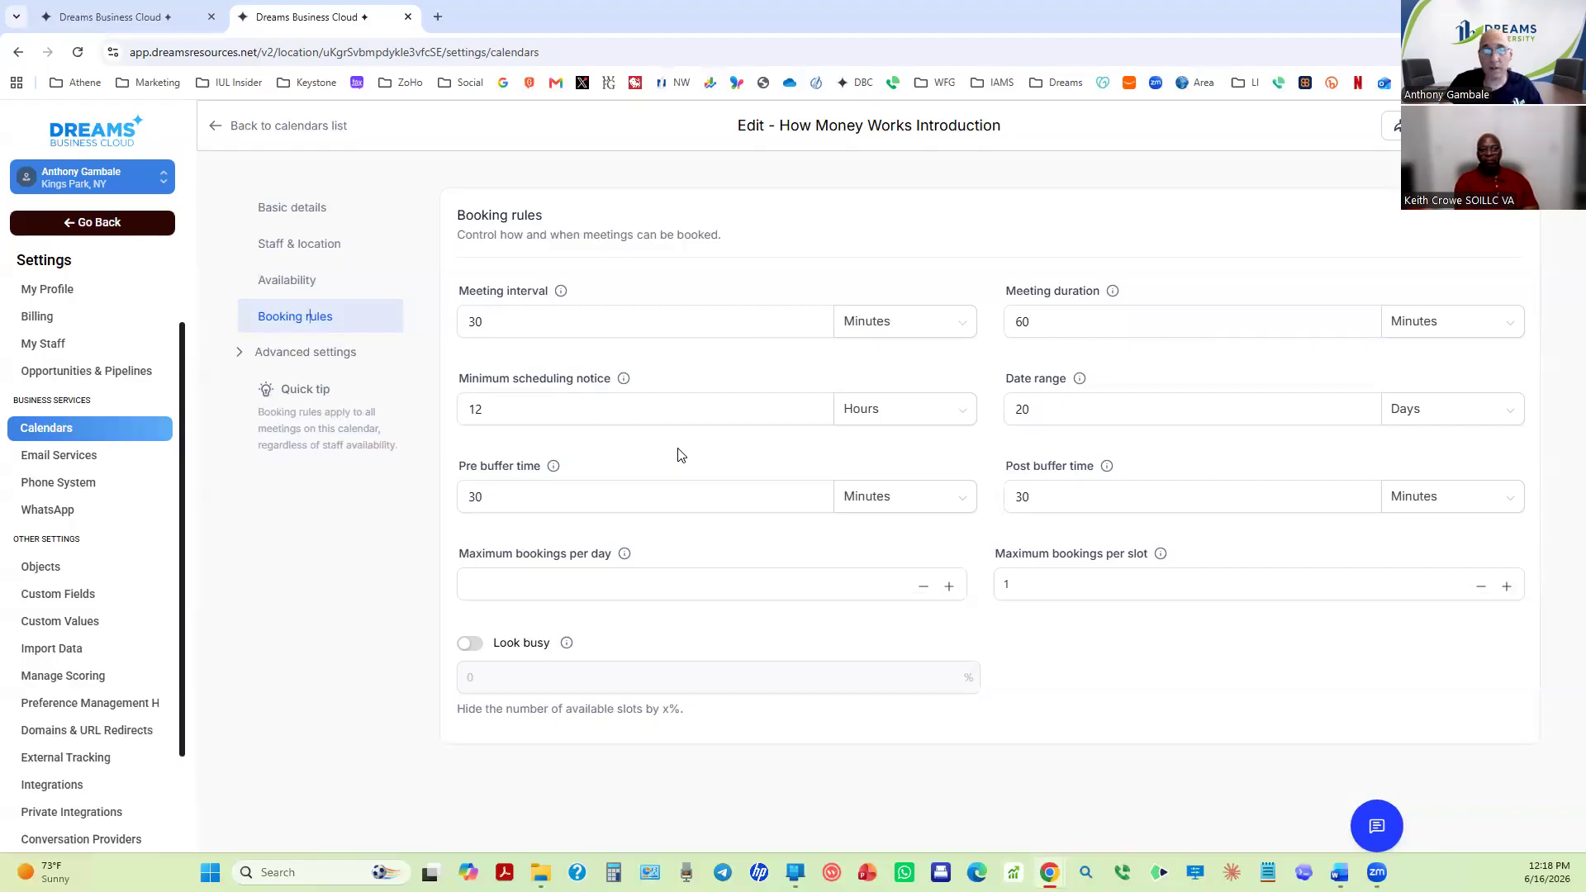
click(505, 504)
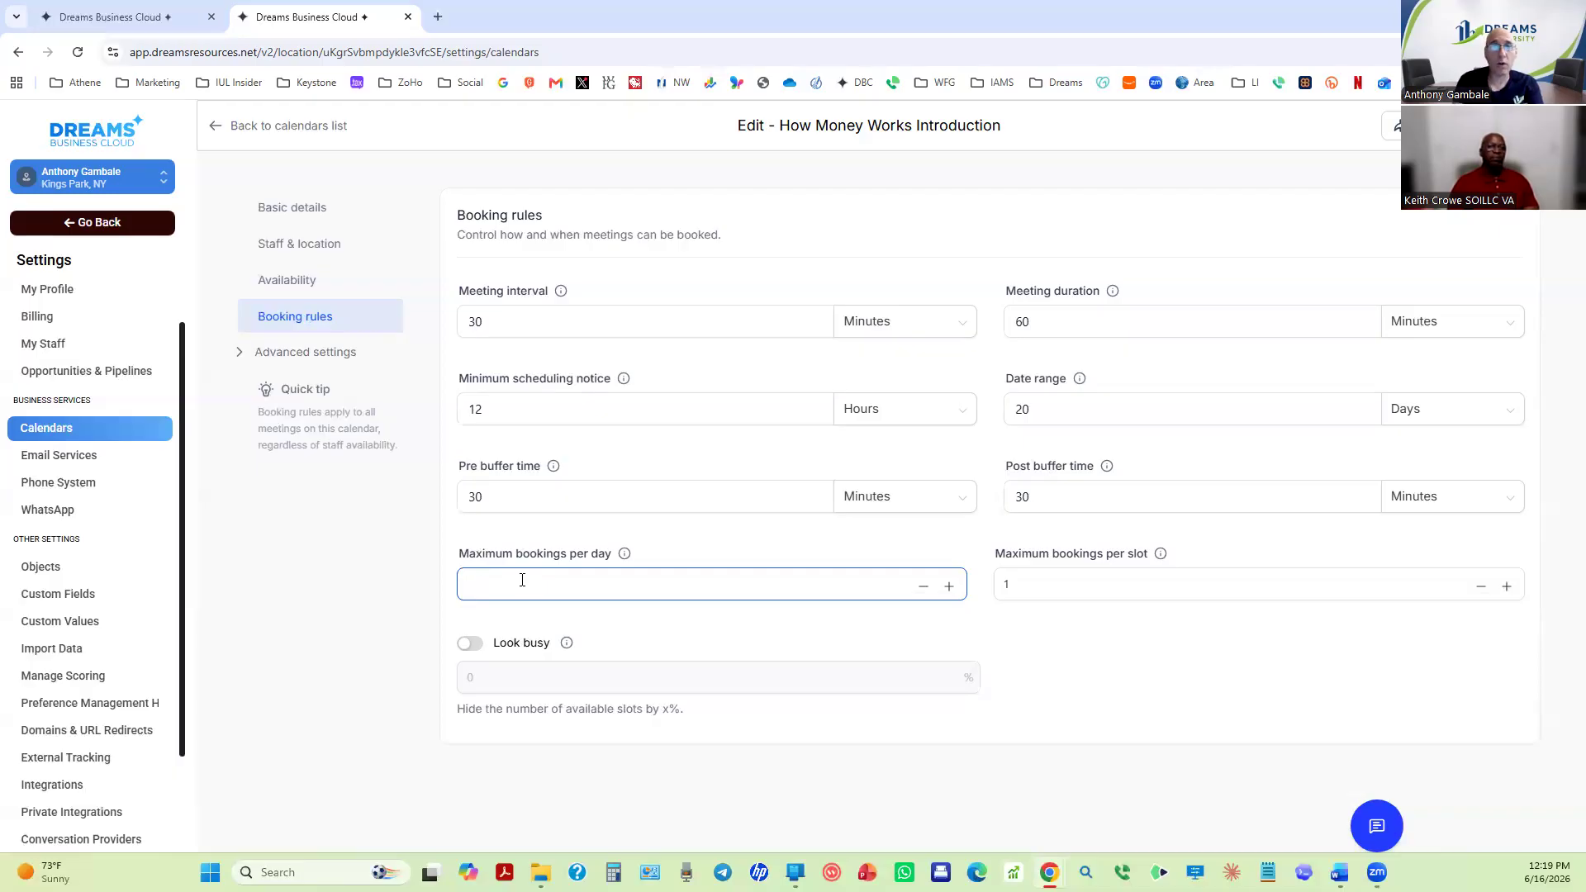
click(1098, 587)
click(1150, 716)
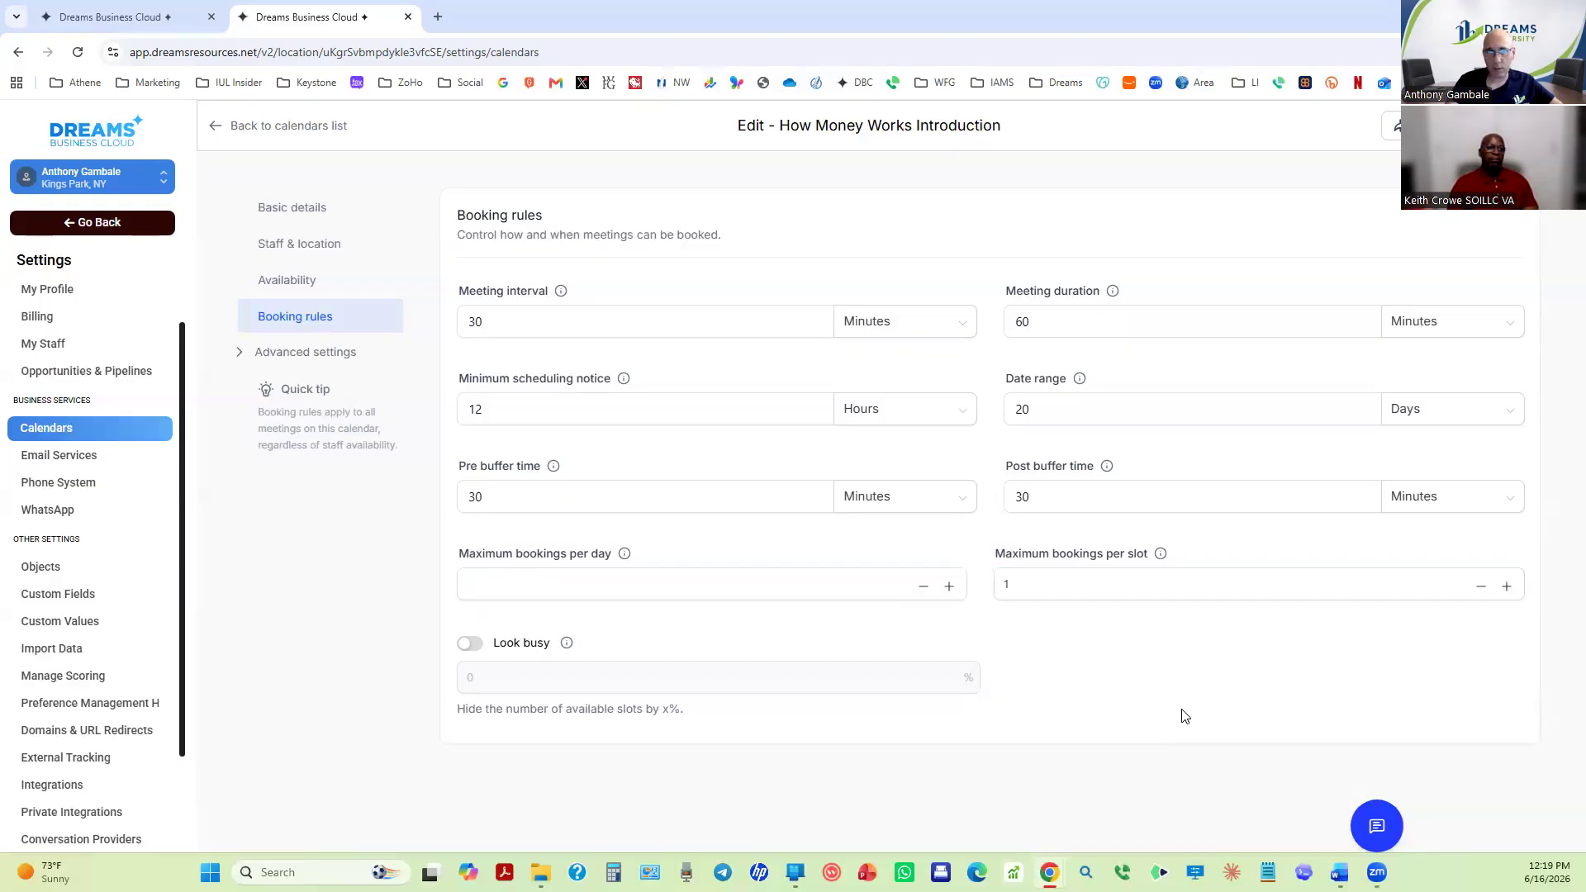
Expand the calendar's advanced settings and examine the form and confirmation options, including widget order, consent checkbox and guests.
click(345, 356)
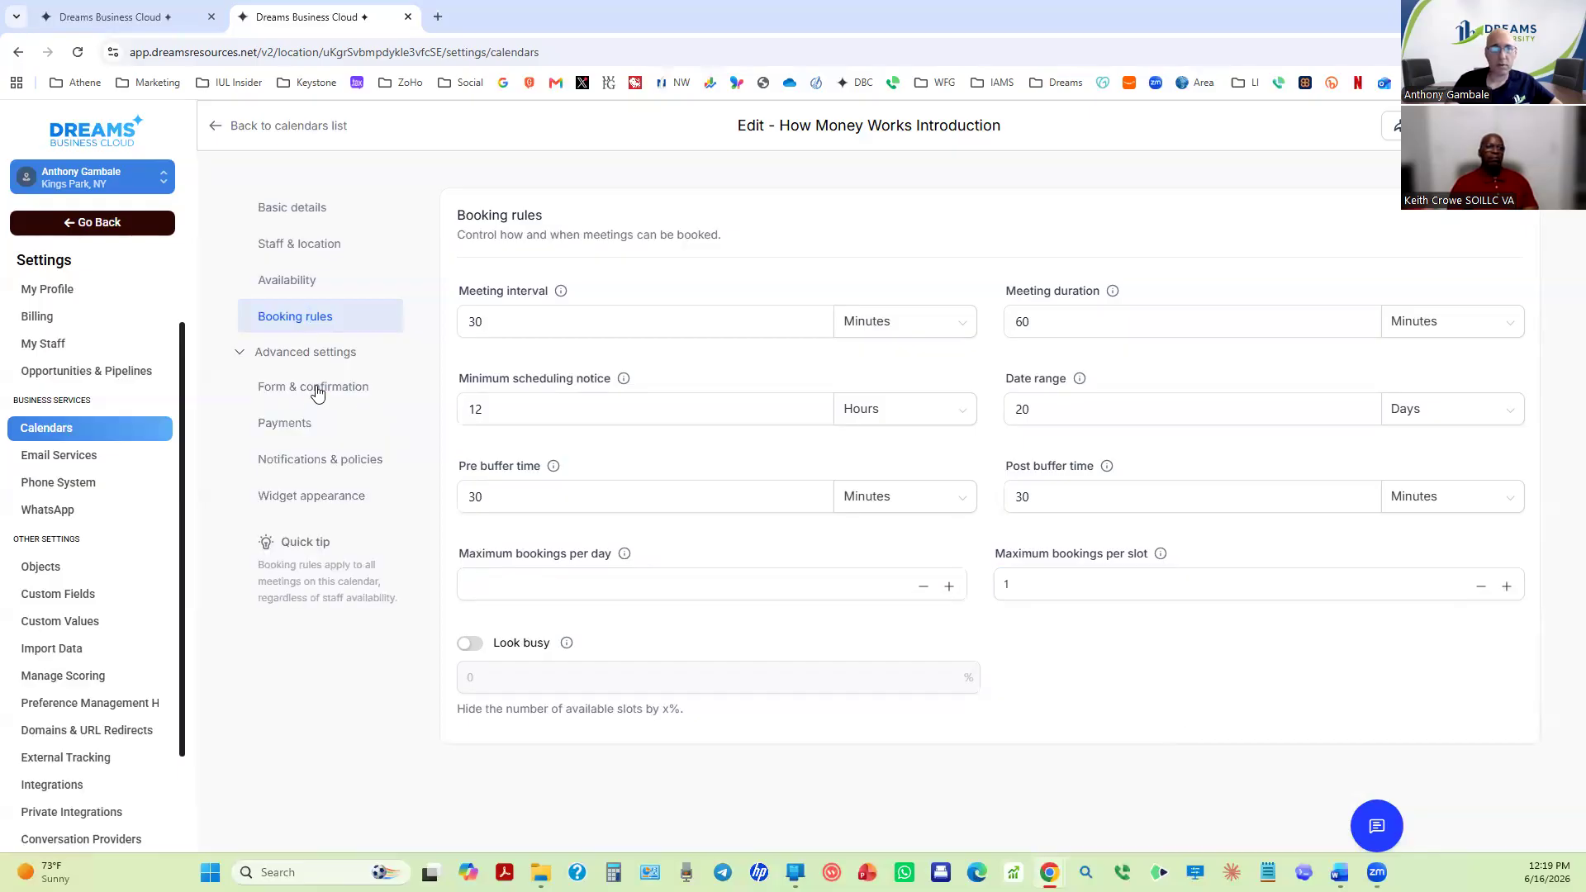
click(314, 389)
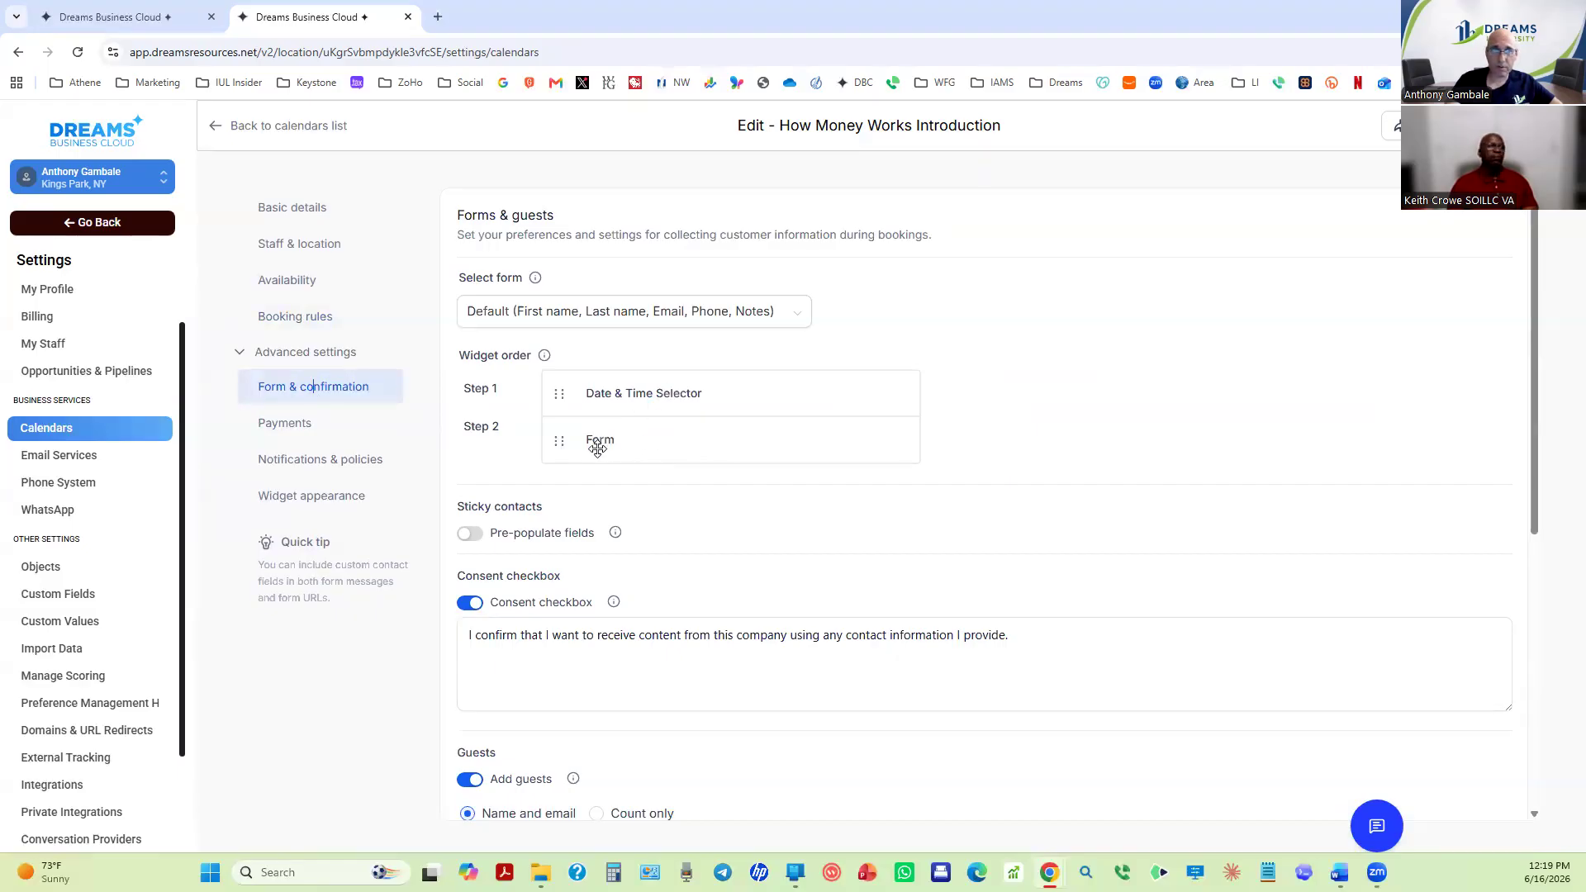
Enable the email notification for booked appointments with Unconfirmed status in the calendar's notifications and policies, and save the changes.
click(295, 469)
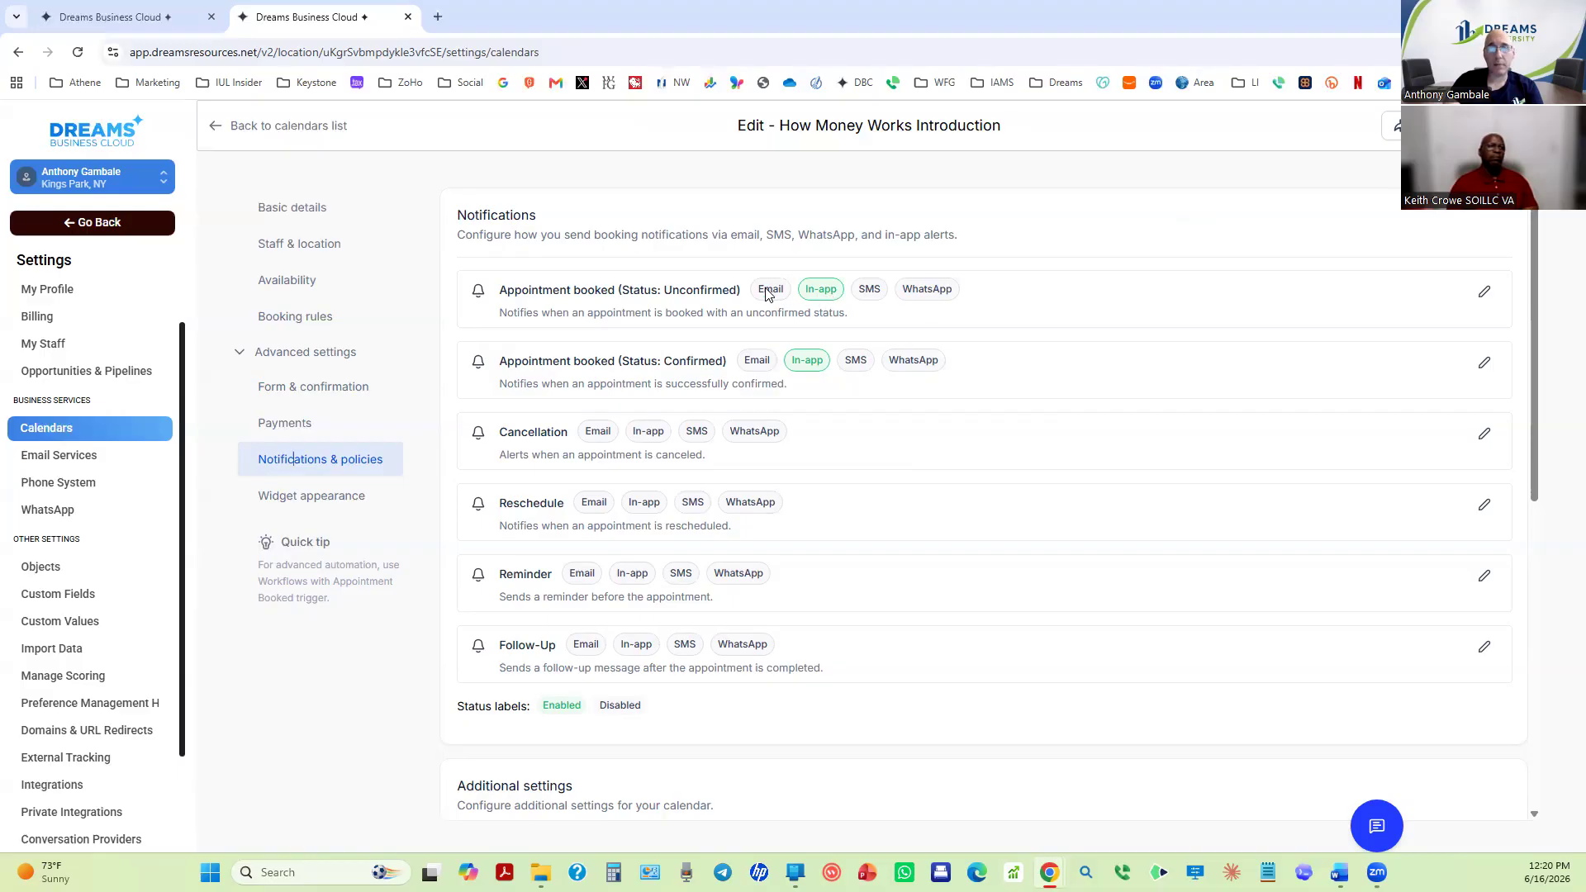
click(1485, 292)
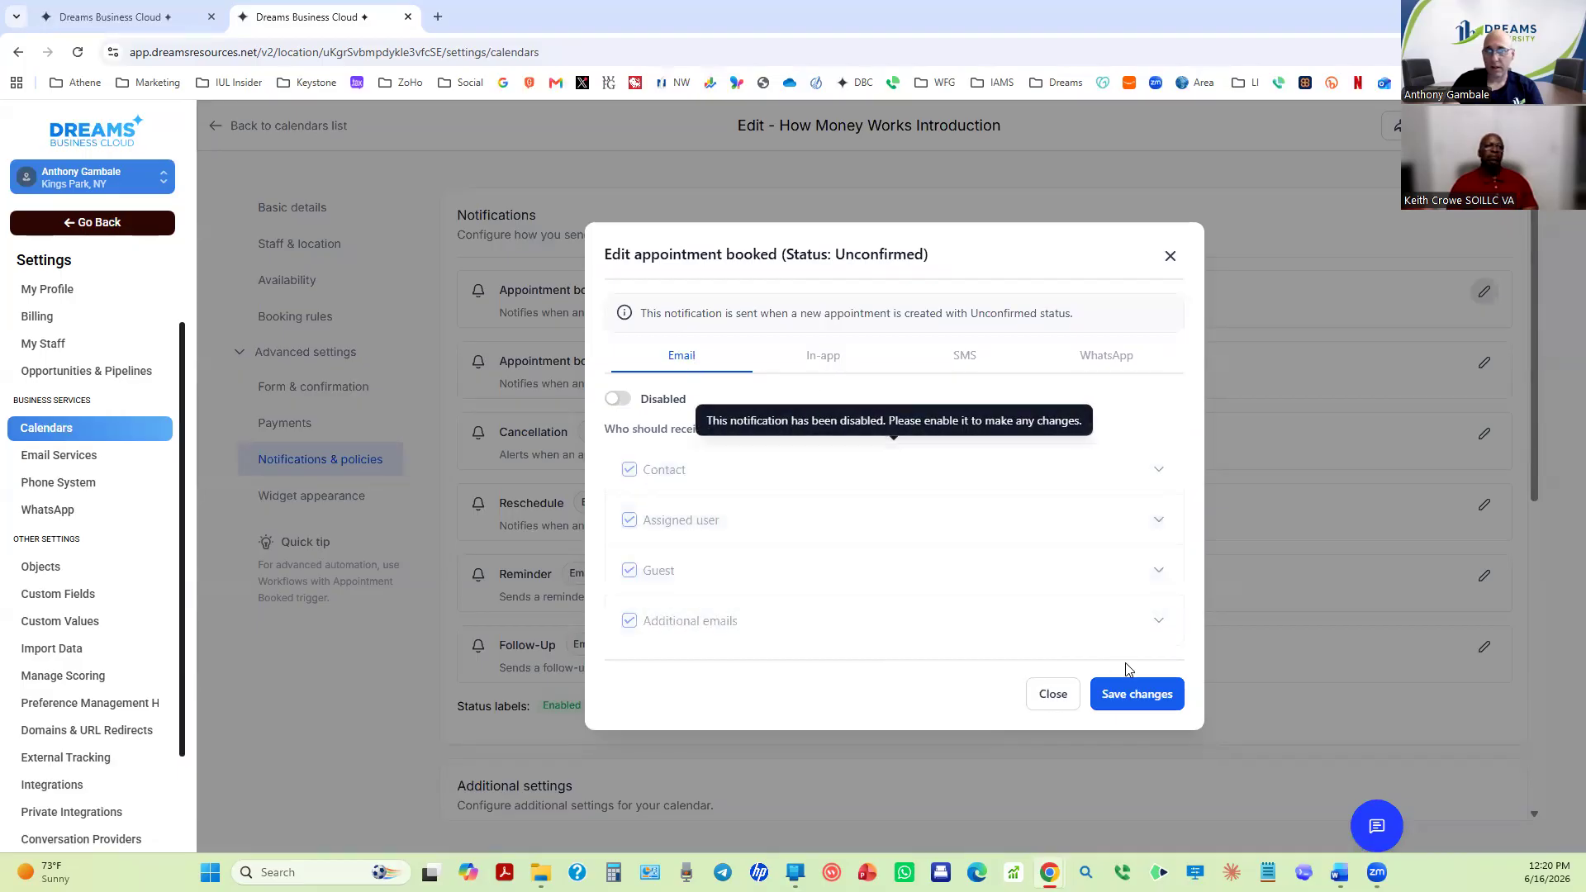
click(621, 401)
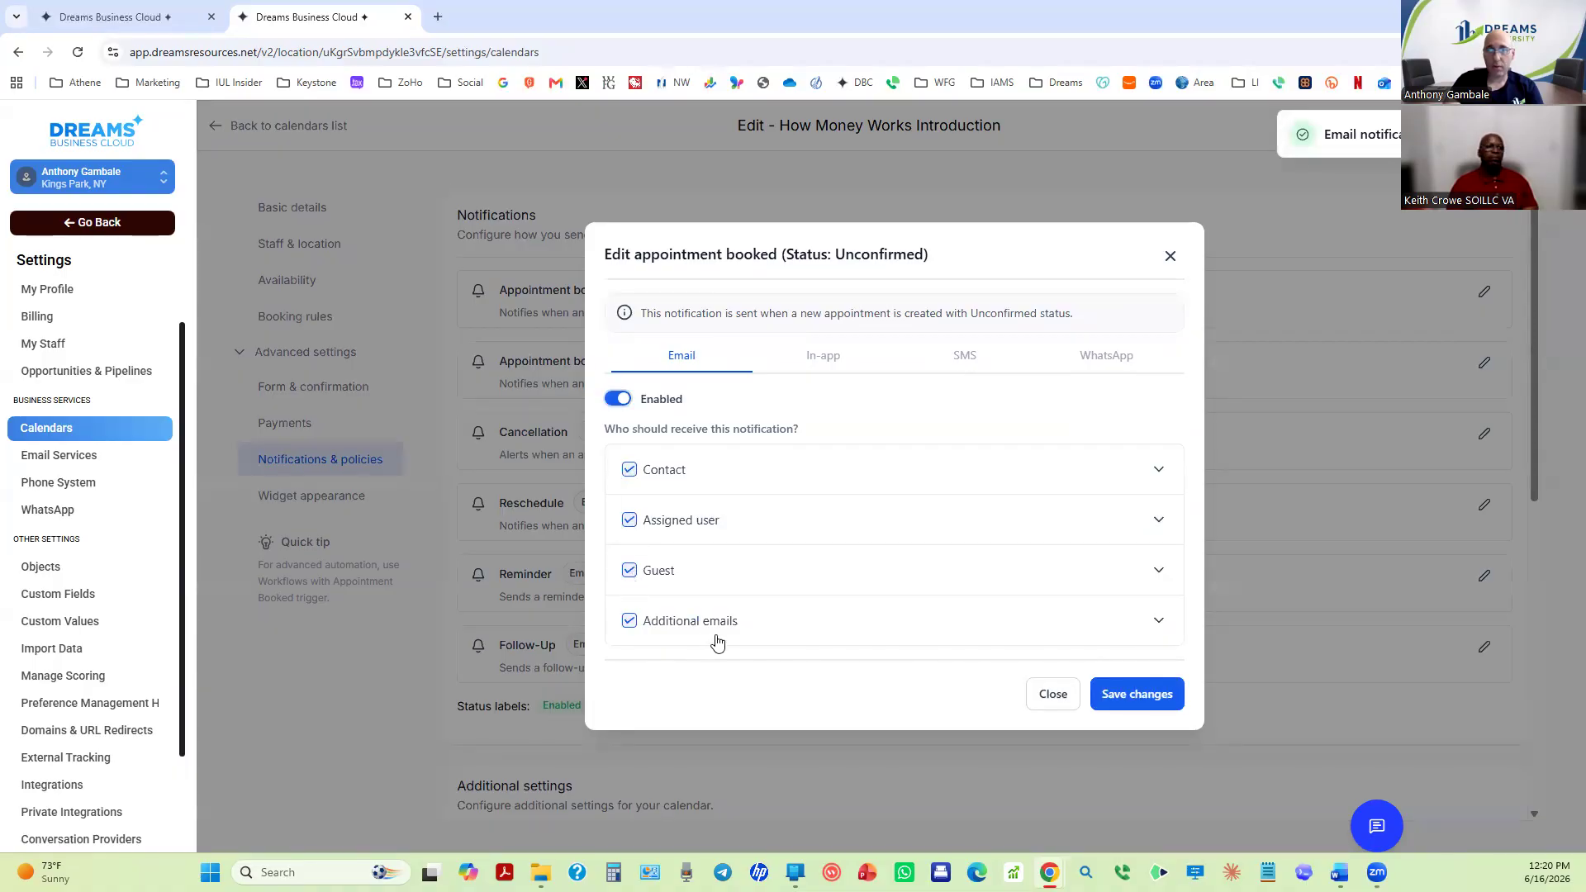
click(1153, 701)
click(1154, 701)
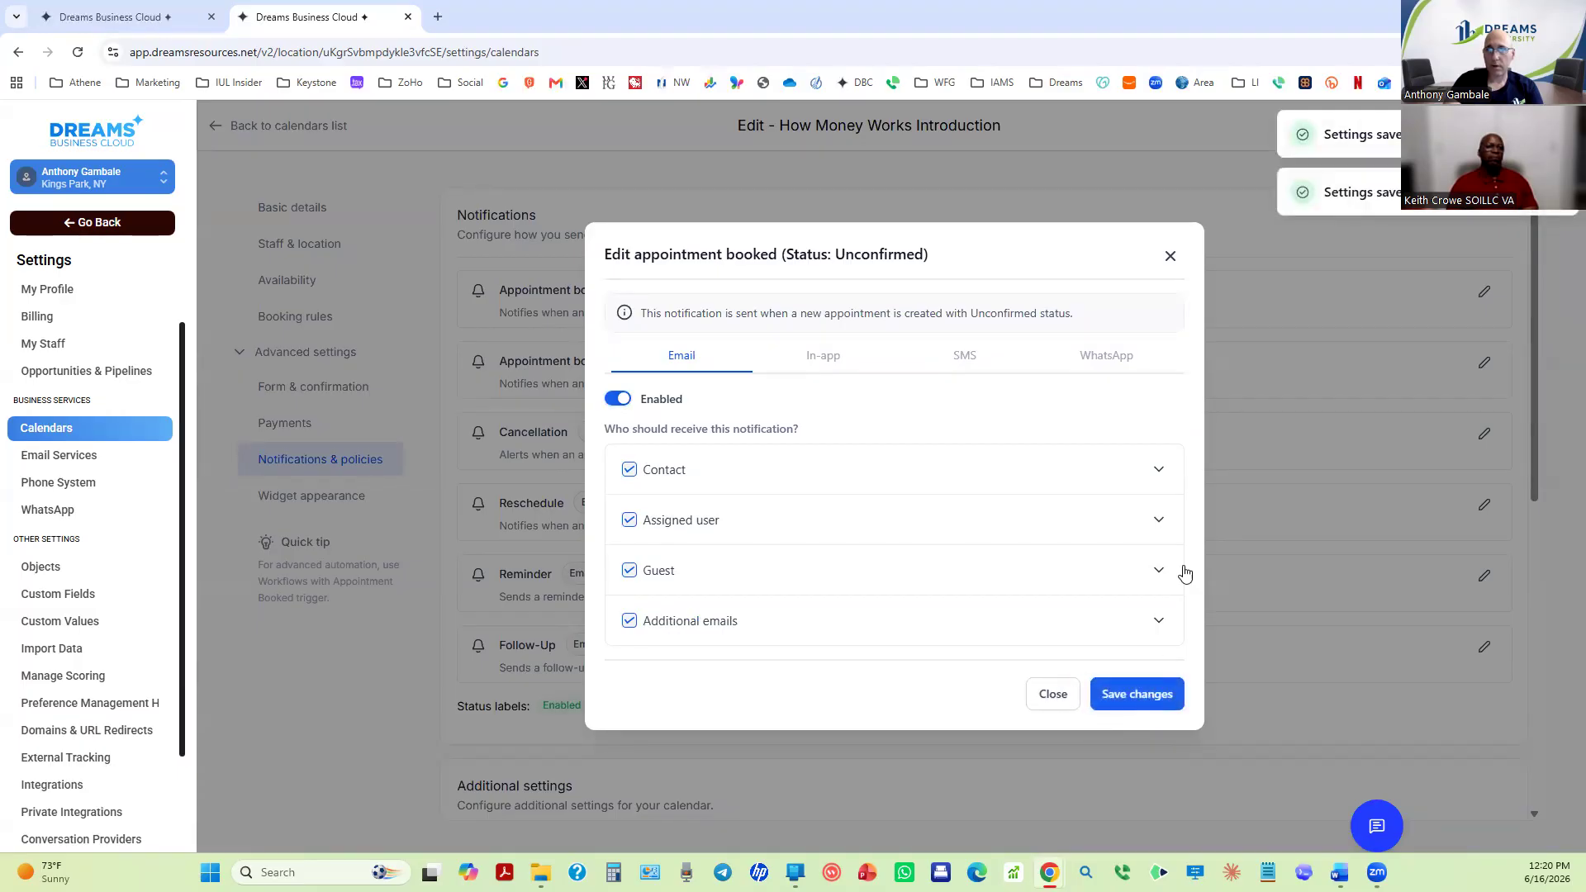
click(1170, 257)
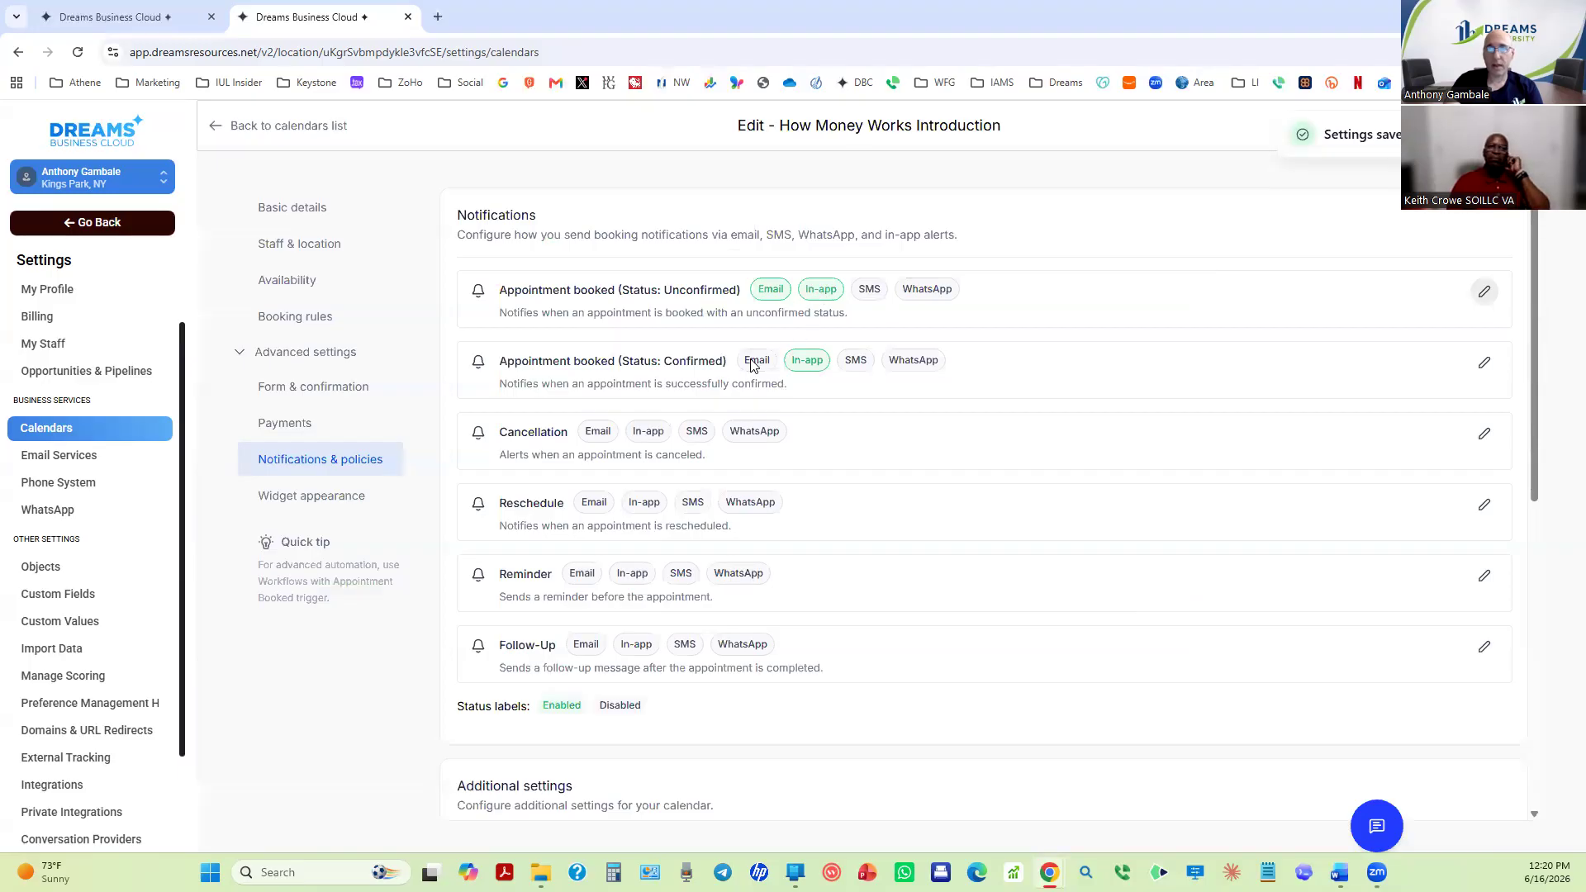
Enable the email notification for booked appointments with Confirmed status and review the Guest recipient's email content, keeping Guest selected.
click(1485, 364)
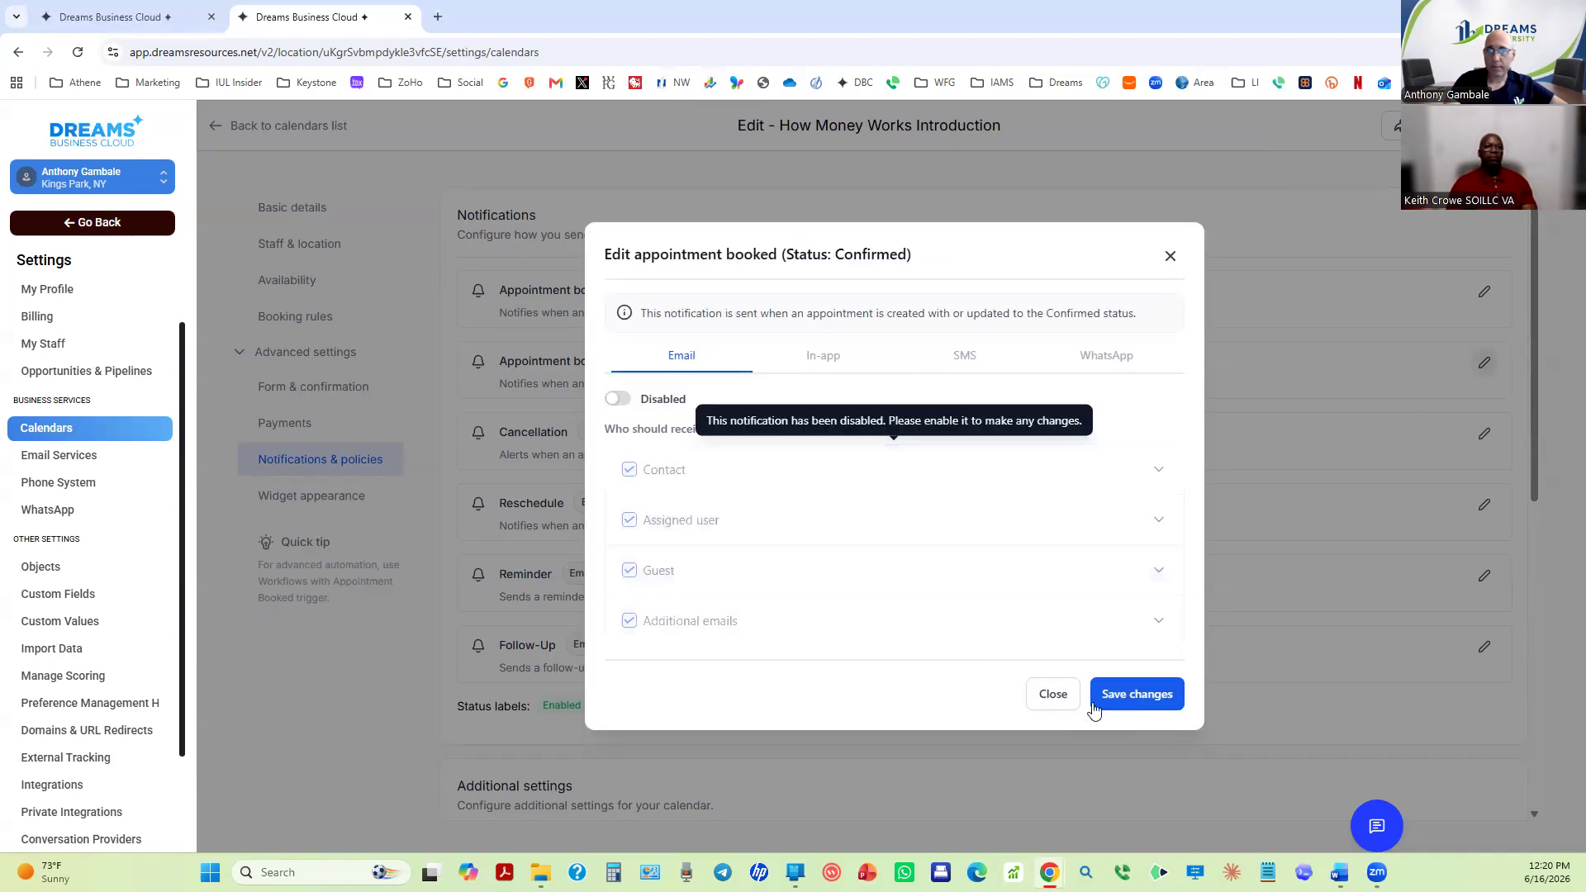
click(625, 400)
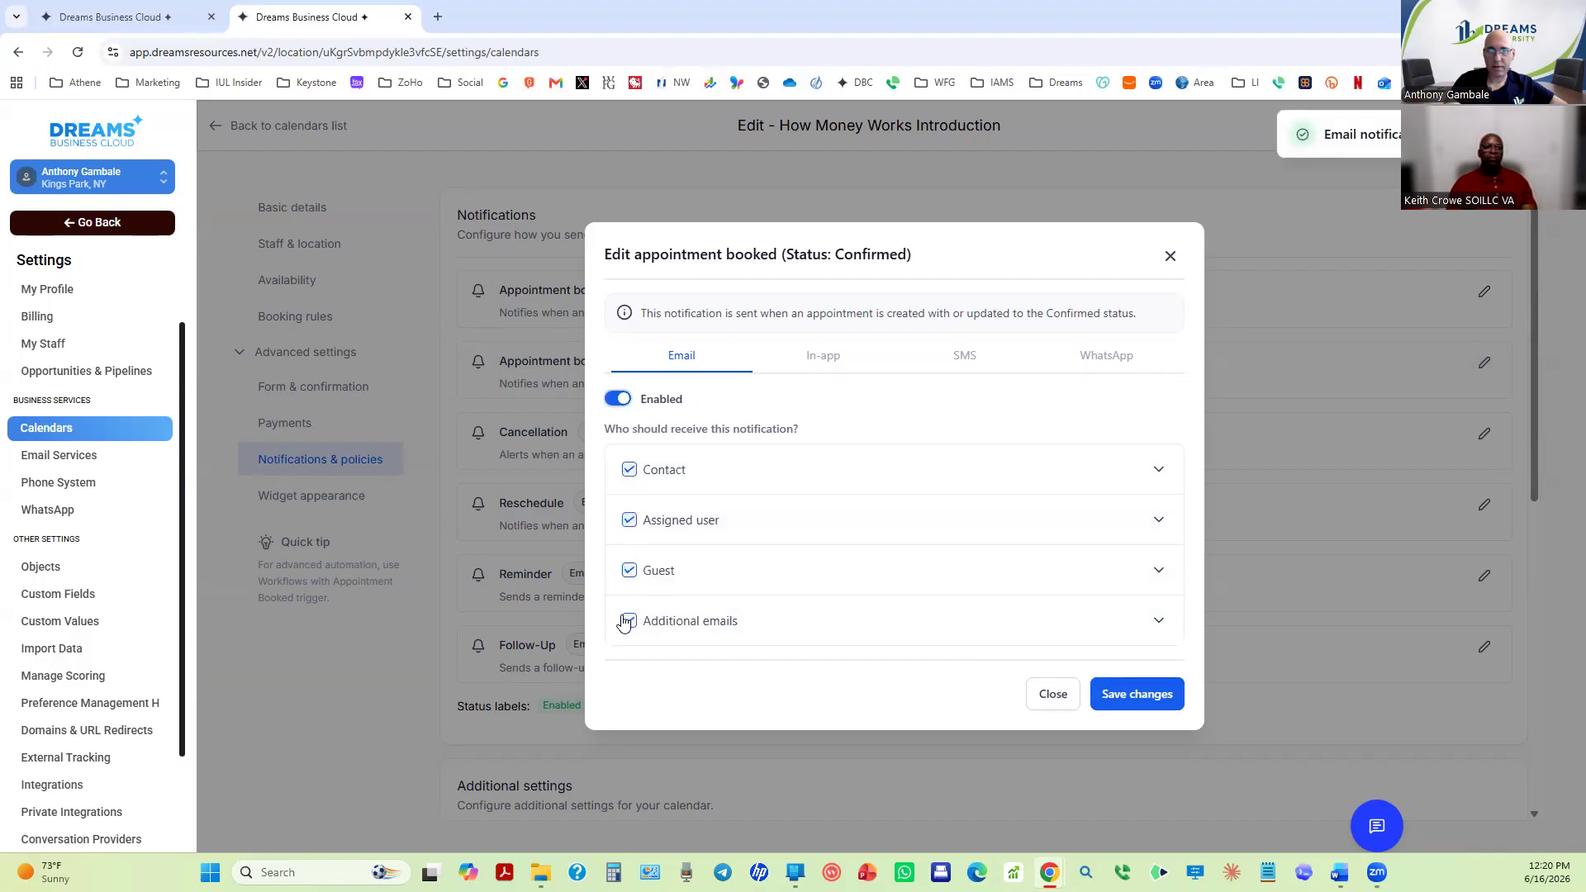
click(629, 572)
click(629, 572)
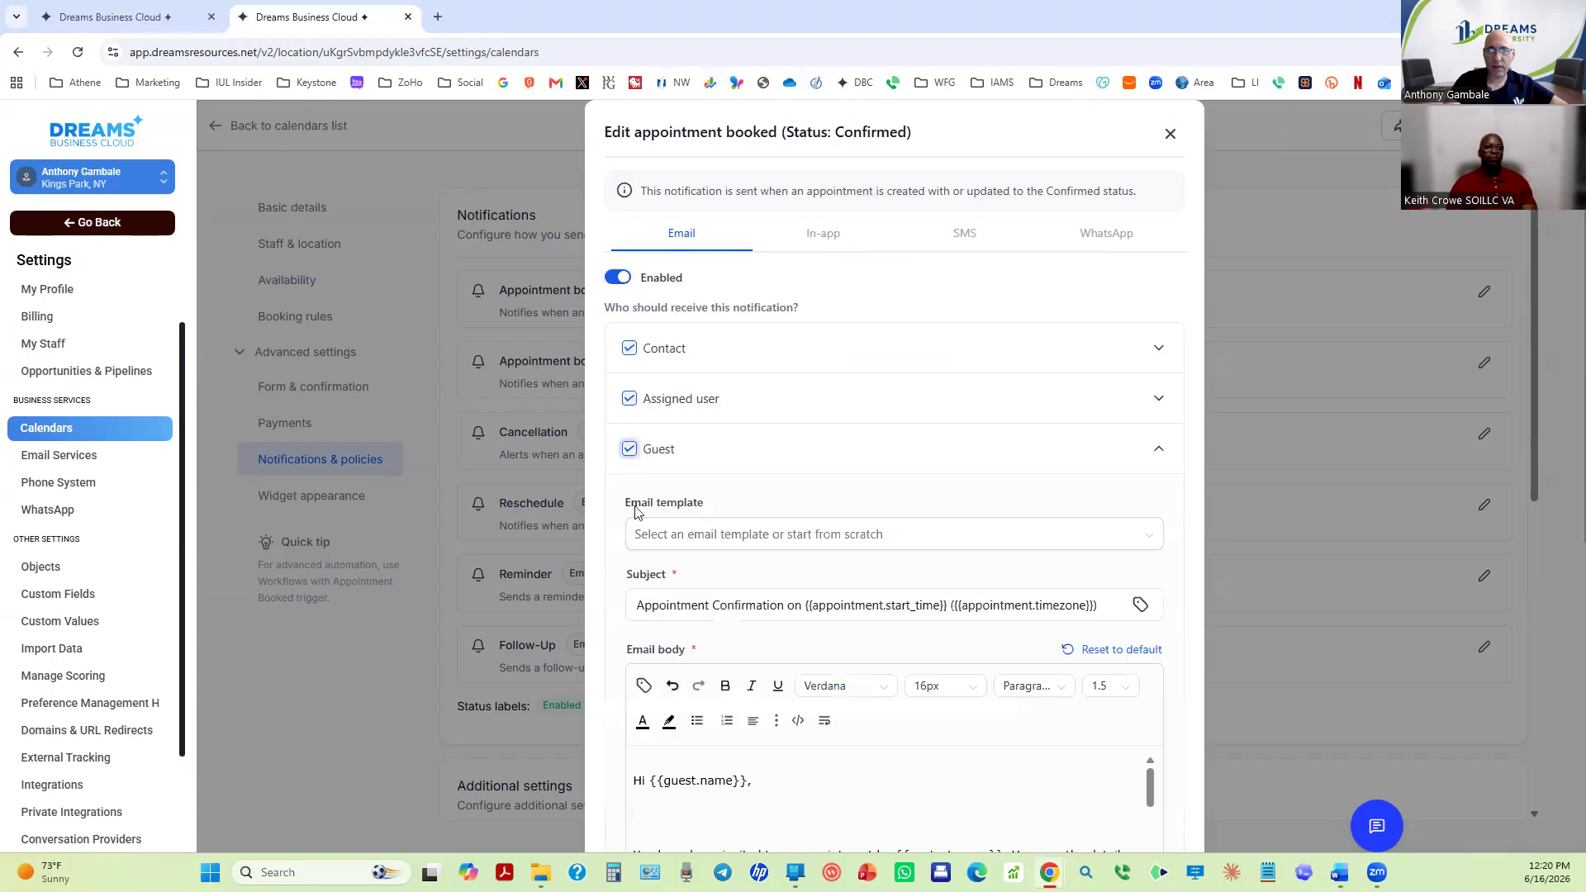
scroll(851, 536, down, 4)
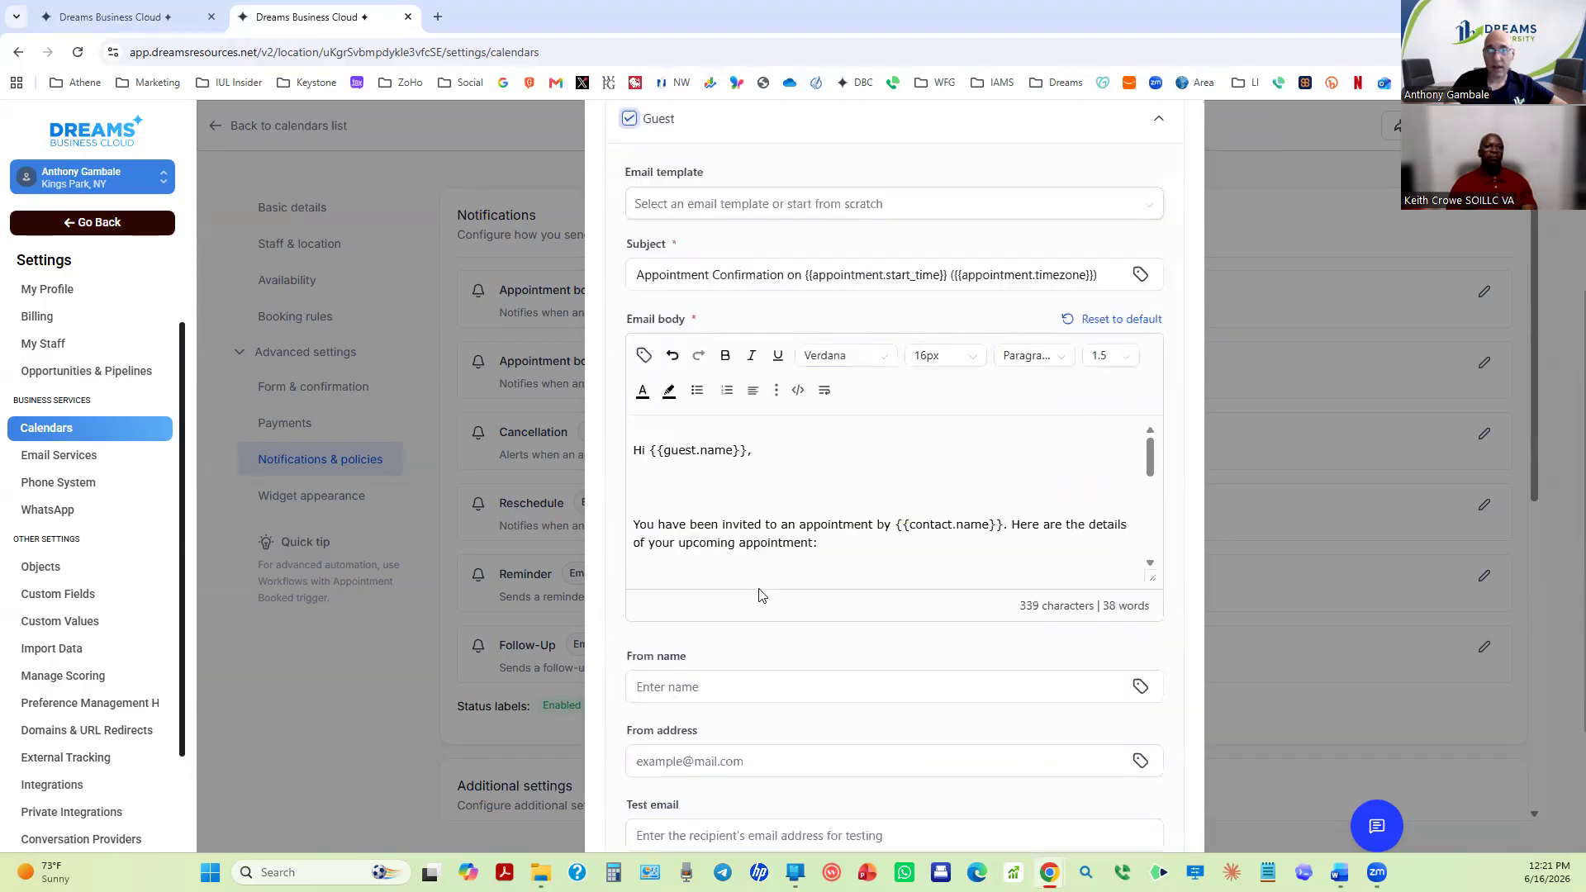
scroll(780, 556, up, 4)
scroll(691, 471, down, 2)
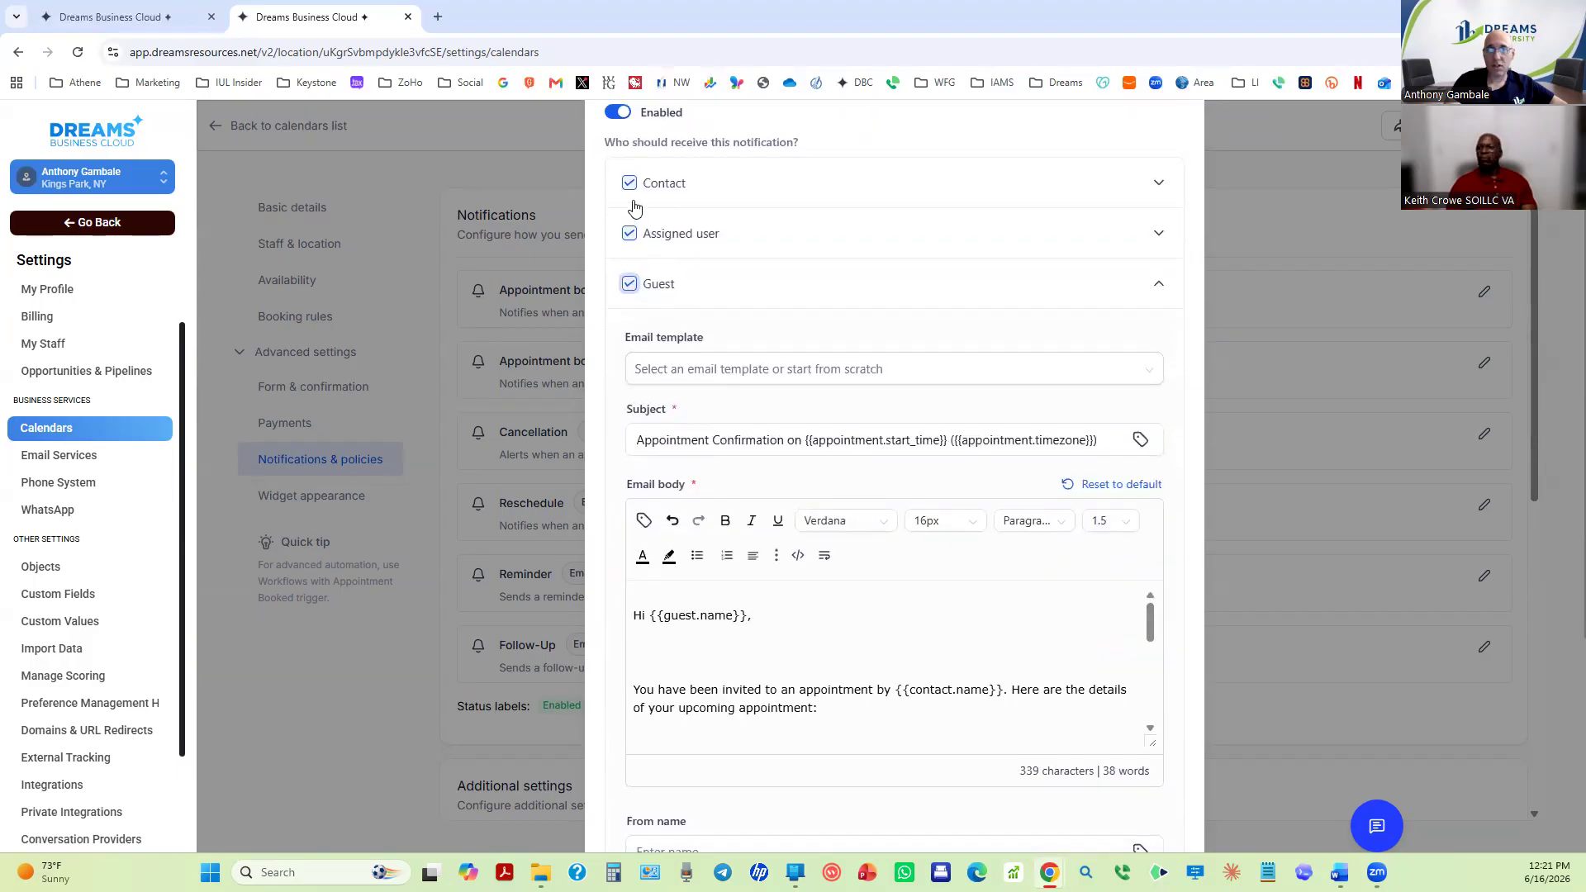
Review the Contact recipient's confirmation email down to its Add to Calendar links, keep Contact selected, and save the notification changes.
click(663, 188)
click(628, 184)
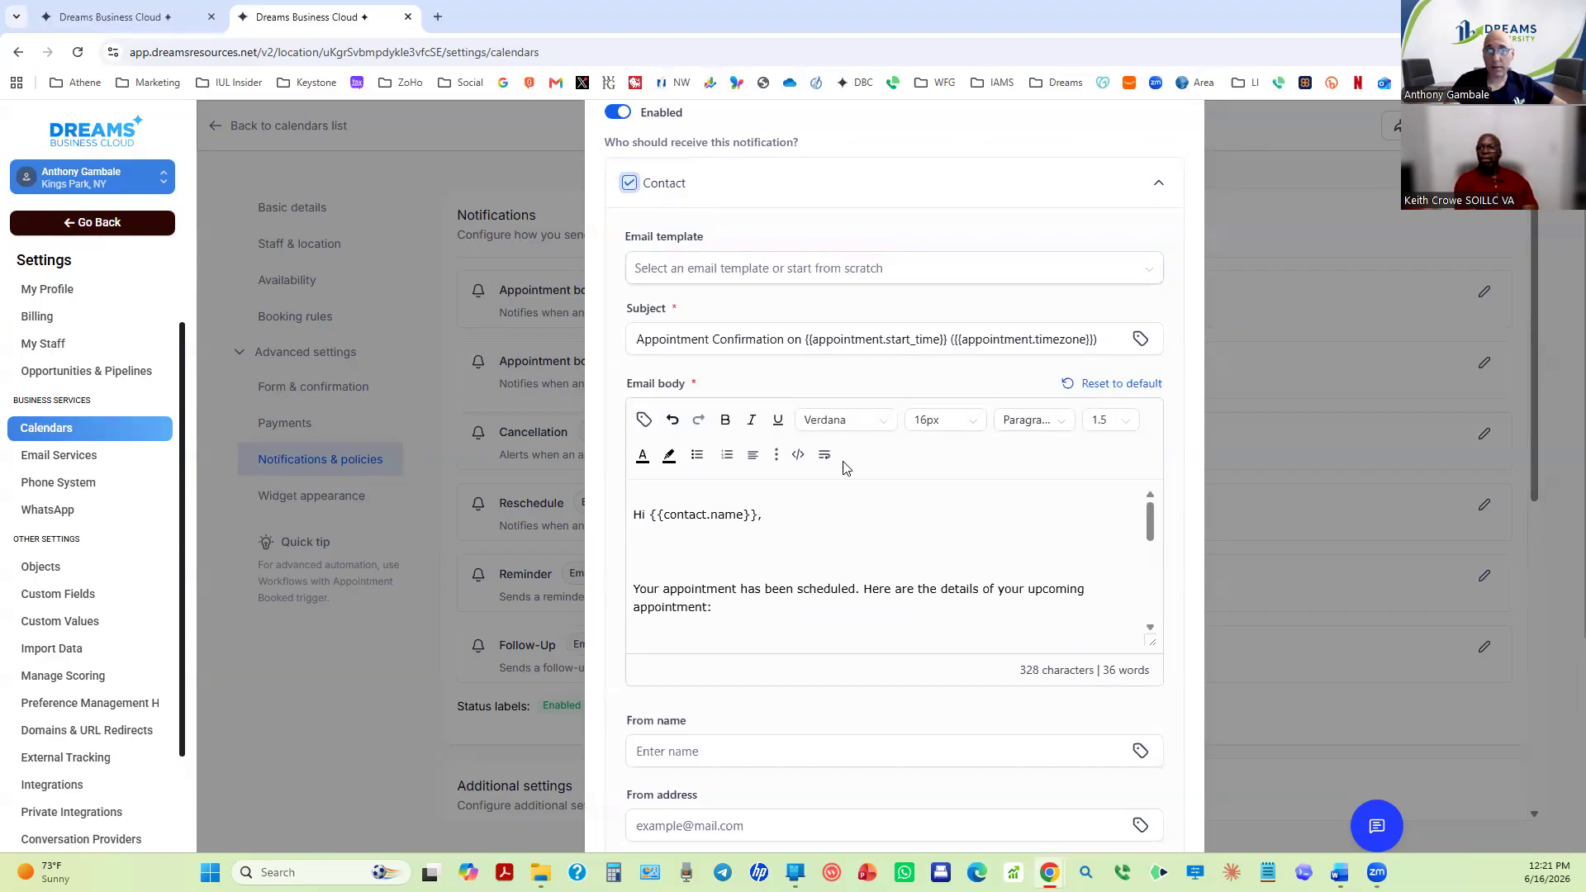
scroll(843, 467, down, 2)
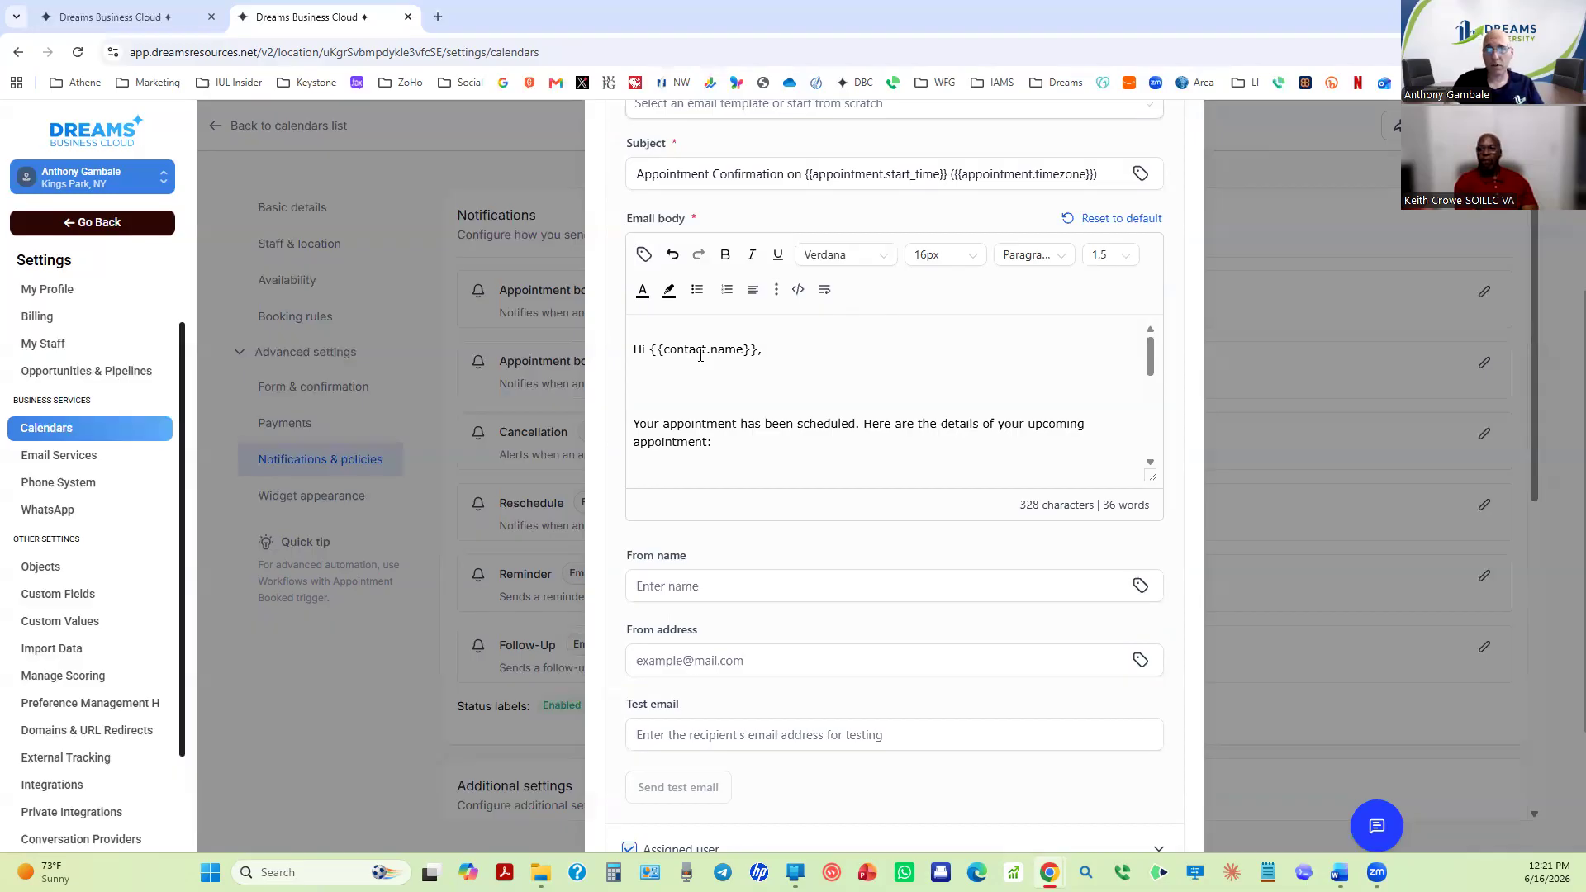
scroll(701, 355, up, 2)
scroll(736, 354, up, 3)
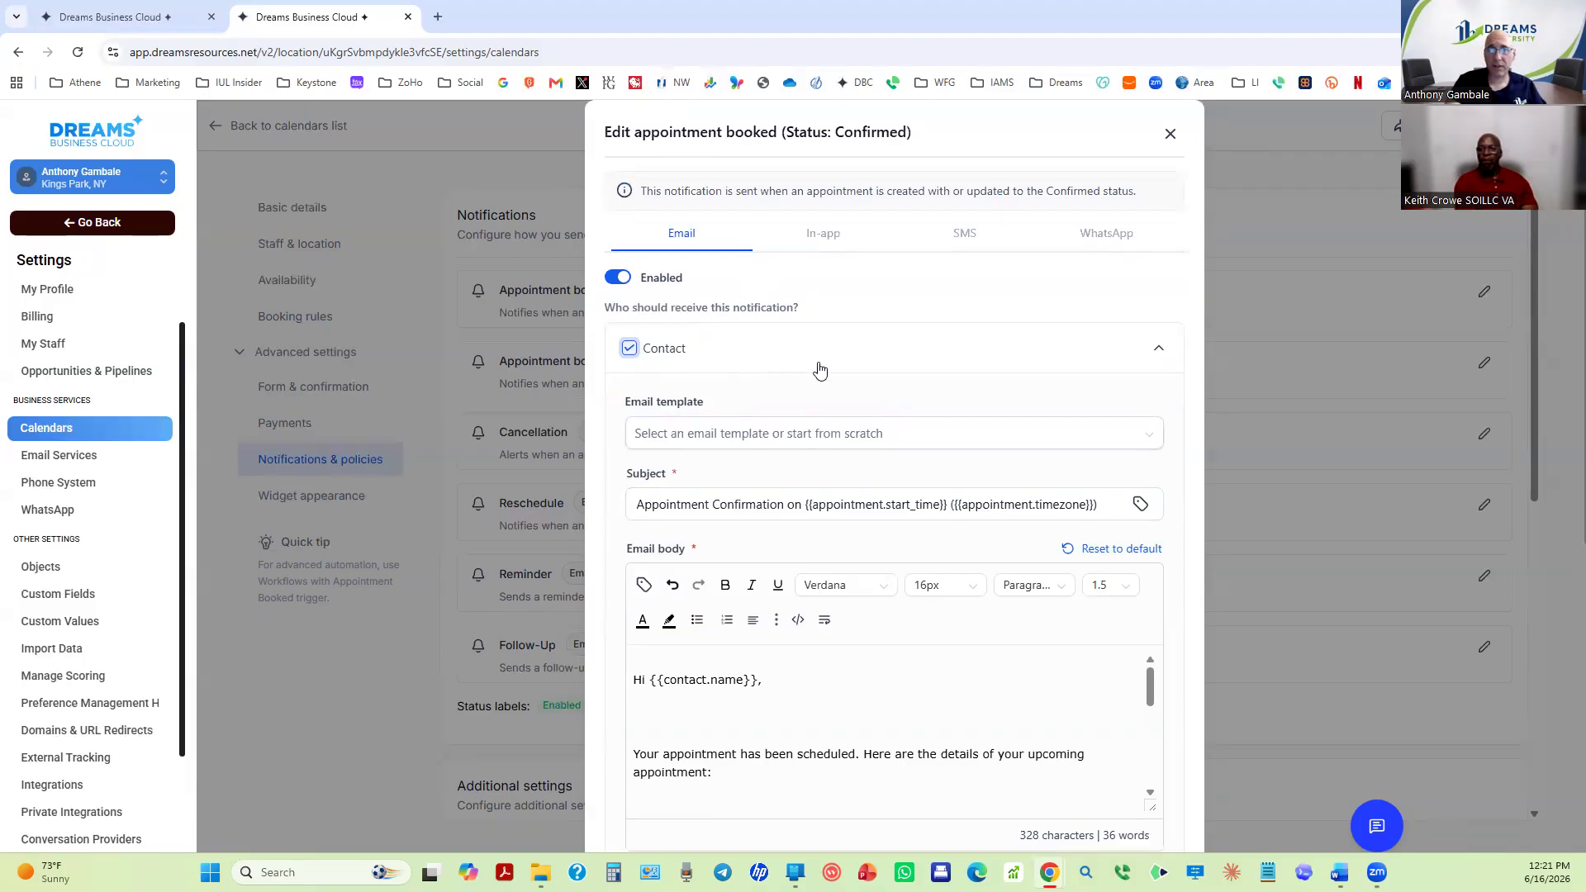
scroll(690, 353, down, 1)
scroll(690, 353, down, 6)
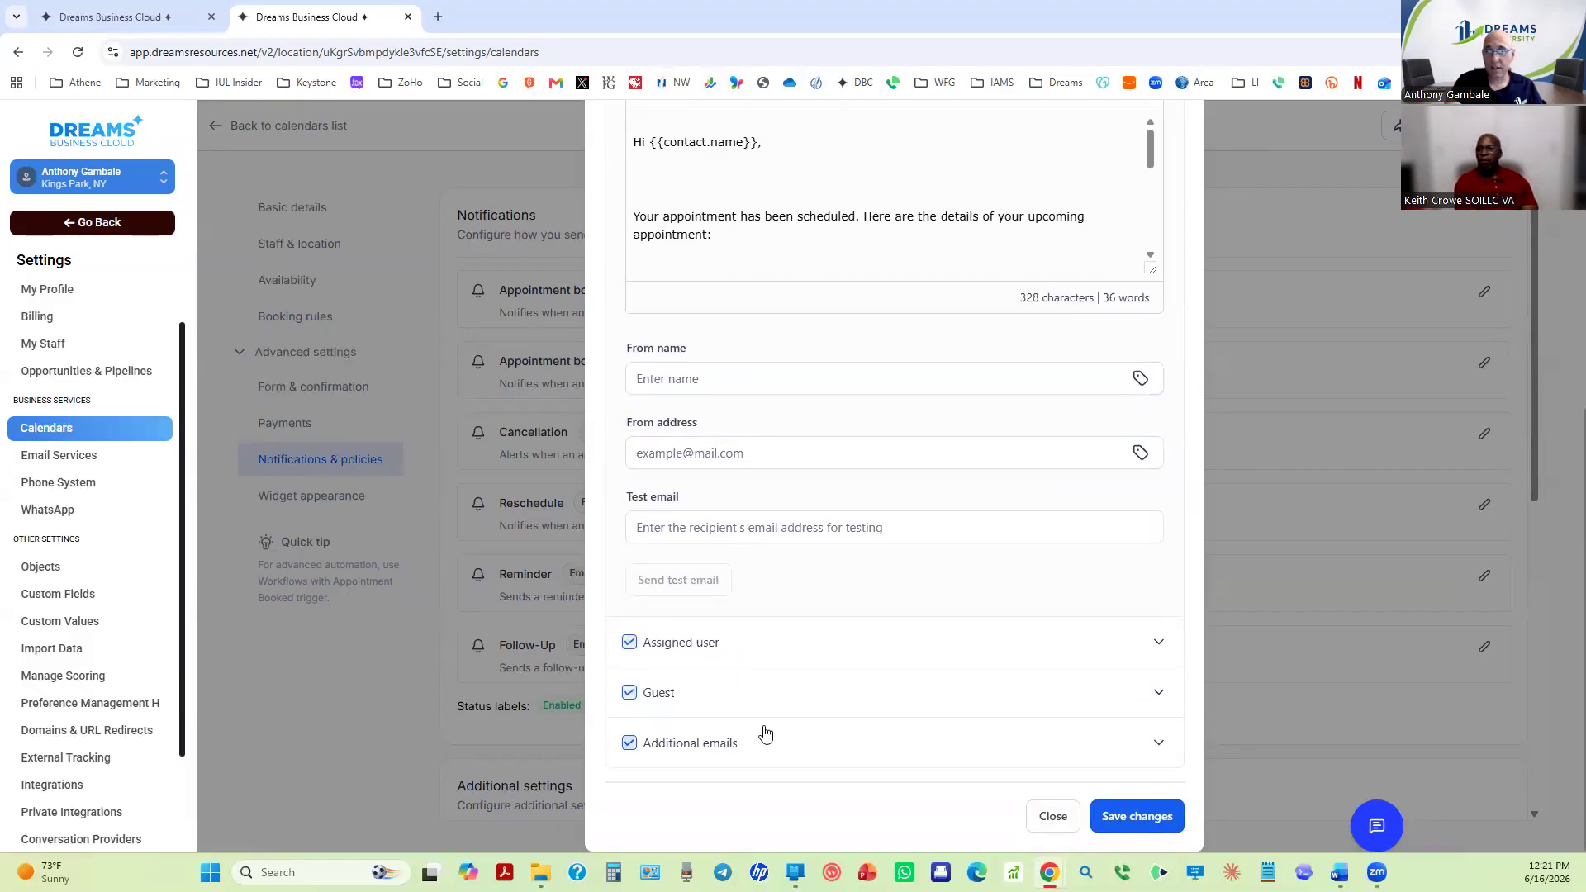
scroll(870, 719, up, 6)
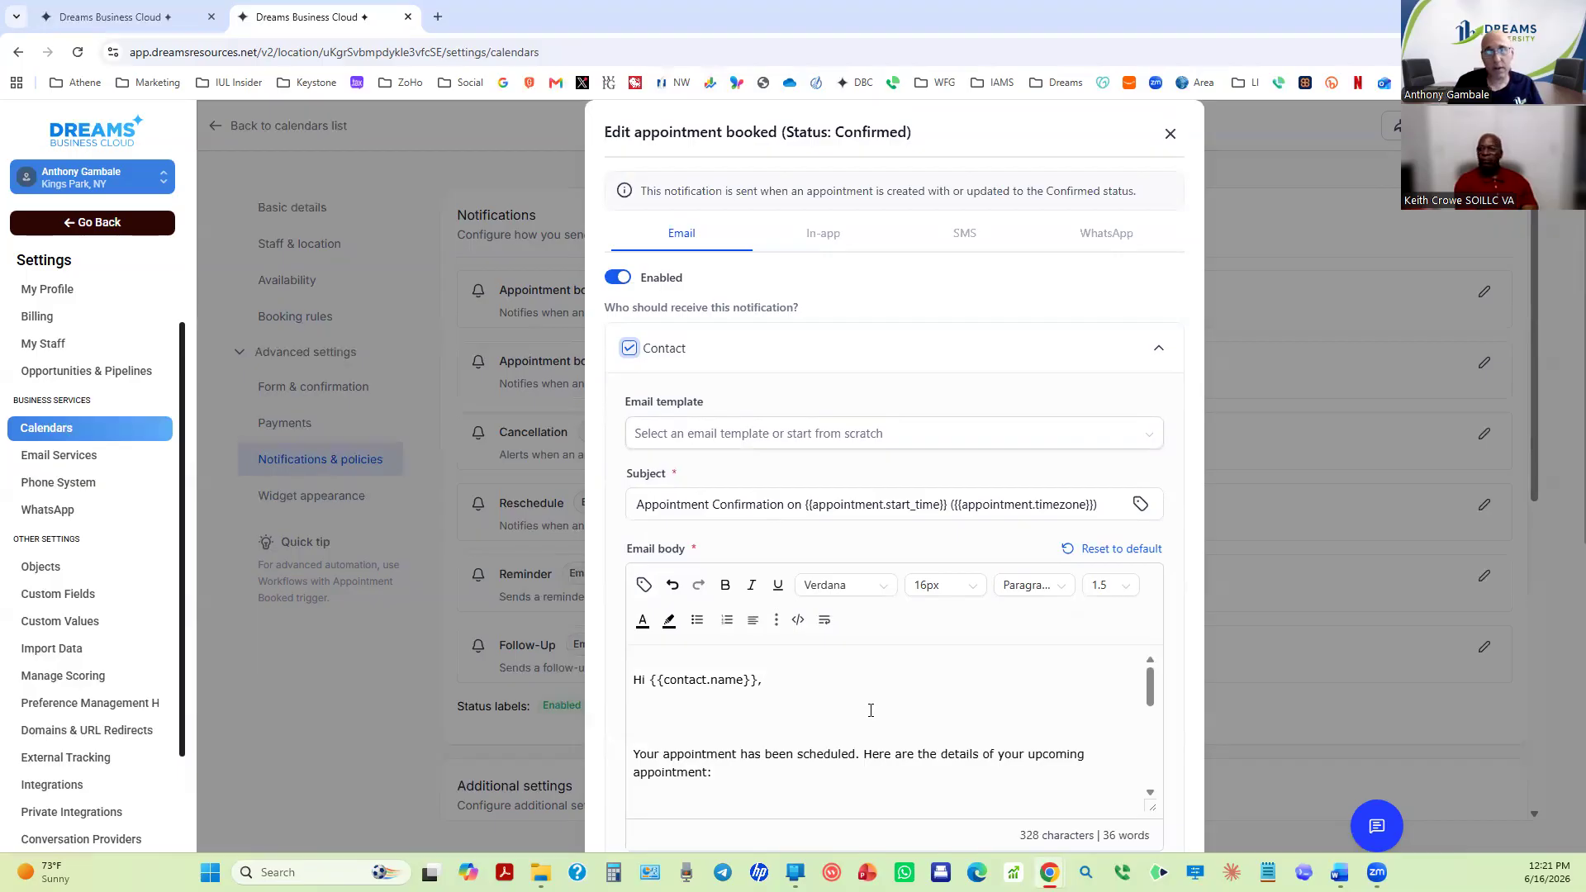
scroll(886, 713, down, 1)
scroll(885, 713, down, 10)
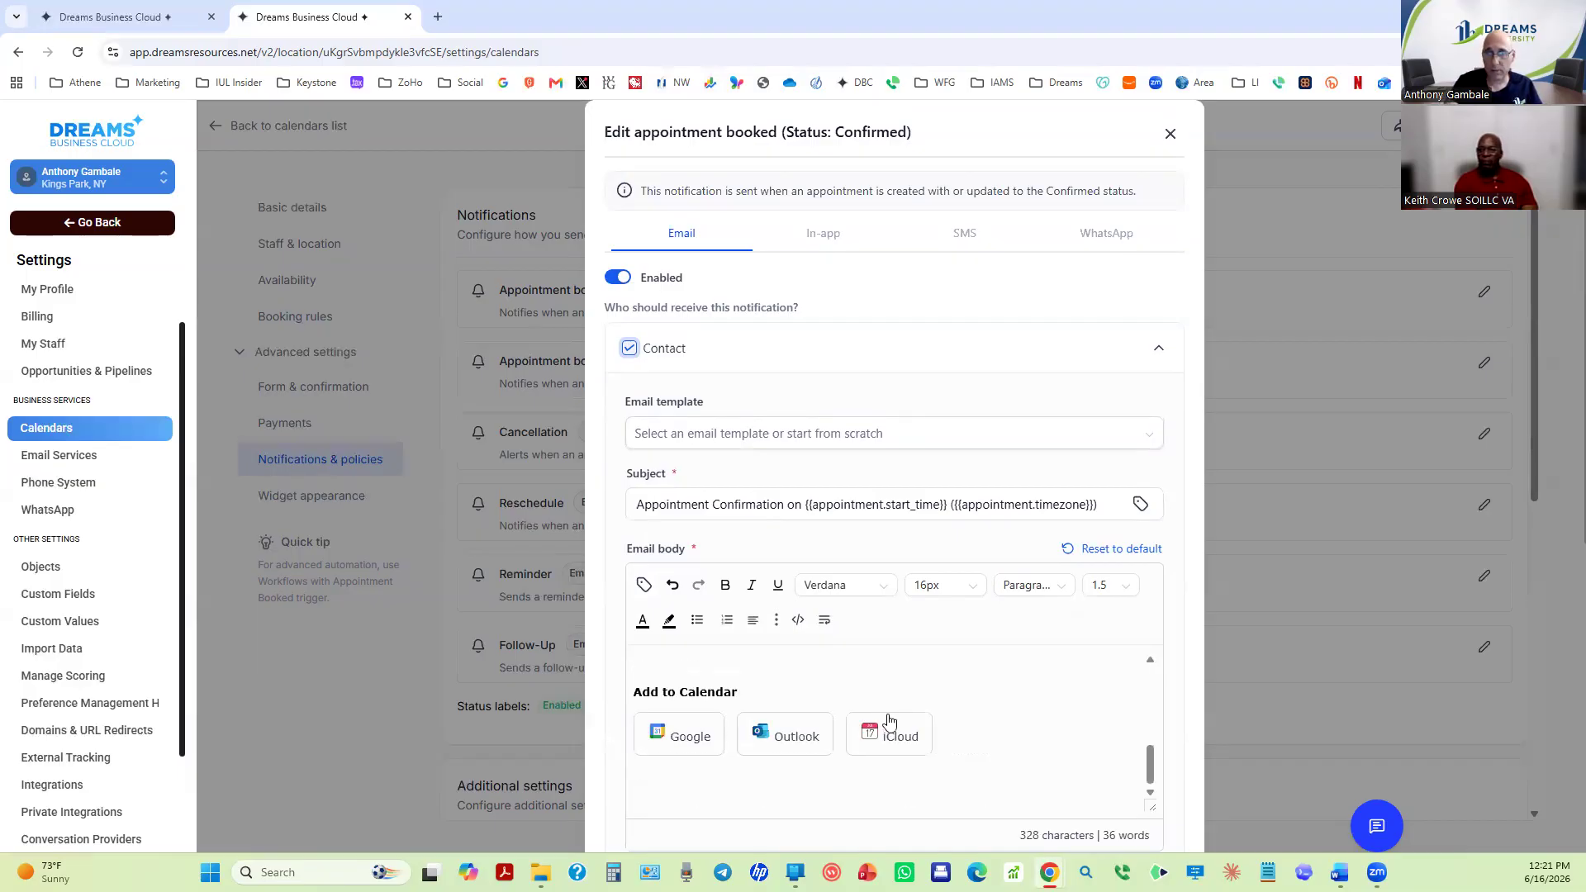
click(1132, 816)
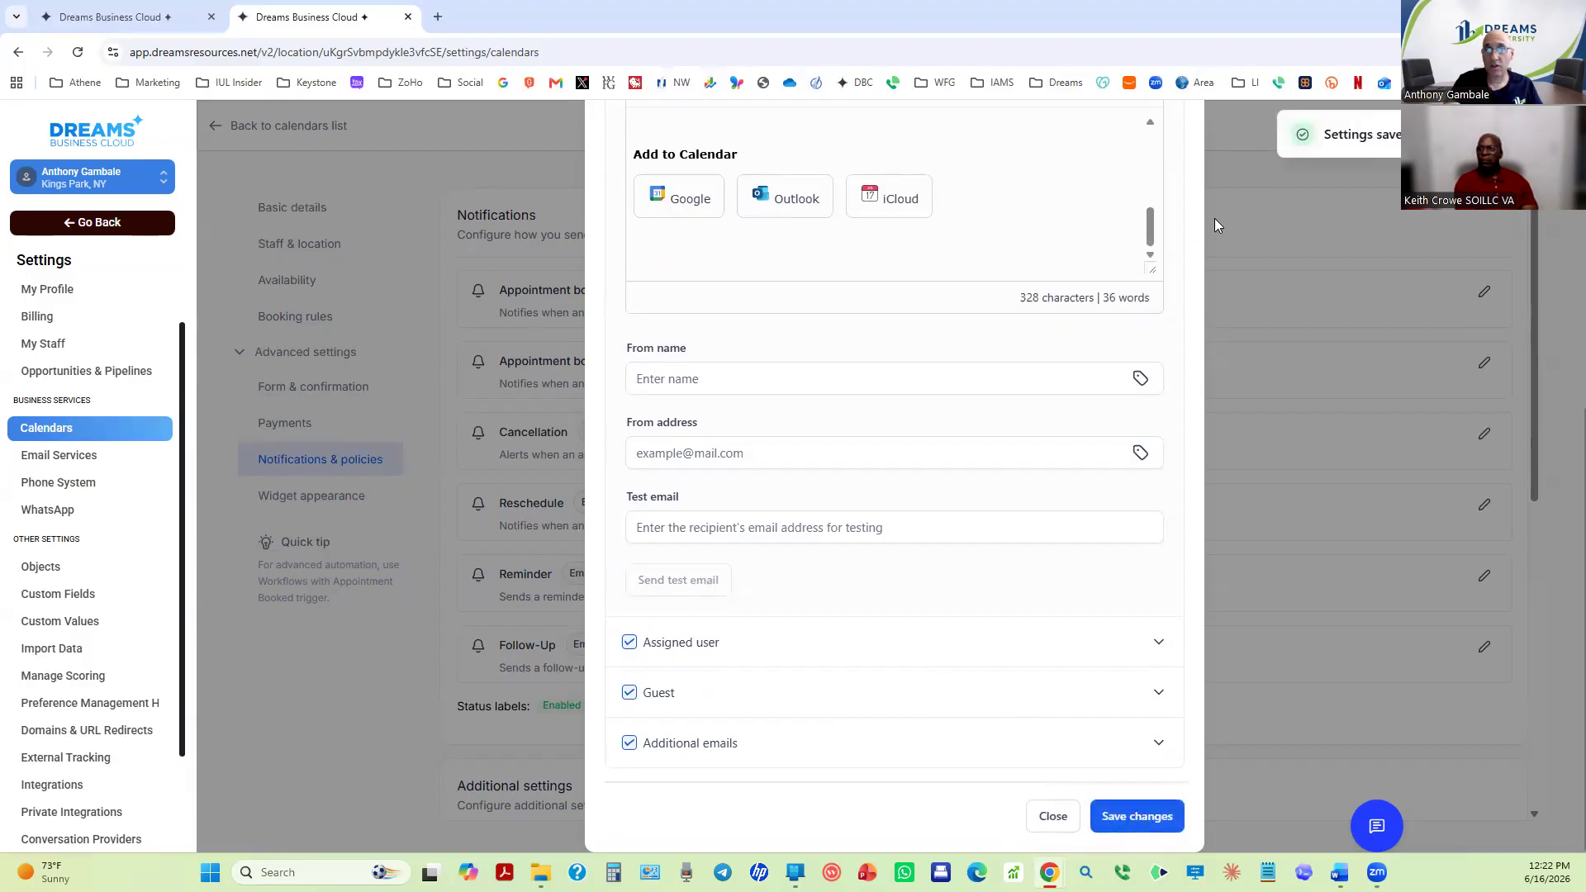
Close the confirmed-booking notification, enable the email notification for the Cancellation event, and save the changes.
click(1051, 816)
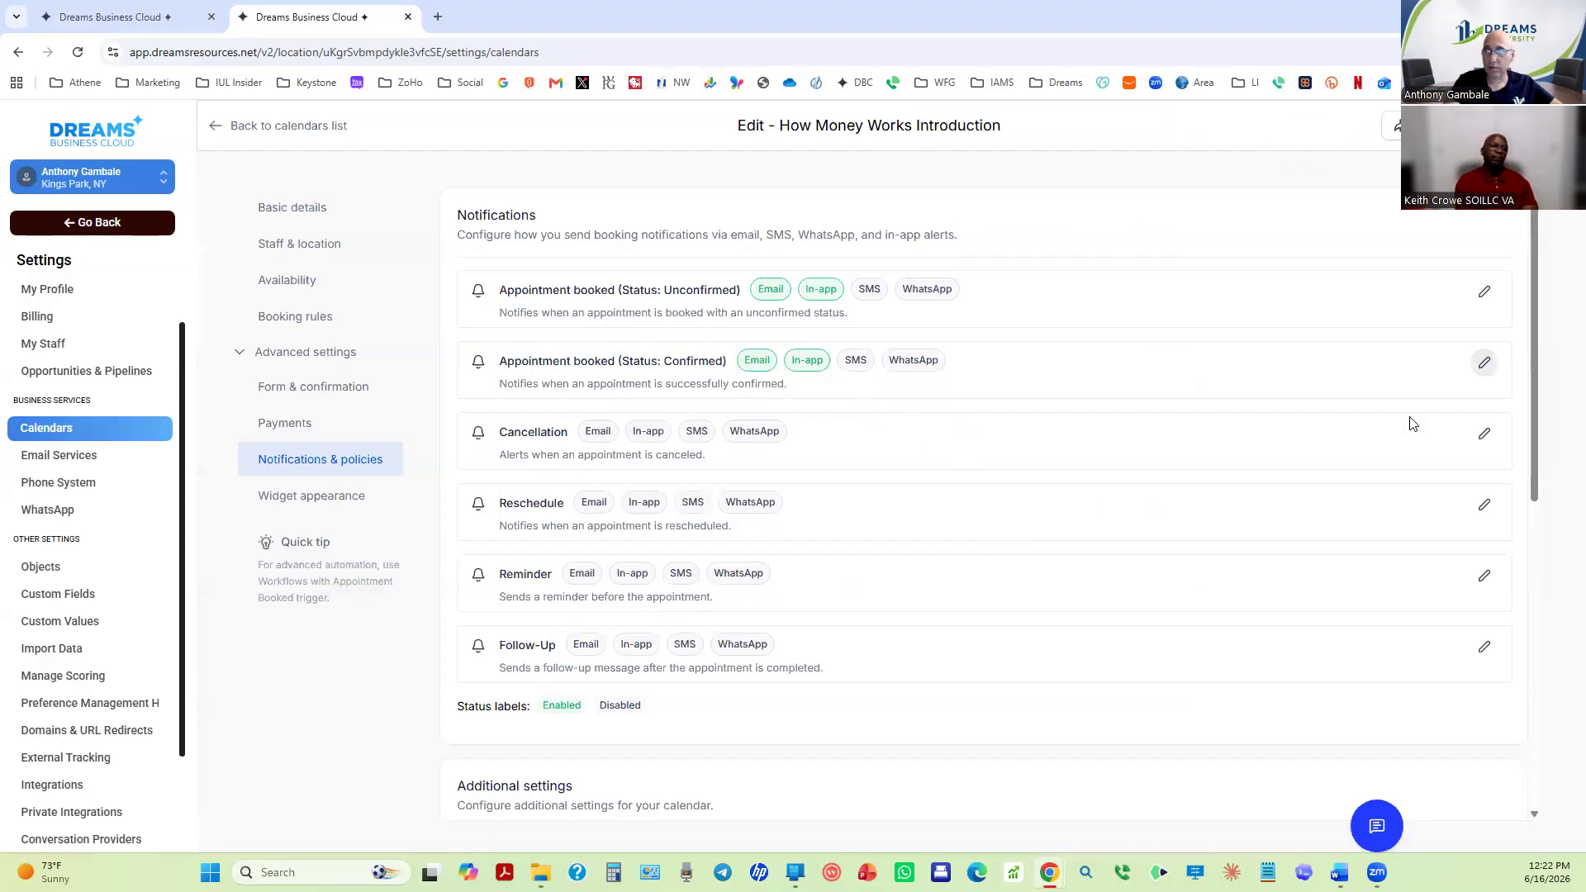
click(1485, 433)
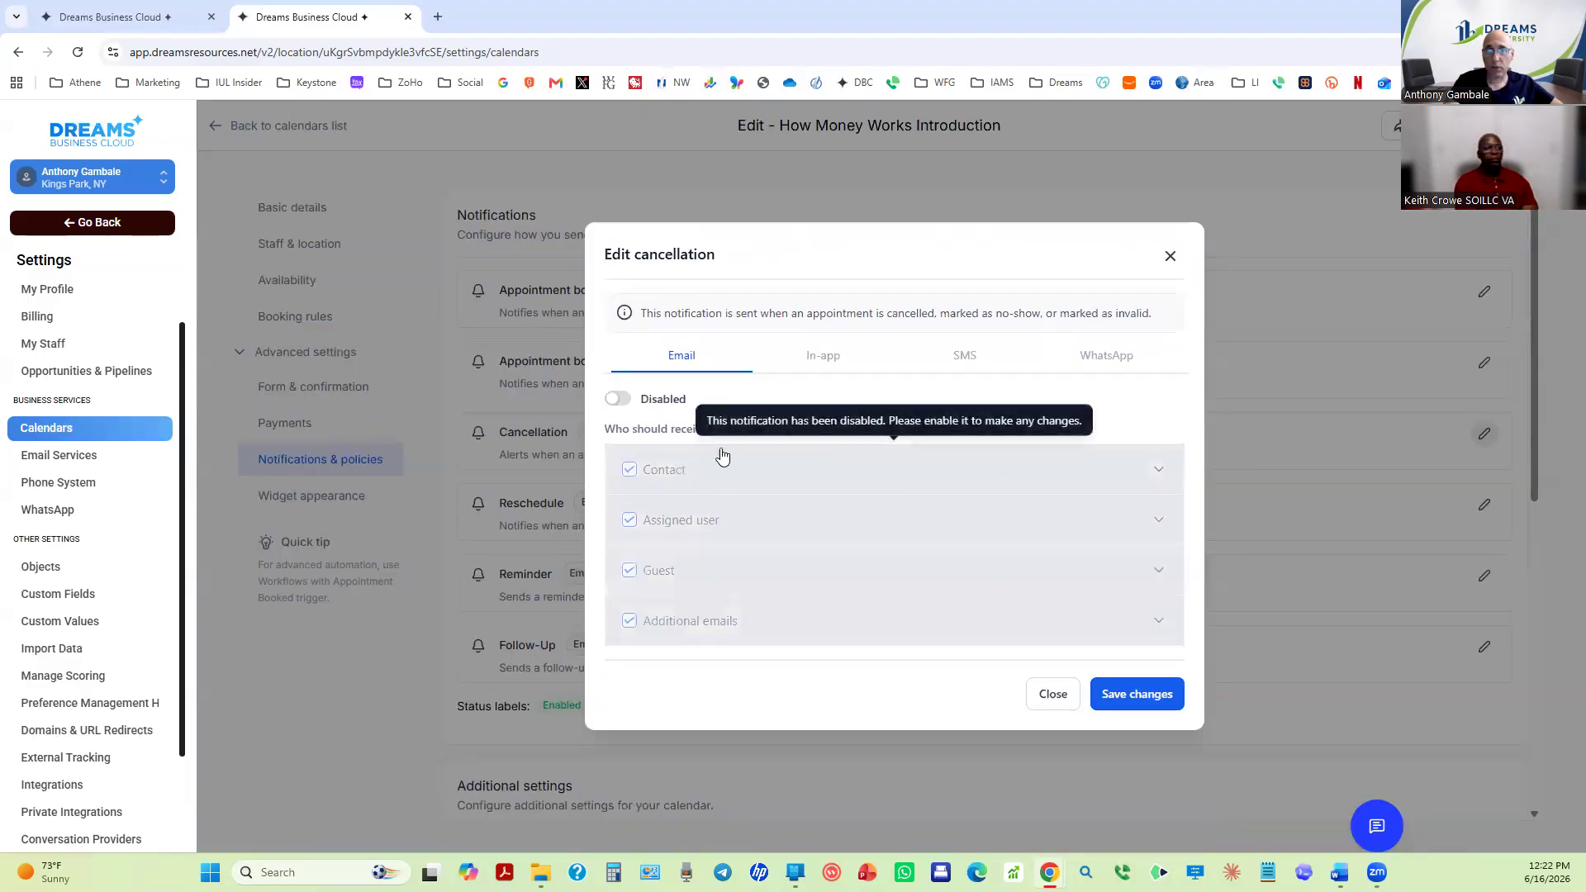
click(631, 402)
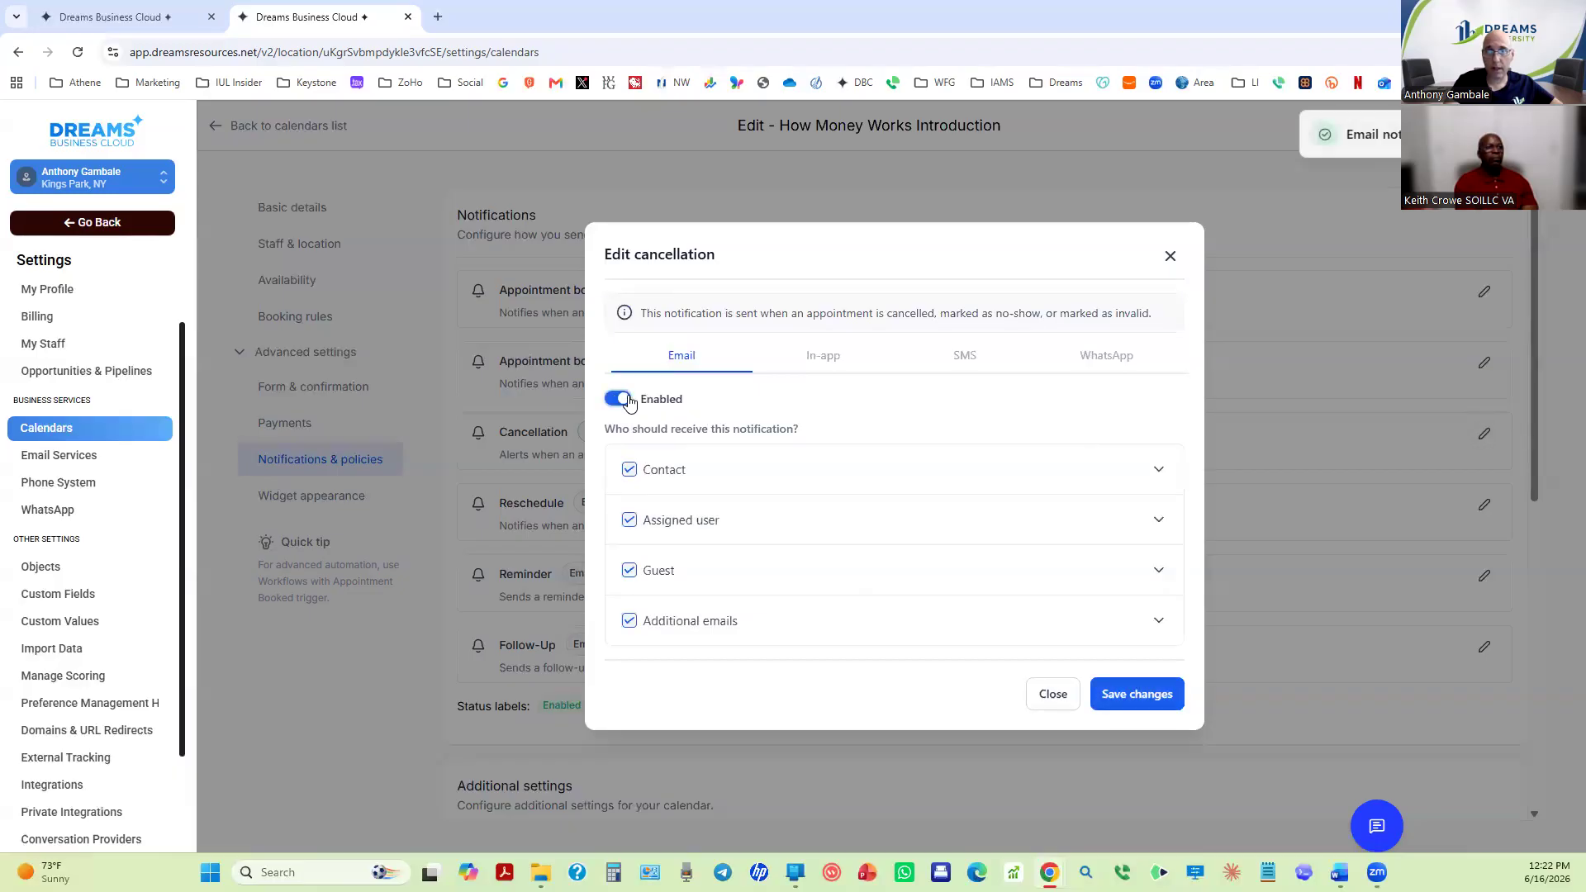
click(1151, 704)
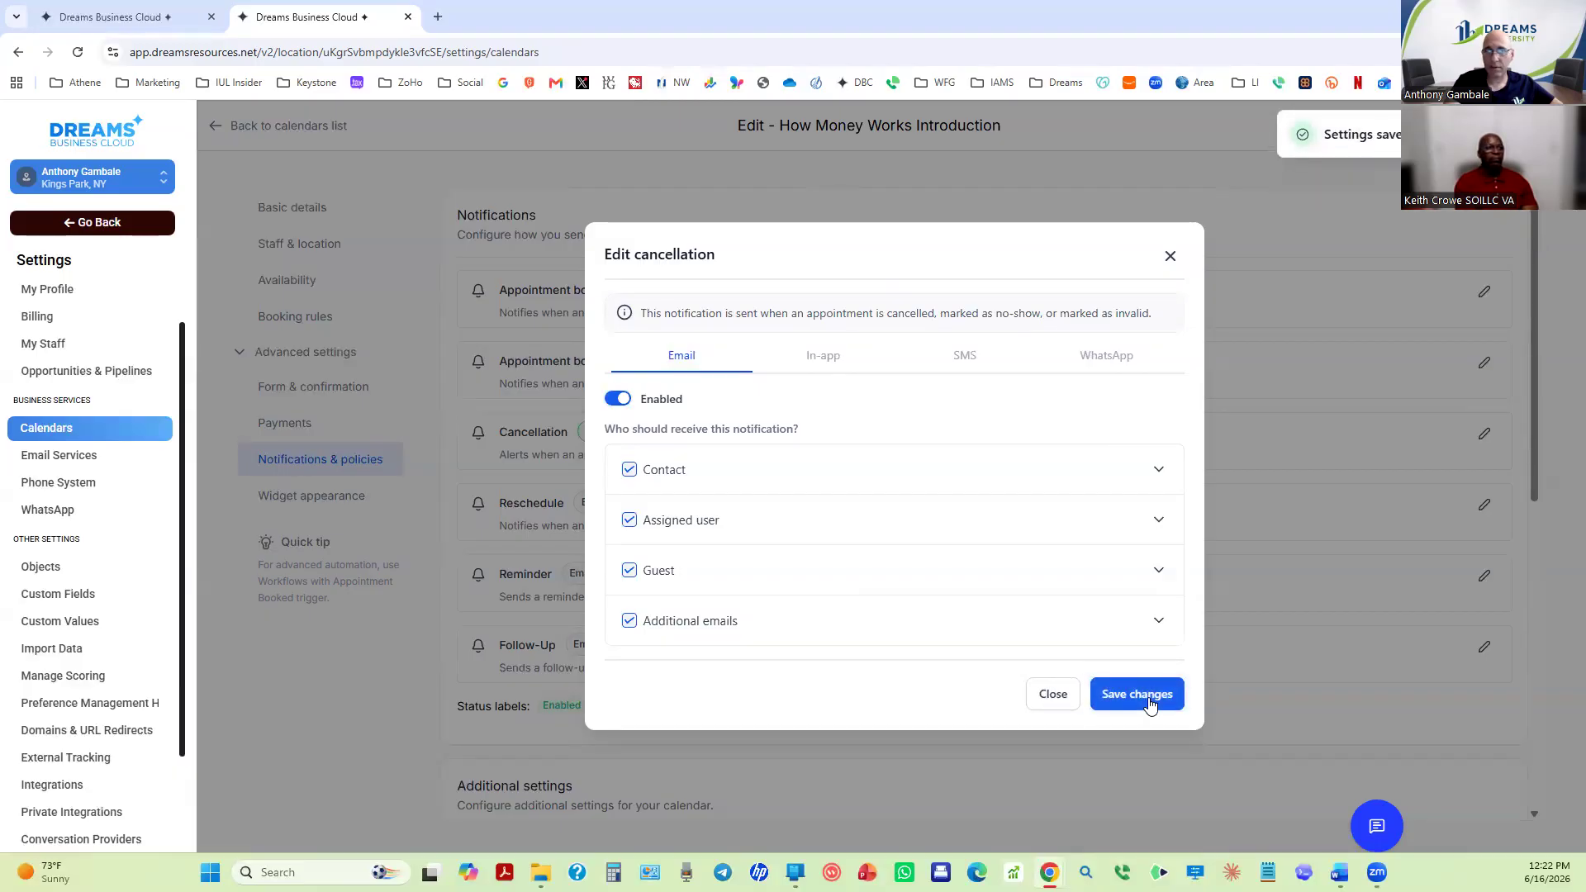
Review the Contact recipient's cancellation email, keep Contact selected, and save the cancellation notification.
click(658, 483)
click(629, 470)
scroll(776, 558, down, 1)
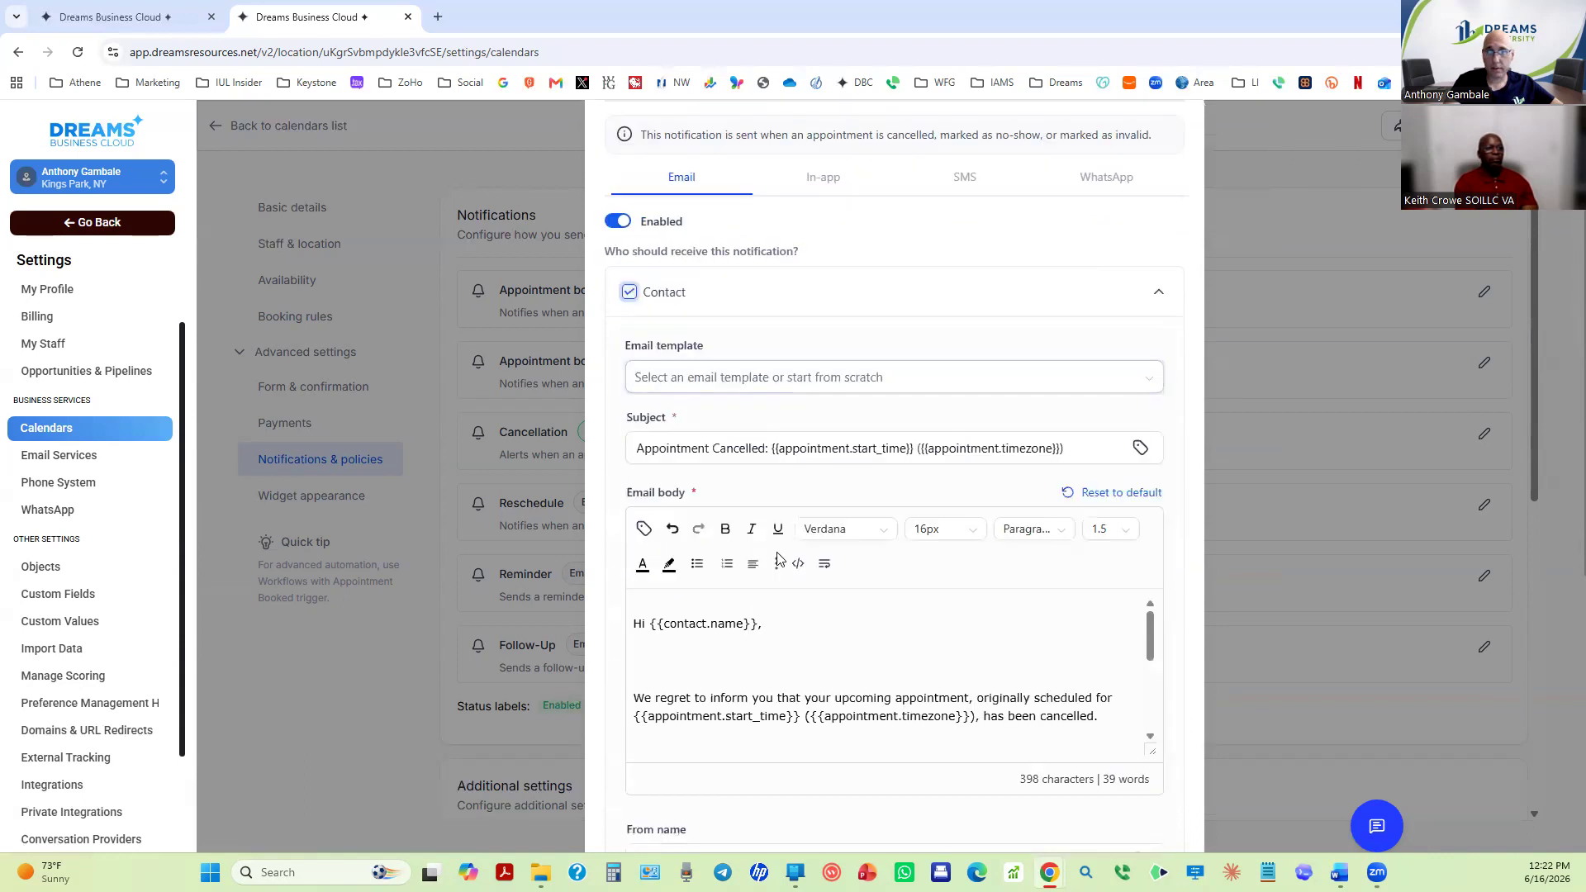
scroll(777, 559, down, 5)
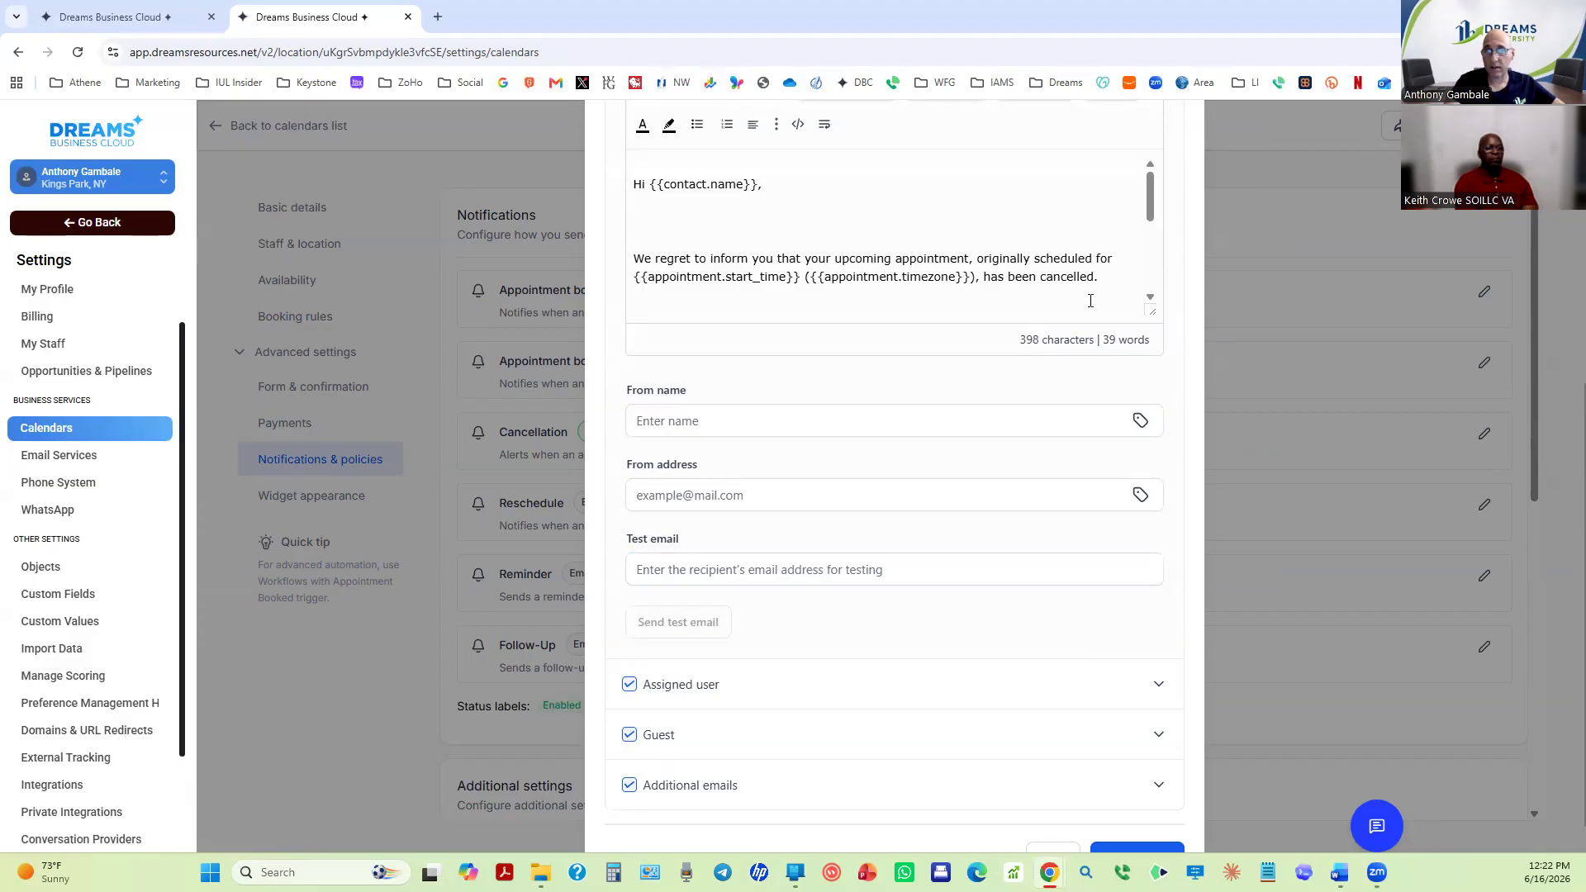
scroll(1074, 744, down, 1)
click(1125, 820)
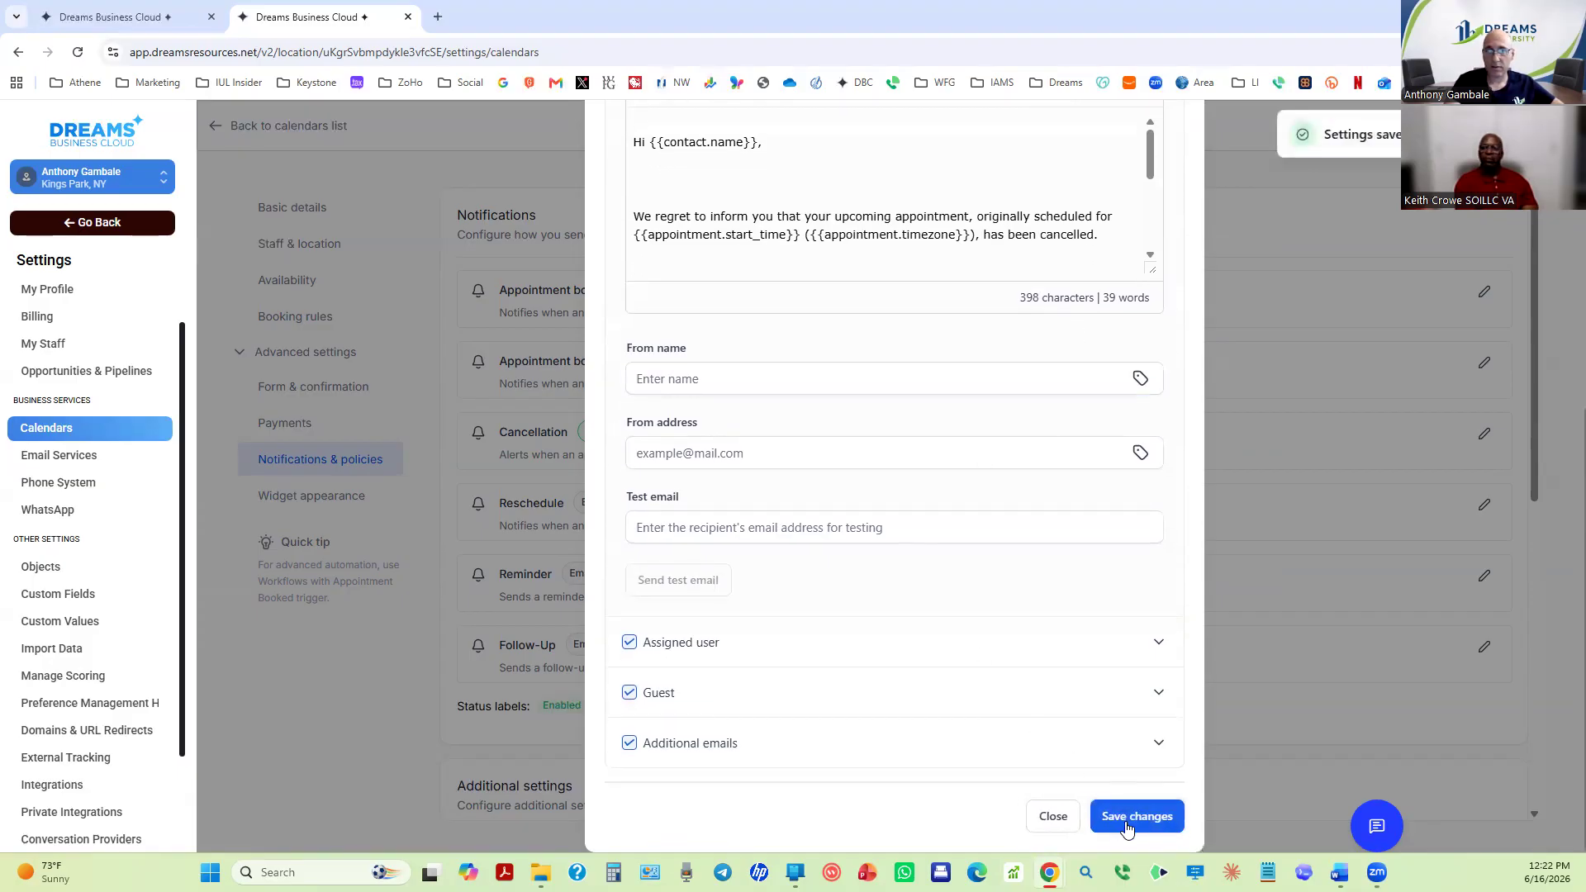
click(1053, 818)
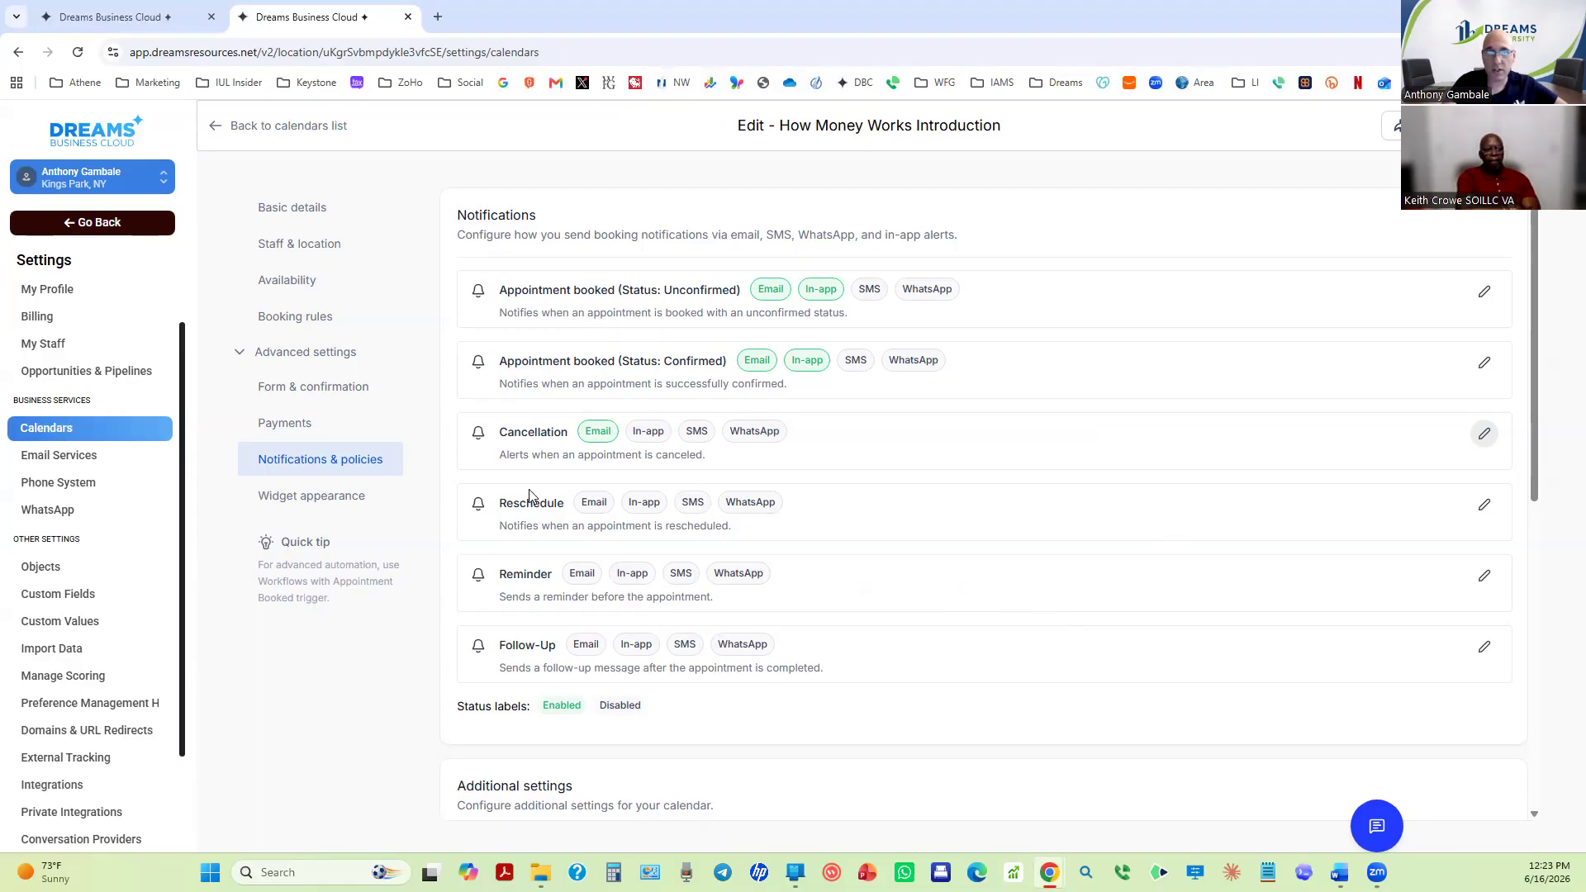
Enable the Reschedule email notification, reviewing the Contact recipient's email down to its Add to Calendar links, and save the changes.
click(1484, 504)
click(619, 409)
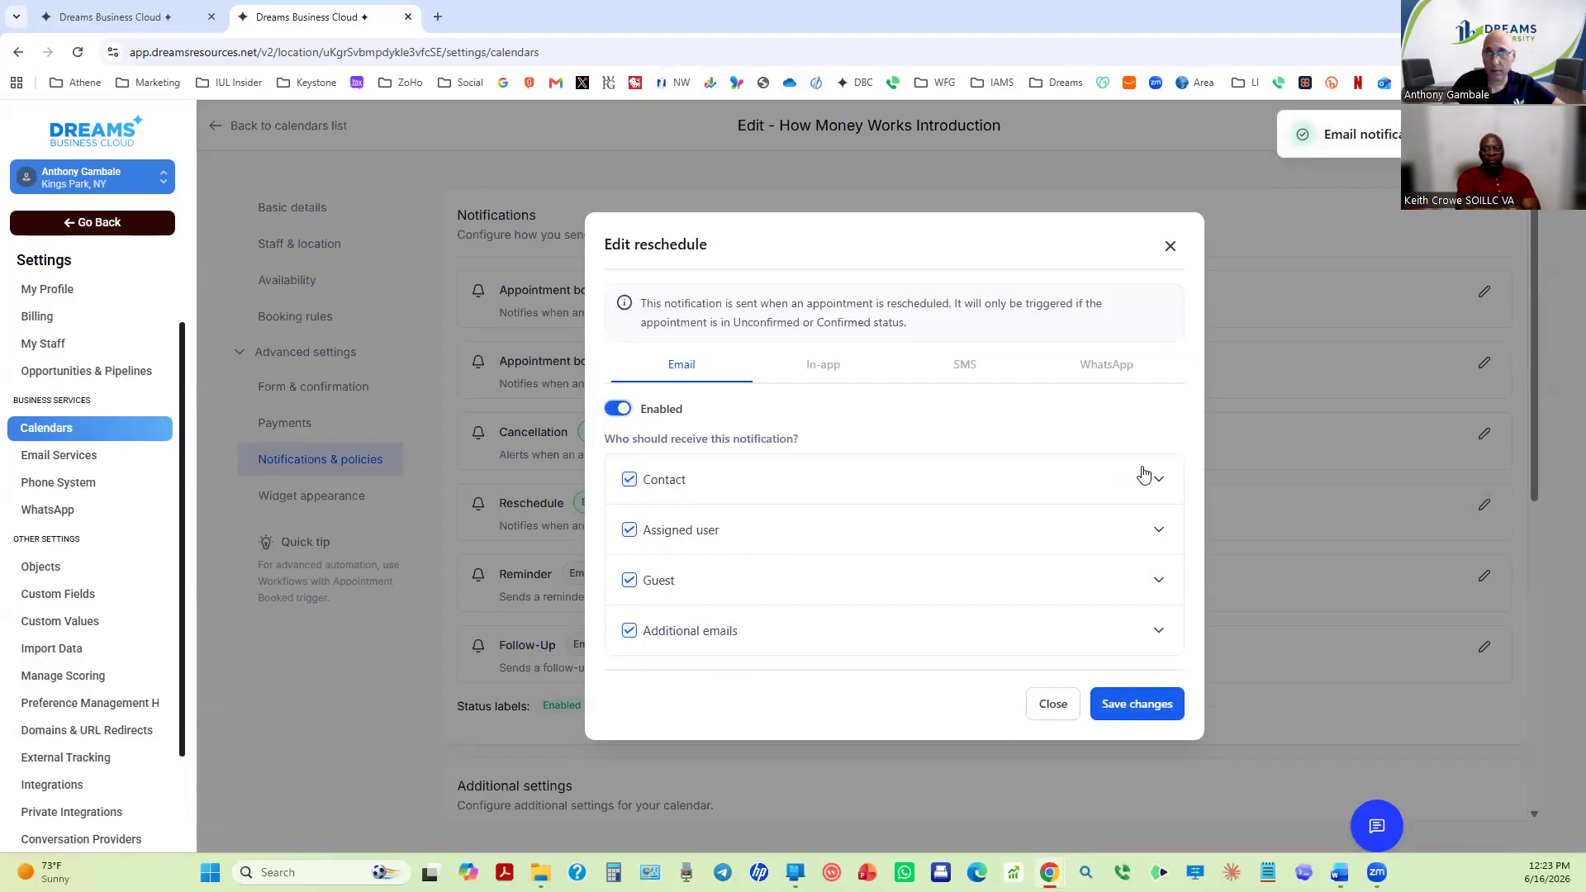
click(1158, 479)
scroll(931, 532, down, 7)
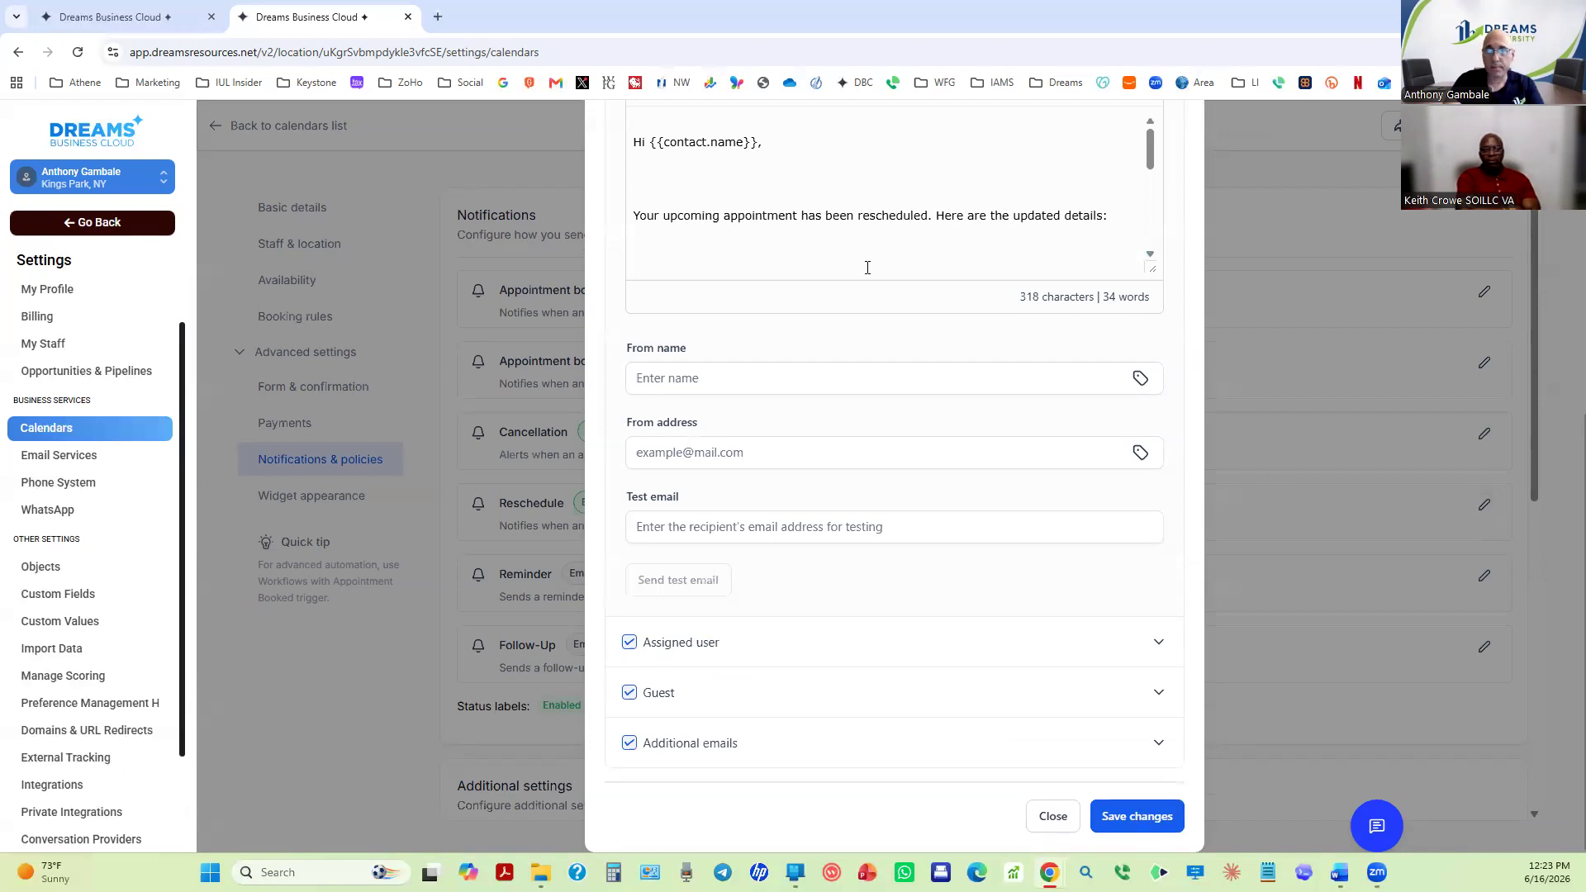
scroll(826, 306, up, 2)
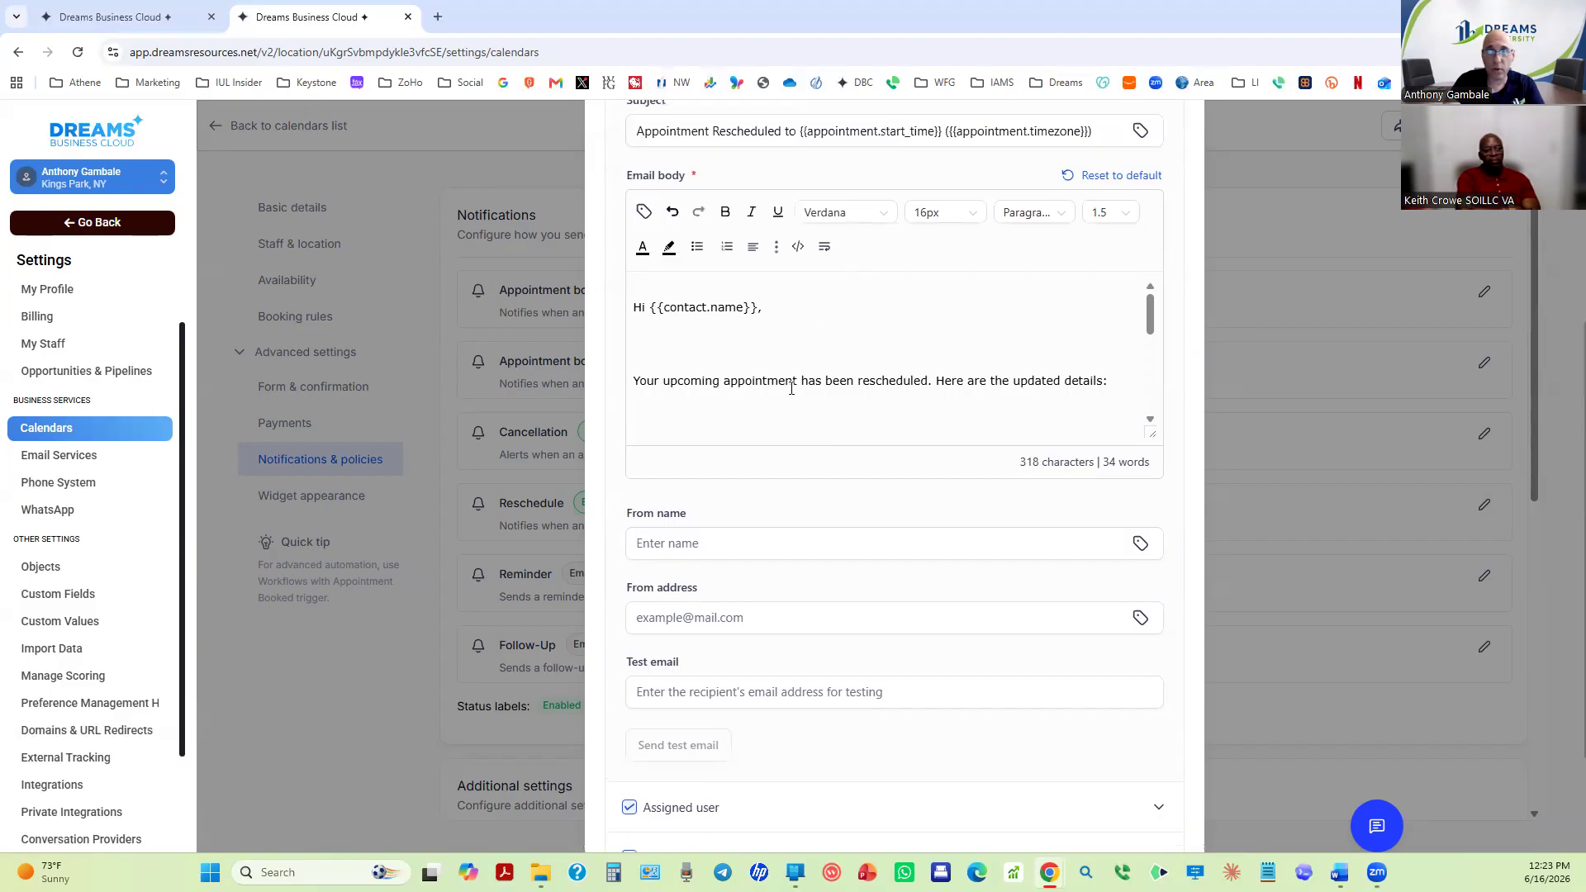
scroll(841, 412, down, 5)
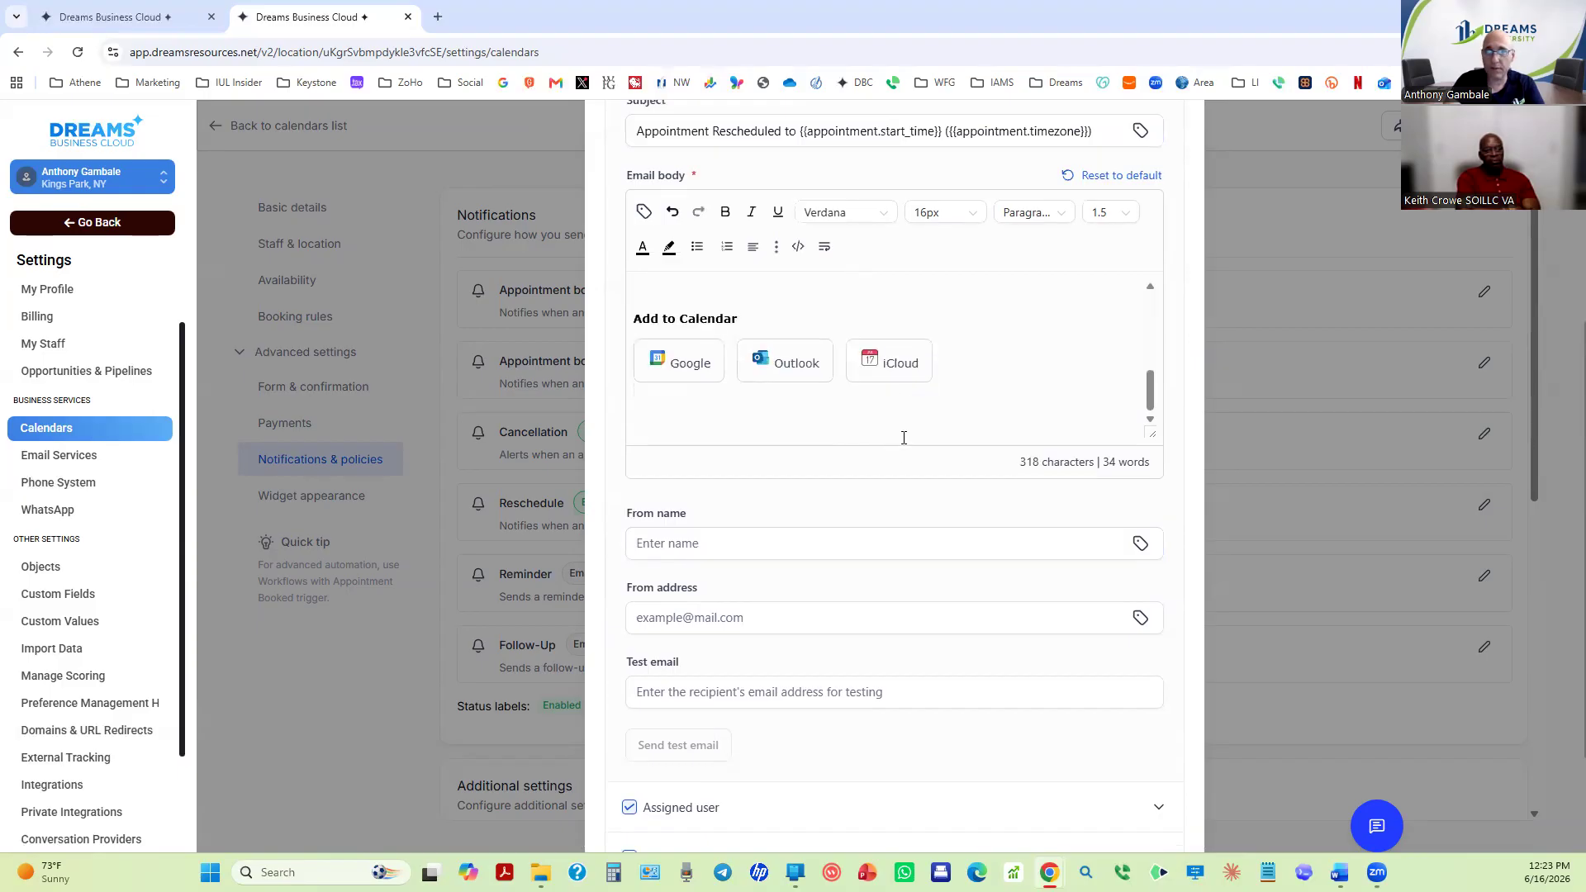
scroll(903, 437, down, 2)
click(1148, 818)
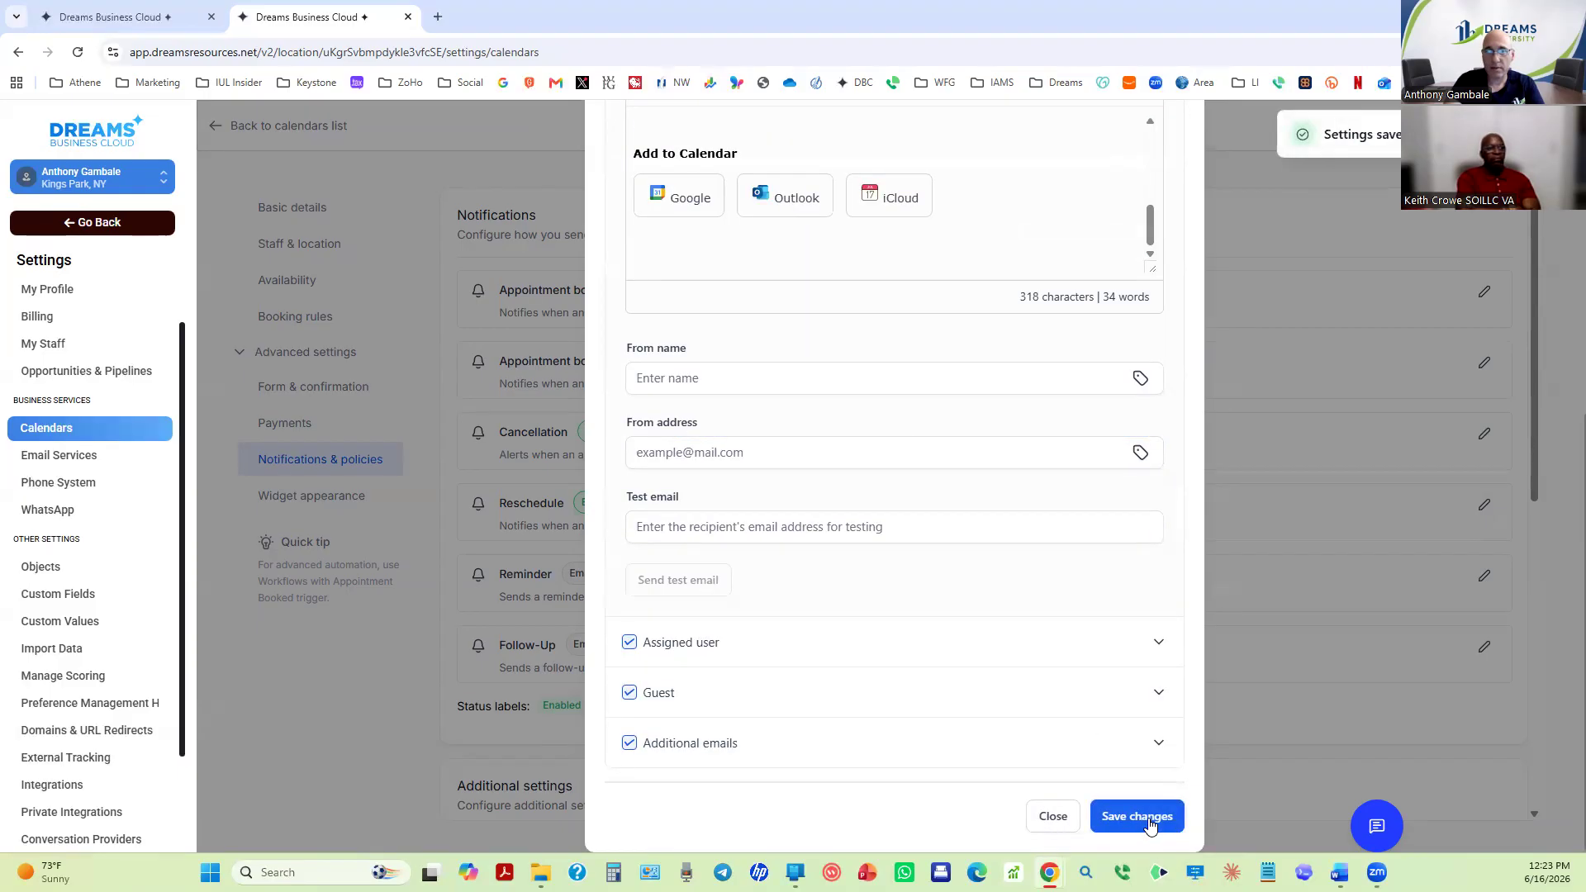
click(1148, 818)
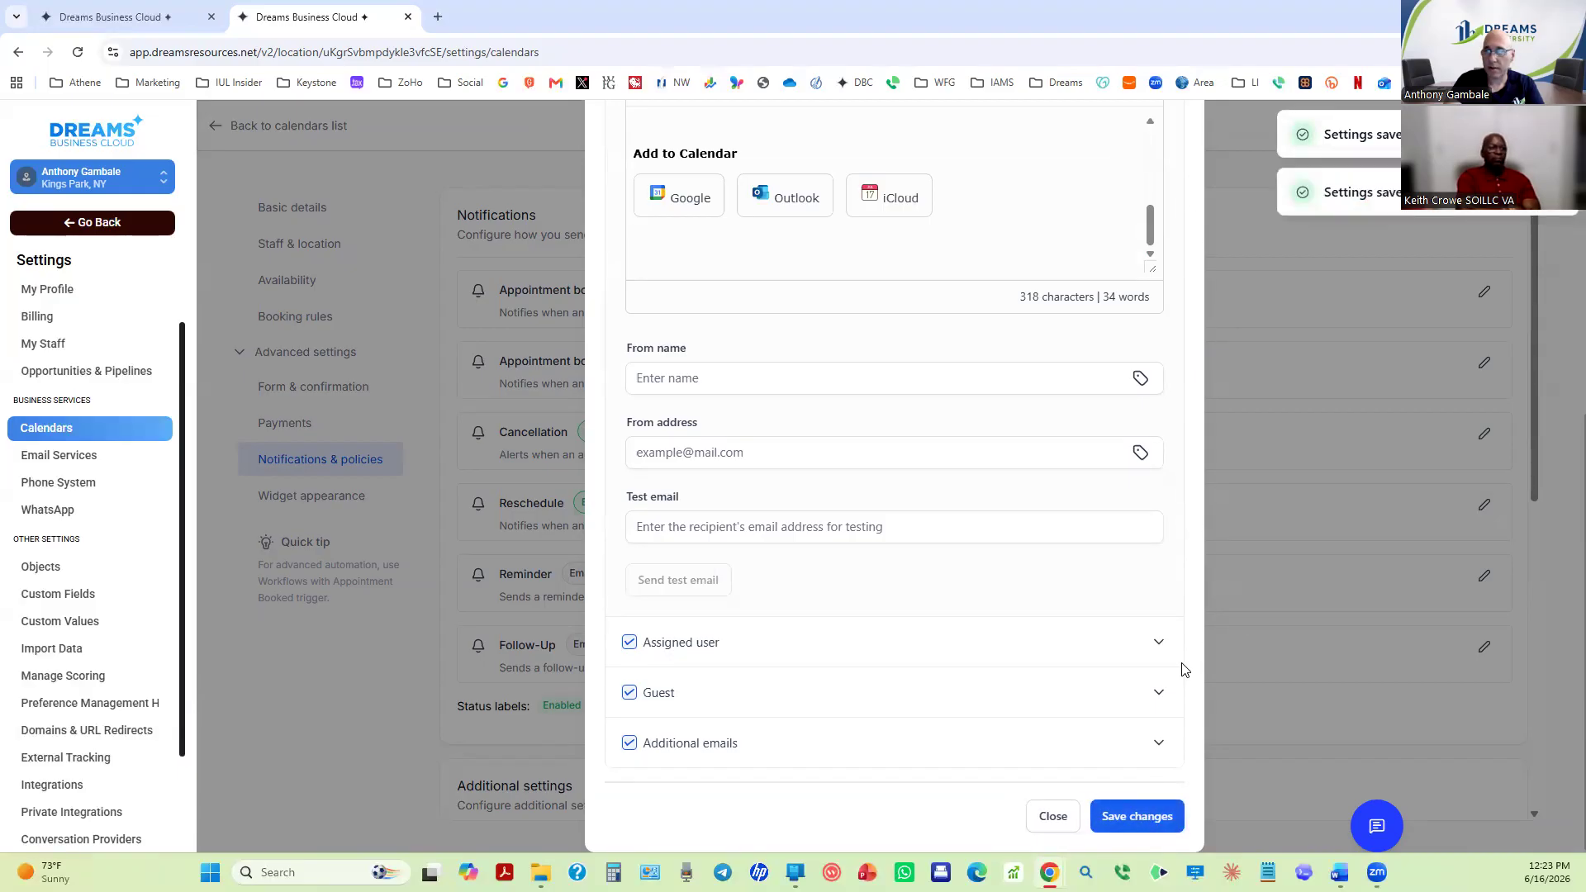
click(1064, 820)
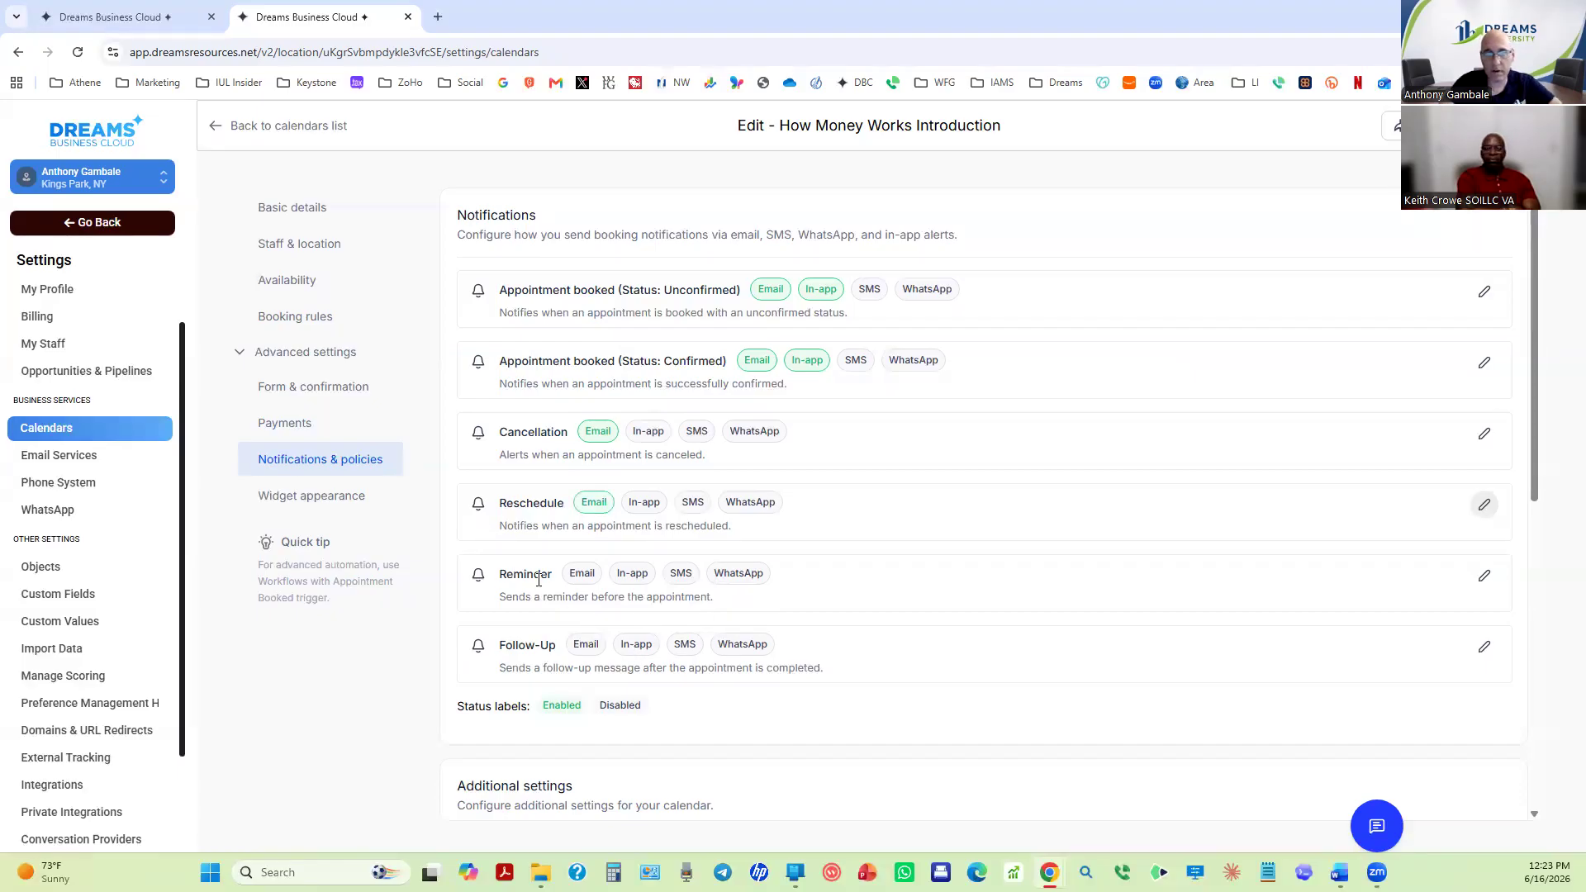
Enable the Reminder email notification and expand the Contact recipient's settings.
click(1484, 575)
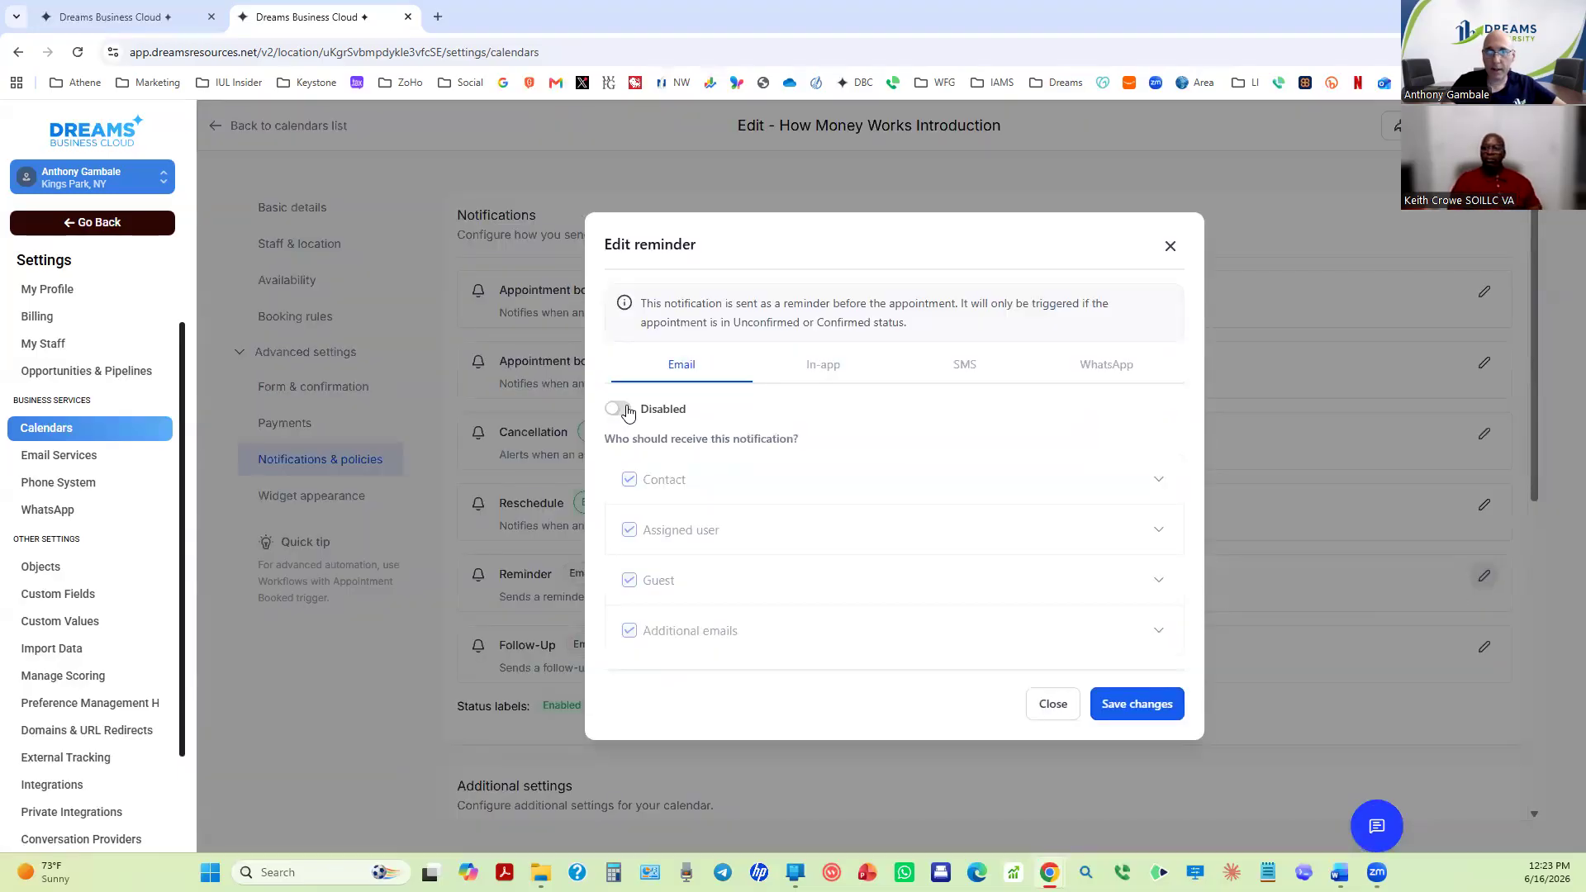
click(618, 409)
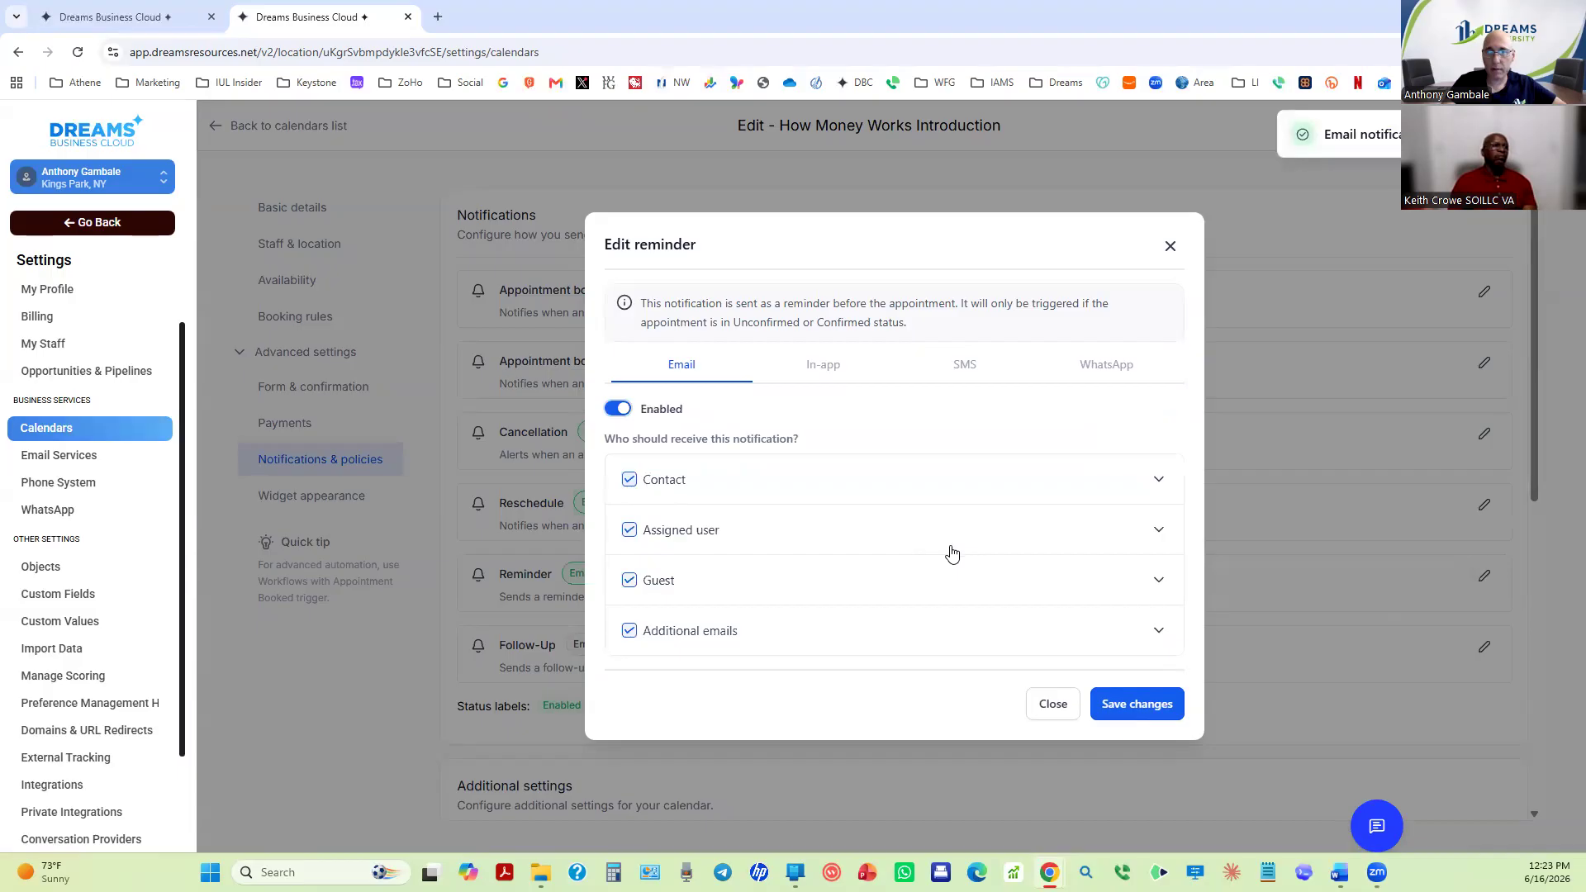
click(1159, 479)
scroll(860, 446, down, 3)
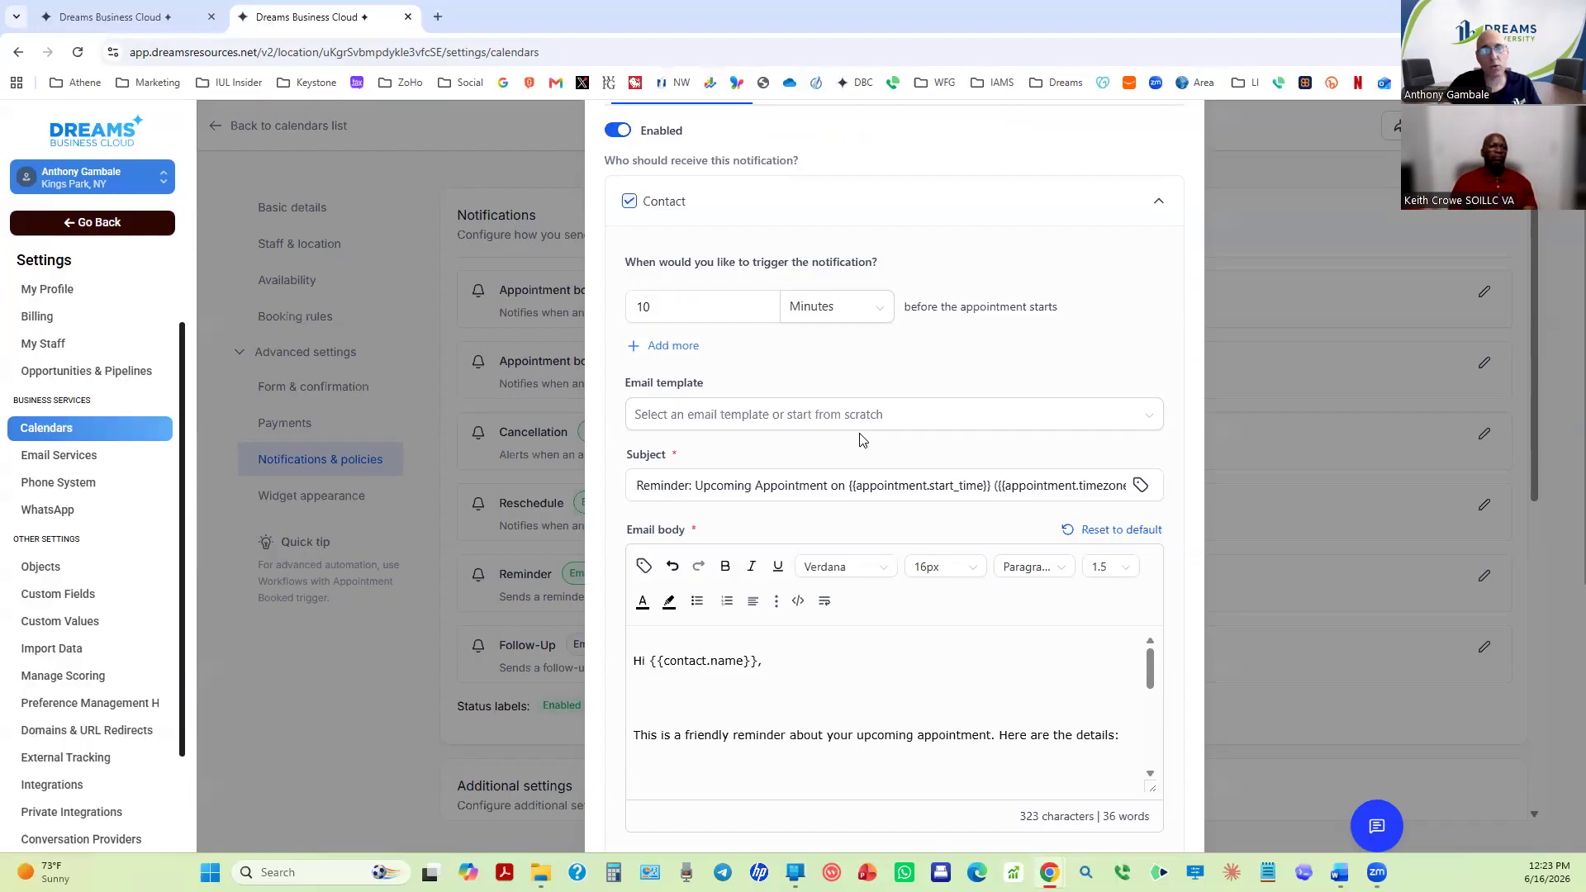
Set the Contact reminder email to trigger 90 minutes before the appointment starts.
click(669, 309)
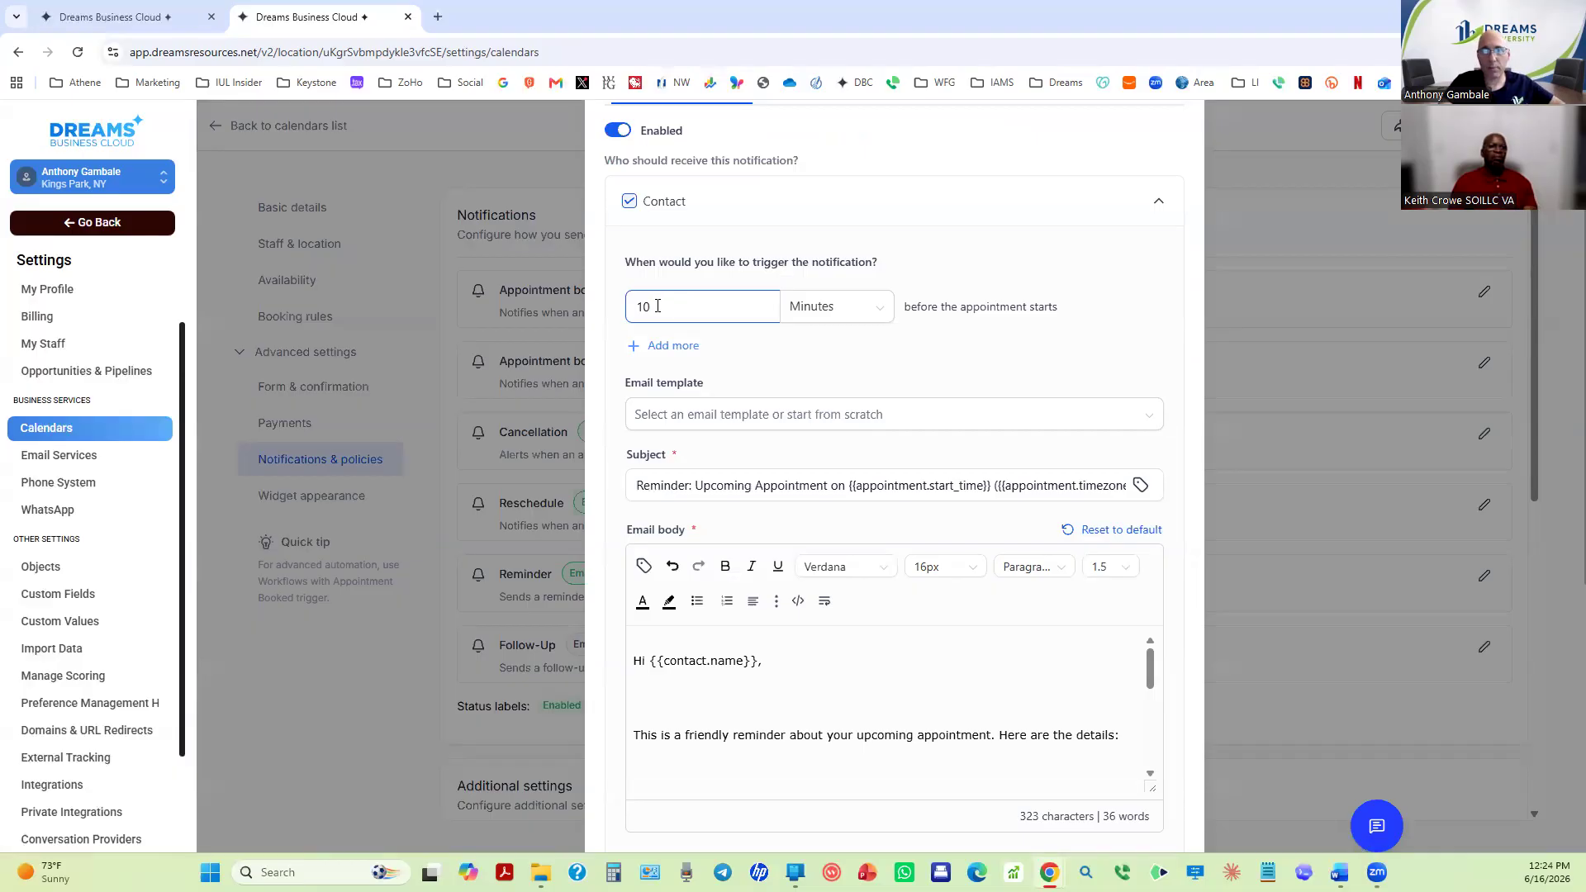
double_click(652, 304)
key(BackSpace)
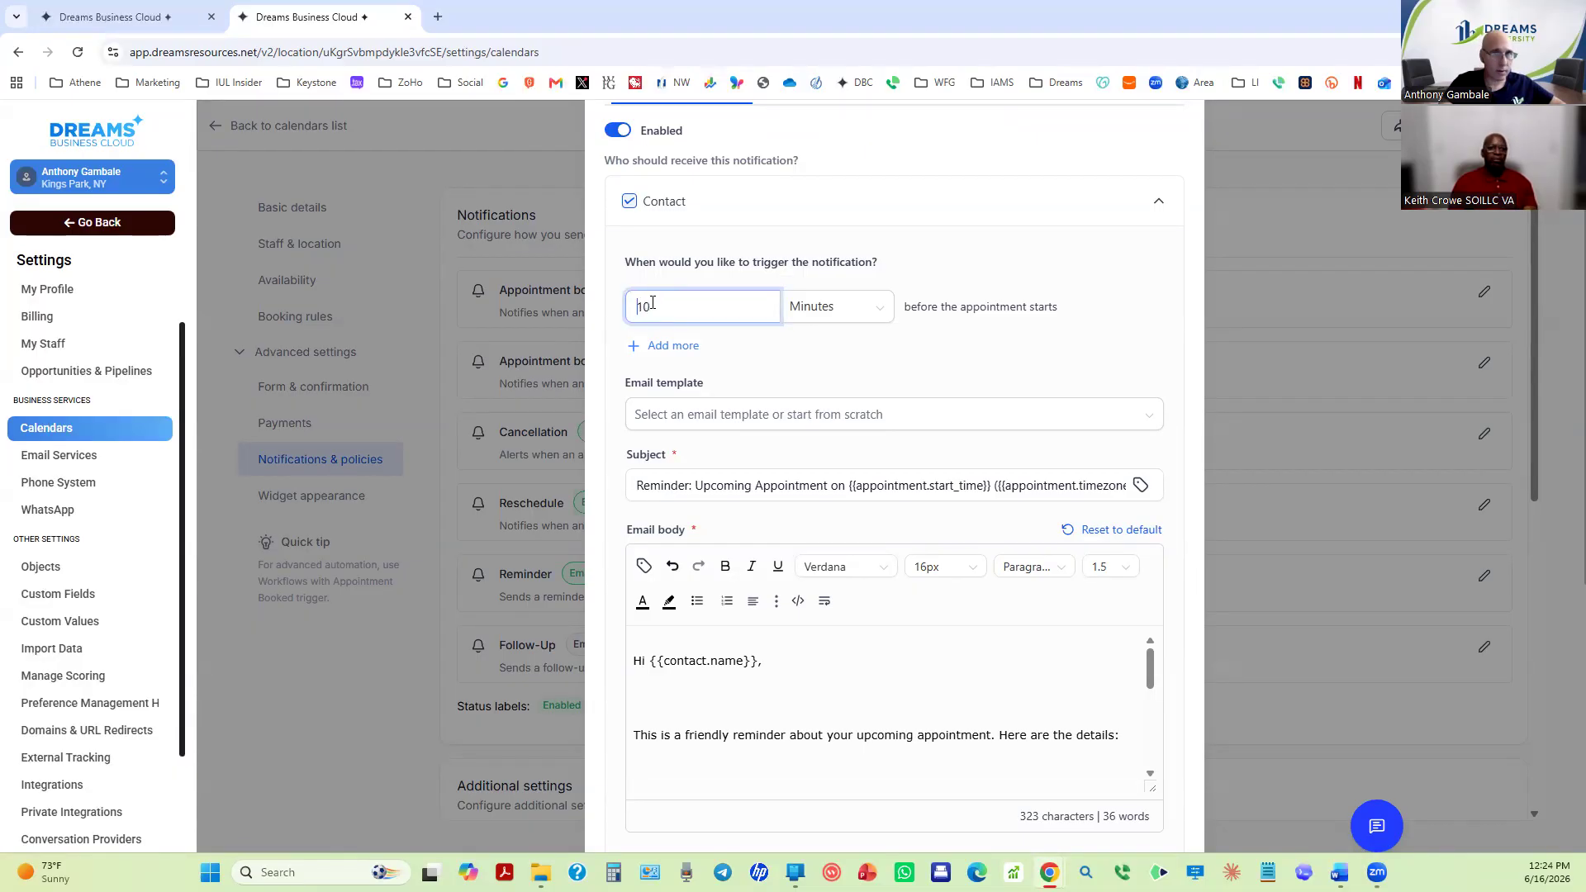
double_click(652, 304)
text(1)
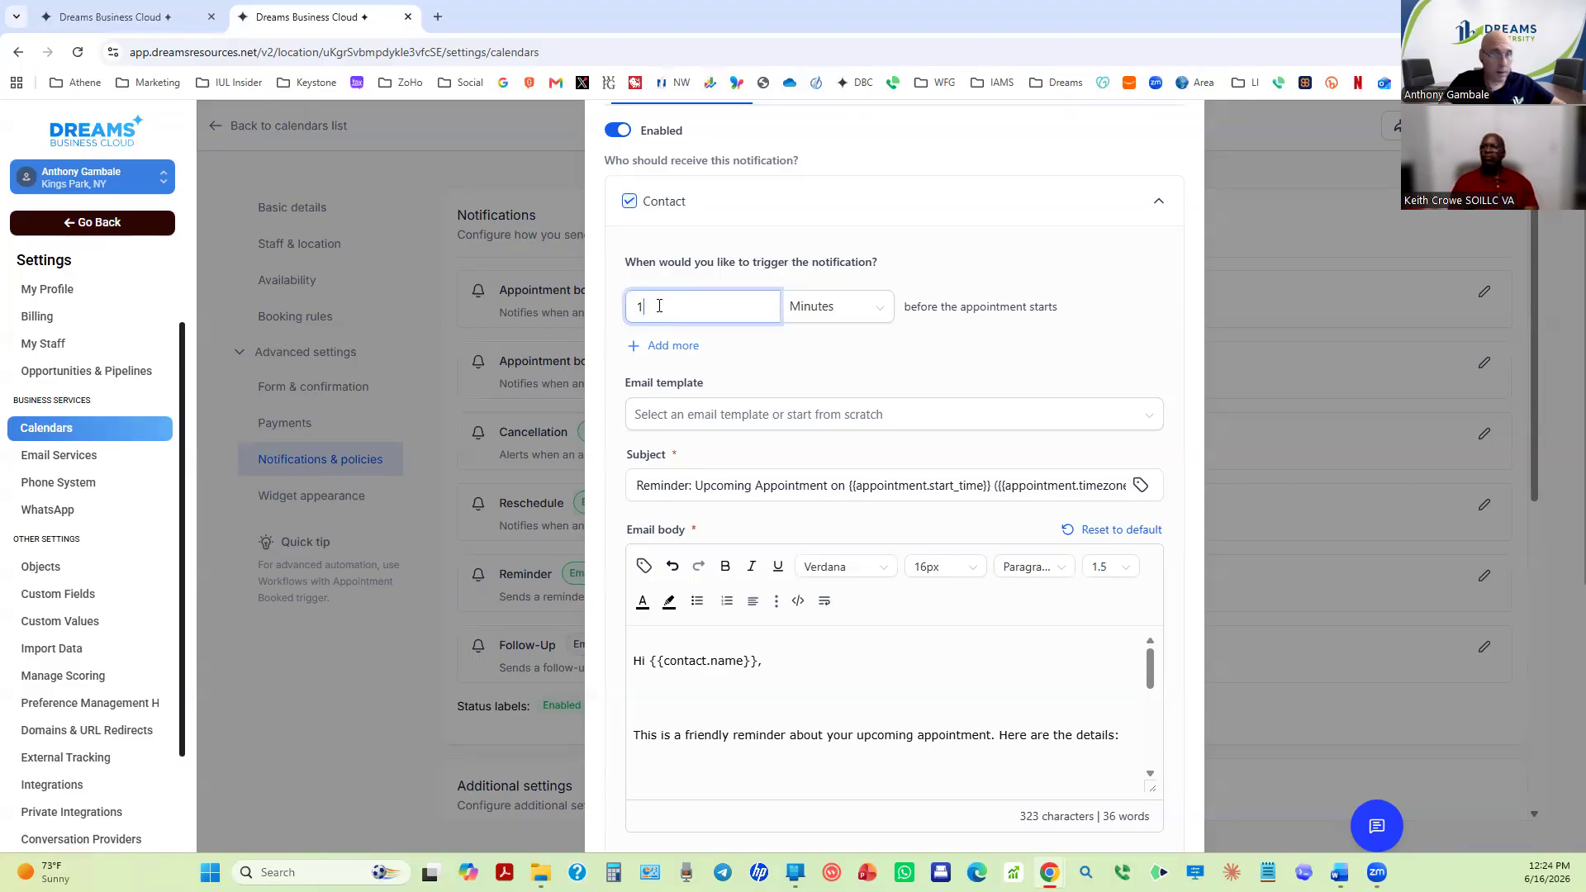
key(BackSpace)
text(90)
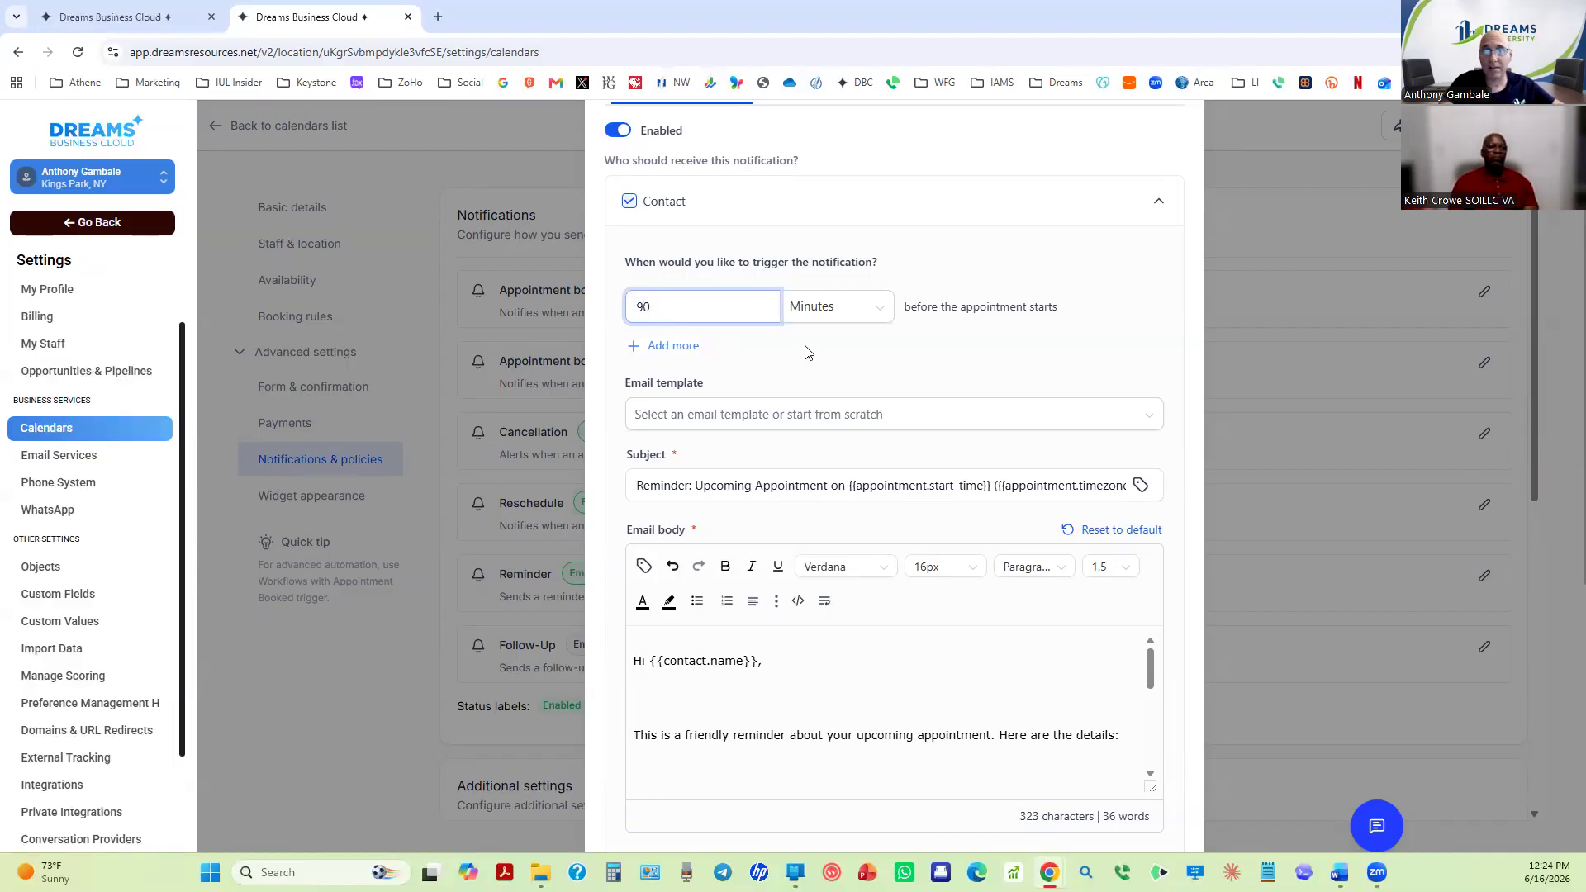
Review the Contact reminder email down to its Add to Calendar links, and save the reminder notification.
scroll(965, 565, down, 6)
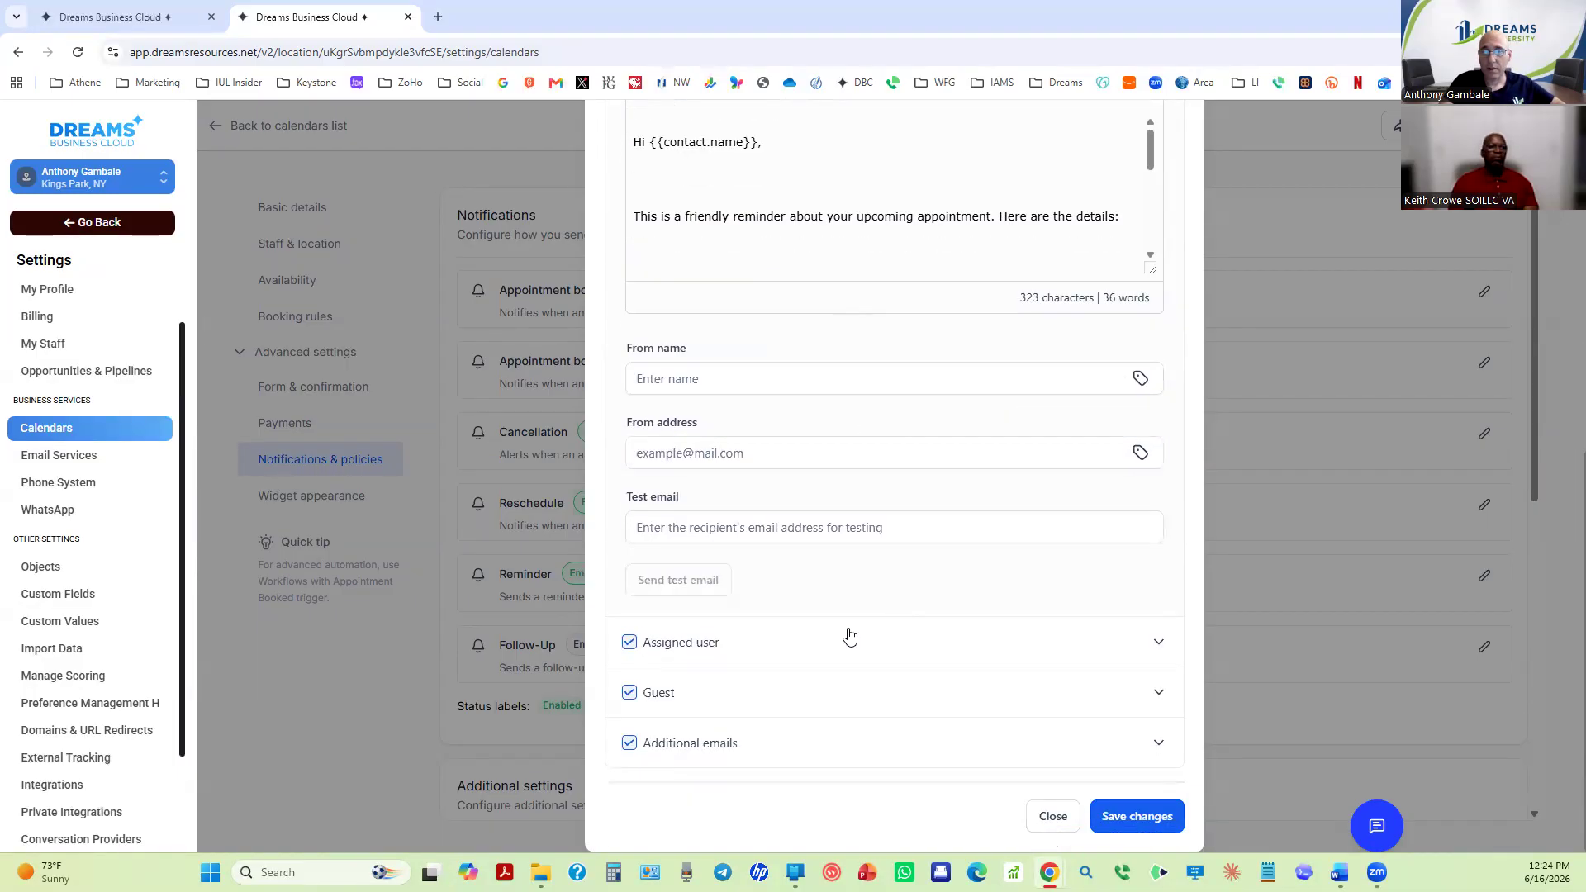
scroll(721, 398, up, 4)
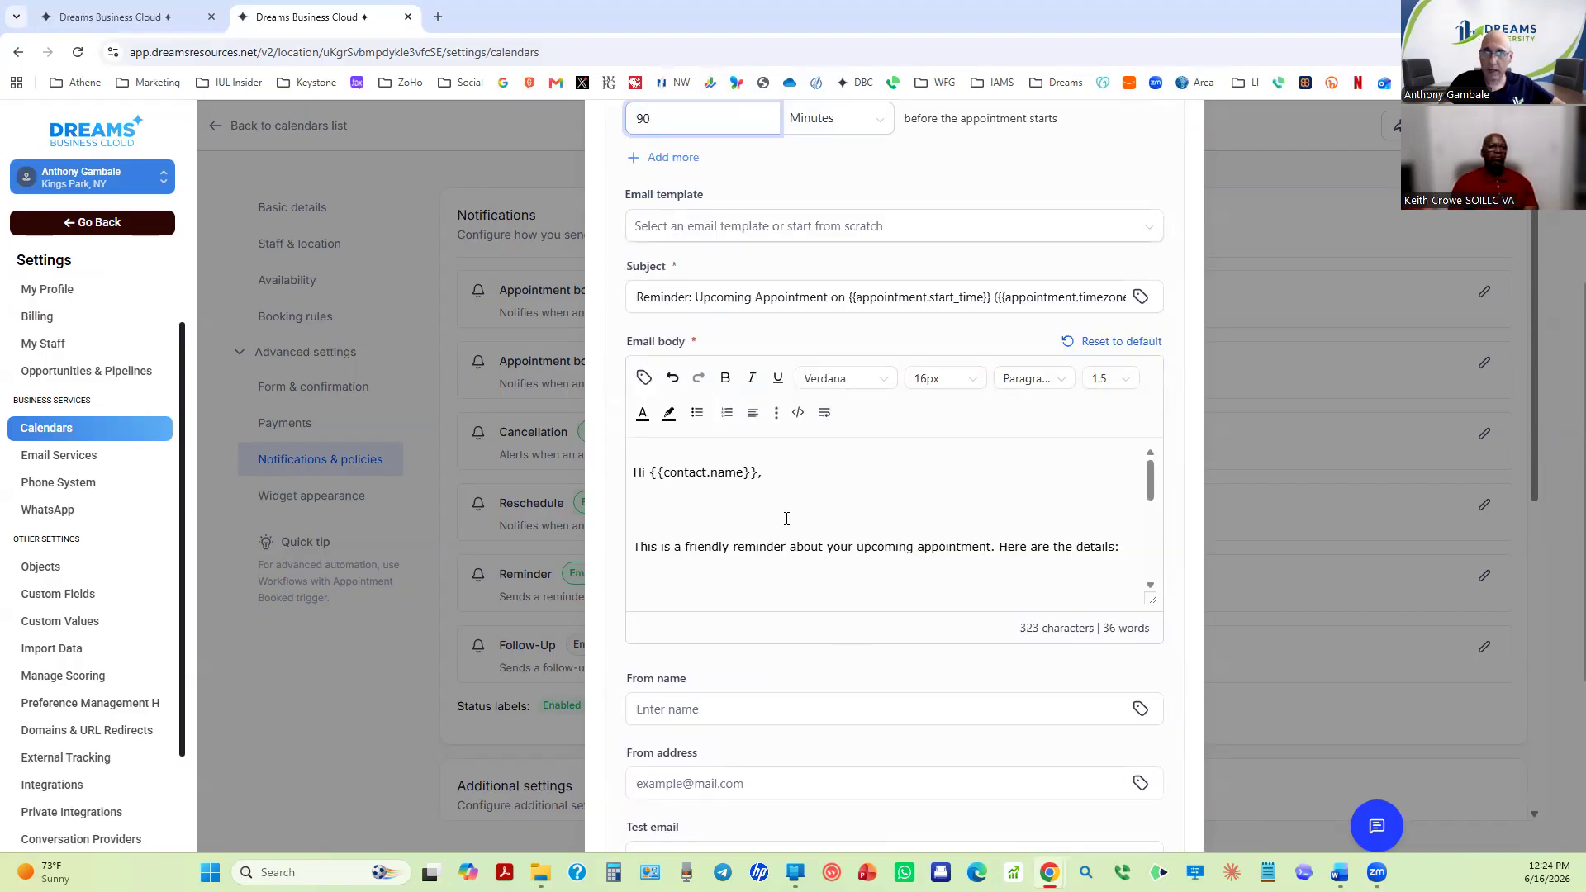
scroll(786, 519, down, 10)
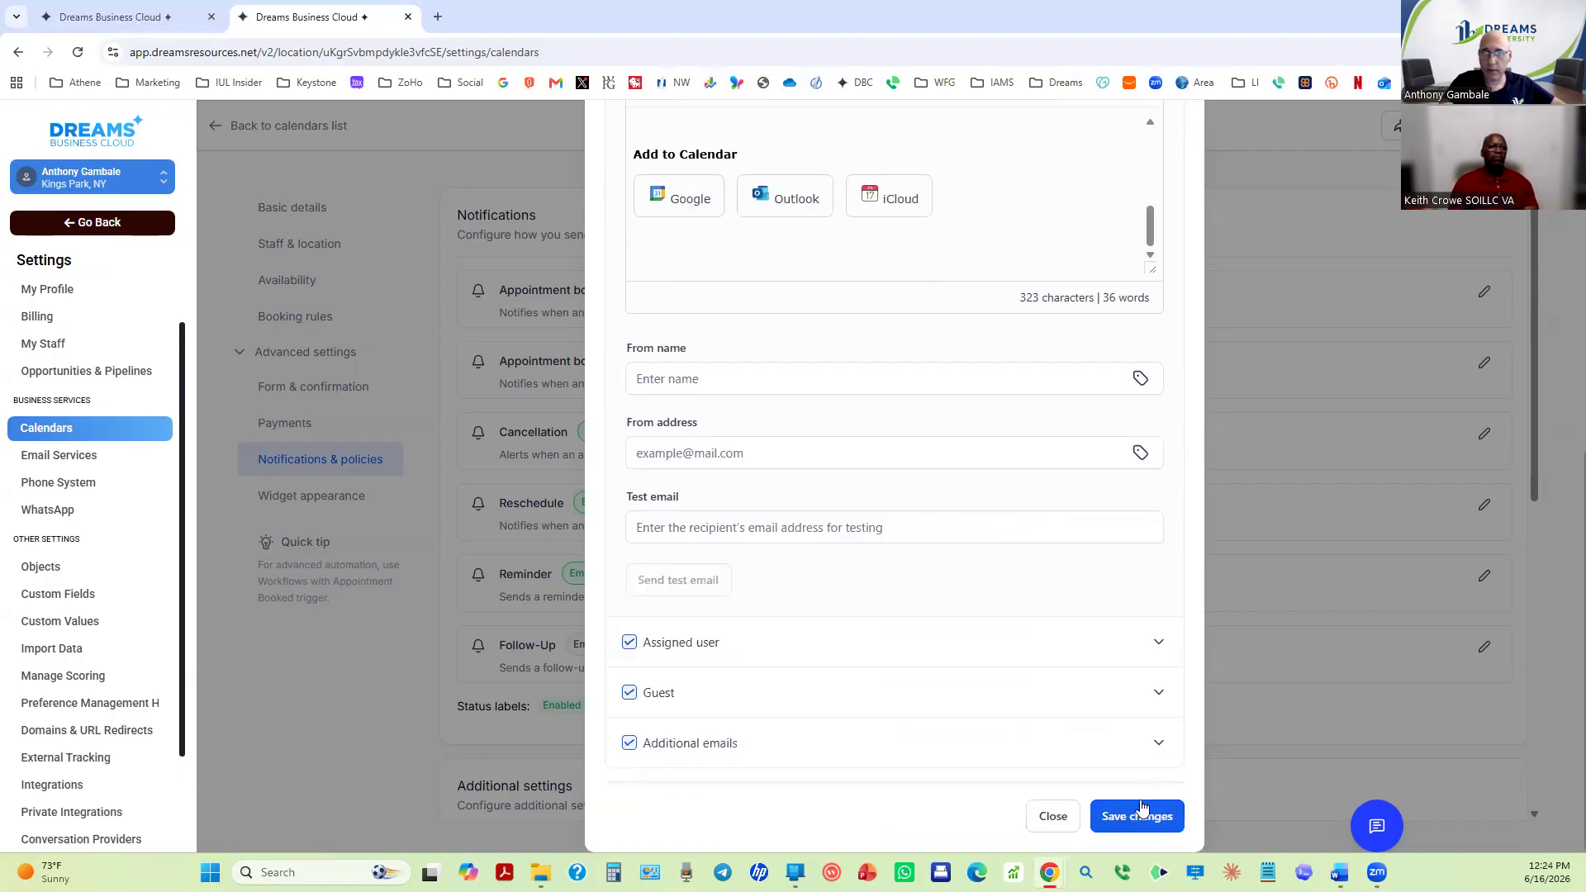
click(1138, 815)
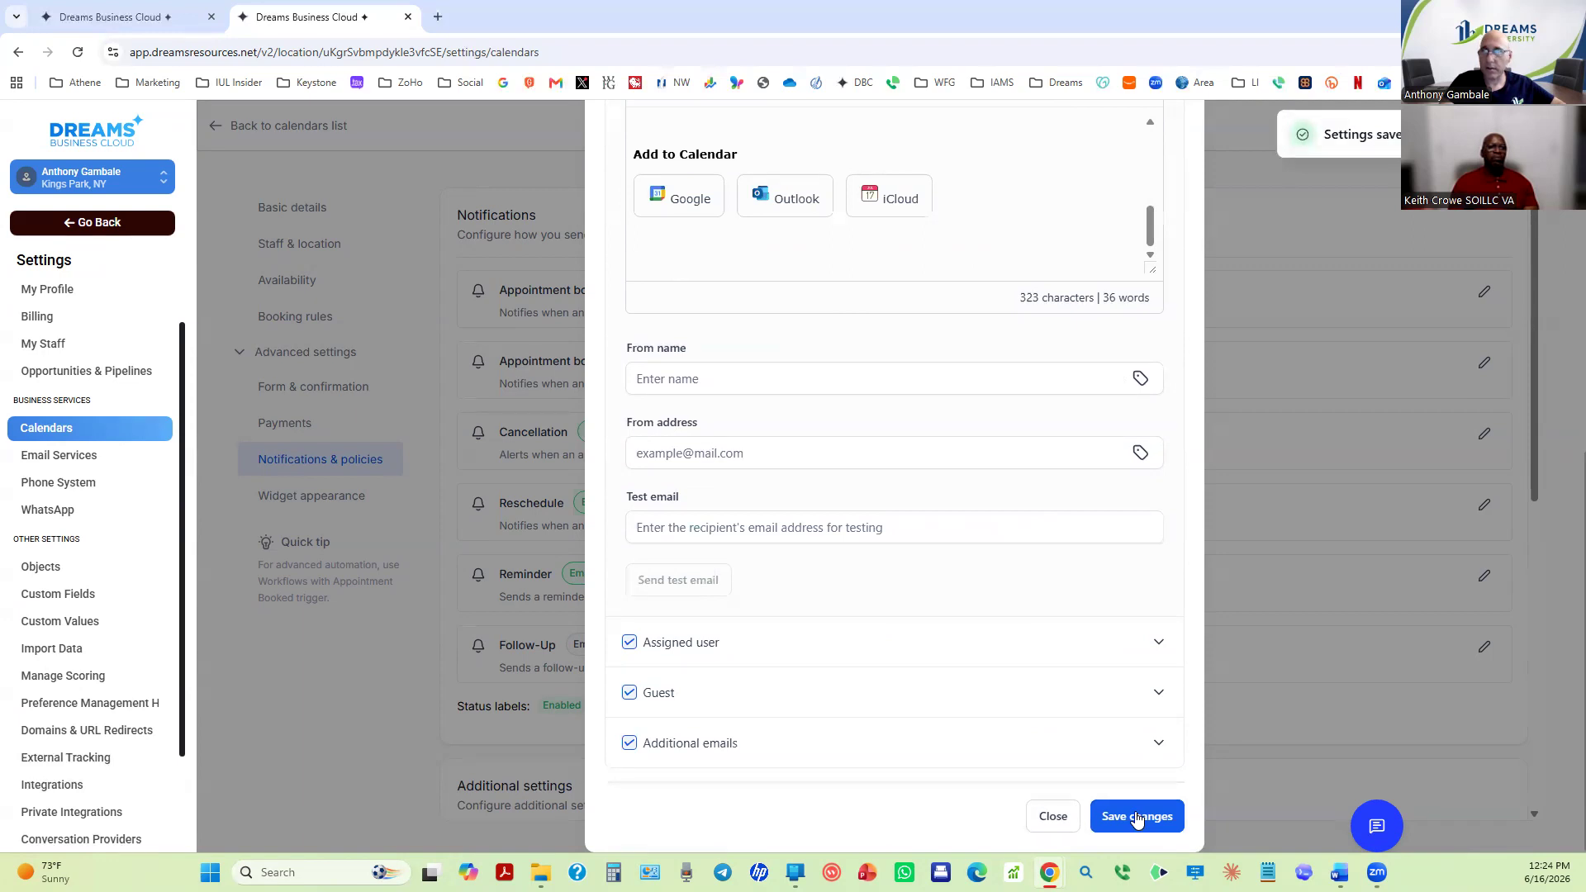
click(1137, 818)
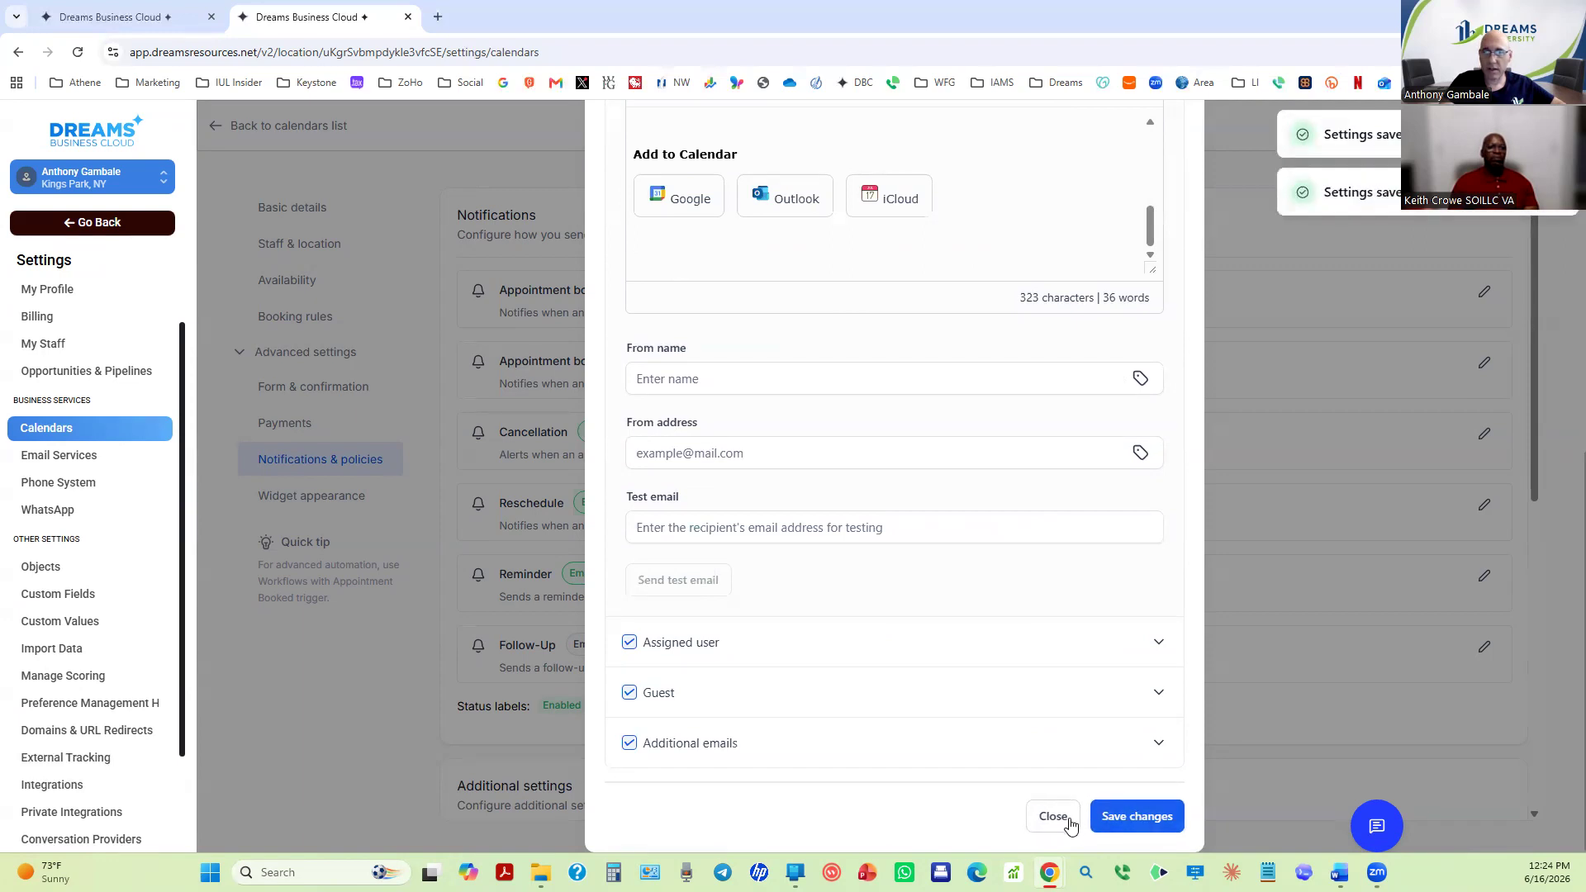
click(1064, 819)
Examine the additional settings, including the reschedule and cancellation link expiry, its time units, and the third-party calendar meeting invite notes.
scroll(924, 748, down, 6)
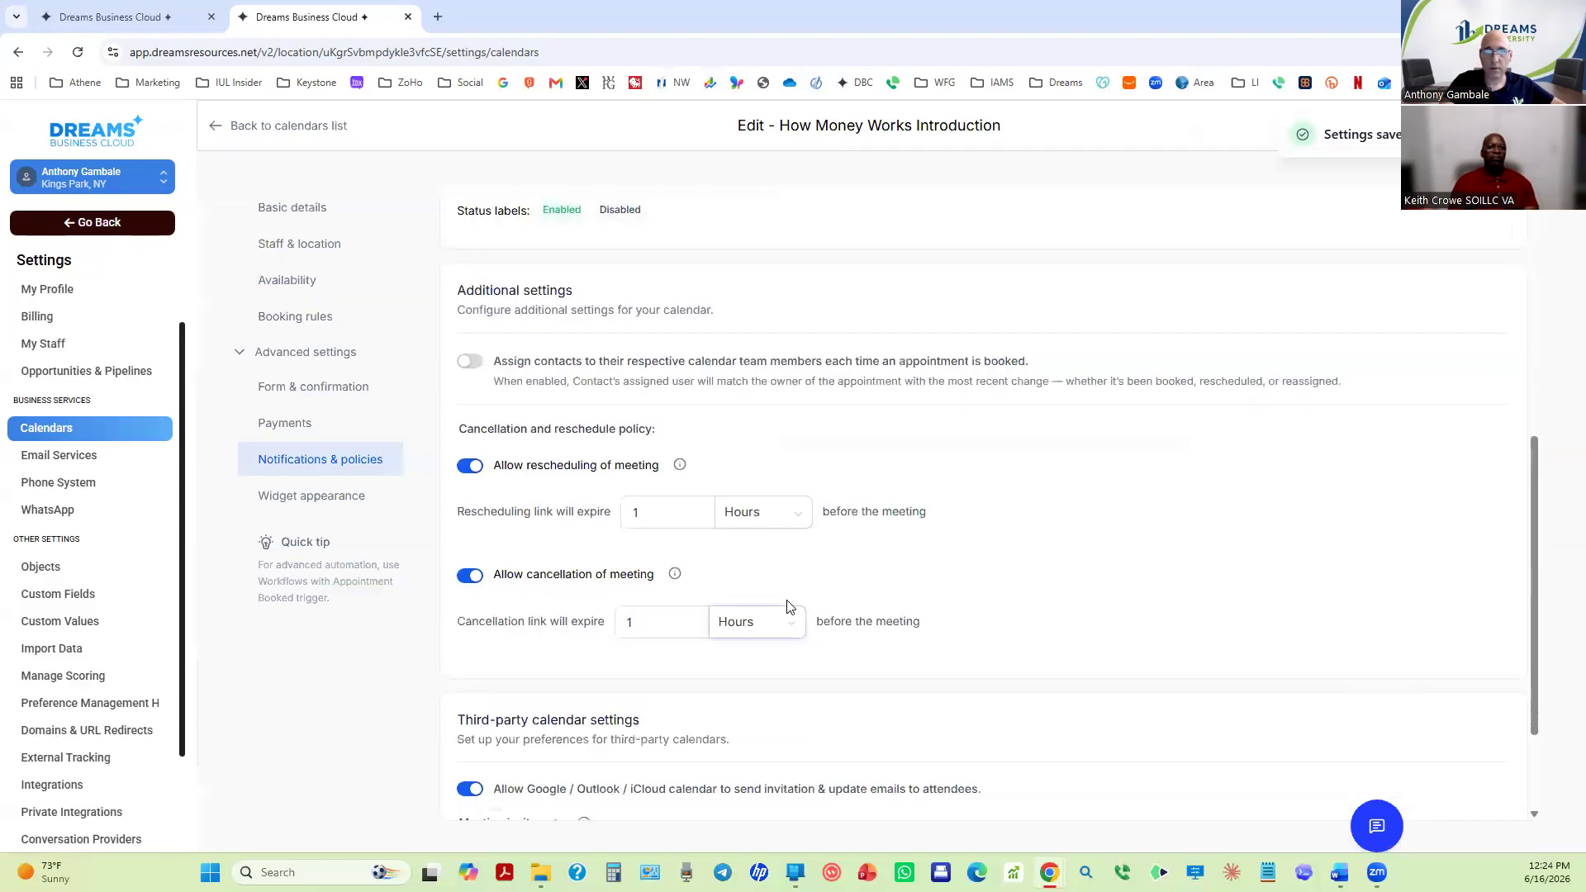
scroll(789, 608, up, 4)
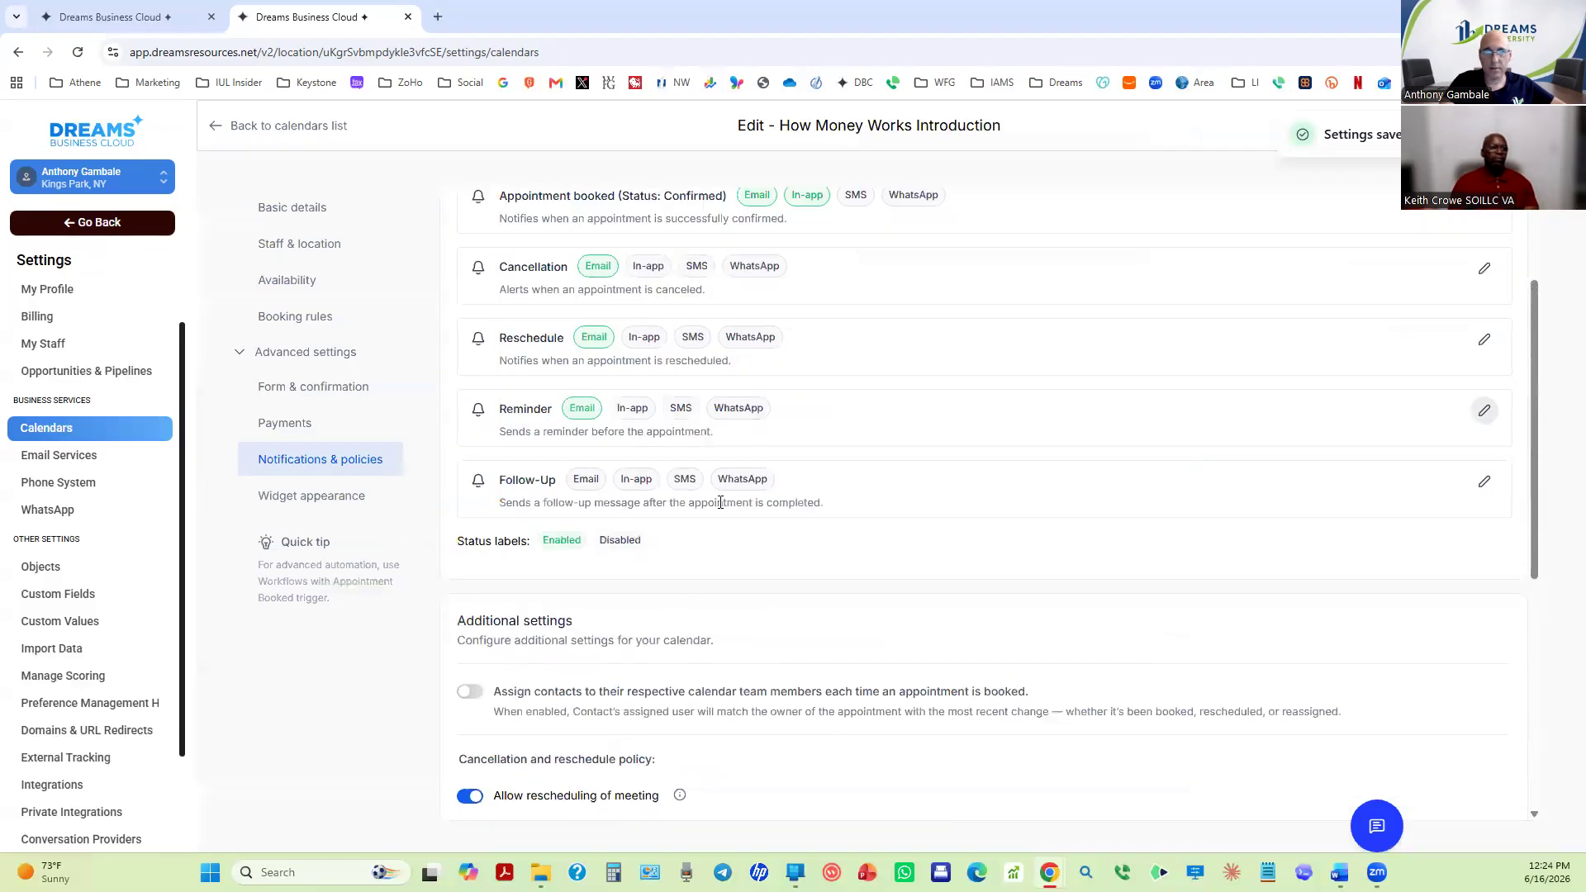
scroll(875, 555, down, 4)
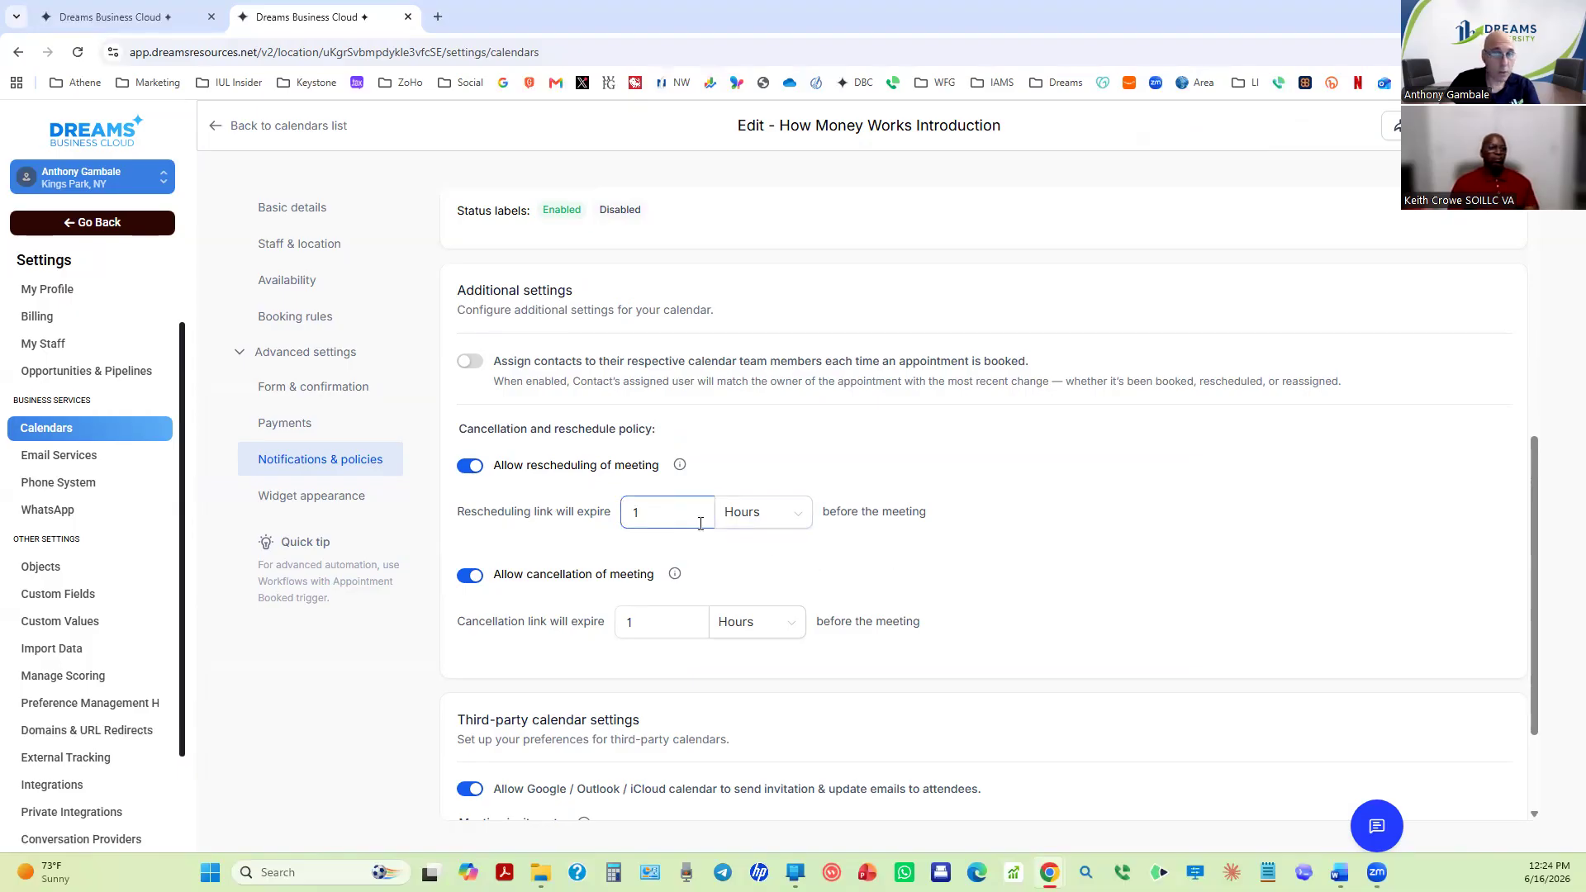
click(788, 524)
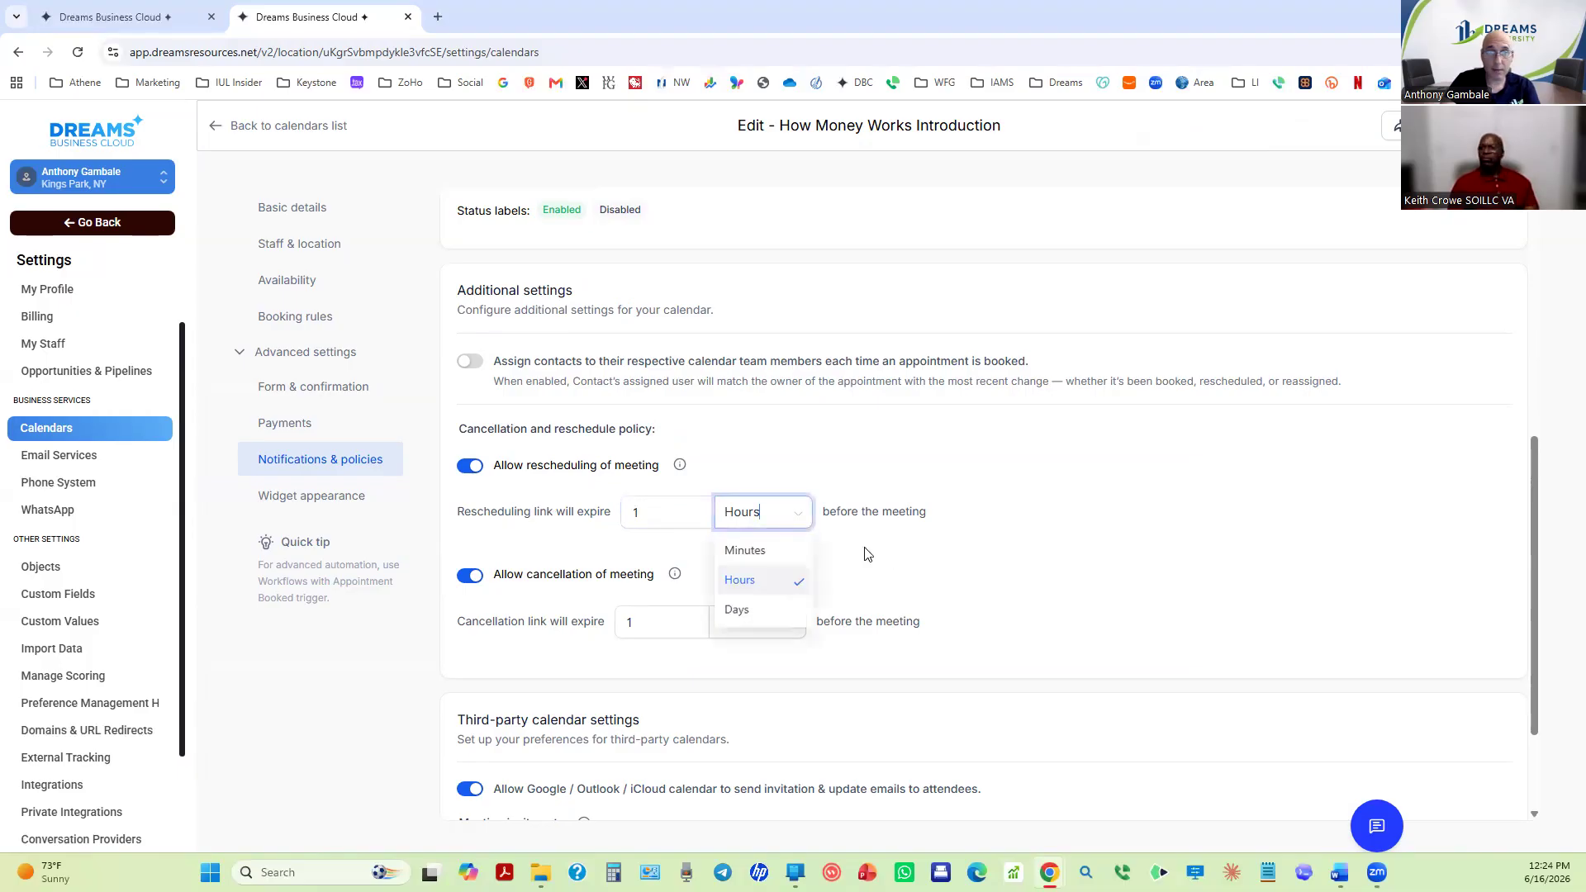
click(1014, 560)
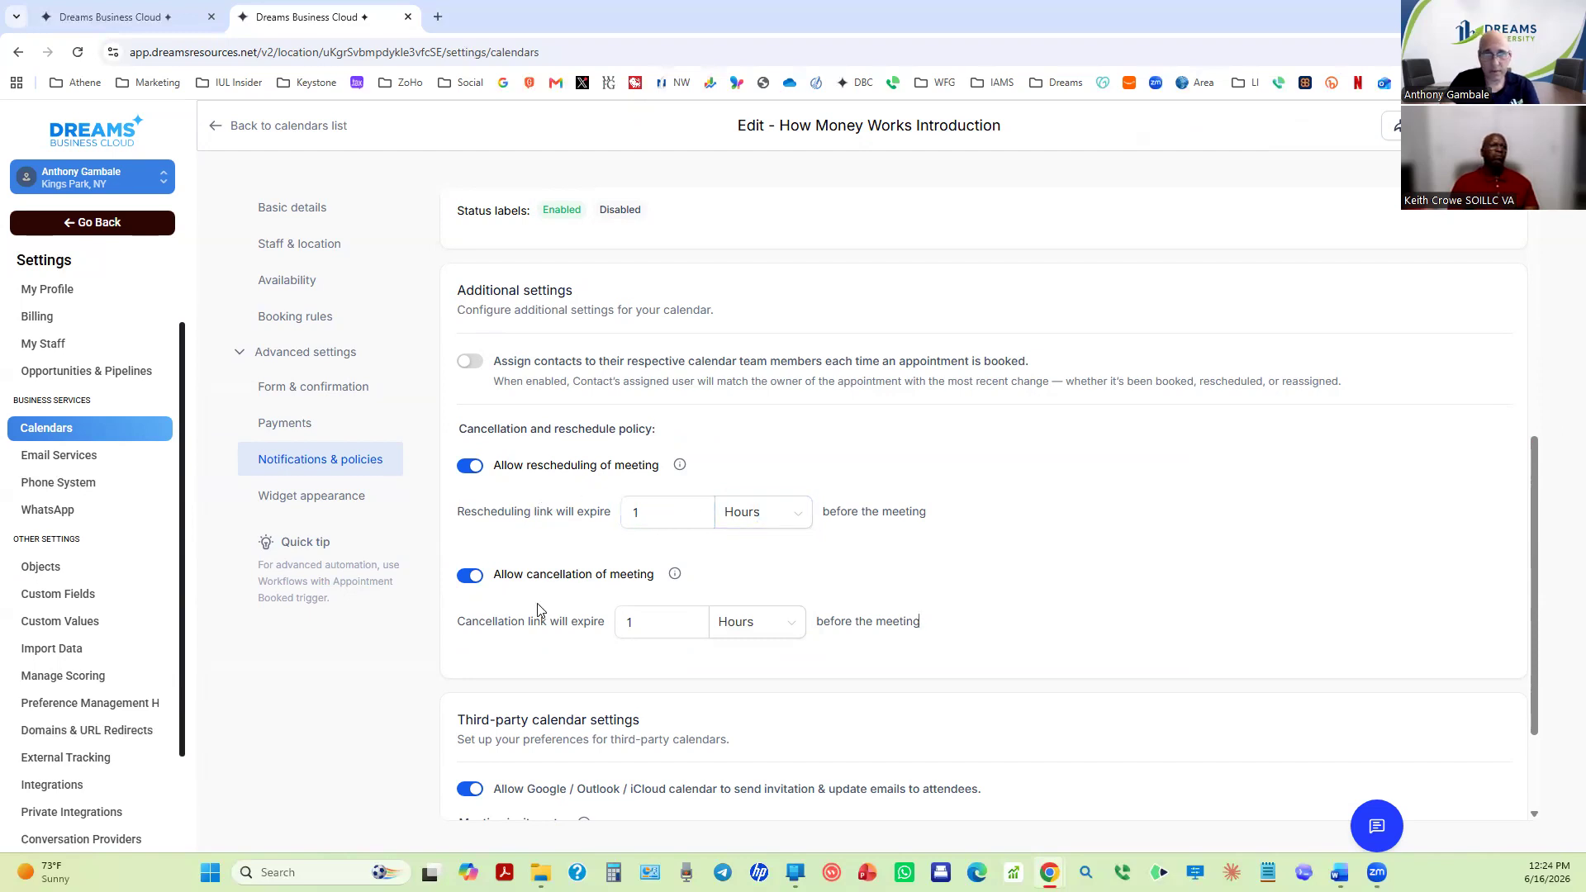
click(648, 624)
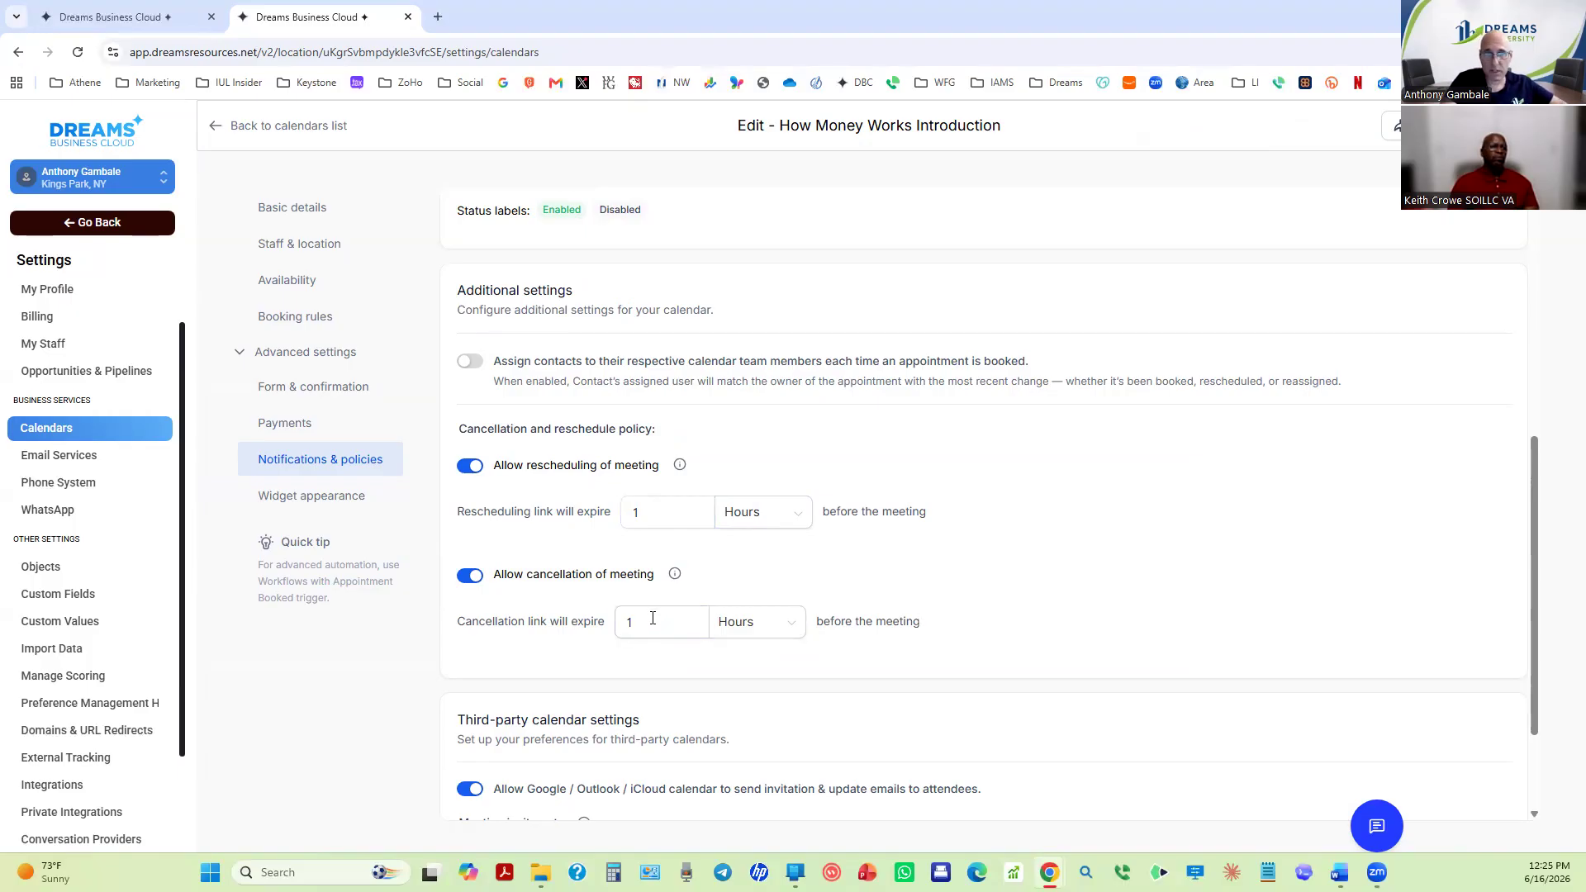
scroll(658, 616, down, 2)
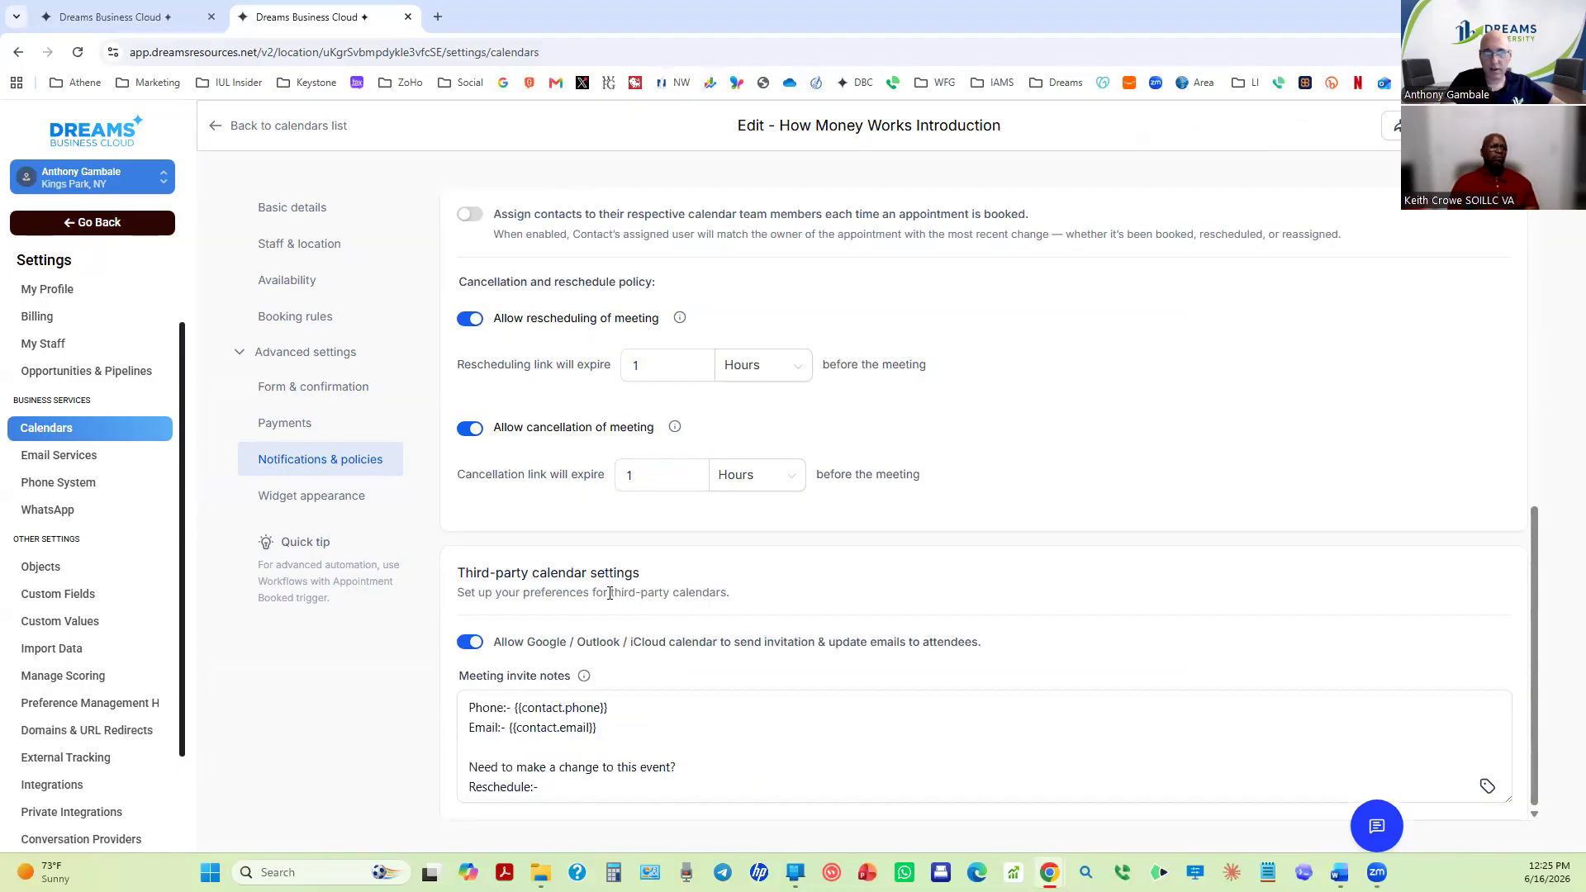
click(725, 711)
scroll(725, 711, down, 1)
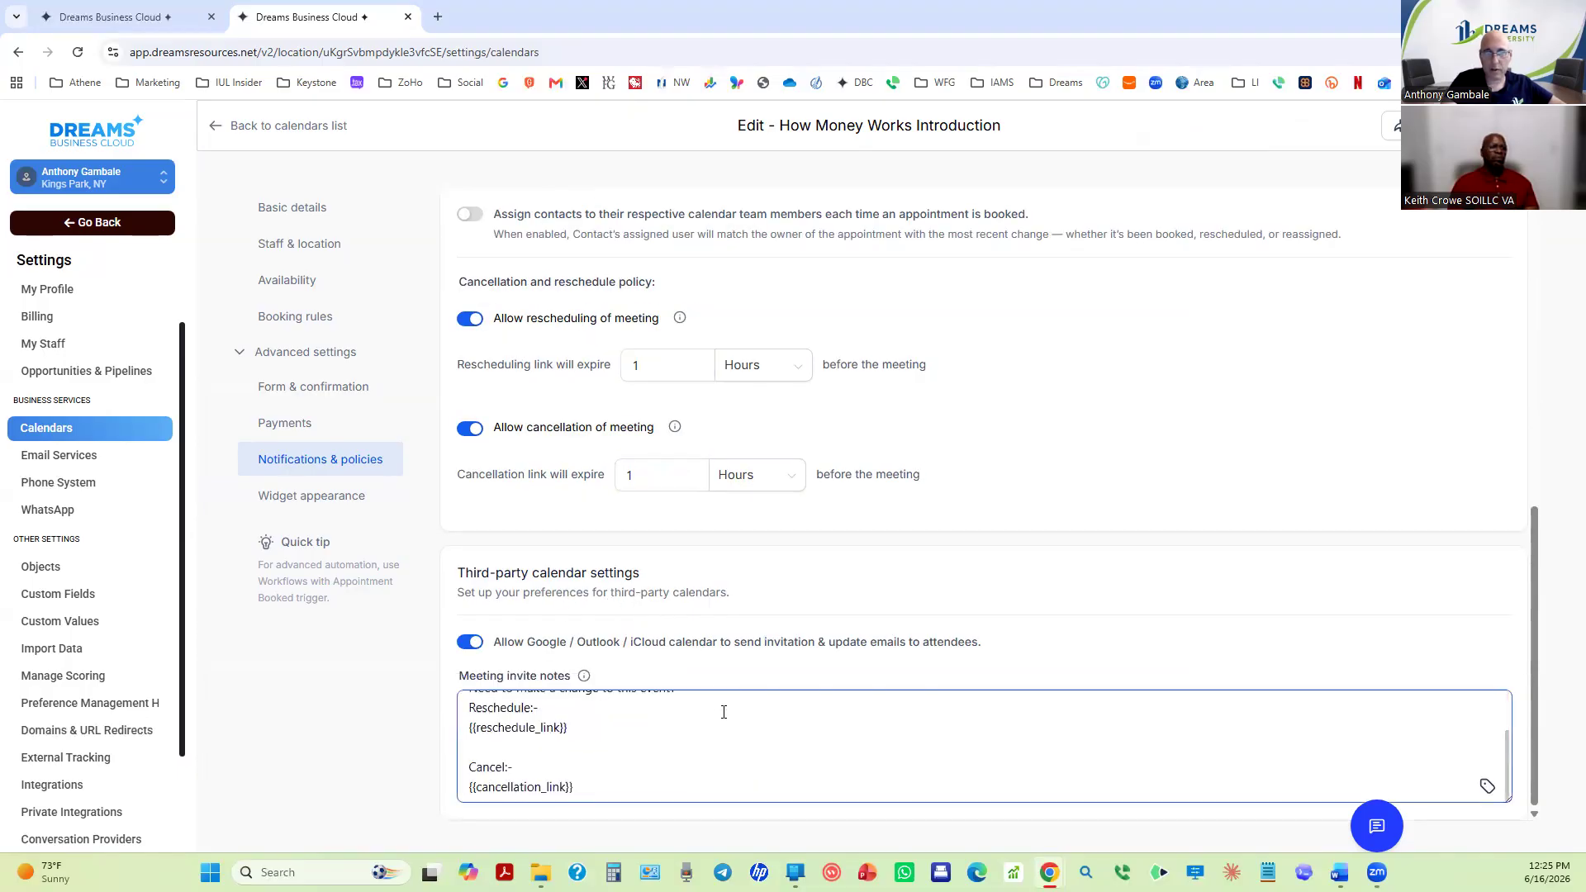
Recheck the calendar's meeting invite notes, basic details and availability, and return to the calendars list.
scroll(725, 712, up, 1)
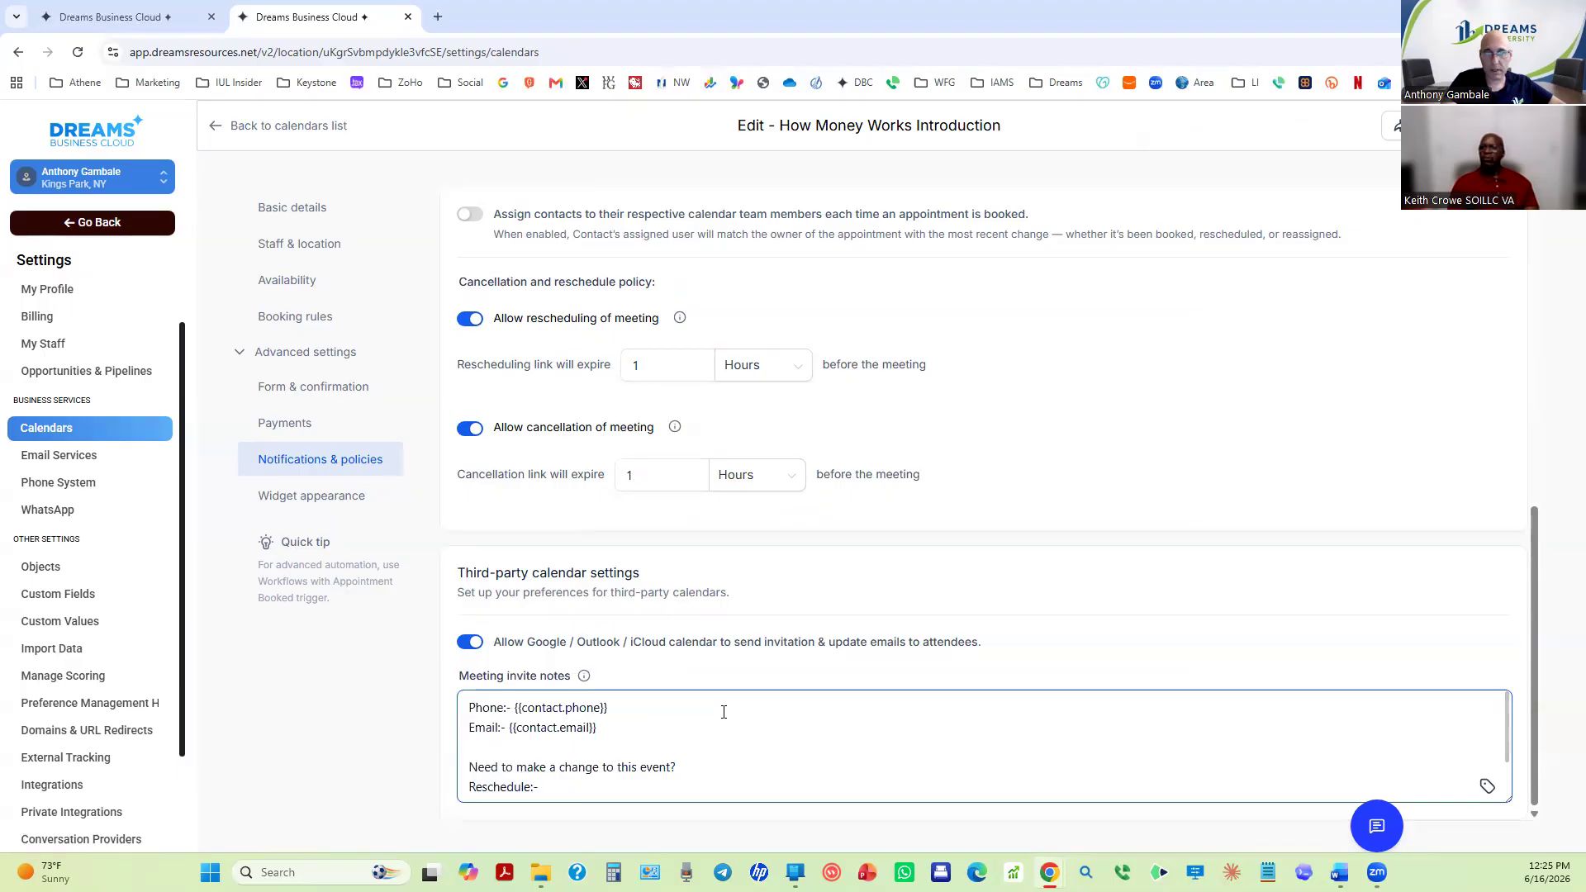
scroll(991, 696, down, 1)
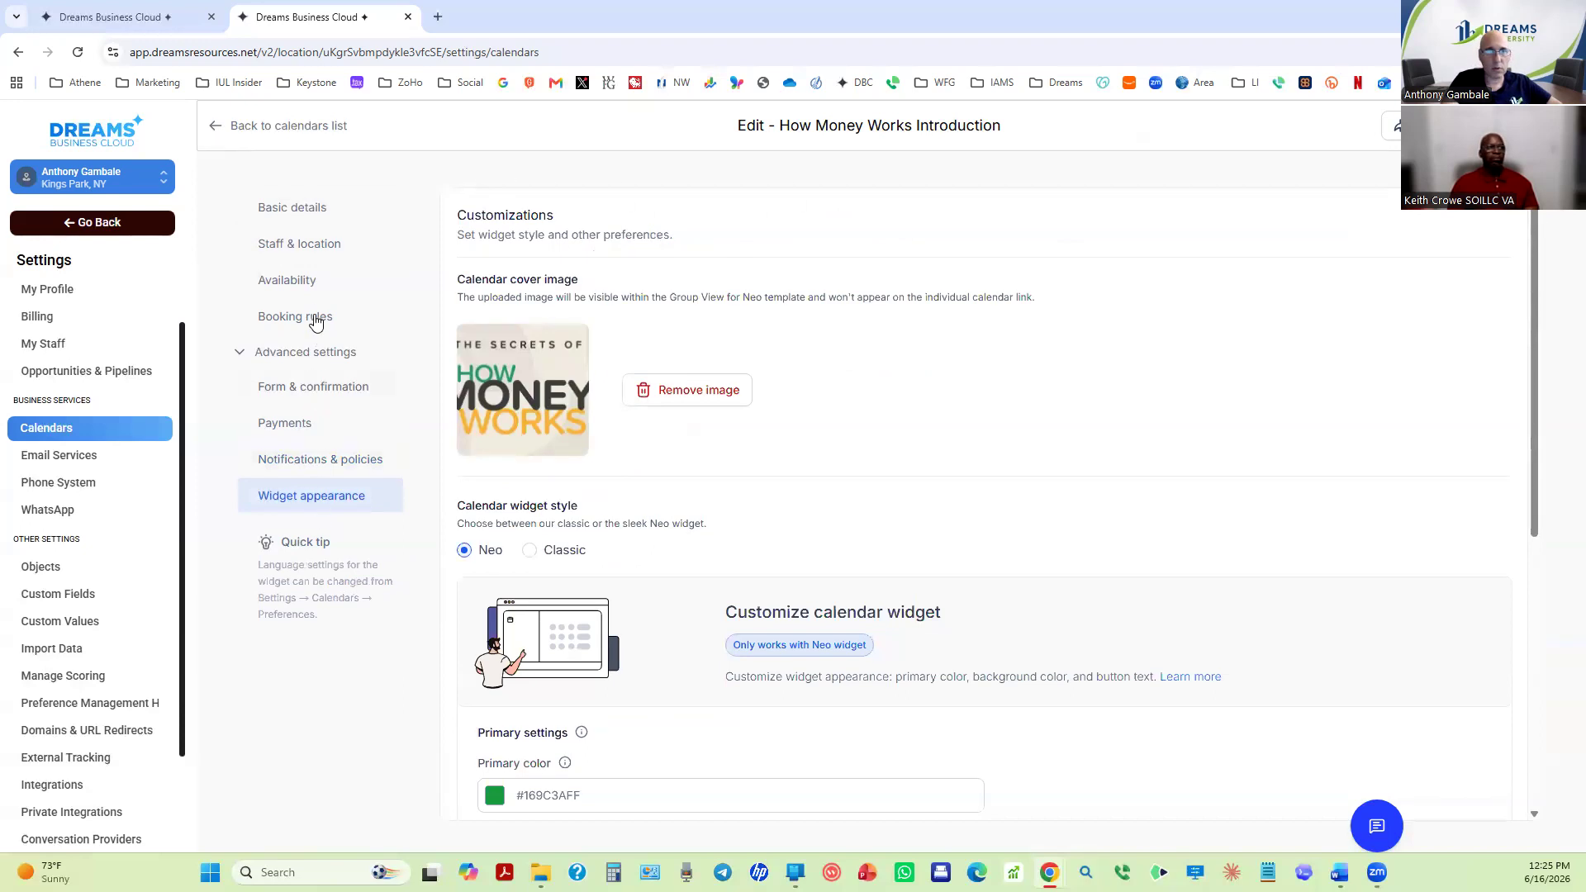
click(304, 215)
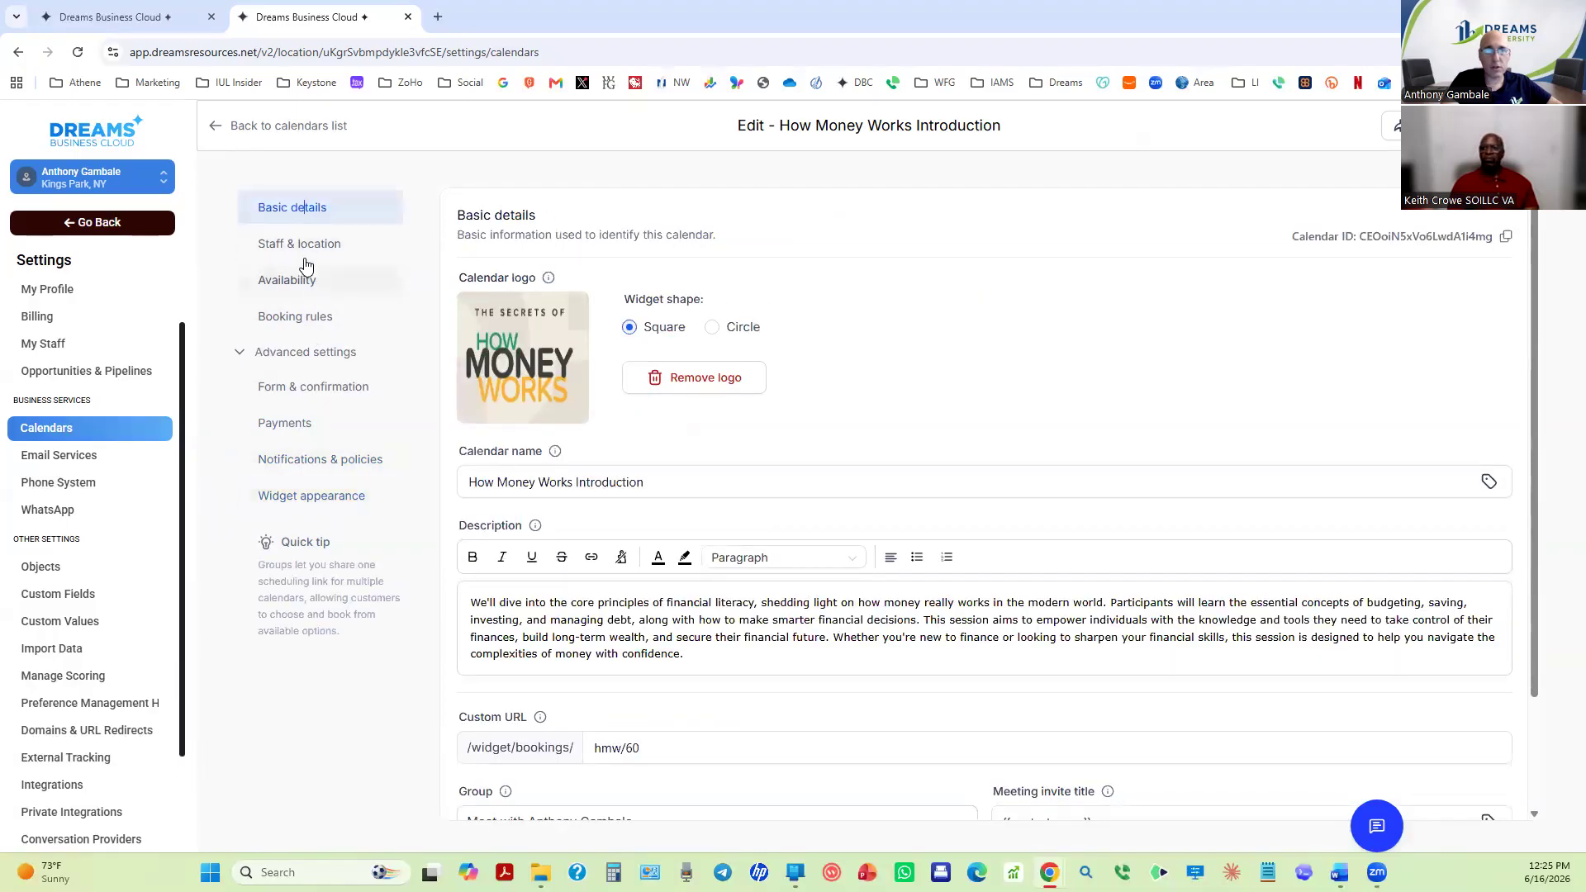
mouse_move(549, 281)
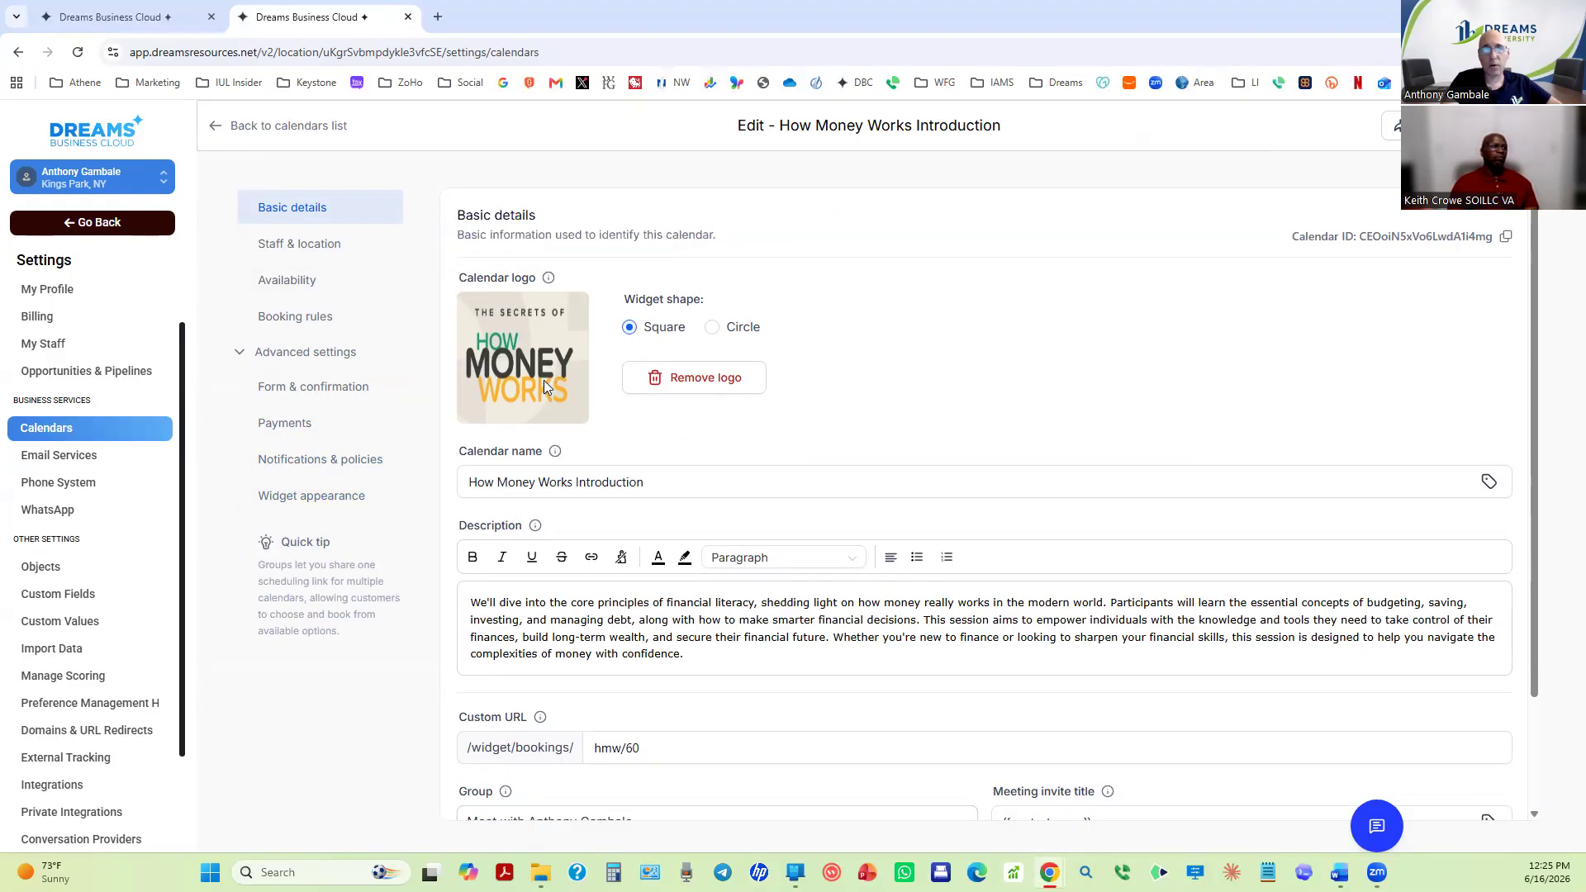
click(324, 248)
click(299, 211)
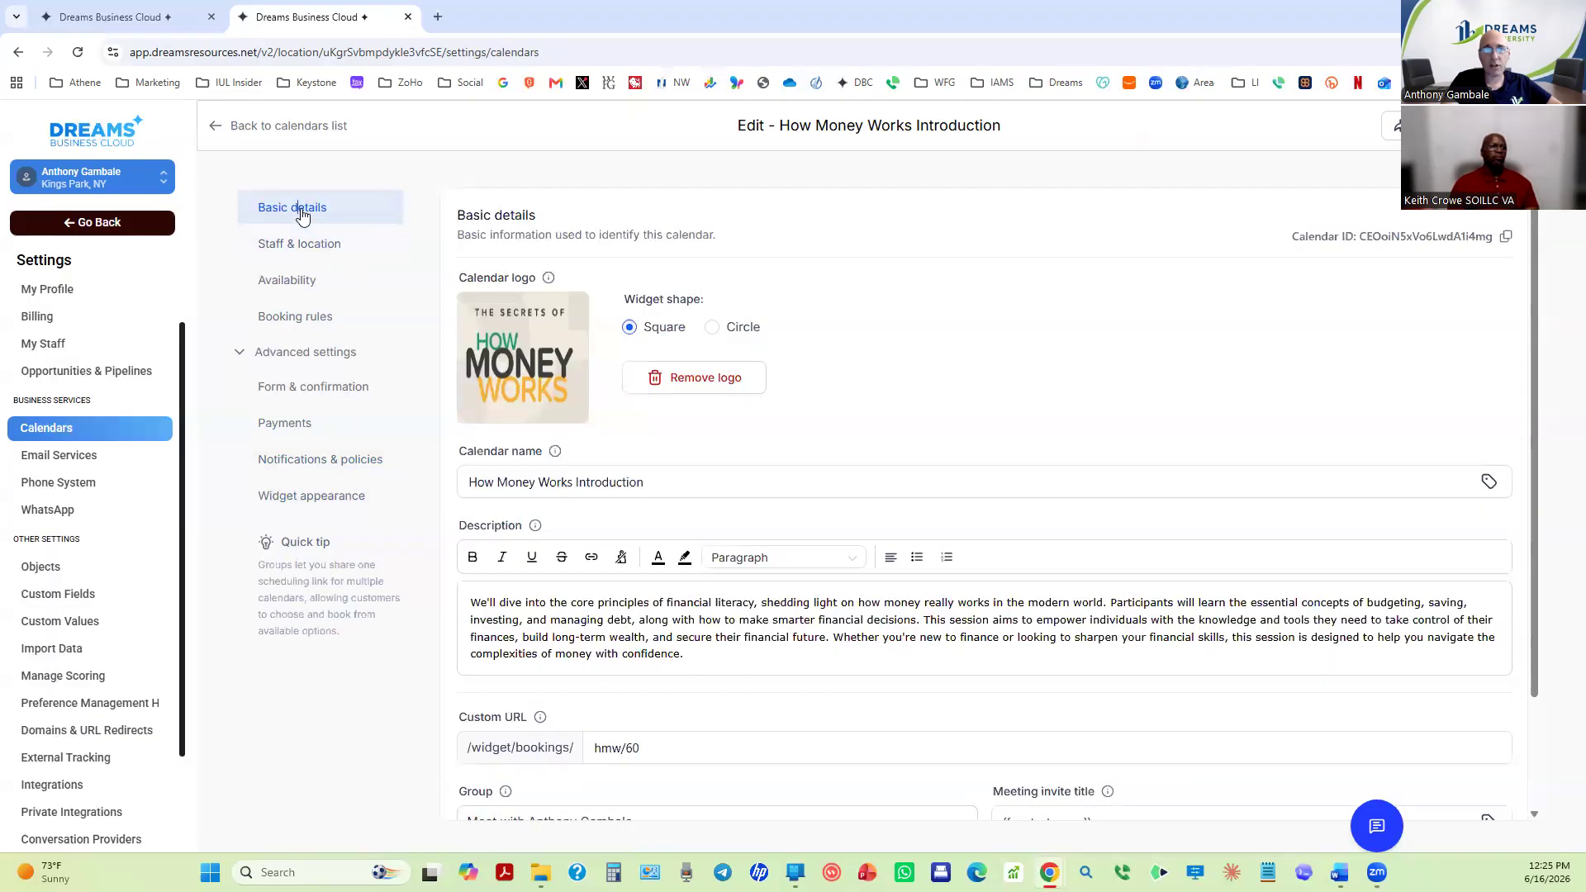
click(311, 282)
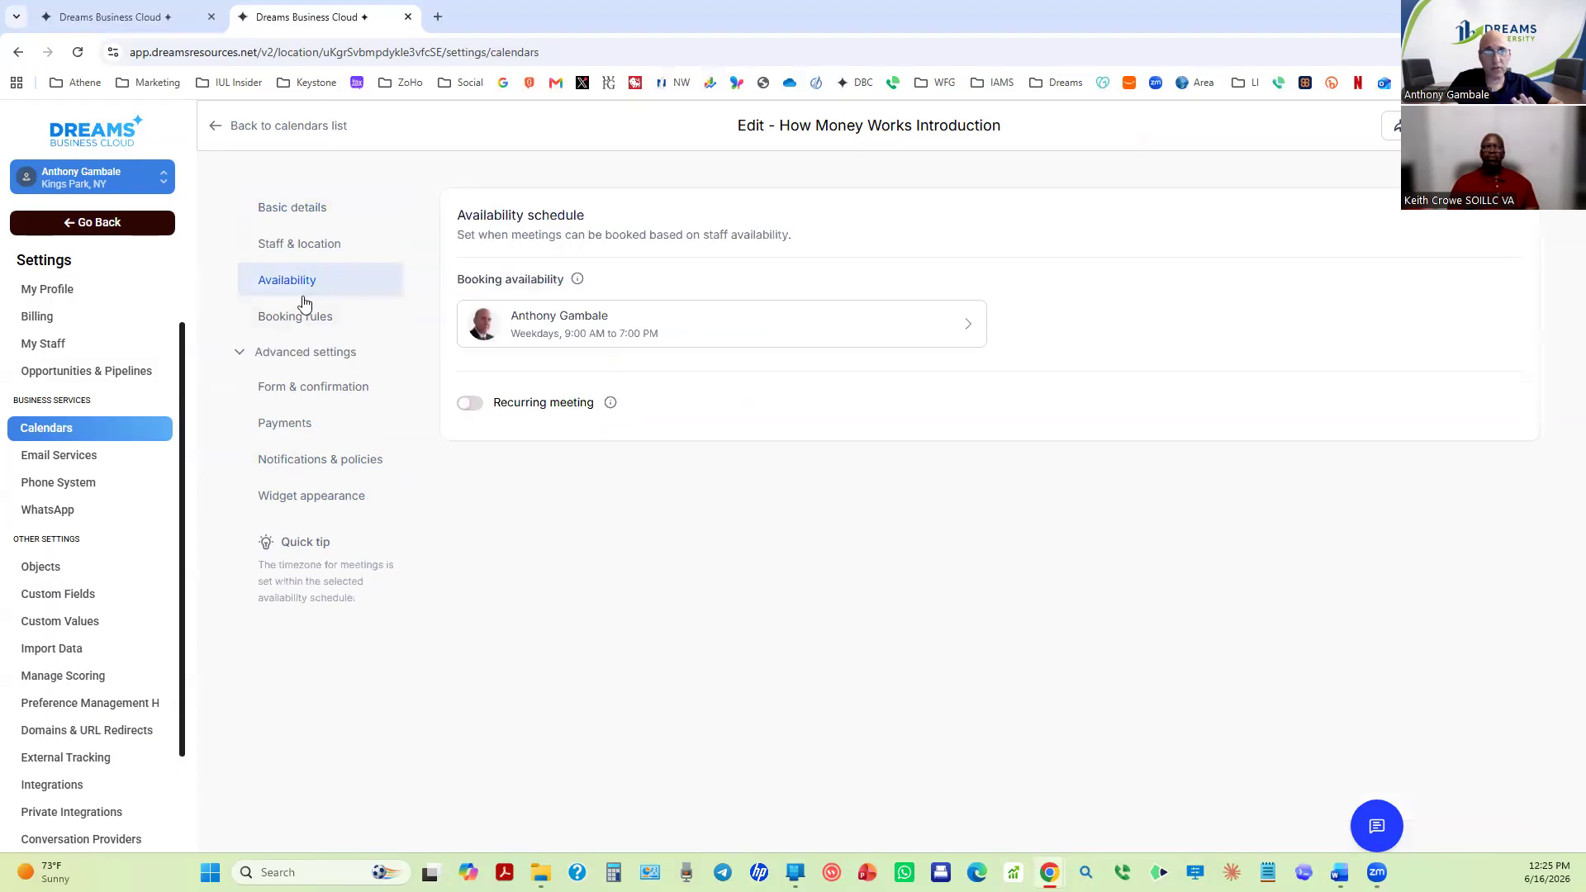
click(212, 126)
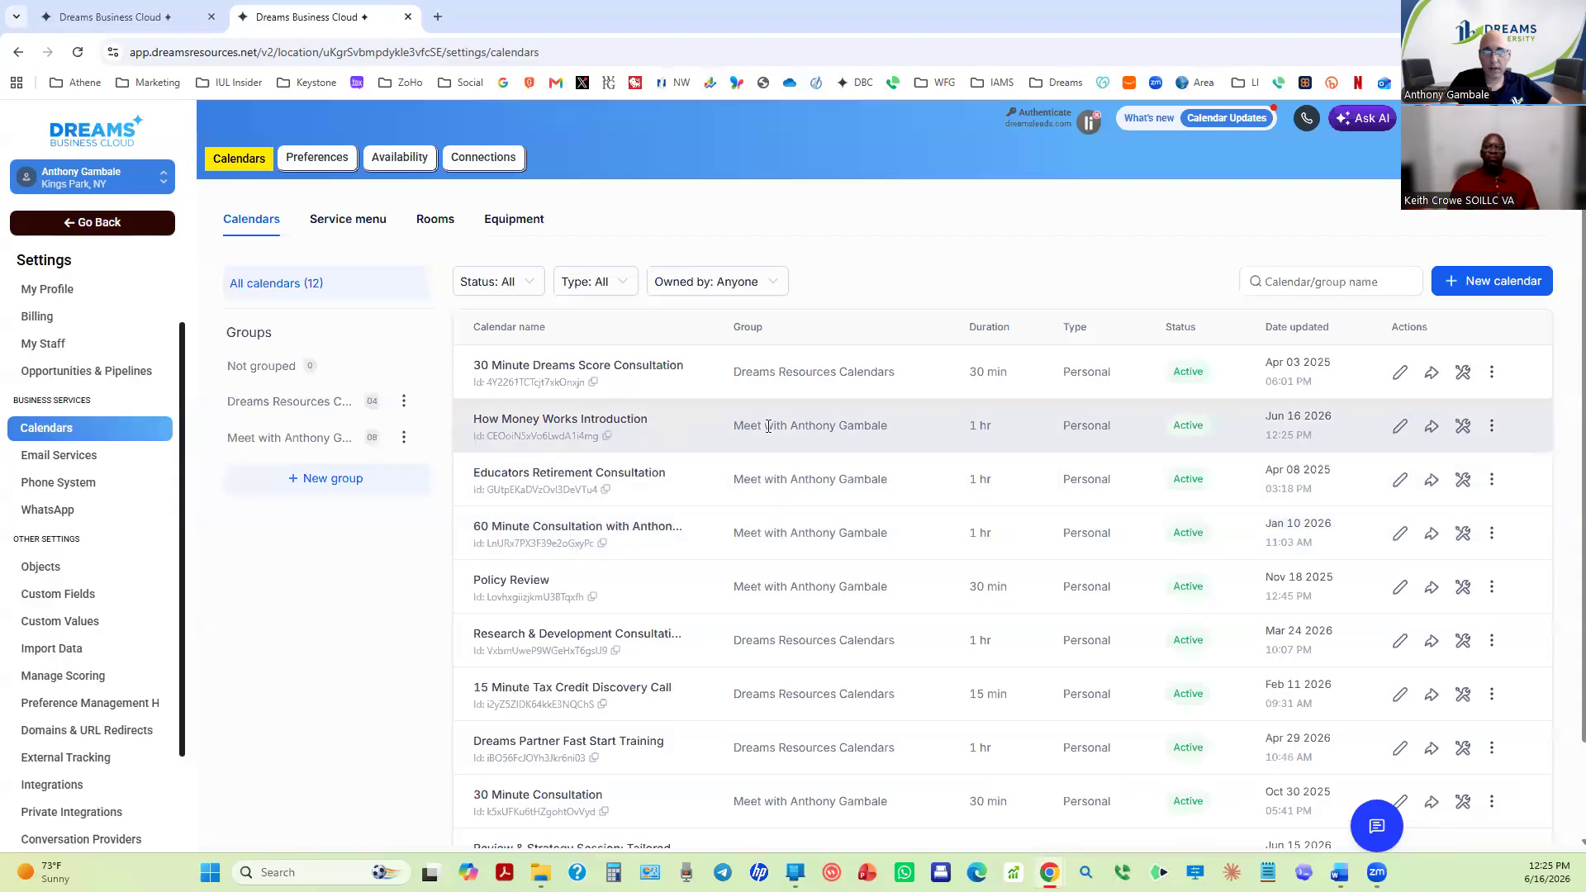
View the sharing links and embed code of the How Money Works Introduction calendar, select the code, and close the sharing options.
click(1434, 429)
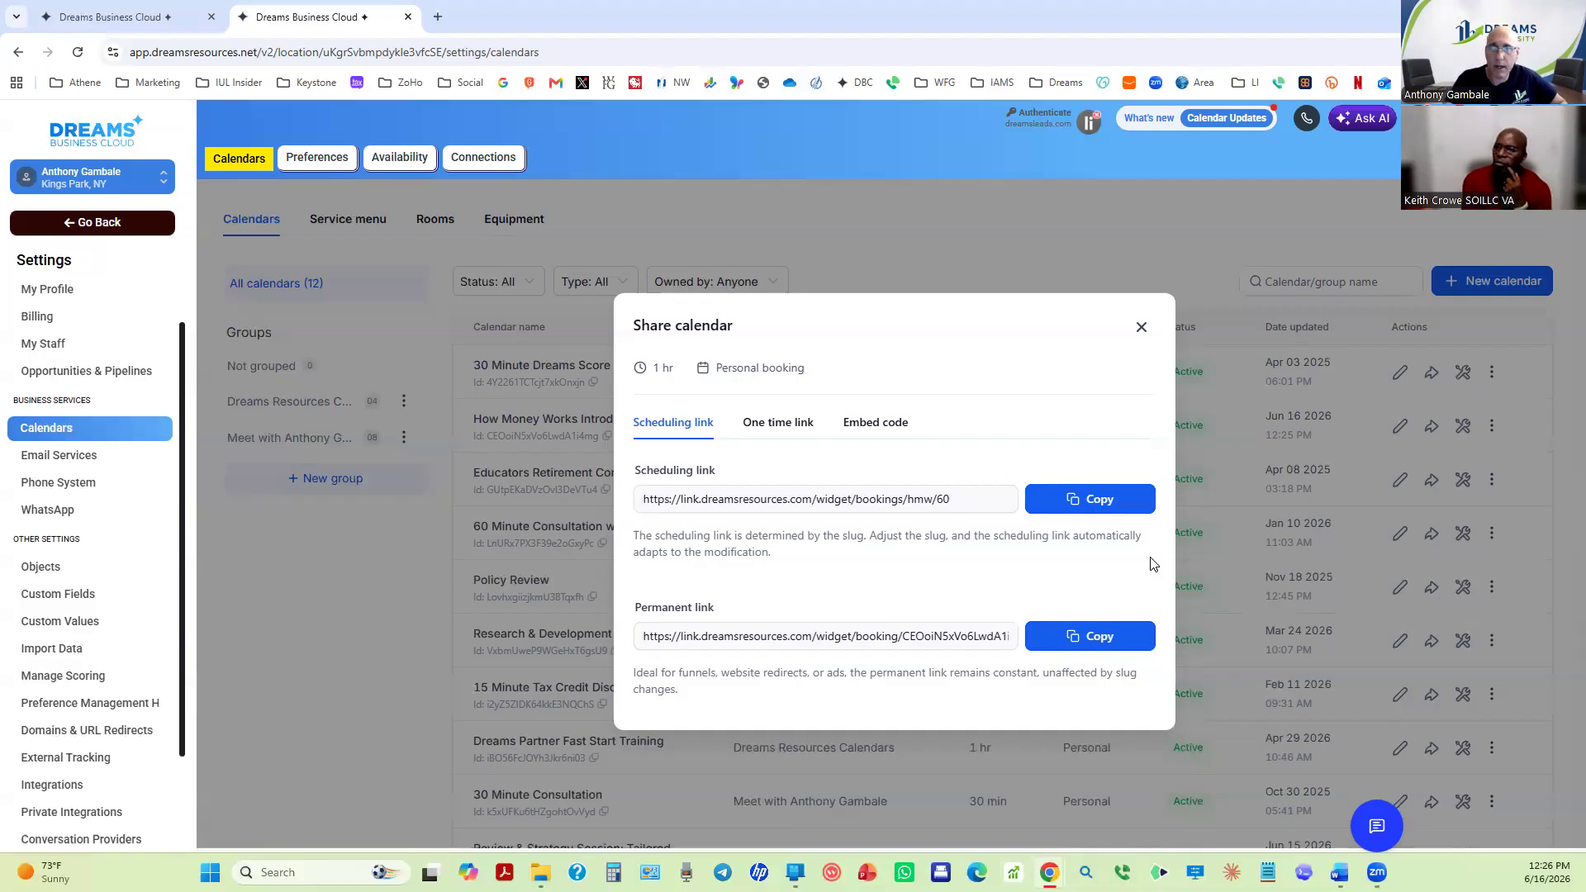
click(864, 423)
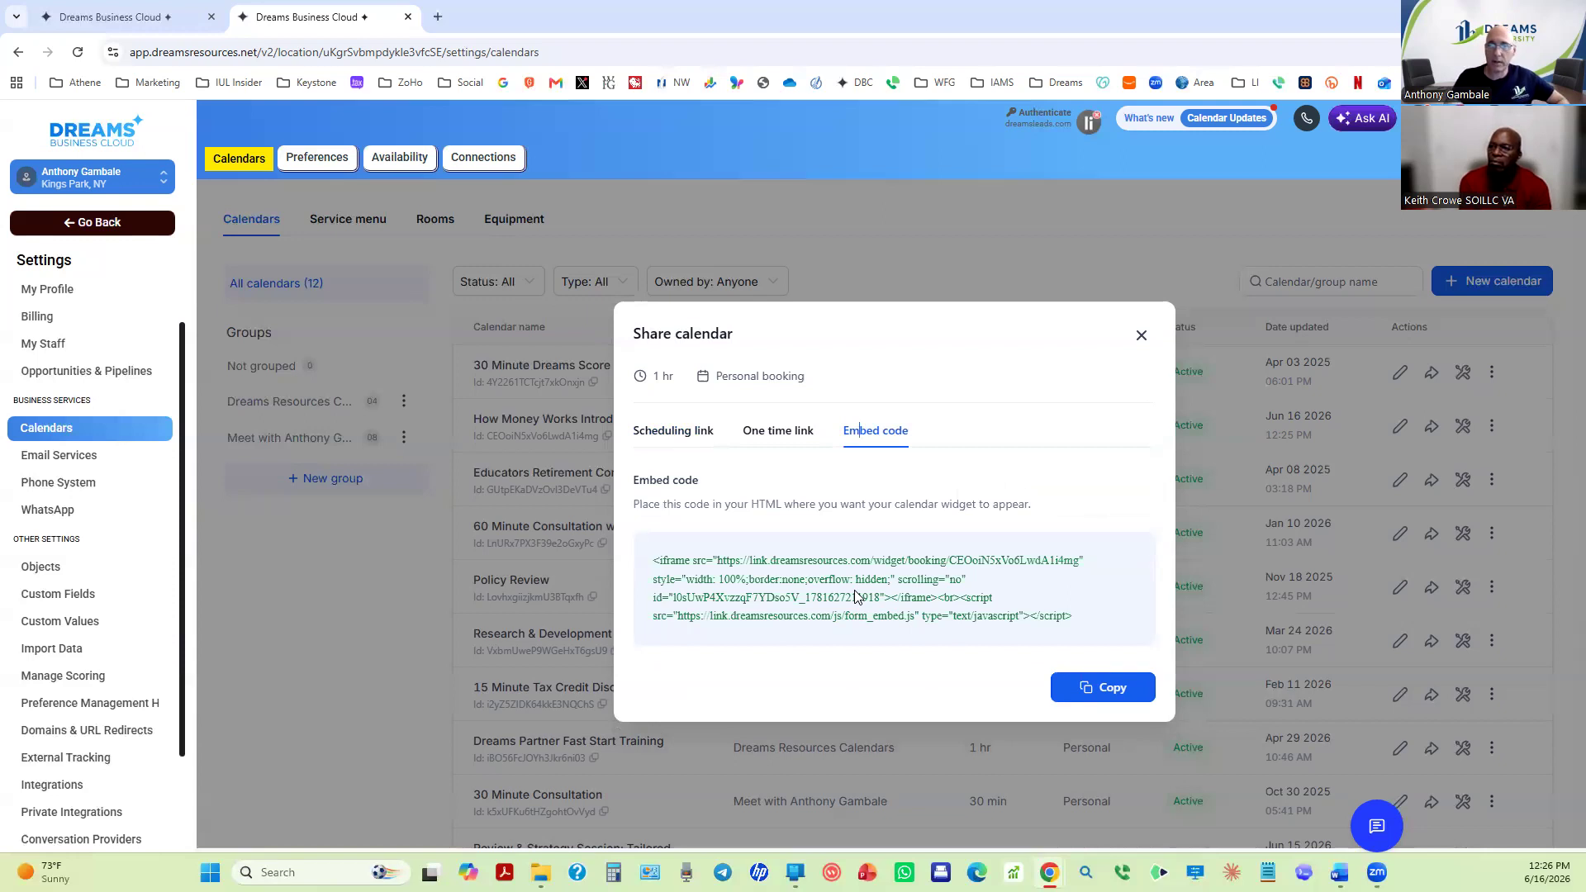
double_click(855, 593)
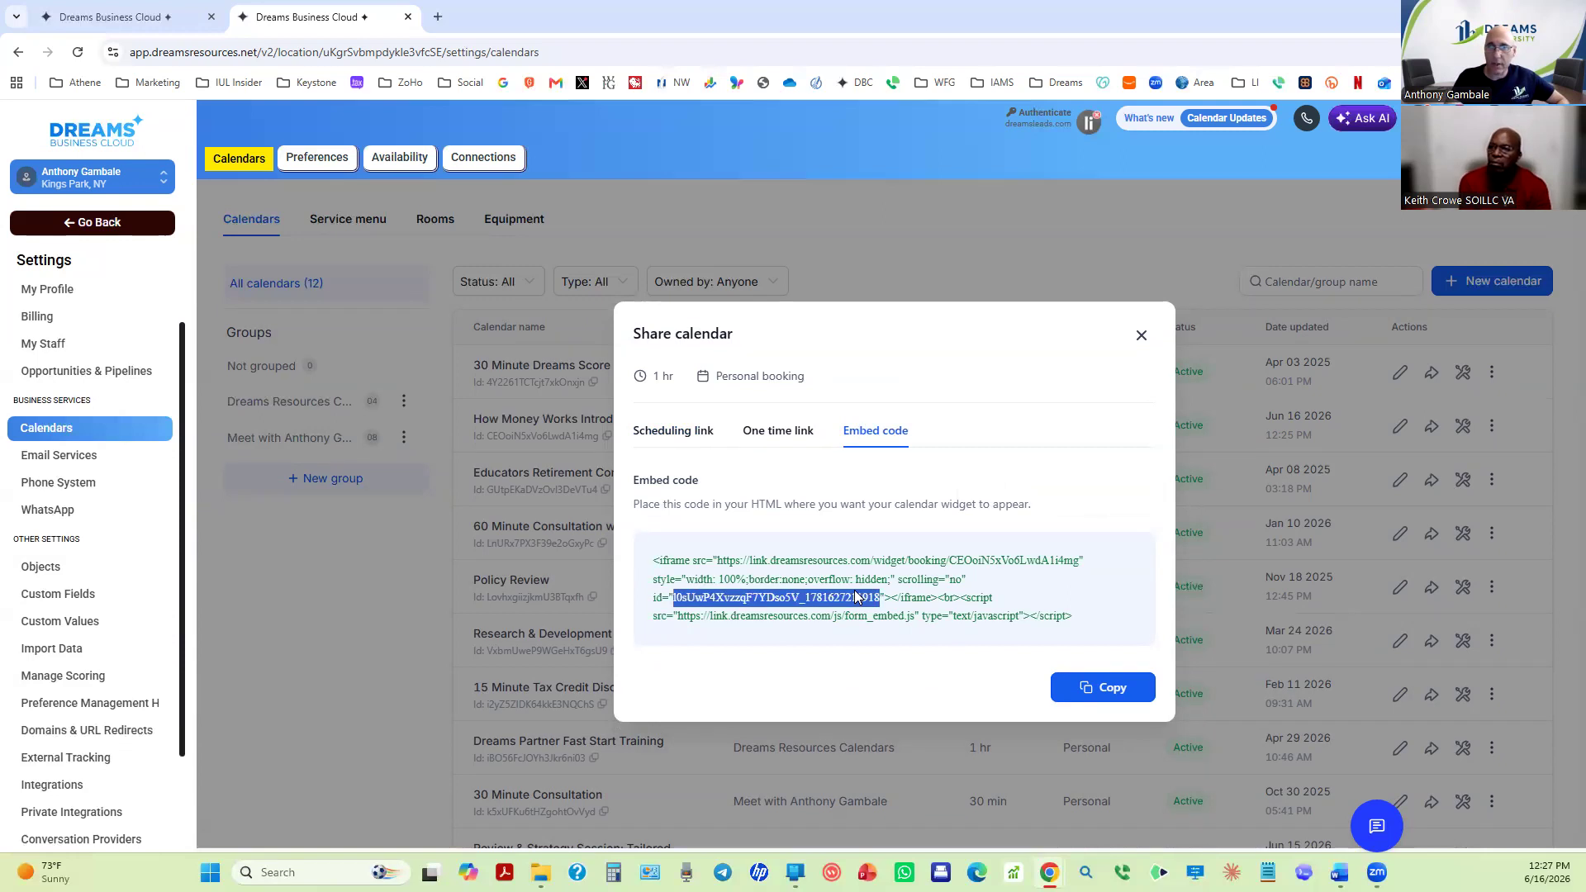
triple_click(855, 596)
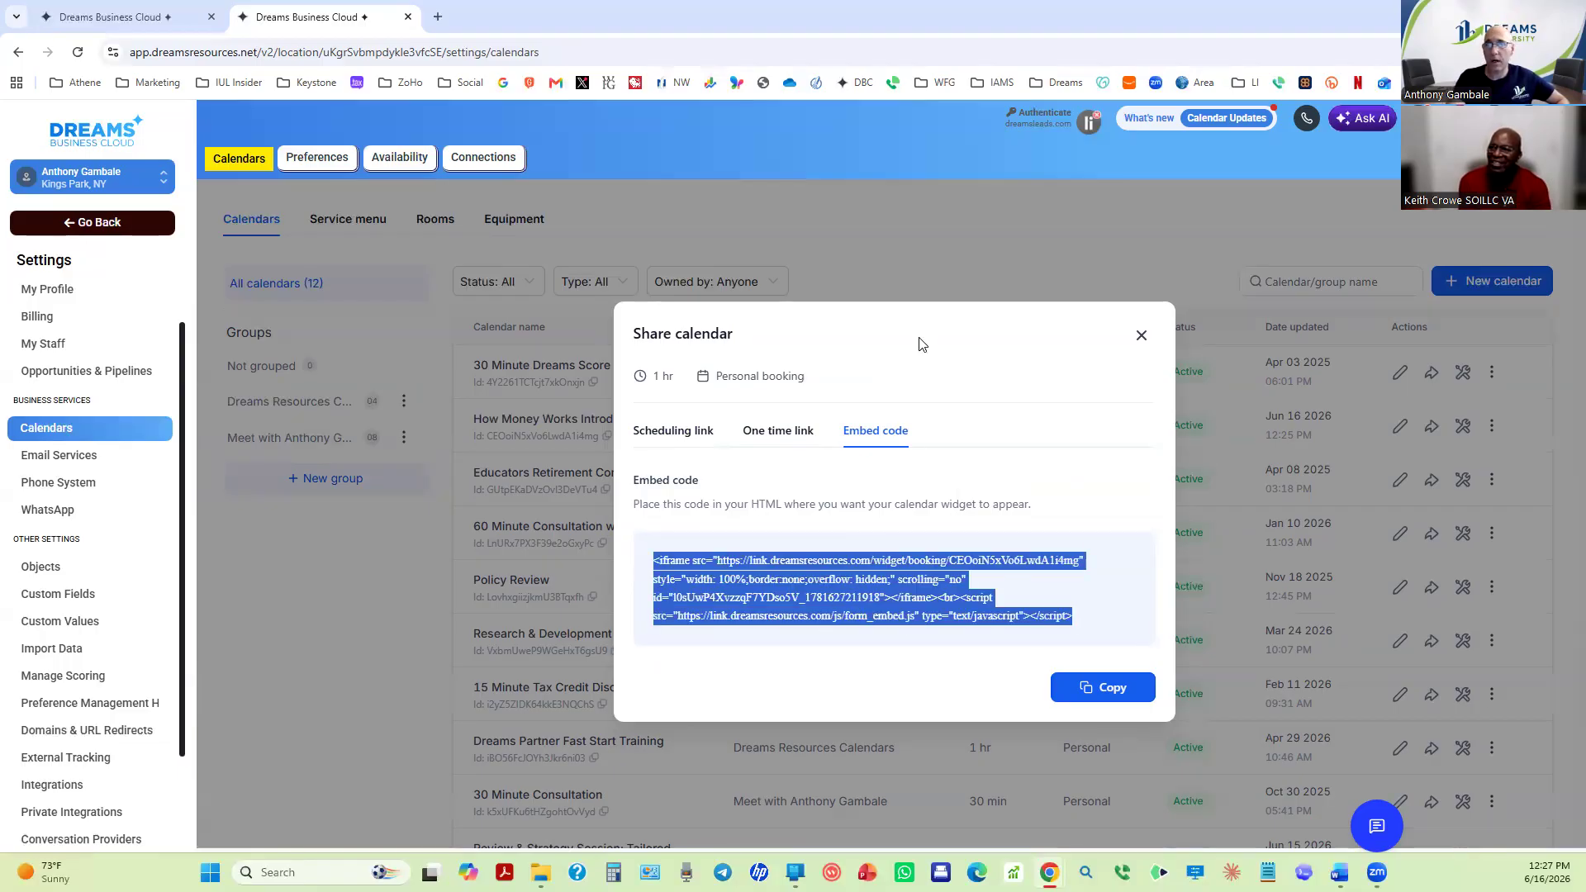
click(954, 572)
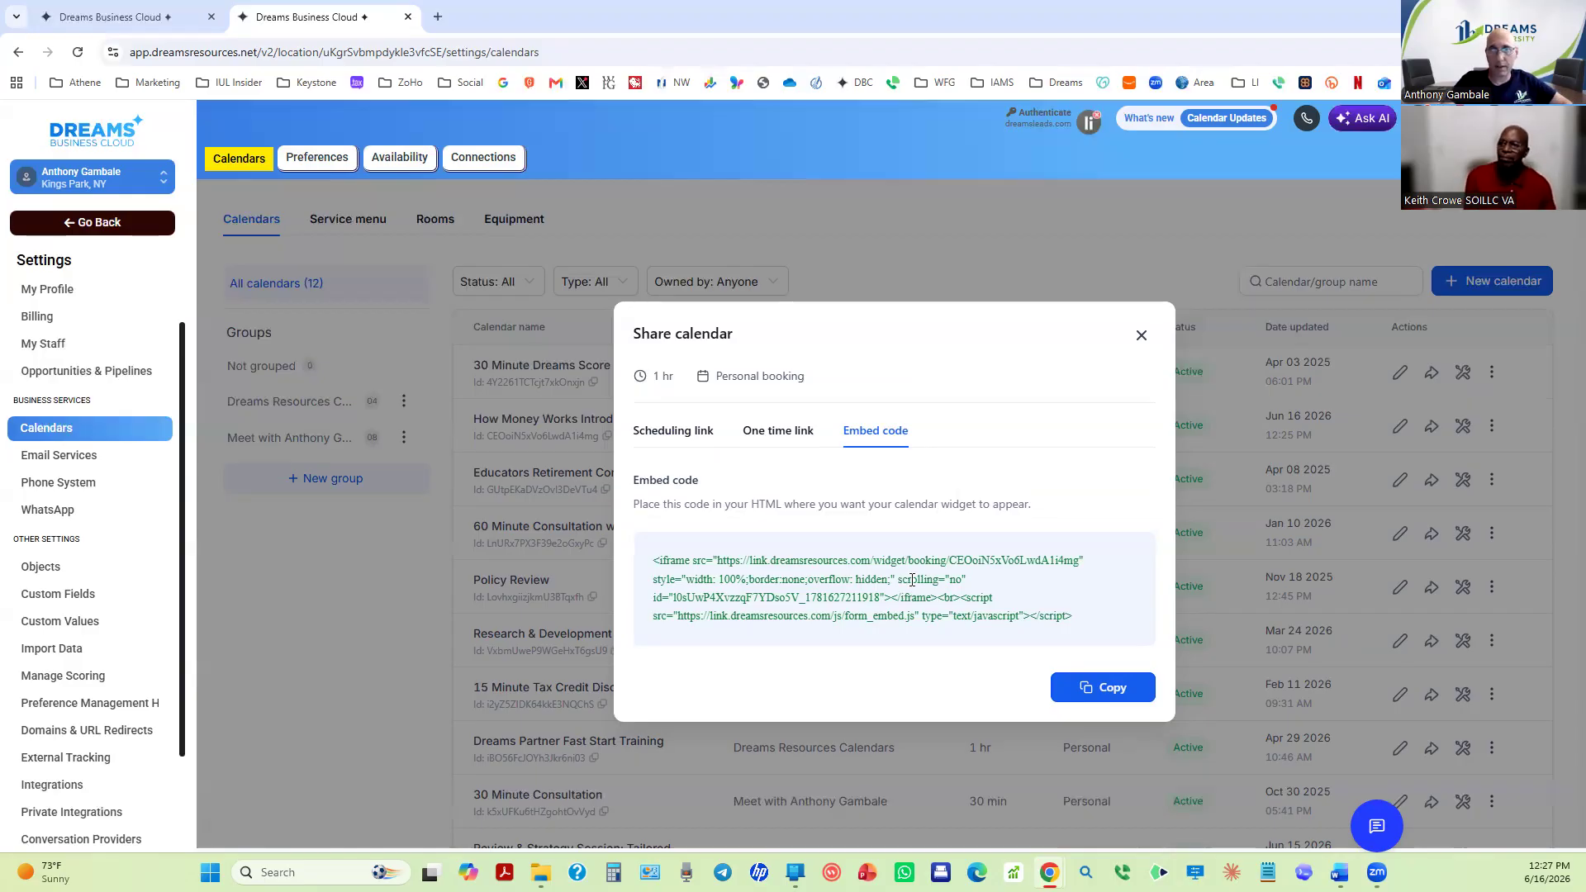
click(1141, 334)
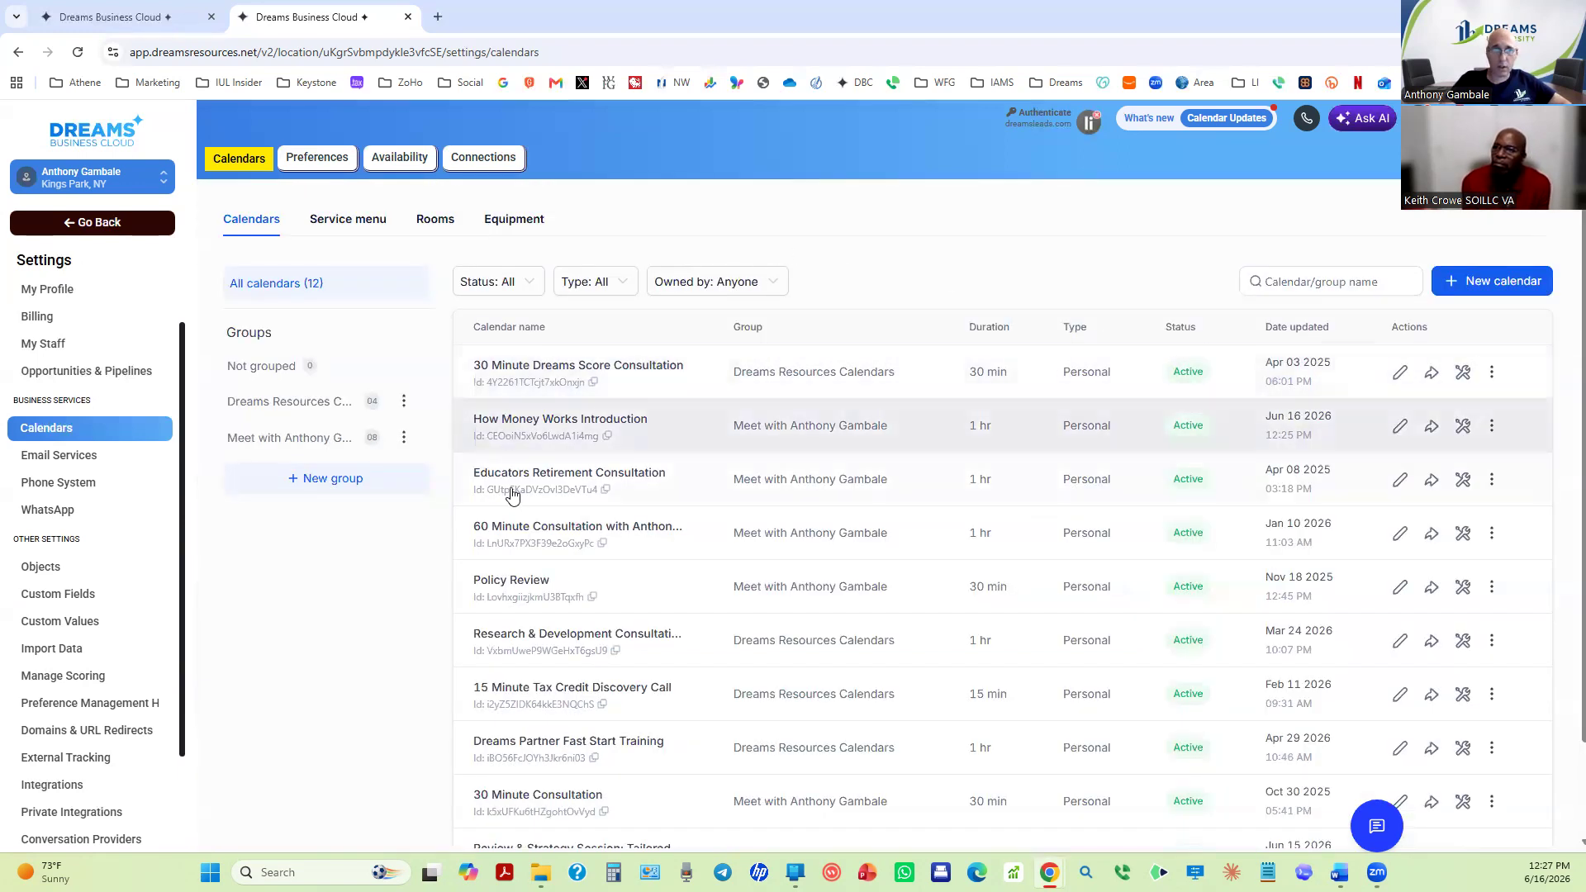
Browse the second page of the calendars list and view each calendar group, including the ungrouped calendars.
scroll(508, 549, down, 2)
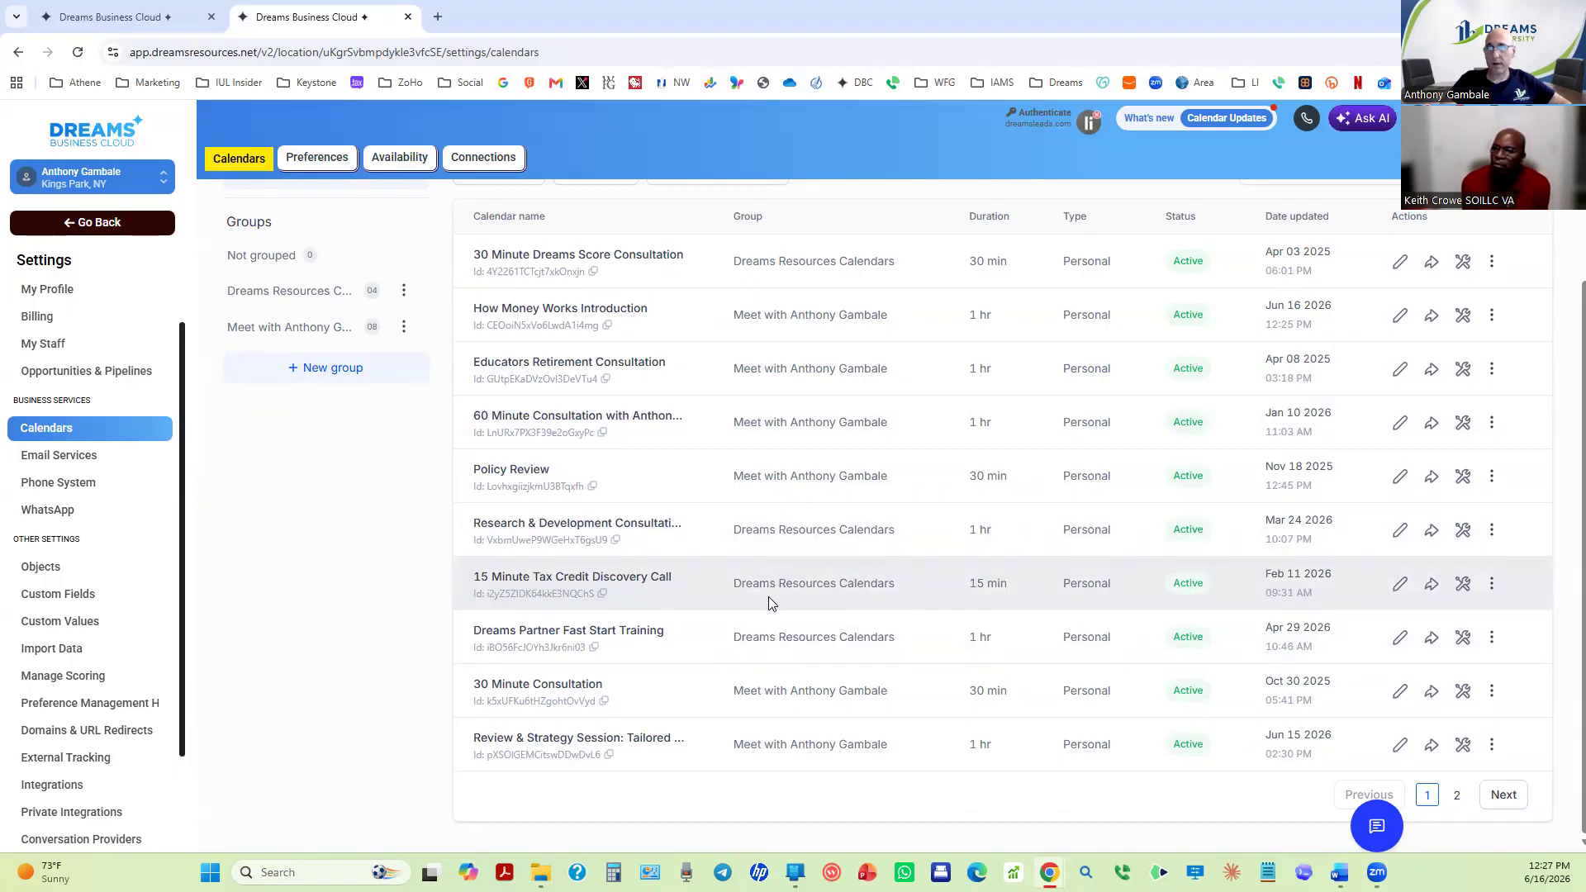
click(1458, 794)
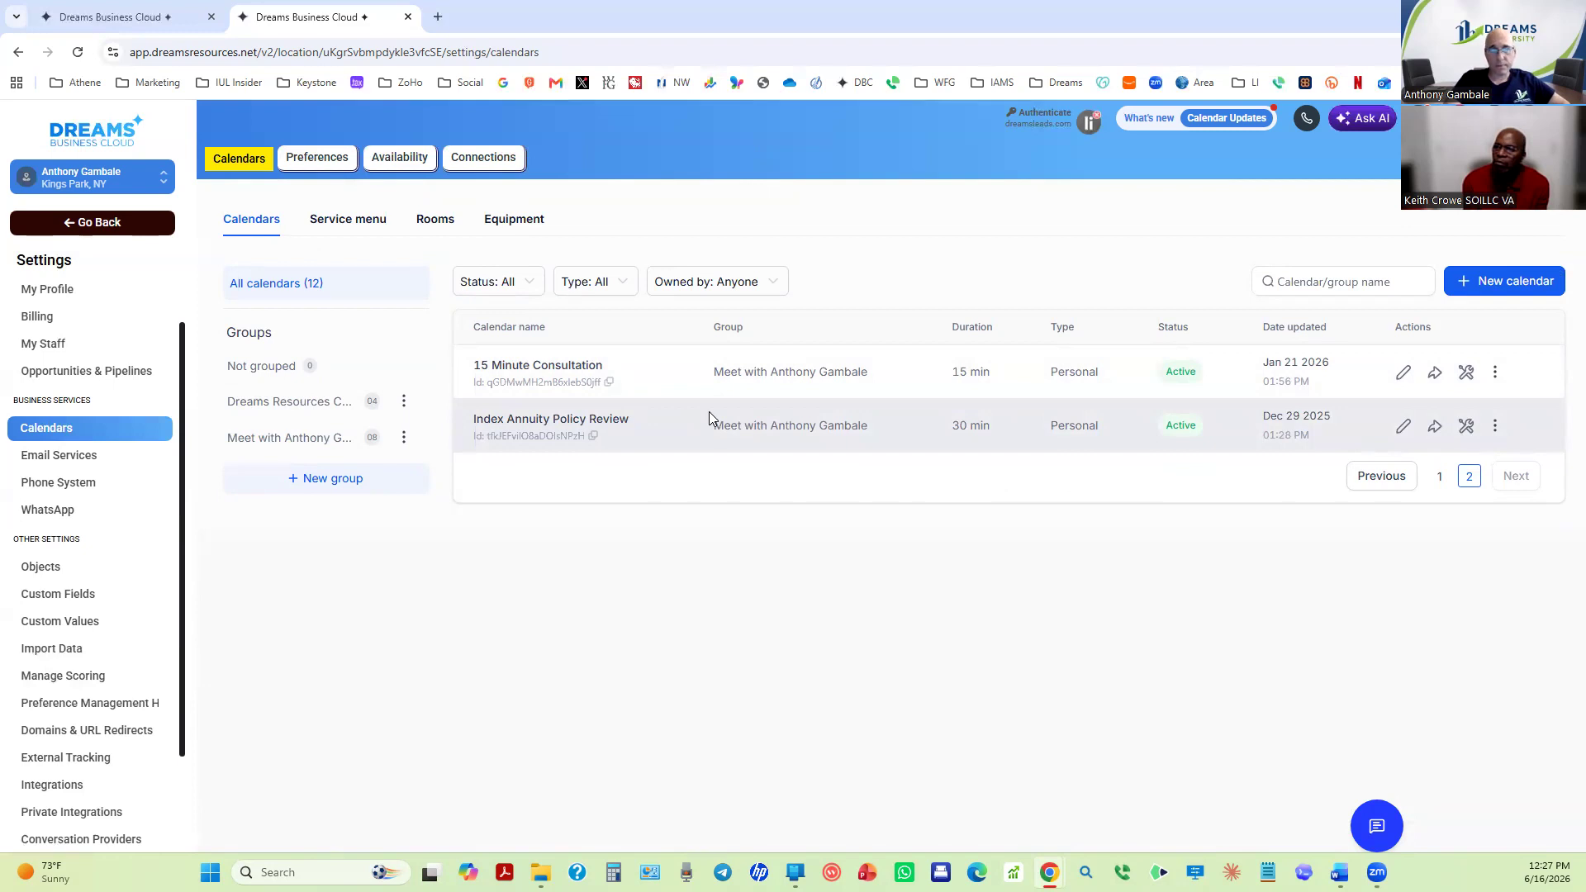
click(258, 442)
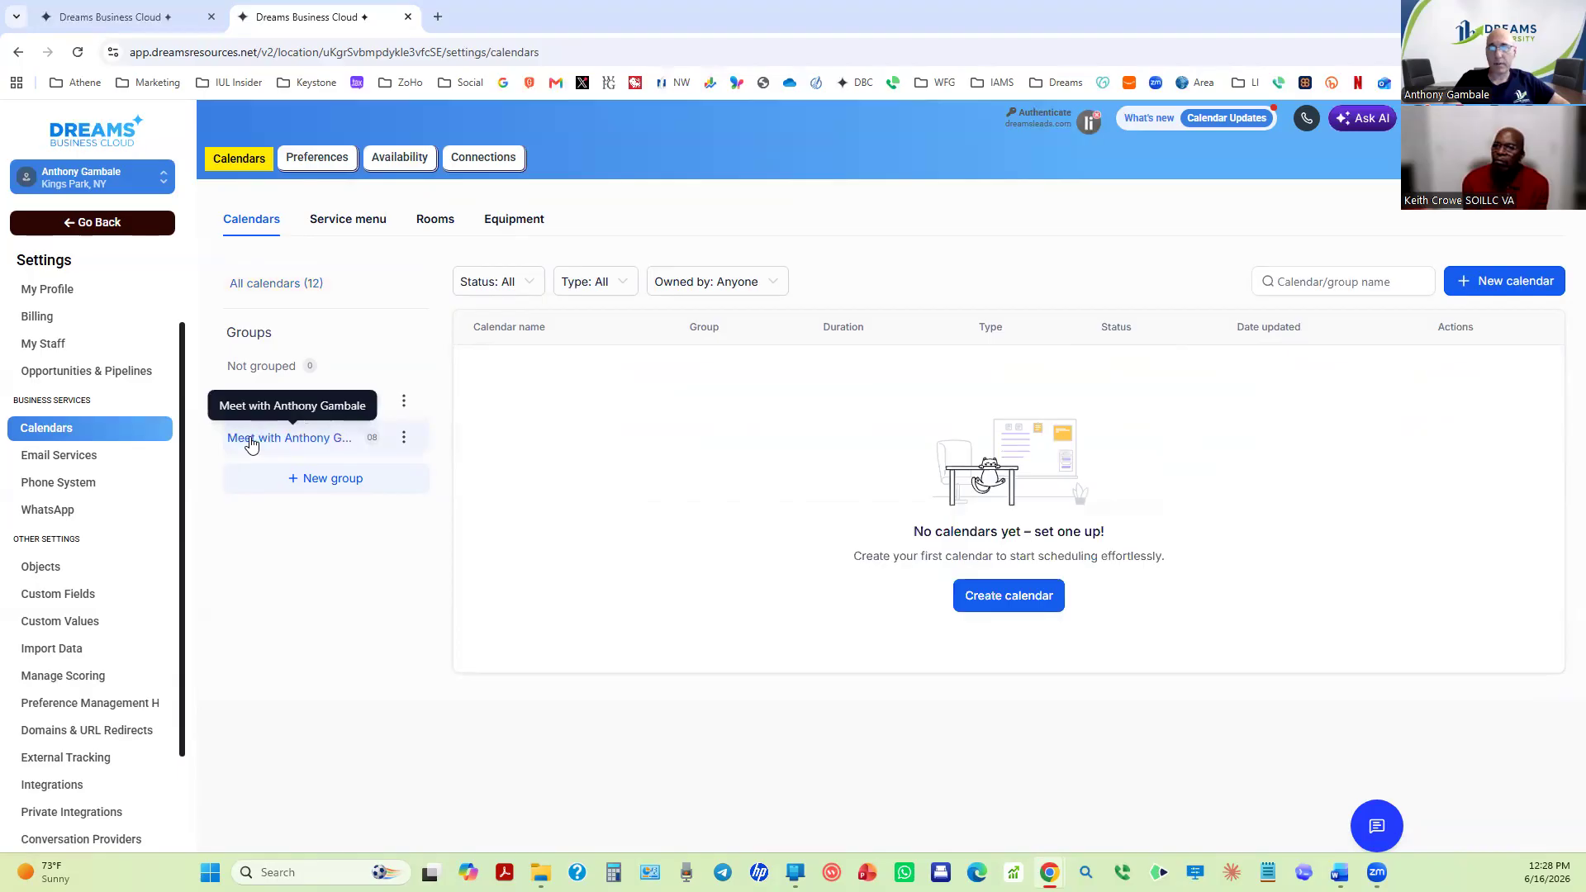
click(274, 408)
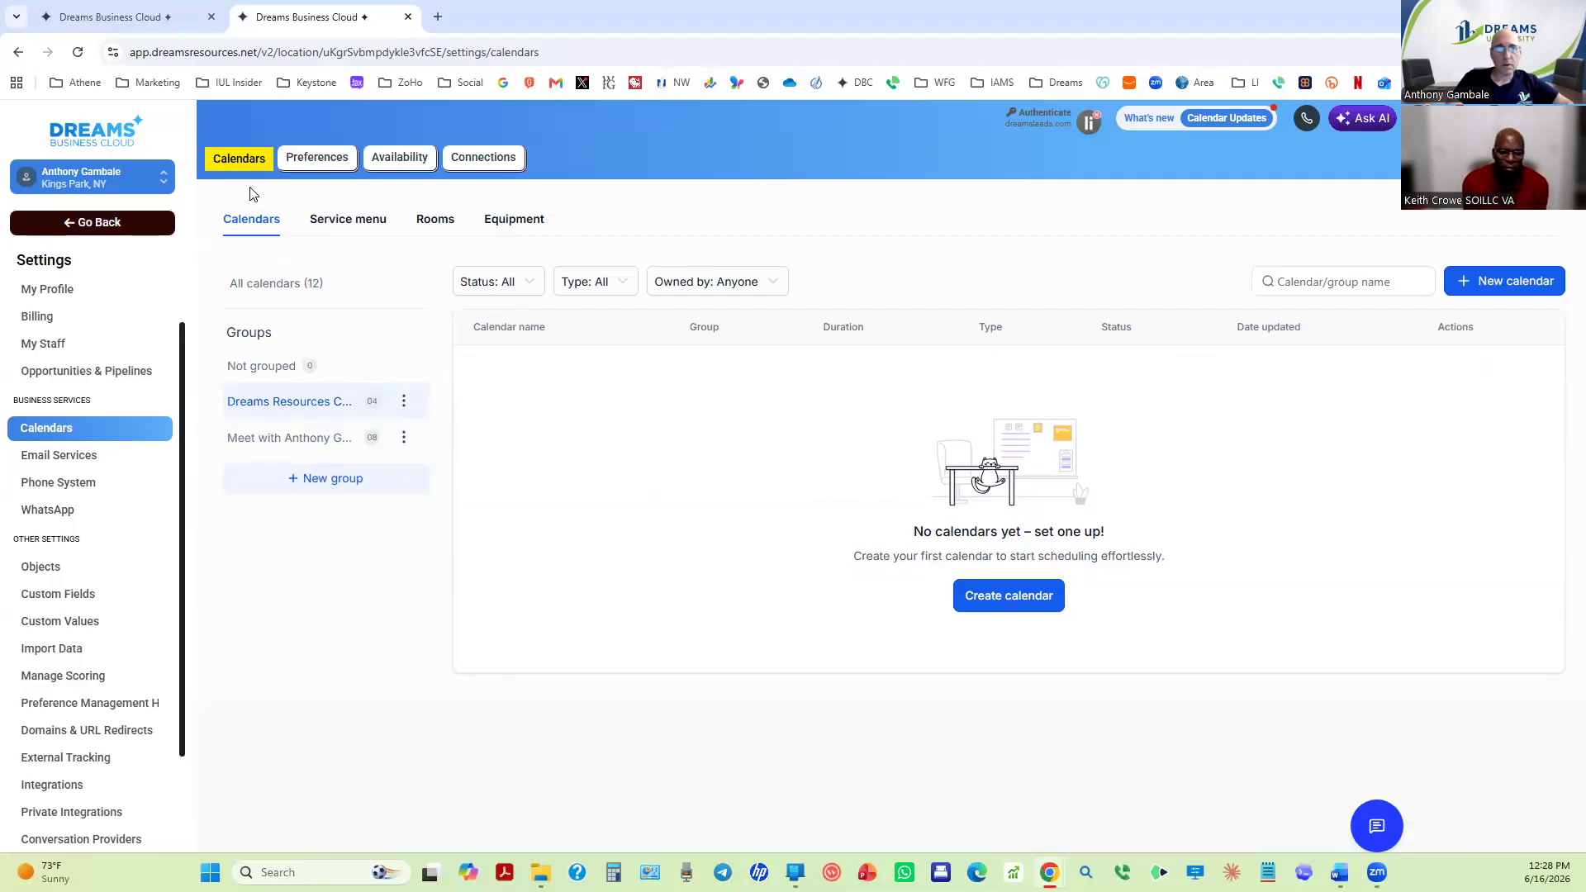
click(270, 374)
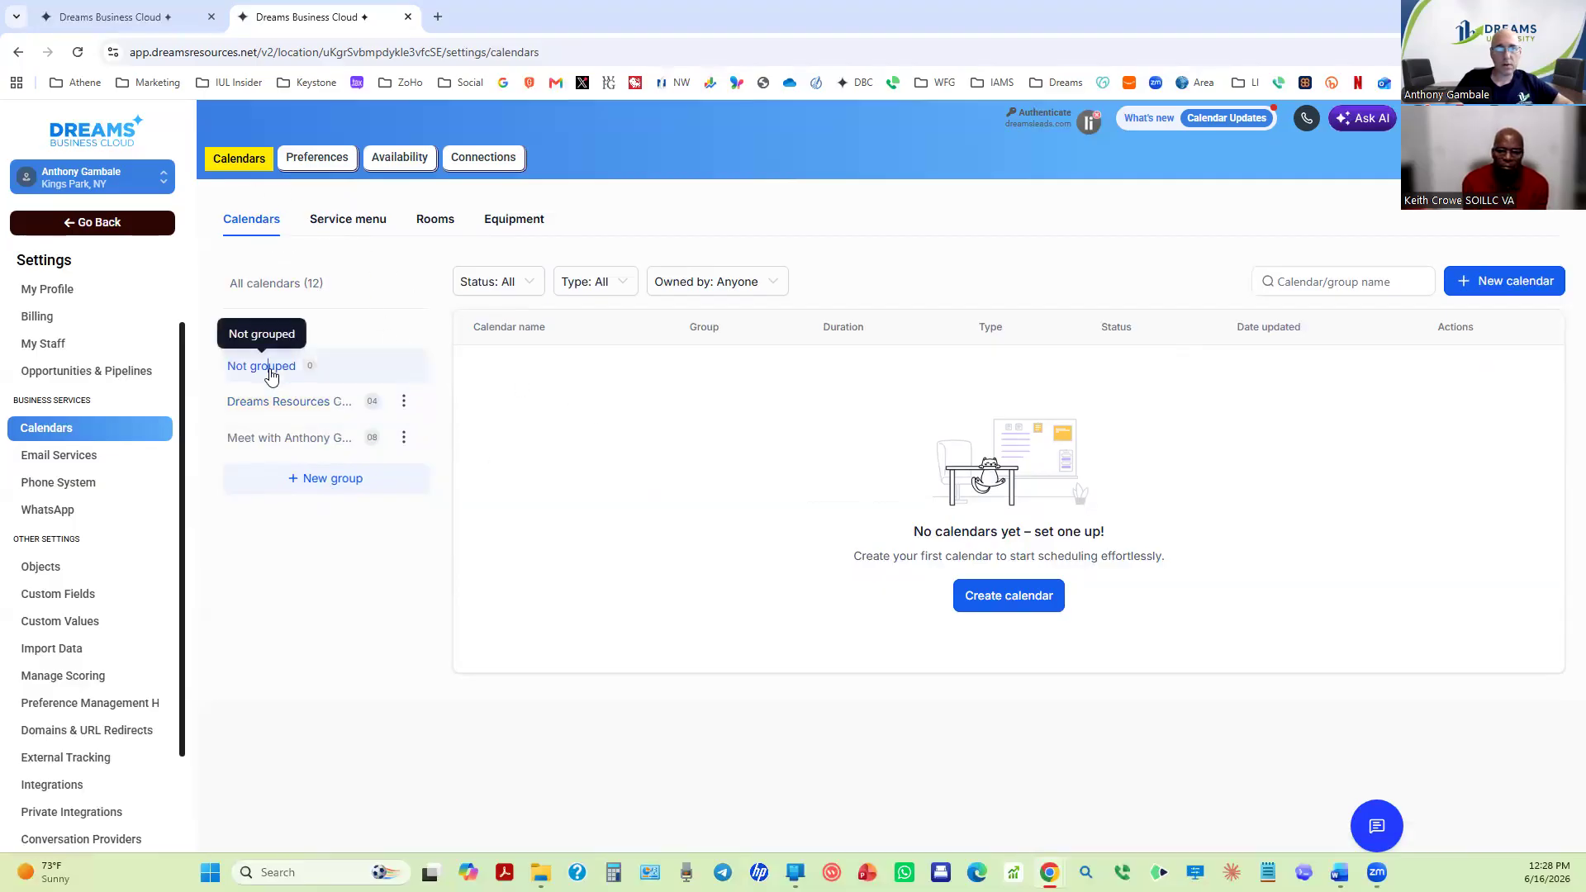
Copy the permanent link of the personal "Meet with" calendar group and open it in a new browser tab.
click(404, 442)
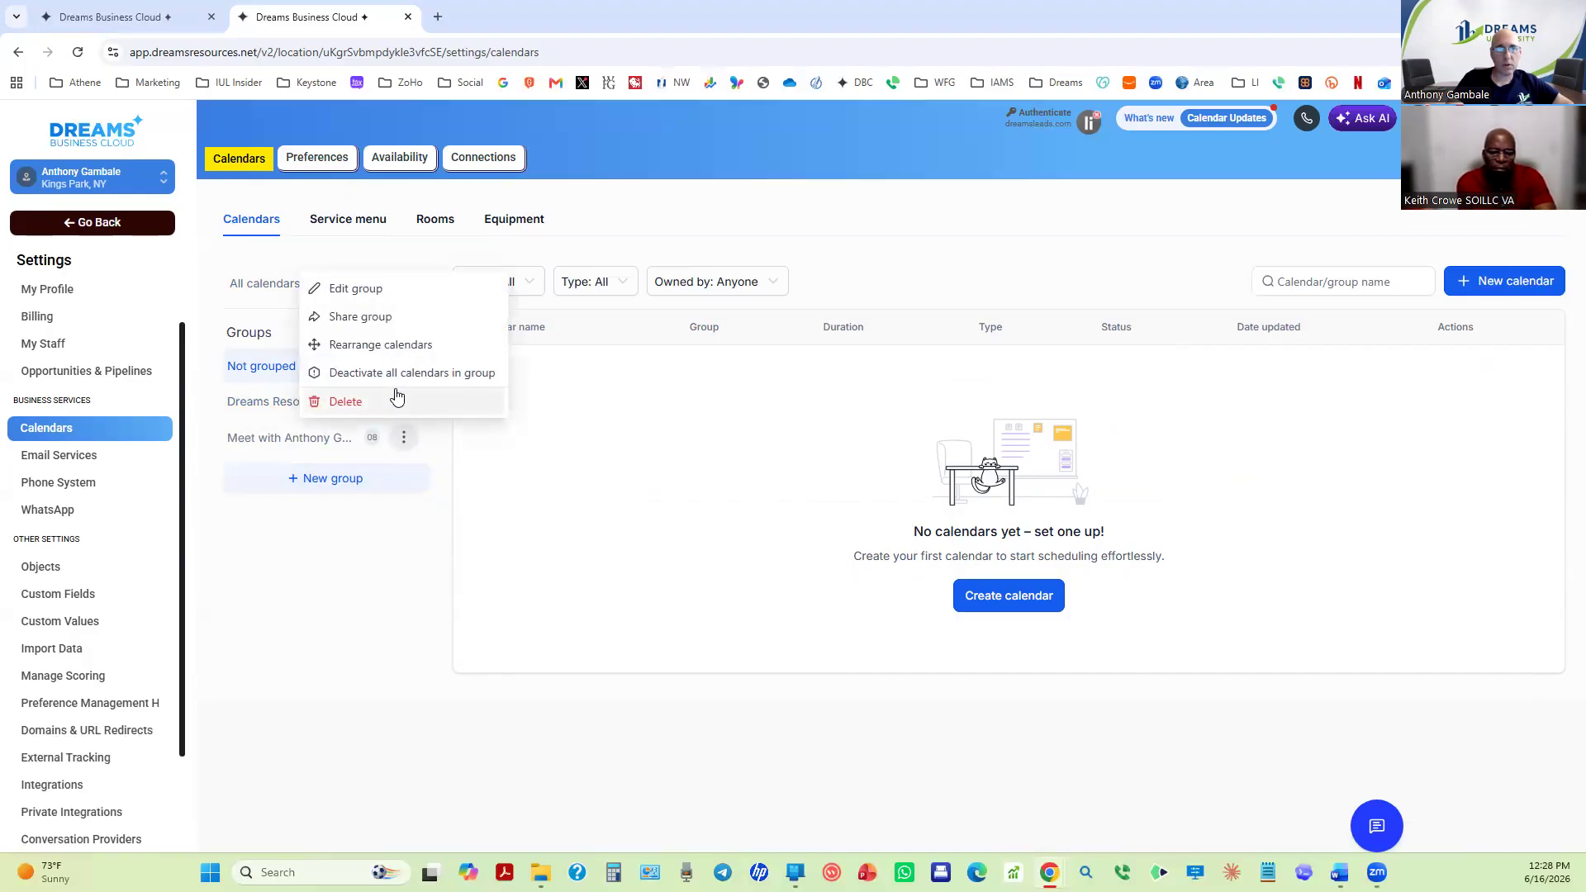
click(372, 319)
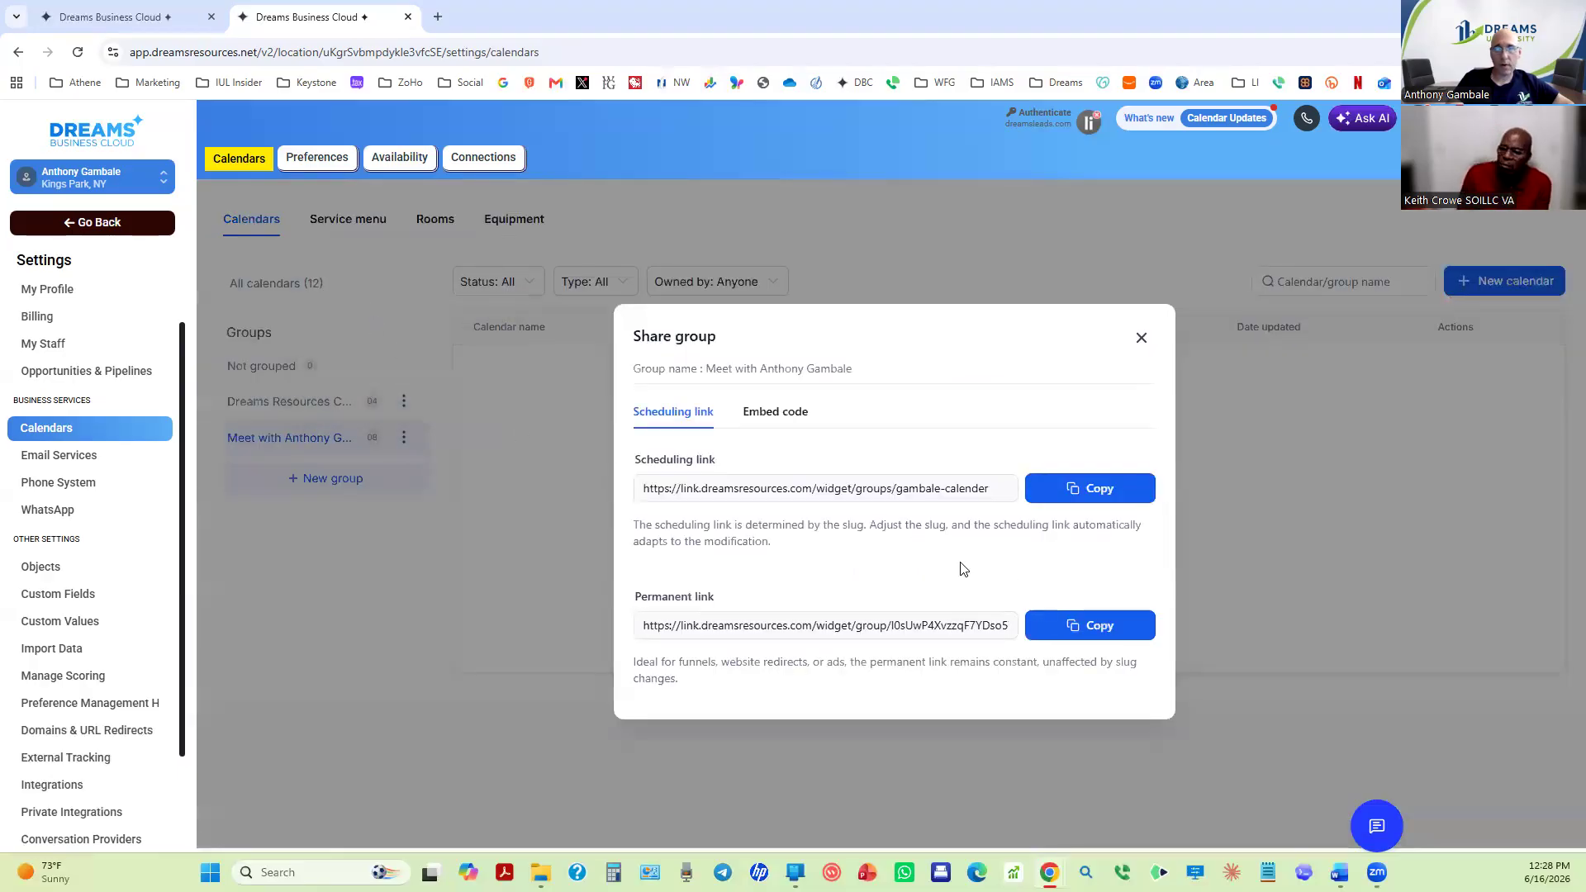
click(1098, 626)
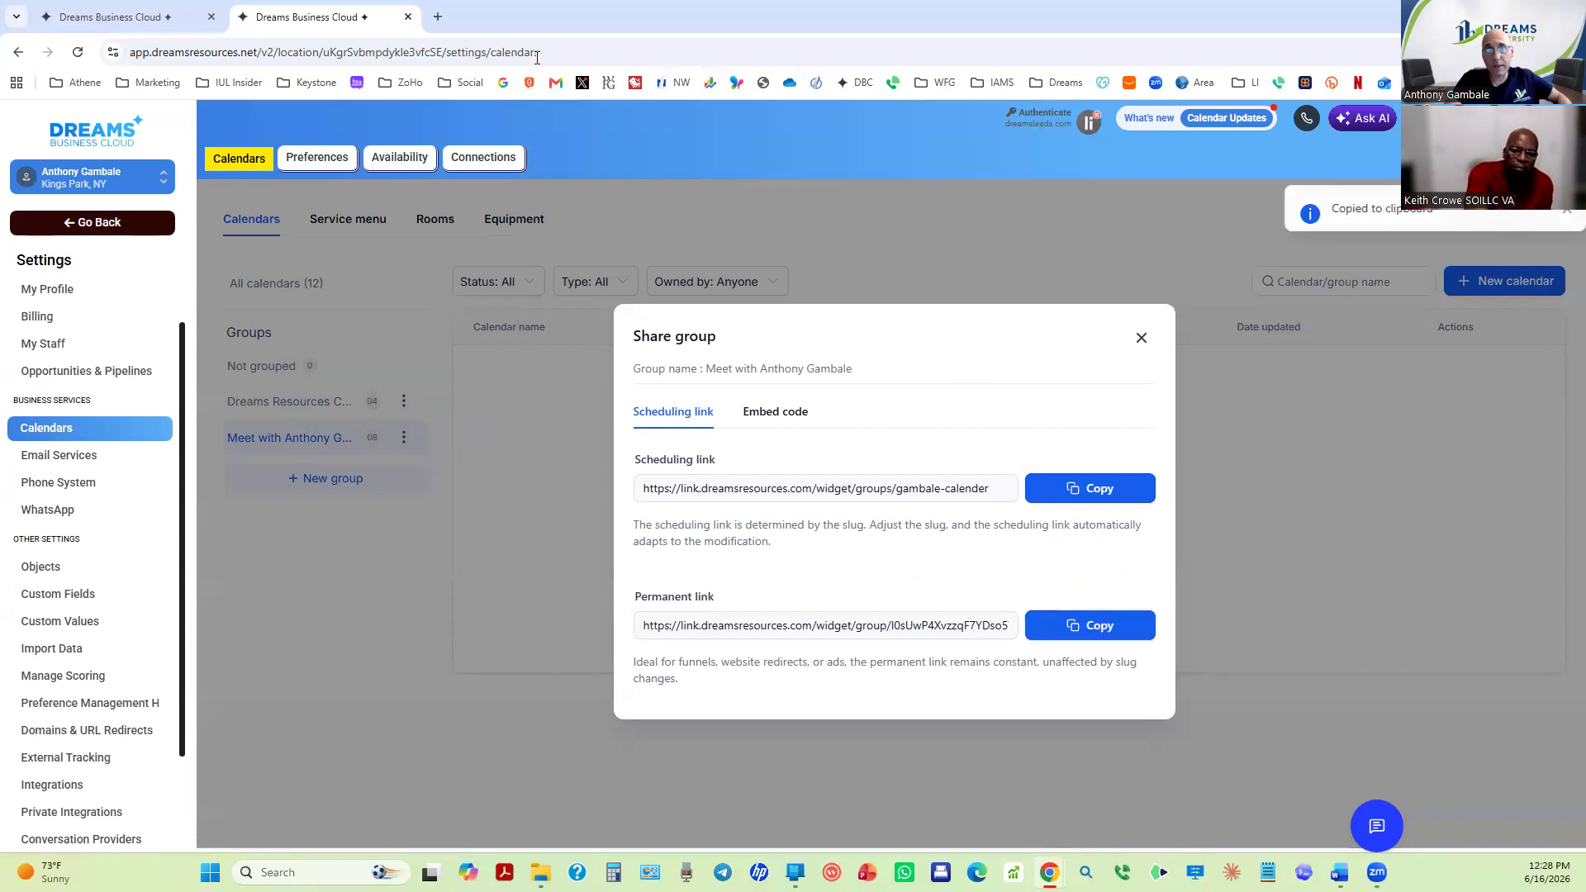
click(438, 17)
click(446, 52)
key(ctrl+v)
key(Return)
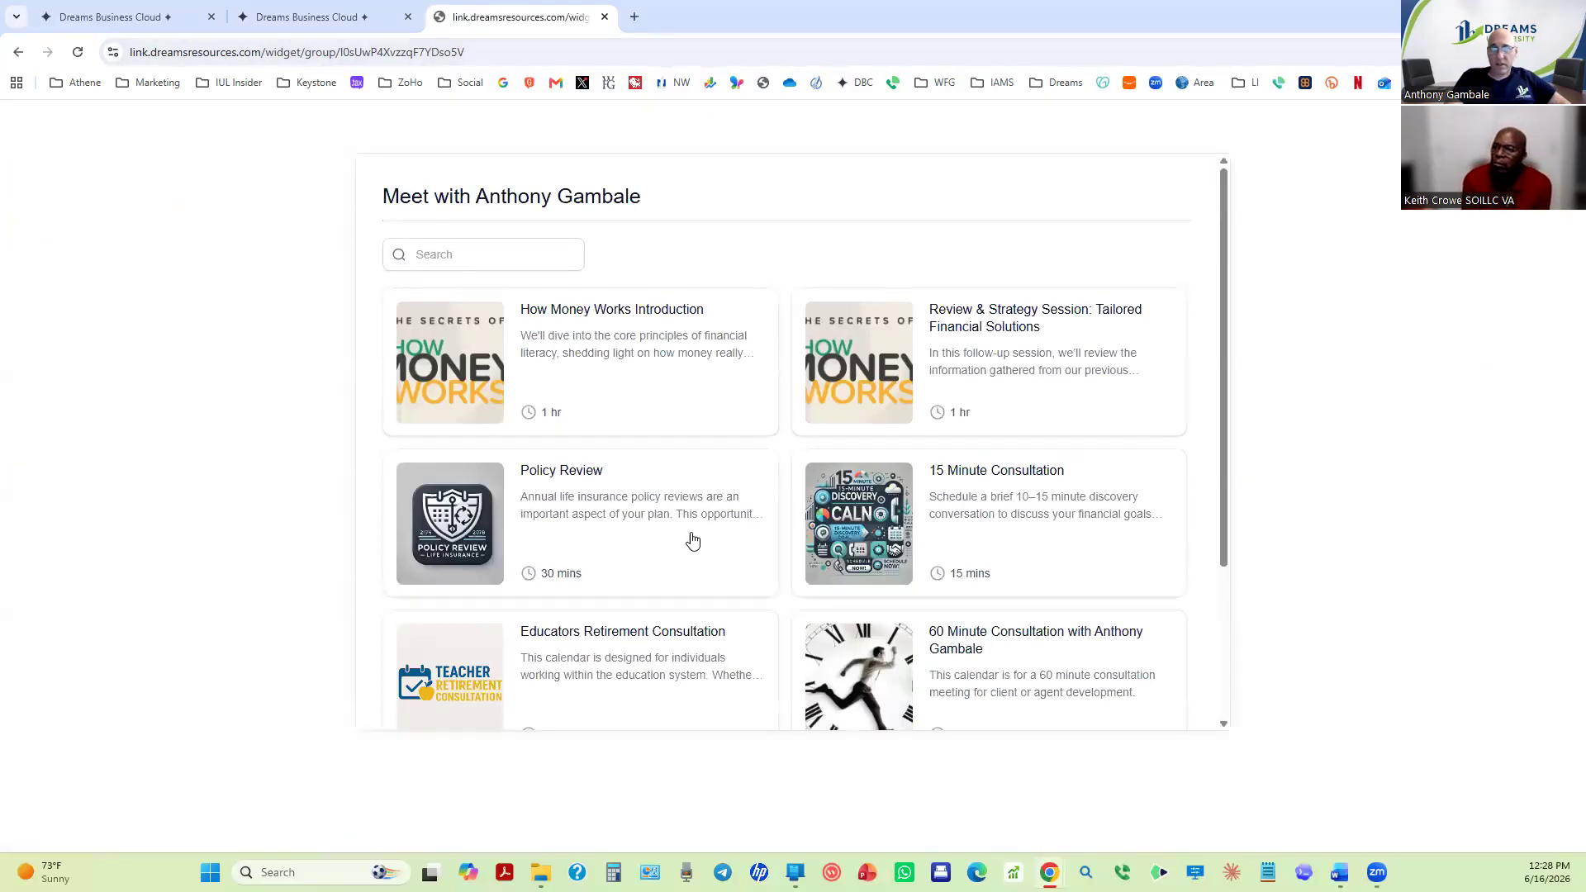
Look through all the calendars offered on the "Meet with" group's booking page, including their descriptions and durations.
scroll(627, 597, down, 3)
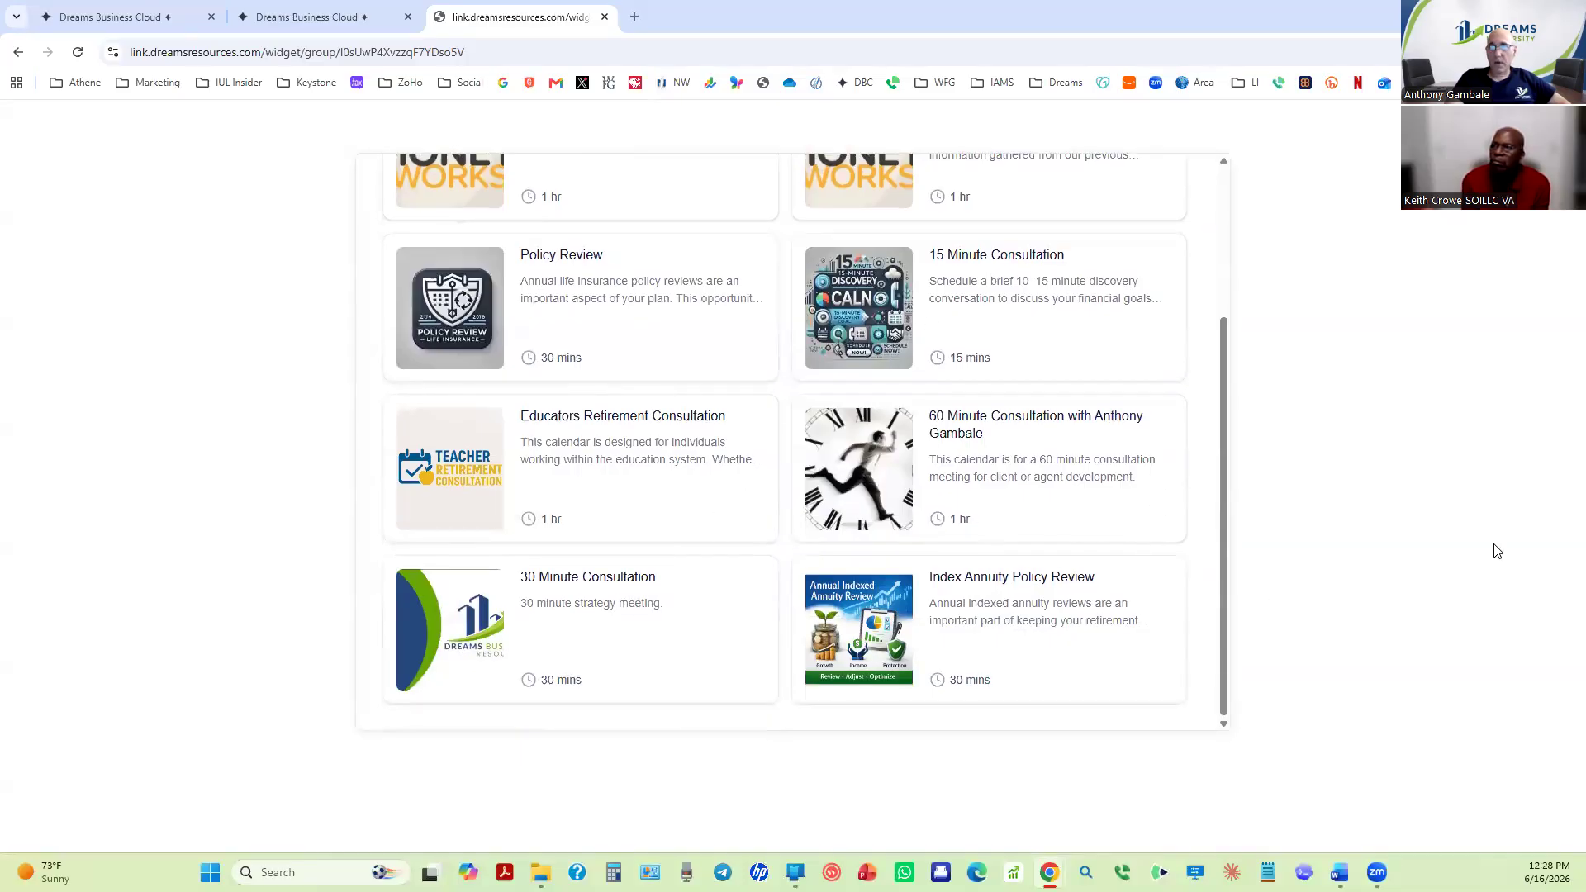
scroll(1019, 577, up, 3)
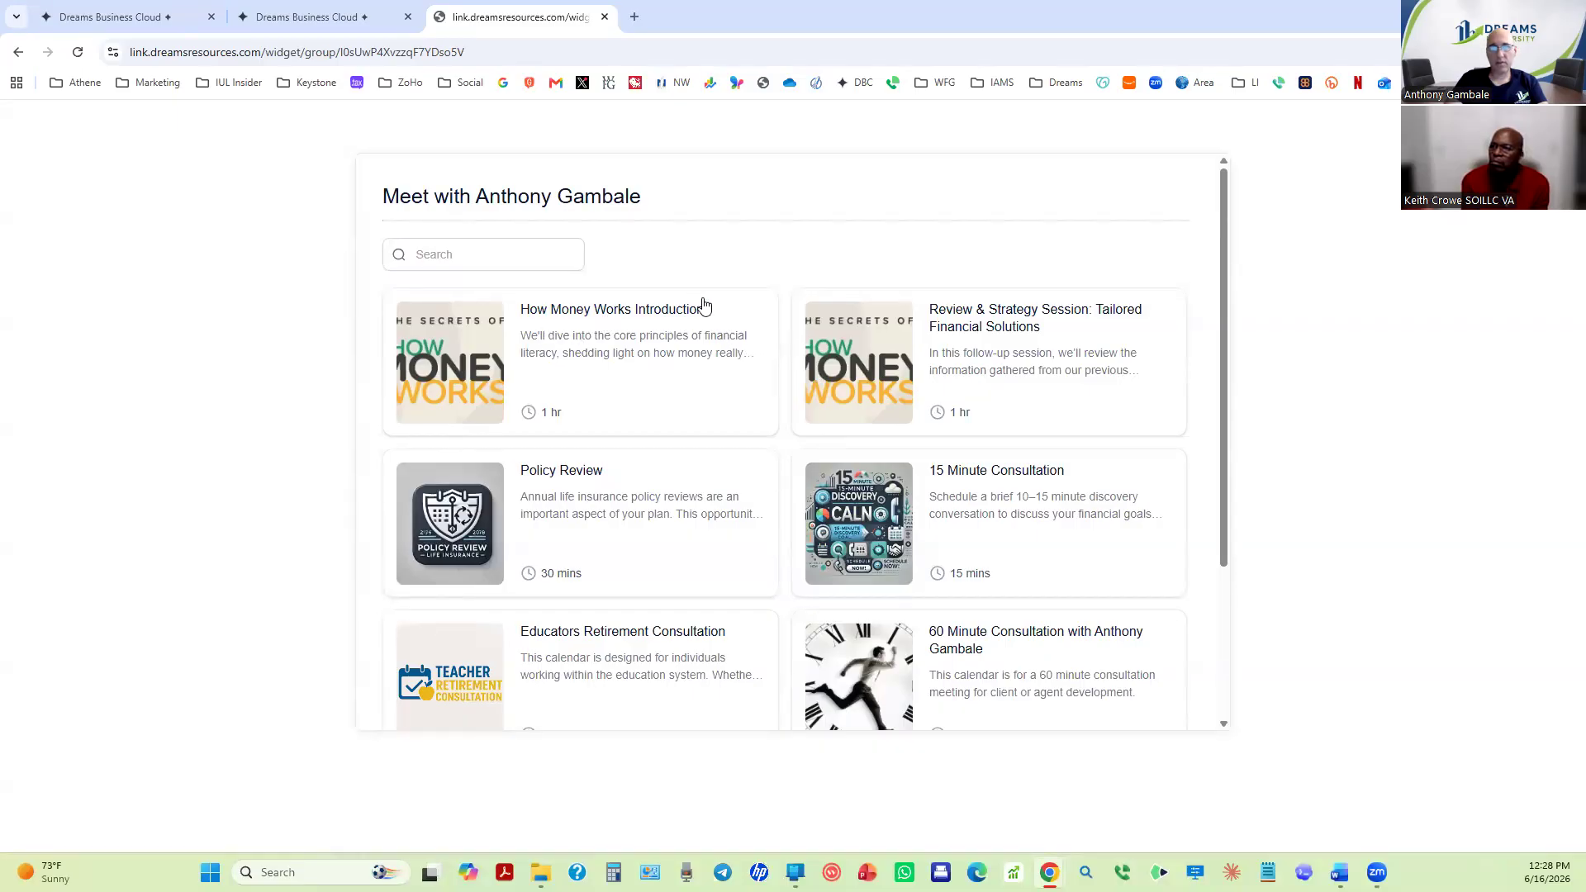
scroll(702, 306, down, 2)
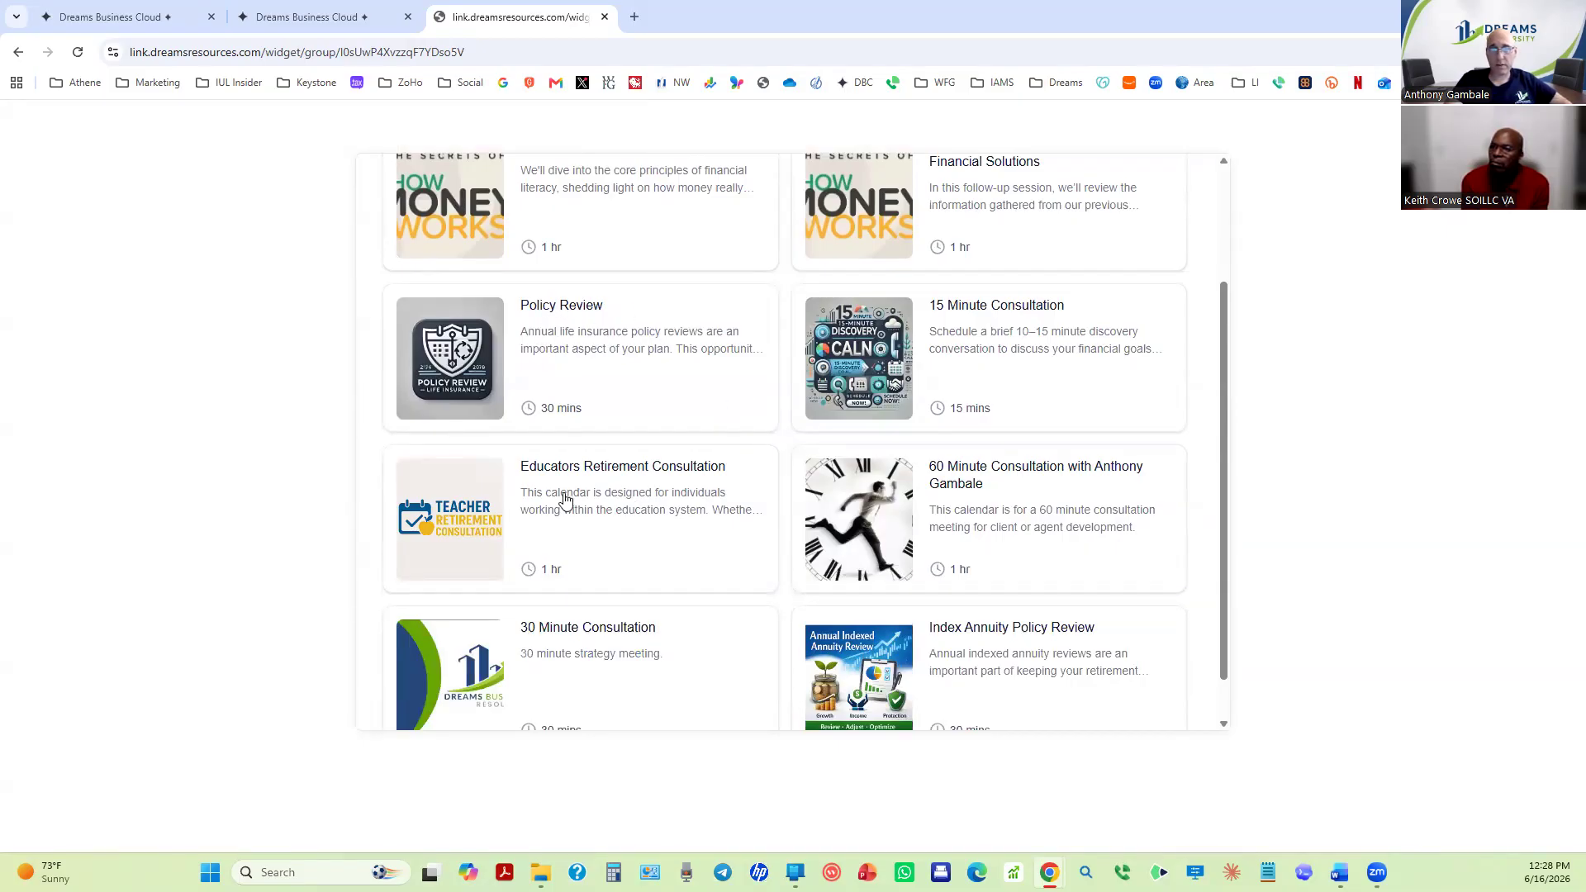
scroll(587, 504, down, 1)
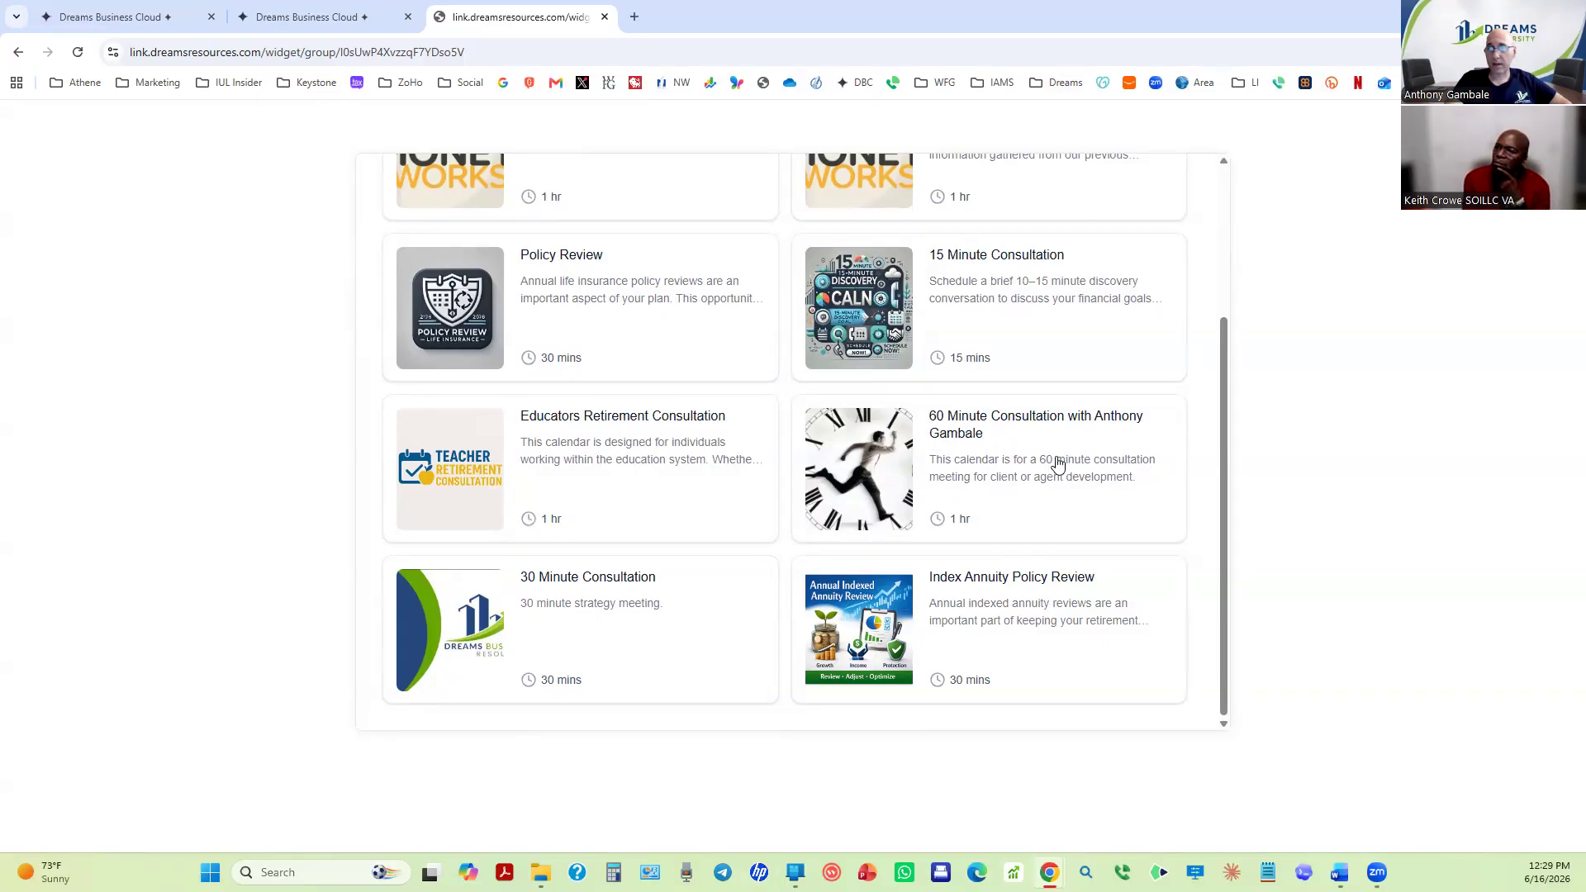
scroll(1008, 314, up, 2)
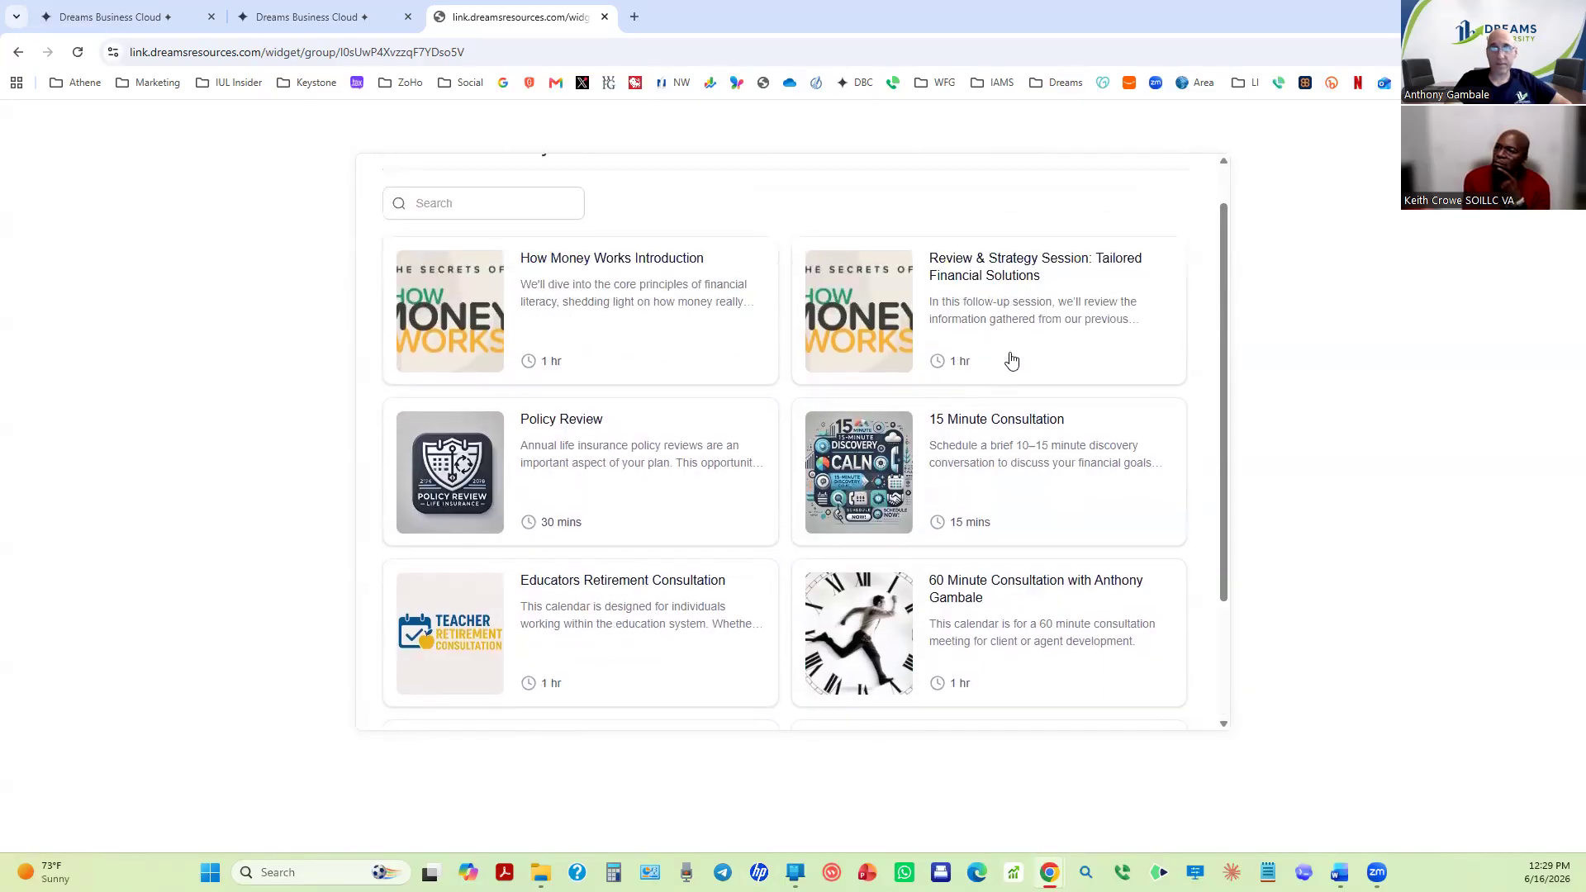
scroll(1032, 501, up, 1)
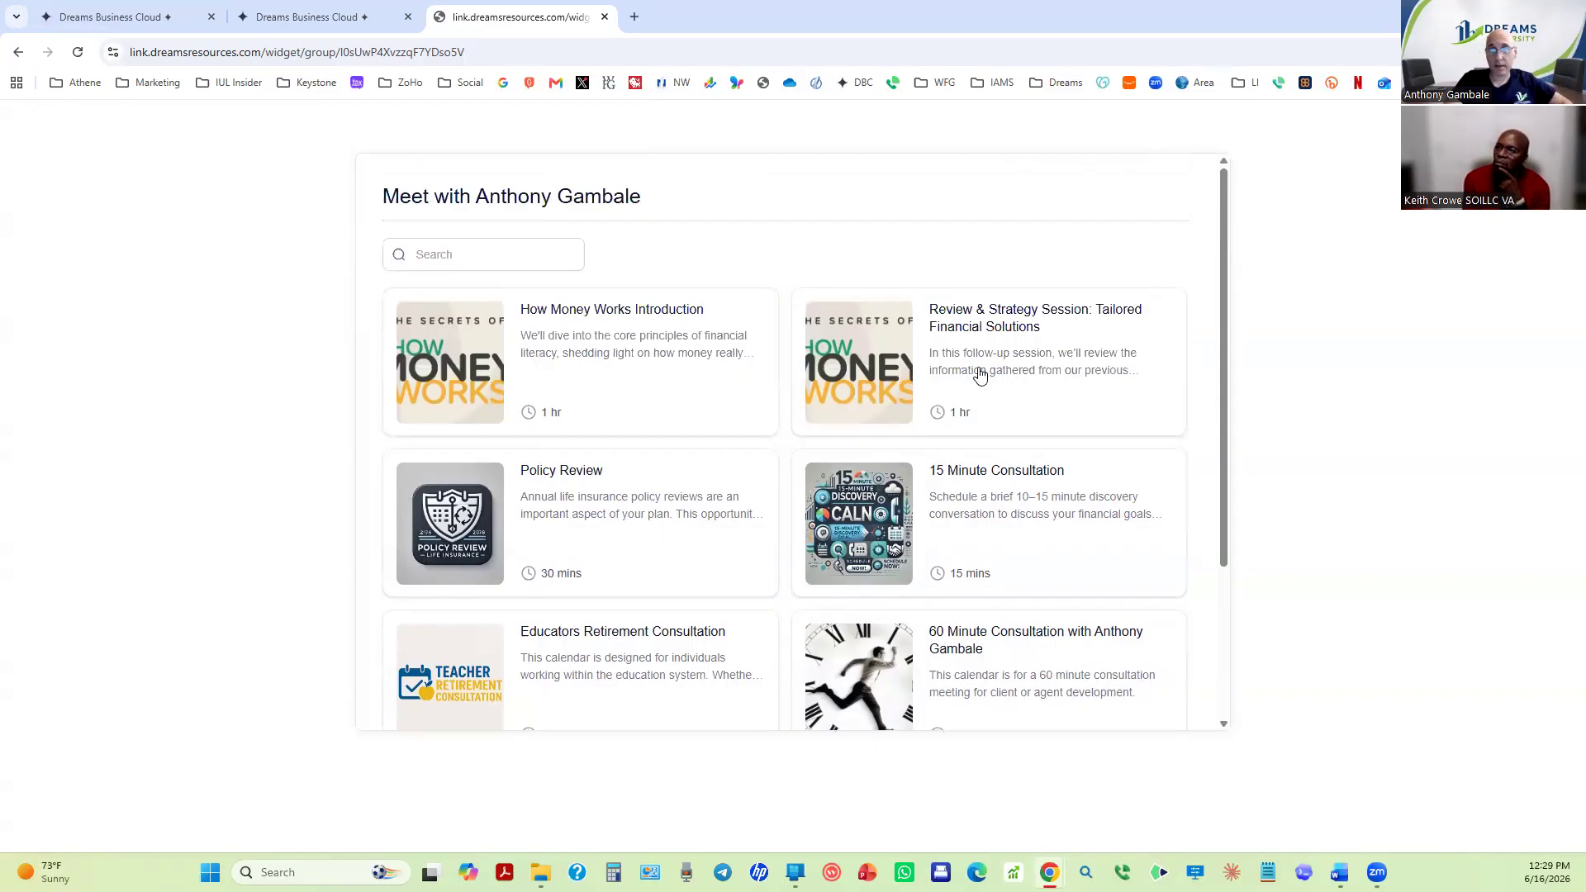
Copy the permanent link of the Dreams Resources Calendars group and load it in the open booking page's browser tab.
click(358, 27)
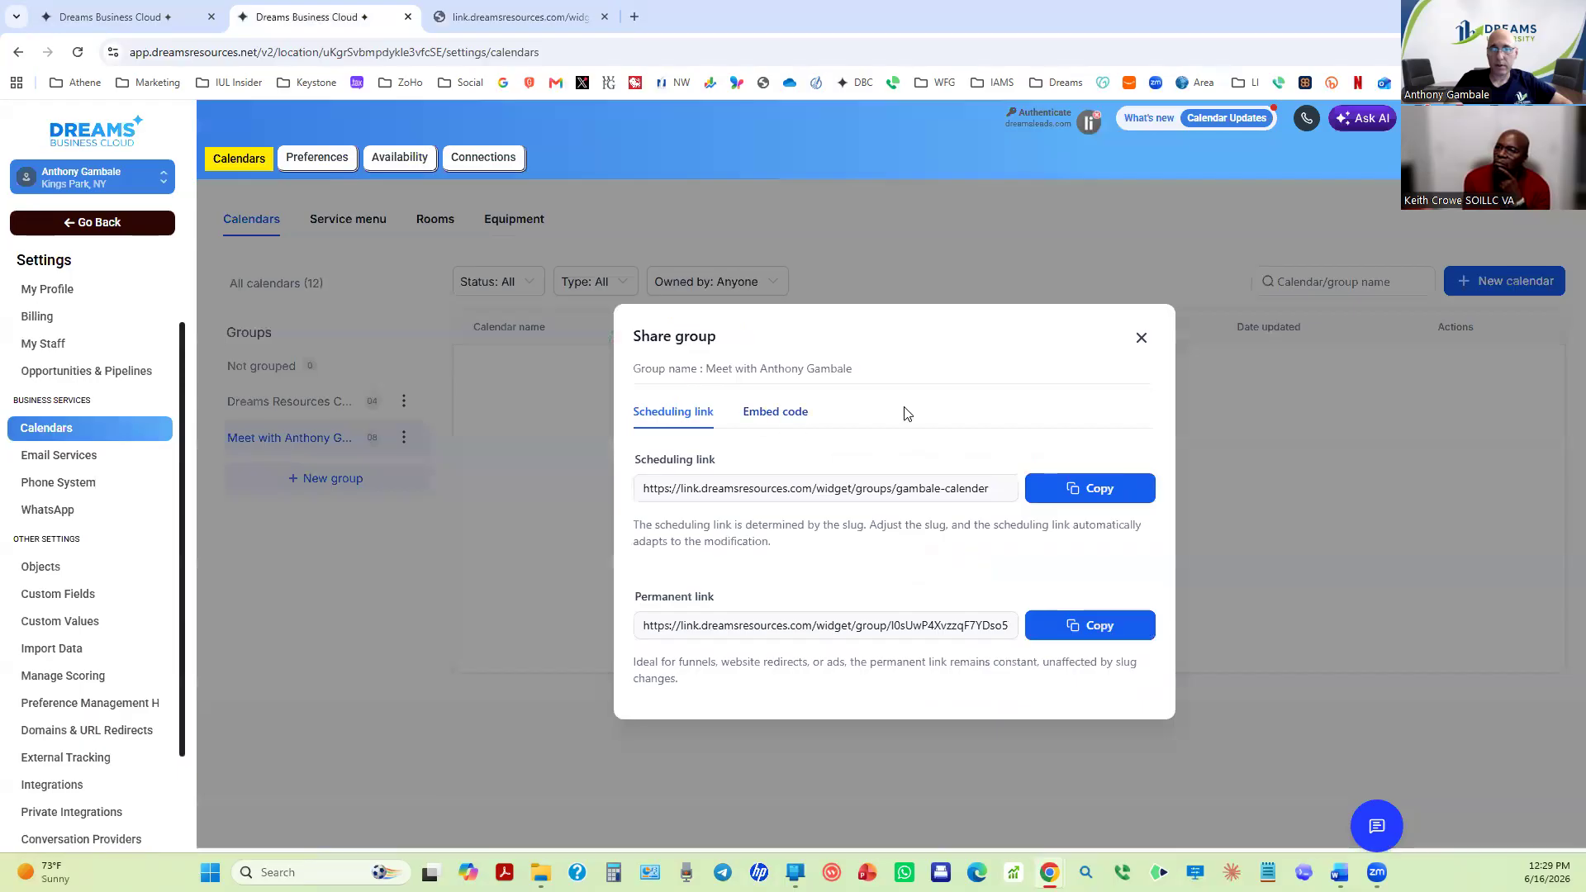
click(1141, 338)
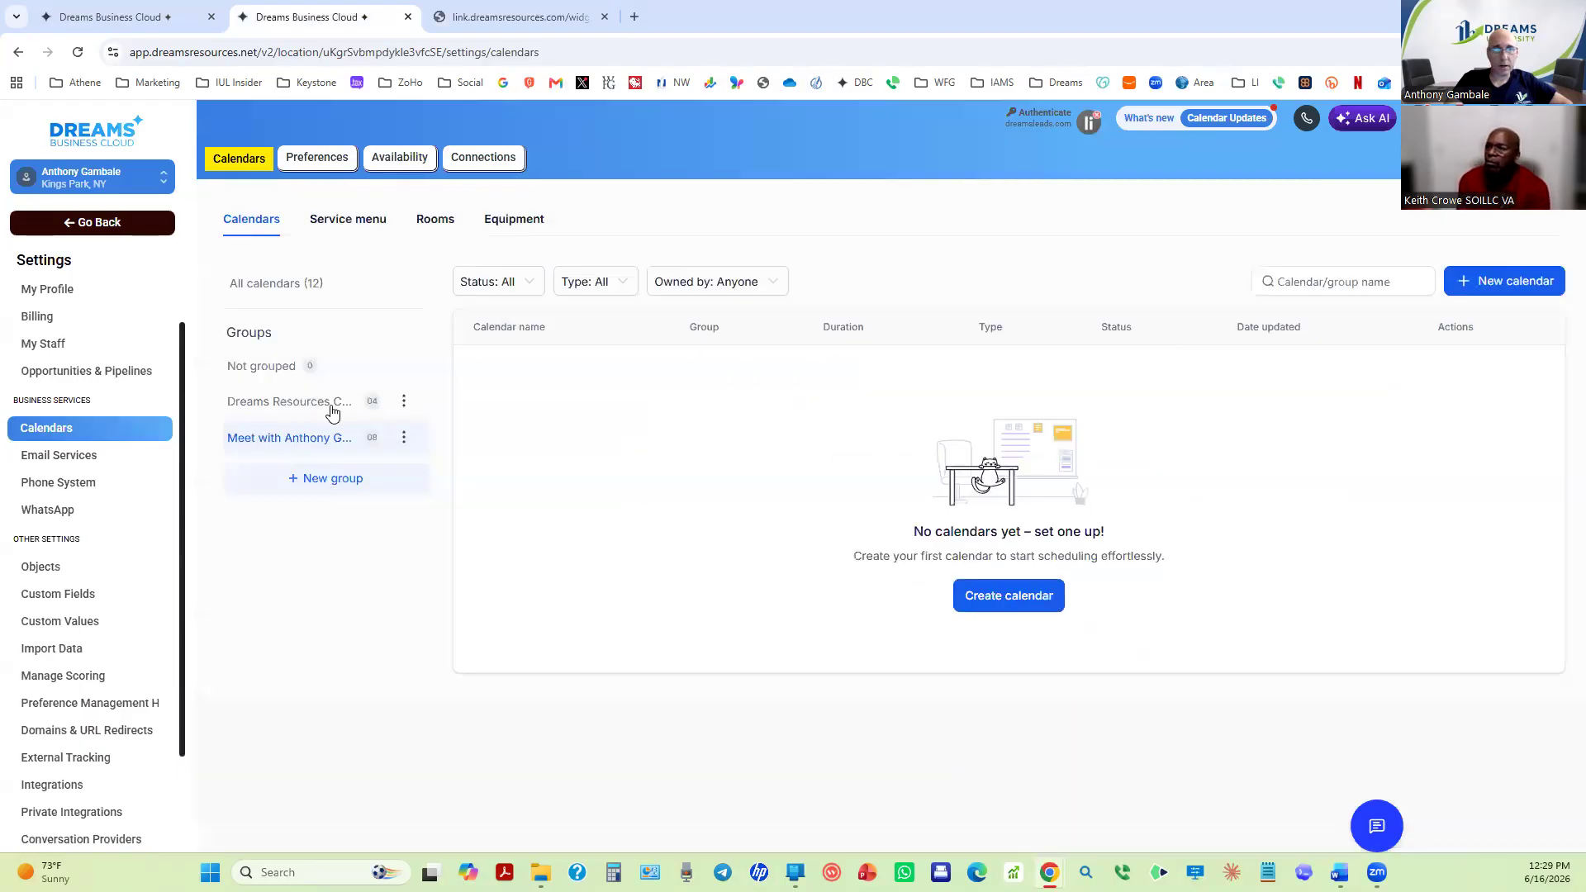
click(404, 405)
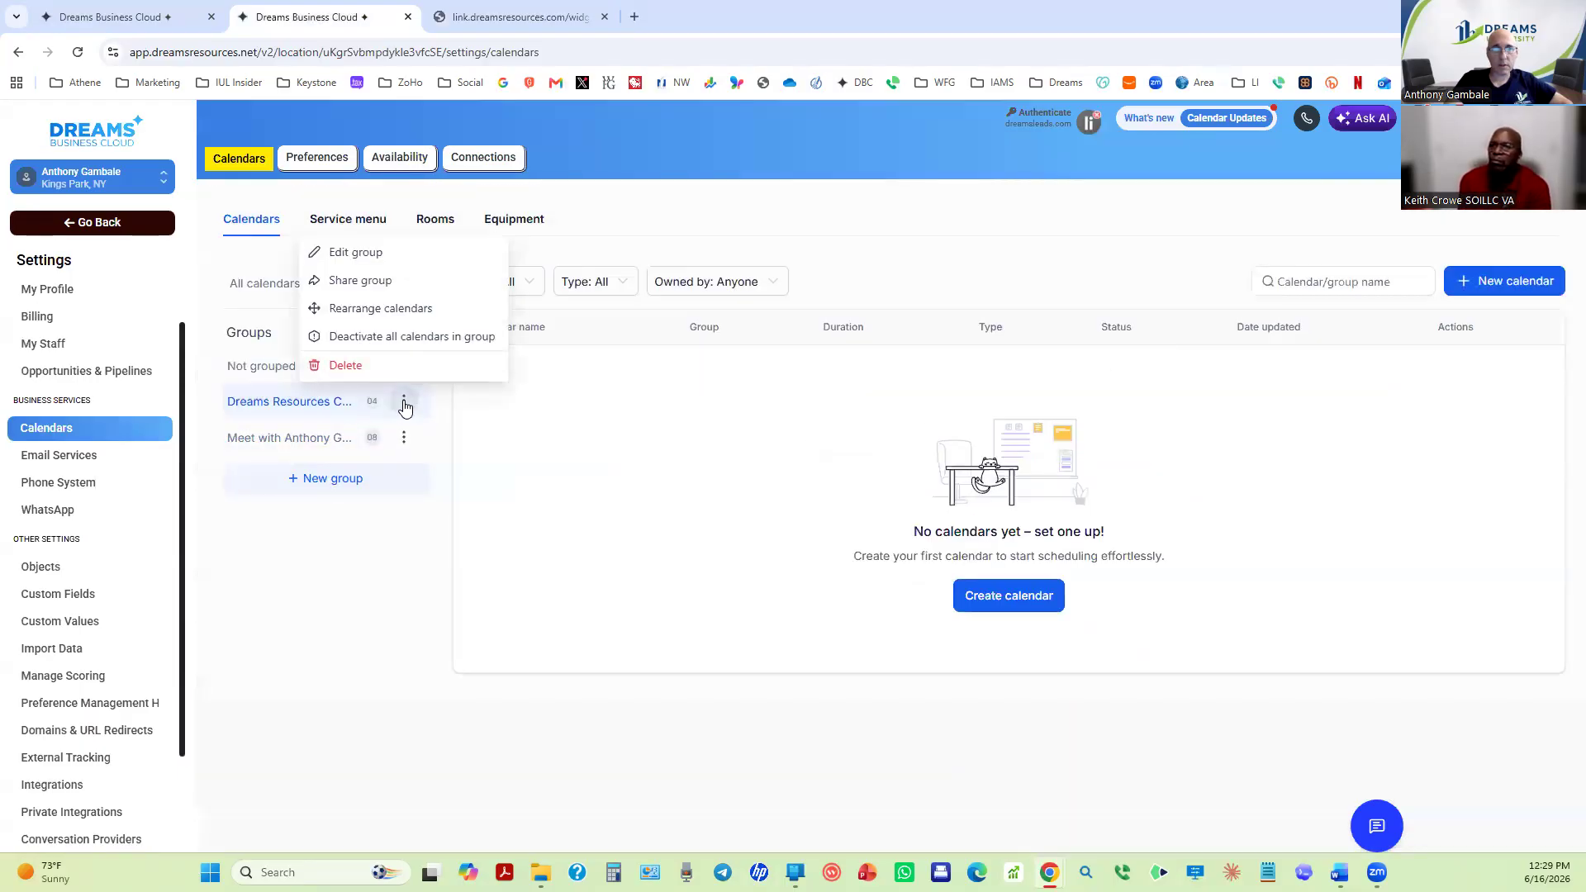
click(395, 284)
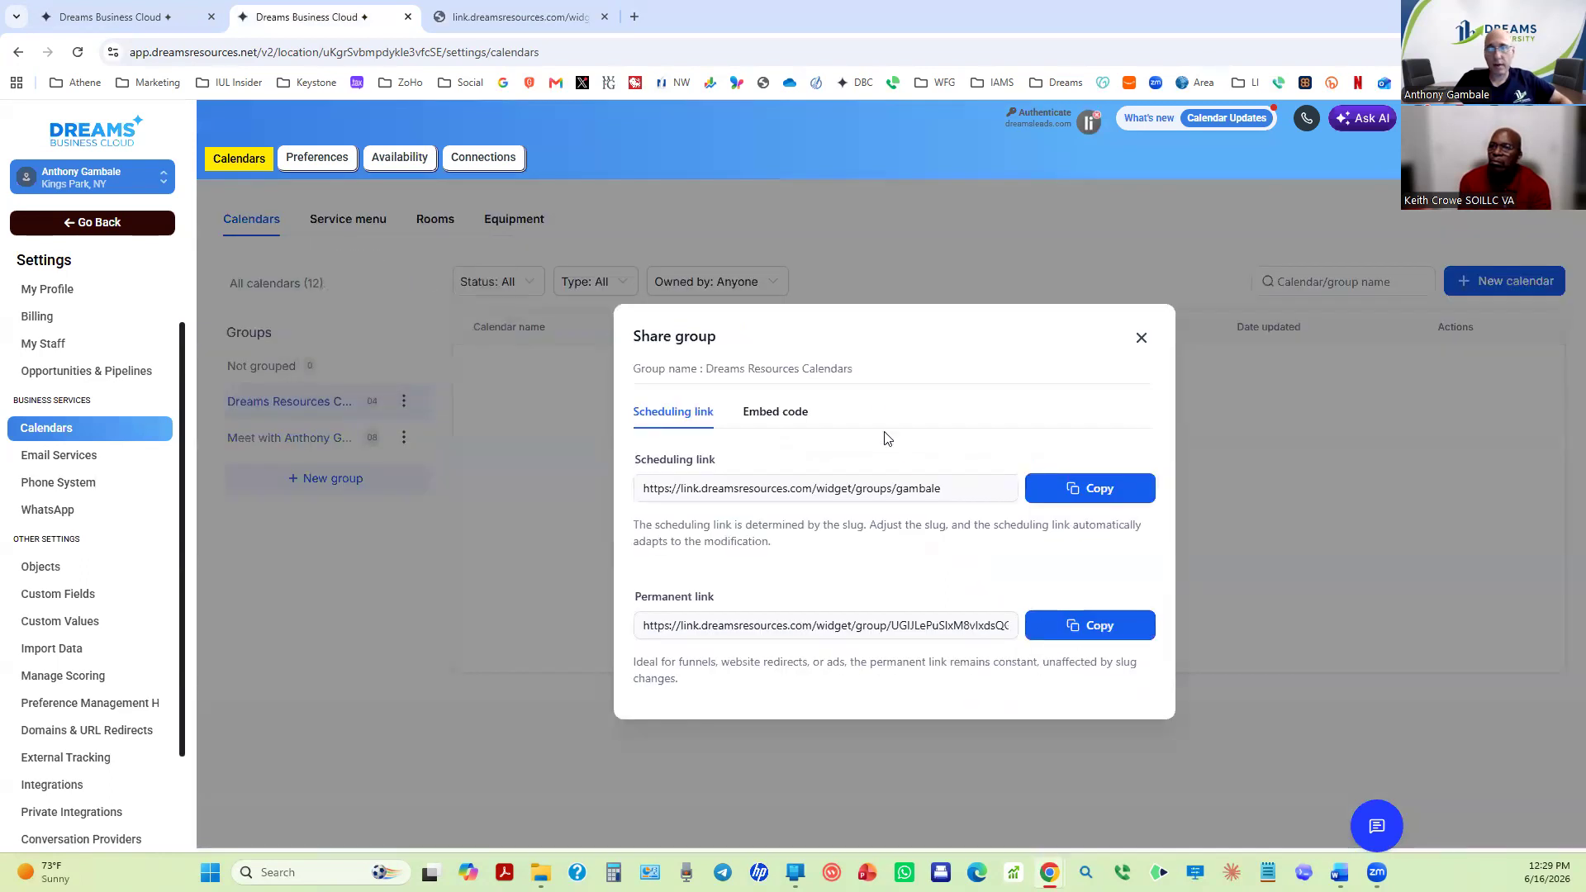
click(1089, 625)
click(555, 18)
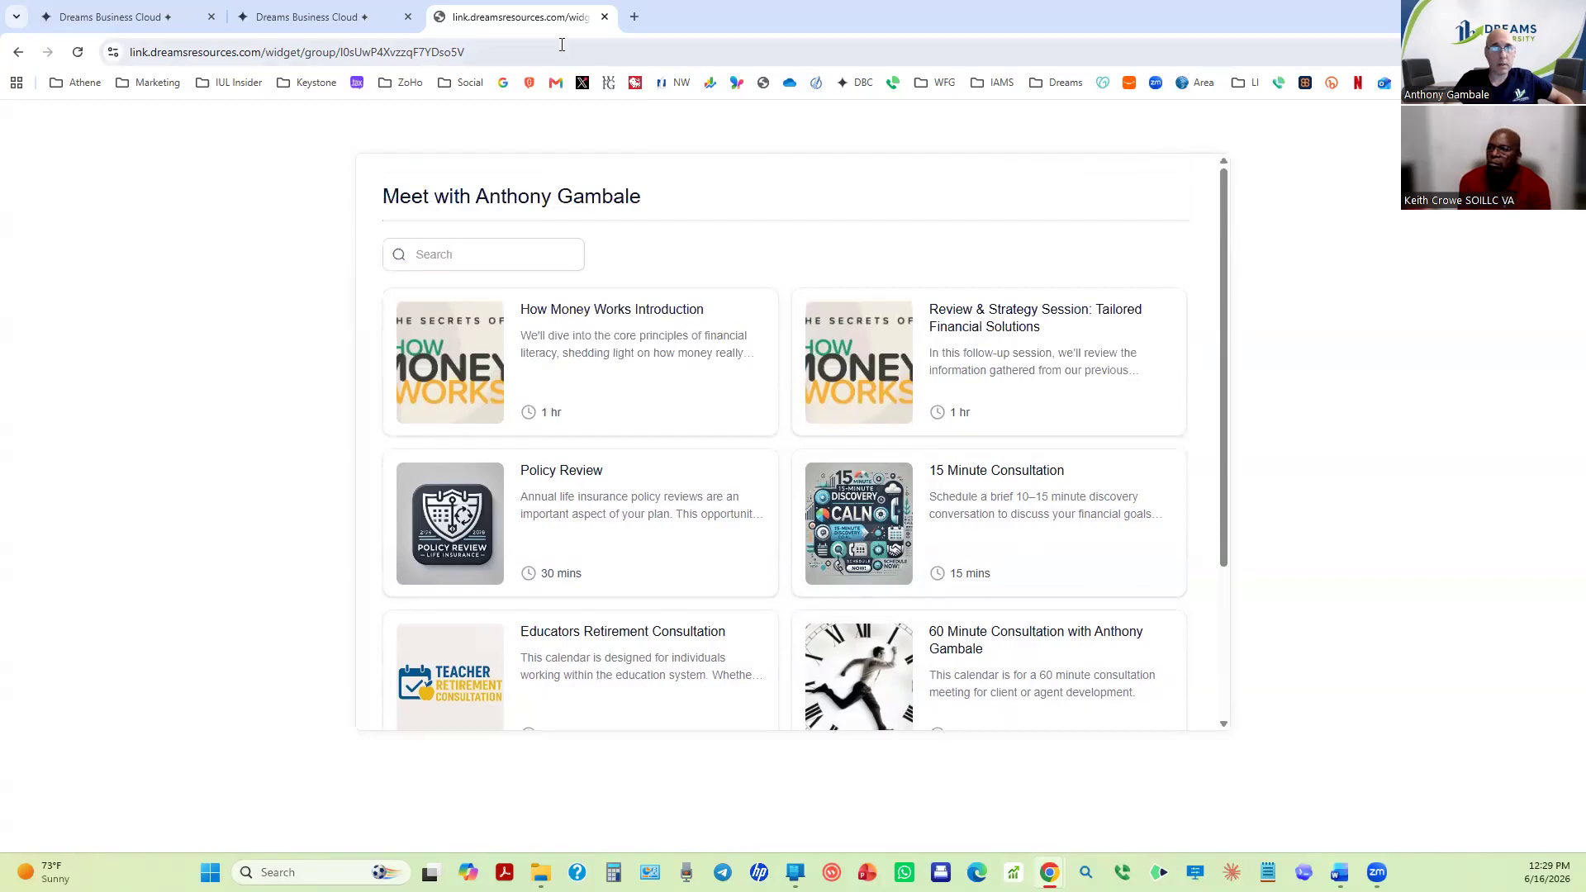
click(559, 51)
key(ctrl+v)
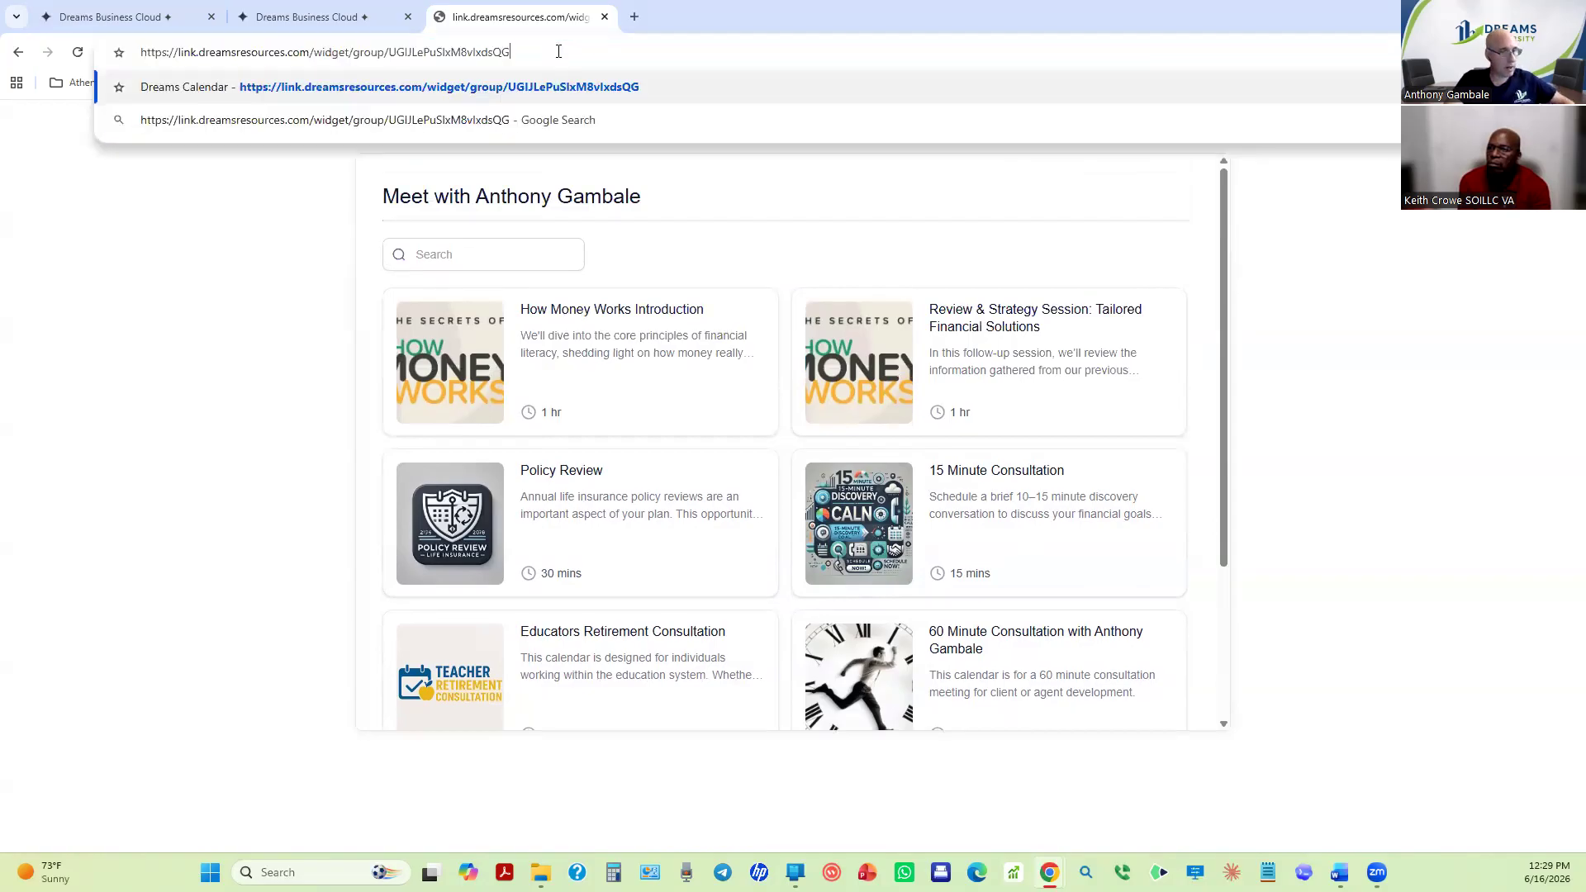
key(Return)
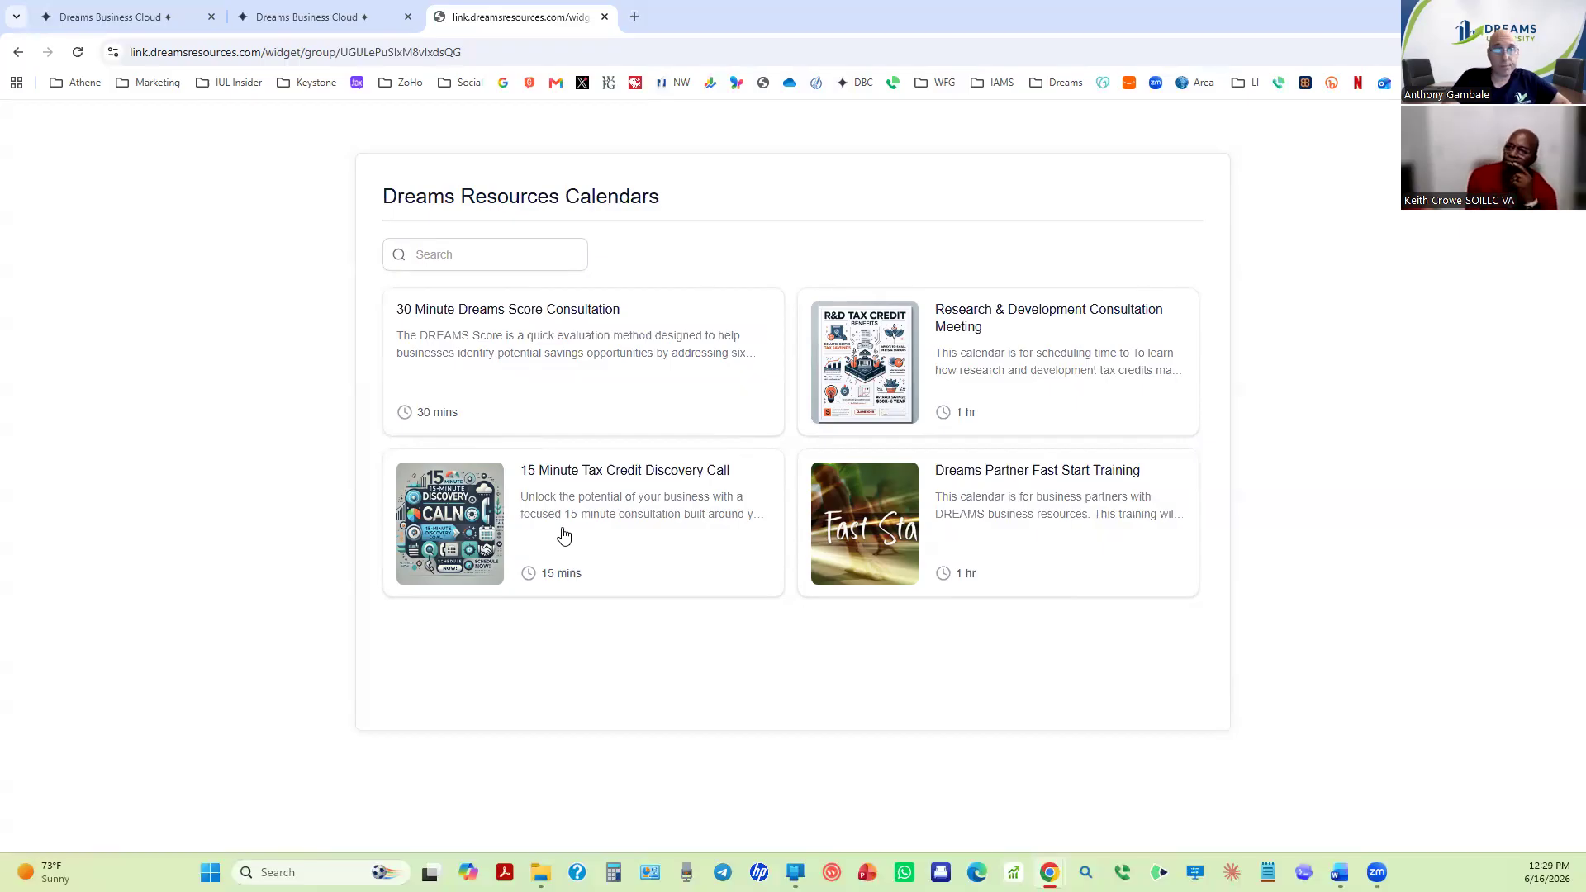
Open the 15 Minute Tax Credit Discovery Call calendar and read through its full description.
click(590, 502)
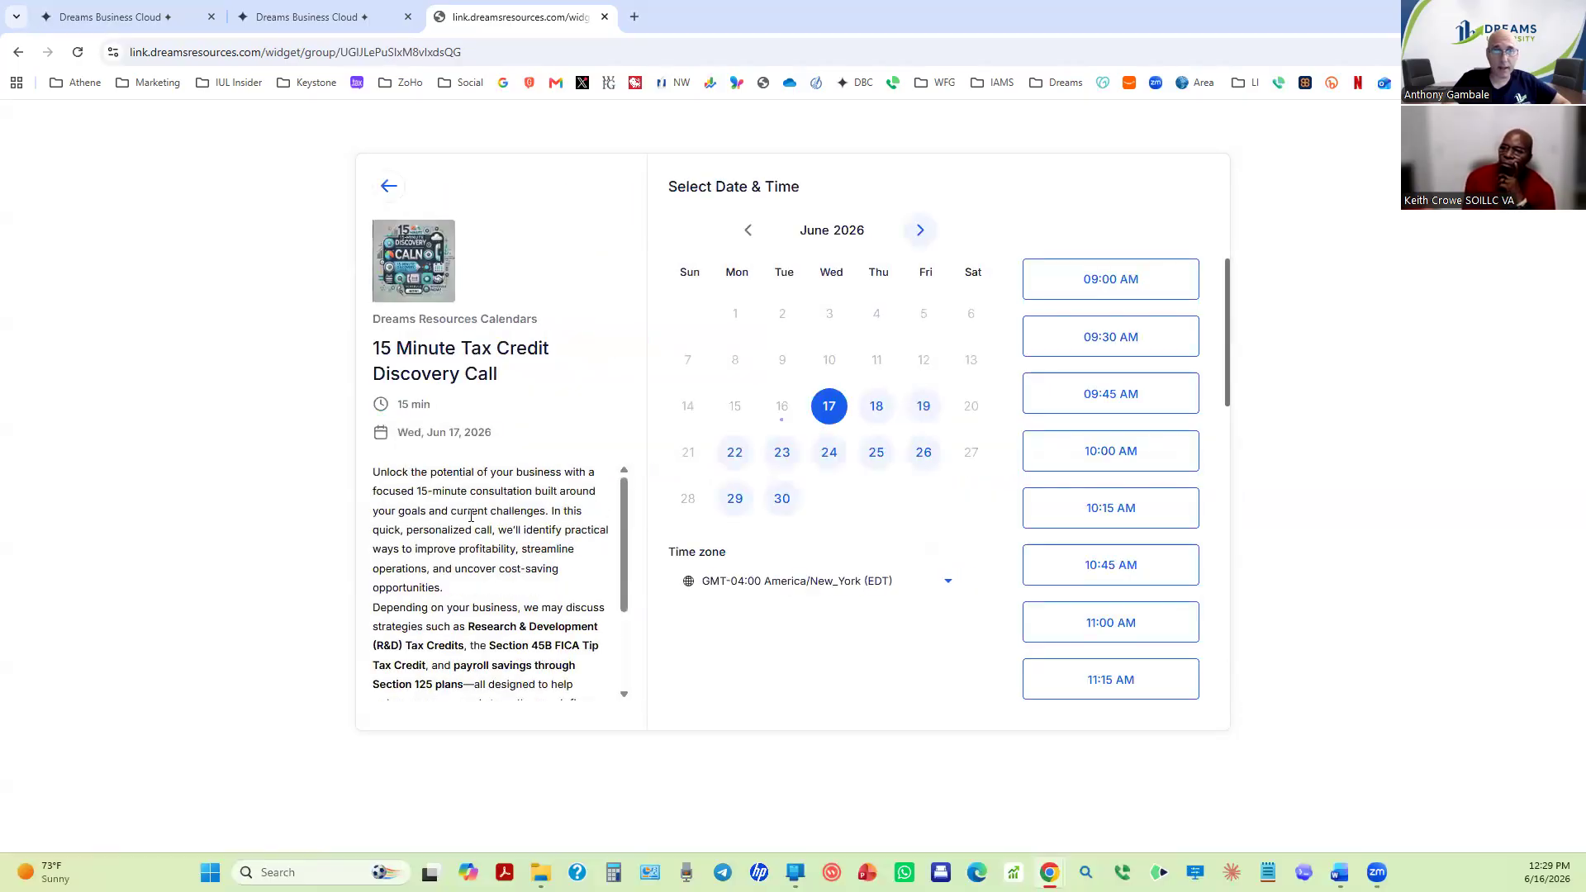
drag(623, 529, 626, 590)
scroll(467, 566, down, 1)
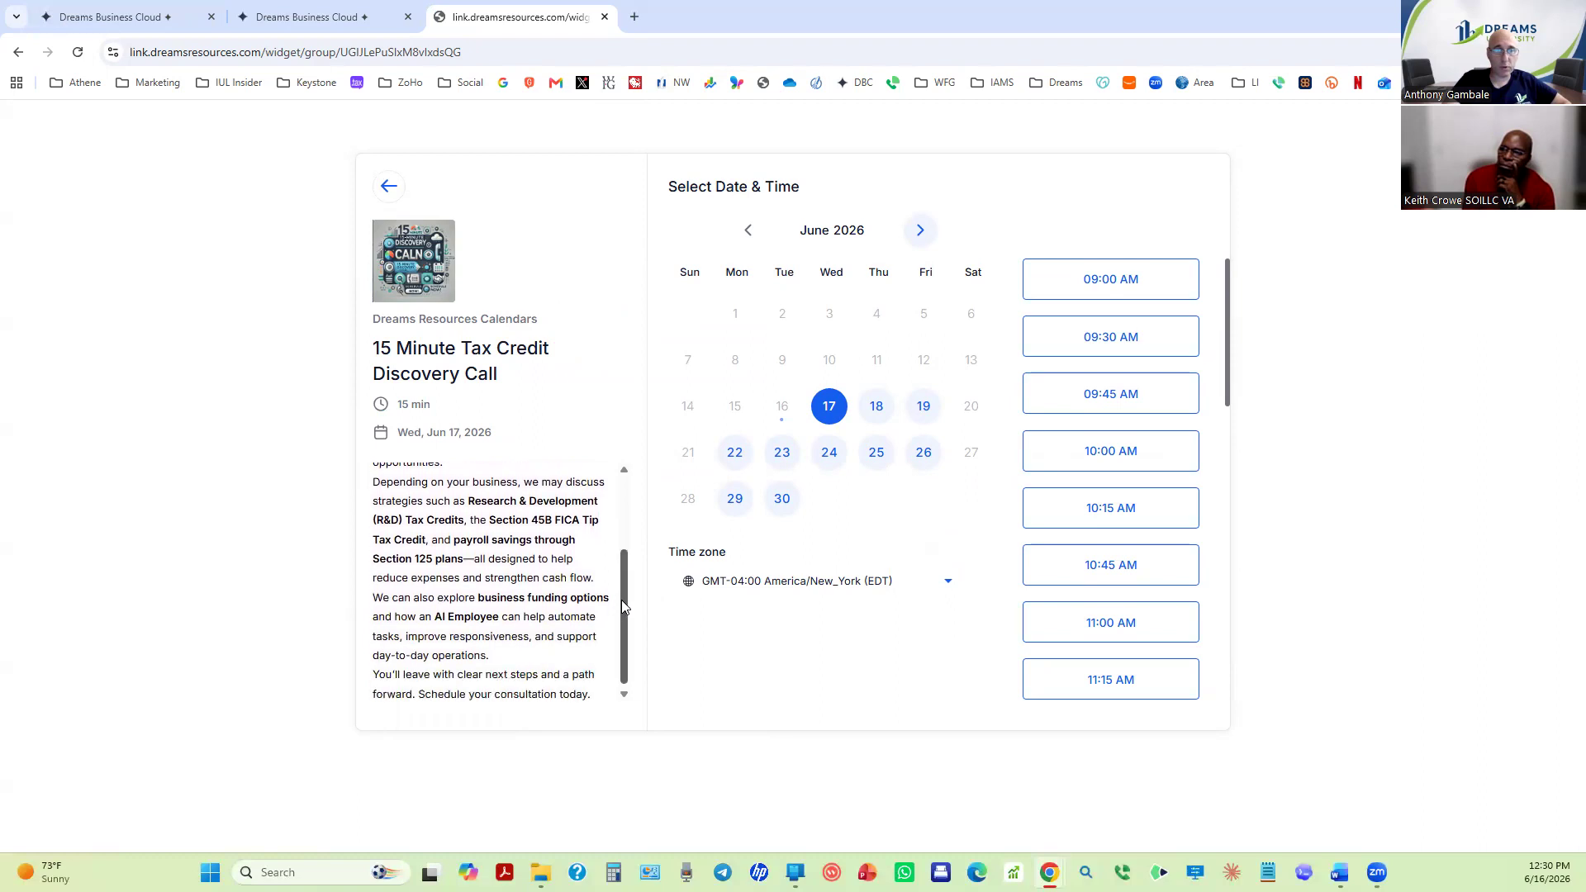
scroll(471, 575, up, 2)
scroll(474, 578, down, 2)
scroll(473, 583, up, 2)
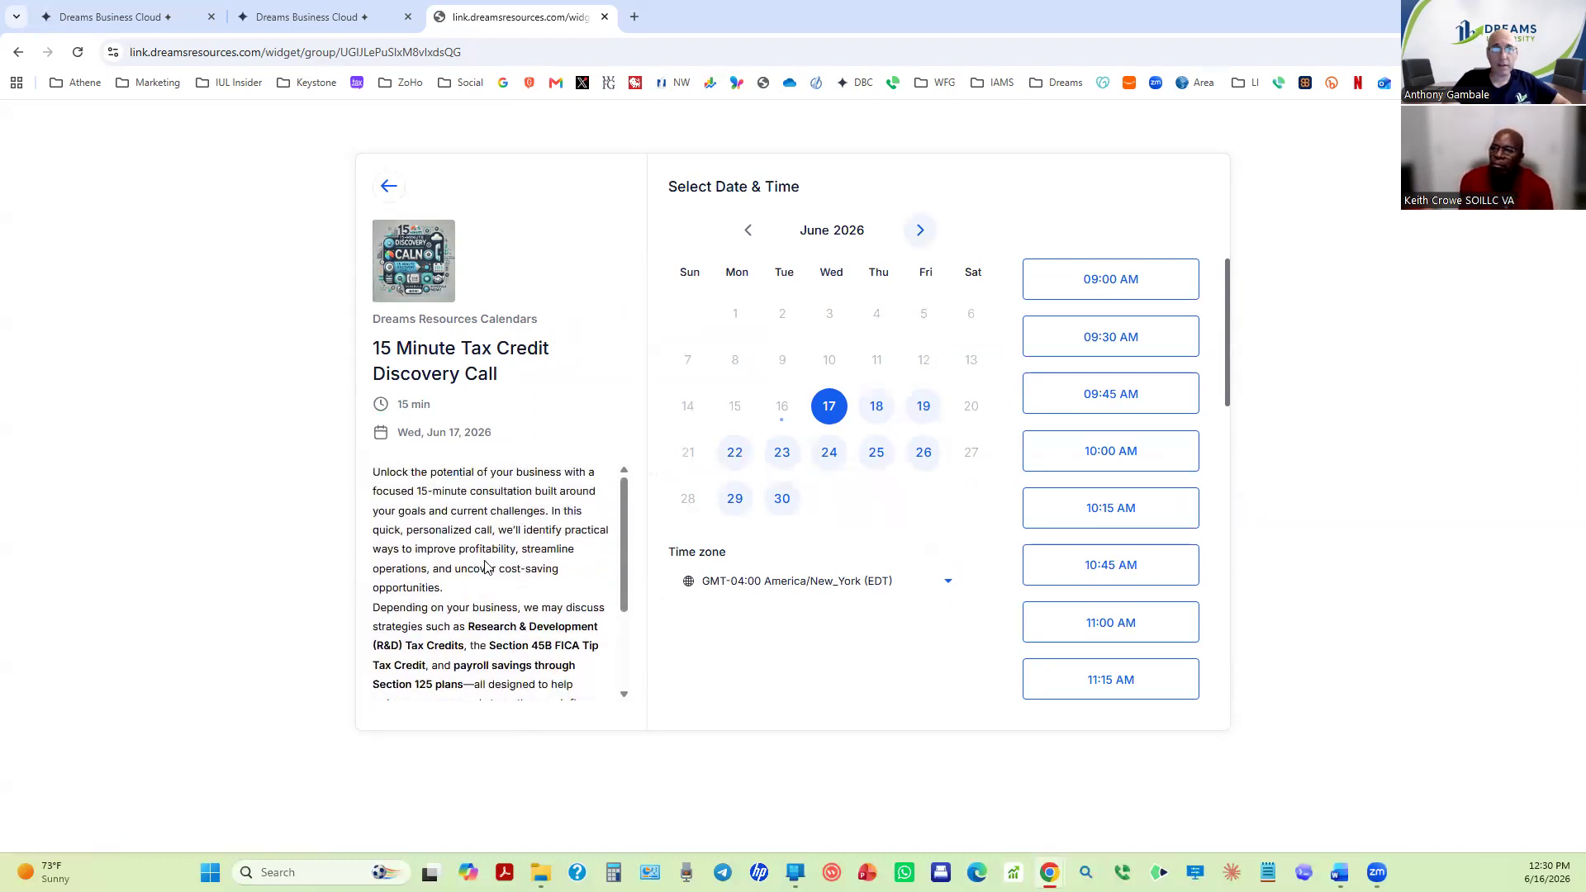
Select the 09:00 AM slot on June 17, 2026, choose the phone option as meeting location, and review the remaining booking form fields.
click(1119, 289)
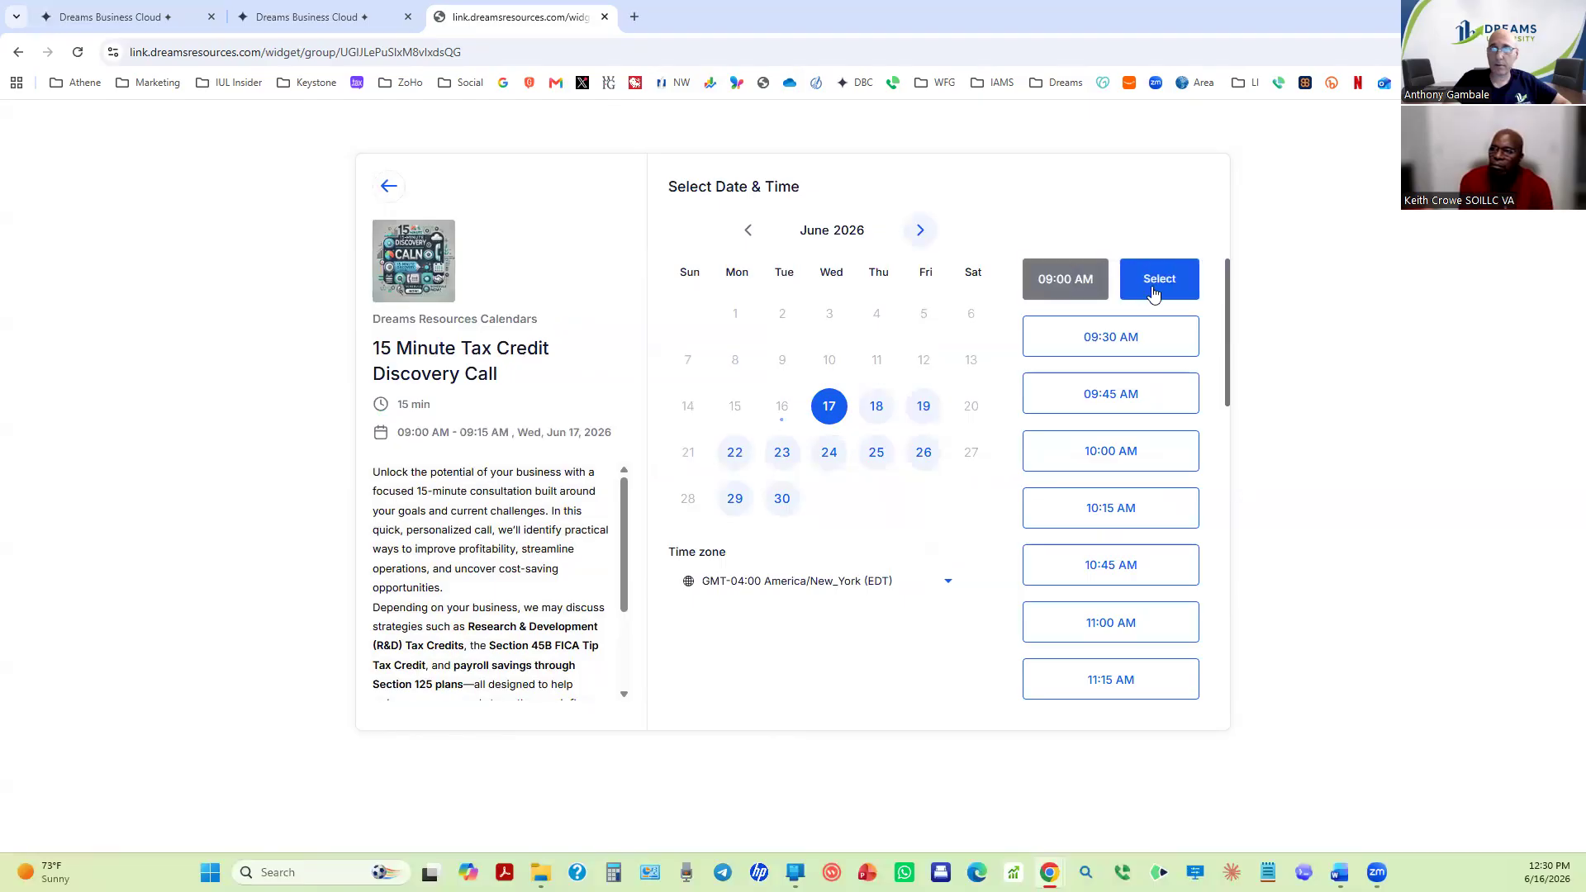
click(1150, 291)
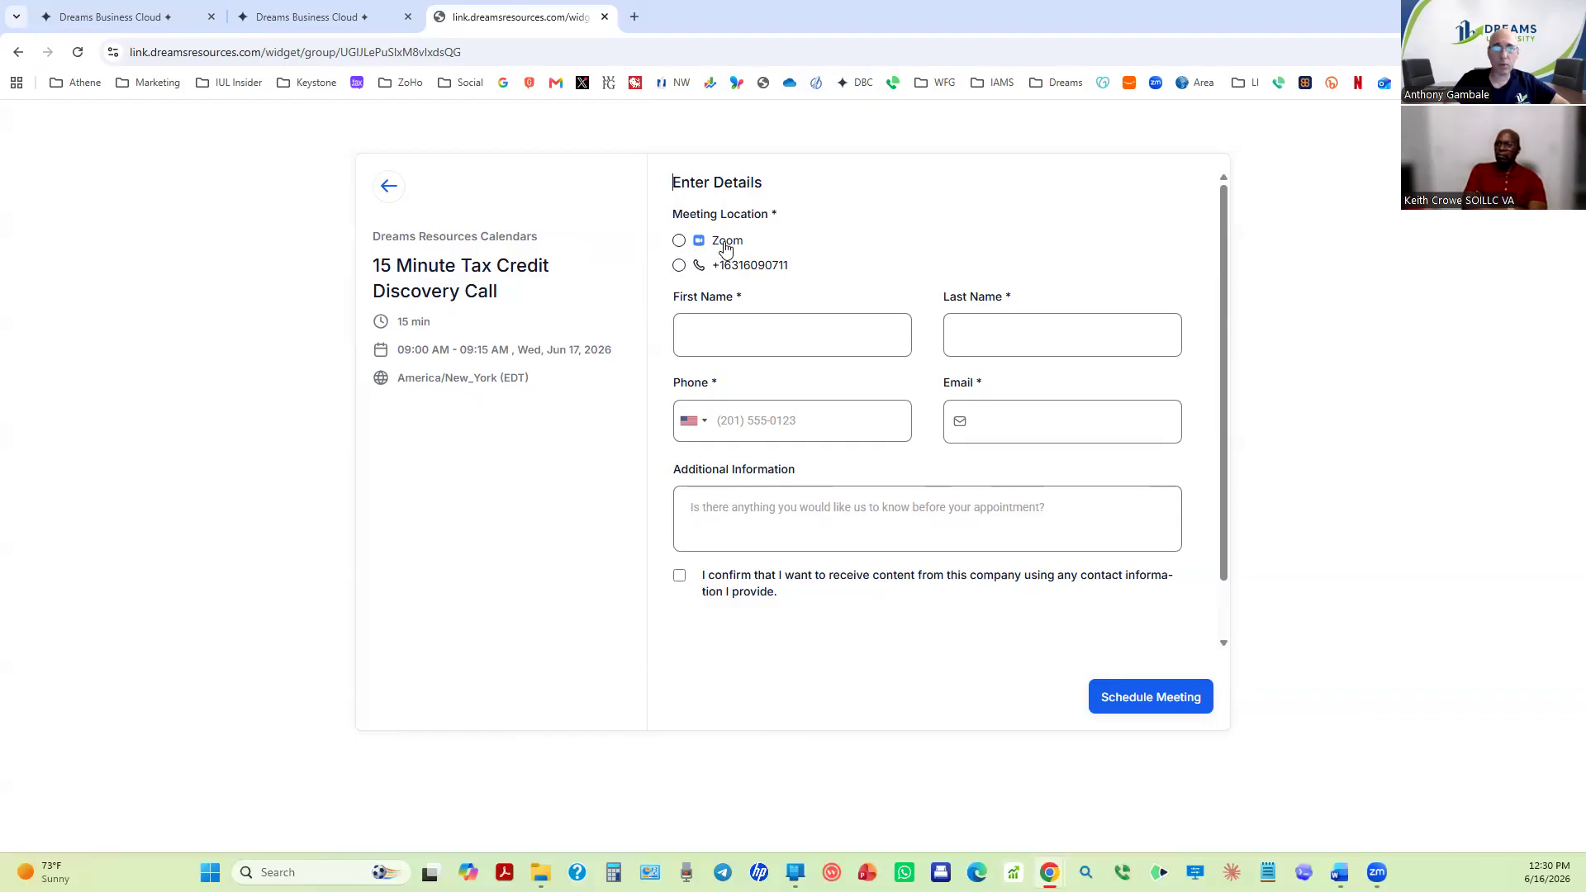
click(679, 242)
click(679, 267)
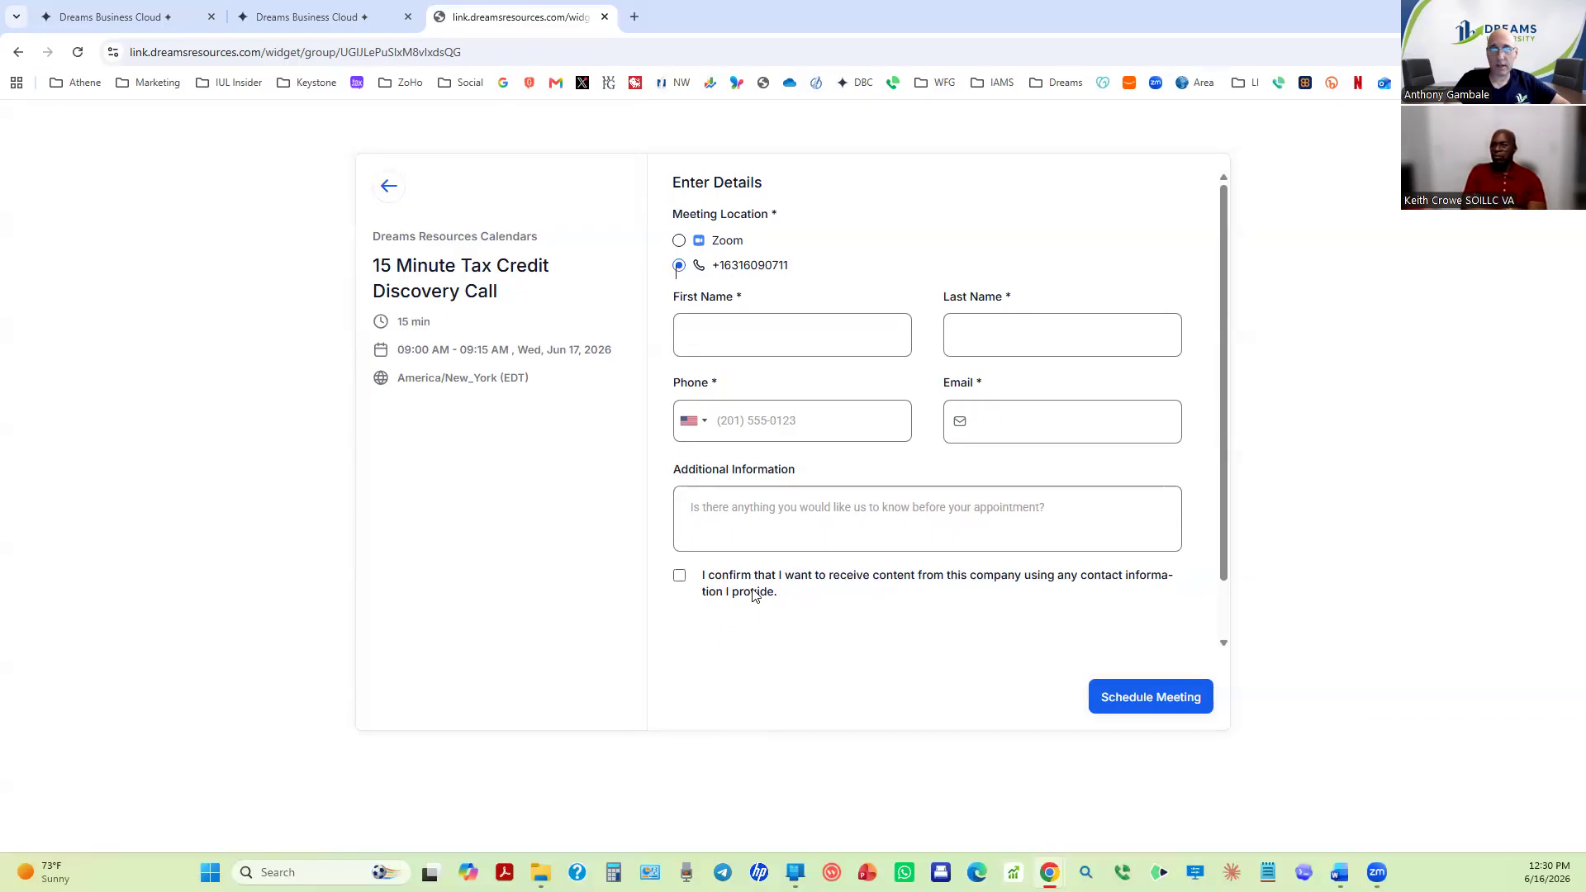
scroll(1031, 521, down, 1)
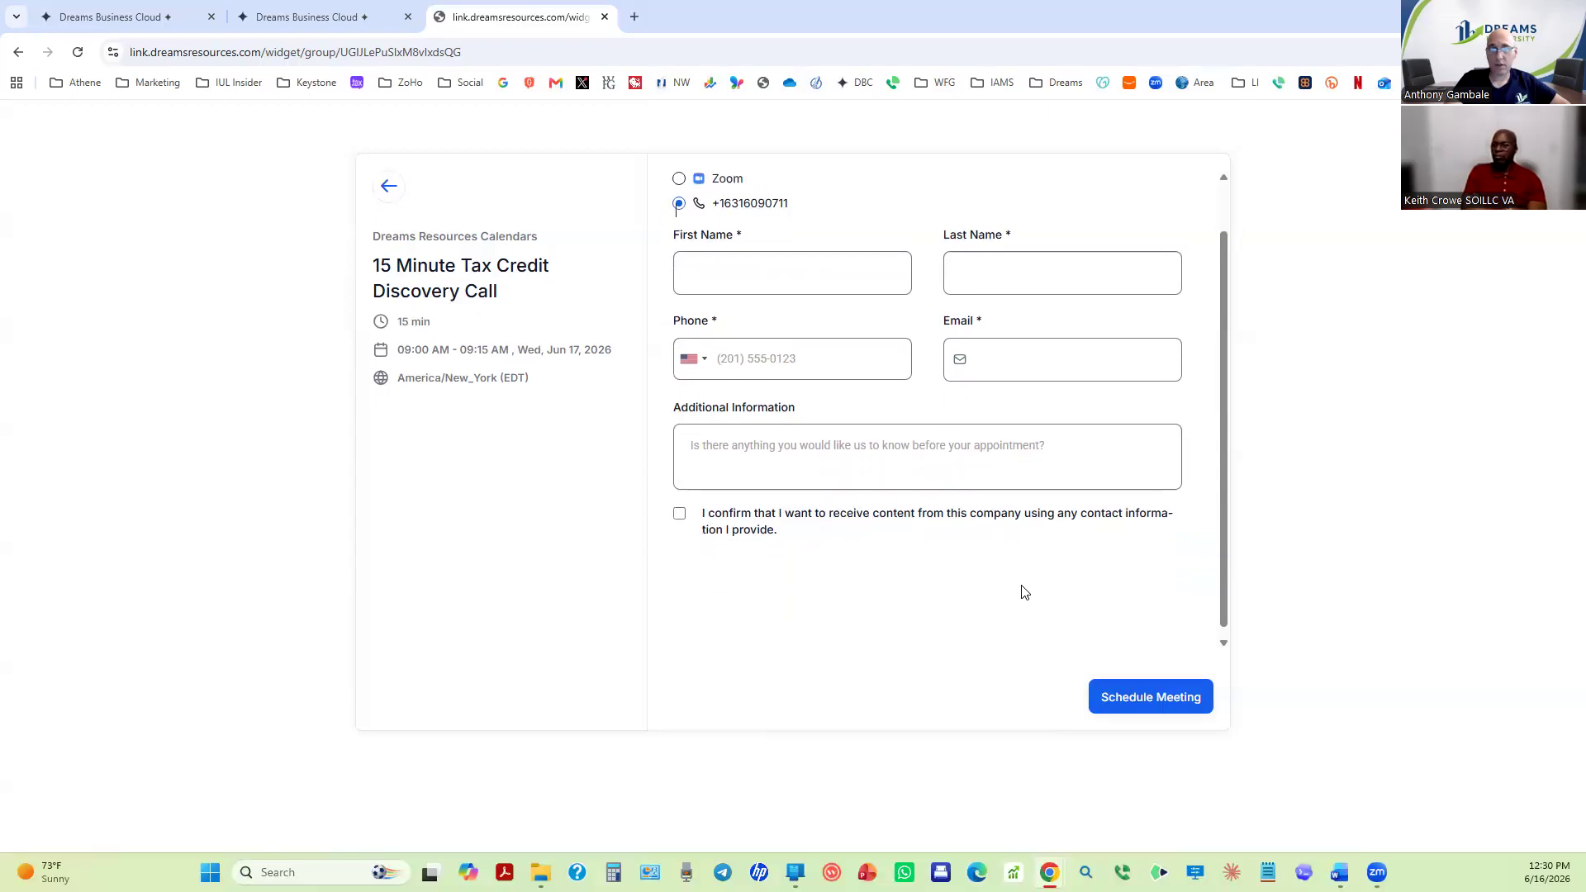
scroll(1023, 592, up, 1)
Close the Dreams Resources Calendars sharing dialog in the calendar settings and check the service menu, rooms and equipment pages.
click(256, 26)
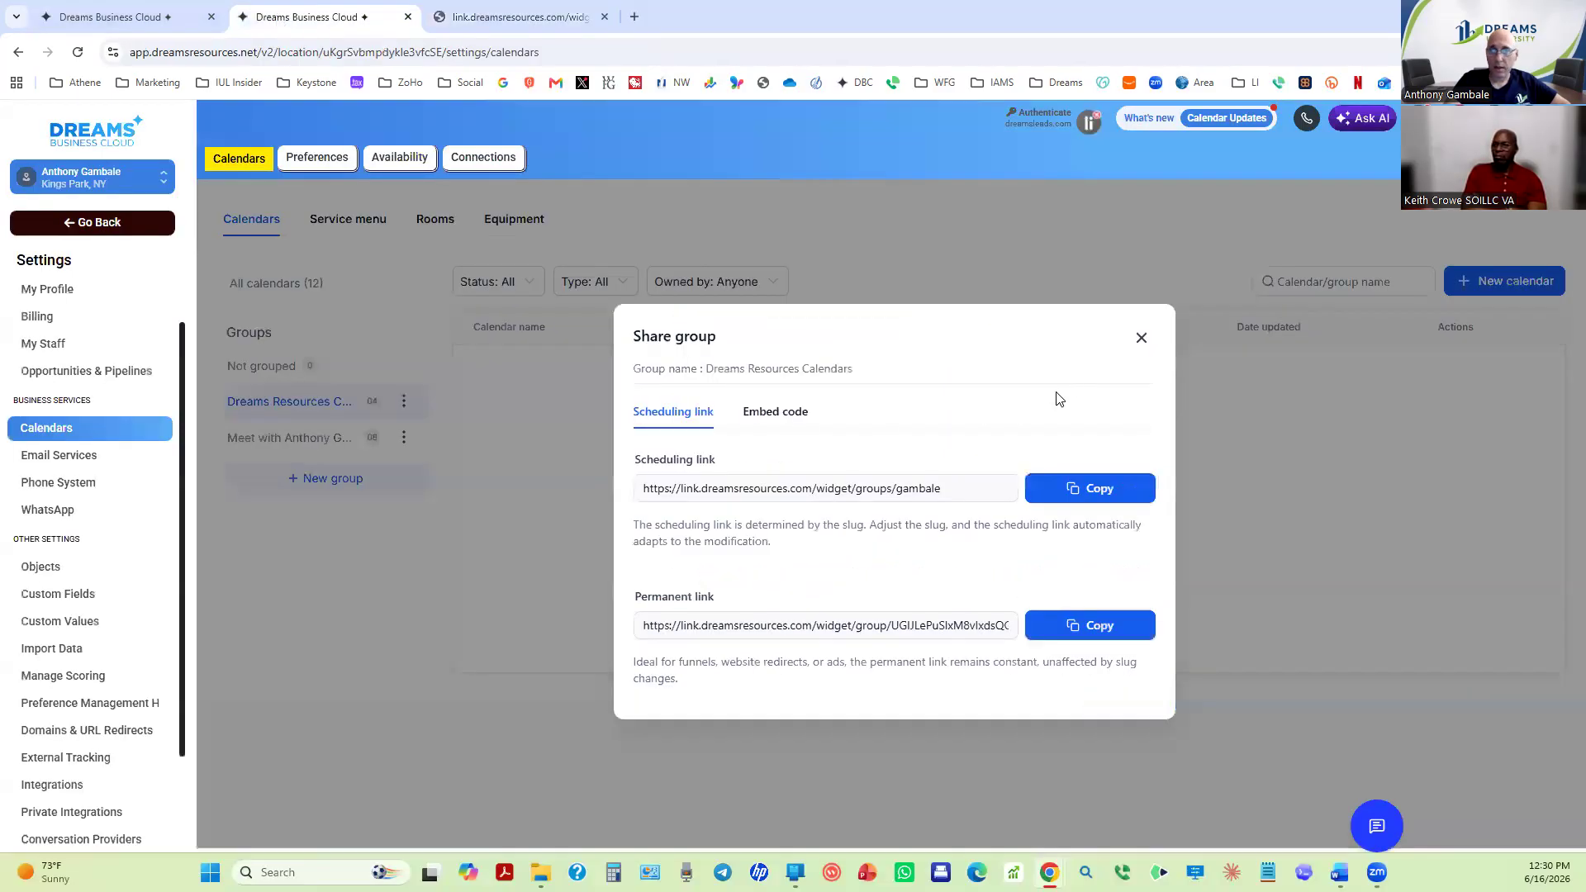
click(1142, 339)
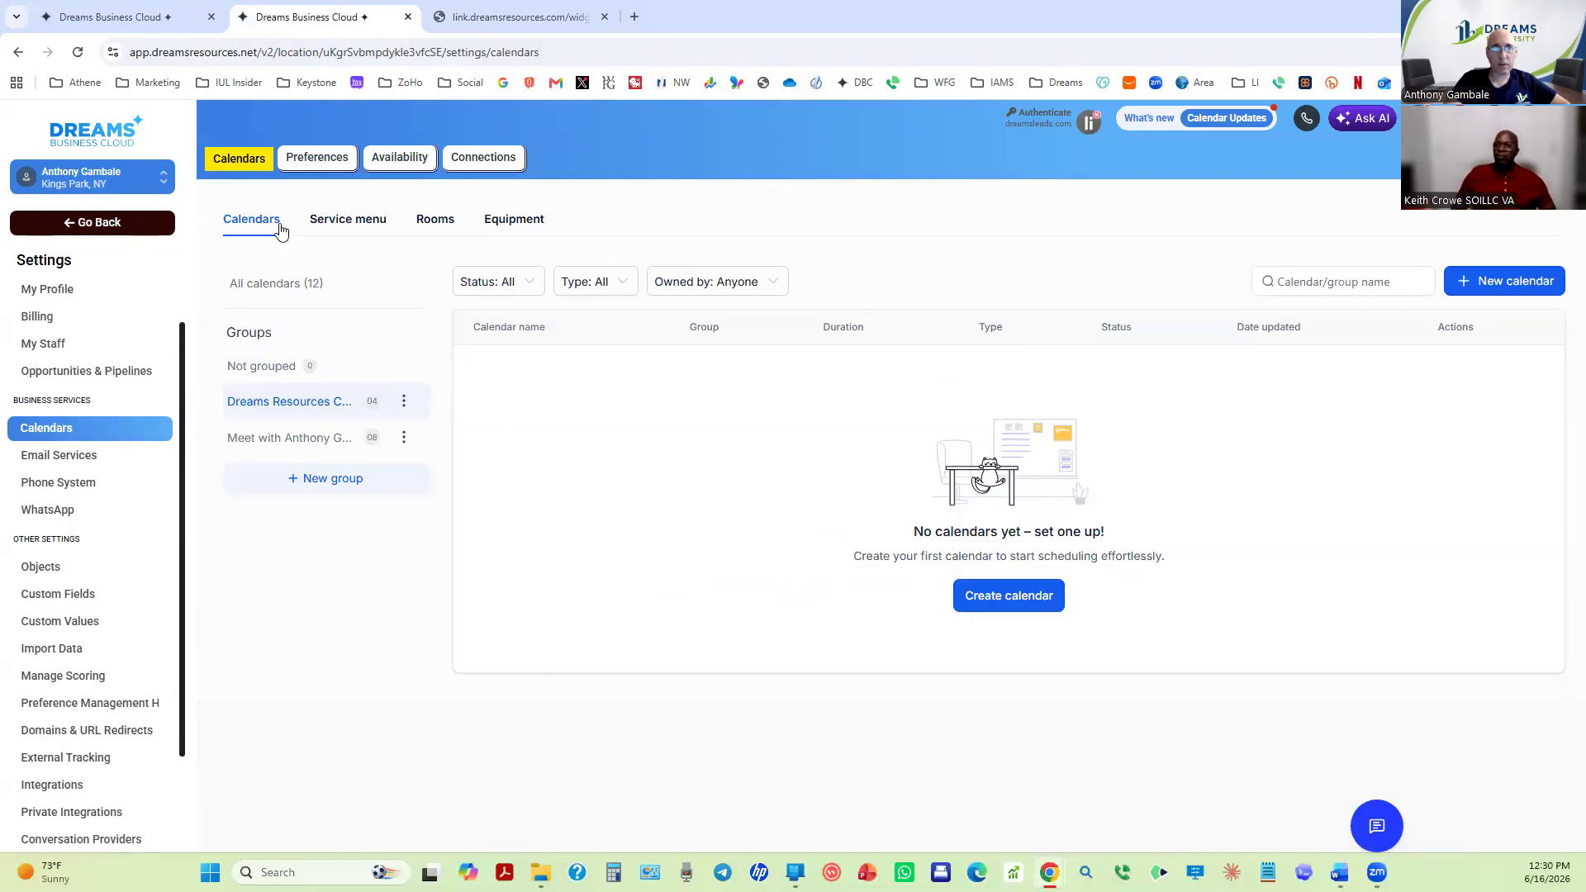
click(330, 223)
click(423, 223)
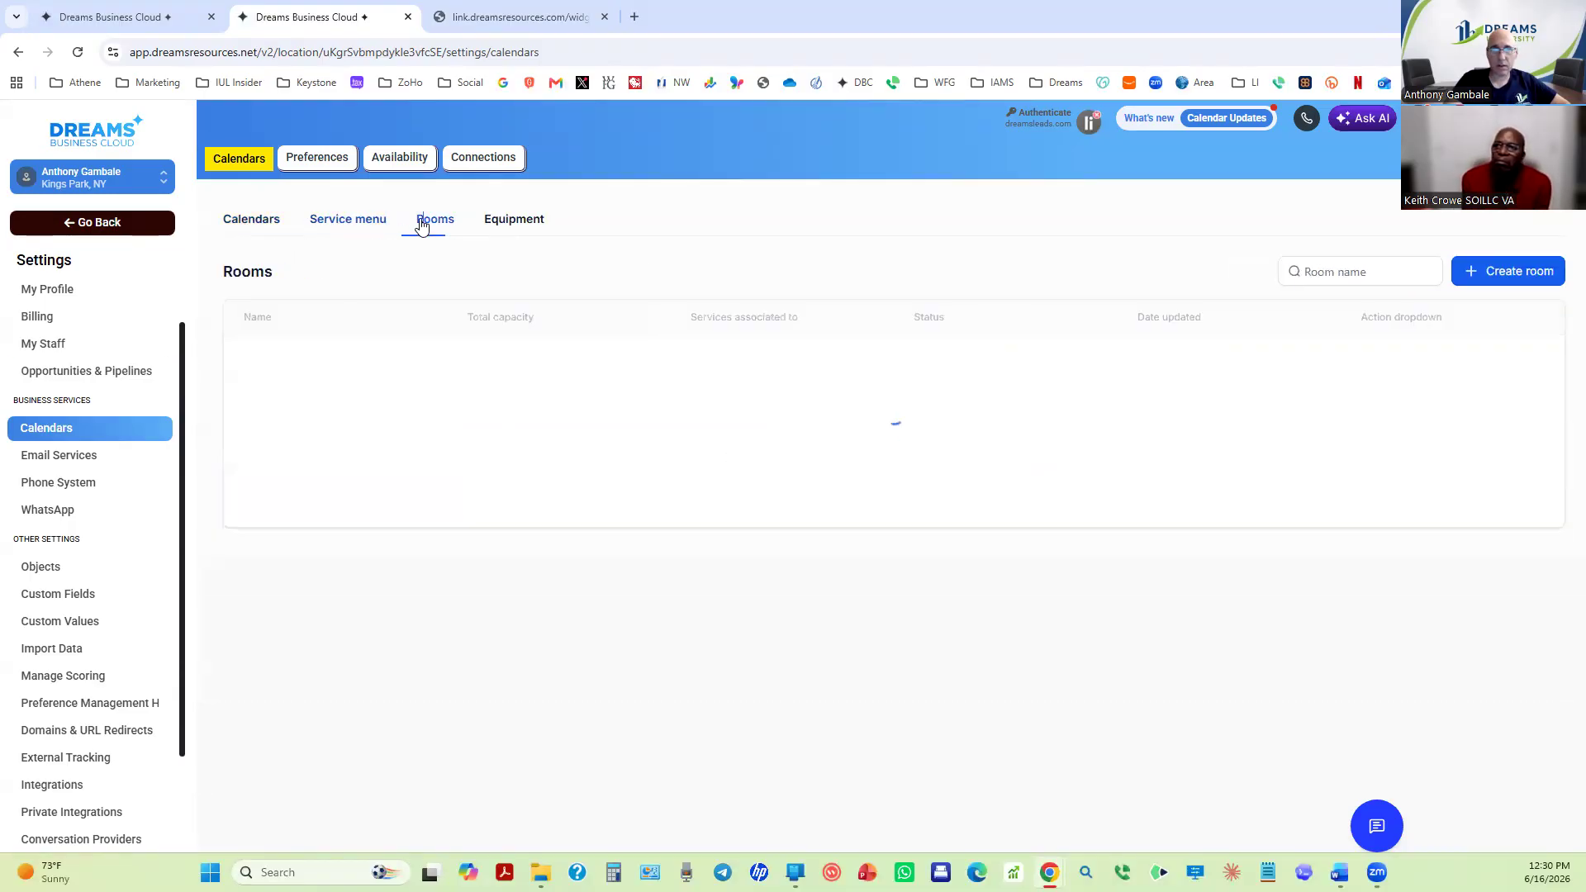
click(513, 221)
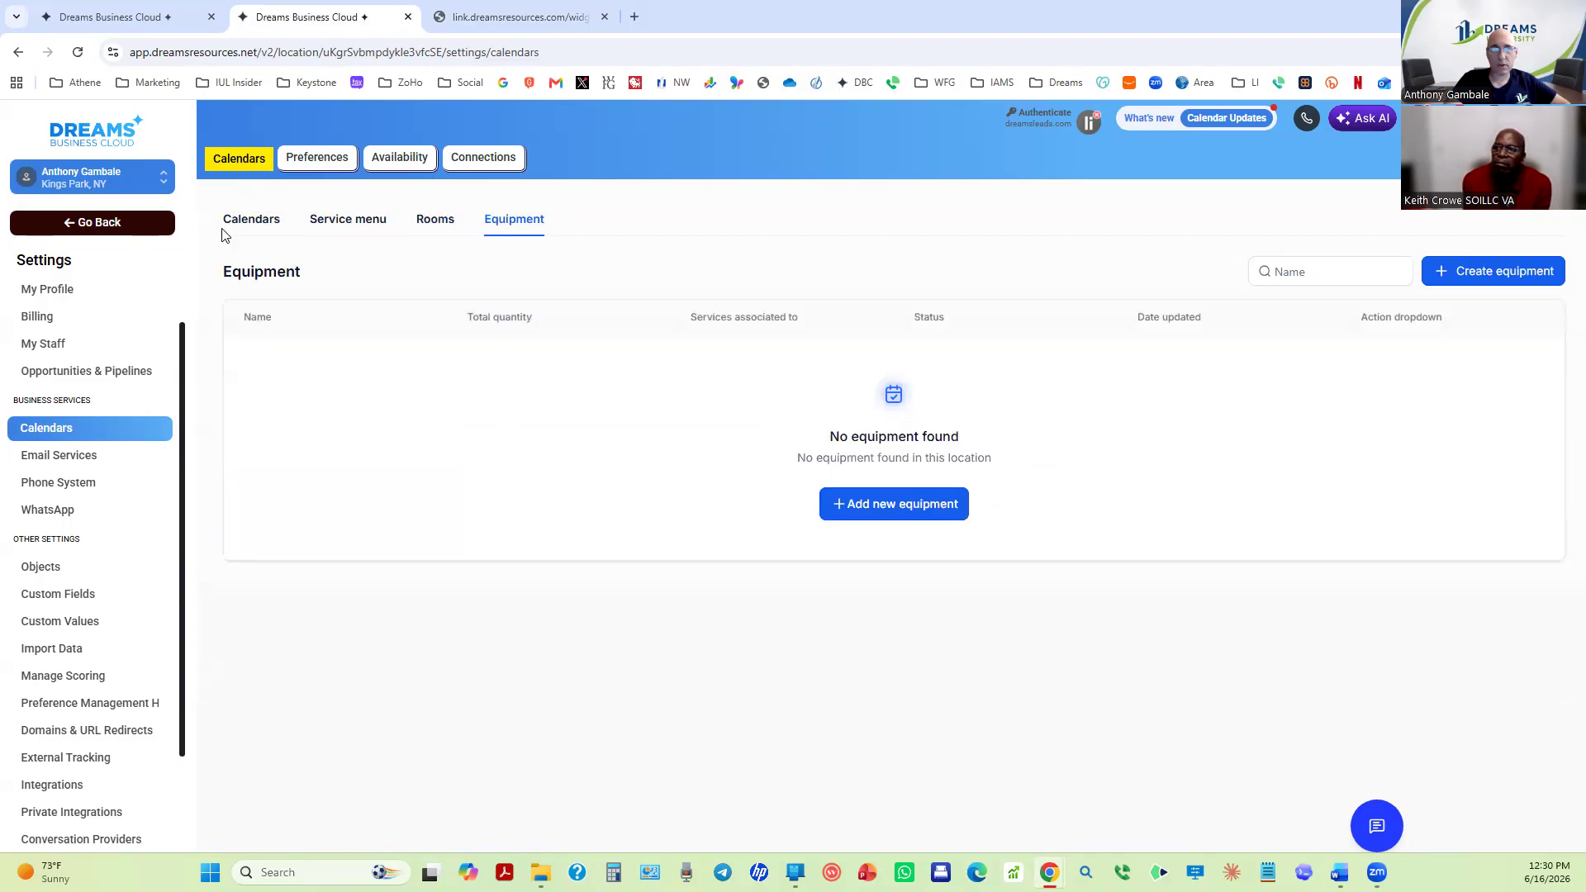
click(248, 226)
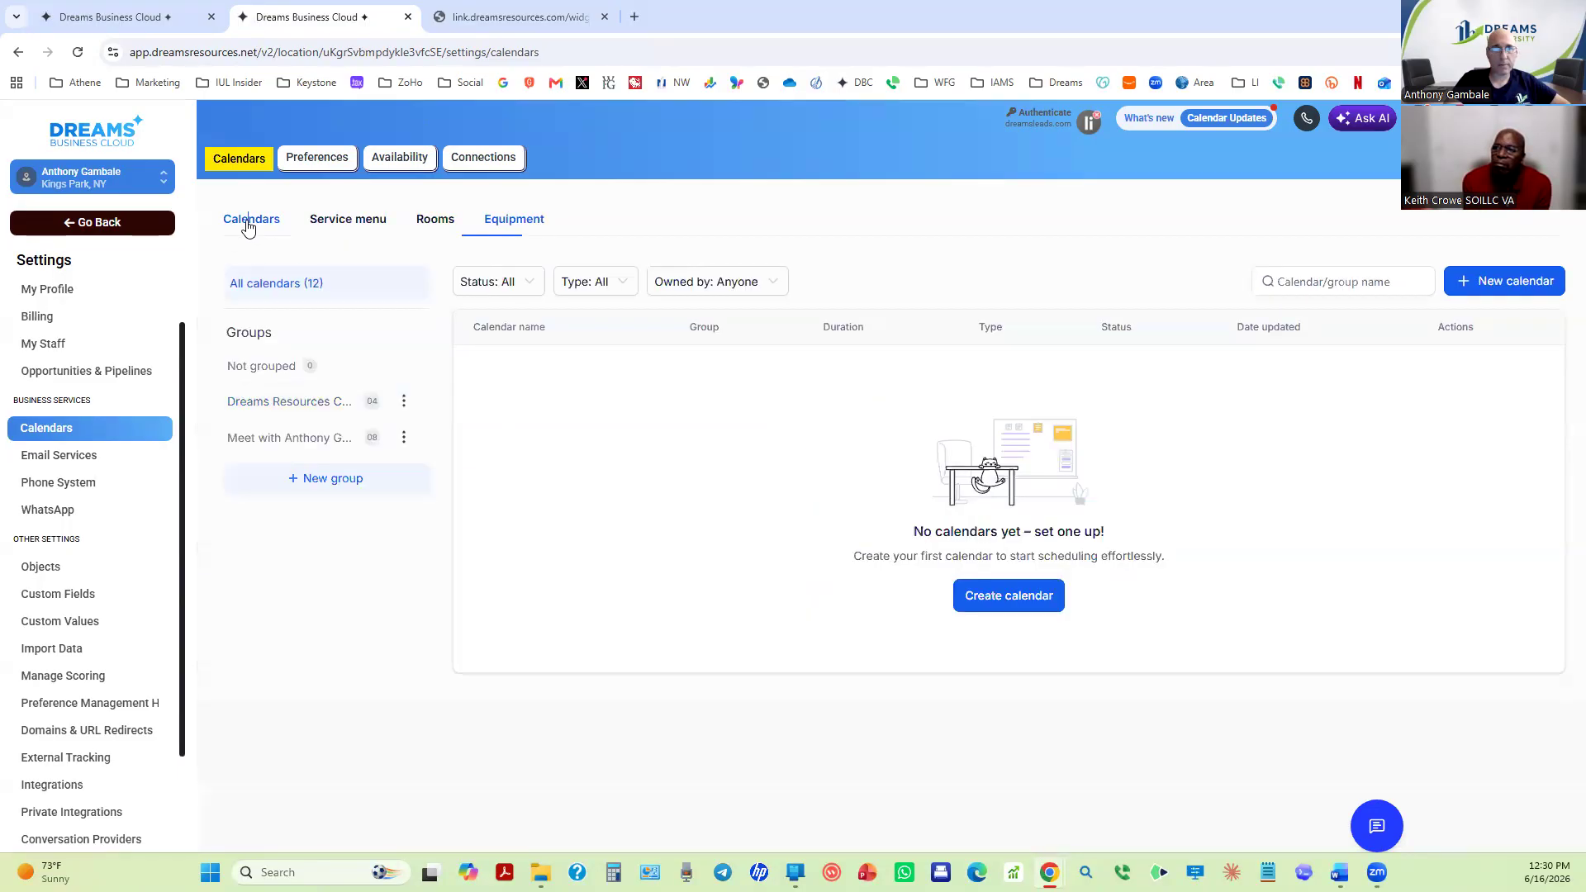
Reload the calendar settings to list all calendars again.
click(269, 367)
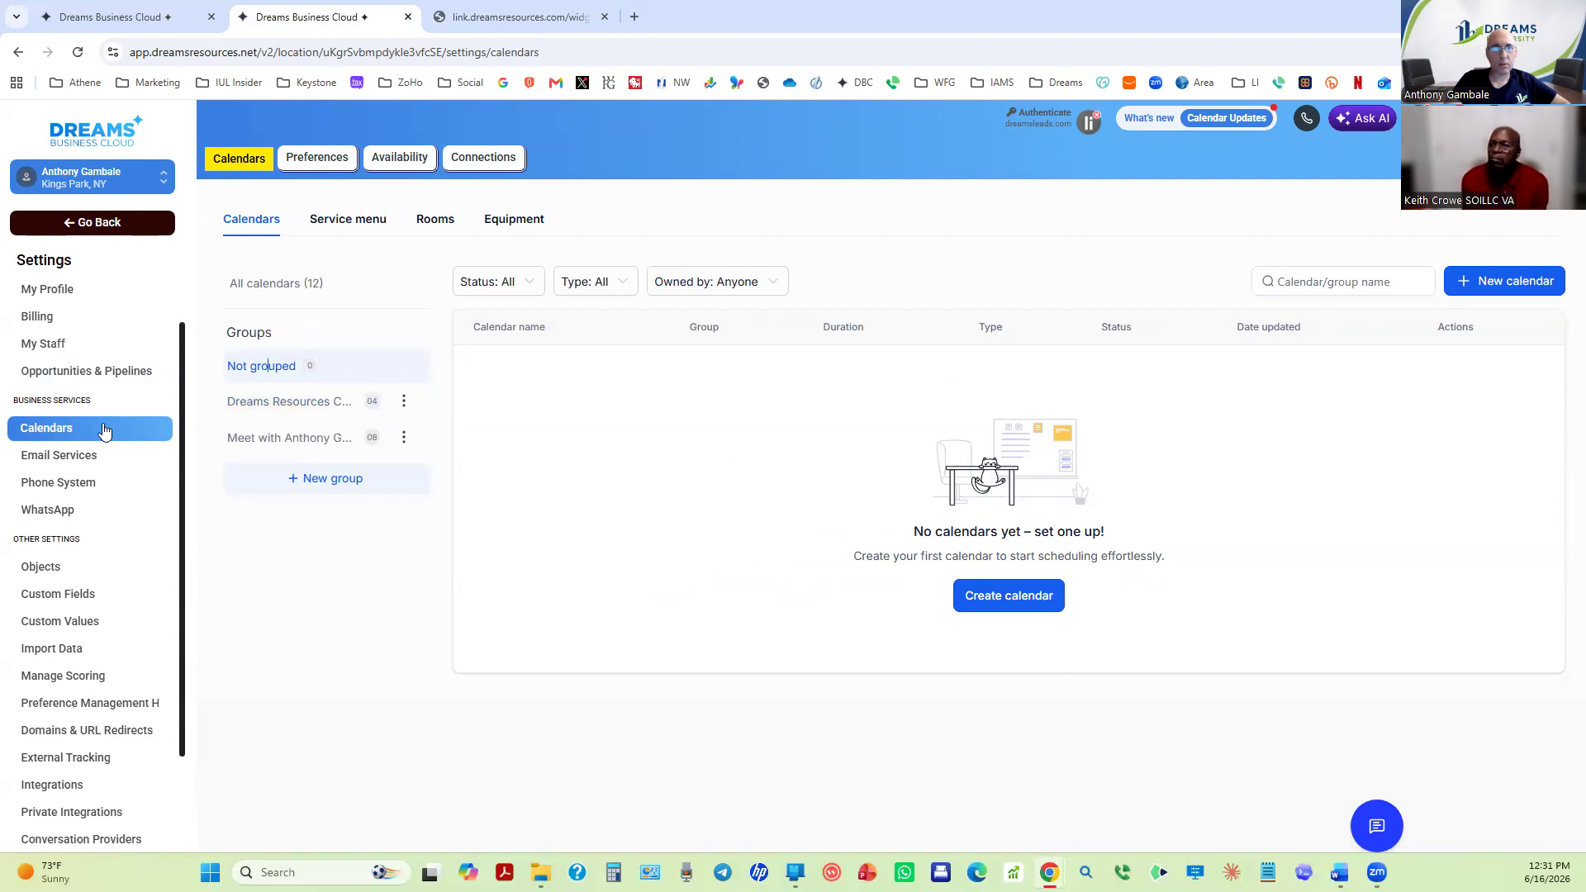
click(66, 458)
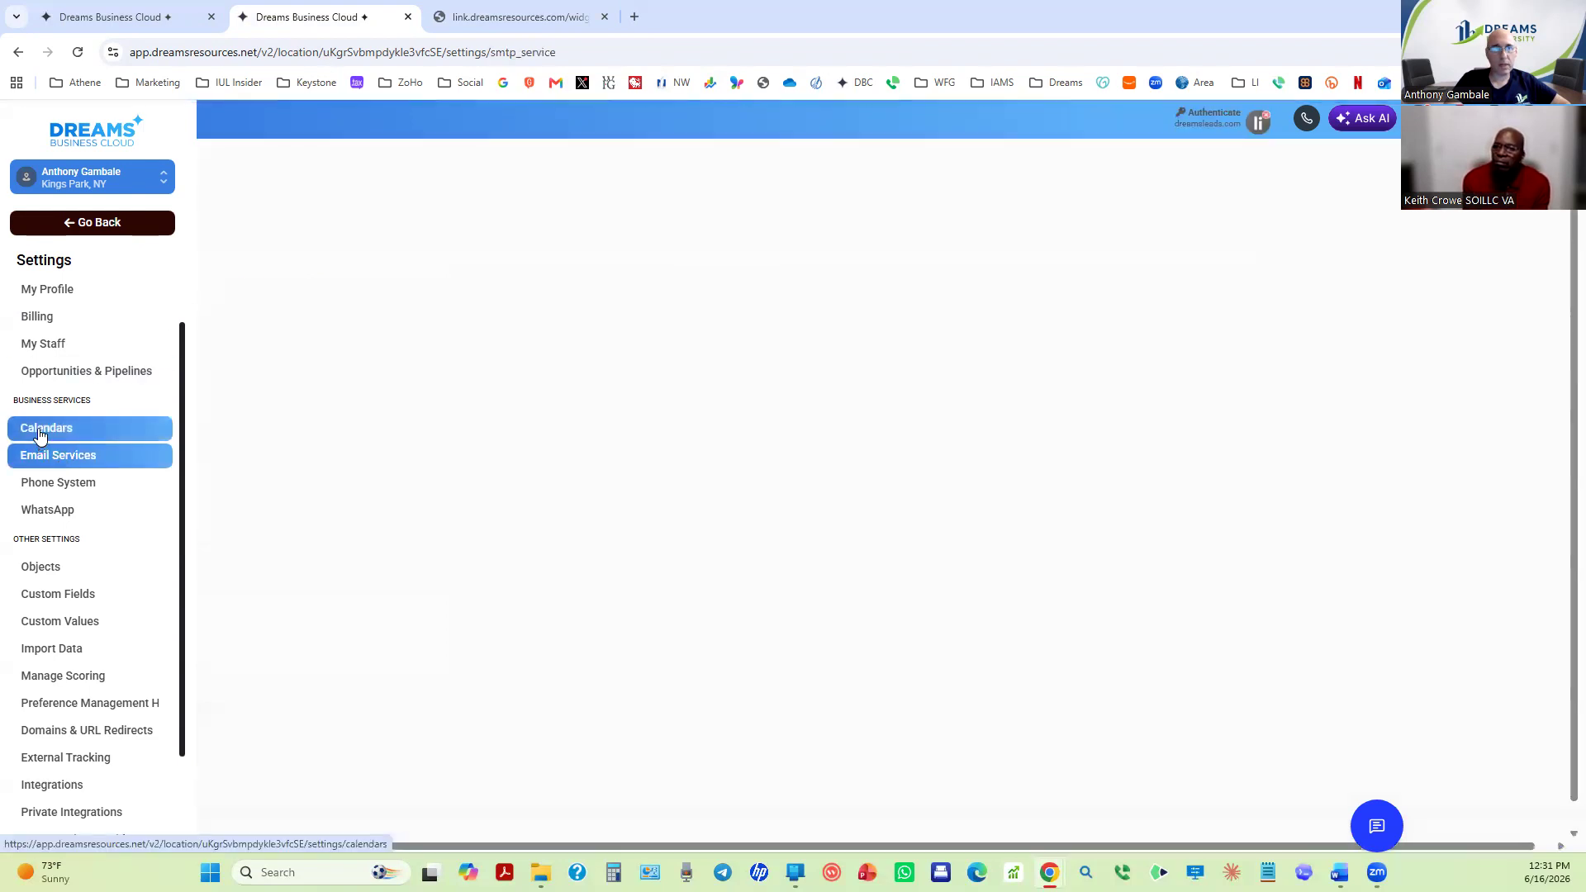
click(43, 429)
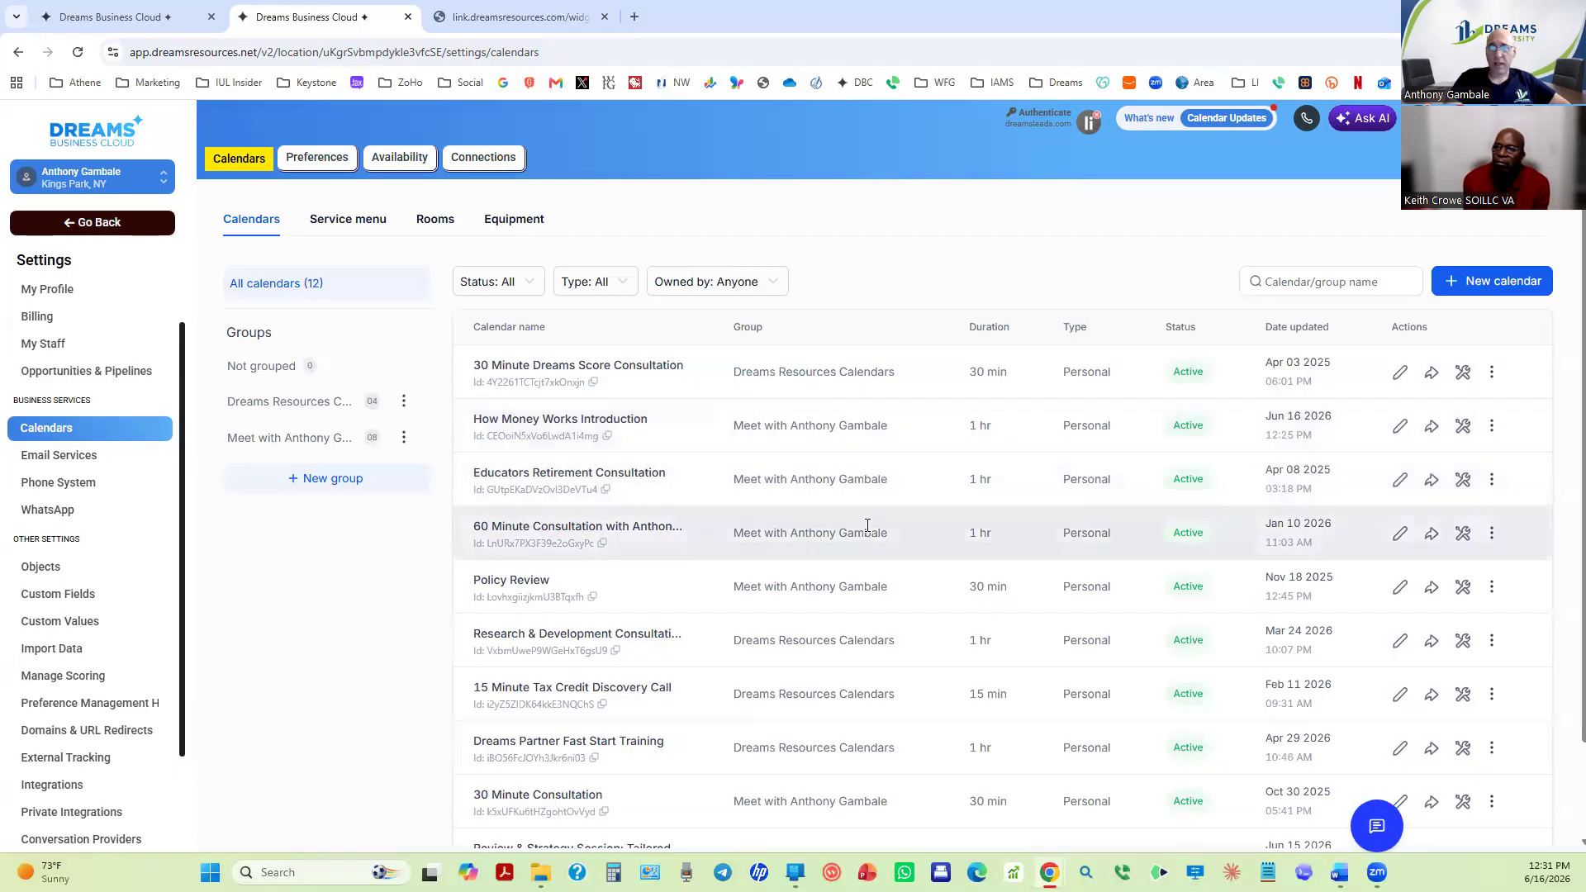
View the additional actions available for the Educators Retirement Consultation calendar.
scroll(867, 525, down, 2)
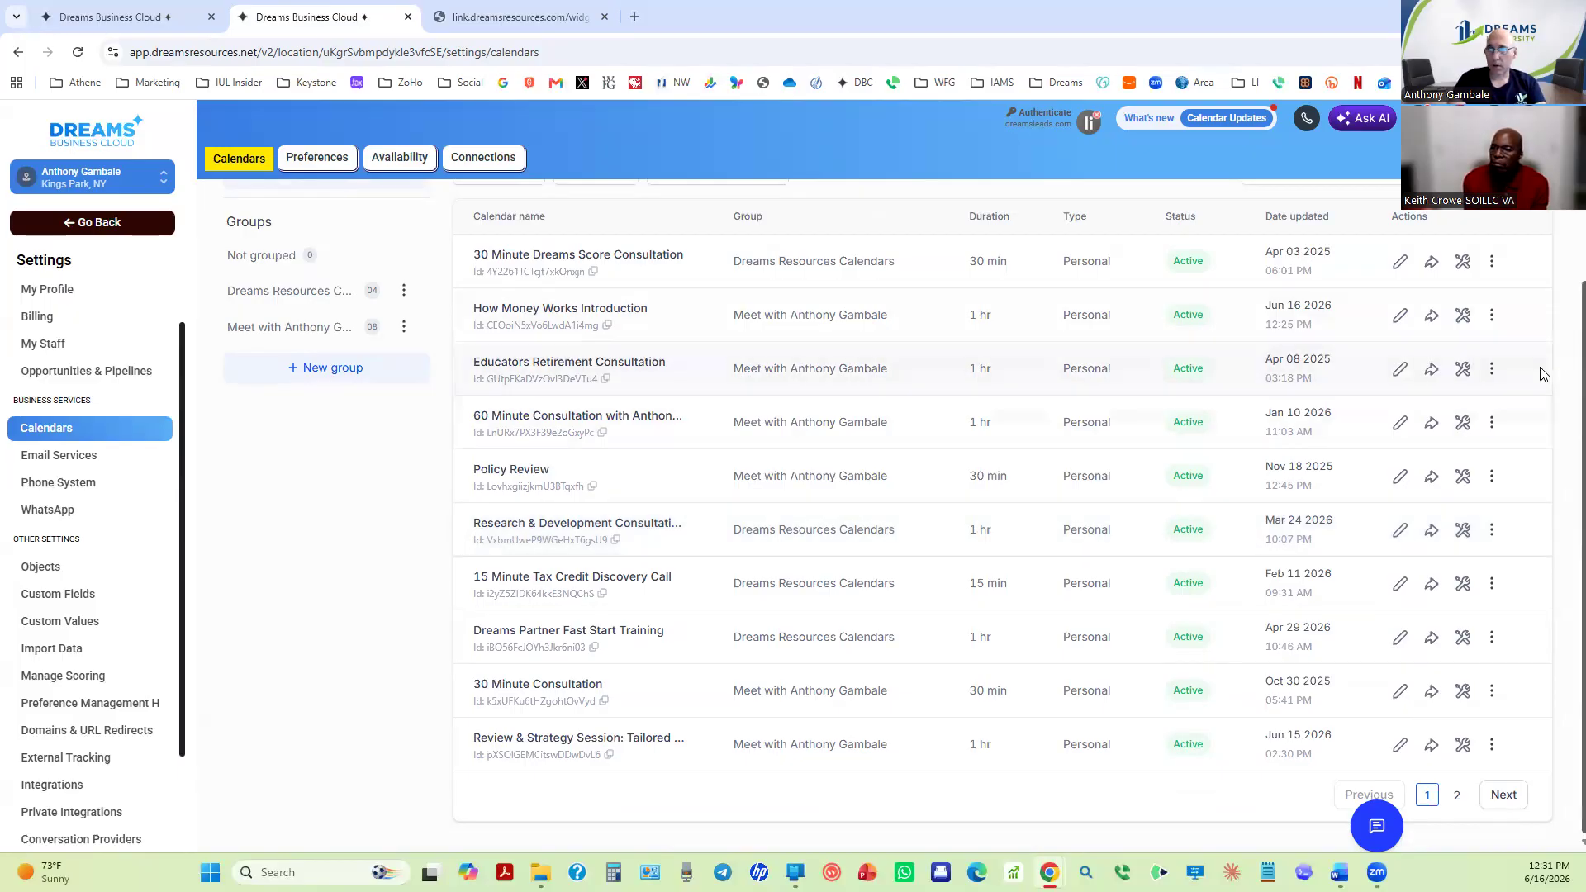
click(1494, 371)
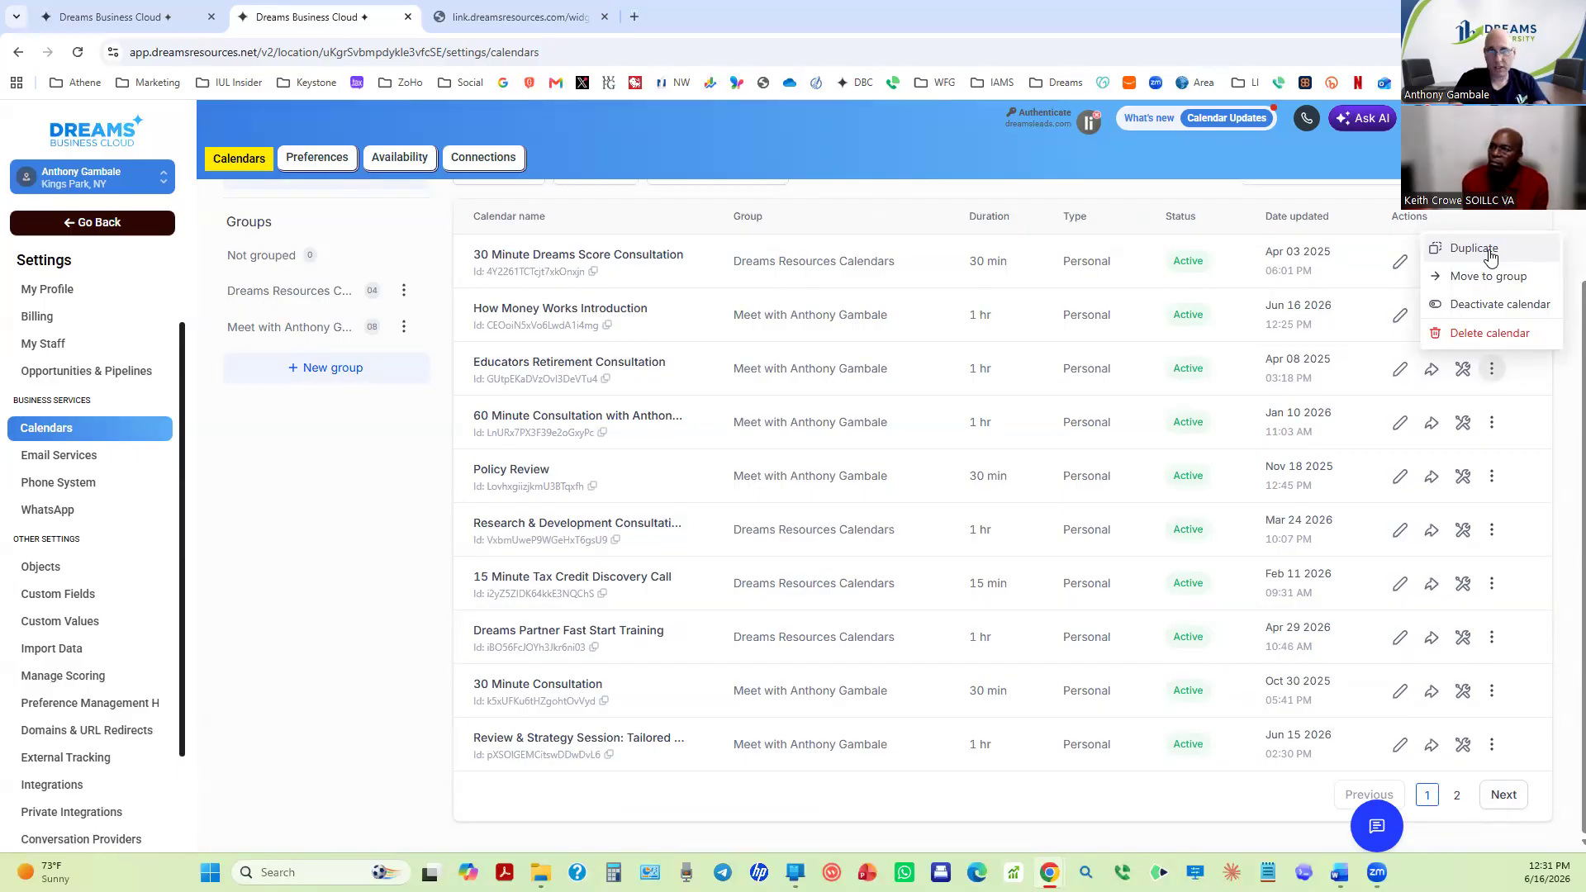
click(364, 603)
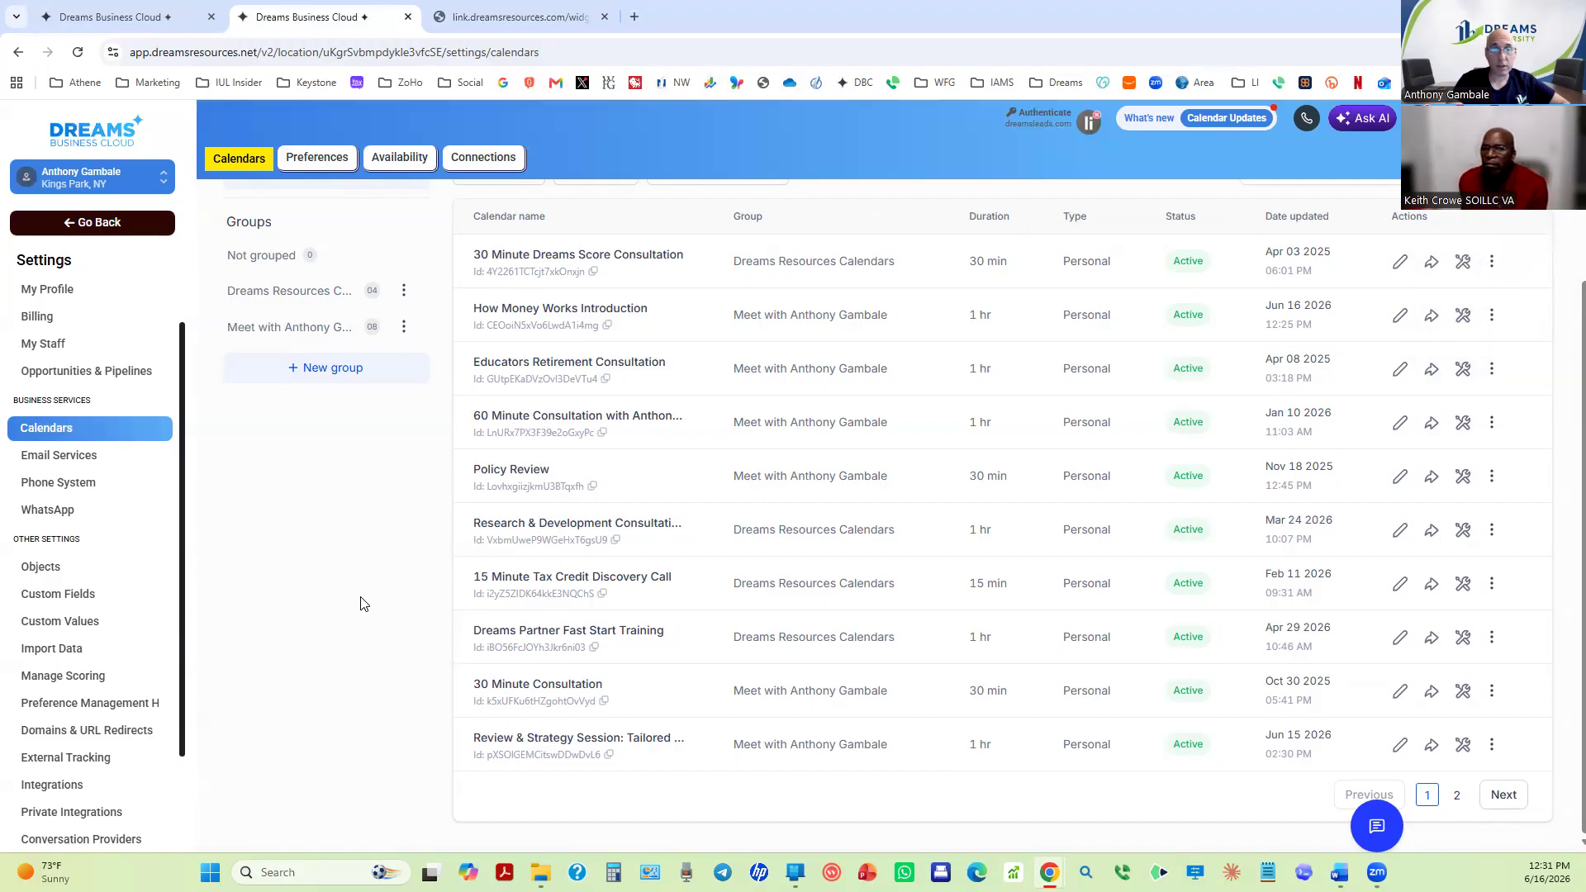
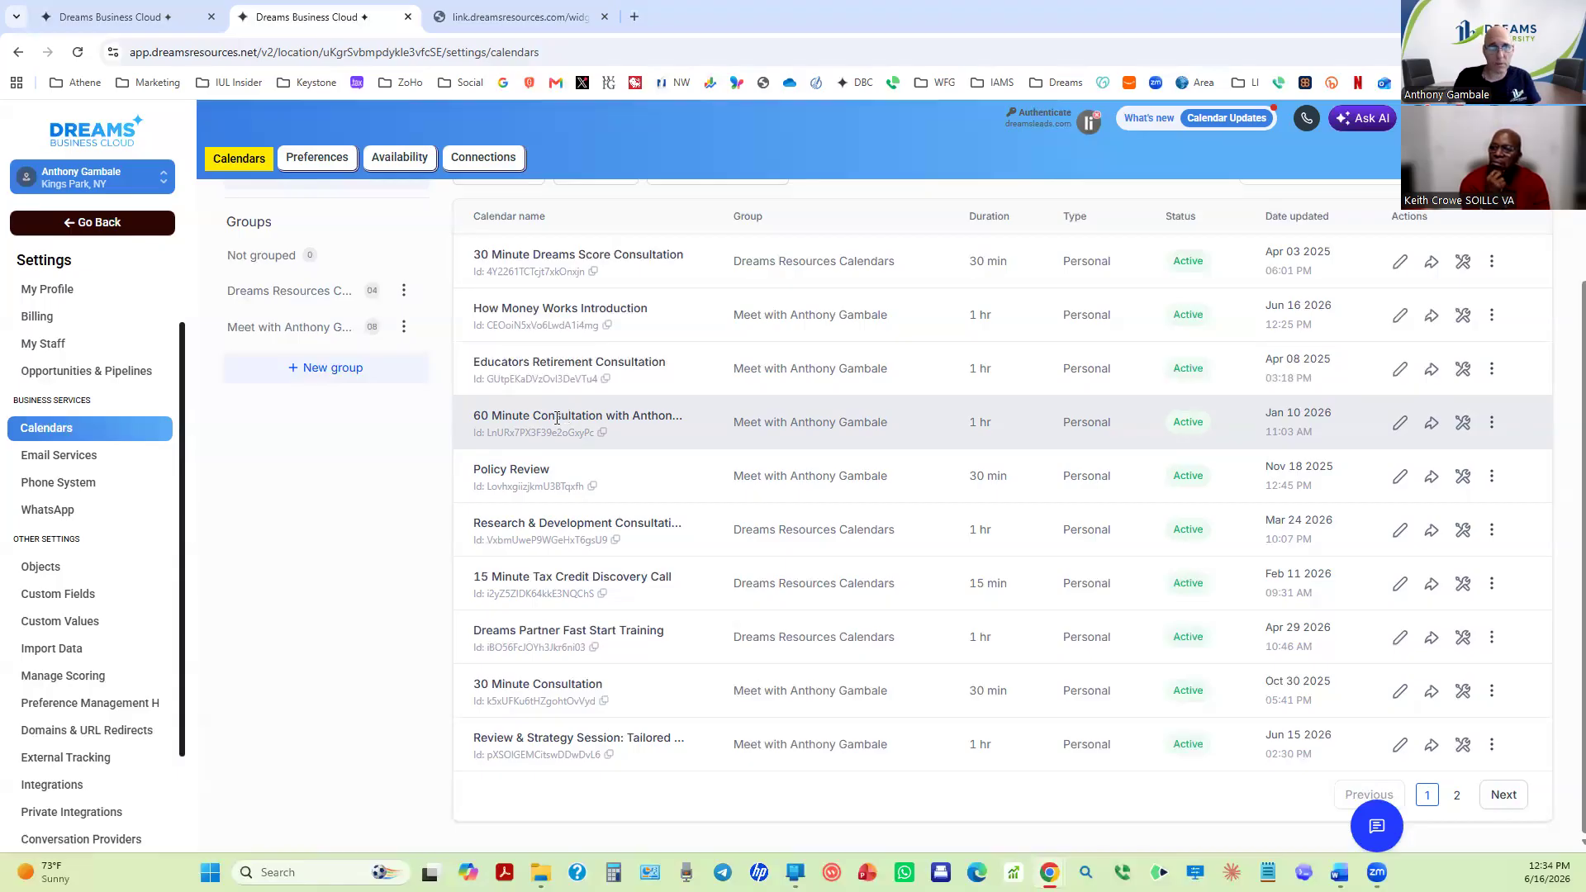
Leave the settings and open the list of all forms in the Sites area.
click(54, 456)
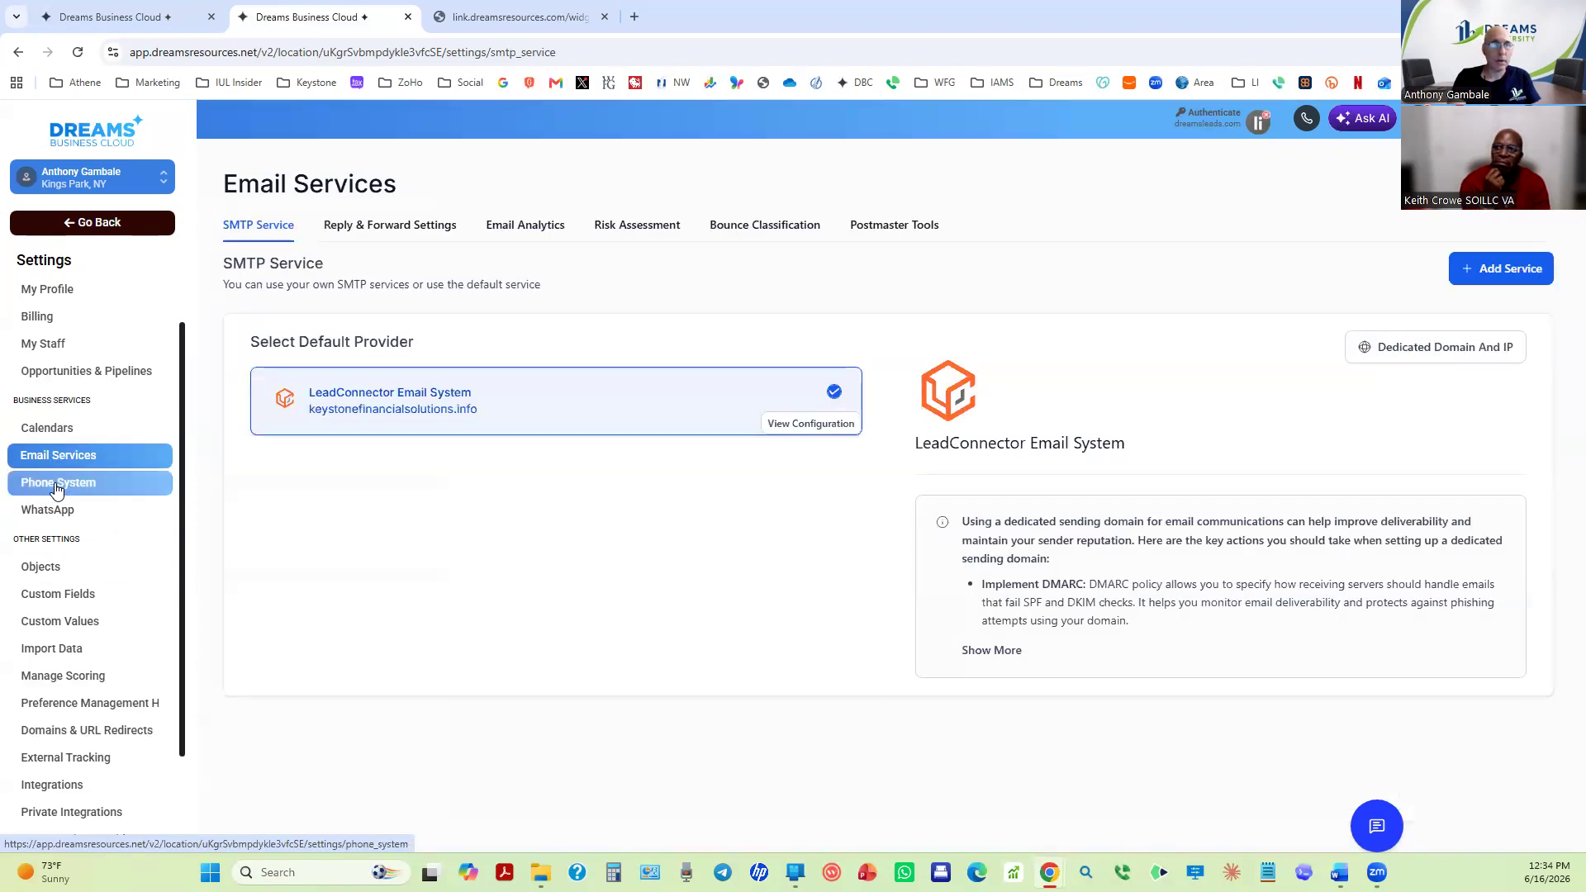
scroll(49, 686, down, 2)
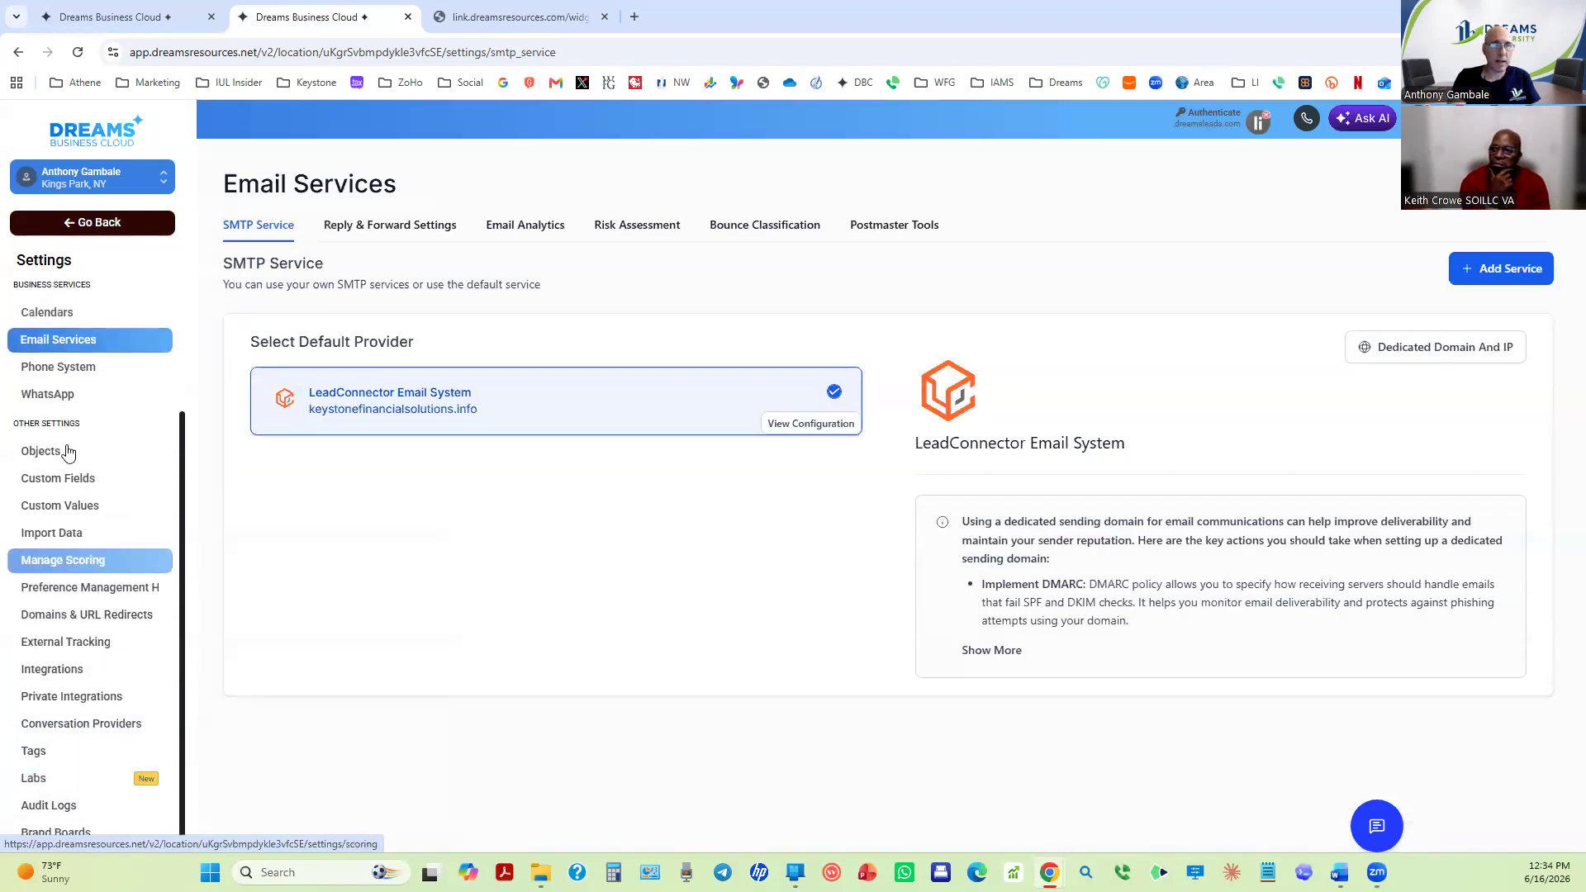
click(93, 223)
click(81, 439)
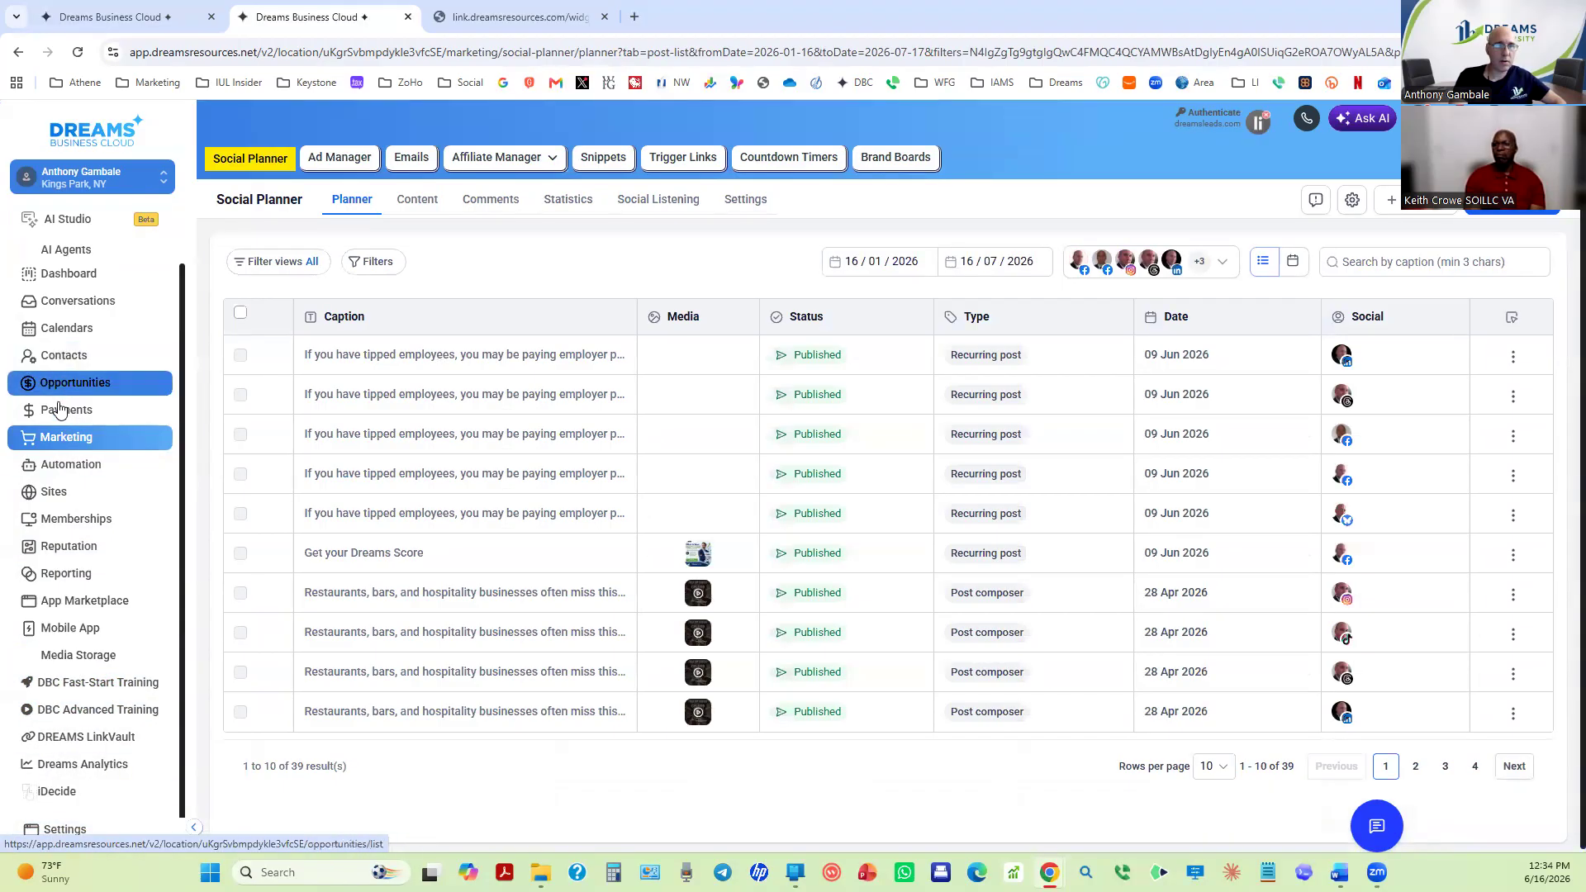
click(59, 357)
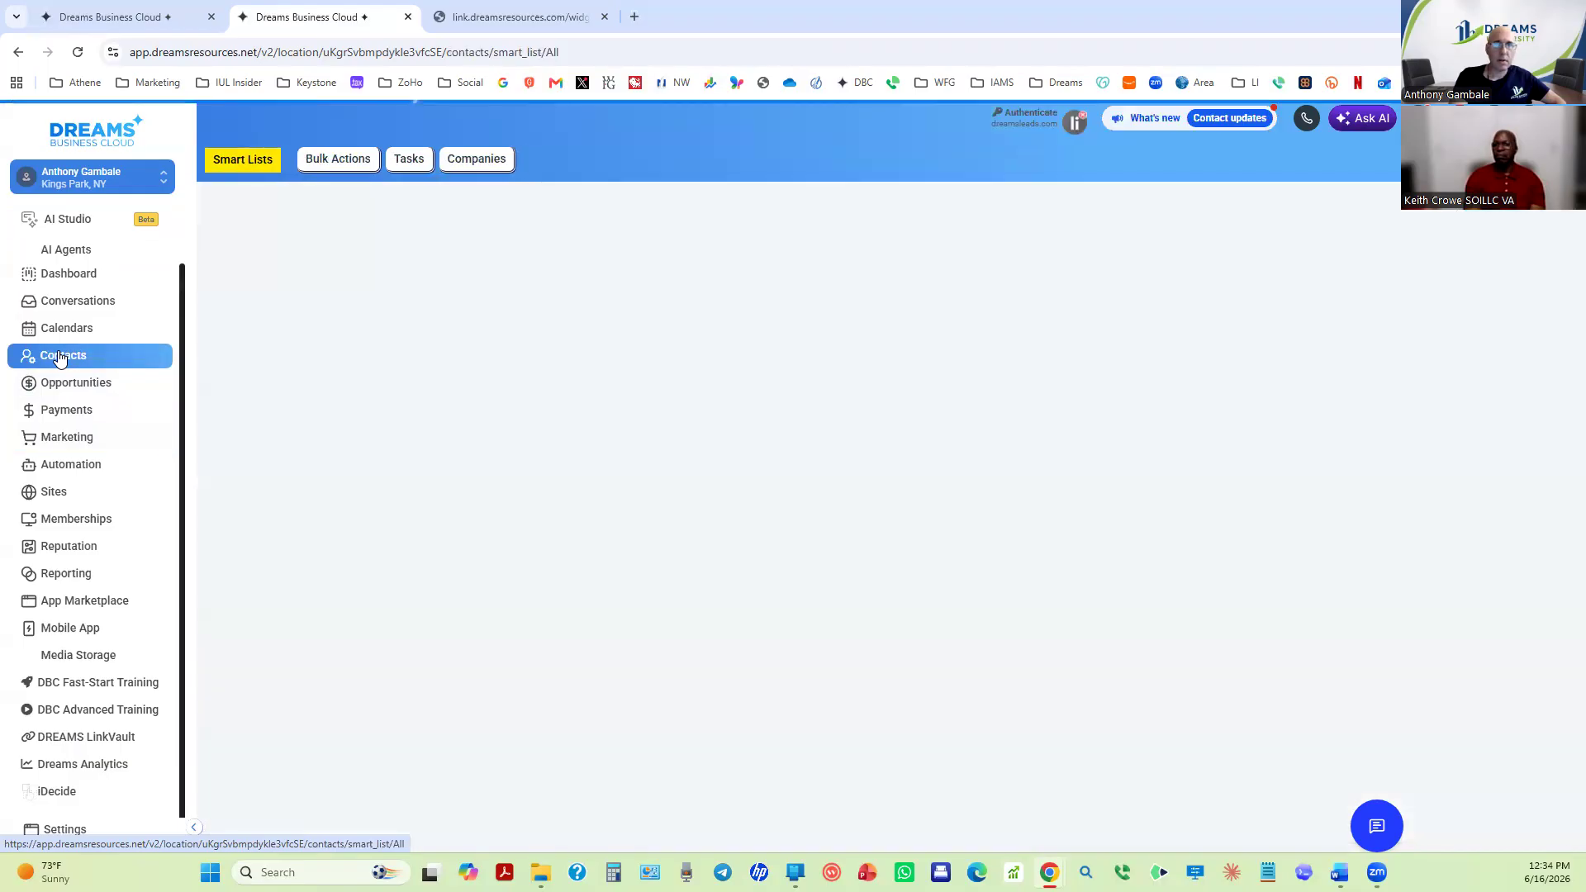
click(62, 494)
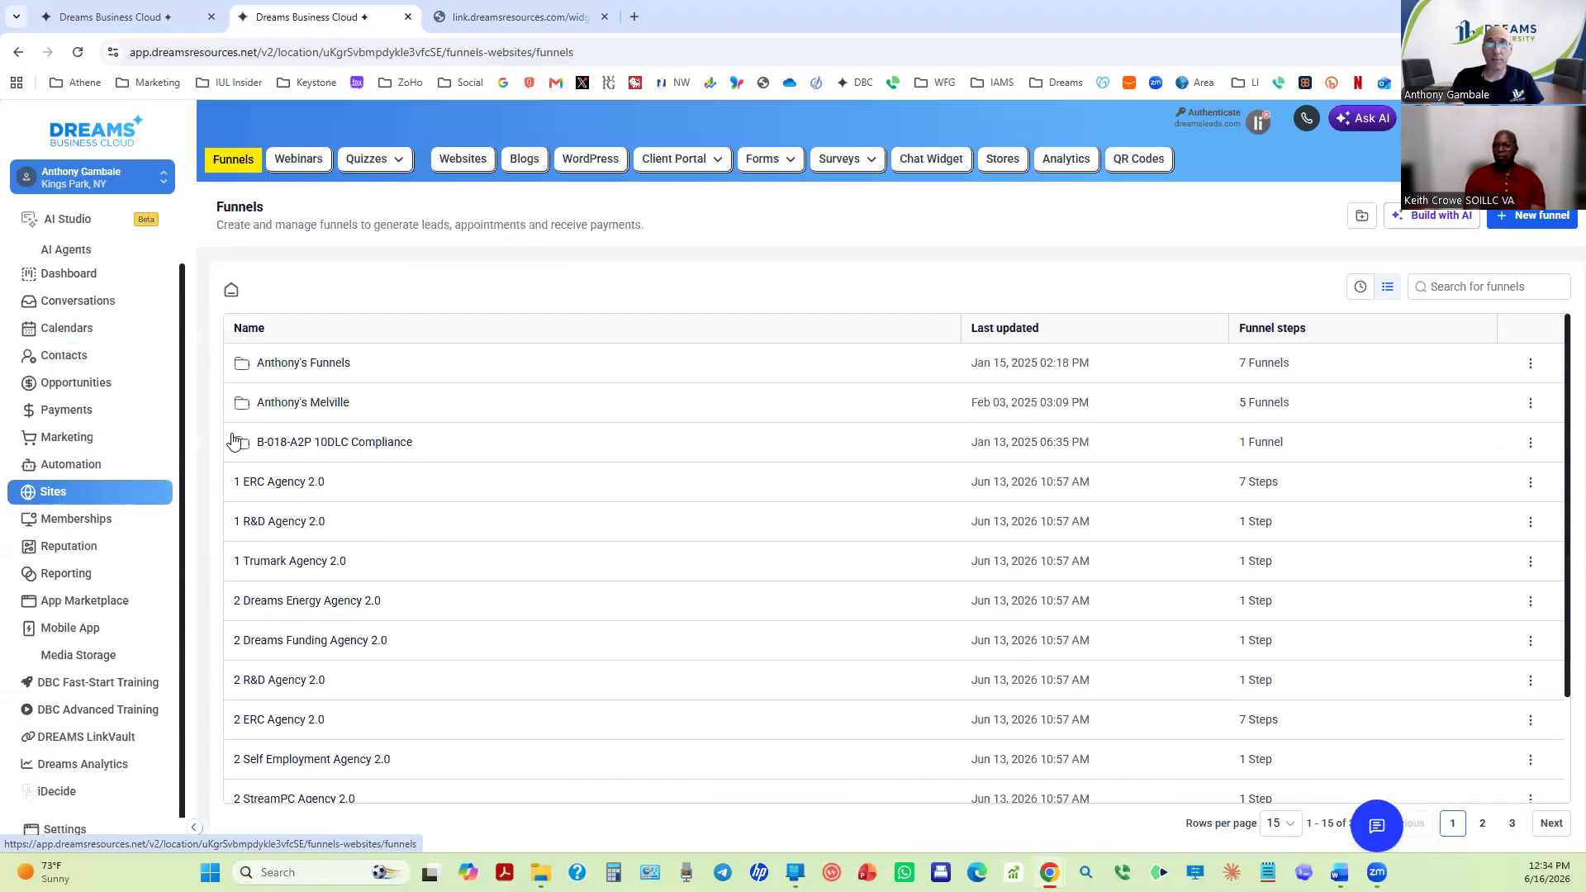
click(768, 168)
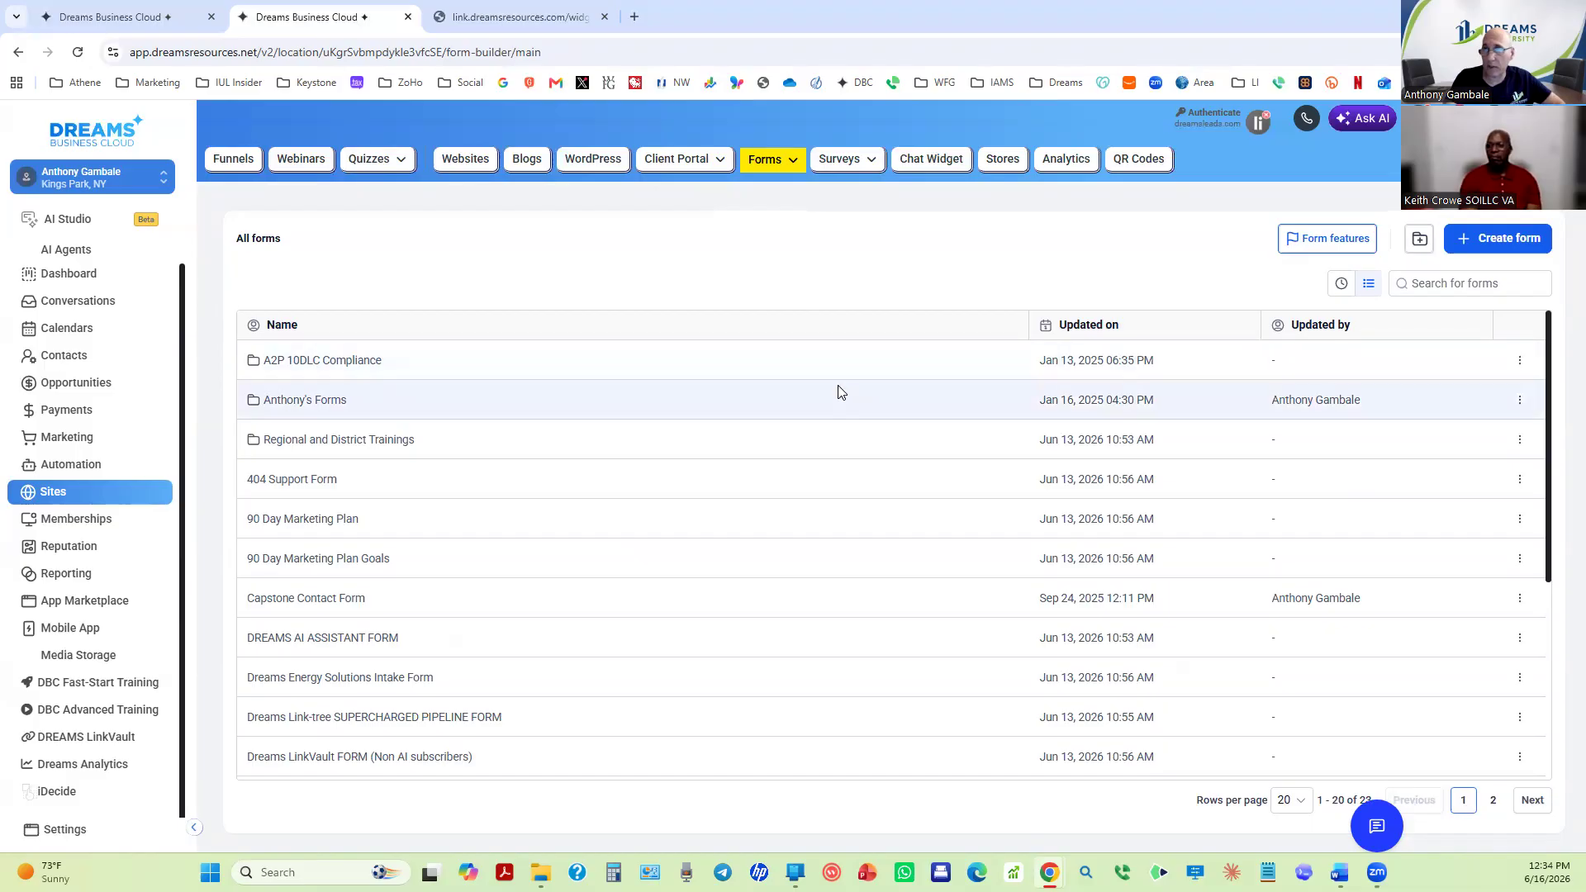
Look through the forms list and the owner's personal forms folder, and return to the complete list.
scroll(867, 463, down, 2)
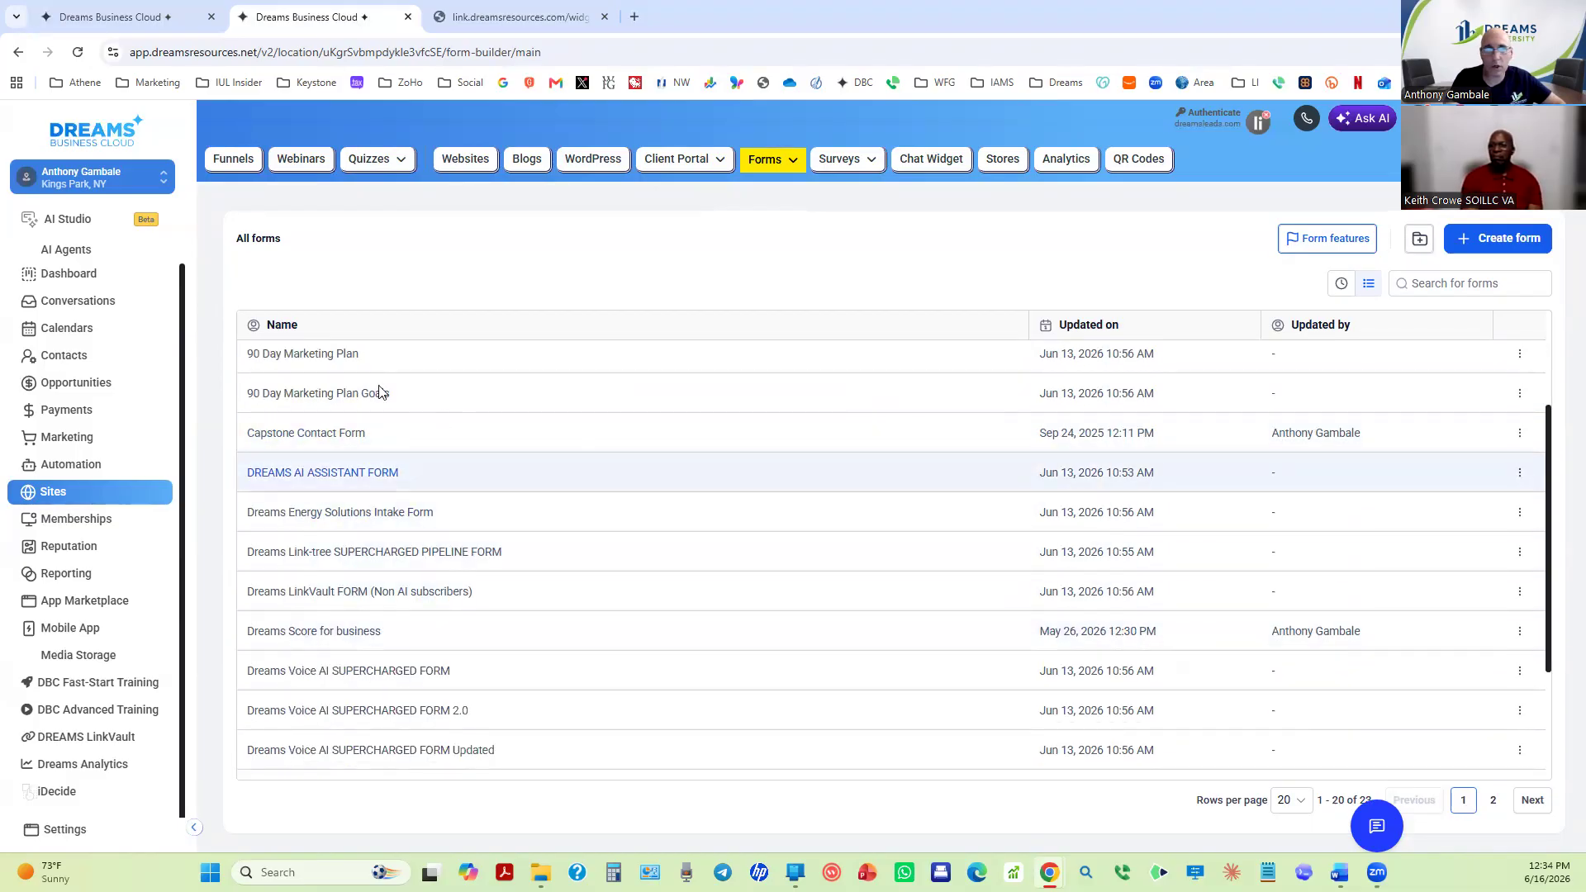
scroll(745, 352, up, 2)
scroll(1409, 612, down, 4)
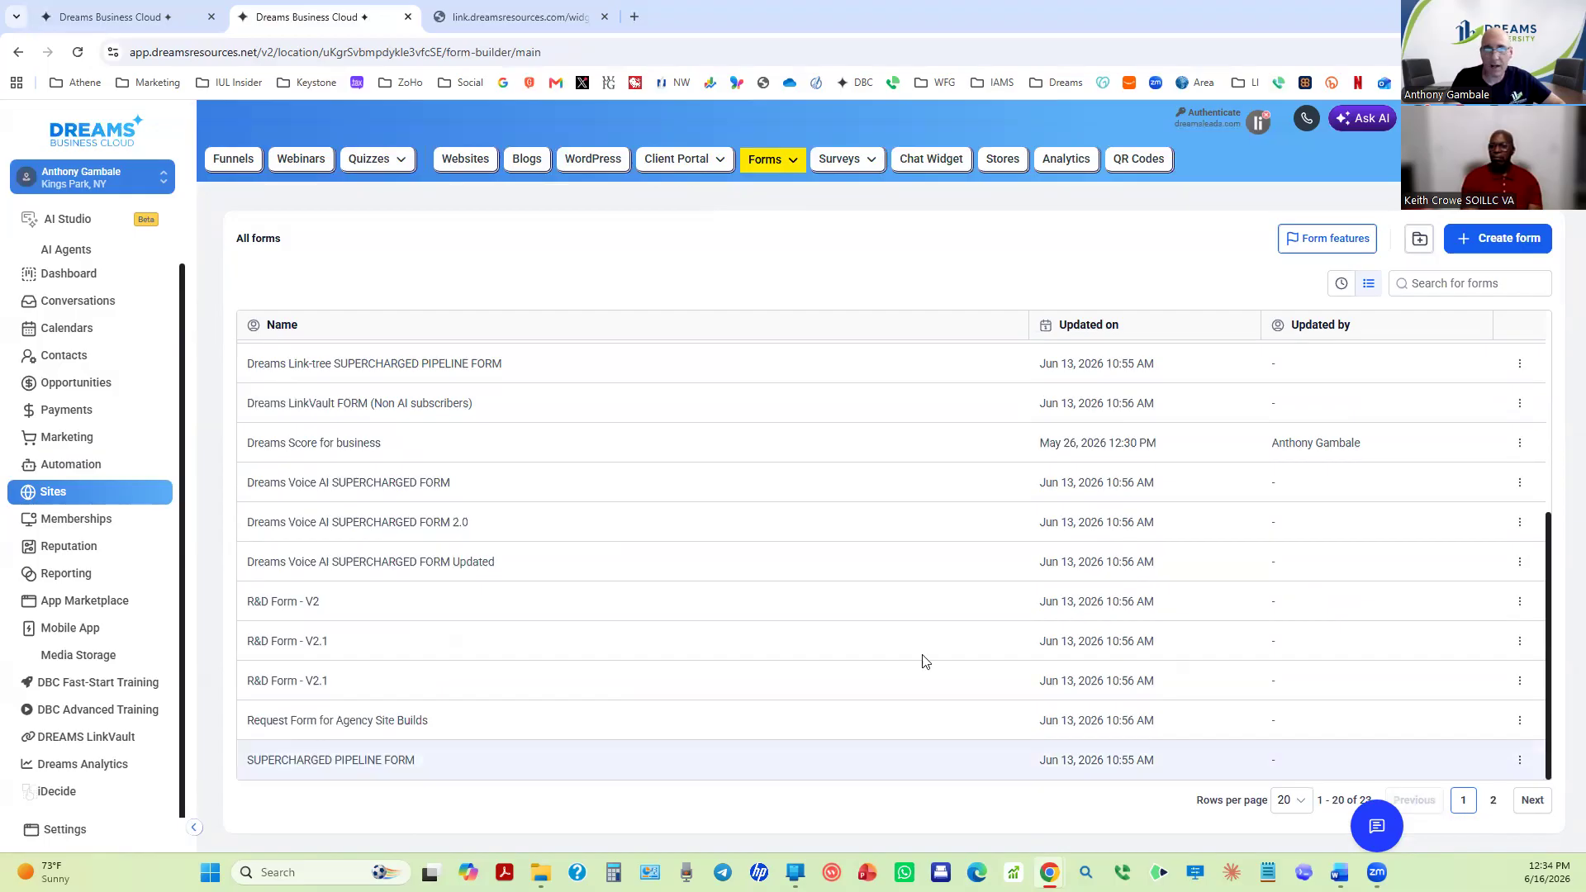
scroll(776, 616, down, 1)
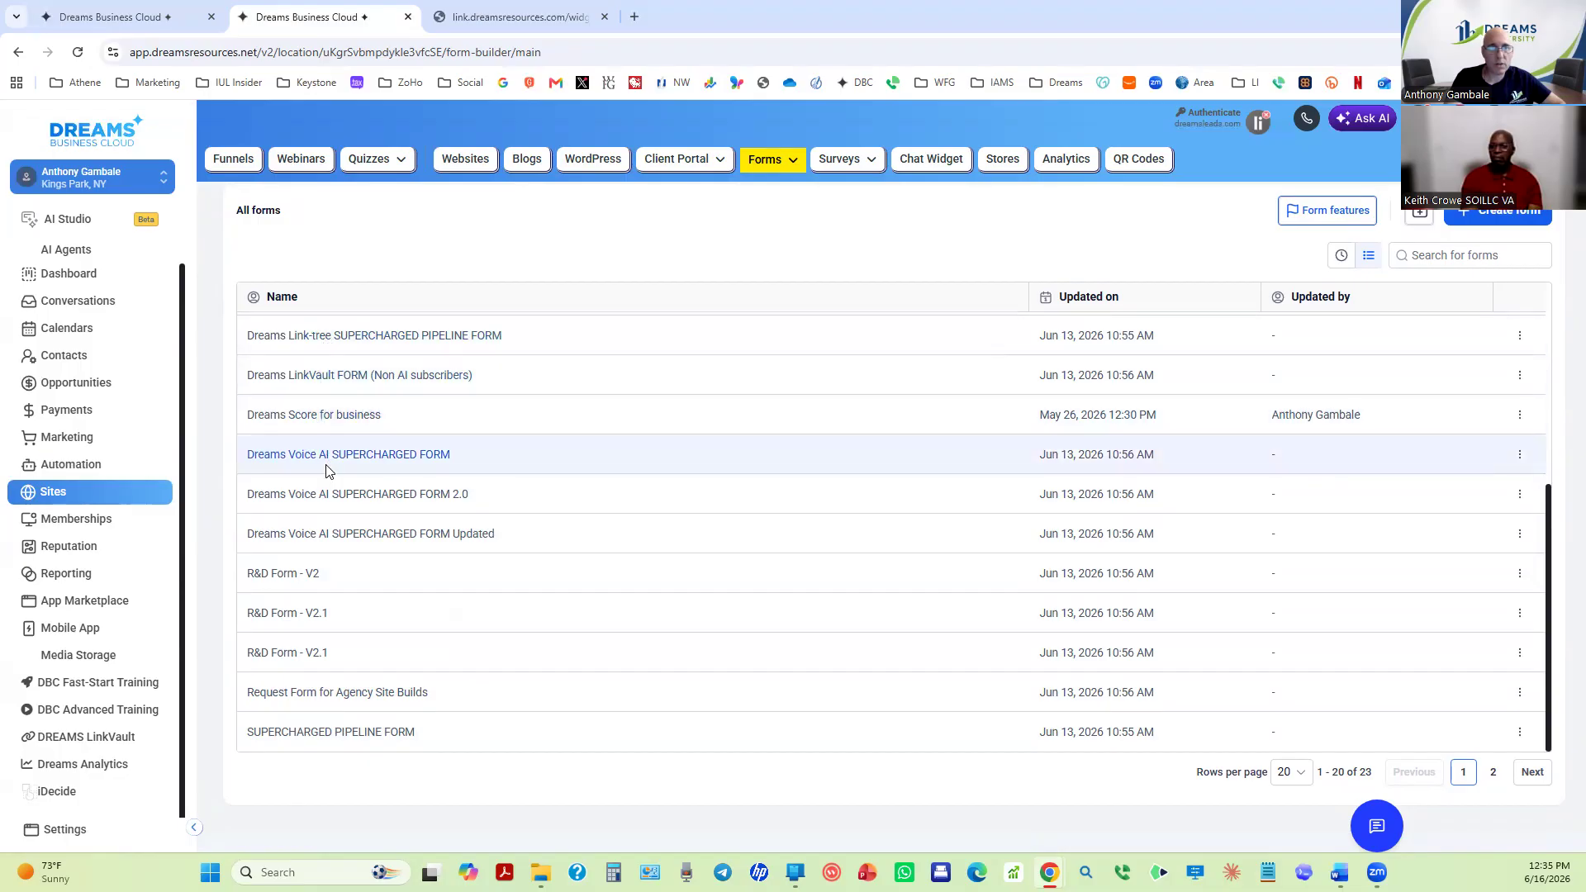
scroll(323, 380, up, 4)
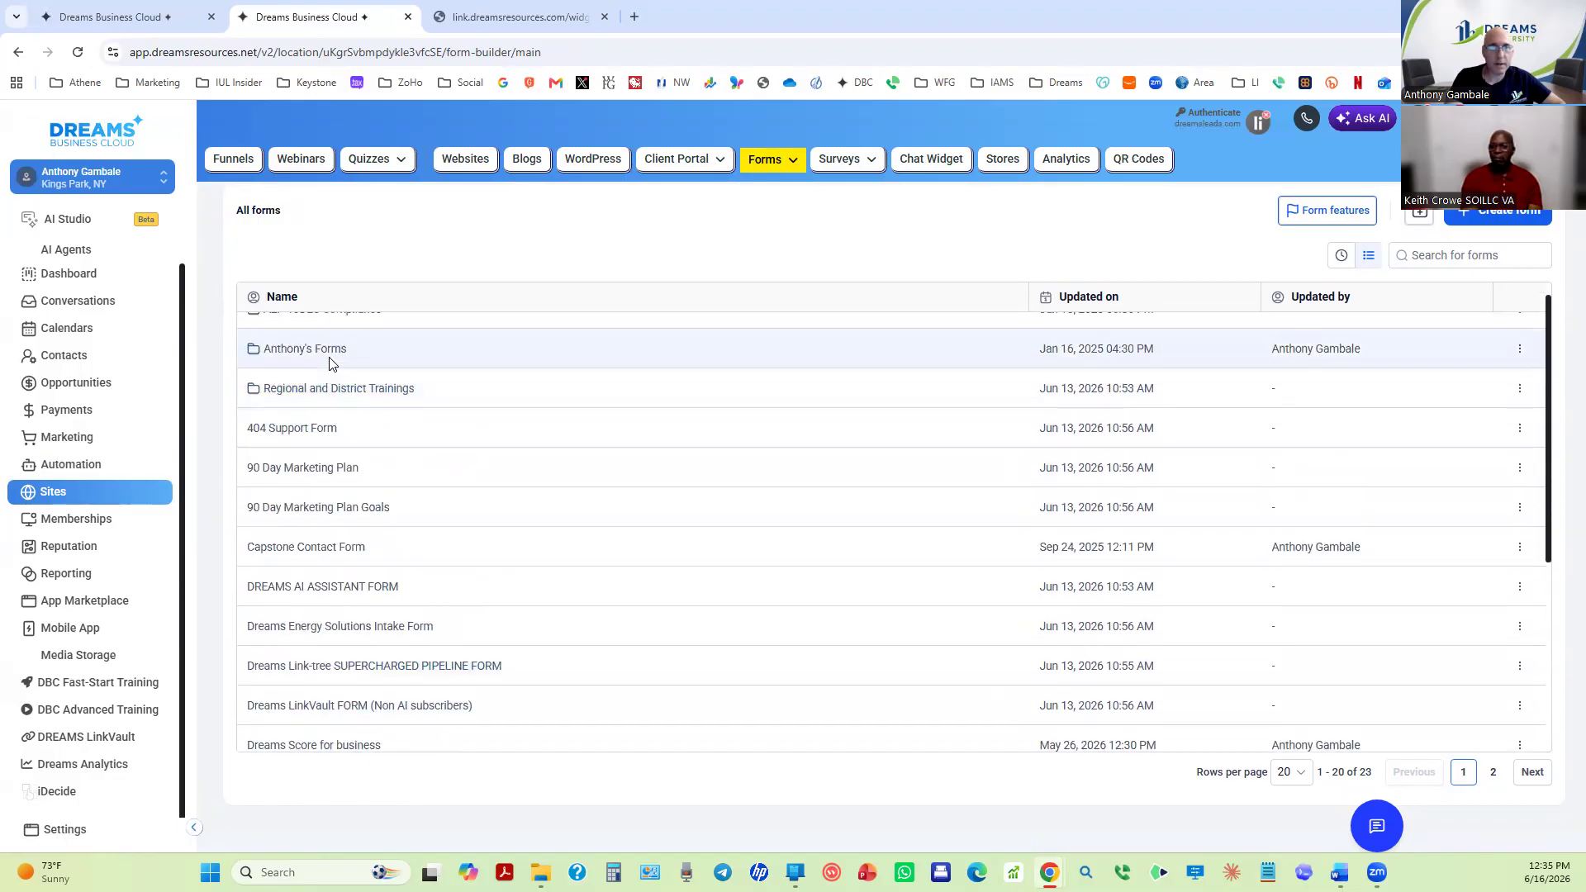
click(329, 353)
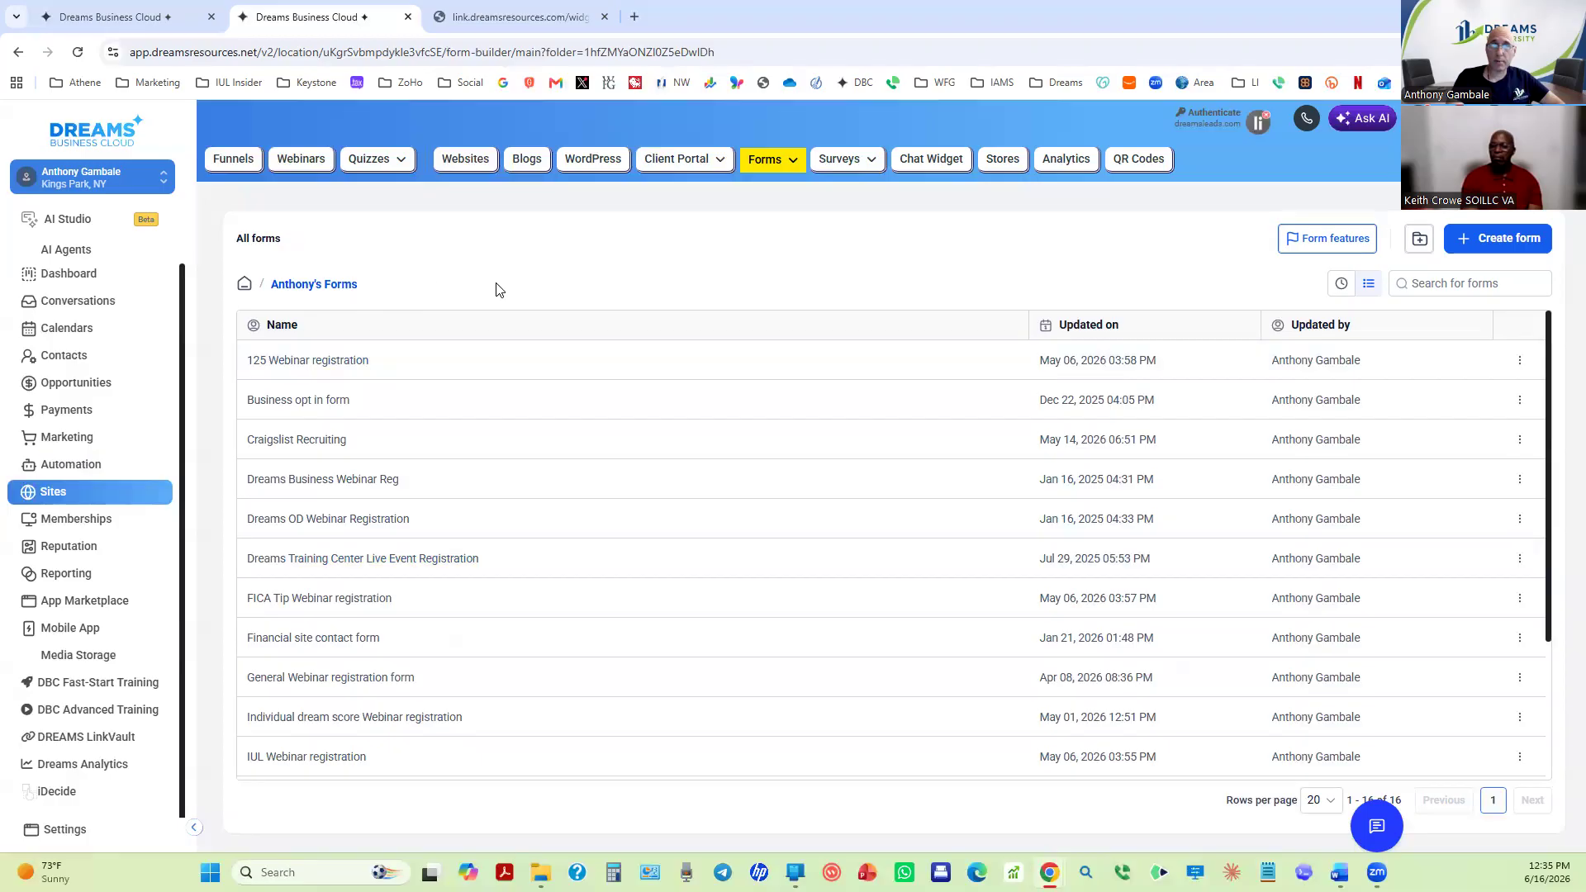
click(245, 285)
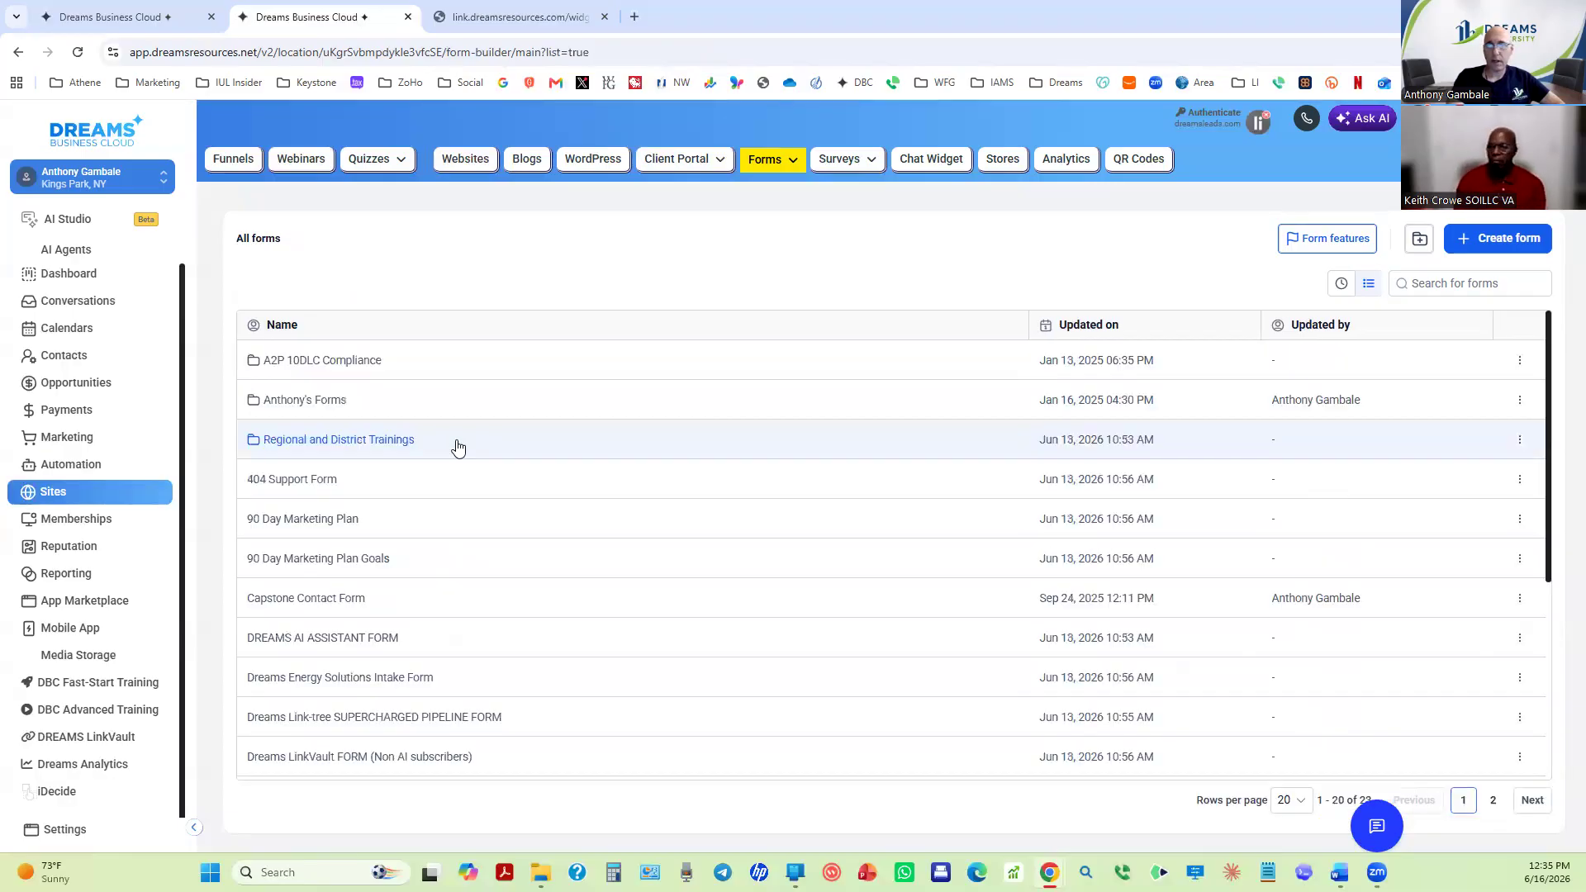
Set the forms list to 100 rows per page and look through all the forms.
scroll(463, 455, down, 5)
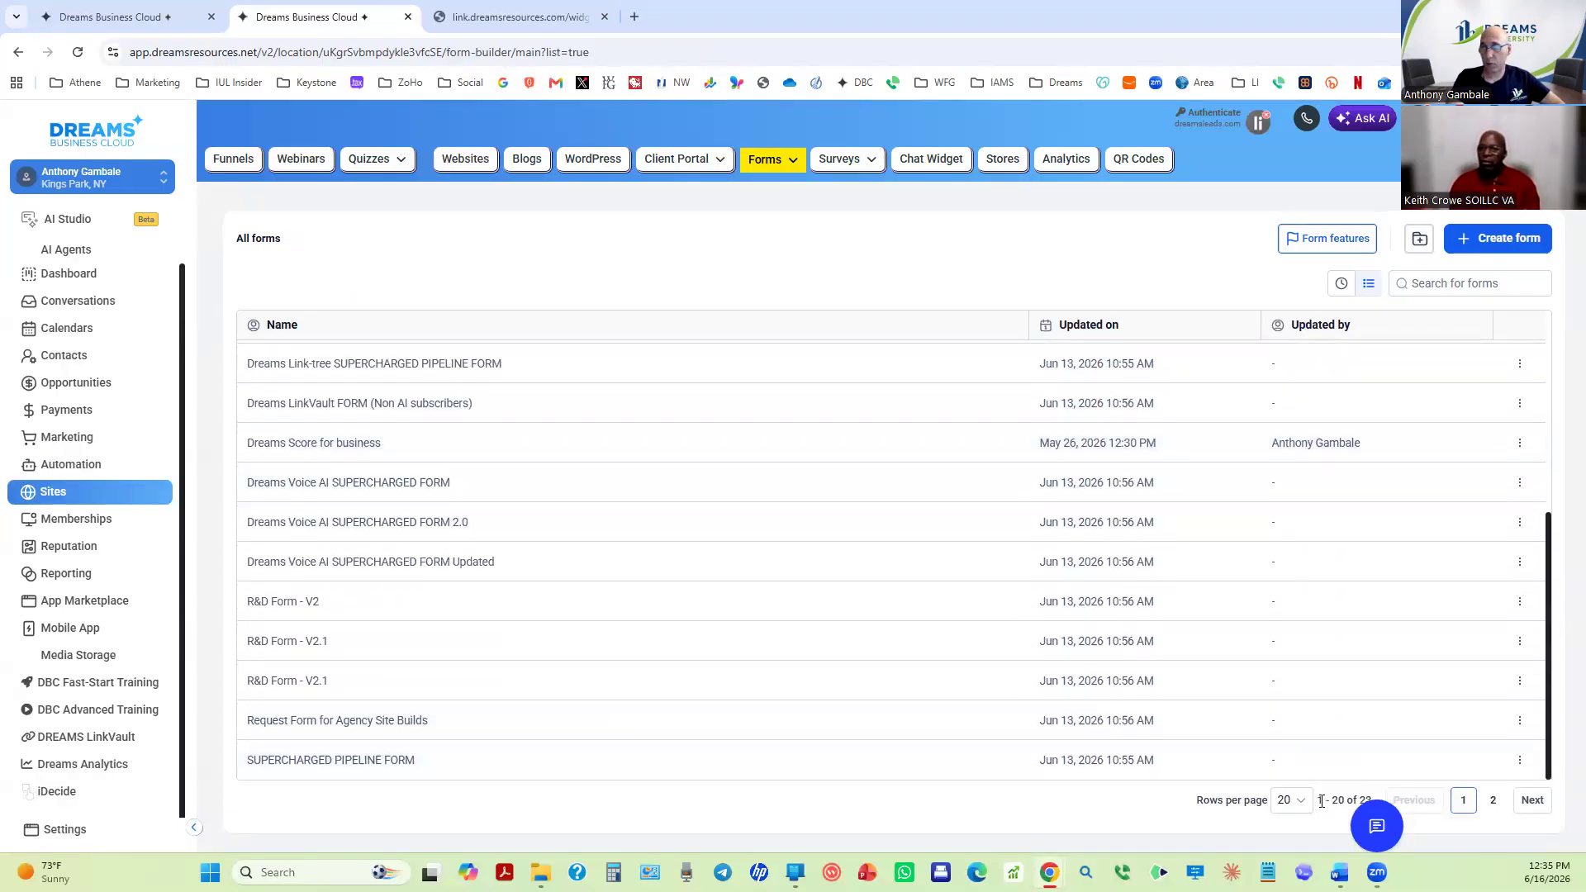
click(1290, 799)
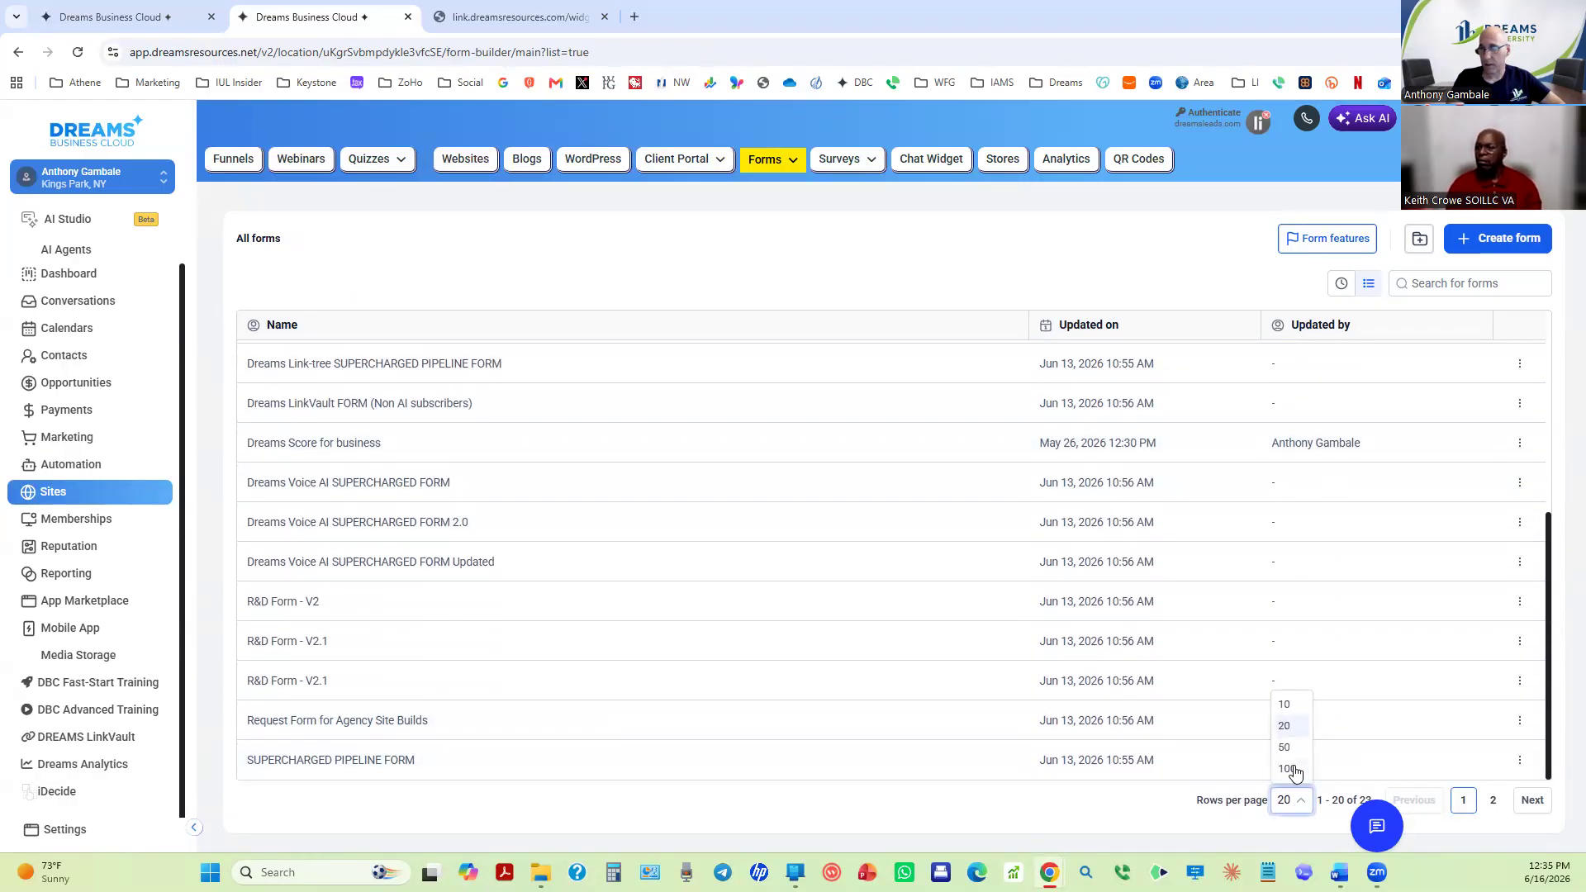
click(1287, 769)
scroll(679, 506, down, 6)
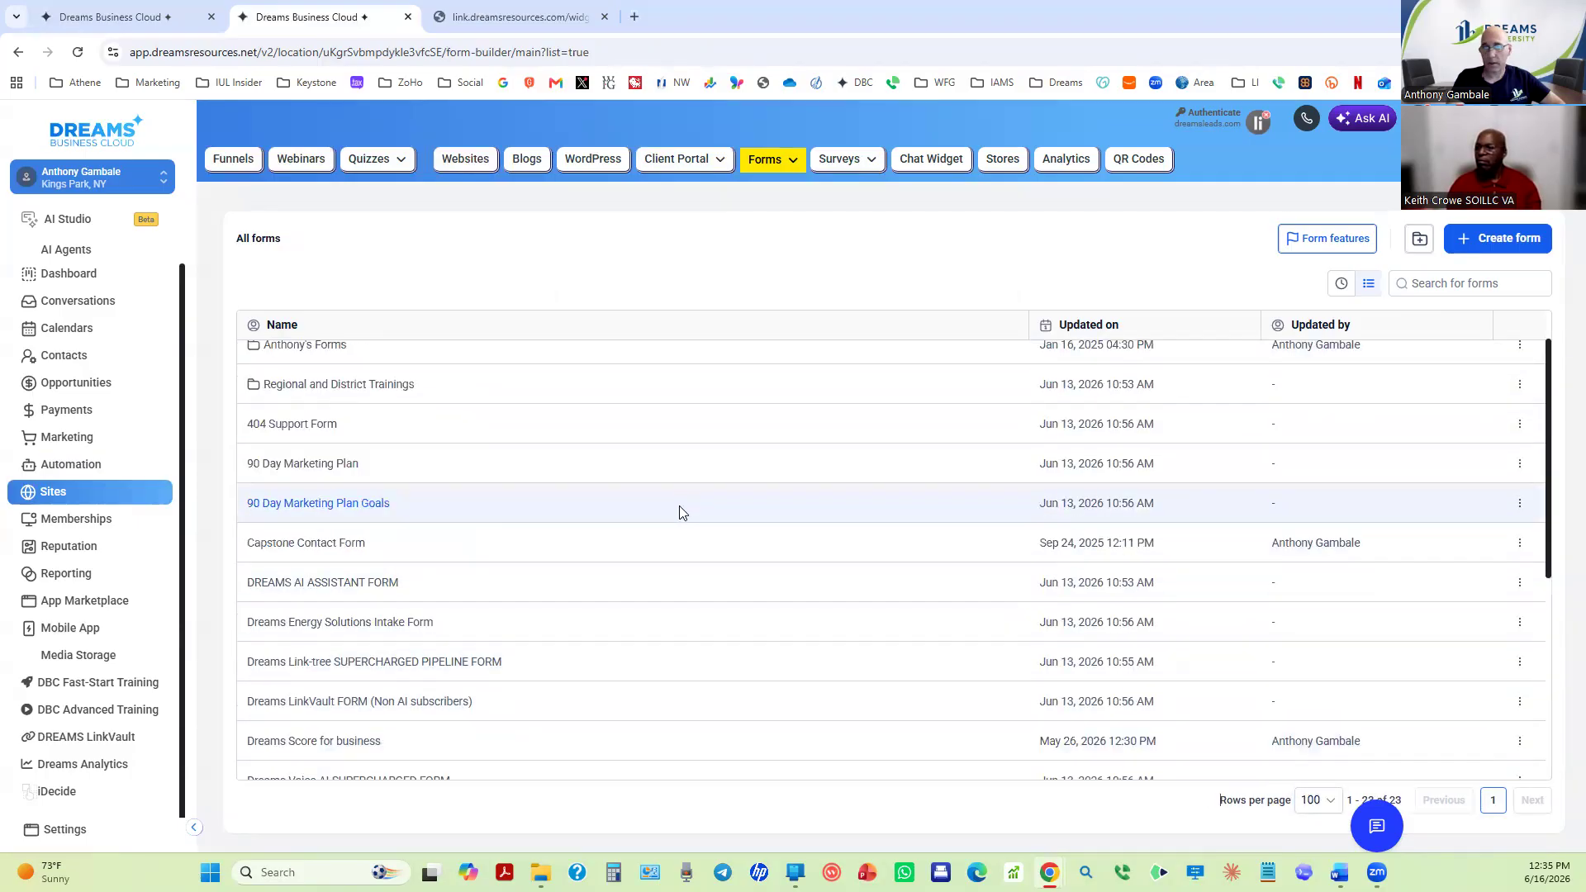
scroll(679, 506, up, 6)
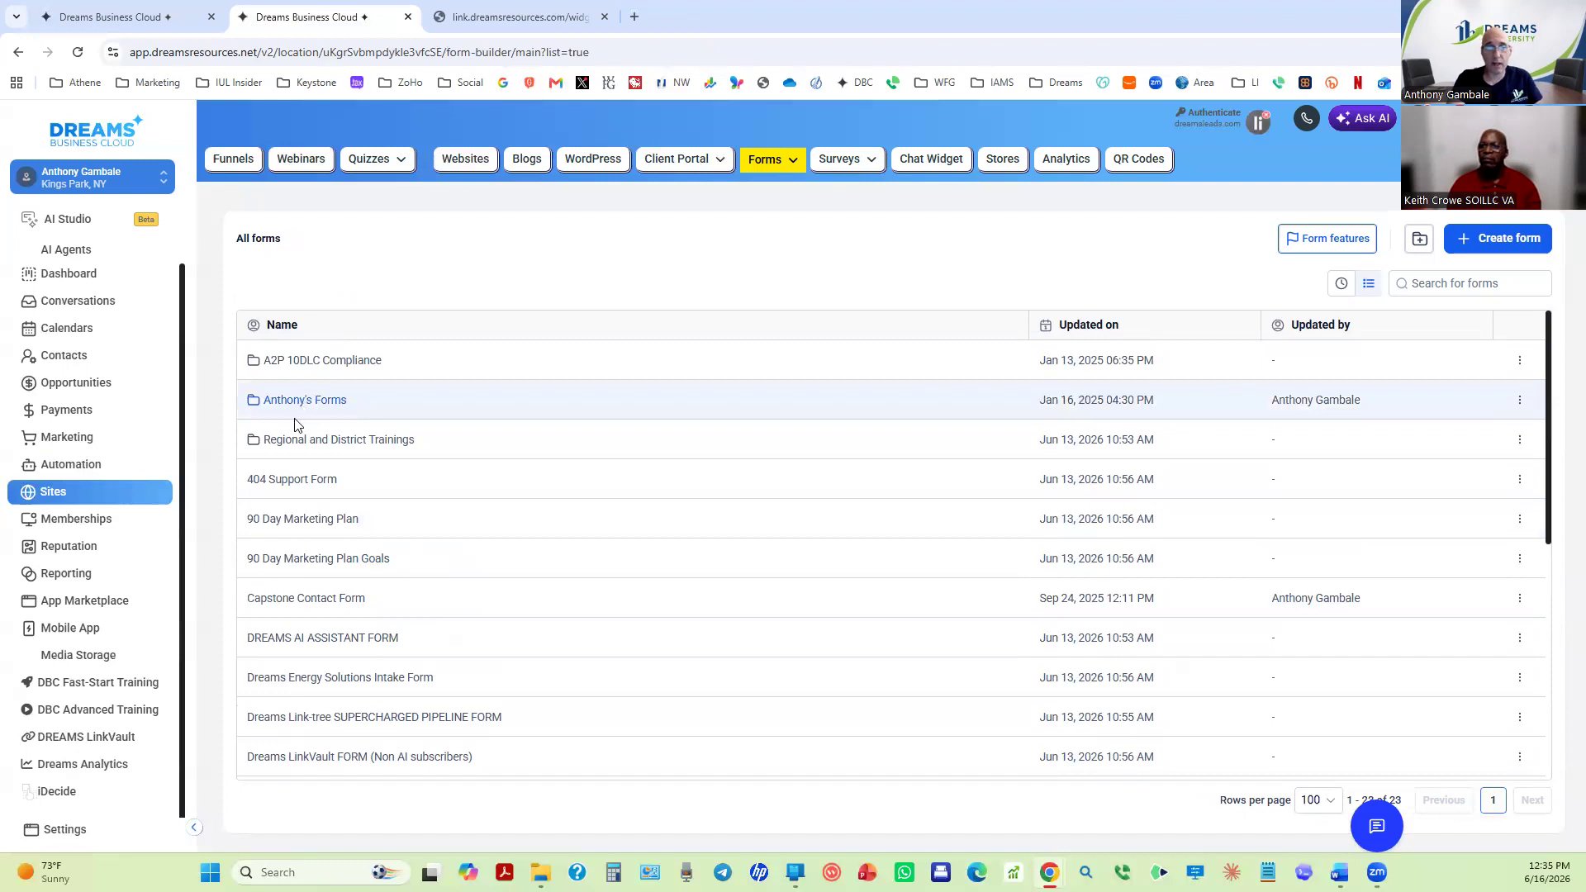
Open the owner's personal forms folder, review the fields of the My Dream Score Calender form, and return to the folder.
click(288, 400)
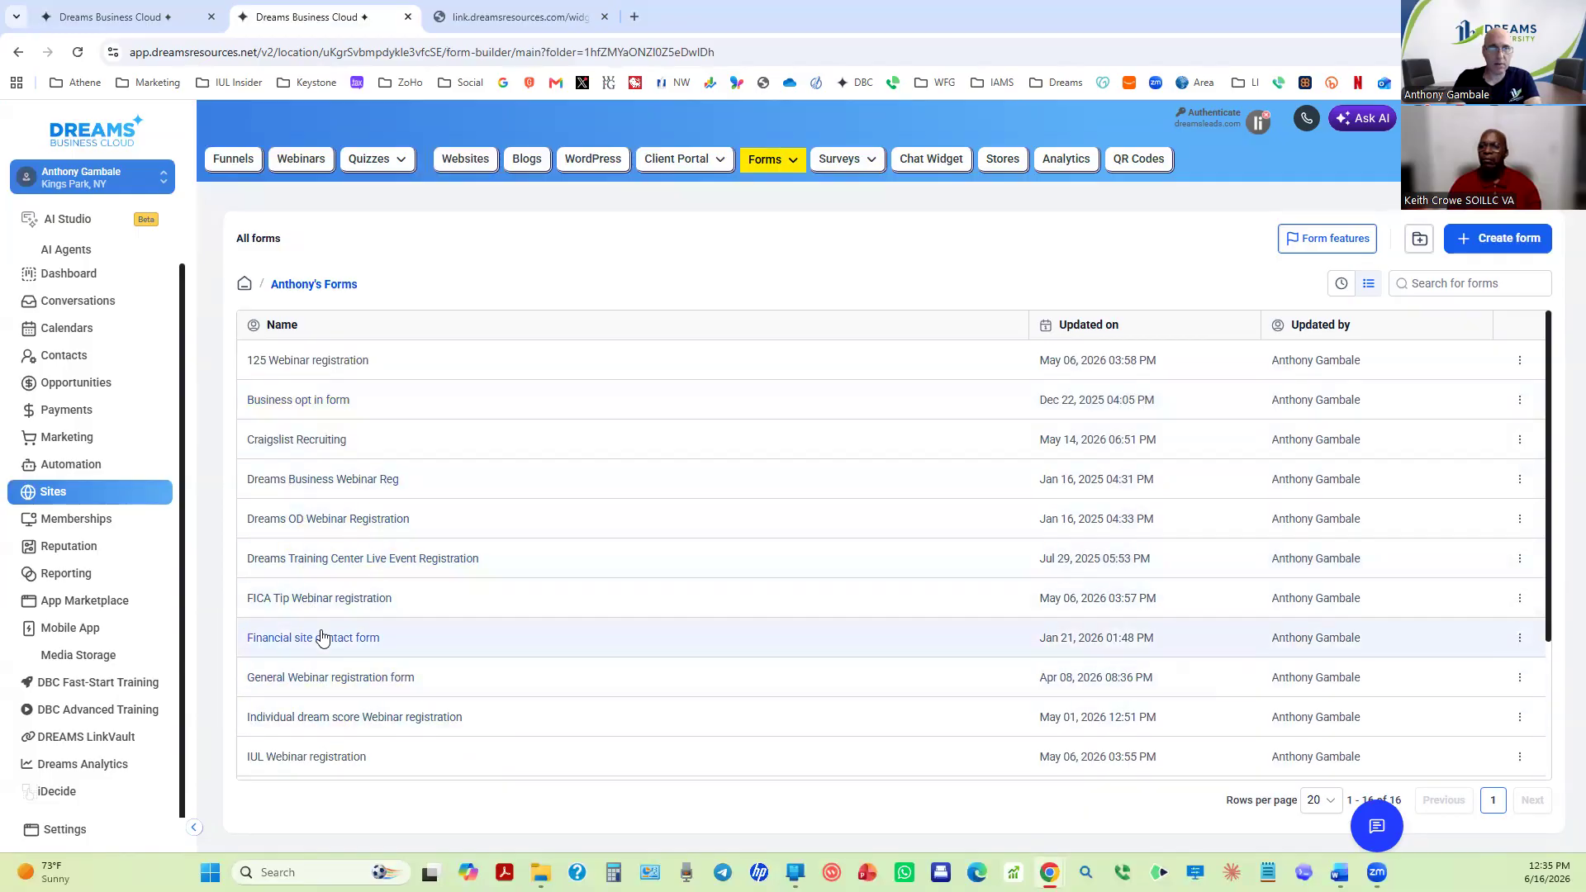
scroll(322, 640, down, 2)
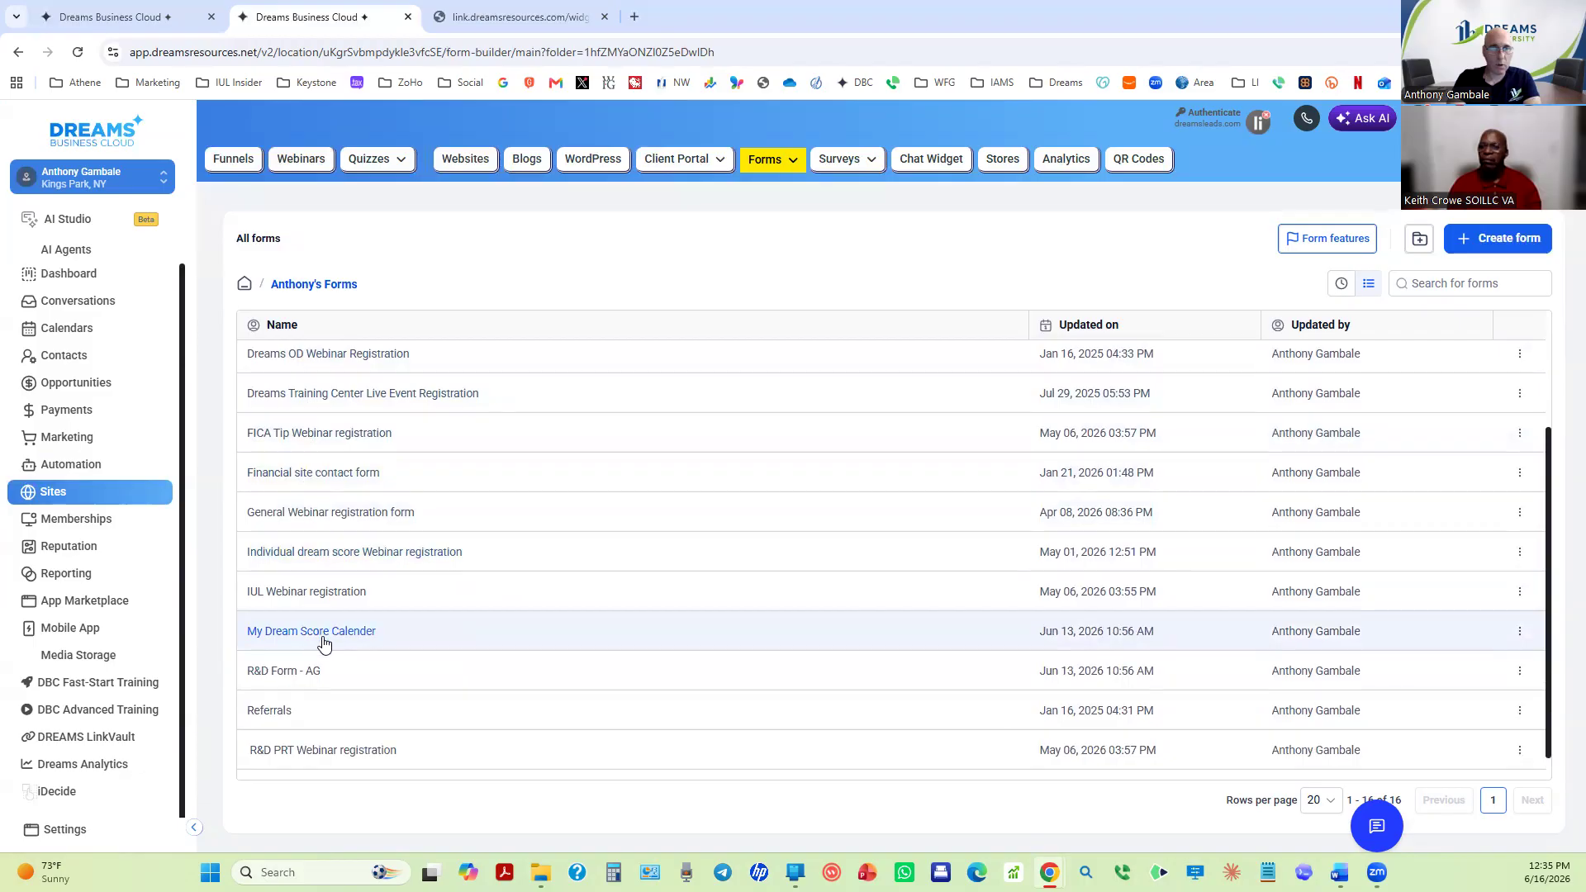
click(322, 638)
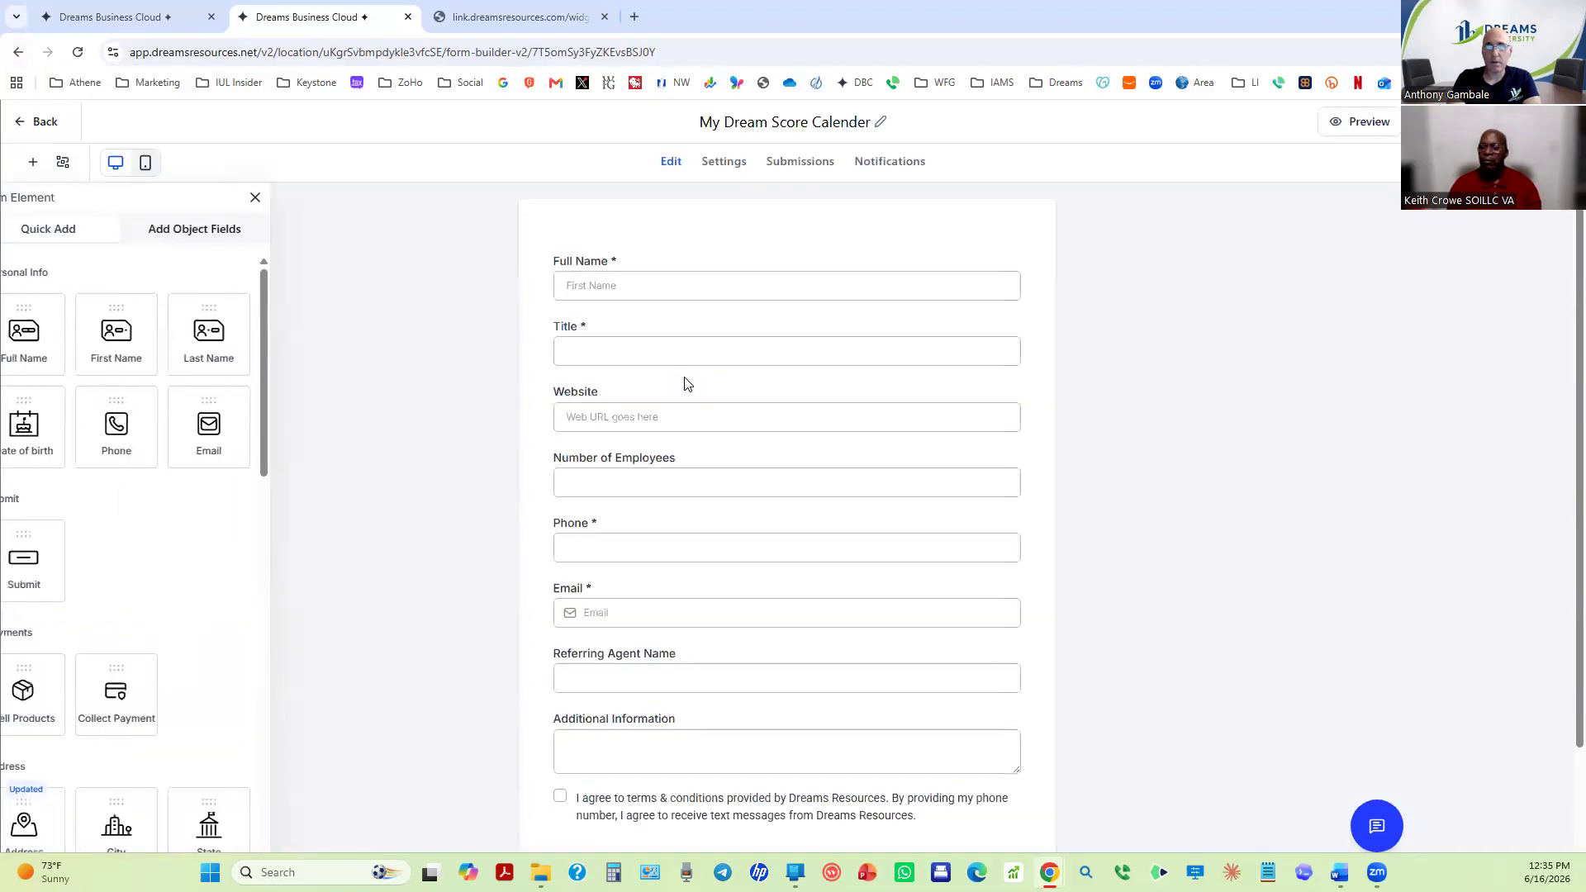
scroll(706, 384, down, 2)
scroll(708, 389, up, 2)
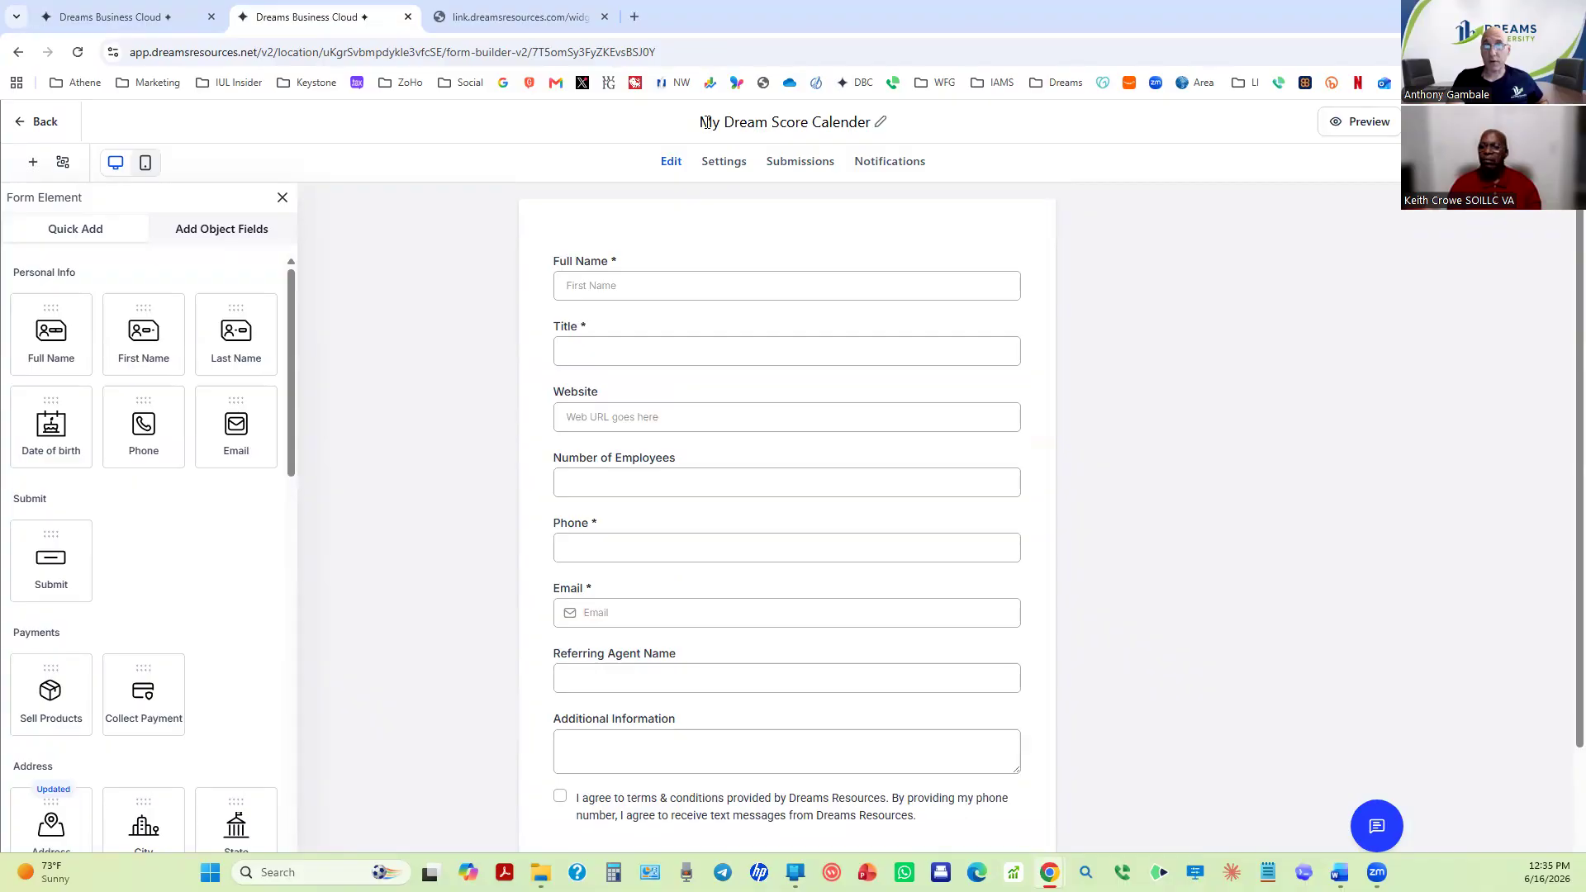
scroll(647, 521, down, 2)
scroll(647, 537, up, 2)
click(33, 124)
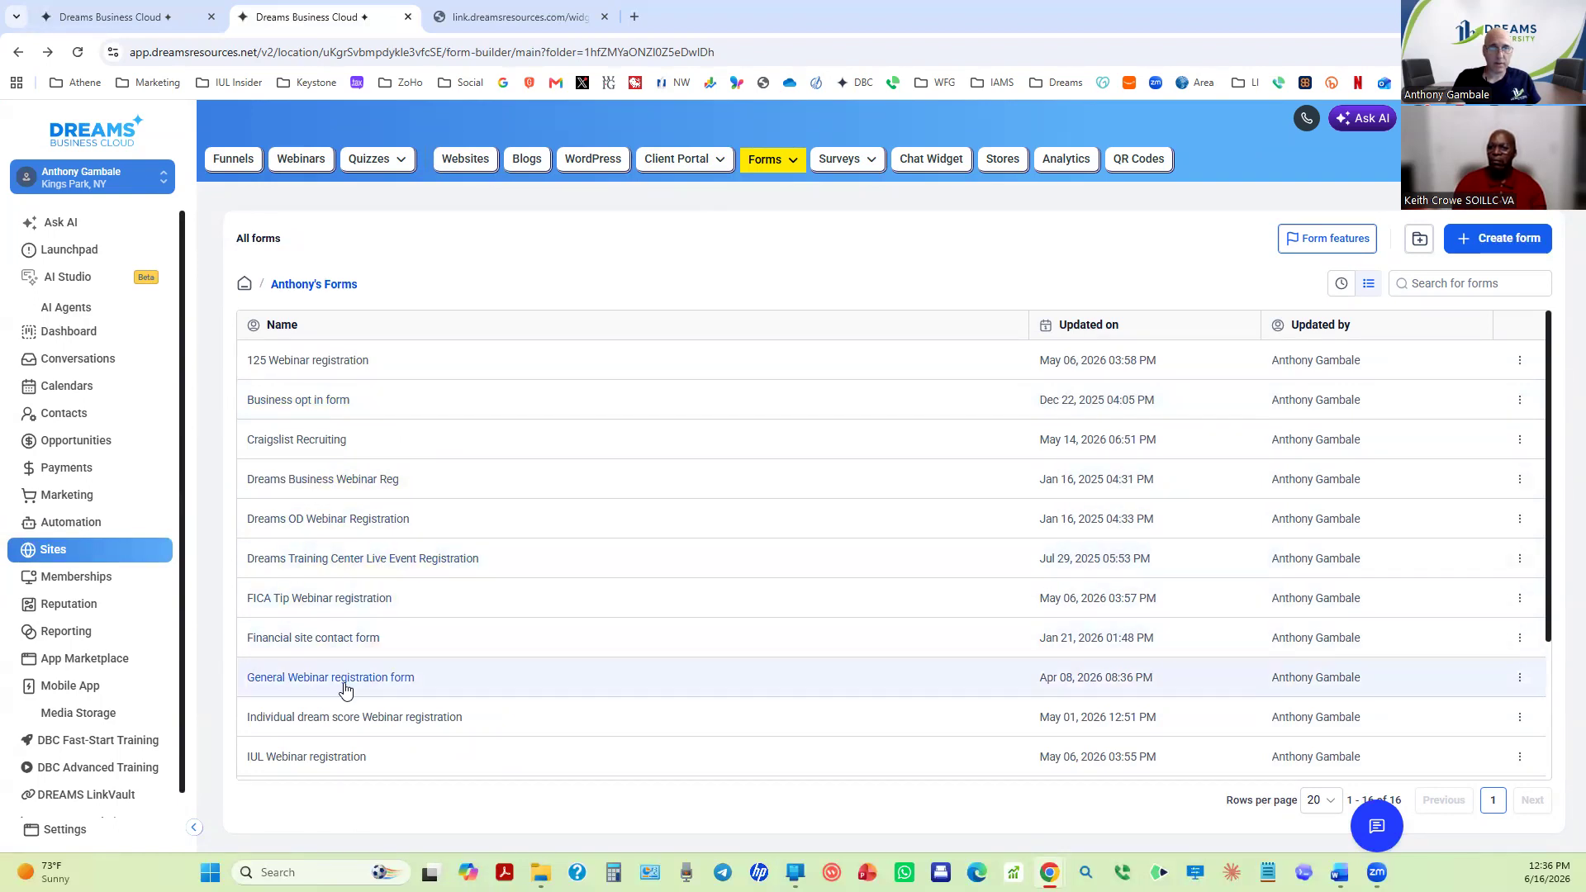
Look through the forms in the personal folder, view the Business opt in form, and return to the folder.
scroll(342, 760, down, 2)
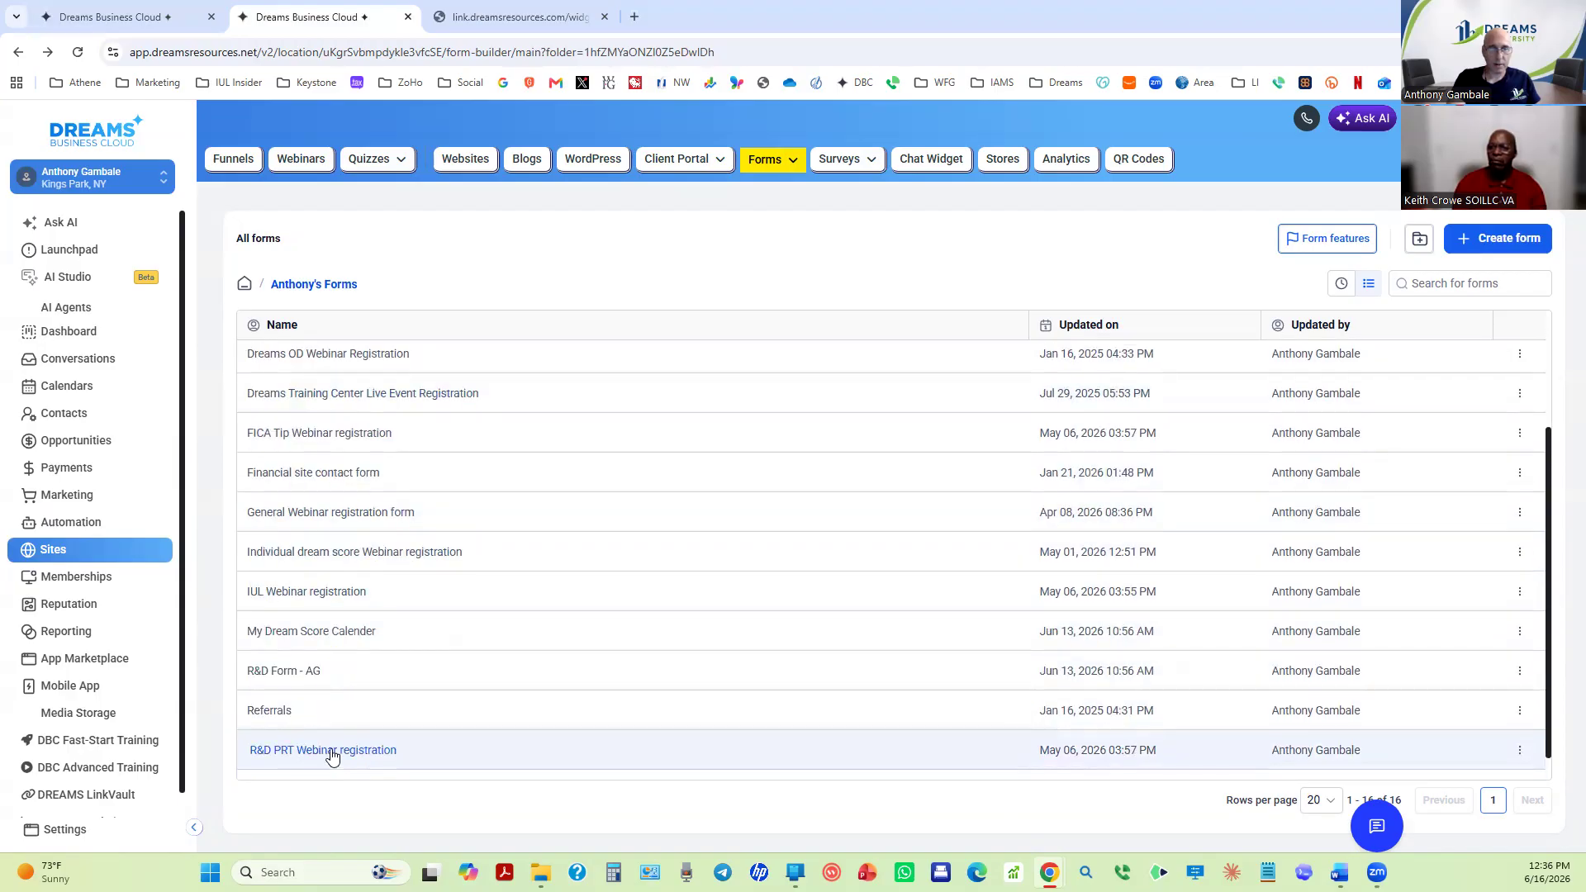
scroll(333, 751, down, 1)
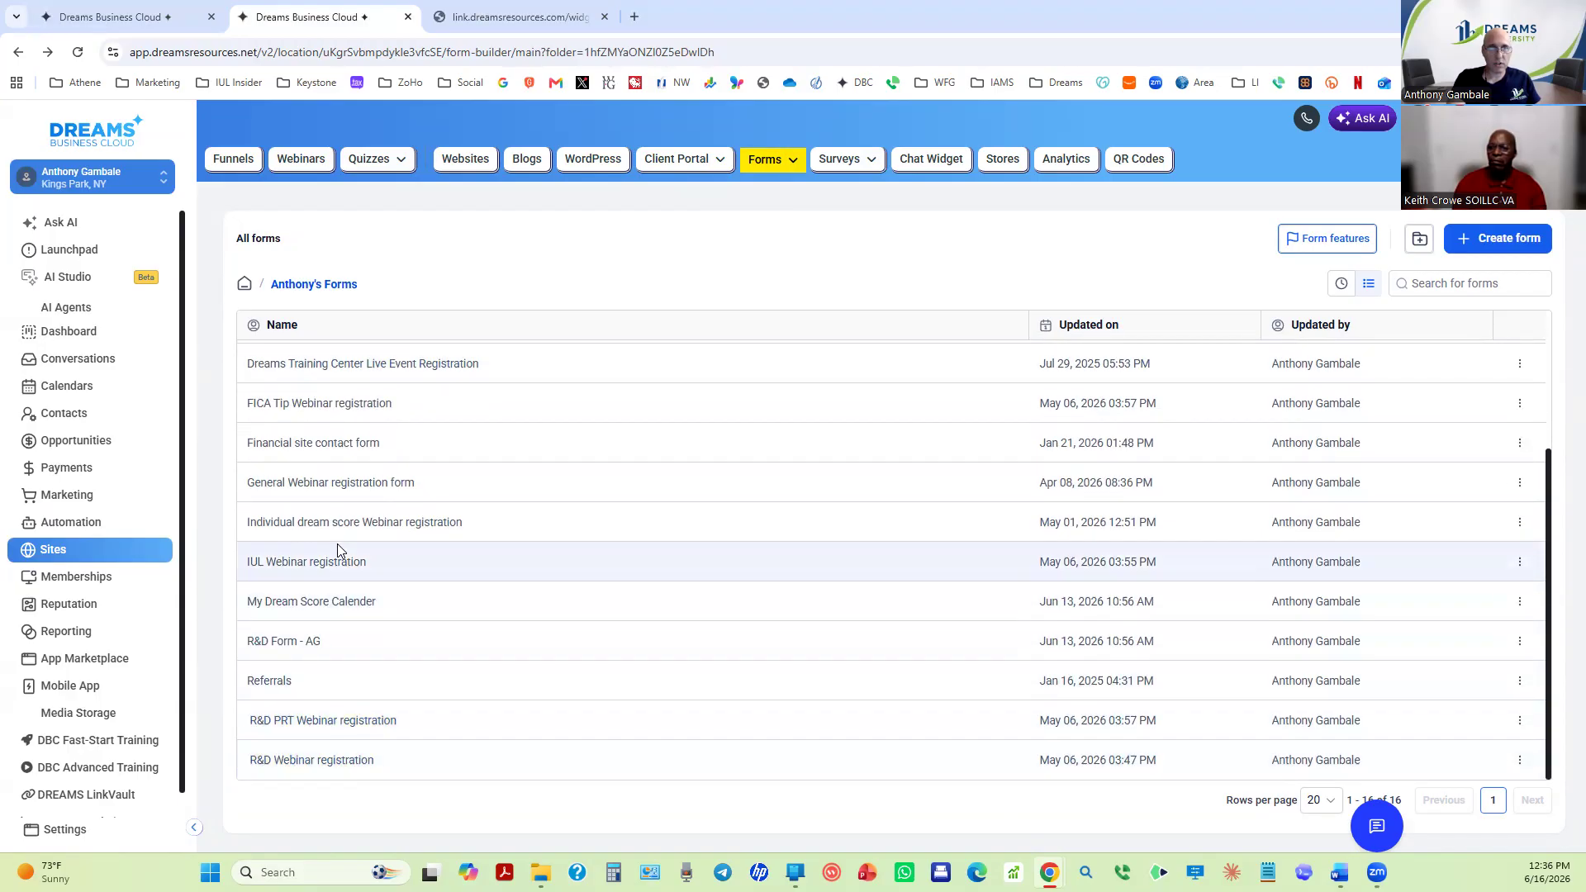
scroll(337, 543, up, 3)
scroll(305, 411, up, 1)
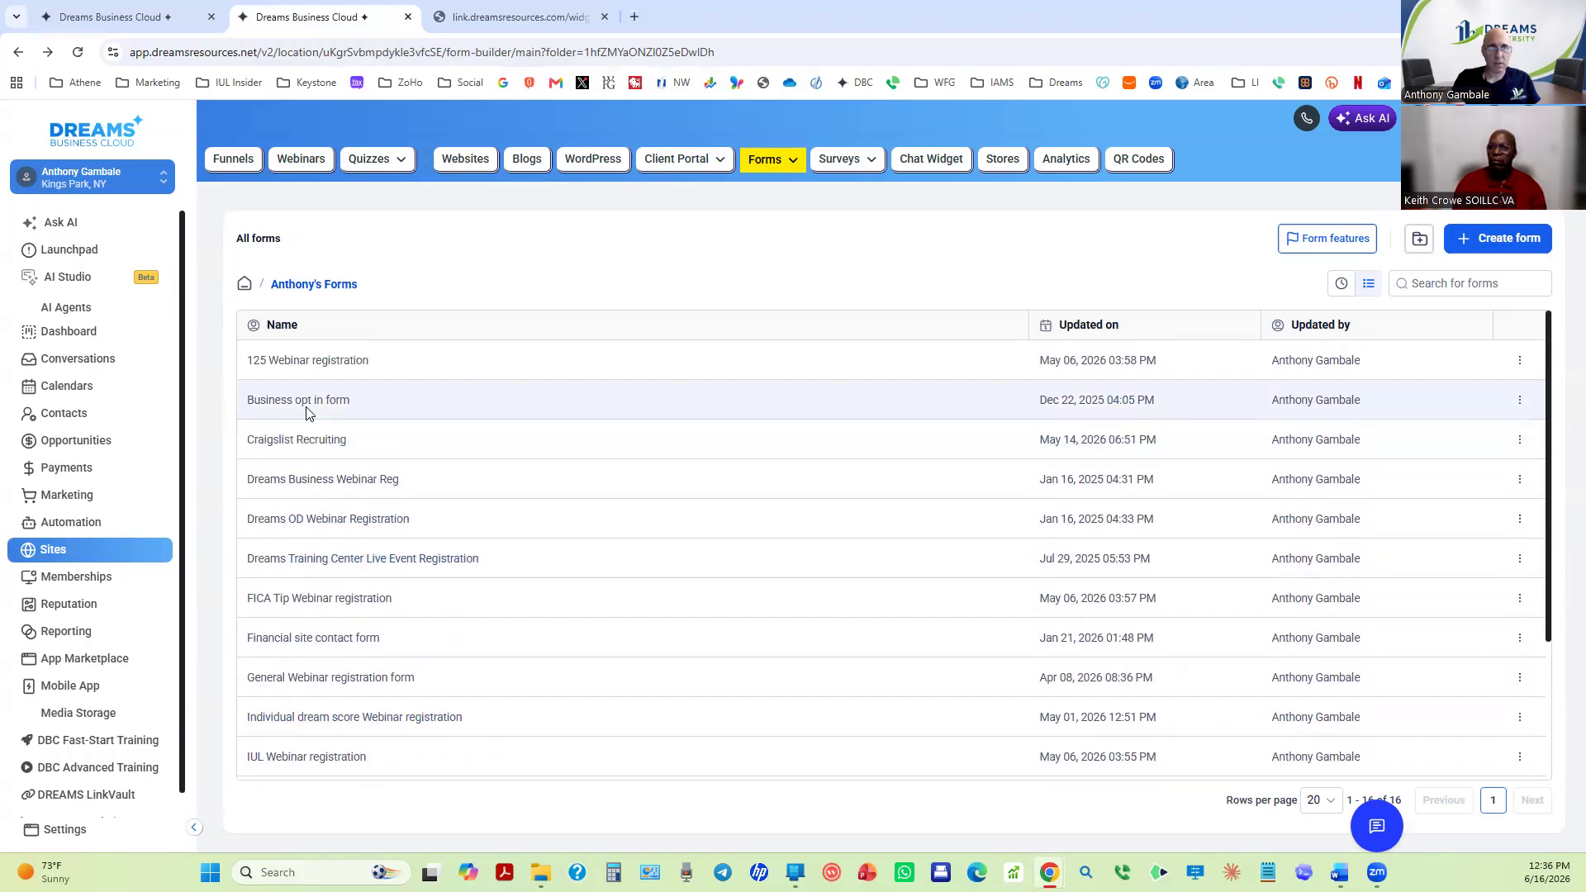
click(306, 401)
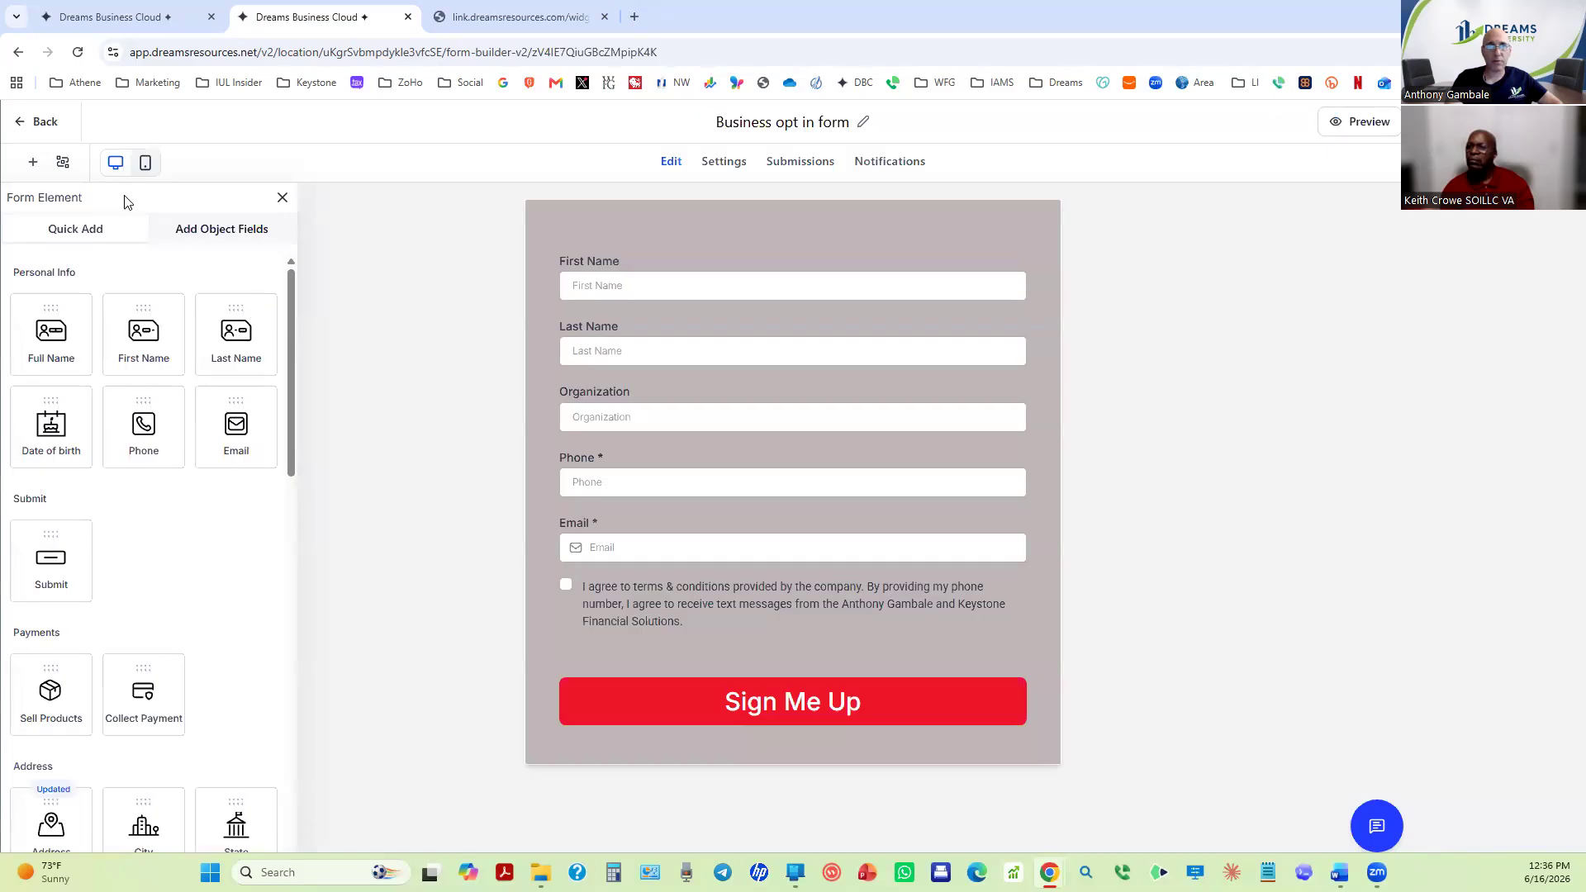
click(45, 122)
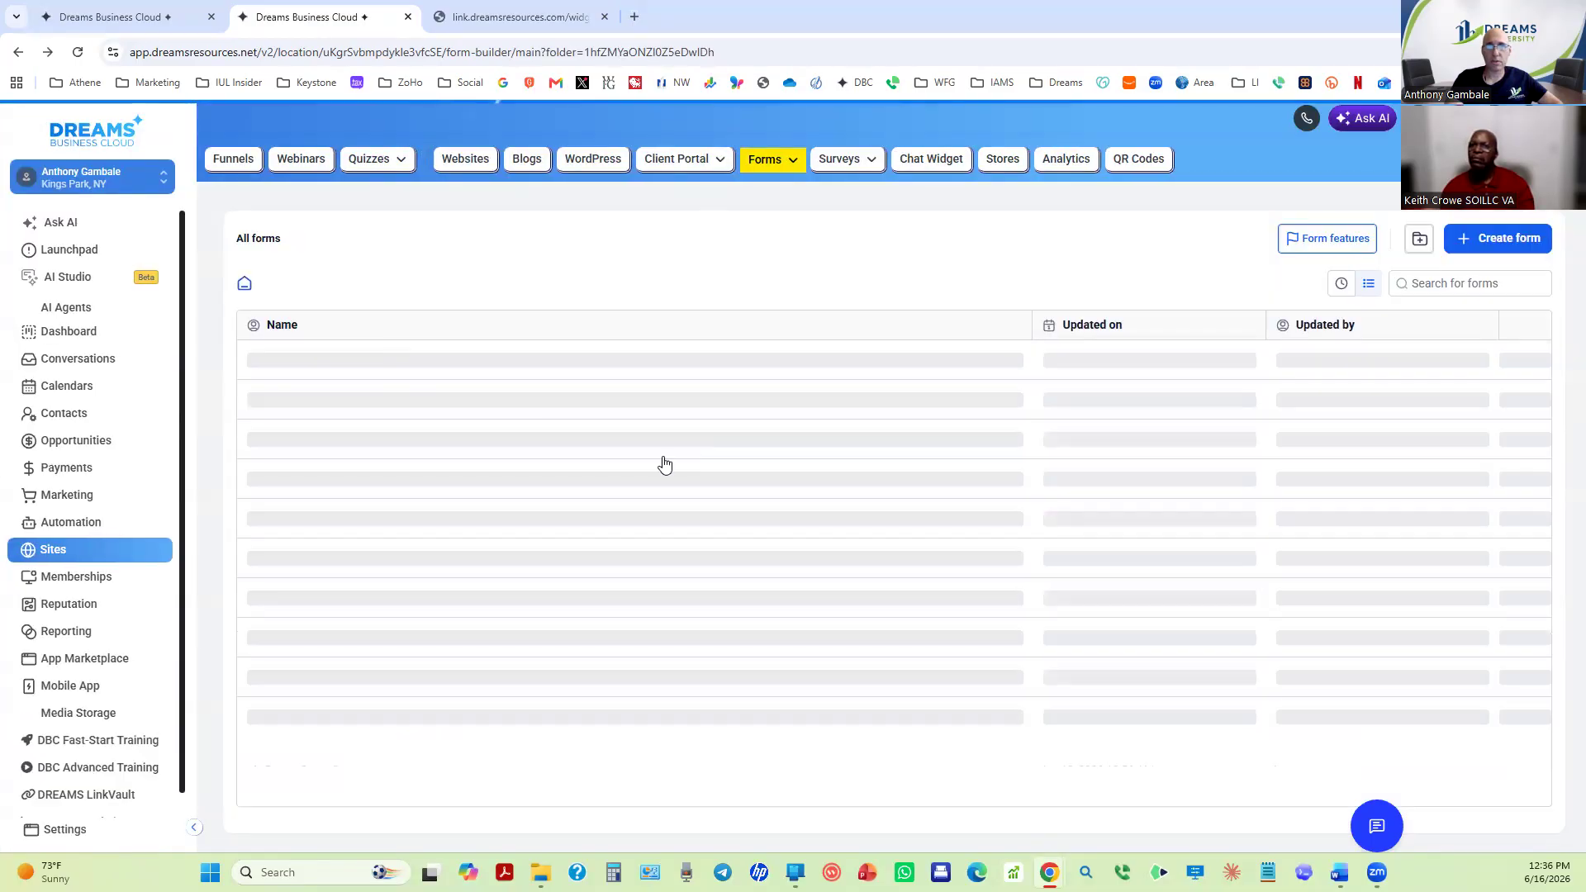
Create a new form from scratch and review its two text-message consent statements.
click(1495, 241)
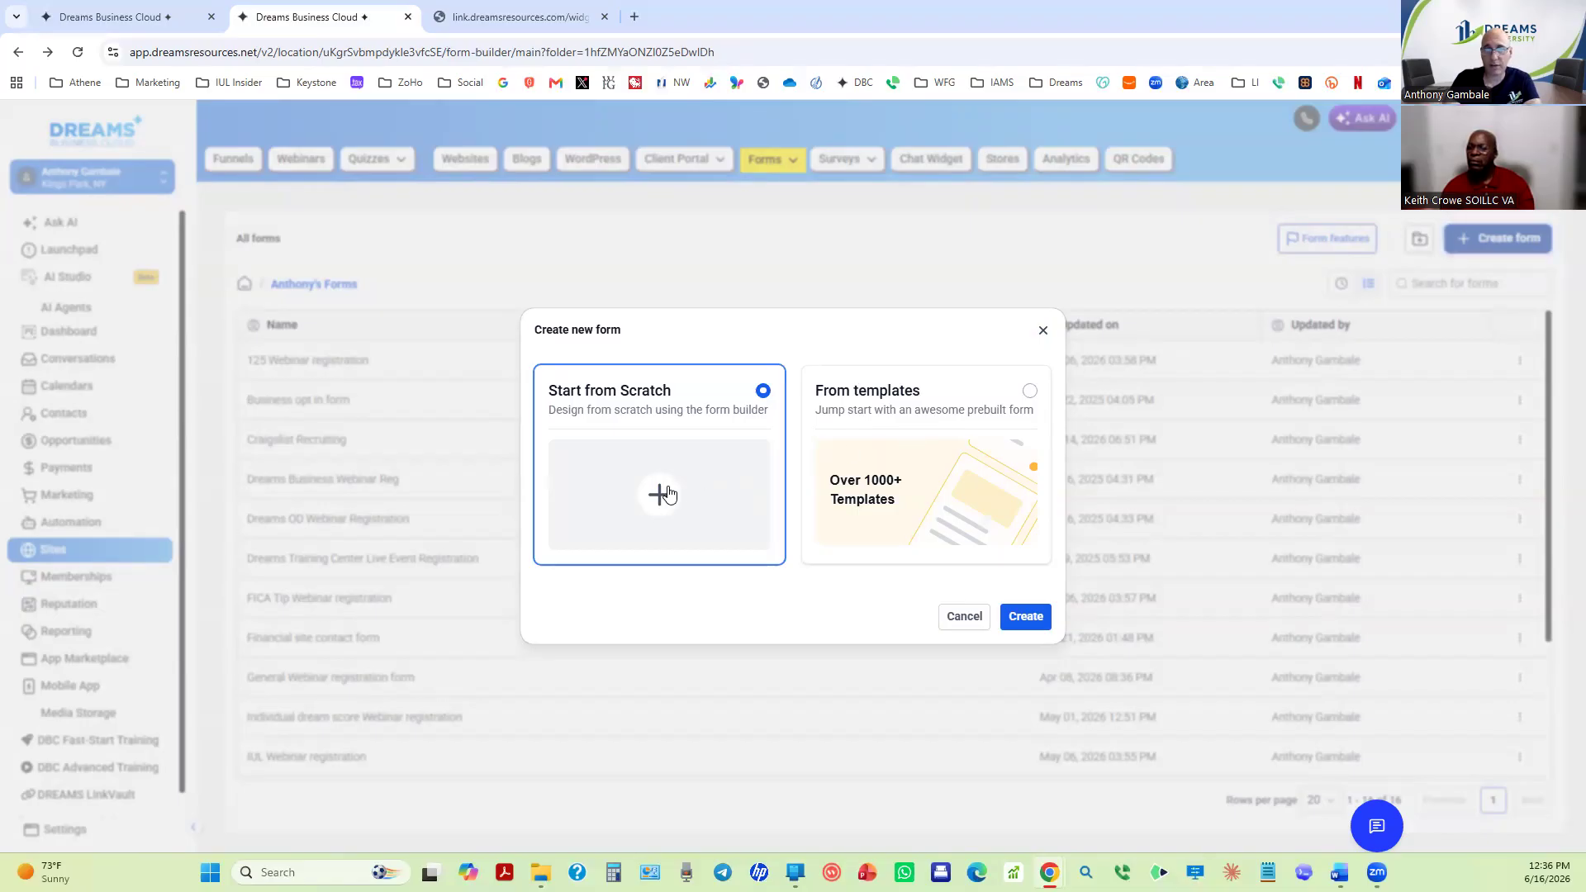
click(1022, 621)
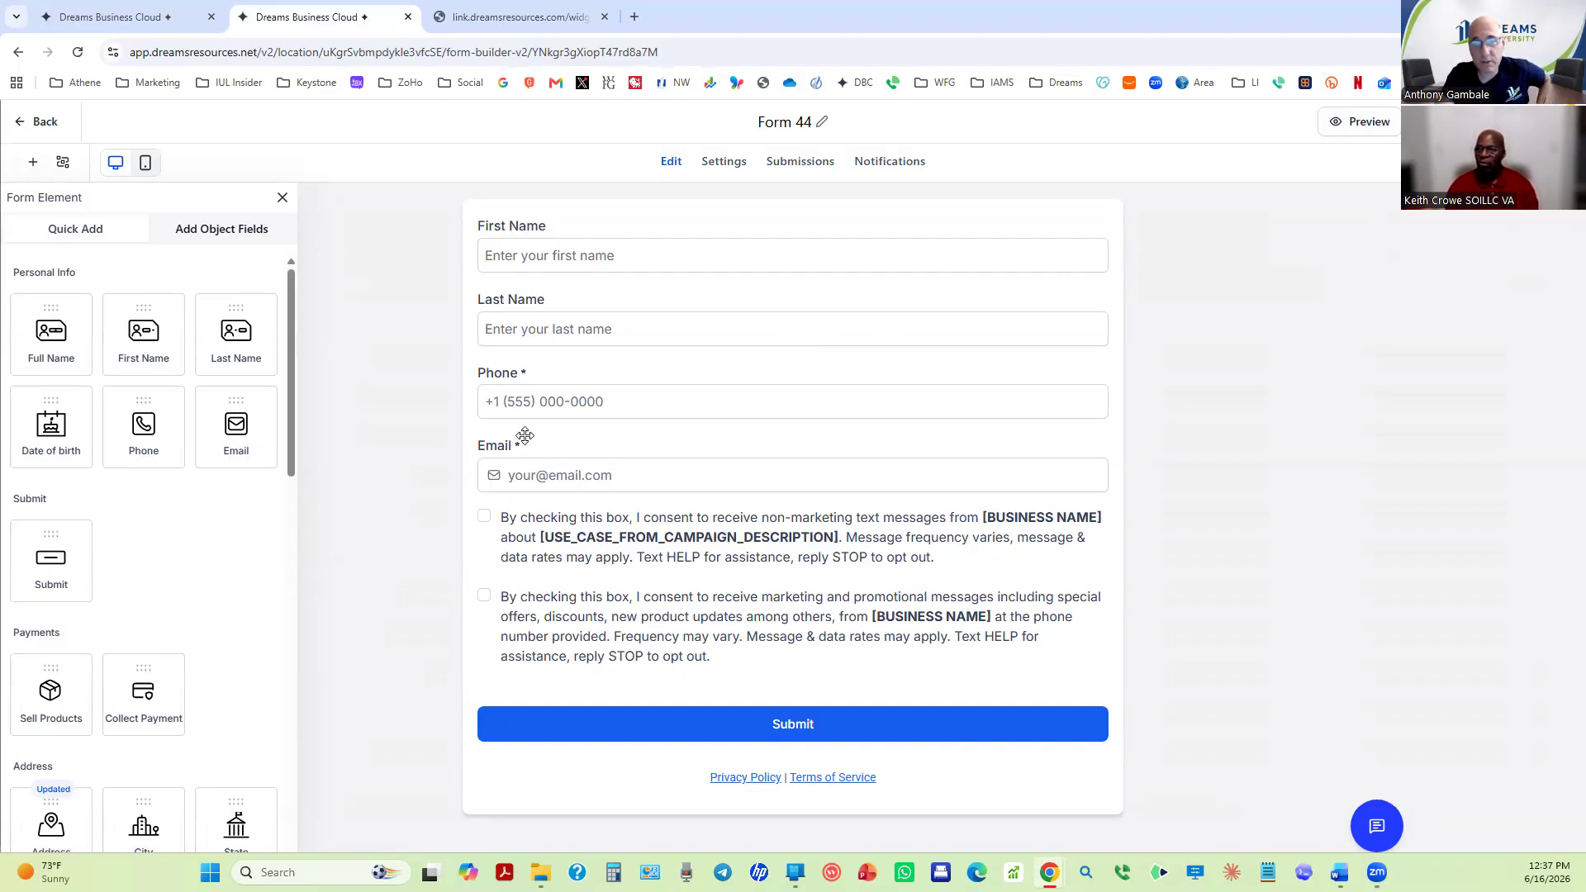
click(730, 545)
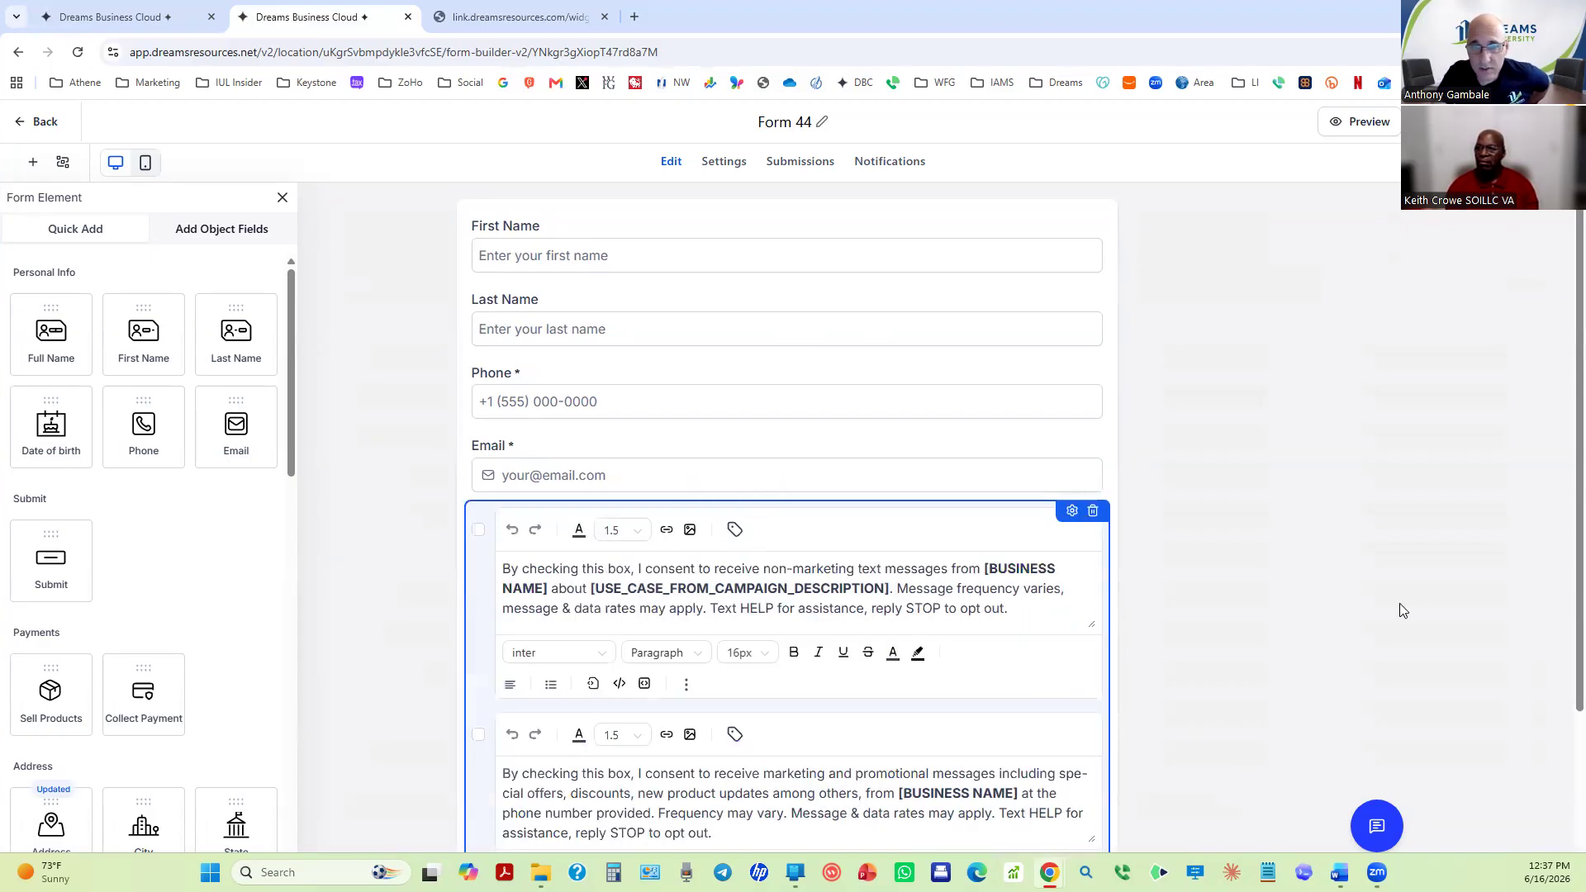
scroll(692, 596, down, 3)
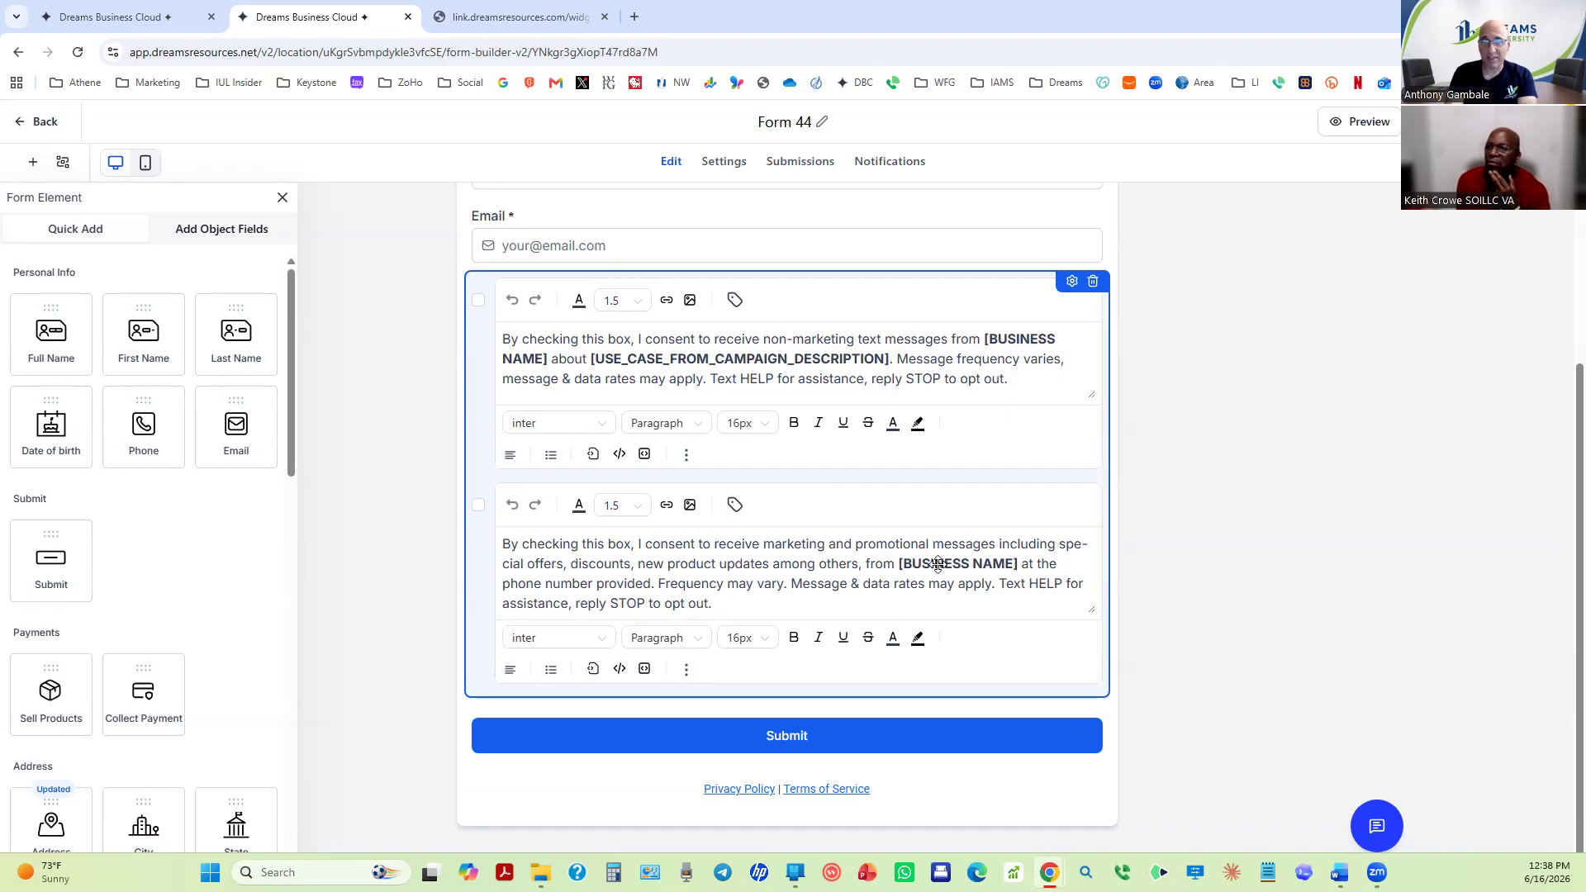
click(1395, 603)
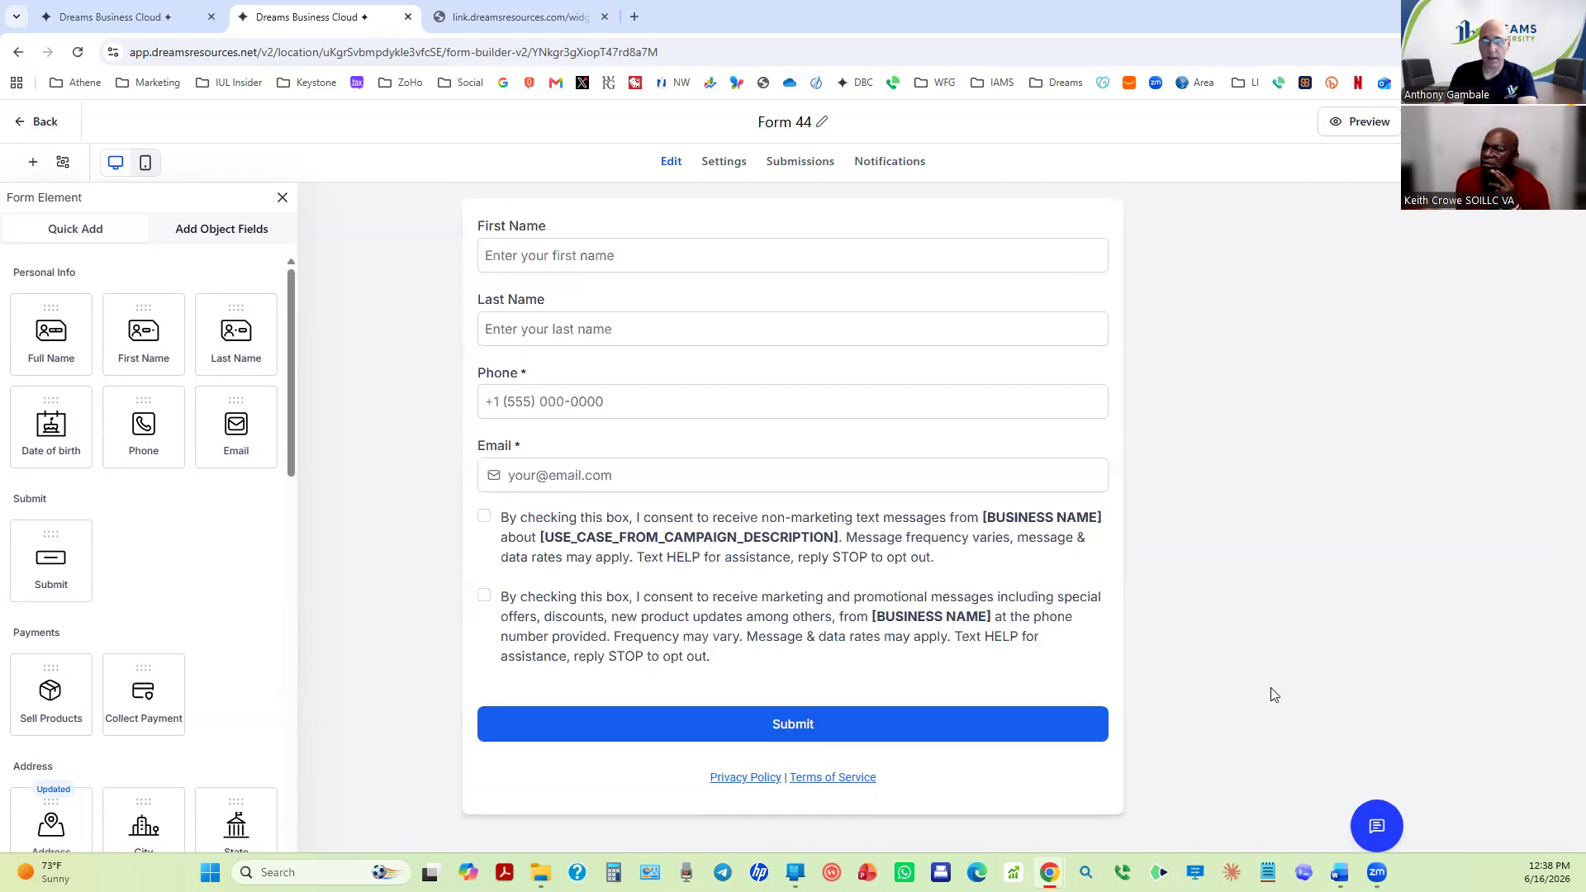
Check where the form's Terms of Service link leads, and return to the form builder to review the footer text.
click(858, 783)
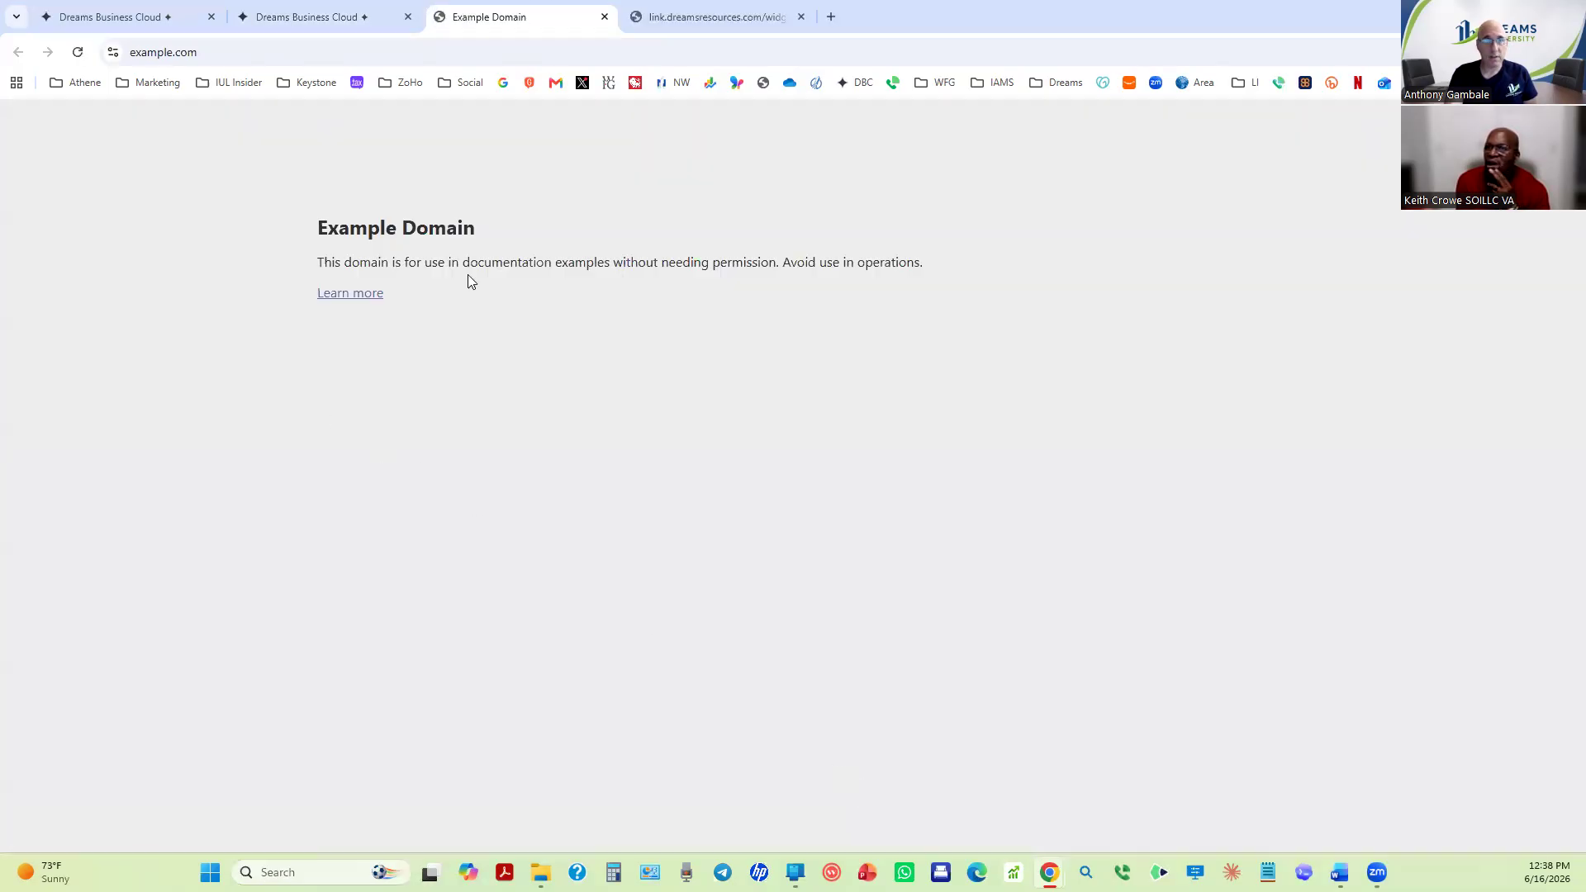
click(337, 21)
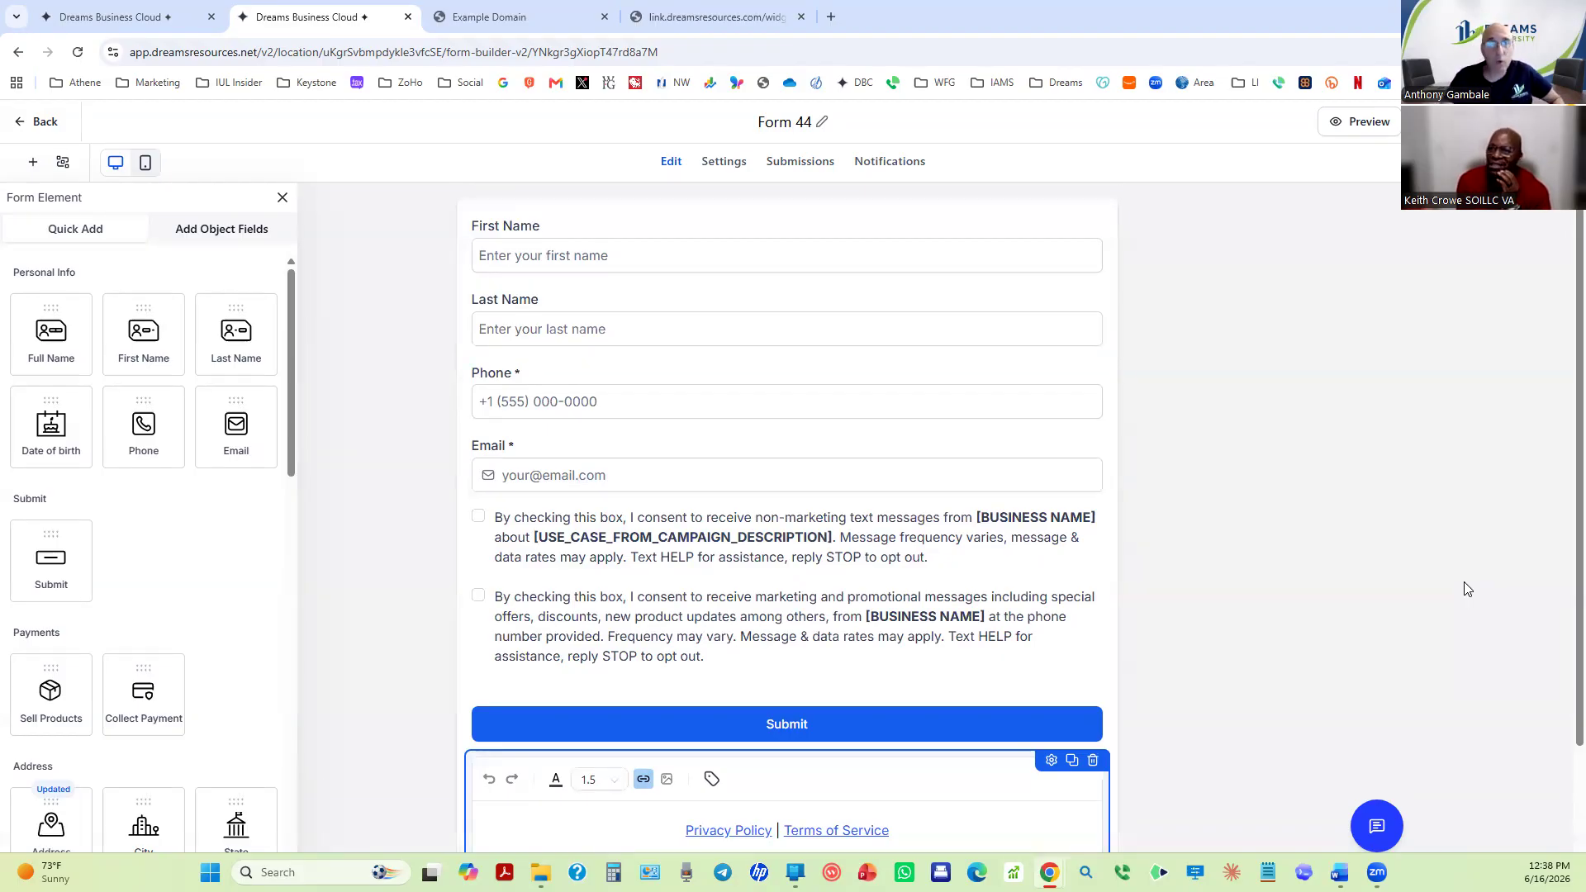
scroll(1562, 442, down, 2)
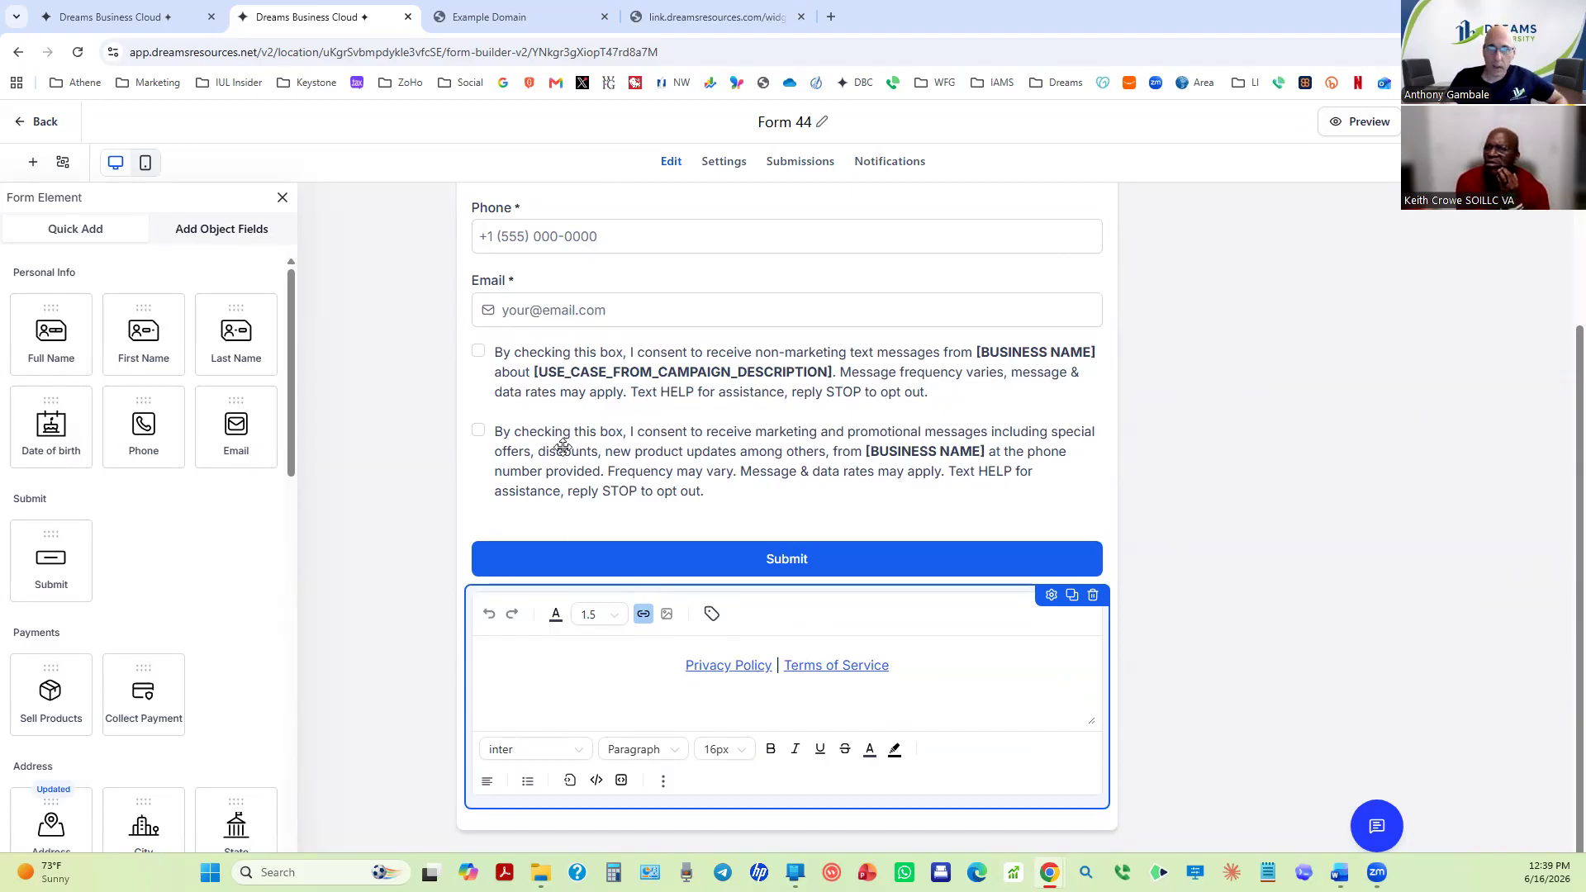
scroll(572, 436, up, 2)
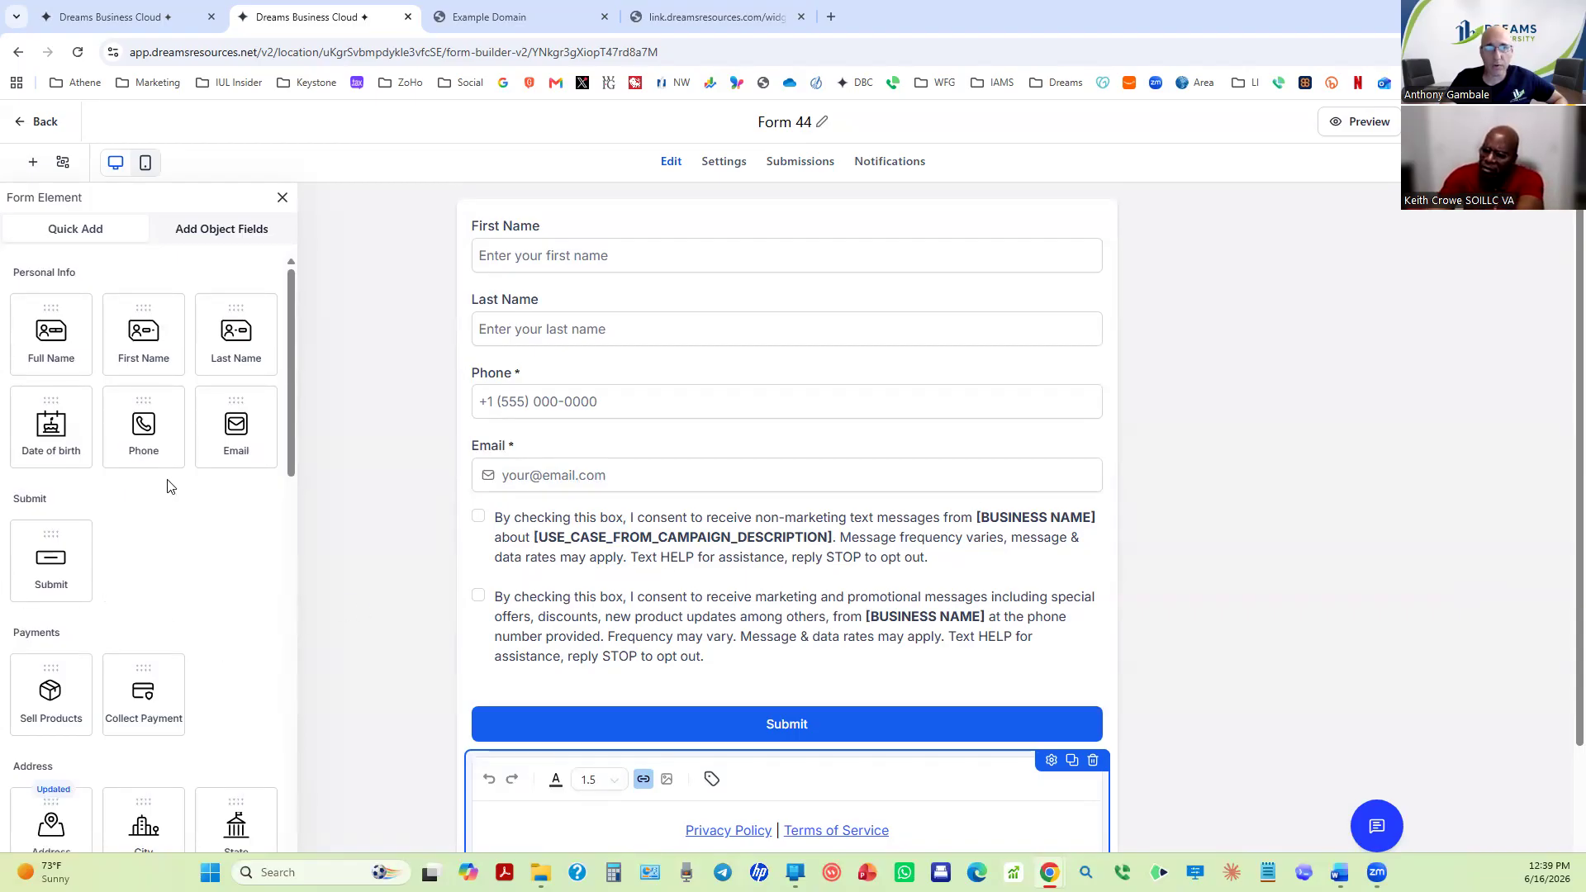
Look through the quick-add form elements, from the personal info fields to the other elements.
scroll(263, 504, down, 6)
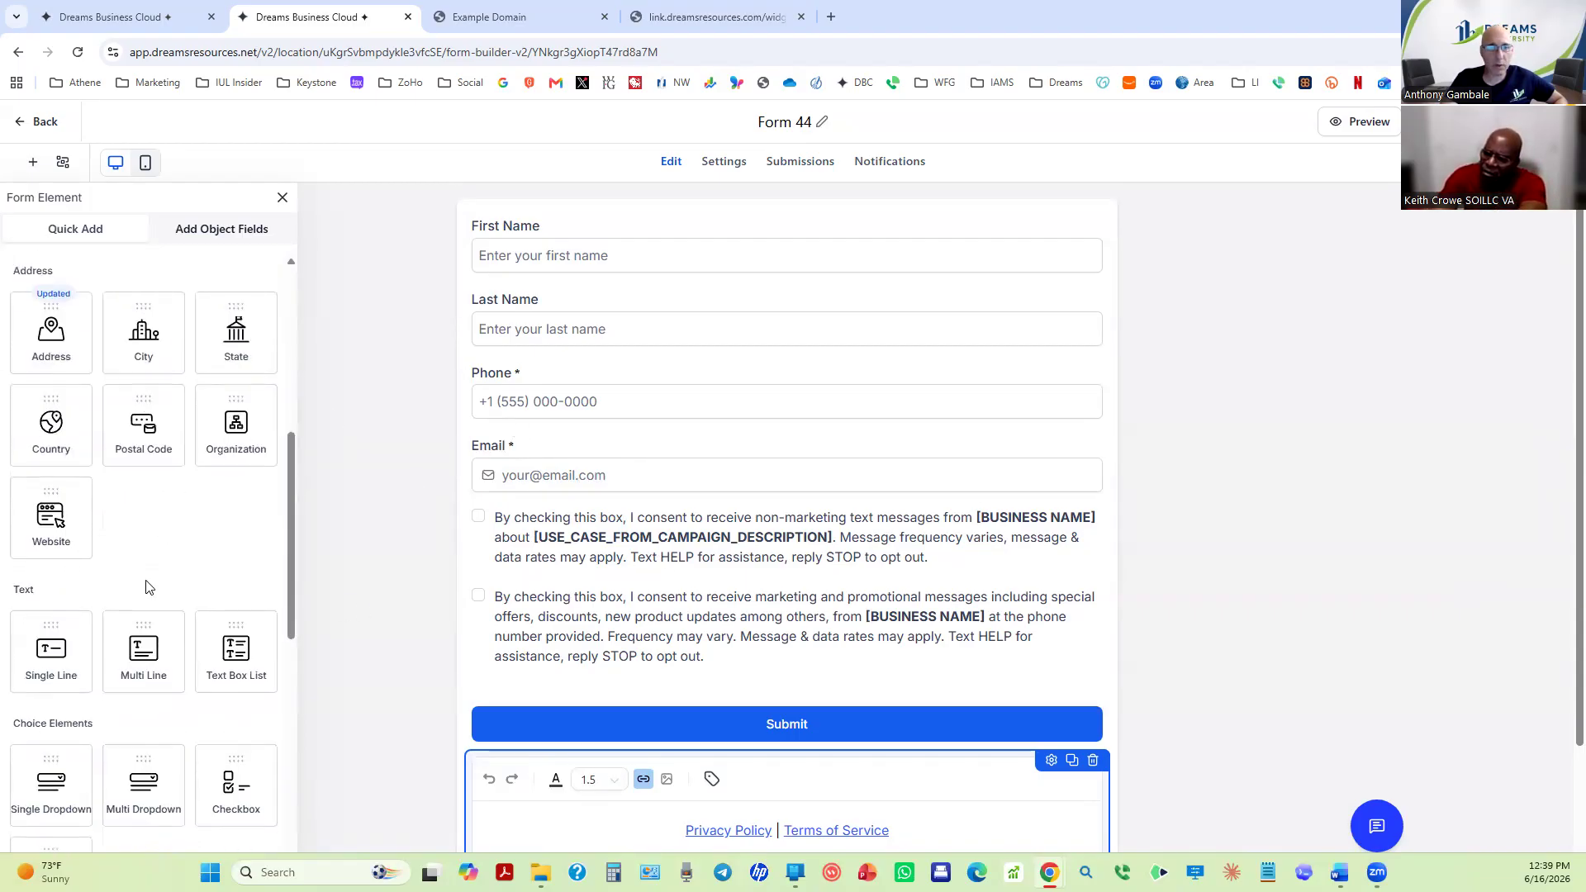
scroll(157, 577, down, 4)
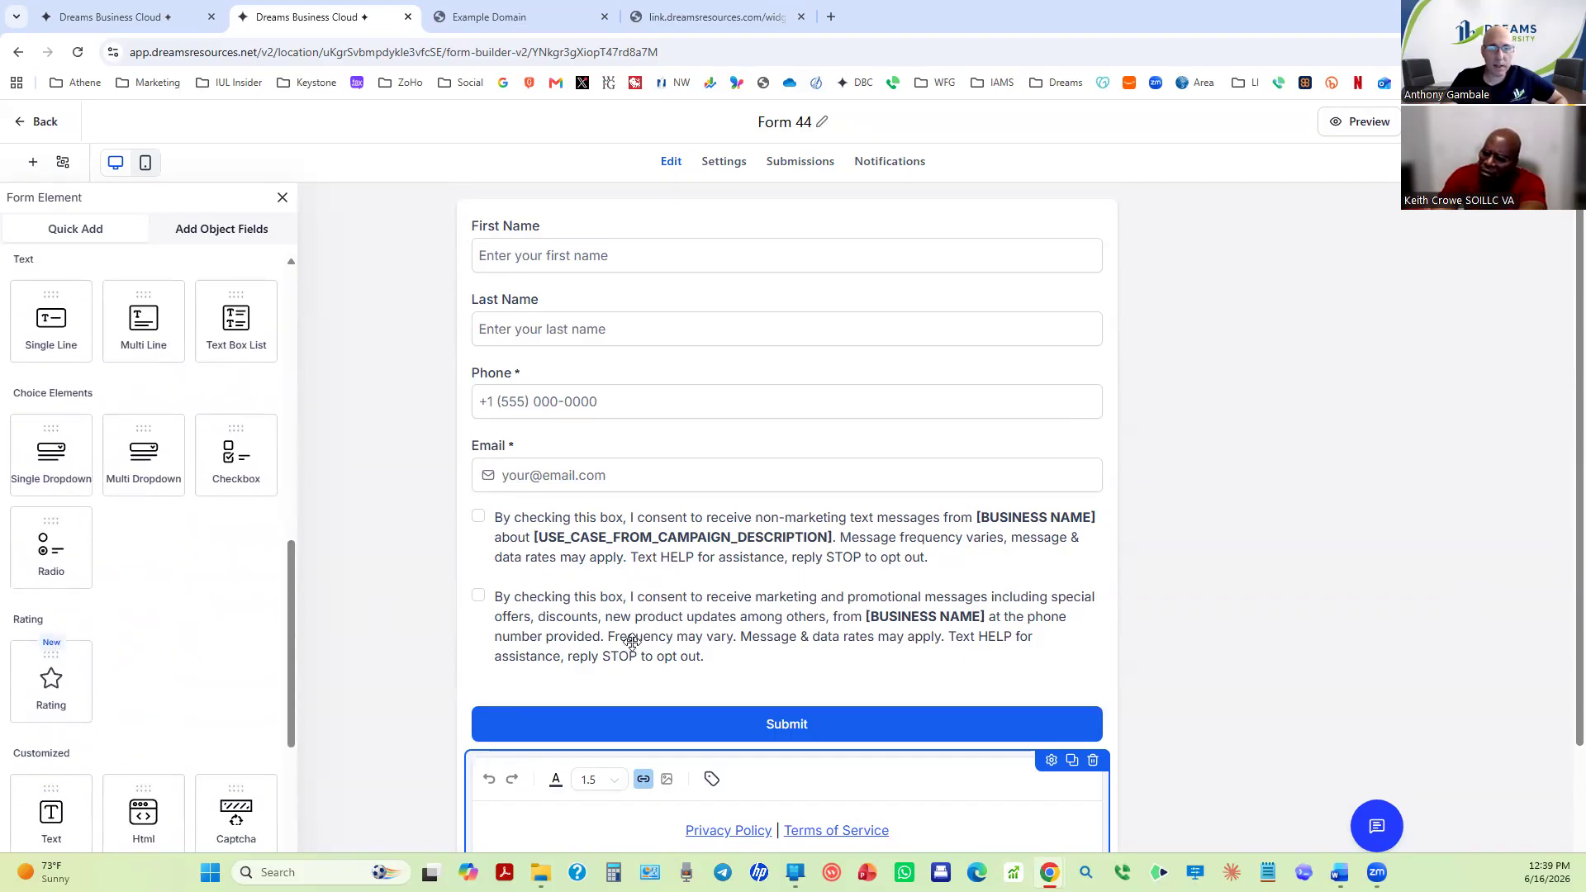
scroll(219, 635, down, 5)
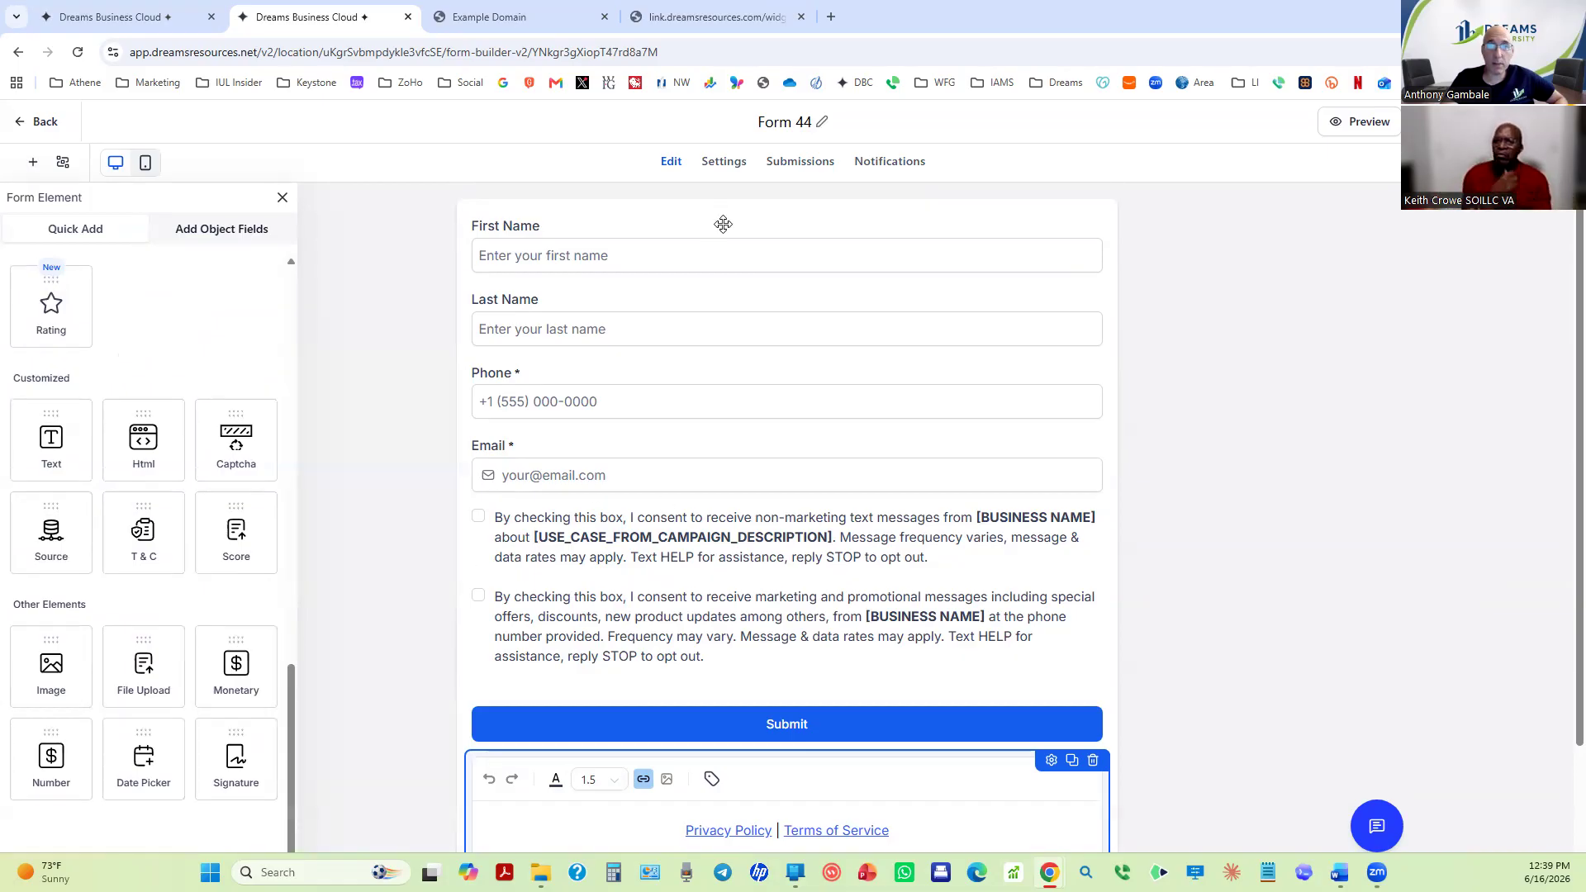
Try out an image element above the First Name field, browse the media storage for it, and delete the element.
drag(50, 661, 761, 239)
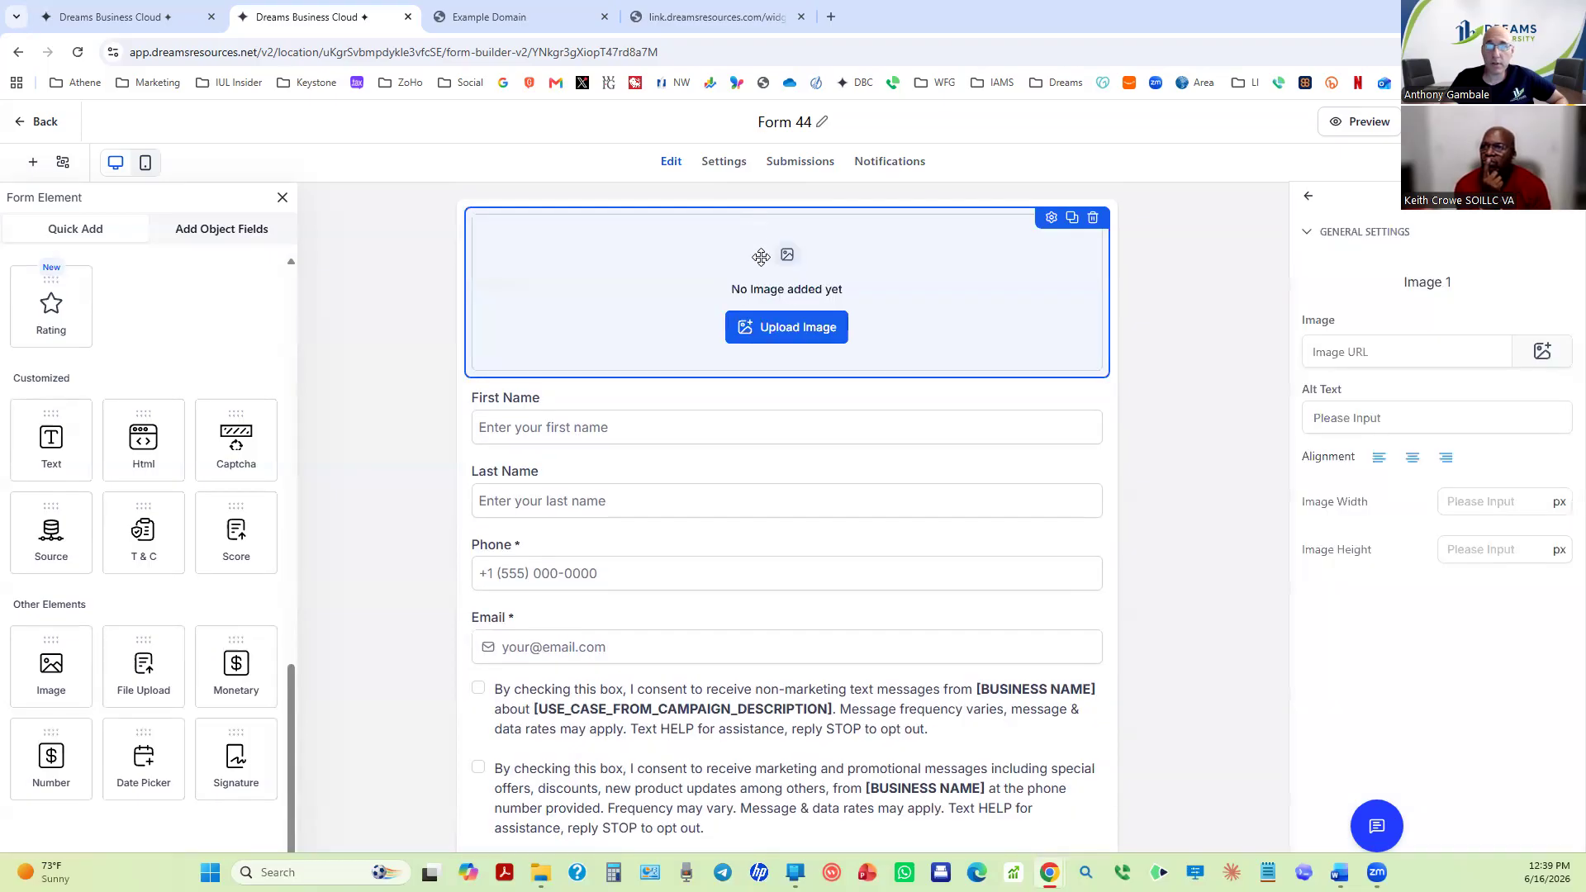
click(798, 331)
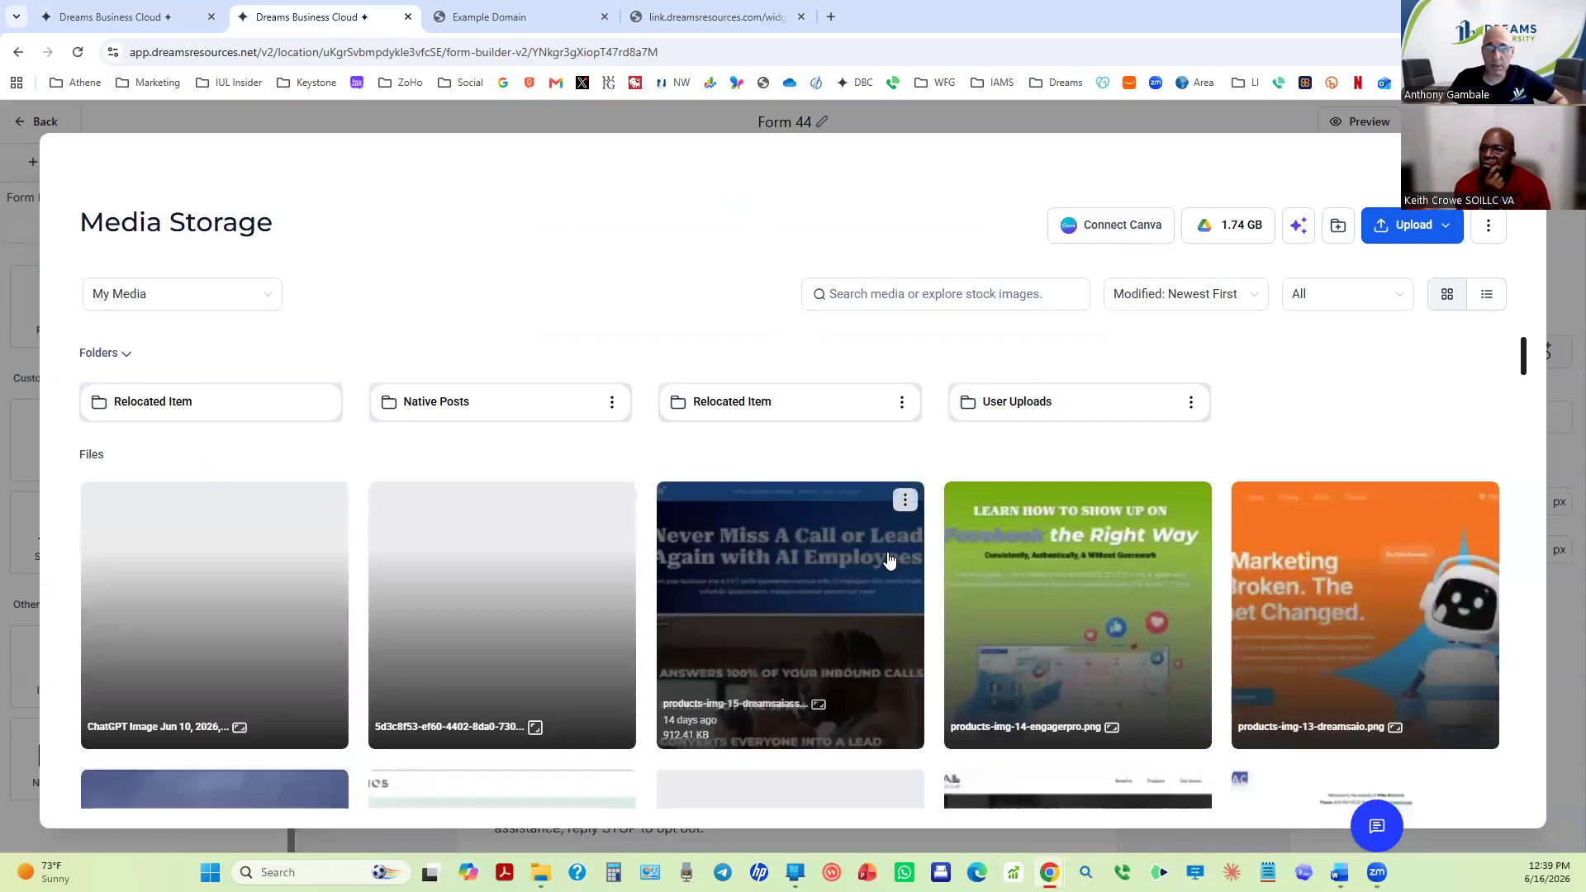
scroll(889, 558, down, 5)
scroll(888, 561, up, 7)
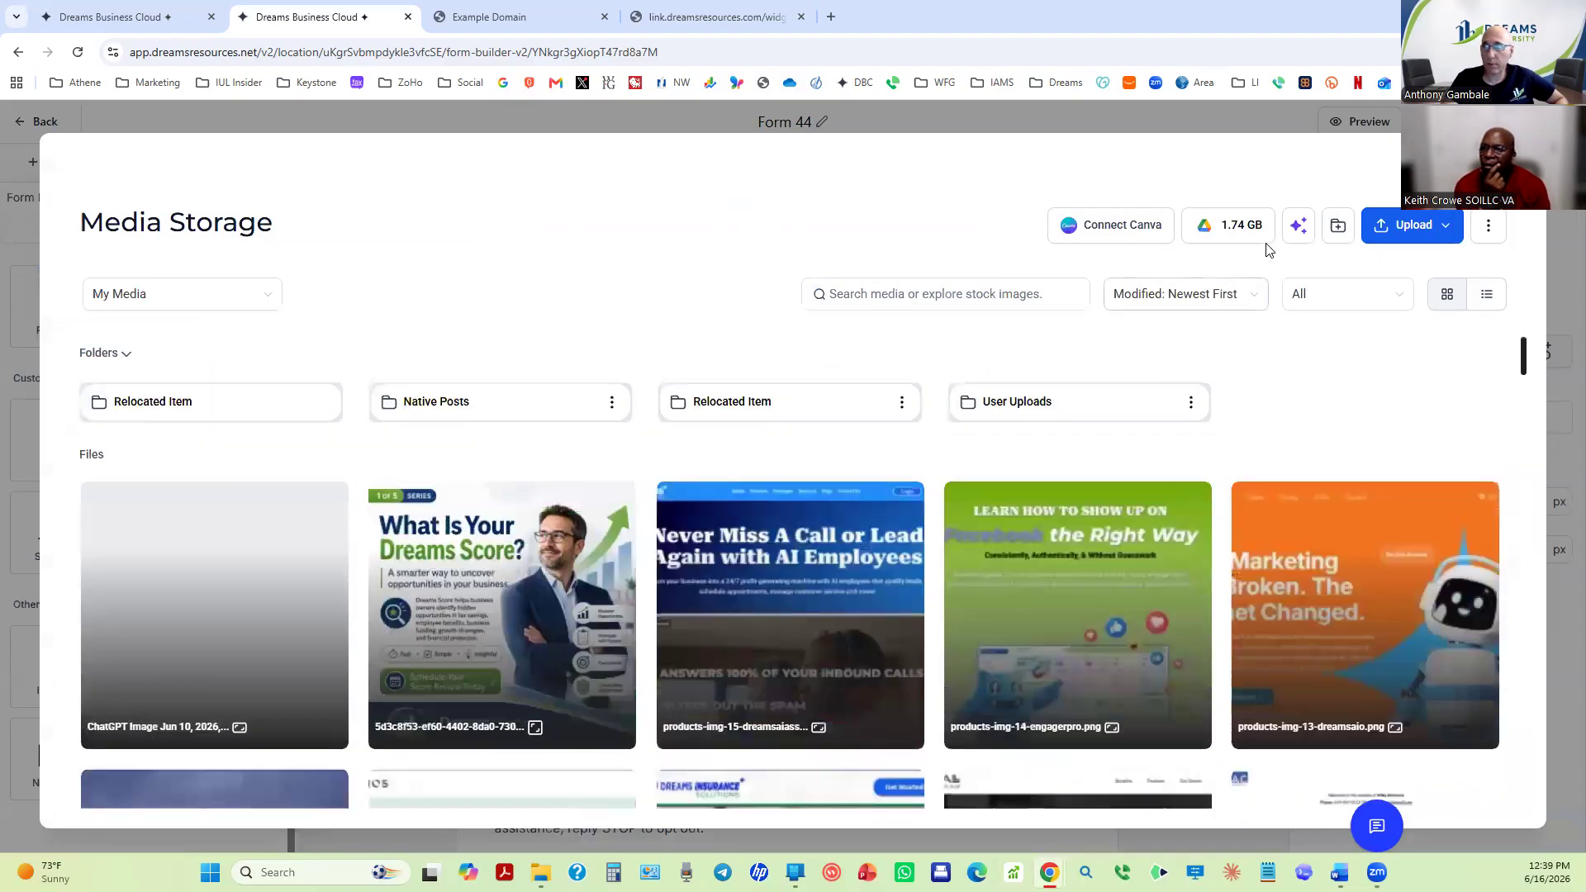
click(1515, 166)
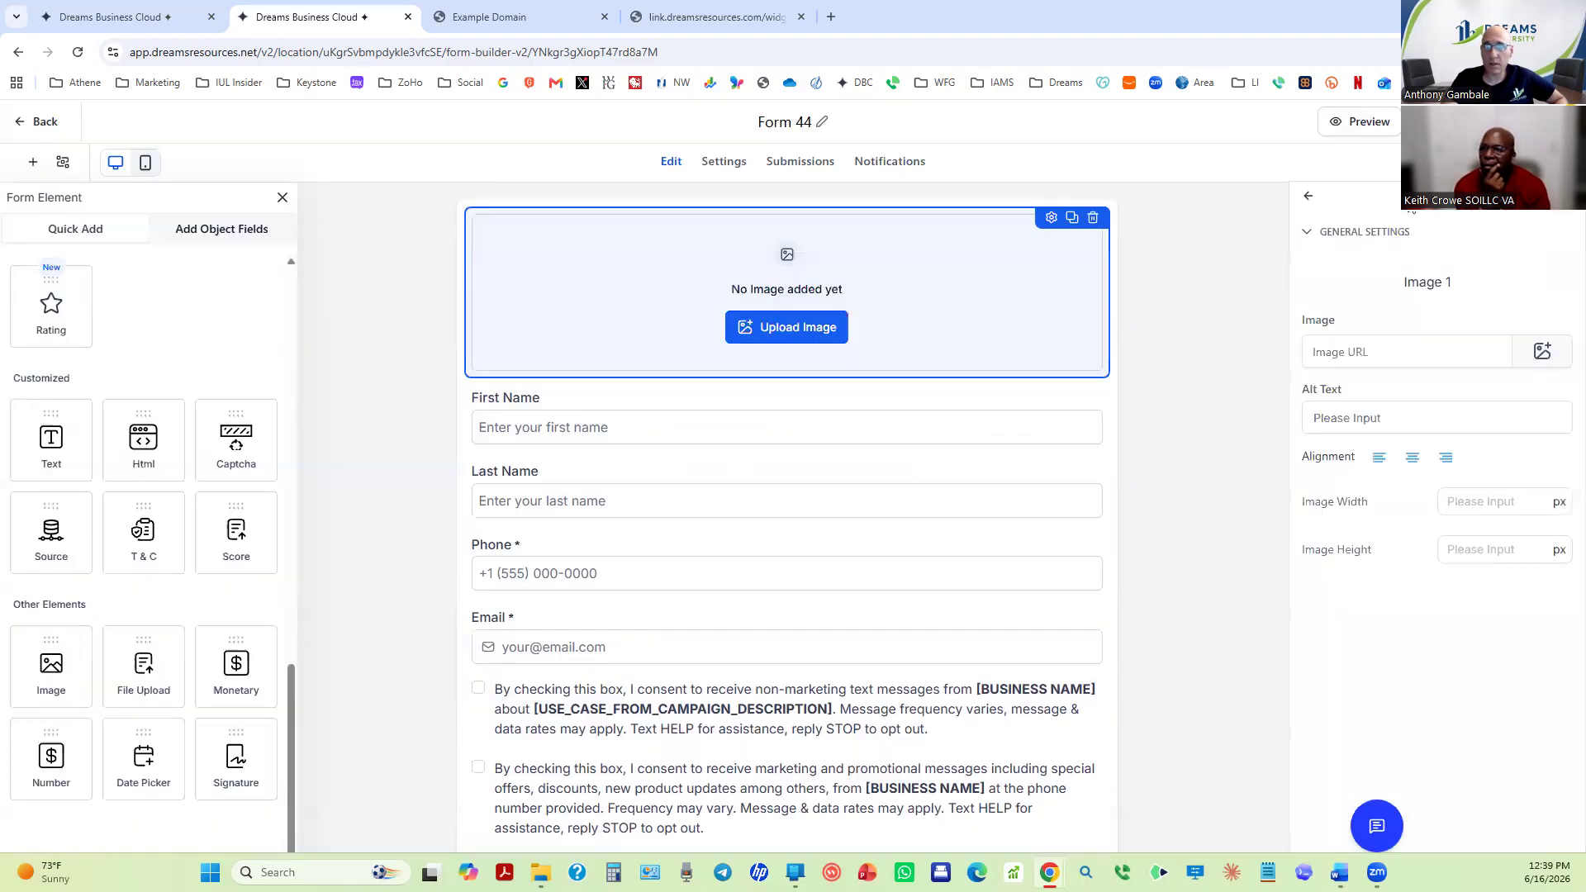
click(1095, 219)
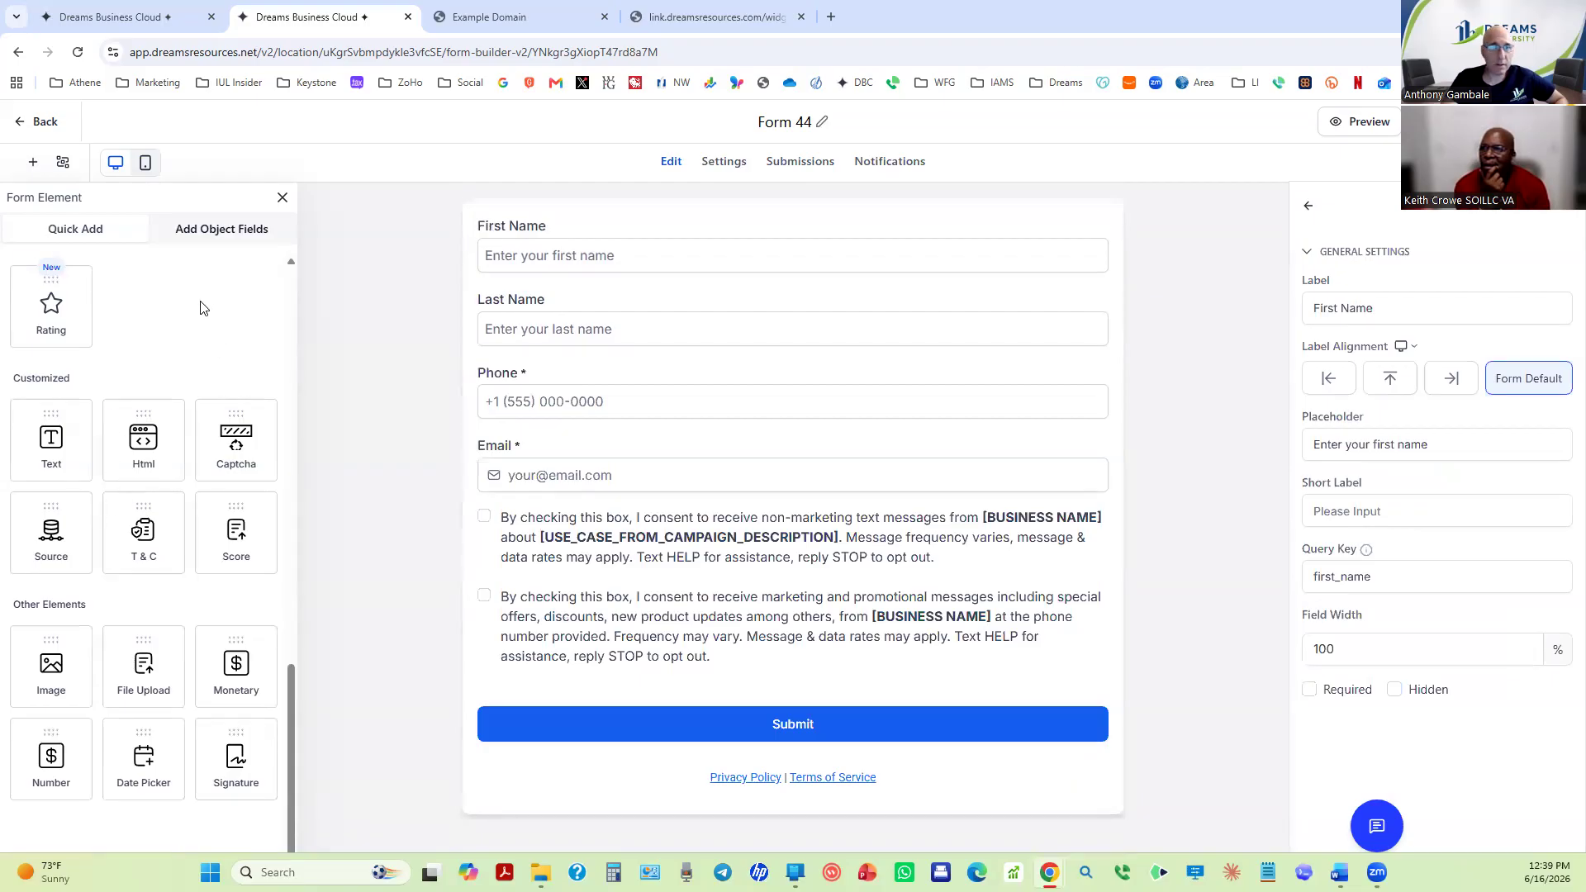
Leave the First Name field's settings and look through the available form themes.
scroll(203, 308, up, 10)
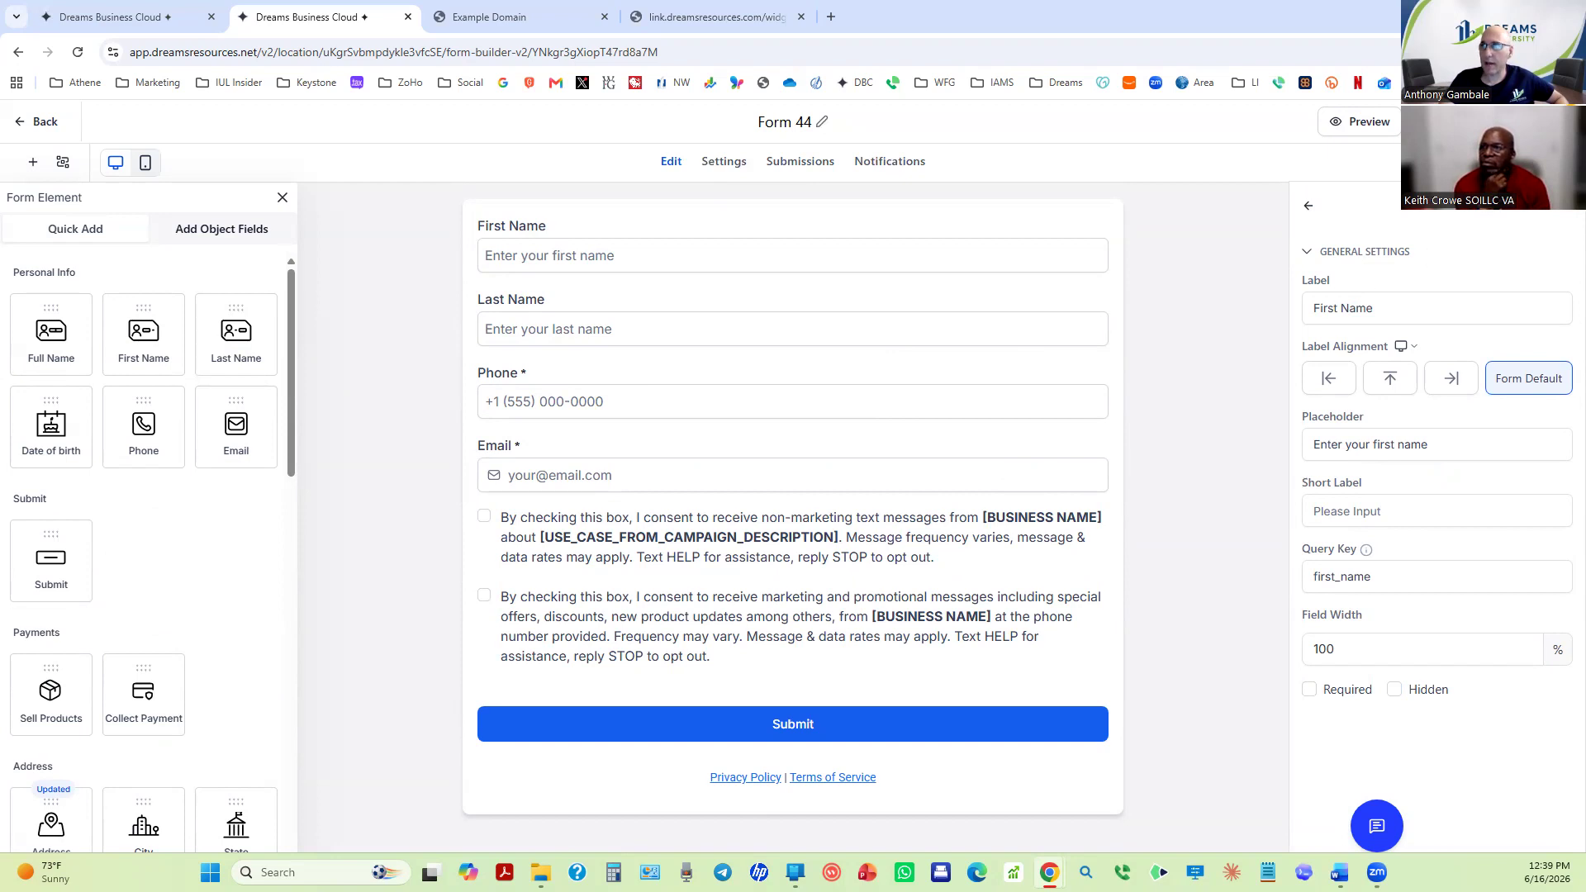
click(1308, 206)
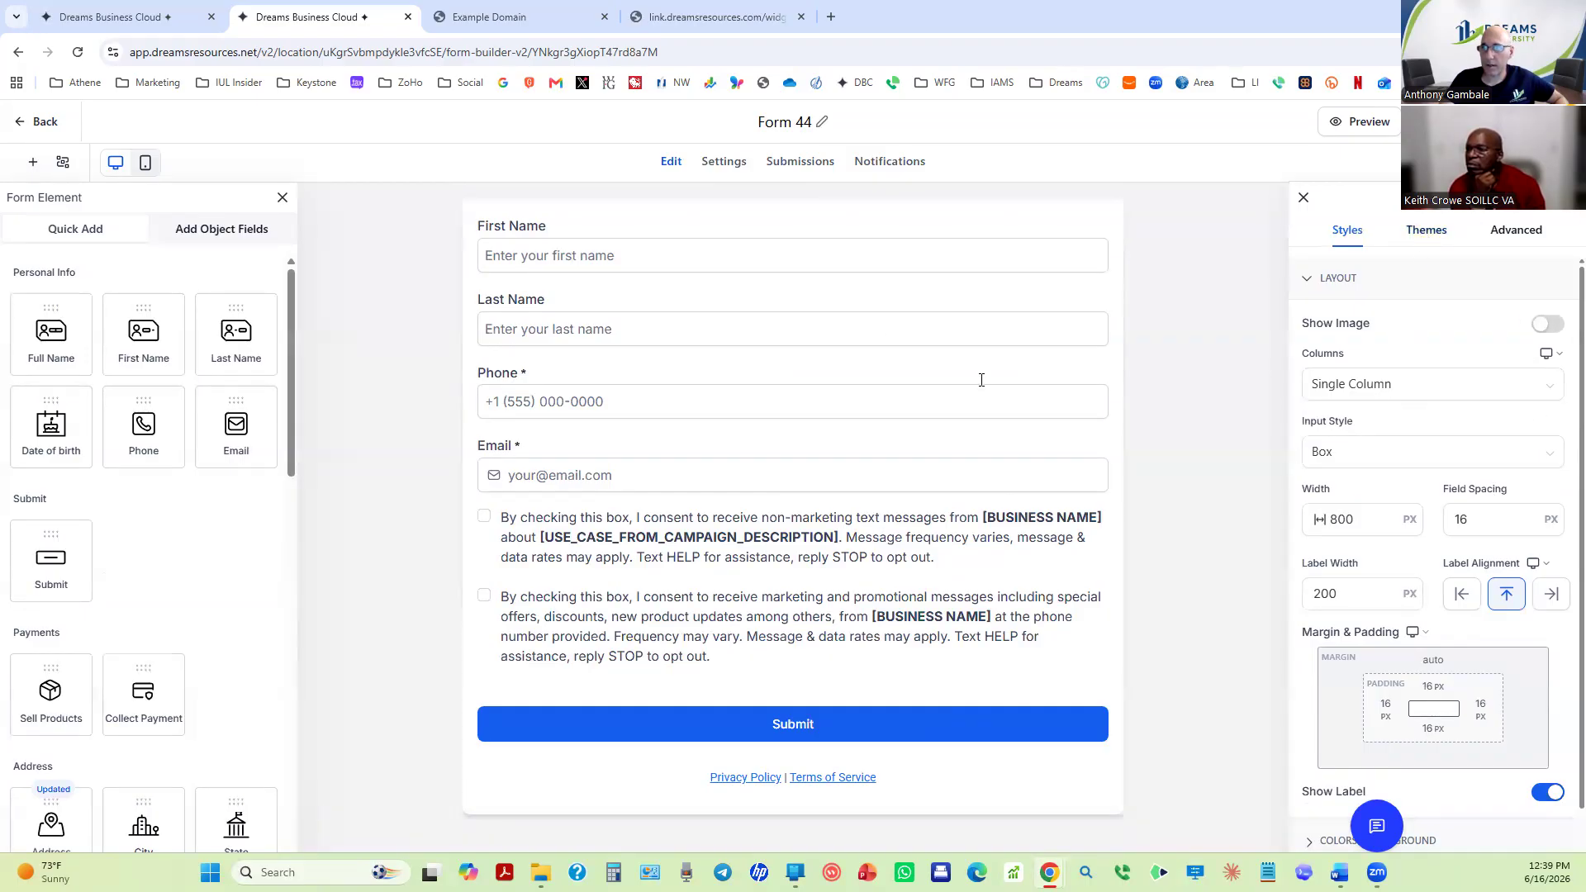
click(1427, 230)
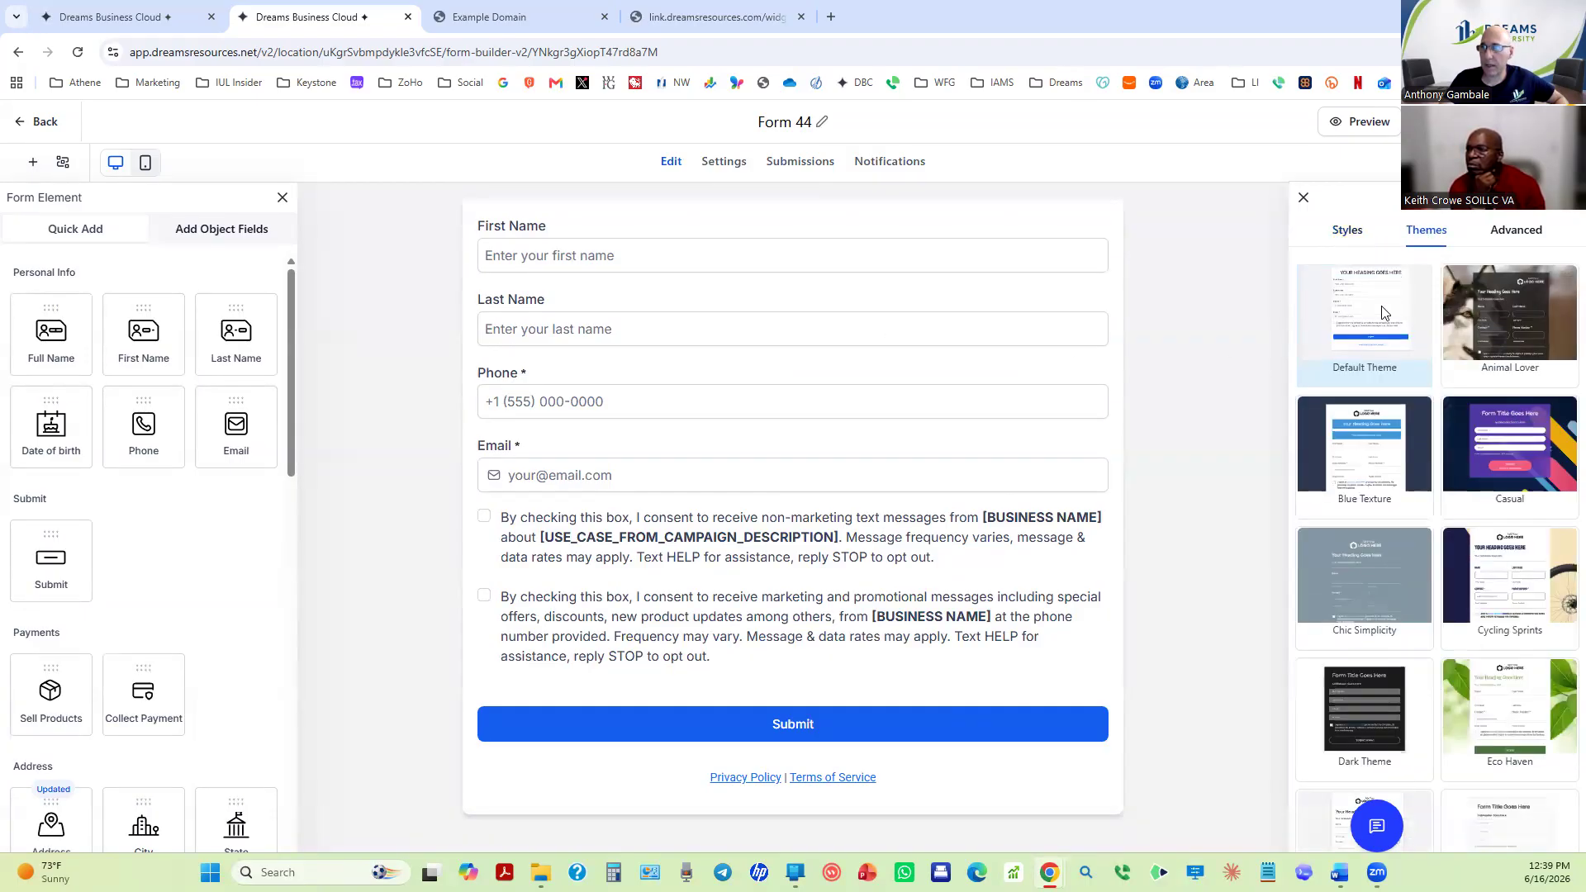
scroll(1437, 643, down, 10)
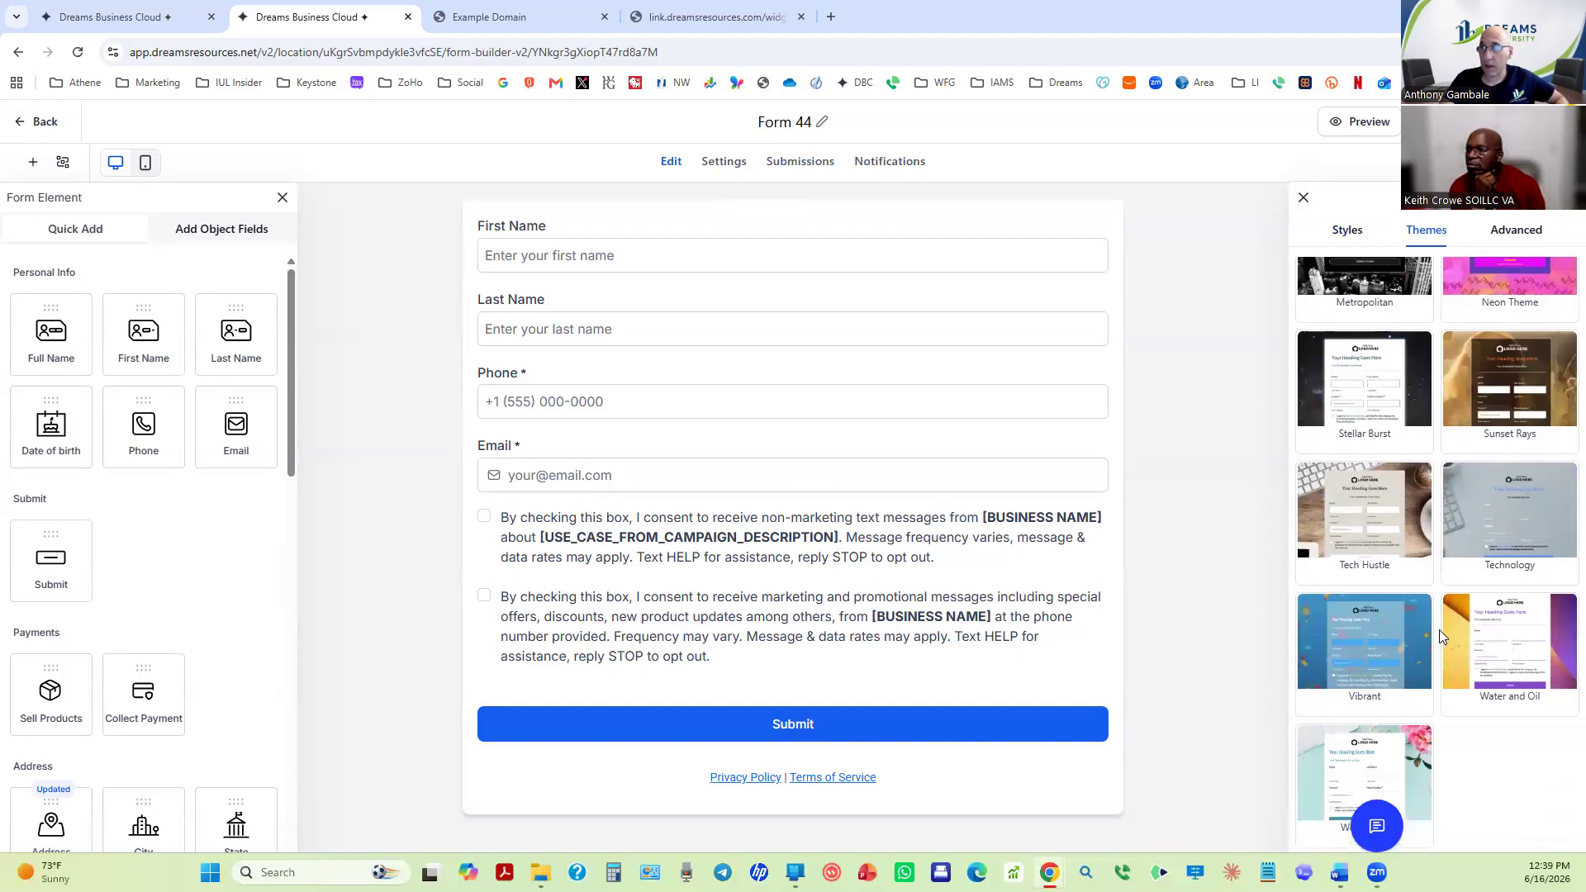
scroll(1441, 635, up, 10)
scroll(1441, 635, down, 5)
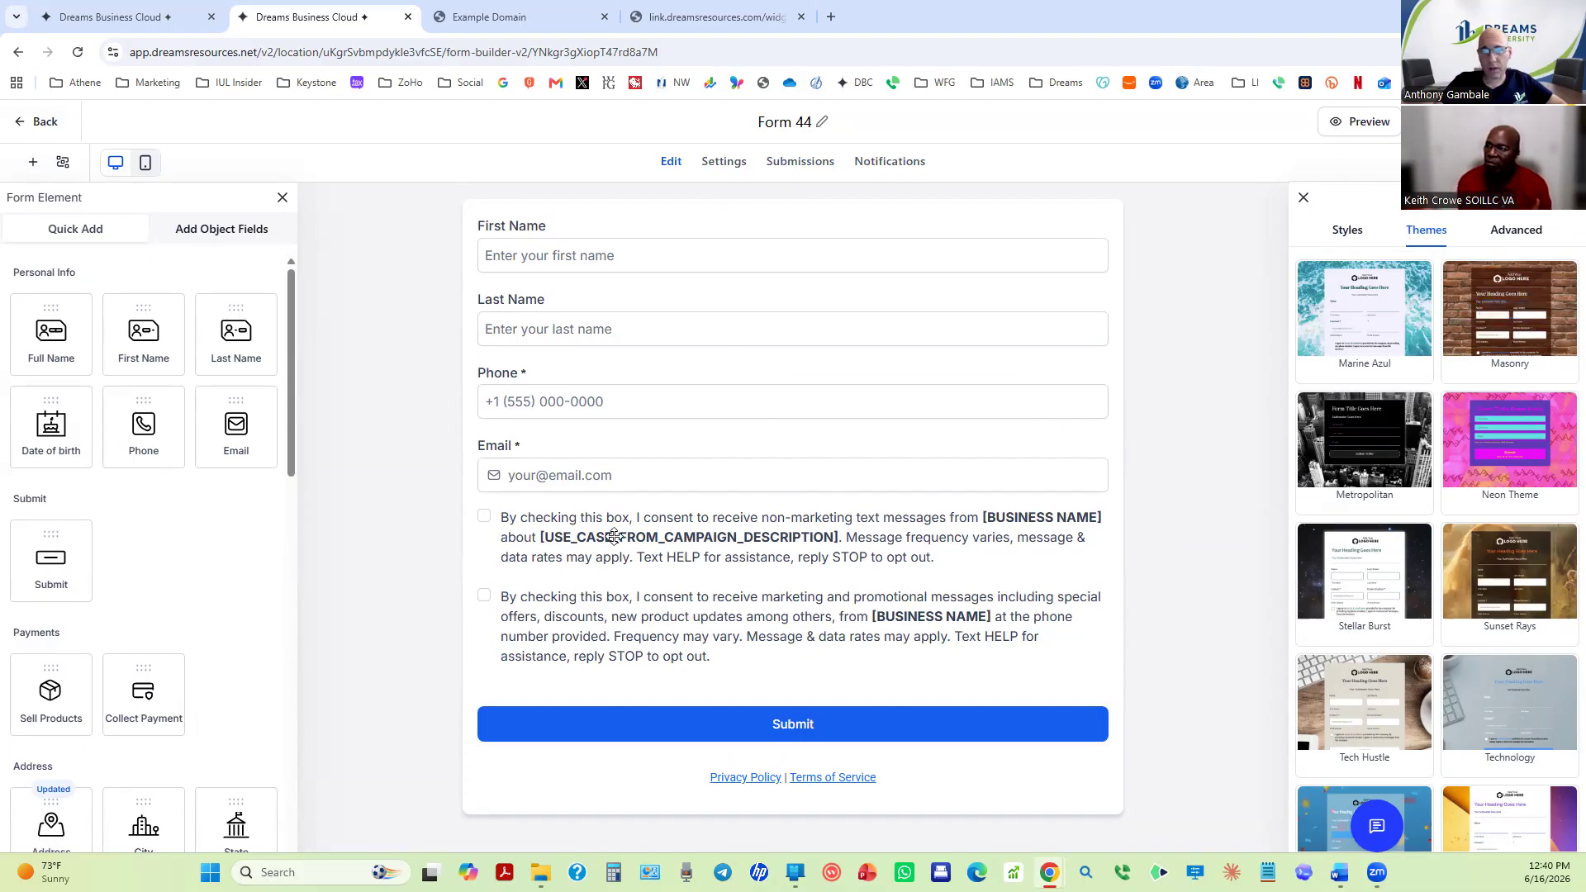
Leave the consent text element, start applying the Marine Azul theme to the form, and call off the theme switch.
click(724, 698)
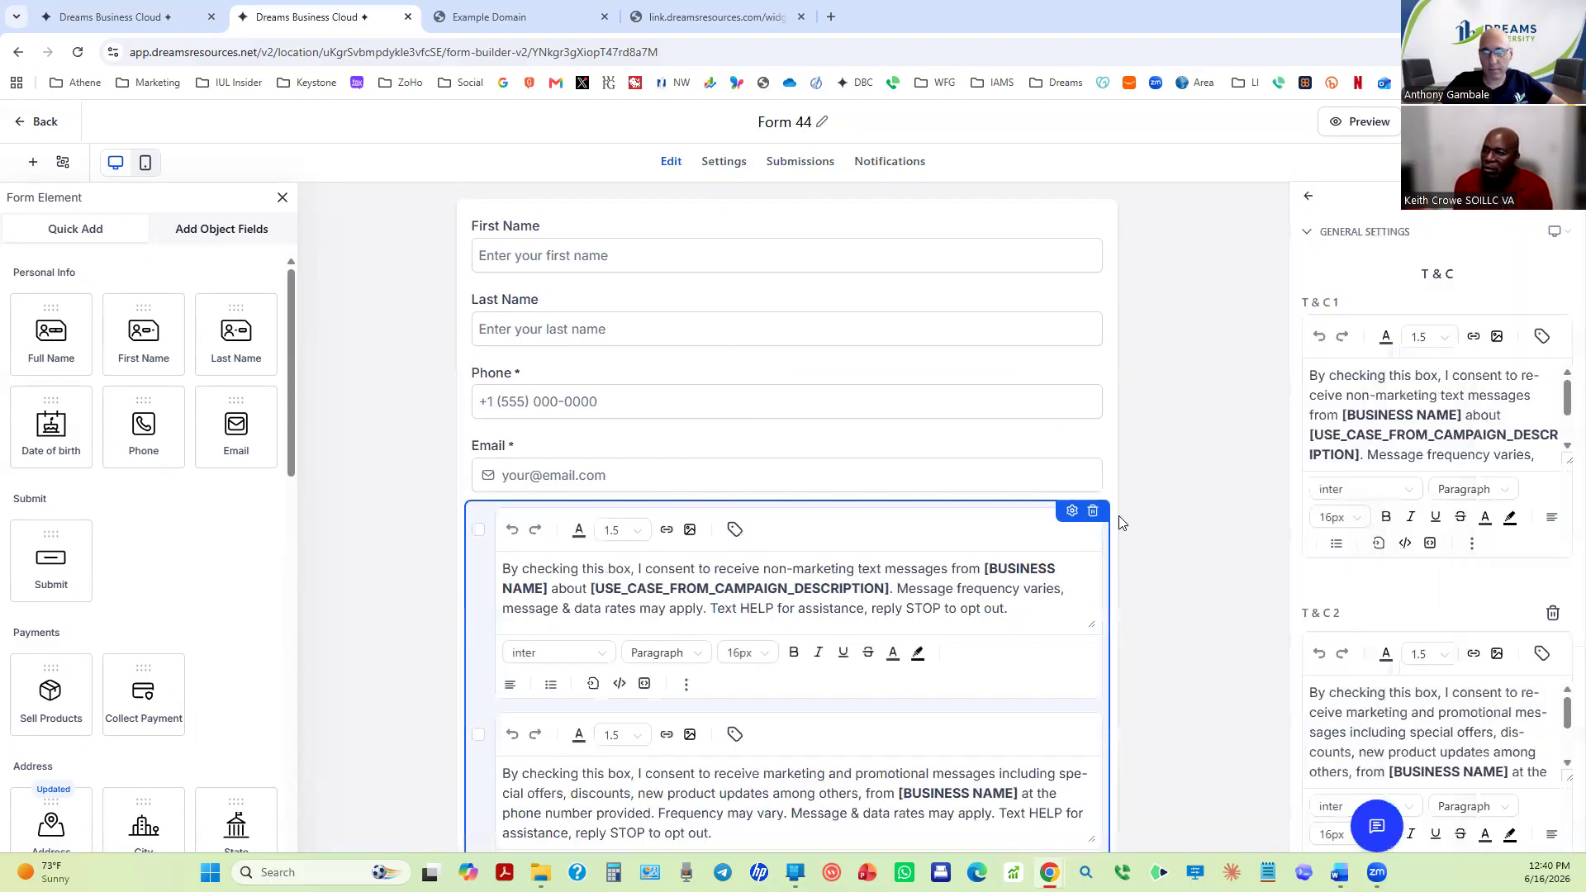
click(1167, 423)
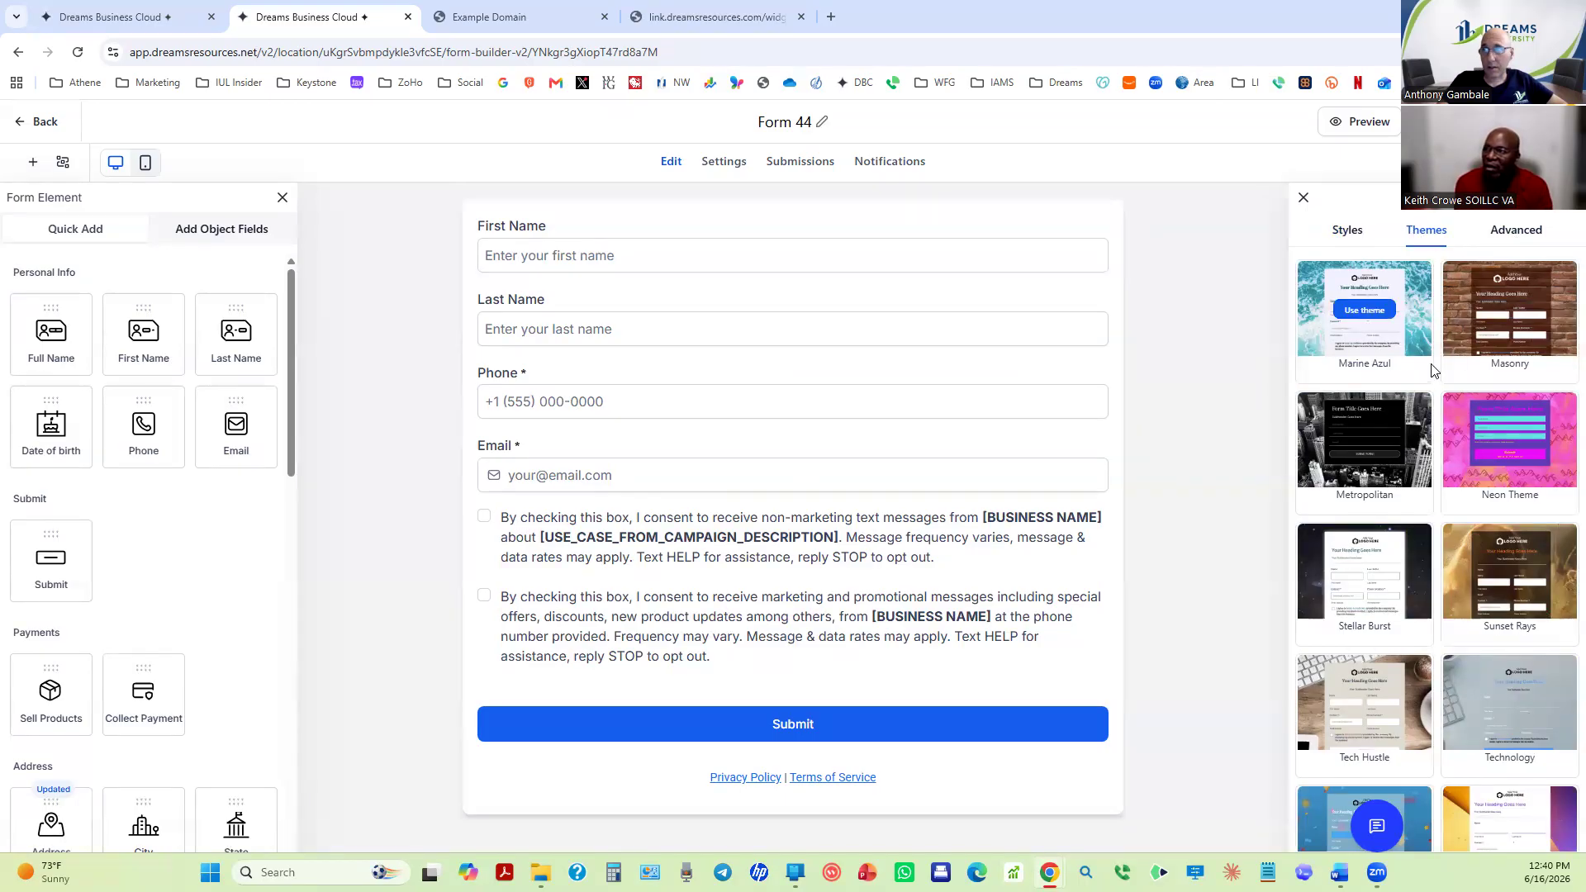
click(1367, 309)
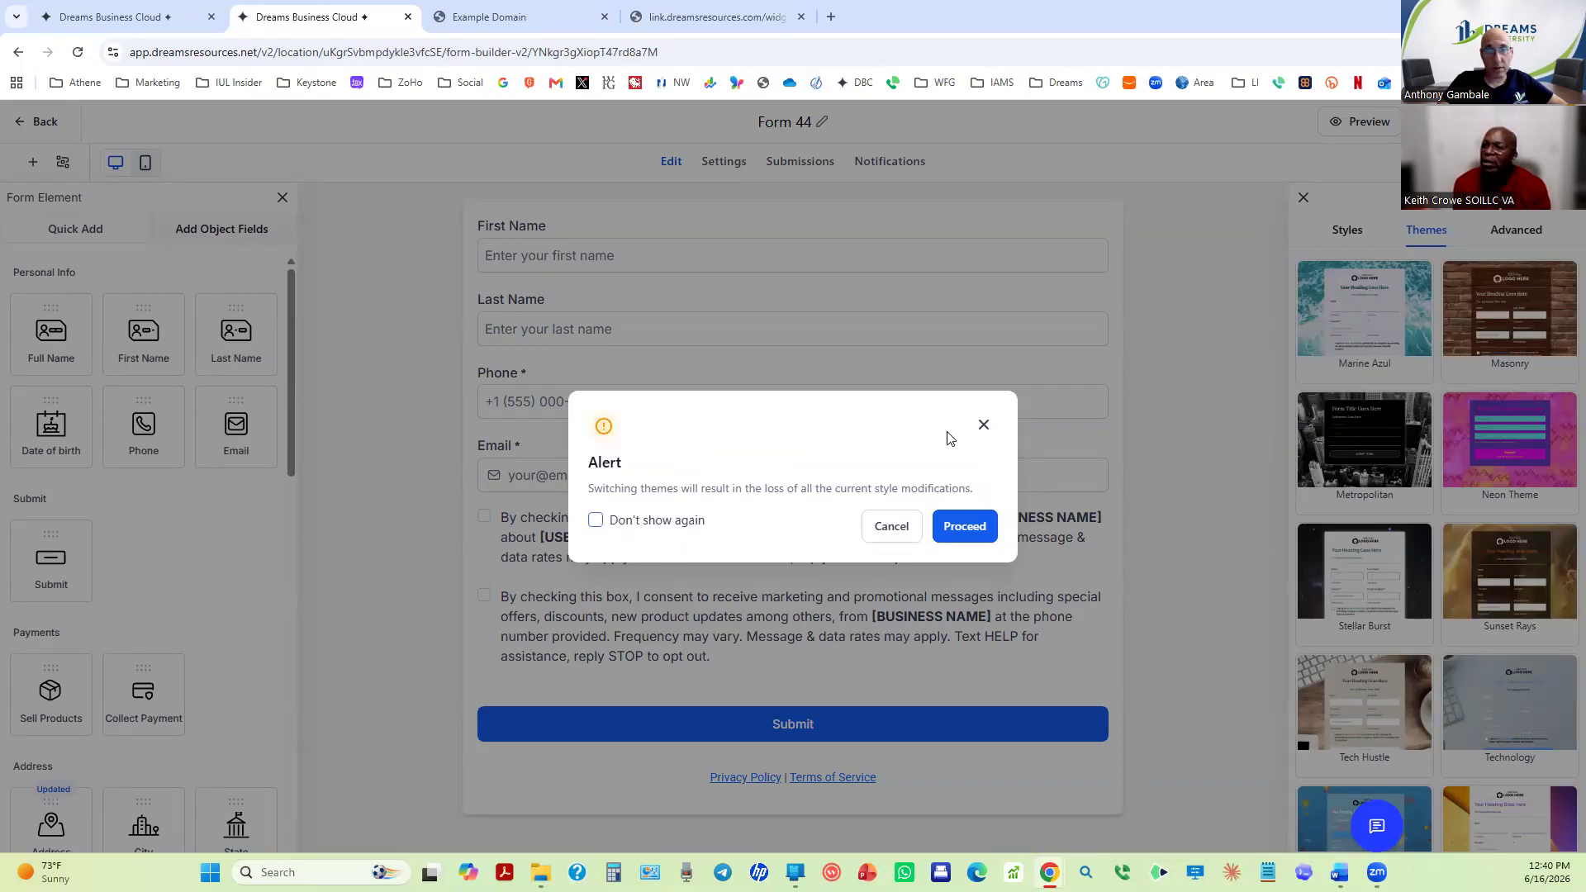
click(982, 427)
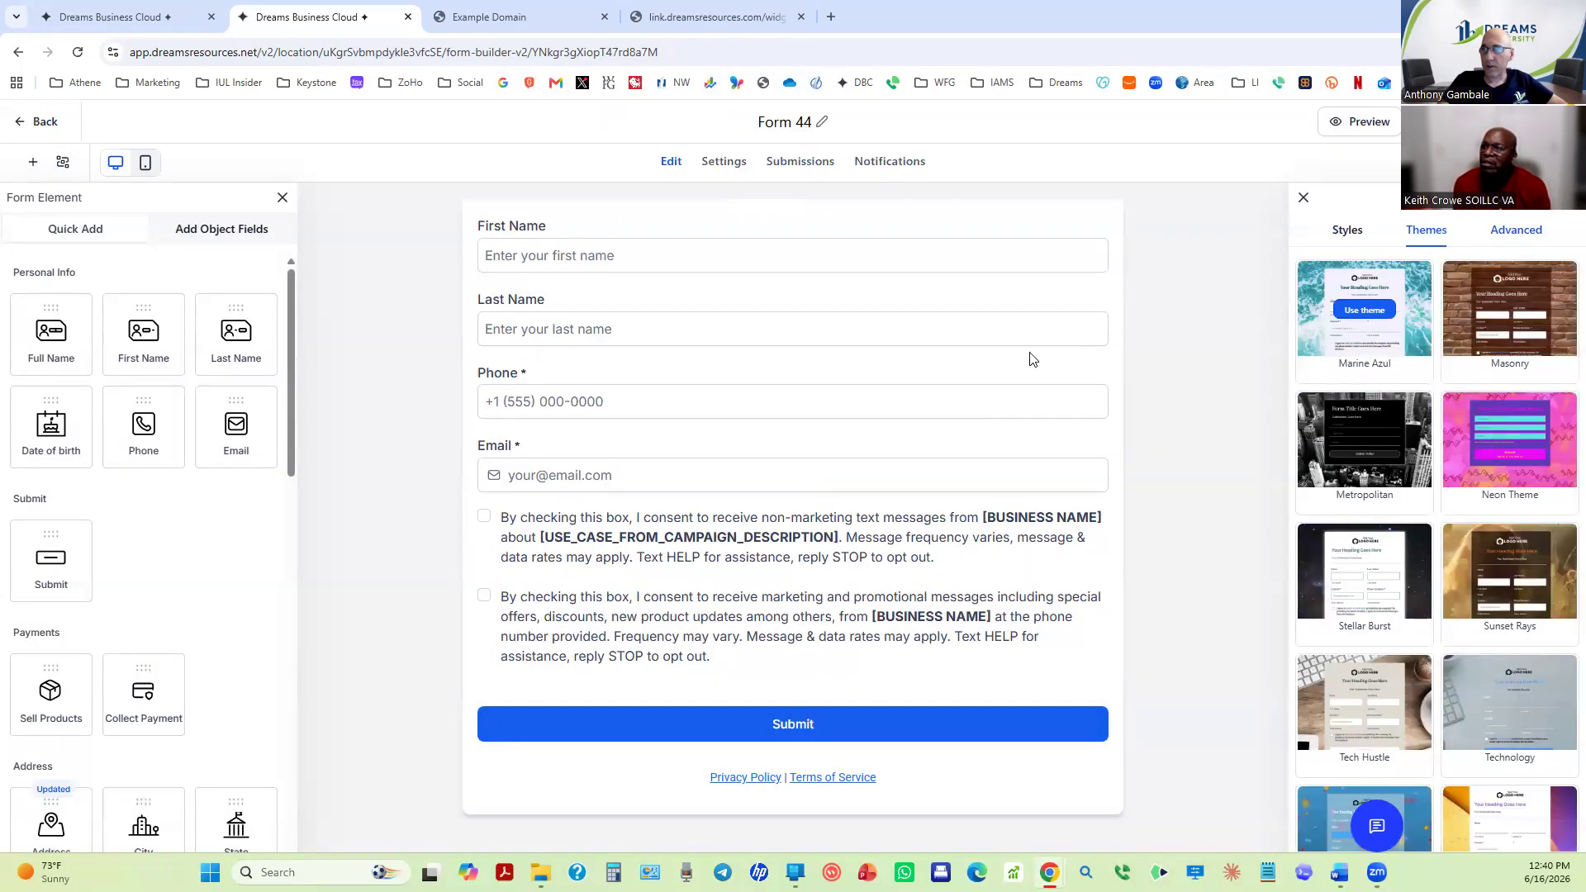
Look through the form's advanced style options, from the form and input field settings to the custom CSS editor.
click(1495, 229)
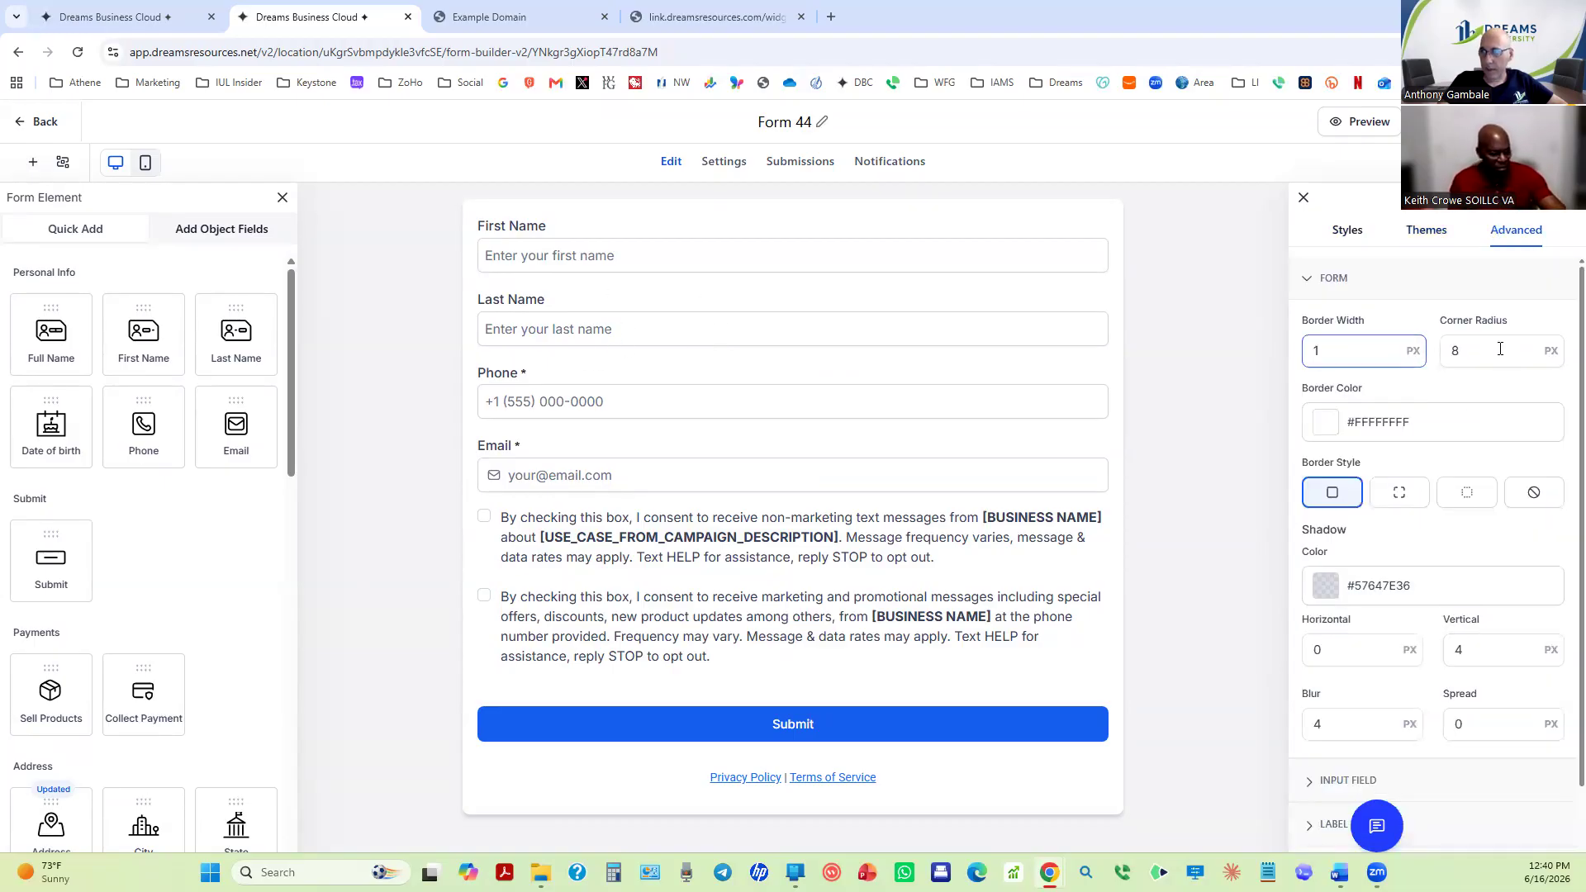
scroll(1404, 461, down, 2)
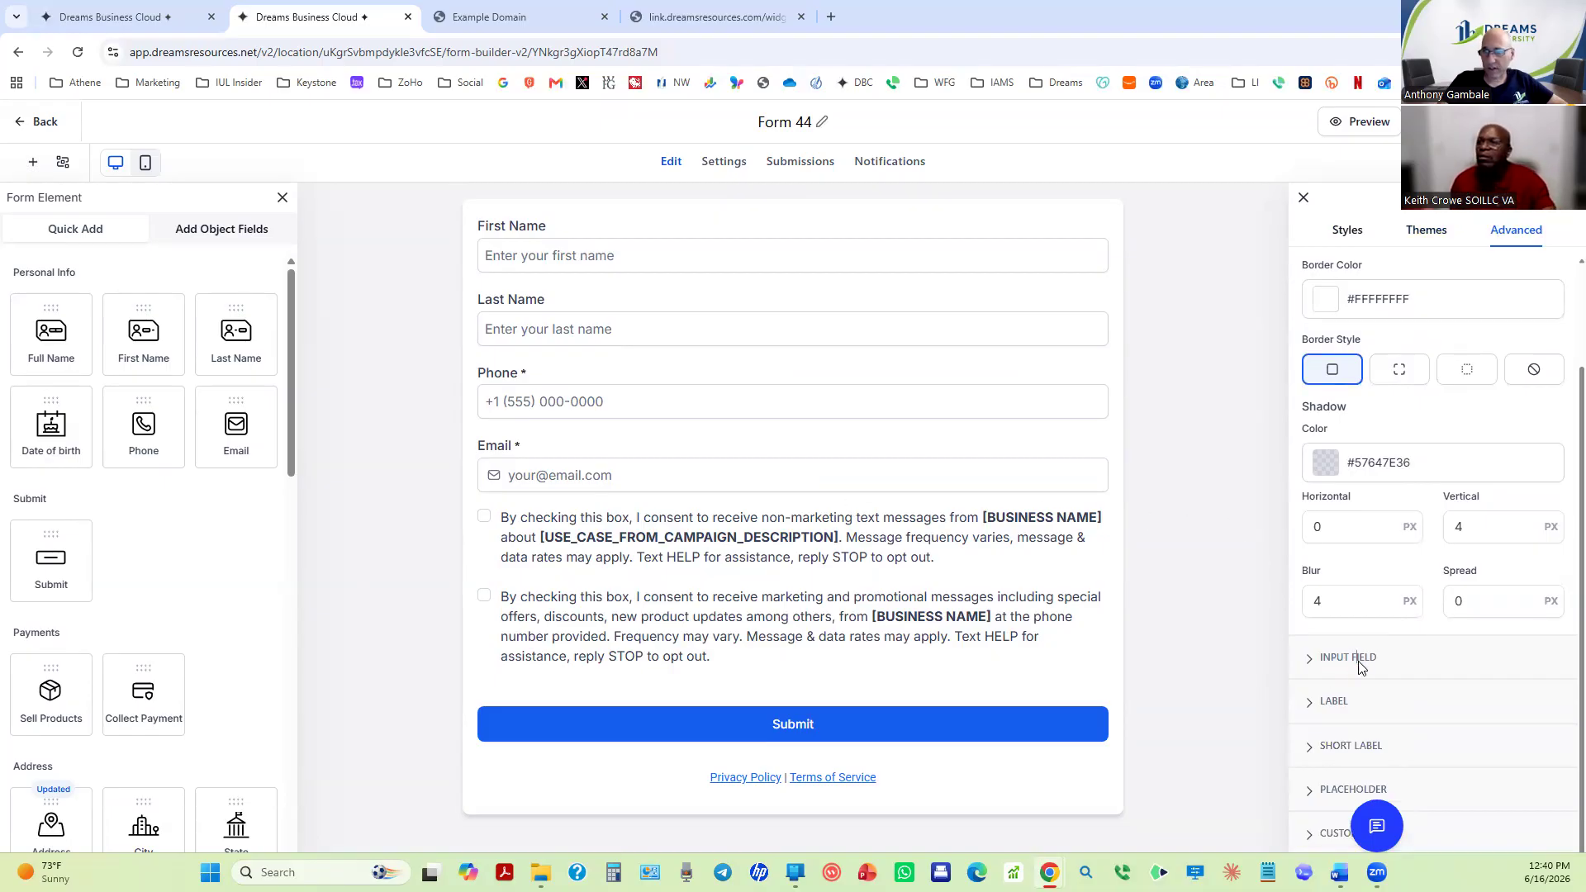
click(1312, 661)
scroll(1347, 661, down, 3)
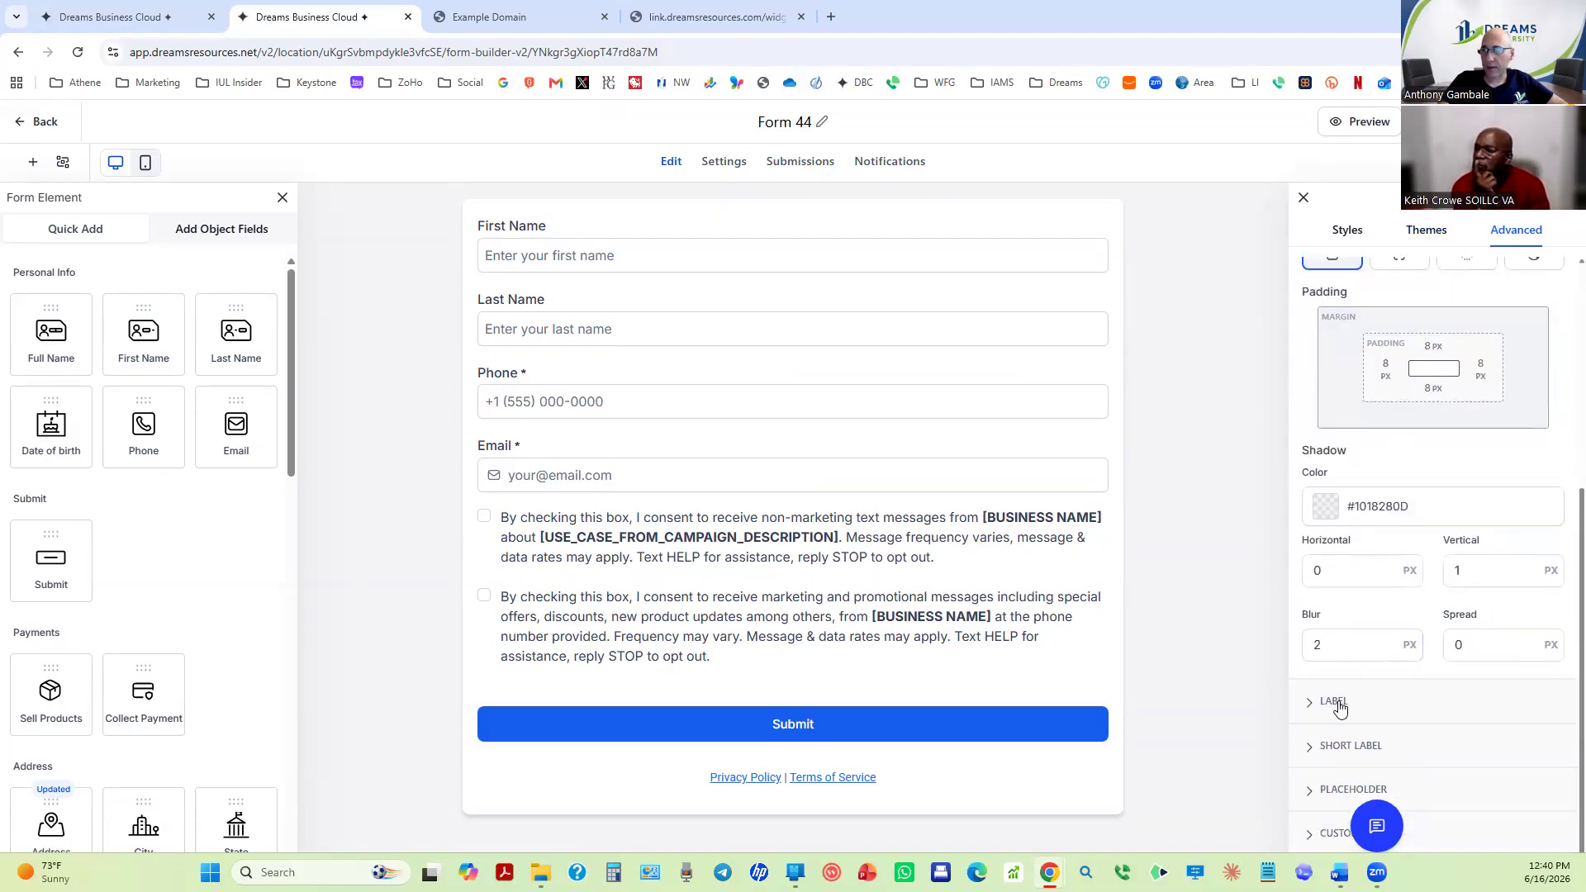
click(1333, 700)
click(1330, 664)
click(1333, 684)
click(1333, 762)
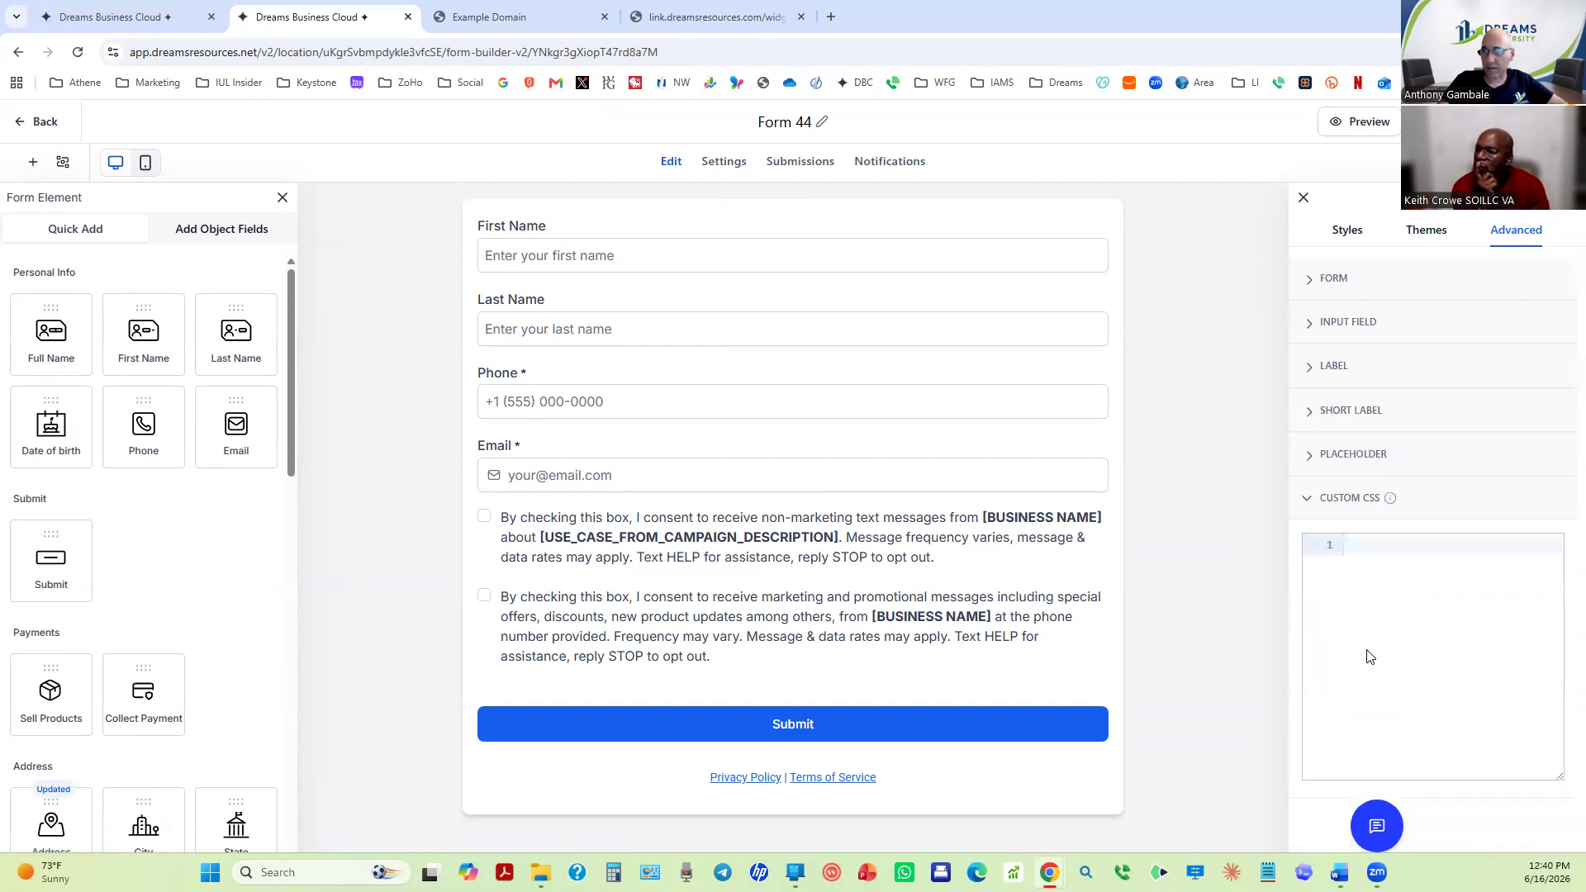
Set the form's shadow color to black (#000000) in the advanced form settings.
click(1332, 281)
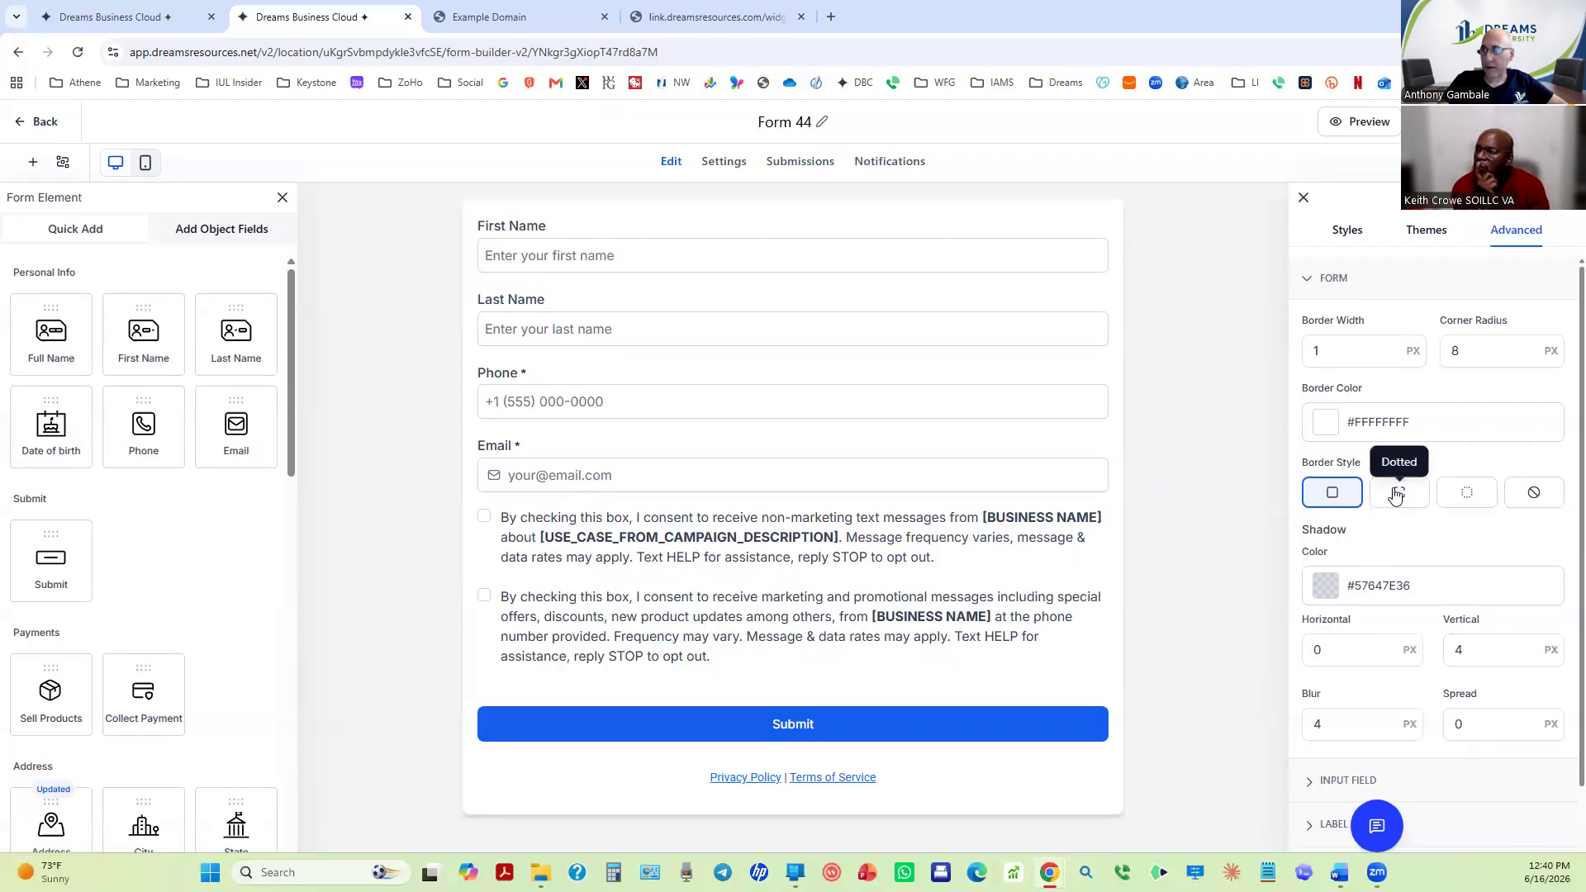
scroll(1396, 518, down, 2)
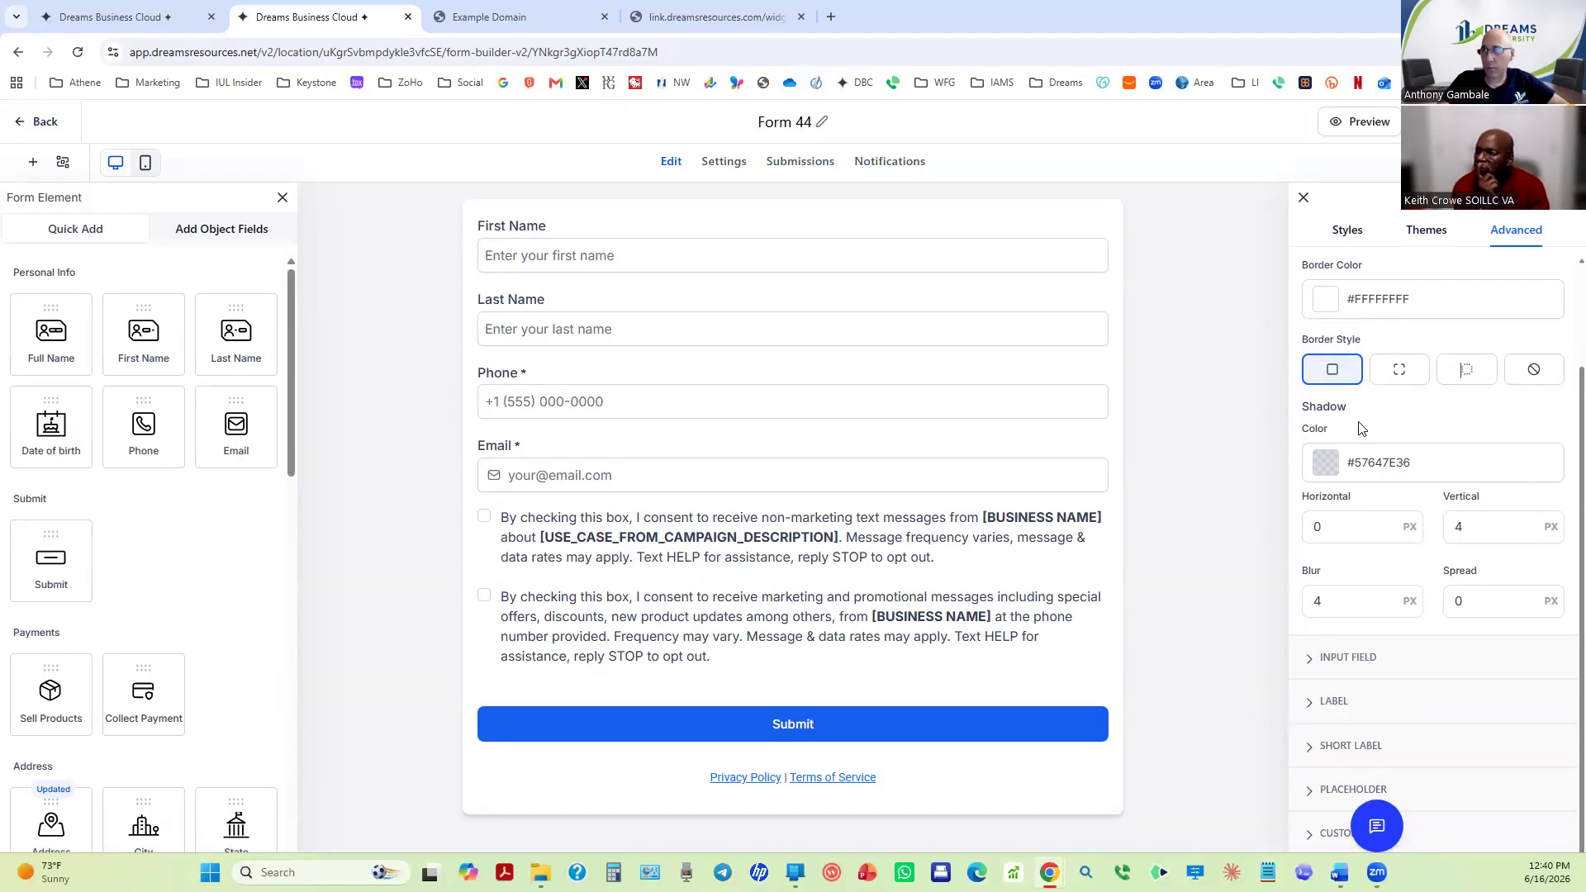
click(1324, 464)
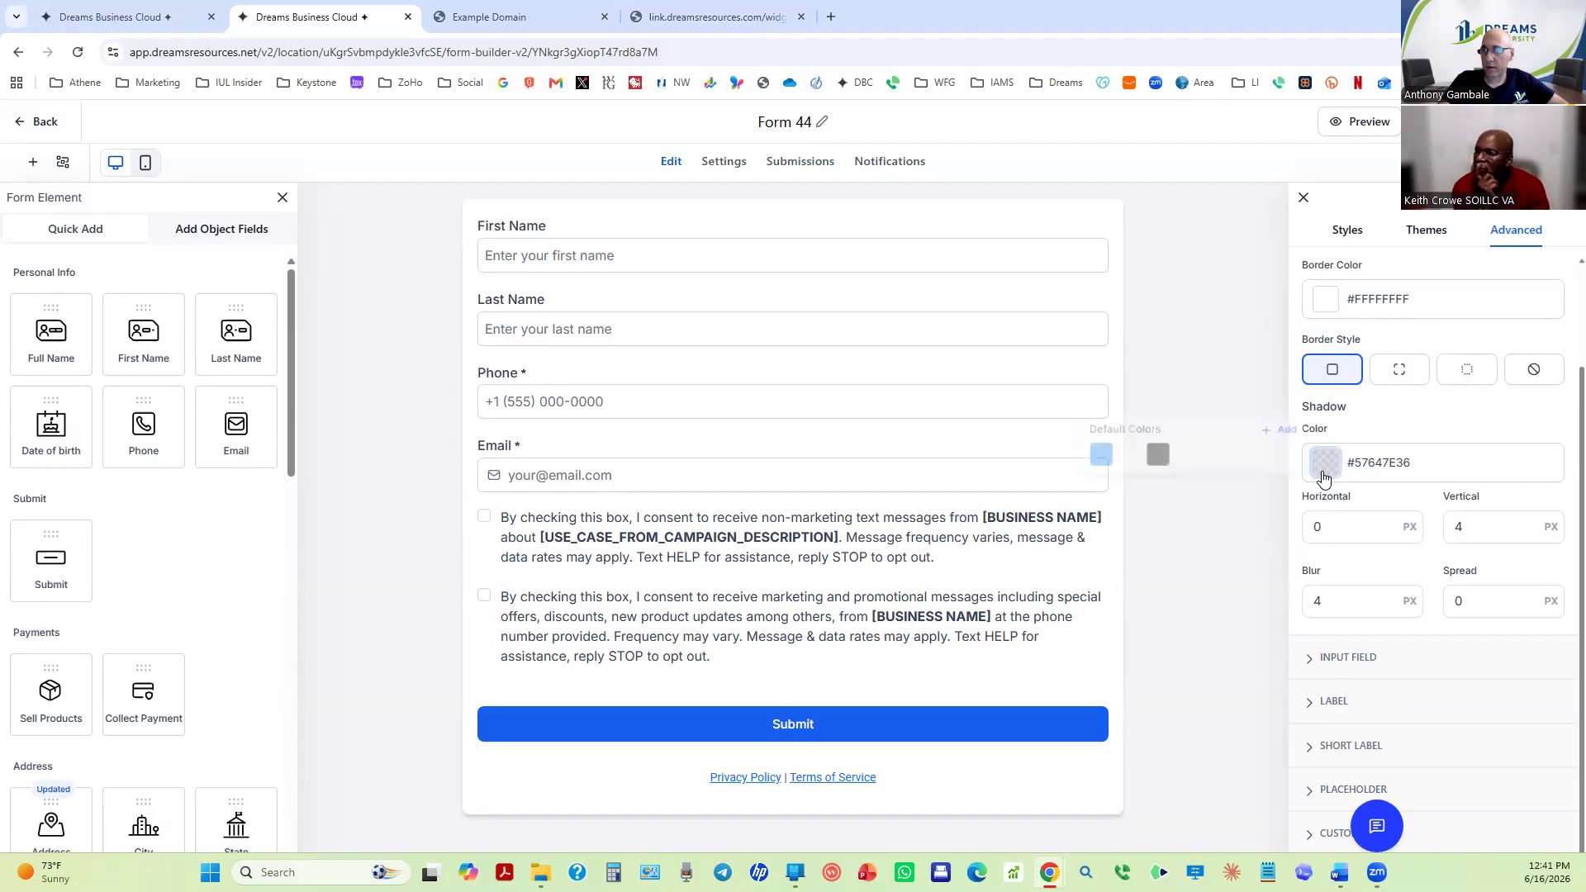
click(1150, 456)
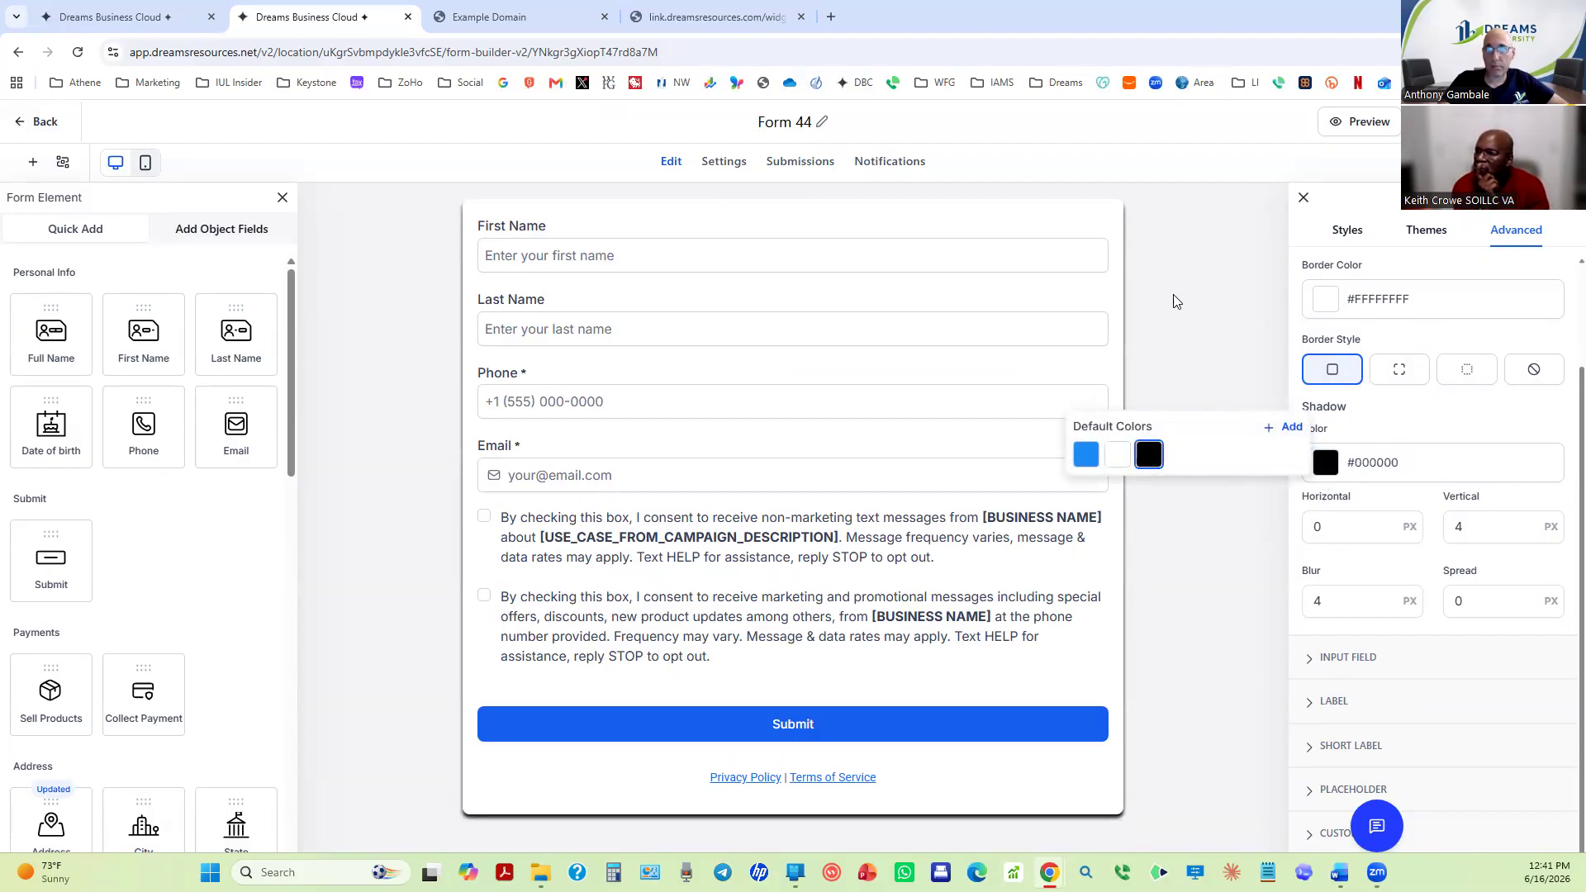
click(1219, 309)
click(1337, 532)
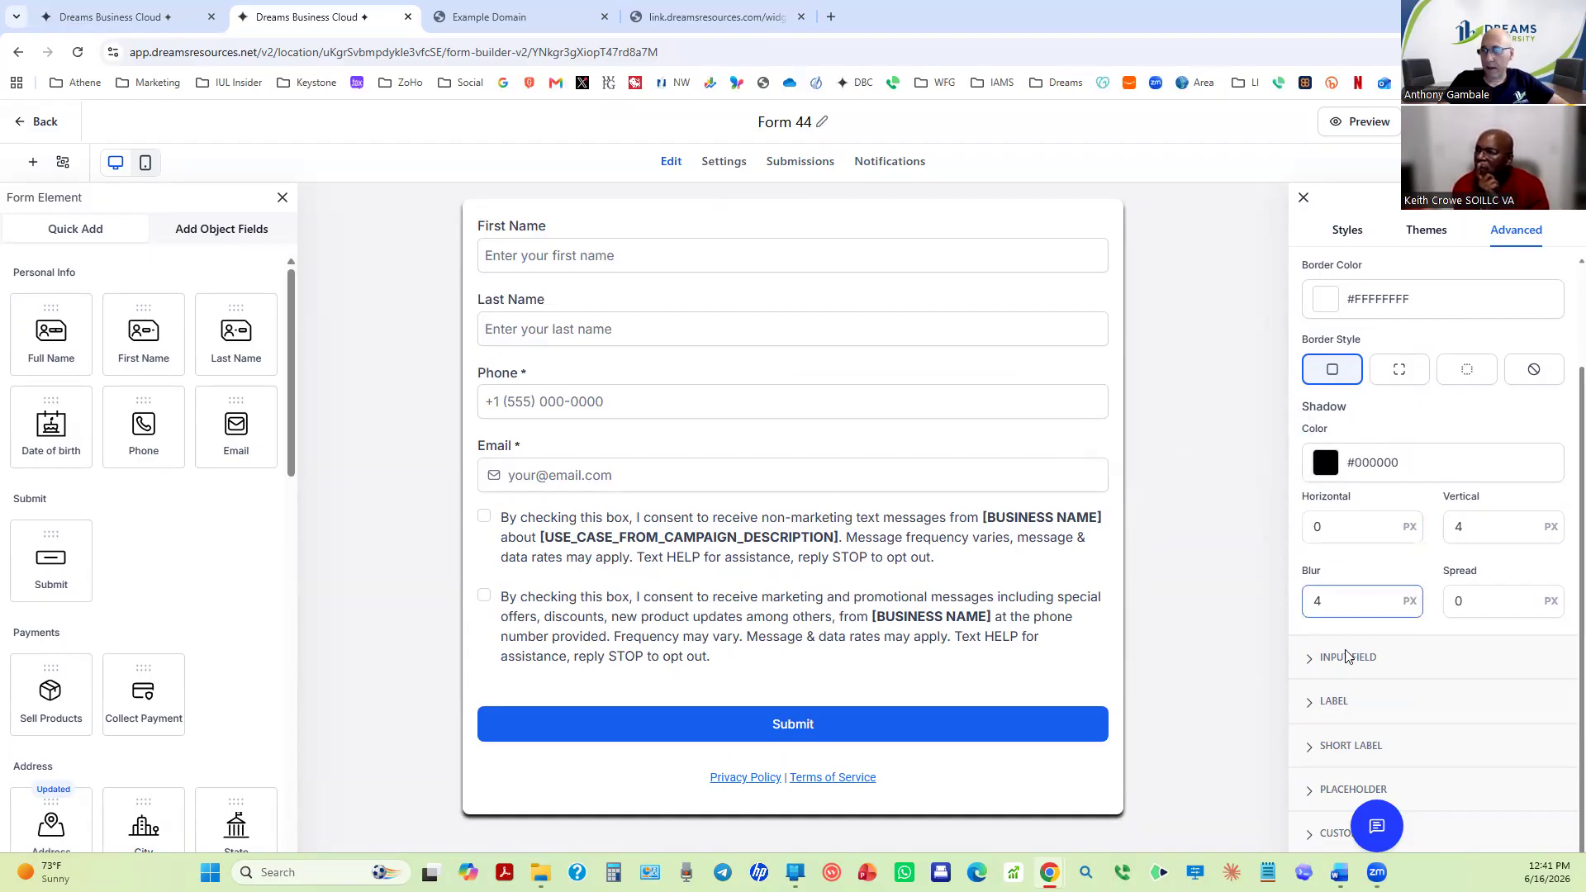
Set the input fields' shadow color to the default blue (#188BF6FF) in the advanced input field settings.
click(1325, 665)
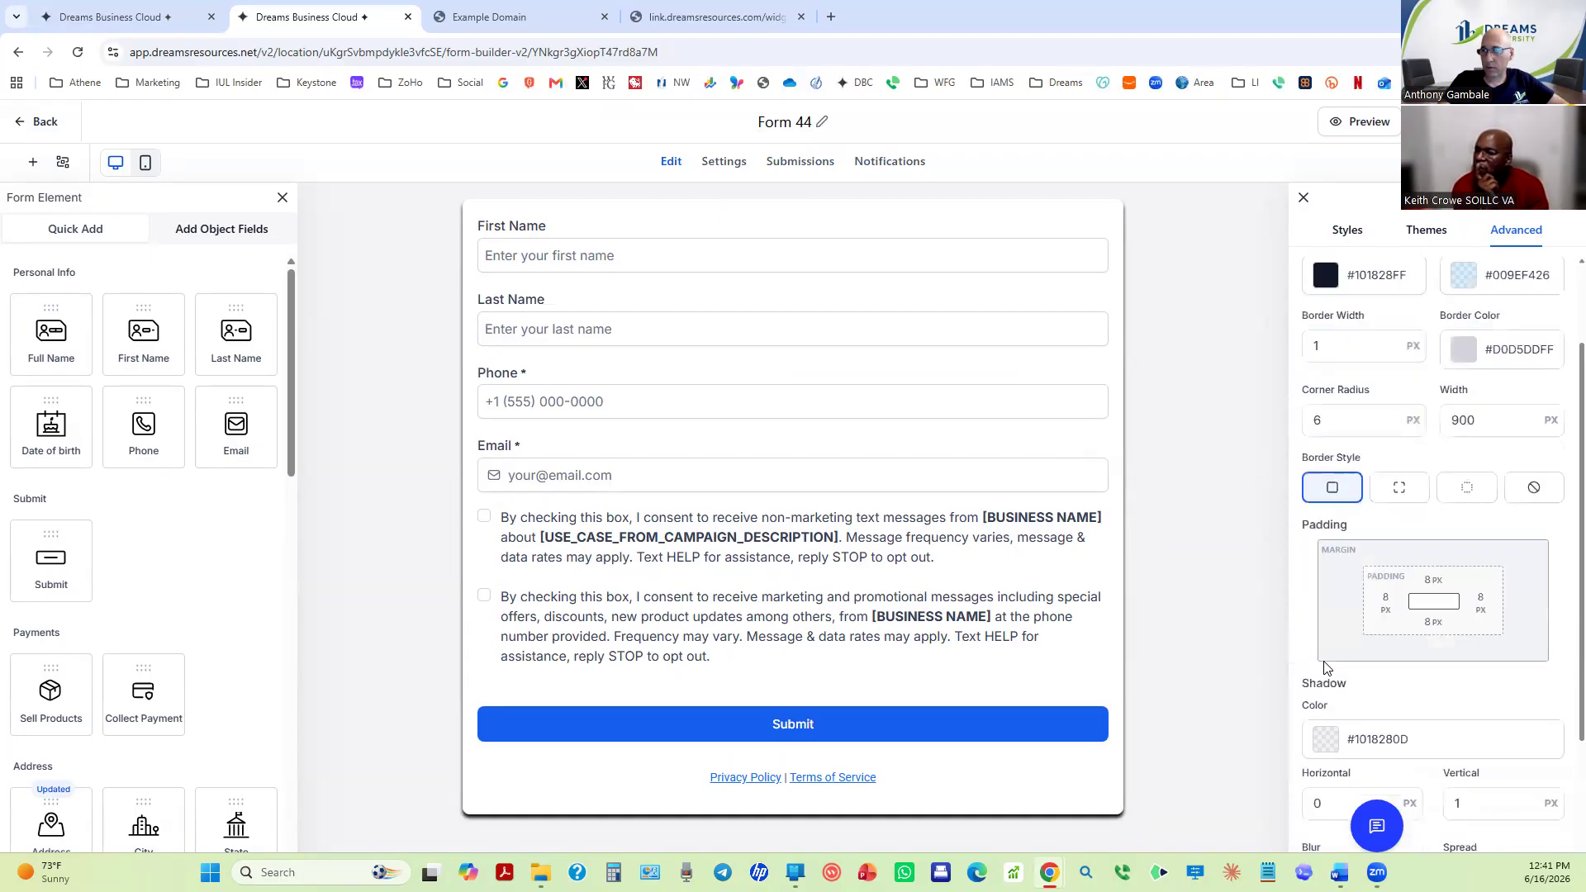
scroll(1322, 649, down, 3)
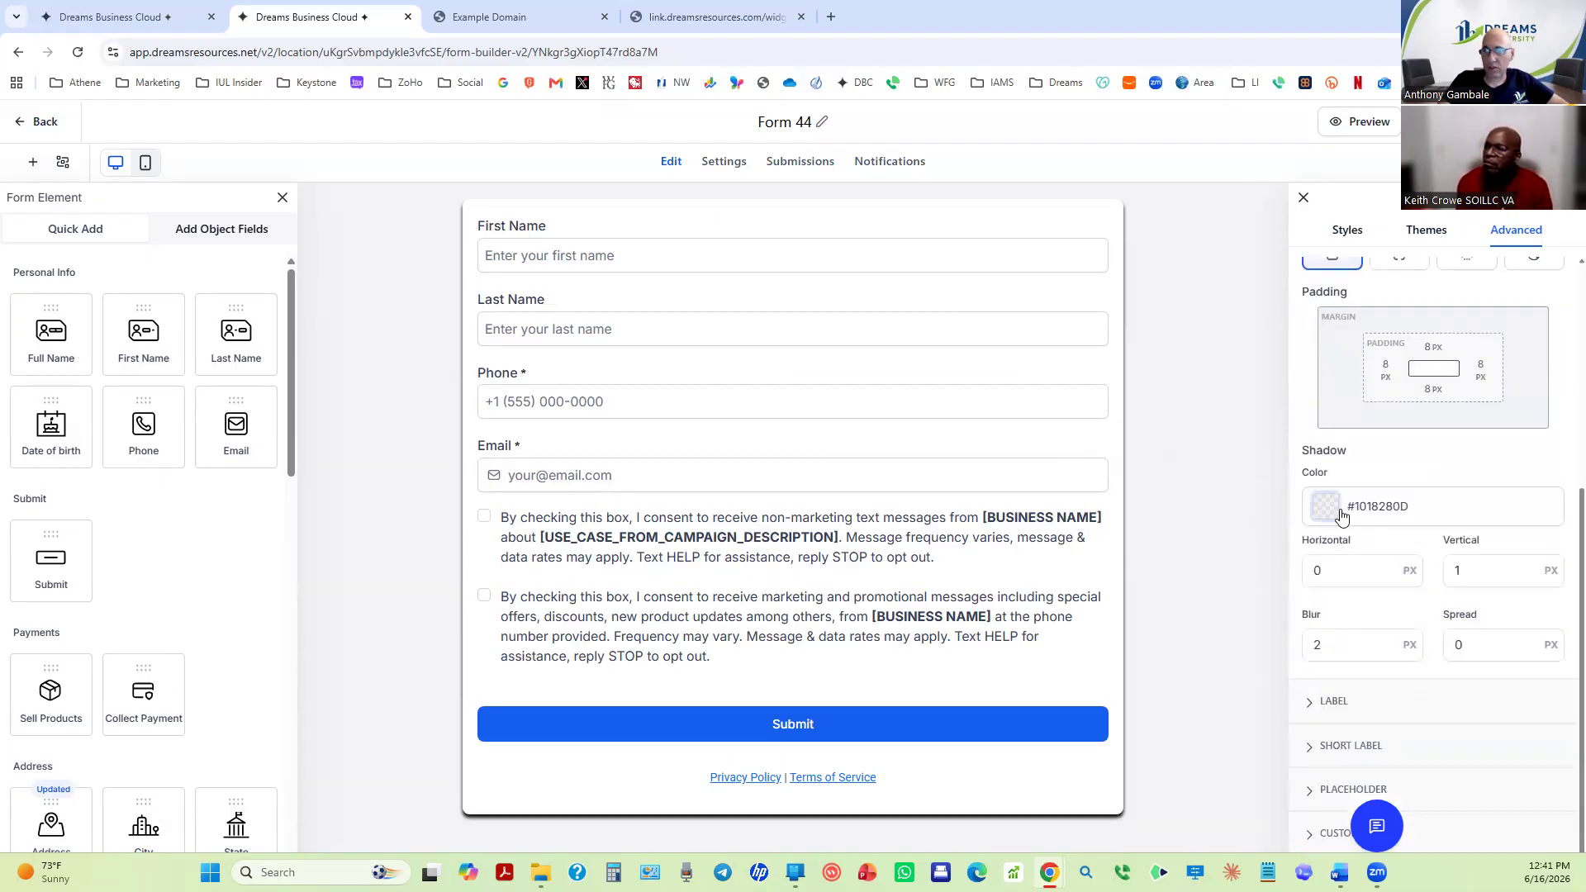
click(1332, 513)
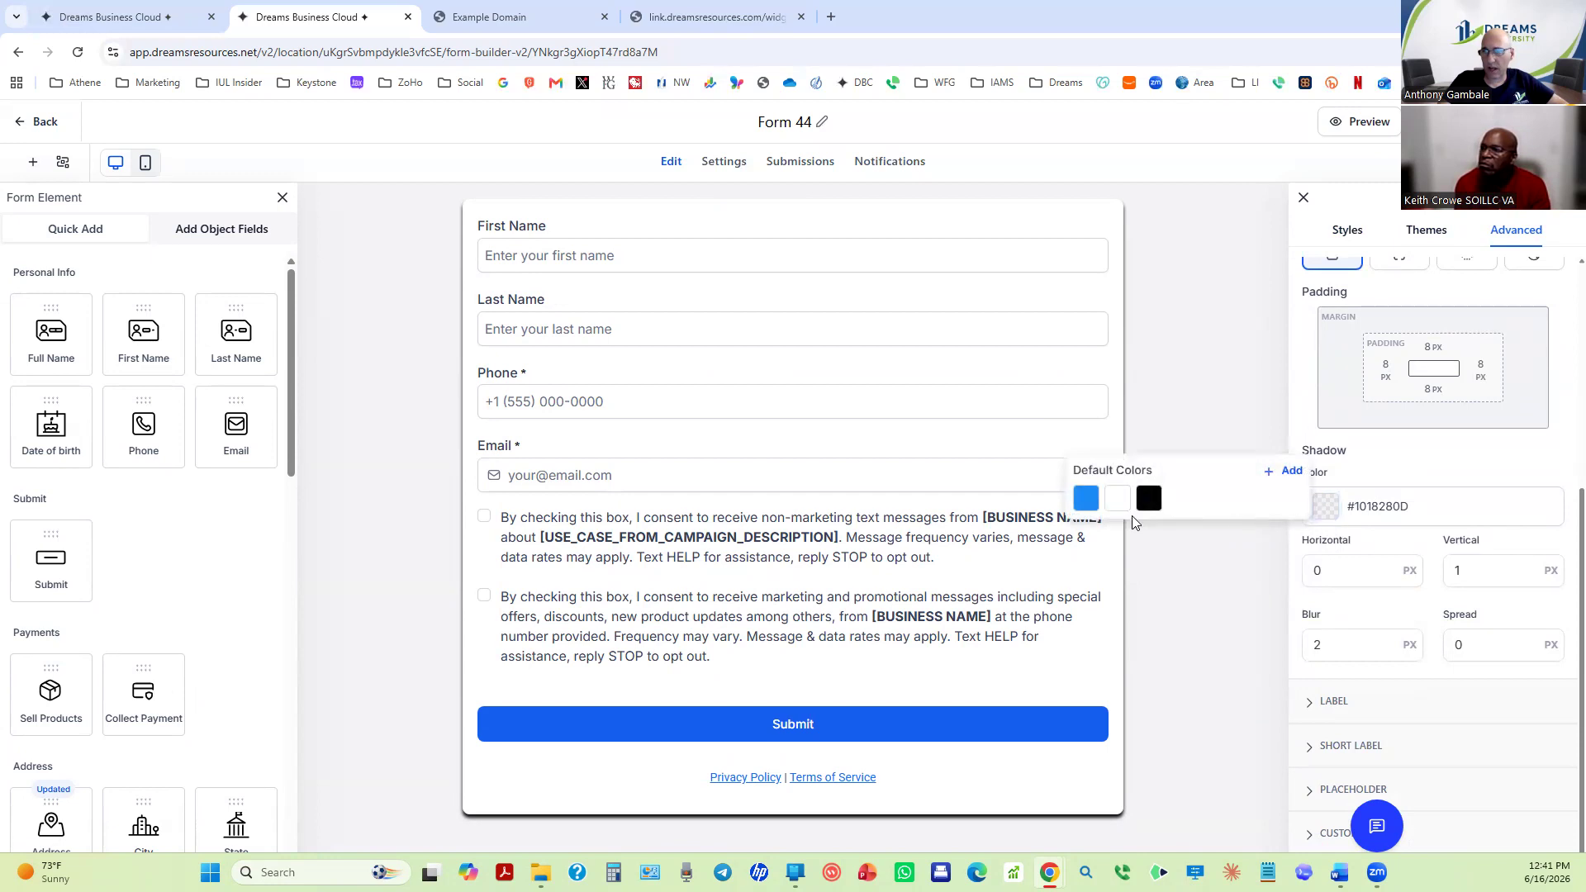
click(1085, 501)
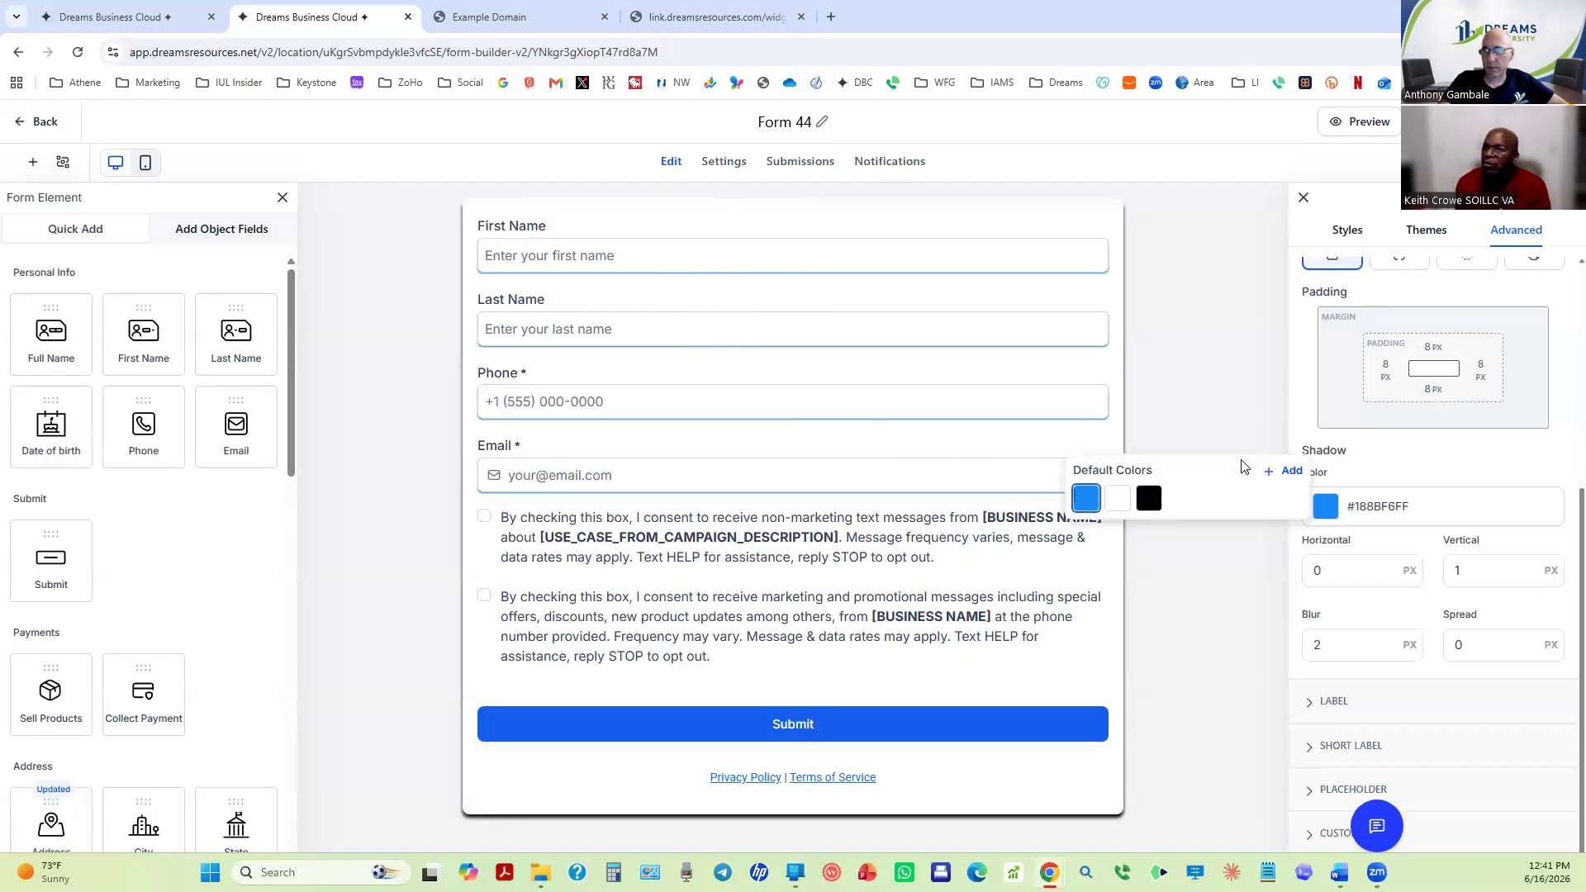
click(1216, 383)
click(1326, 504)
click(1292, 473)
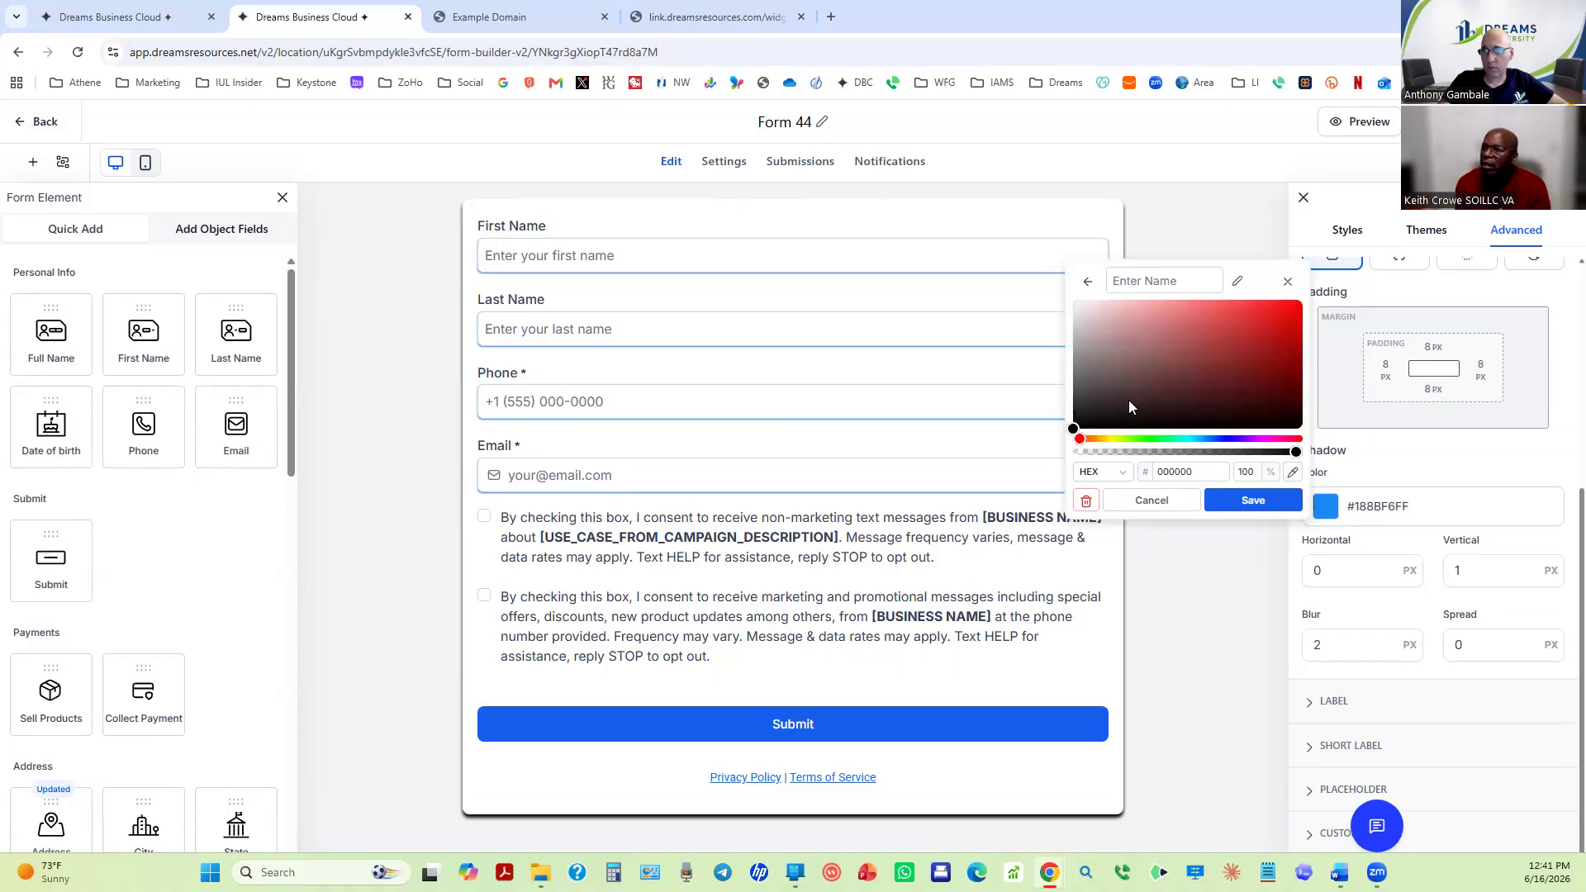
click(1223, 225)
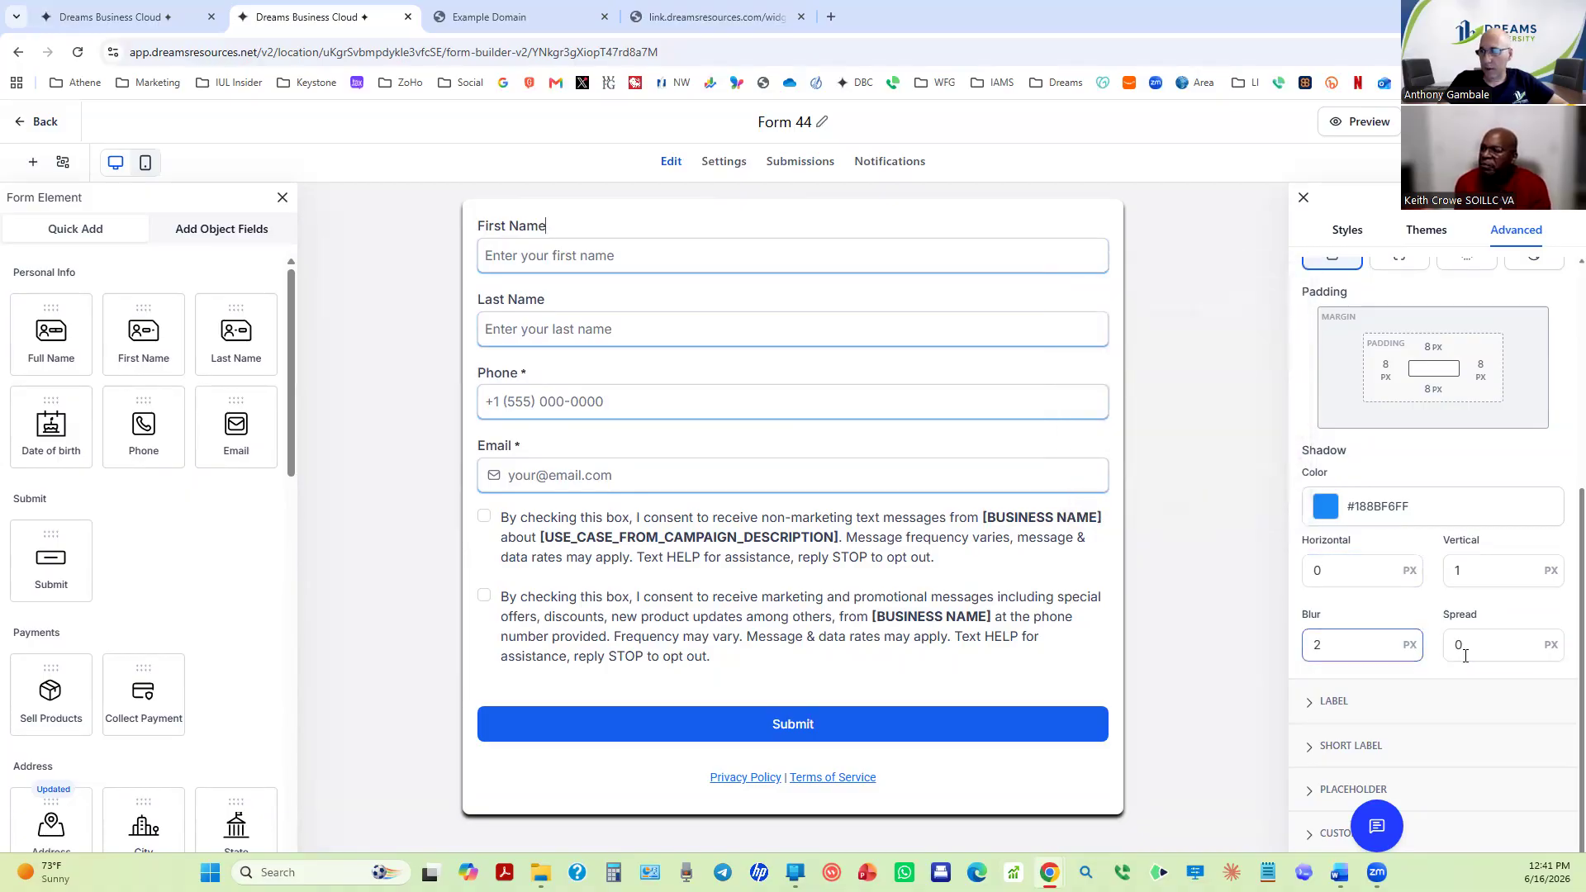
Review the advanced input field settings, the form's border and shadow options, and the placeholder's color and font settings.
scroll(1393, 551, up, 1)
scroll(1392, 551, up, 3)
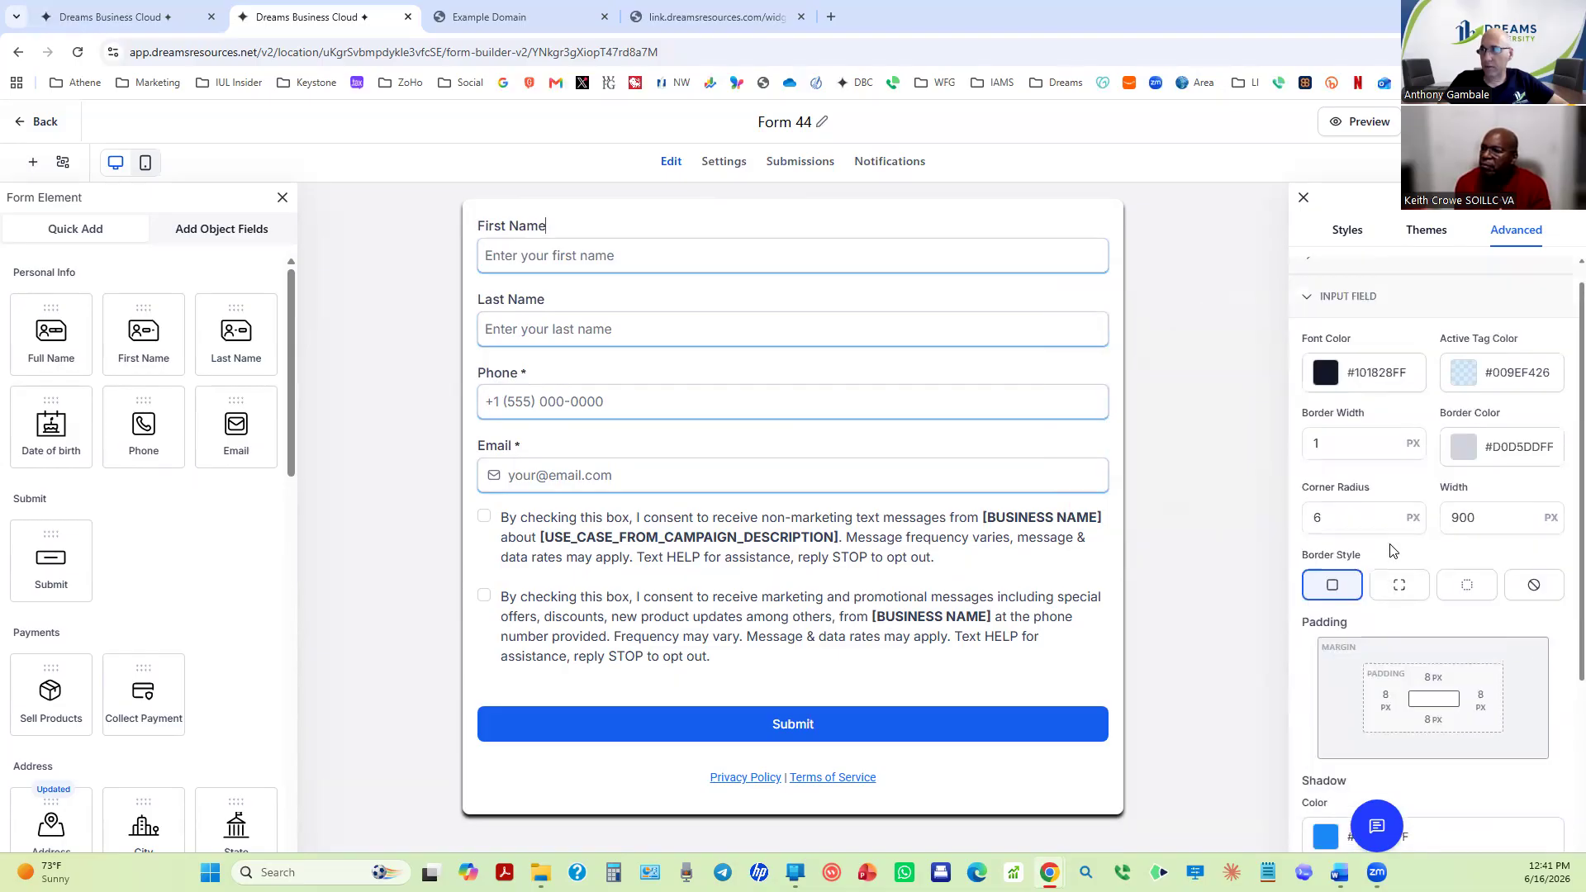
scroll(1393, 551, up, 1)
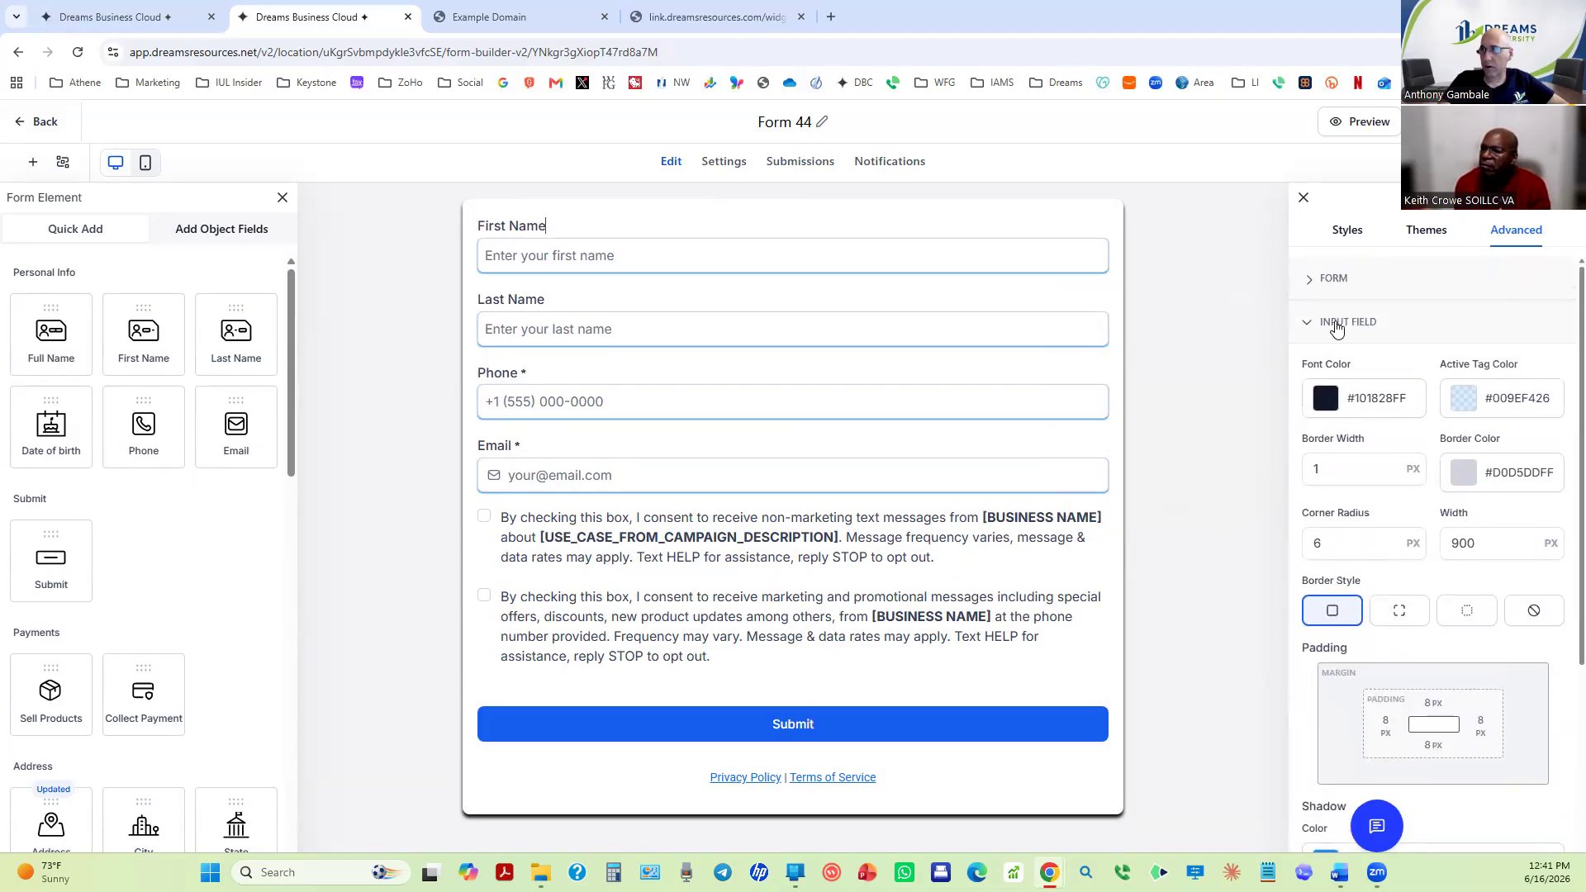
click(1321, 281)
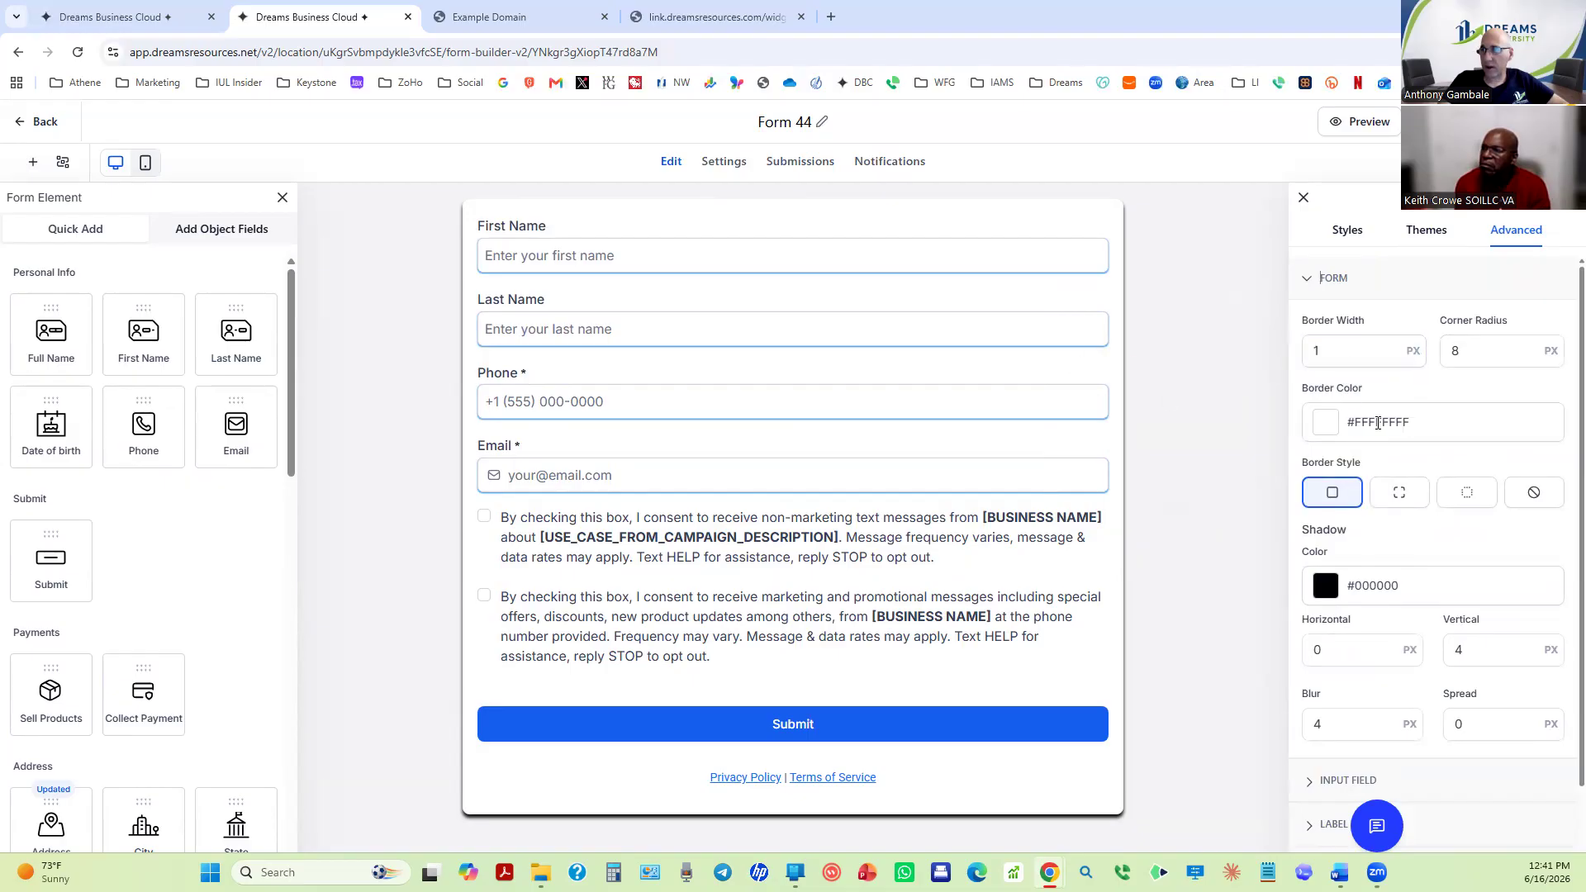
scroll(1356, 462, down, 2)
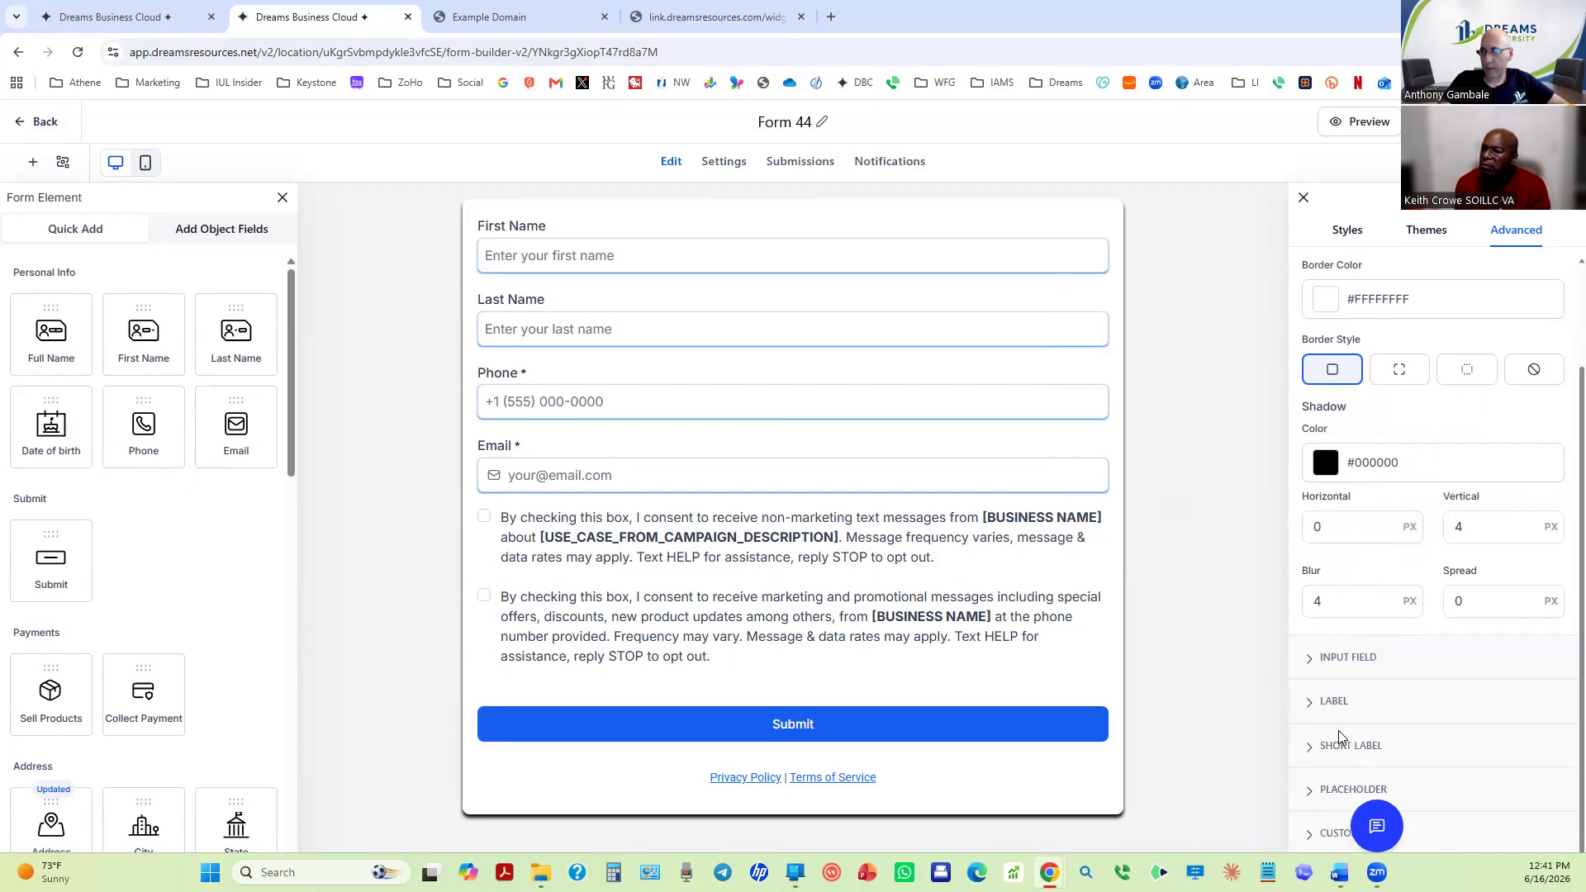
click(1354, 790)
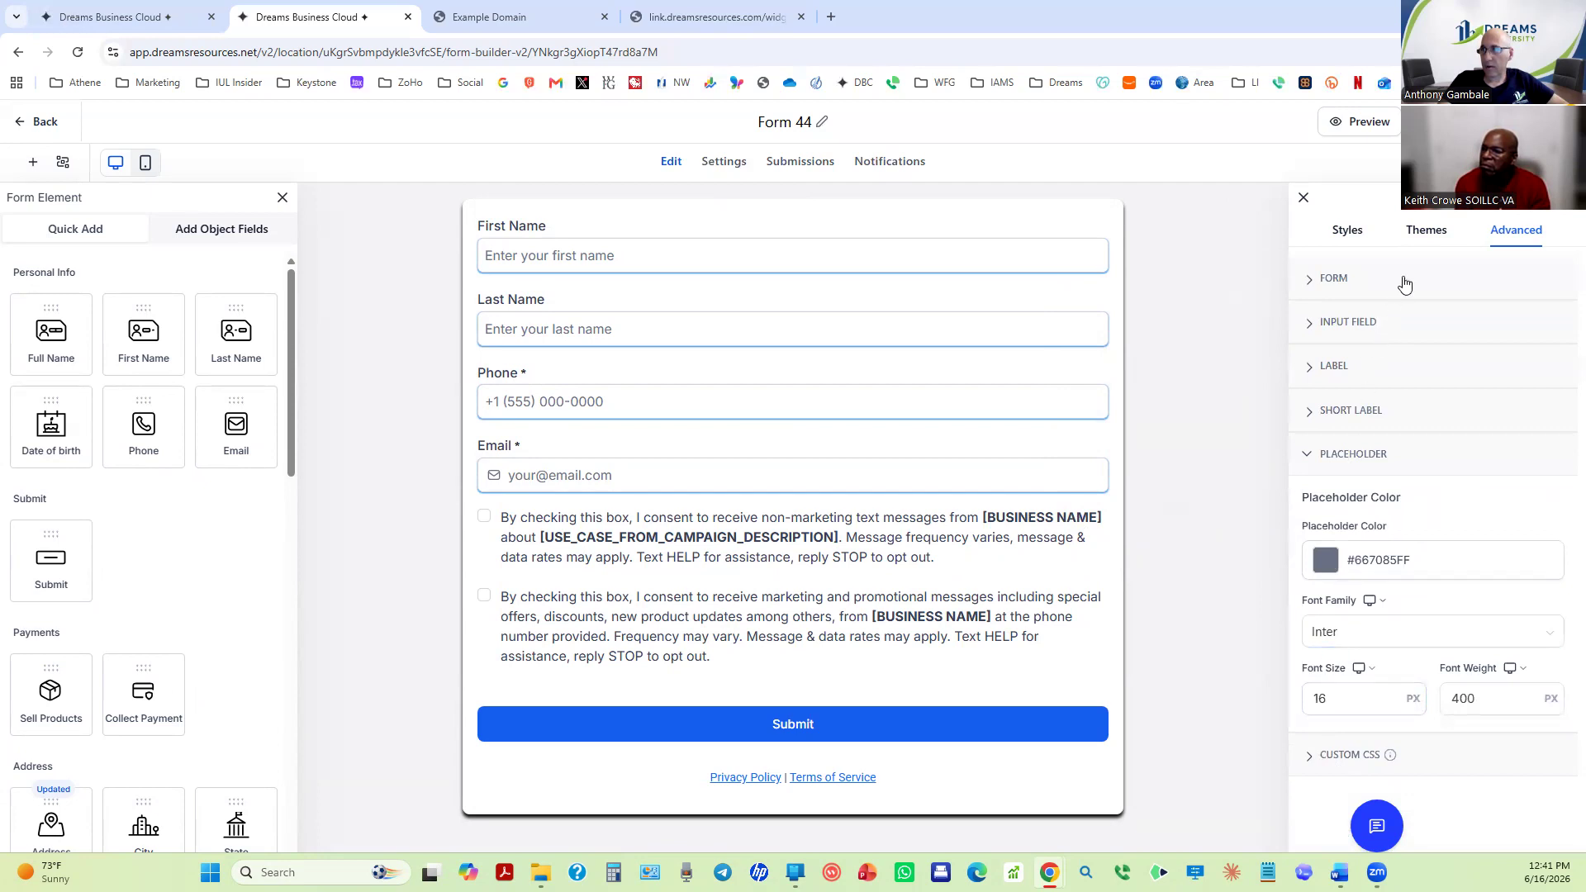
Set the form's background to the custom color #D1C7C7 in its styles and save that color to the default colors.
click(1351, 236)
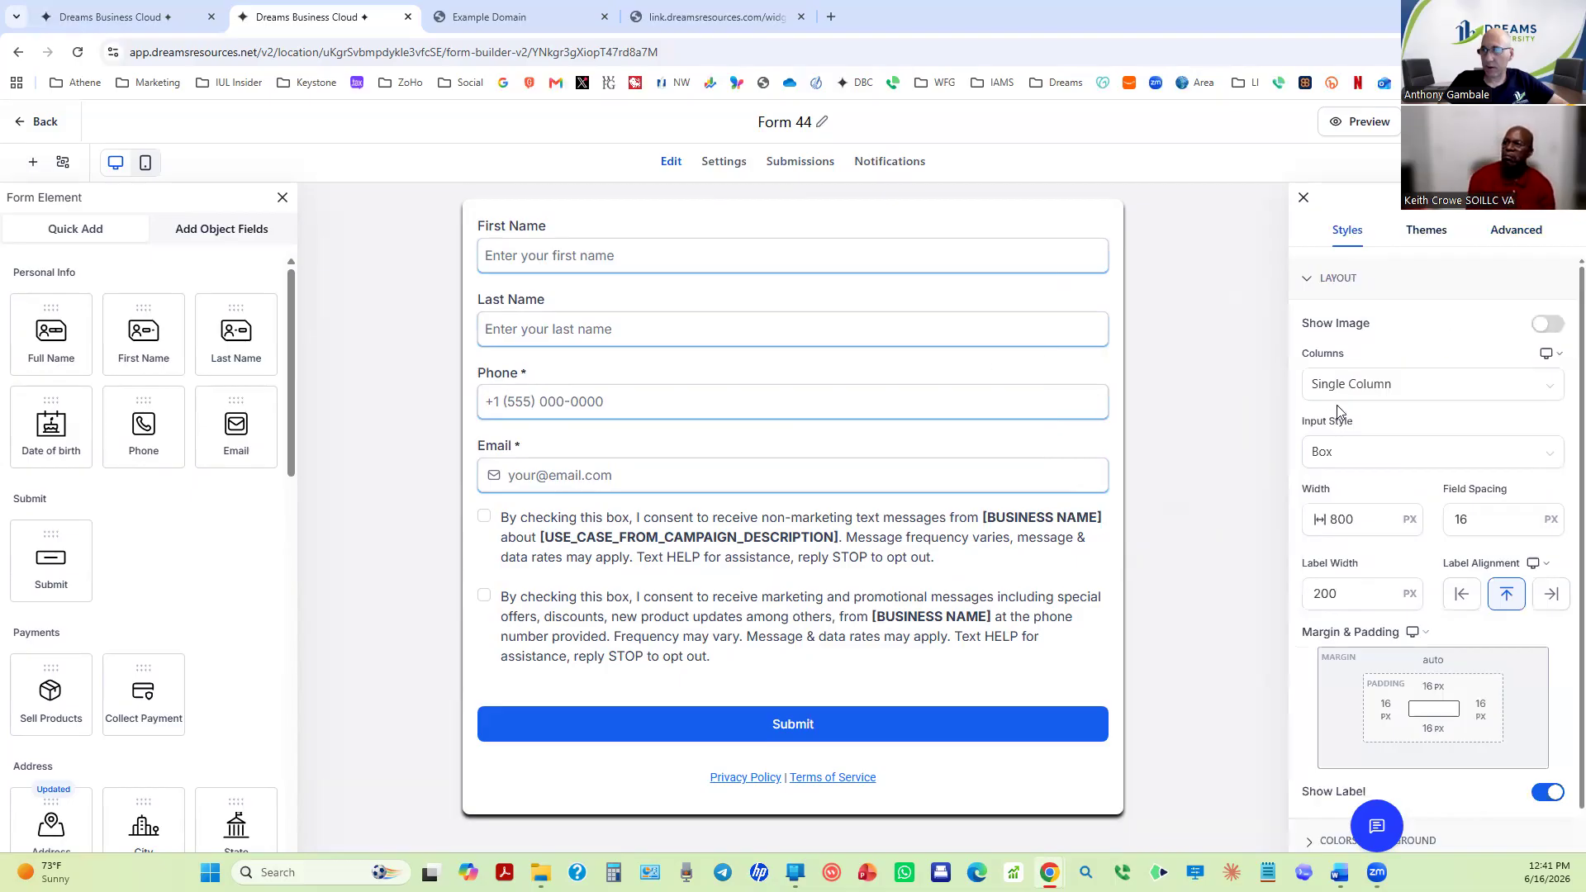
scroll(1338, 411, down, 1)
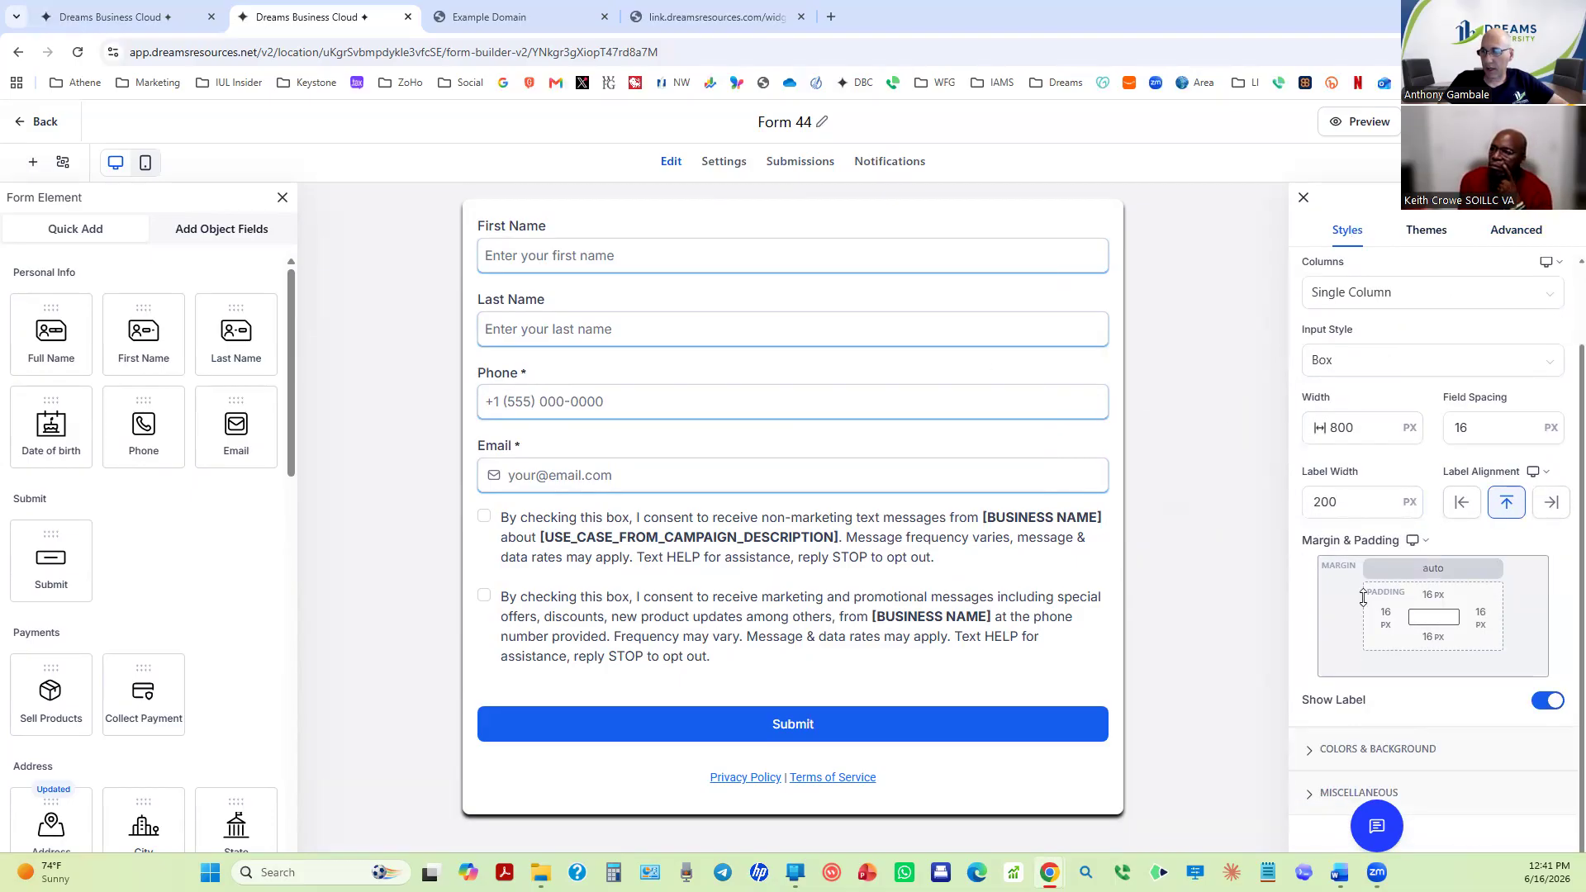
click(1378, 752)
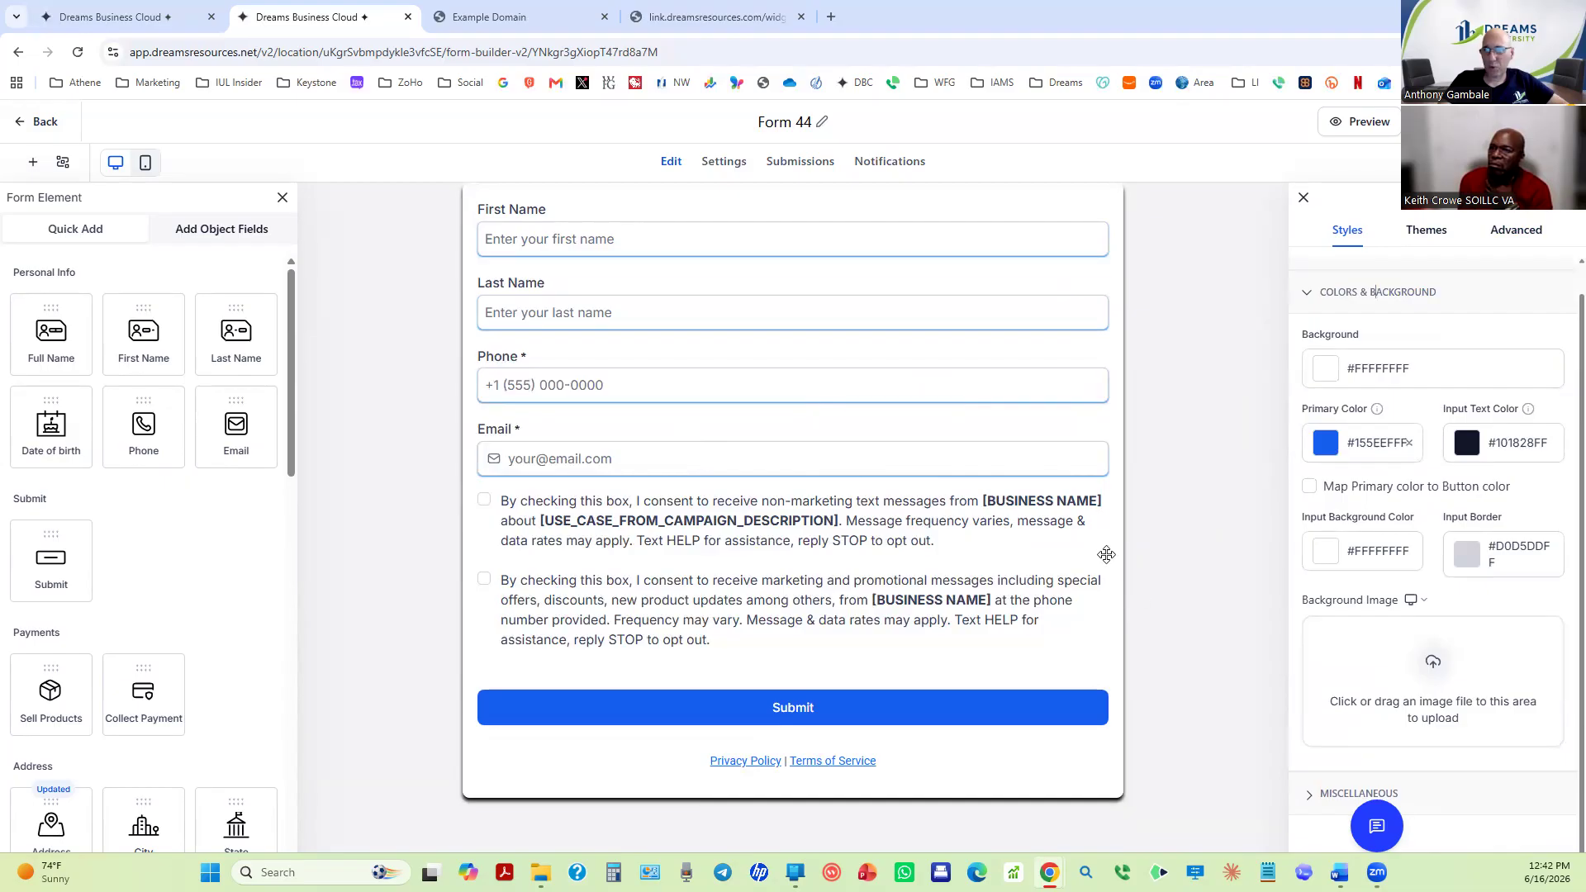
click(1327, 369)
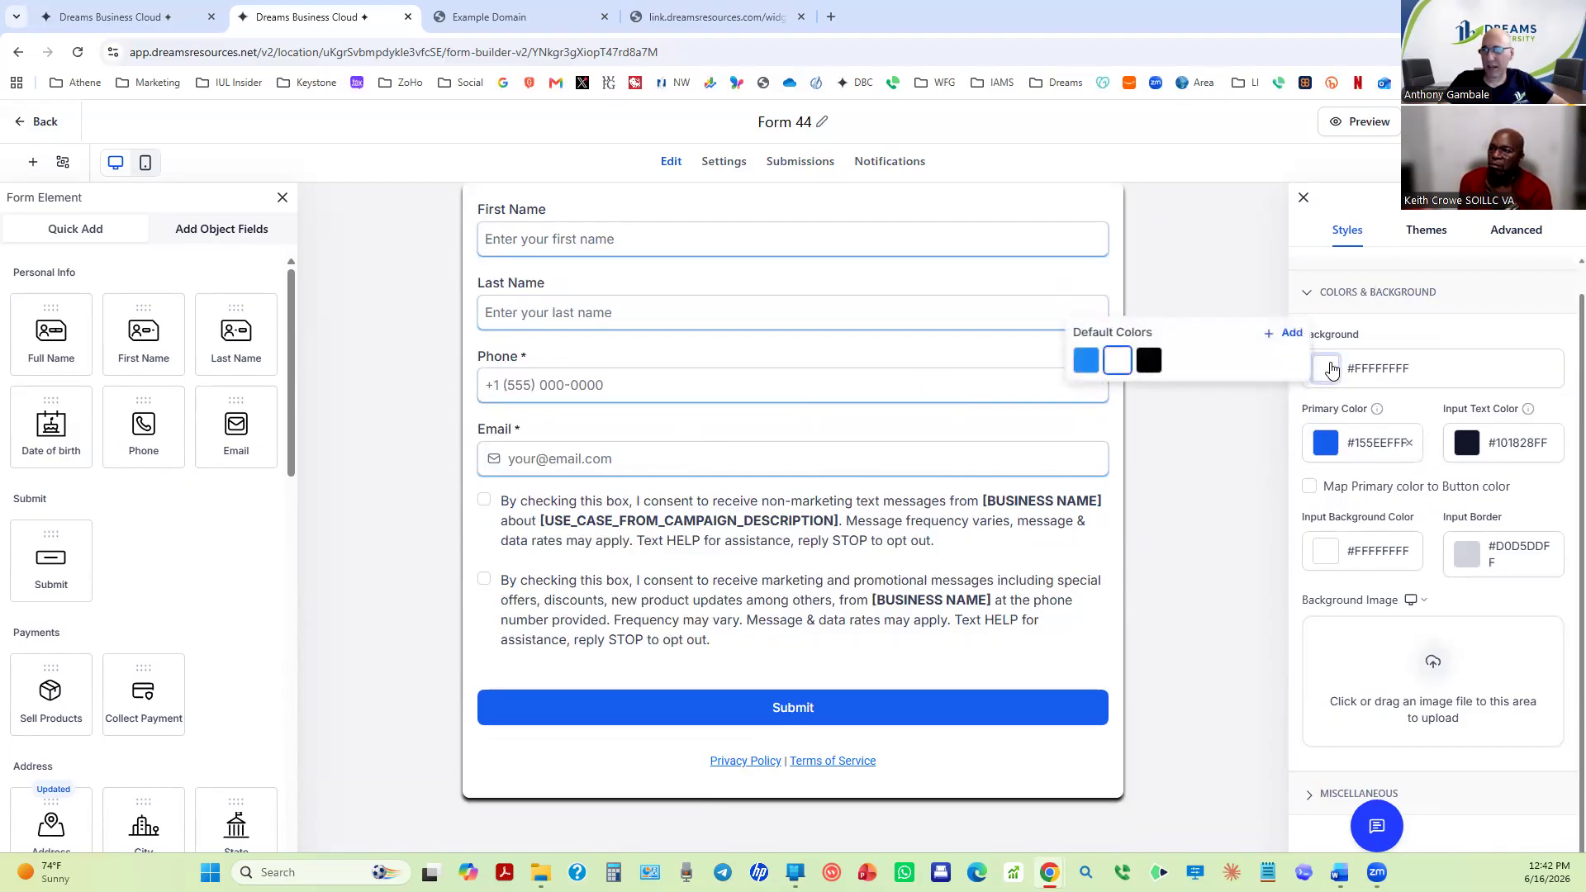
click(1287, 335)
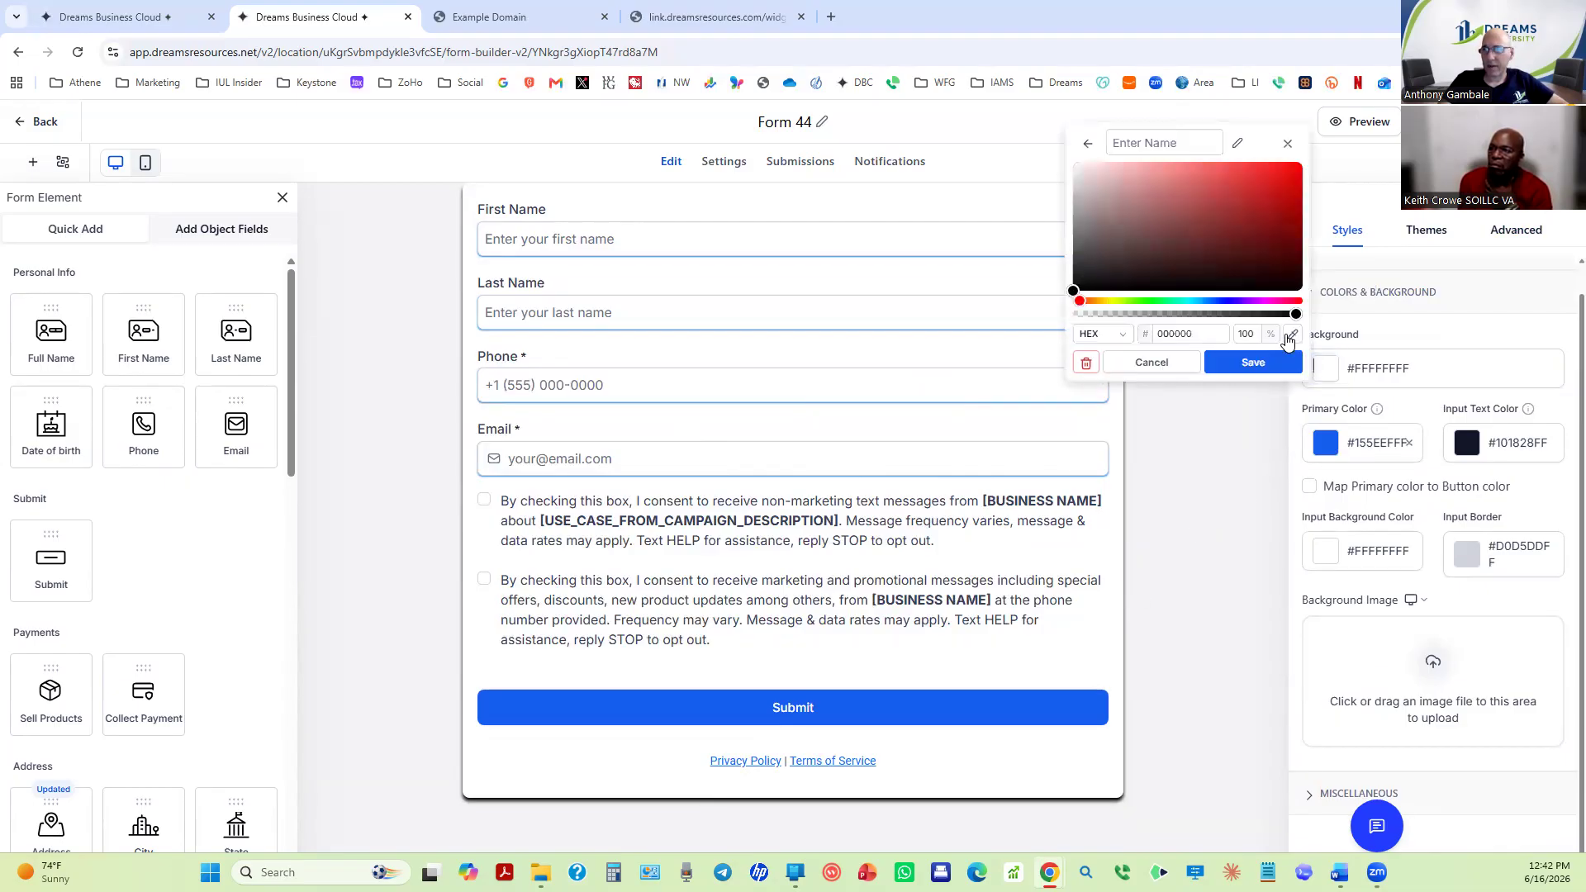
drag(1073, 290, 1084, 187)
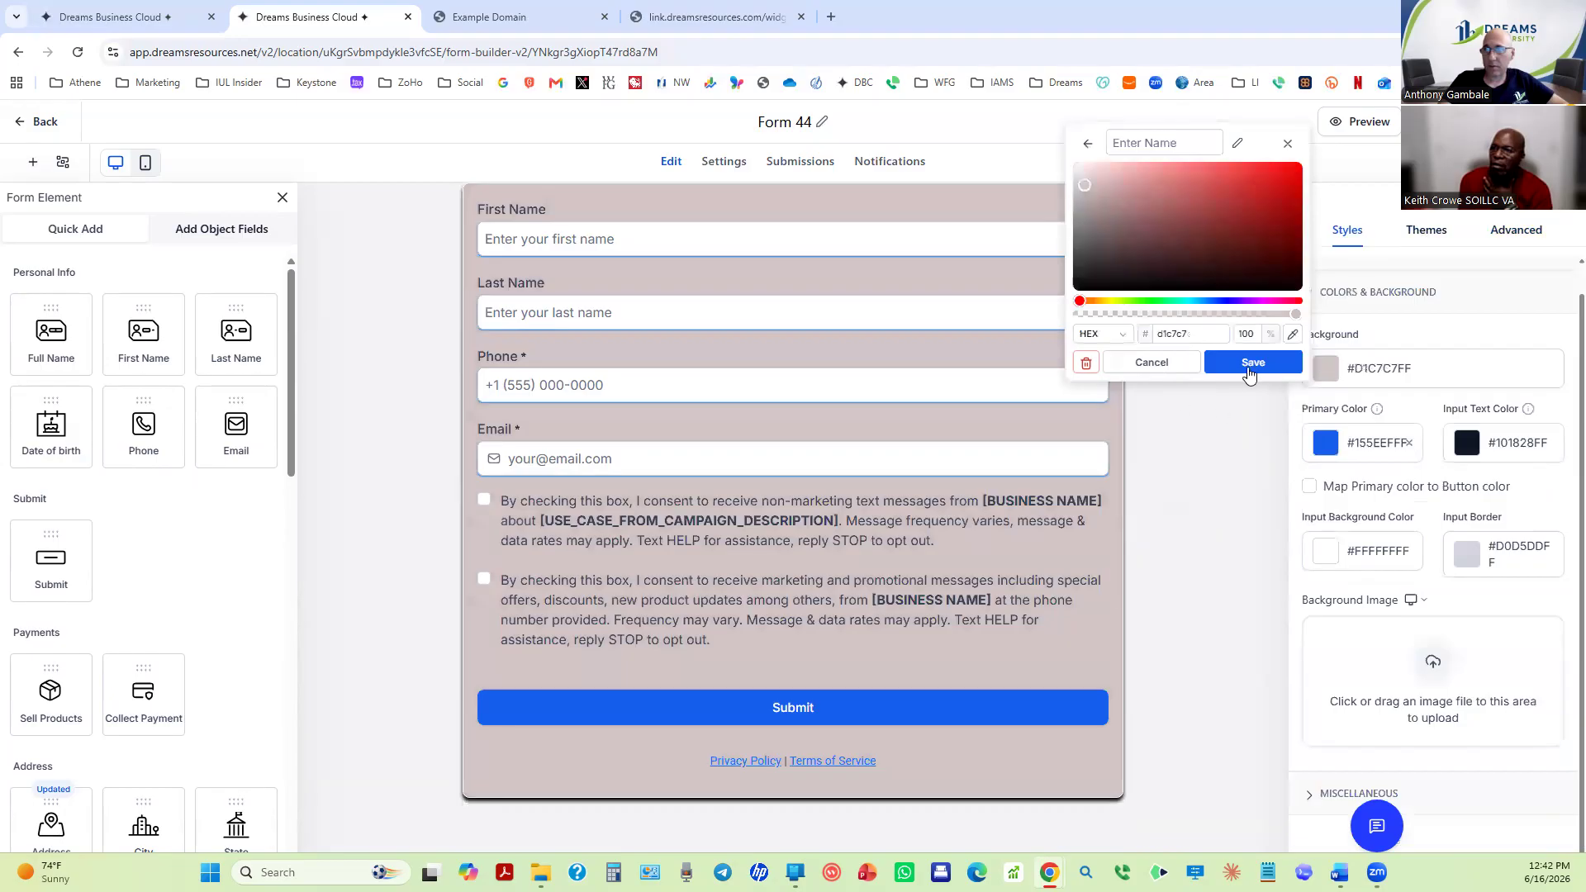
click(1251, 364)
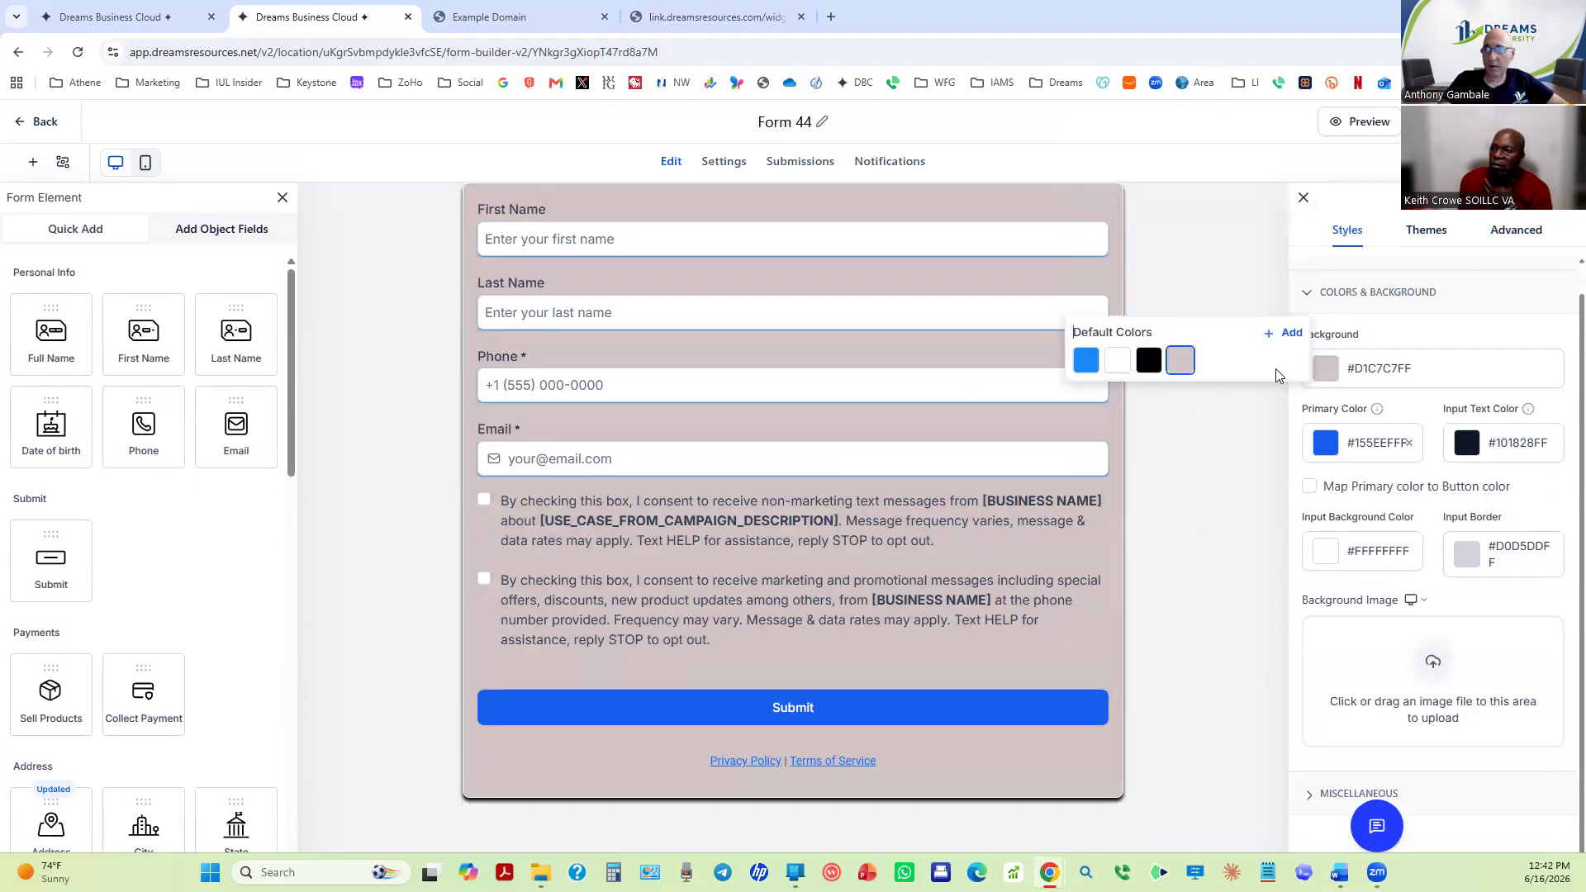
click(1249, 465)
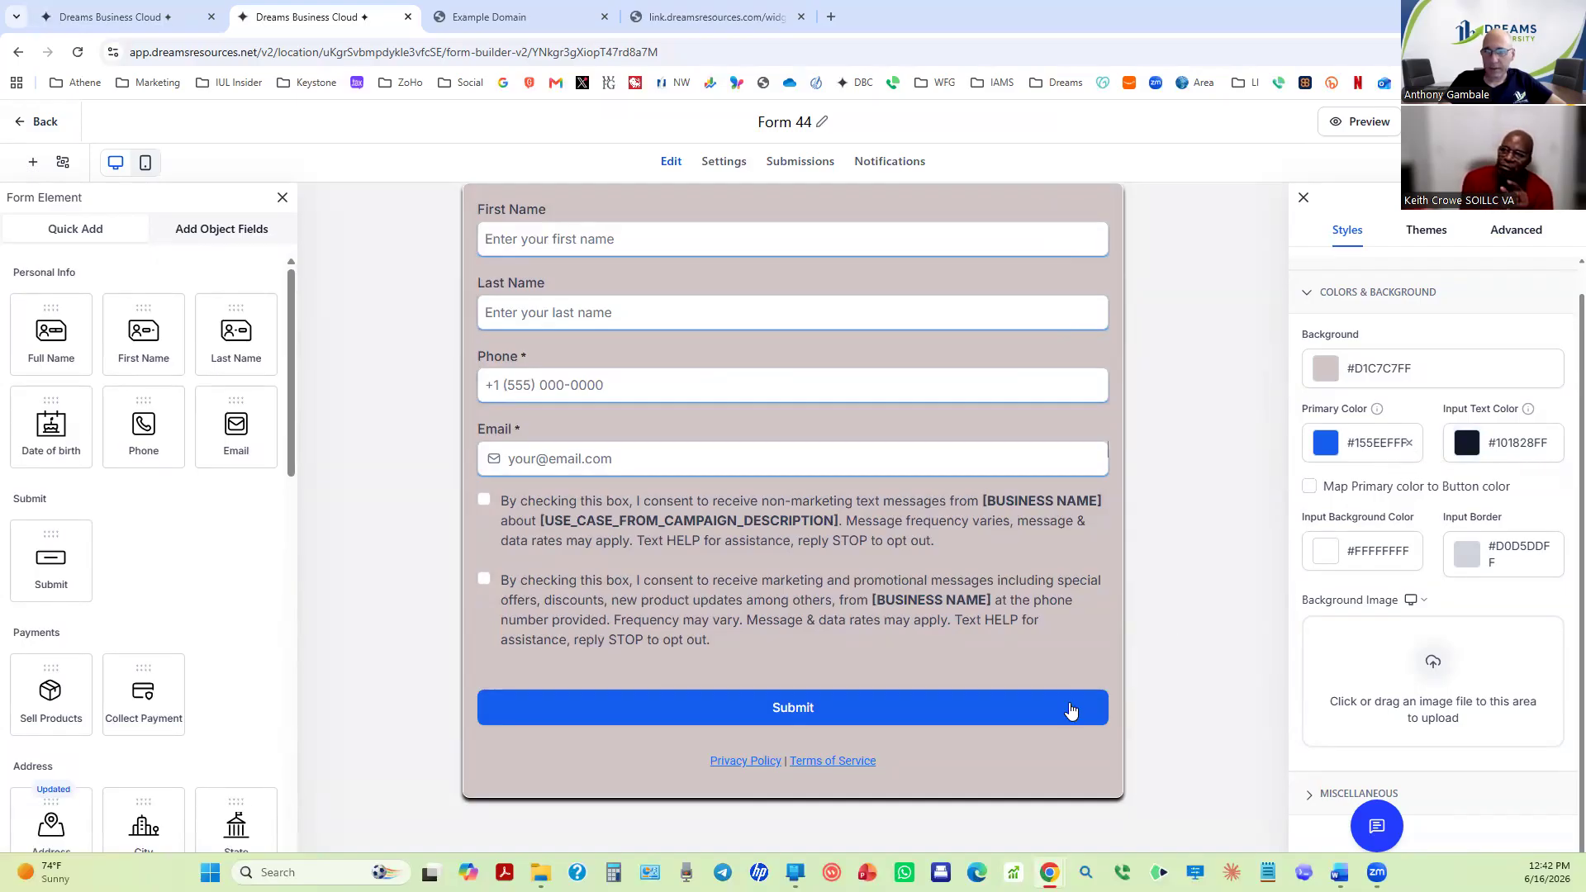
Select the form's Submit button and bring up the layout options in the form styles.
click(1070, 706)
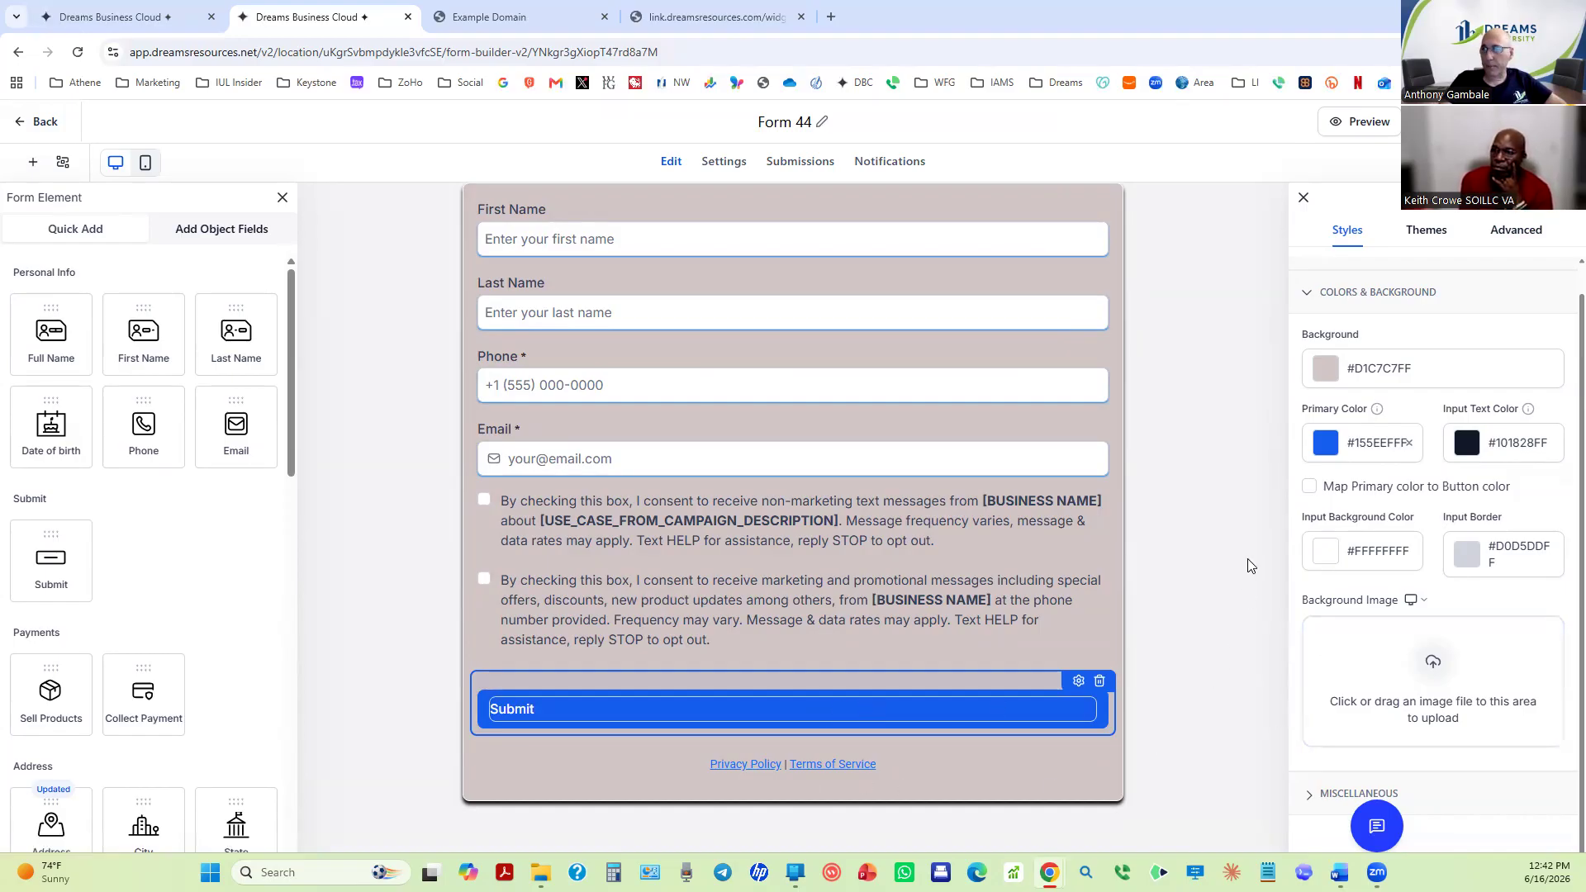
scroll(1304, 583, up, 1)
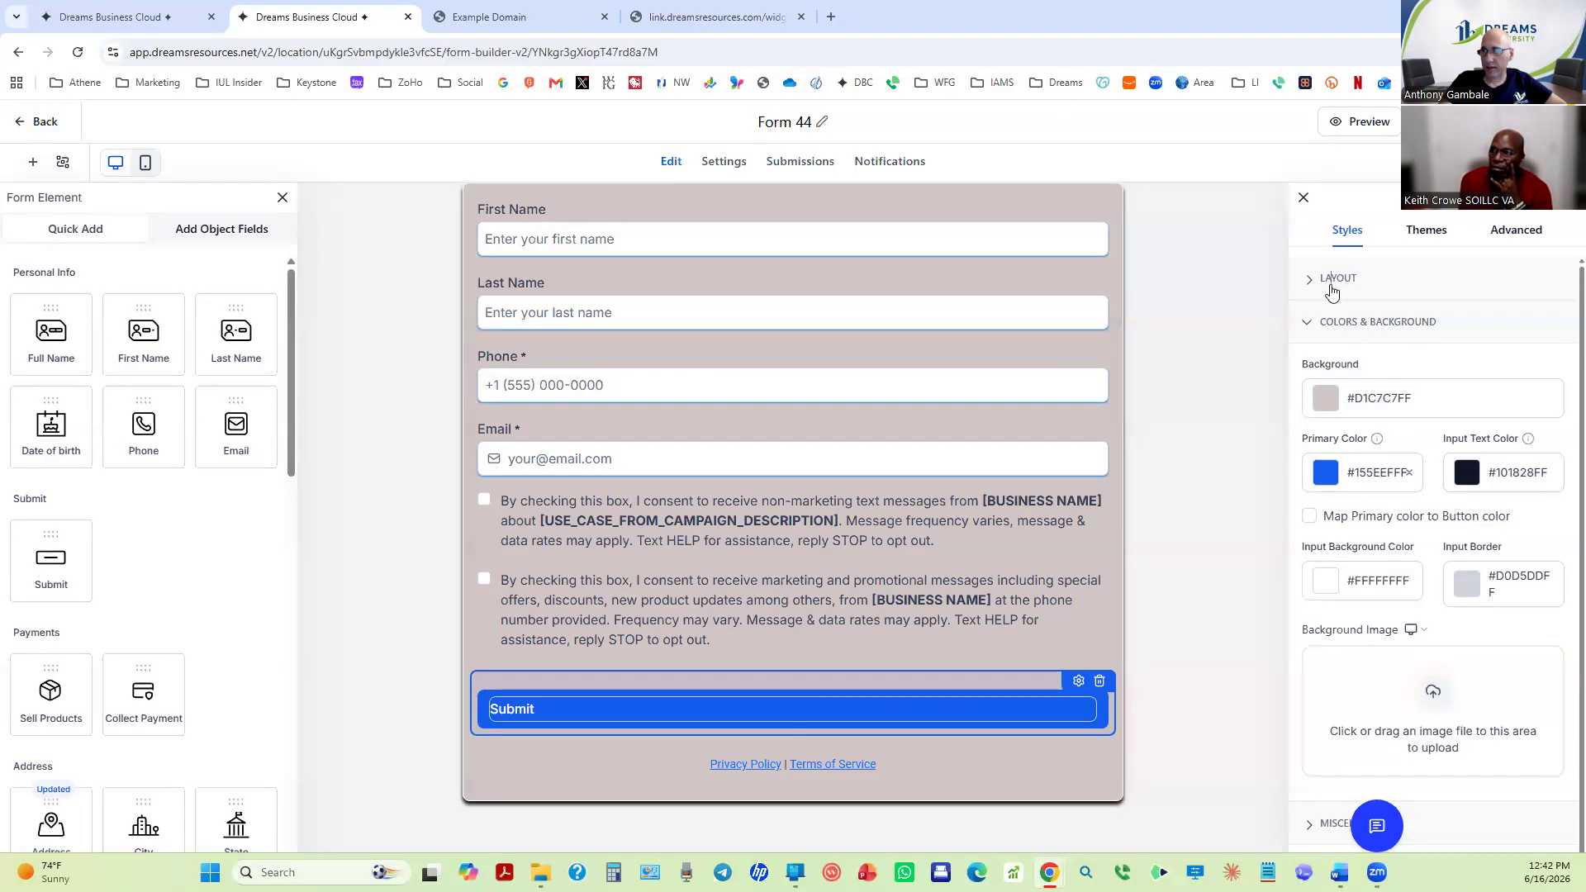
click(1332, 281)
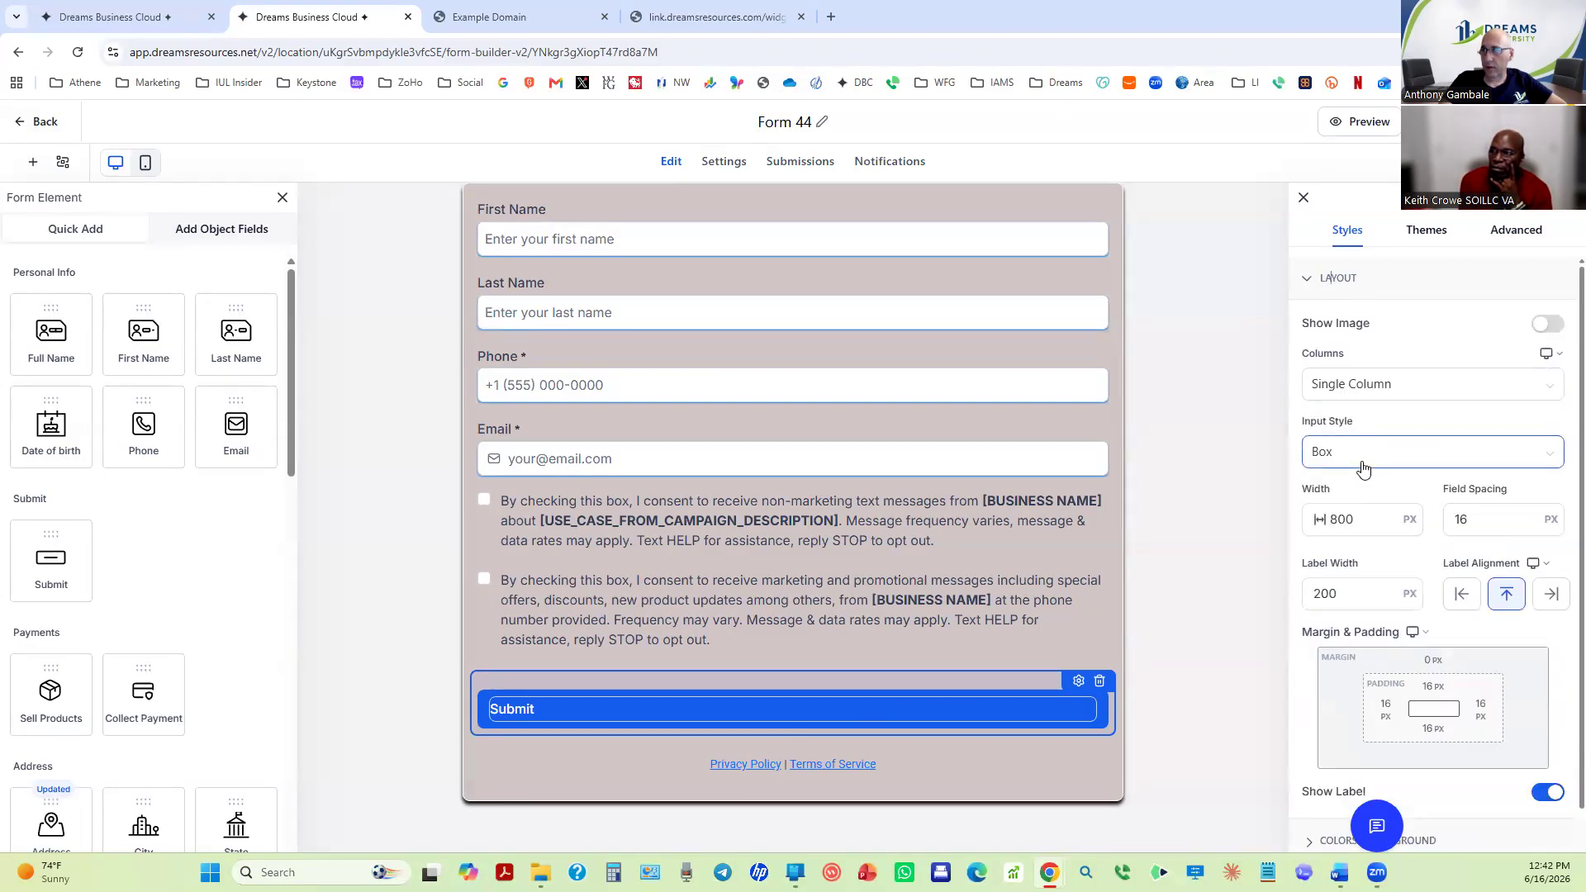
Review the form's layout options, its themes and its advanced border and shadow settings.
scroll(1361, 482, down, 3)
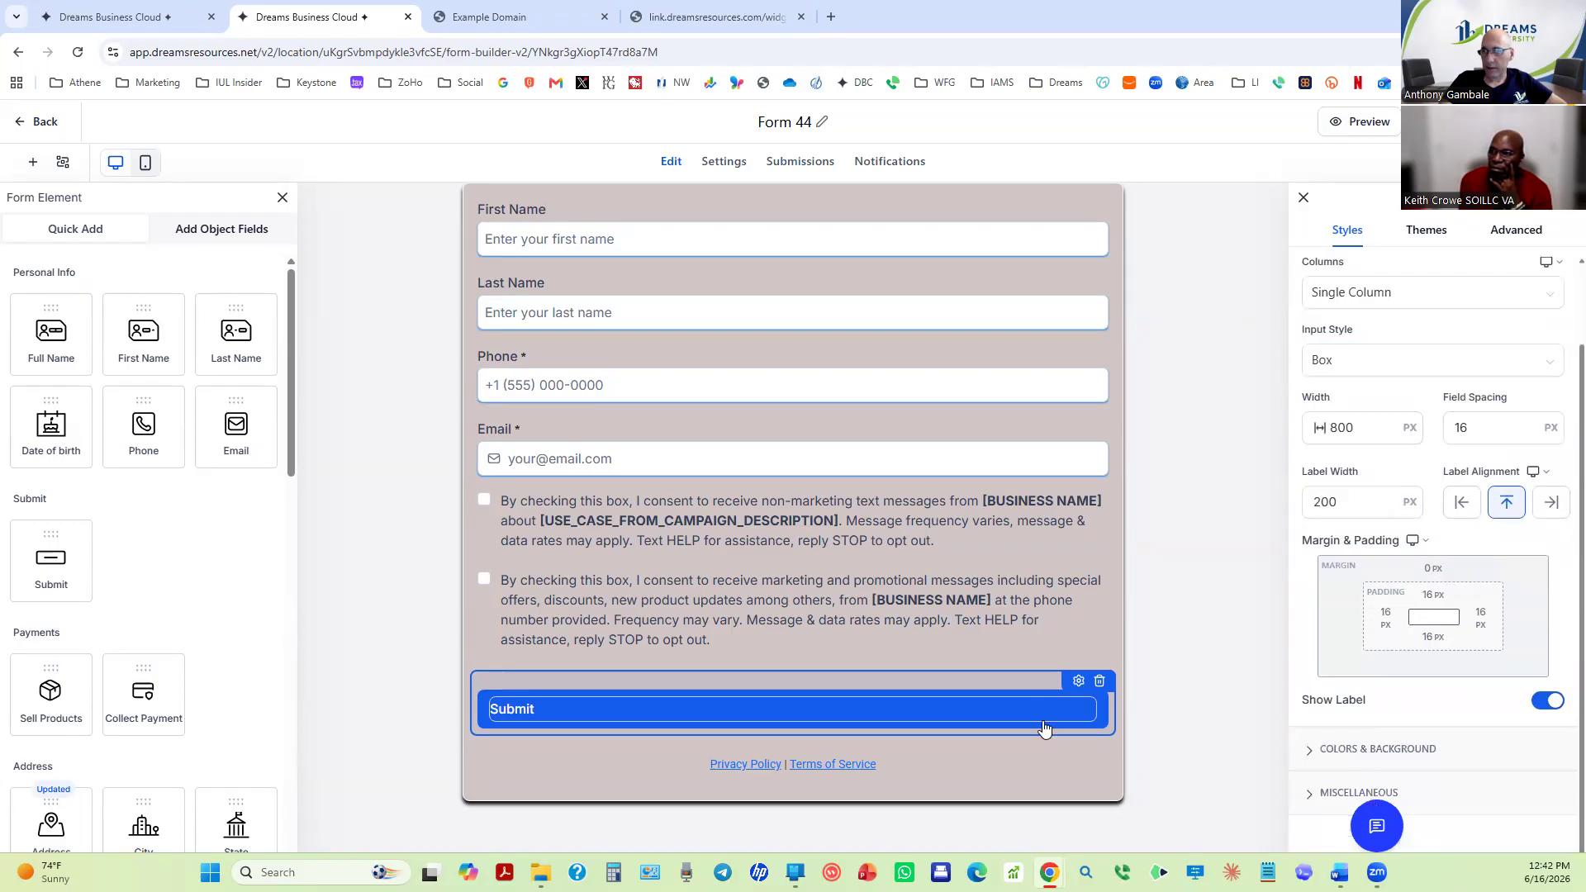
click(1424, 233)
click(1514, 234)
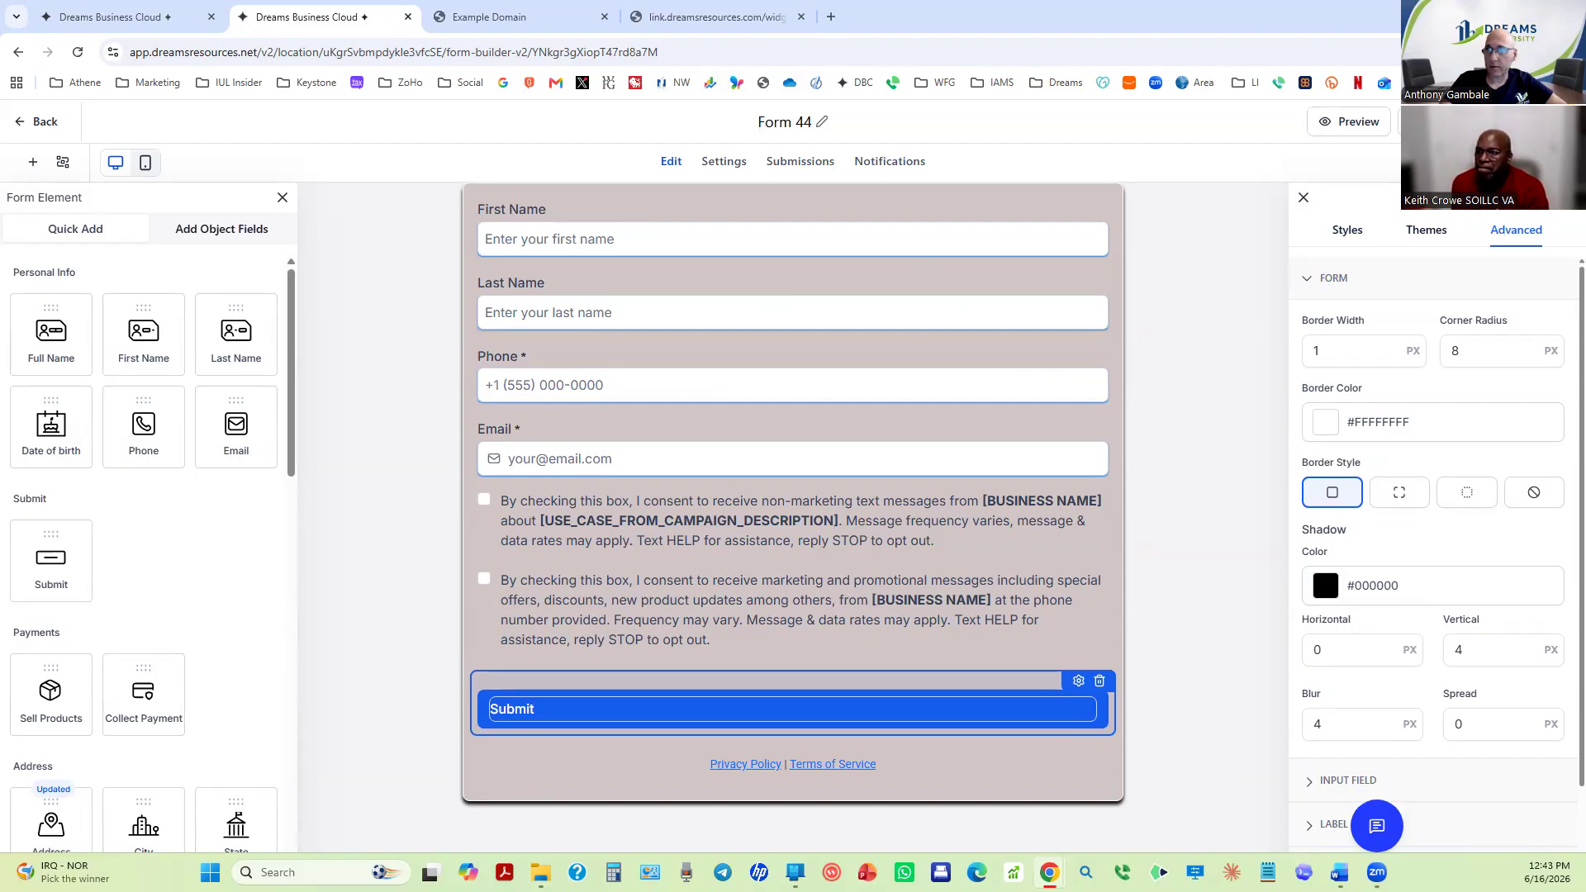
Rename the form as Test.
double_click(789, 124)
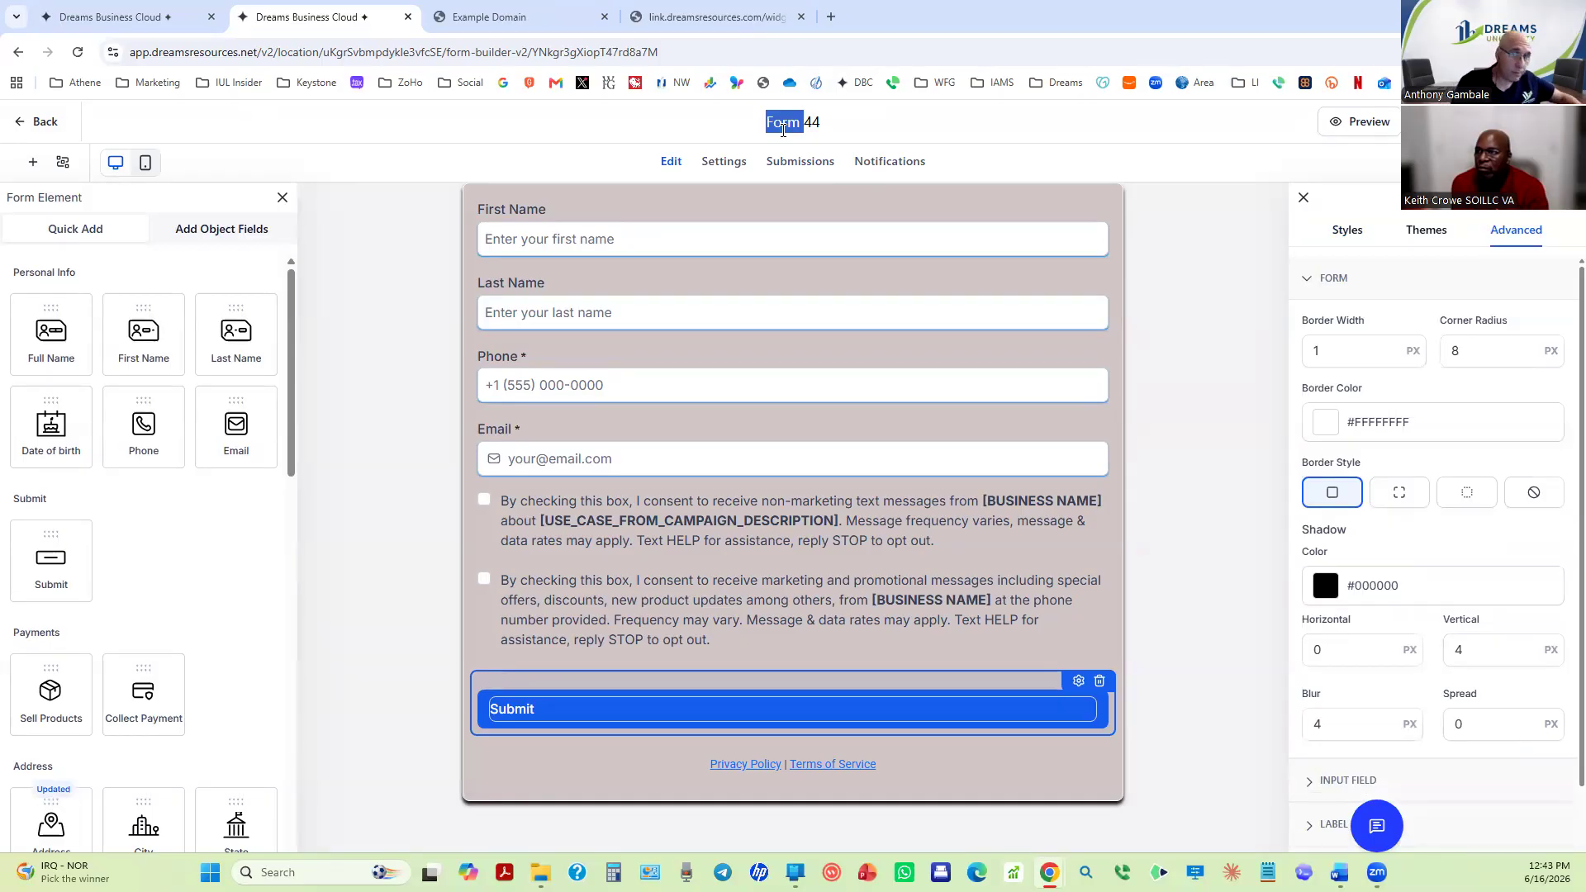
triple_click(783, 130)
key(BackSpace)
text(Test)
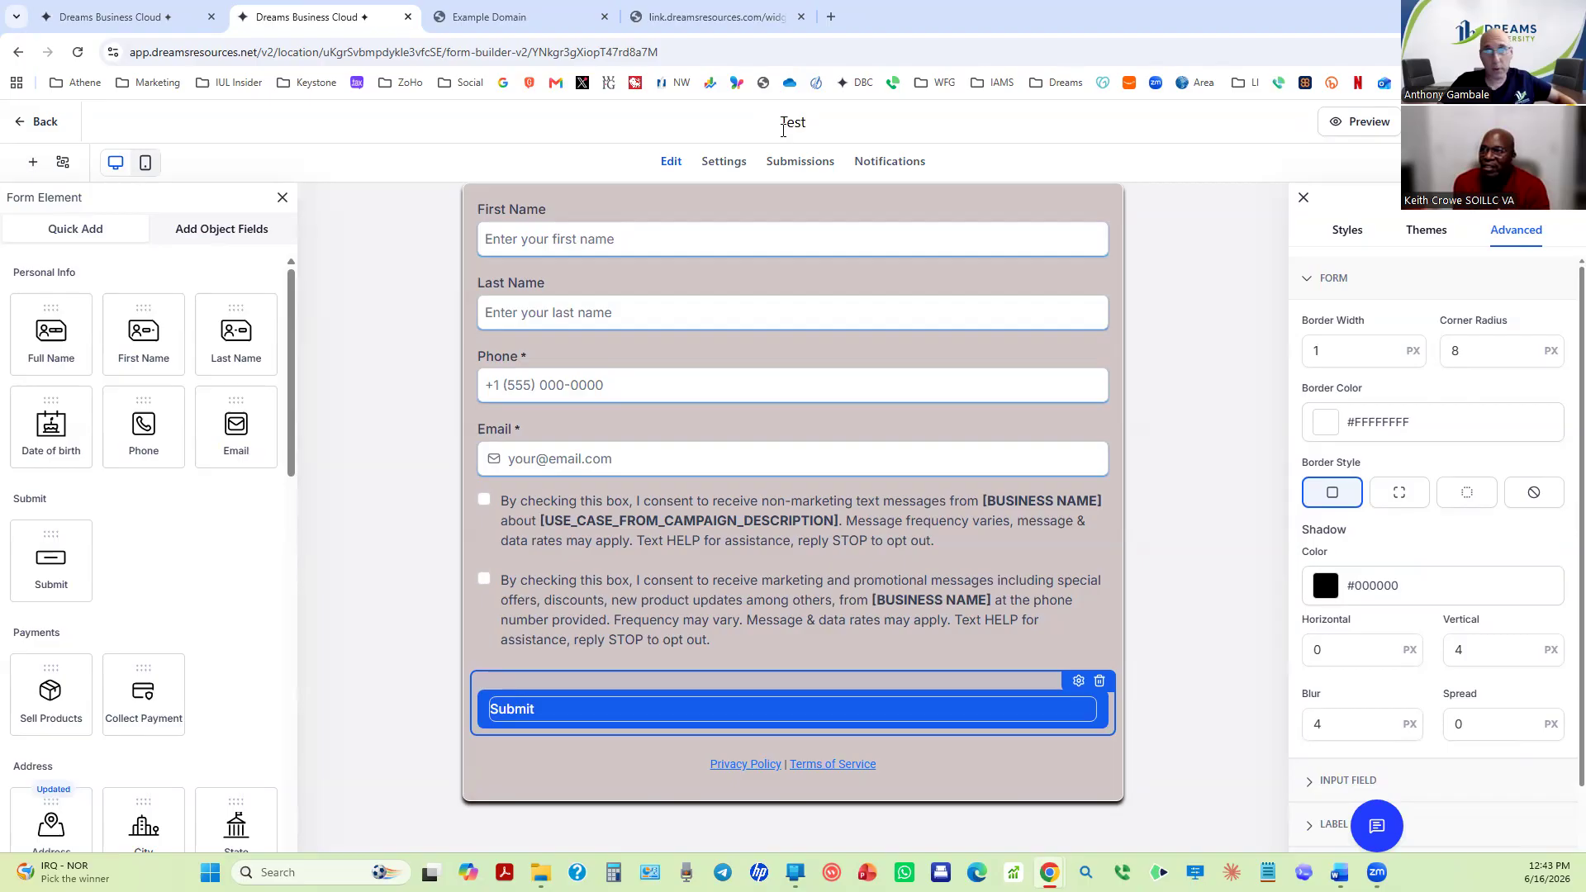
click(1165, 295)
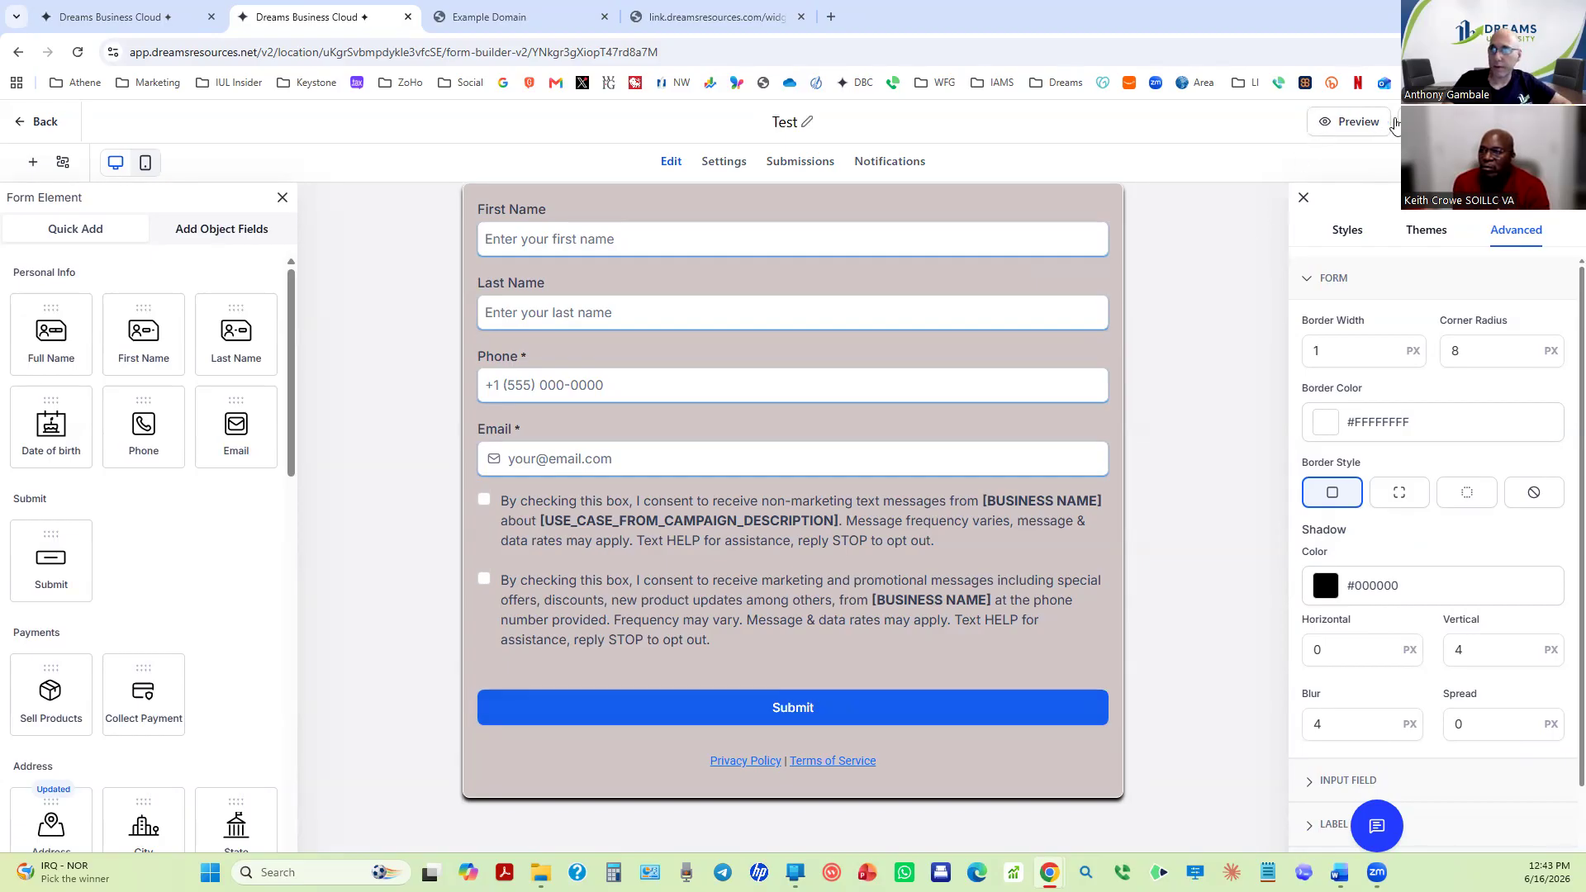
Look over the form's share link options and copy its embed code with the Inline layout.
click(1529, 121)
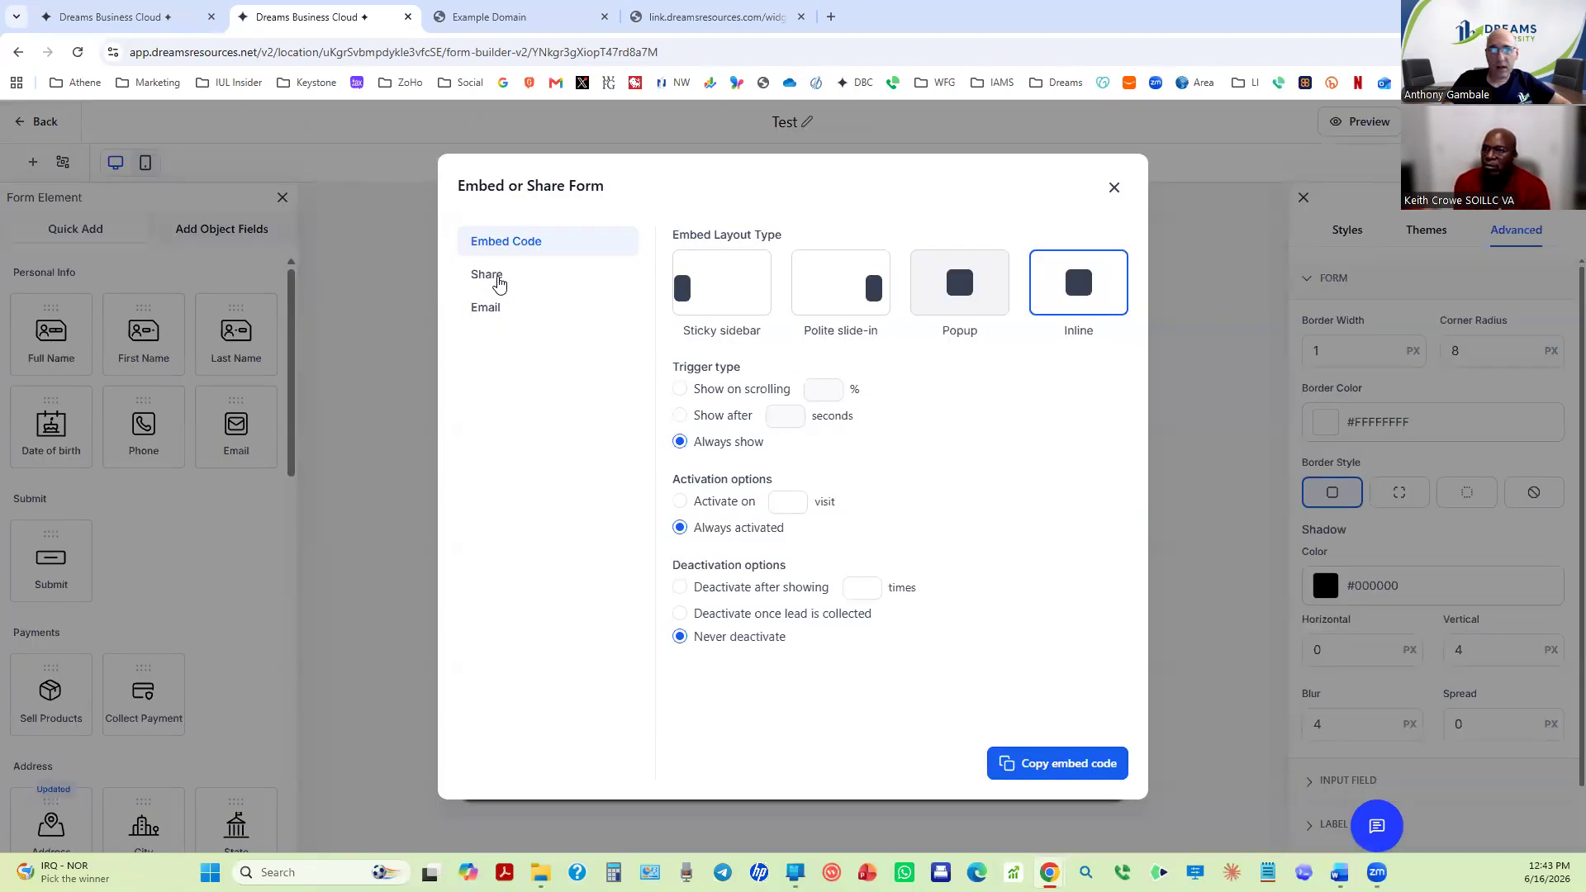
click(497, 276)
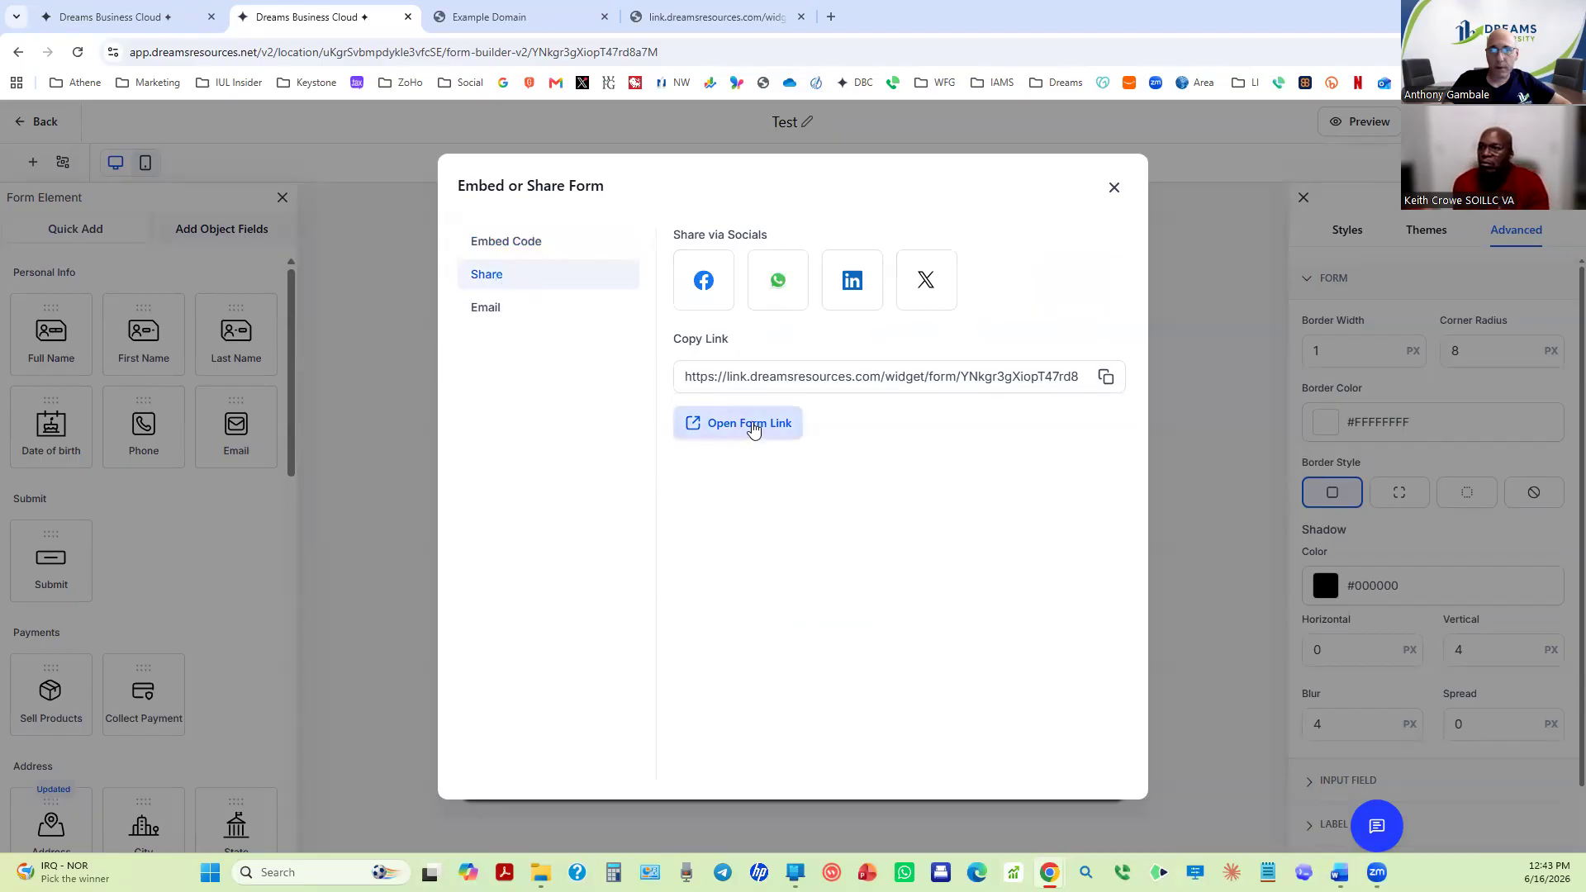
click(514, 248)
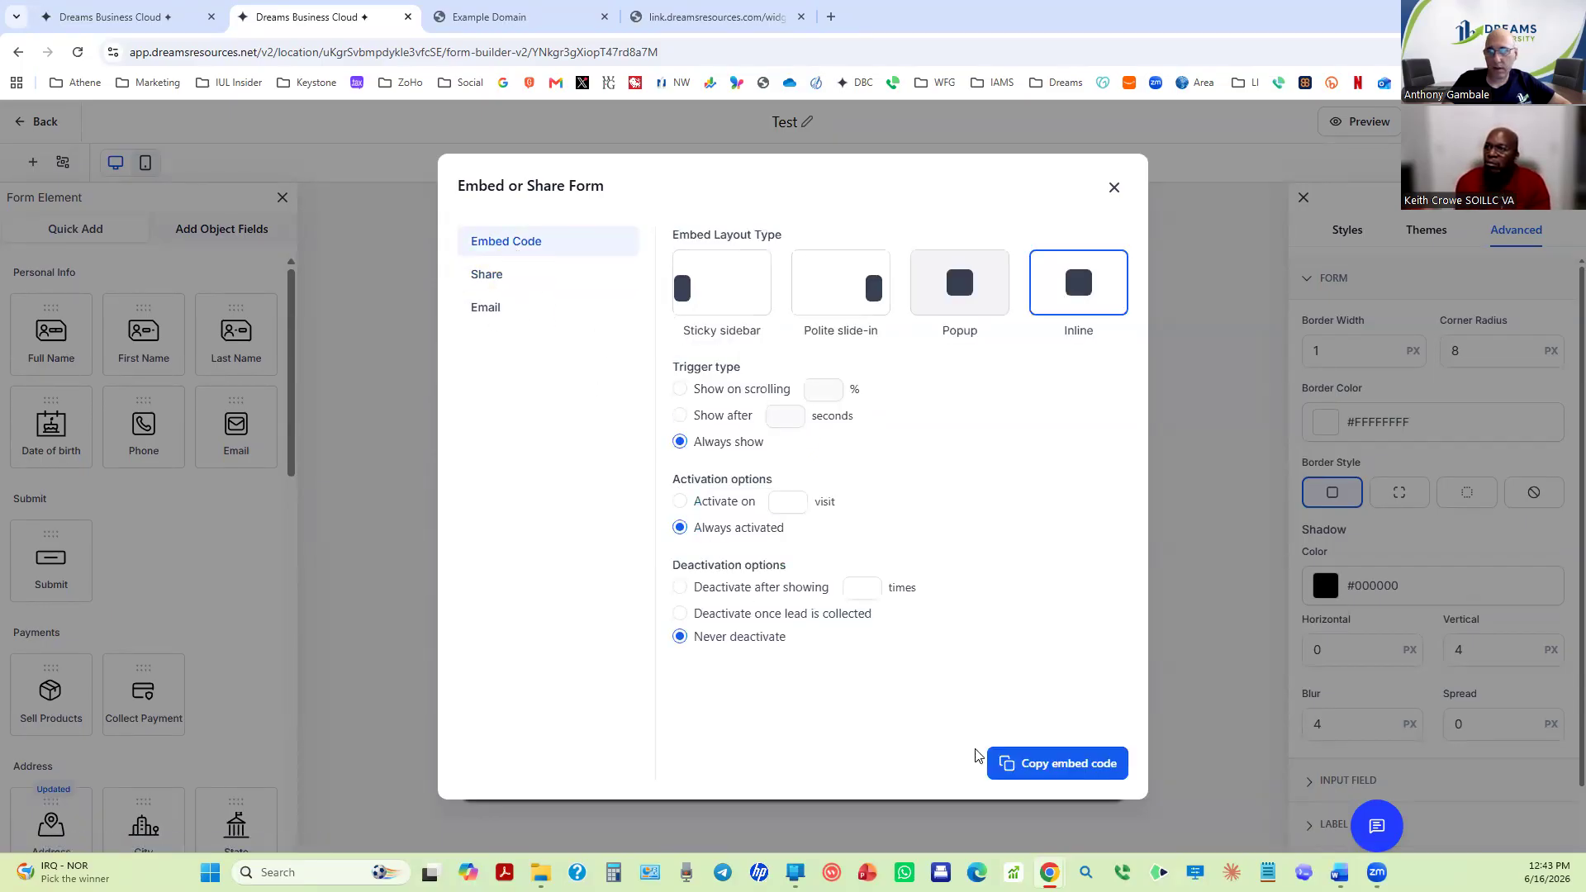
click(1034, 764)
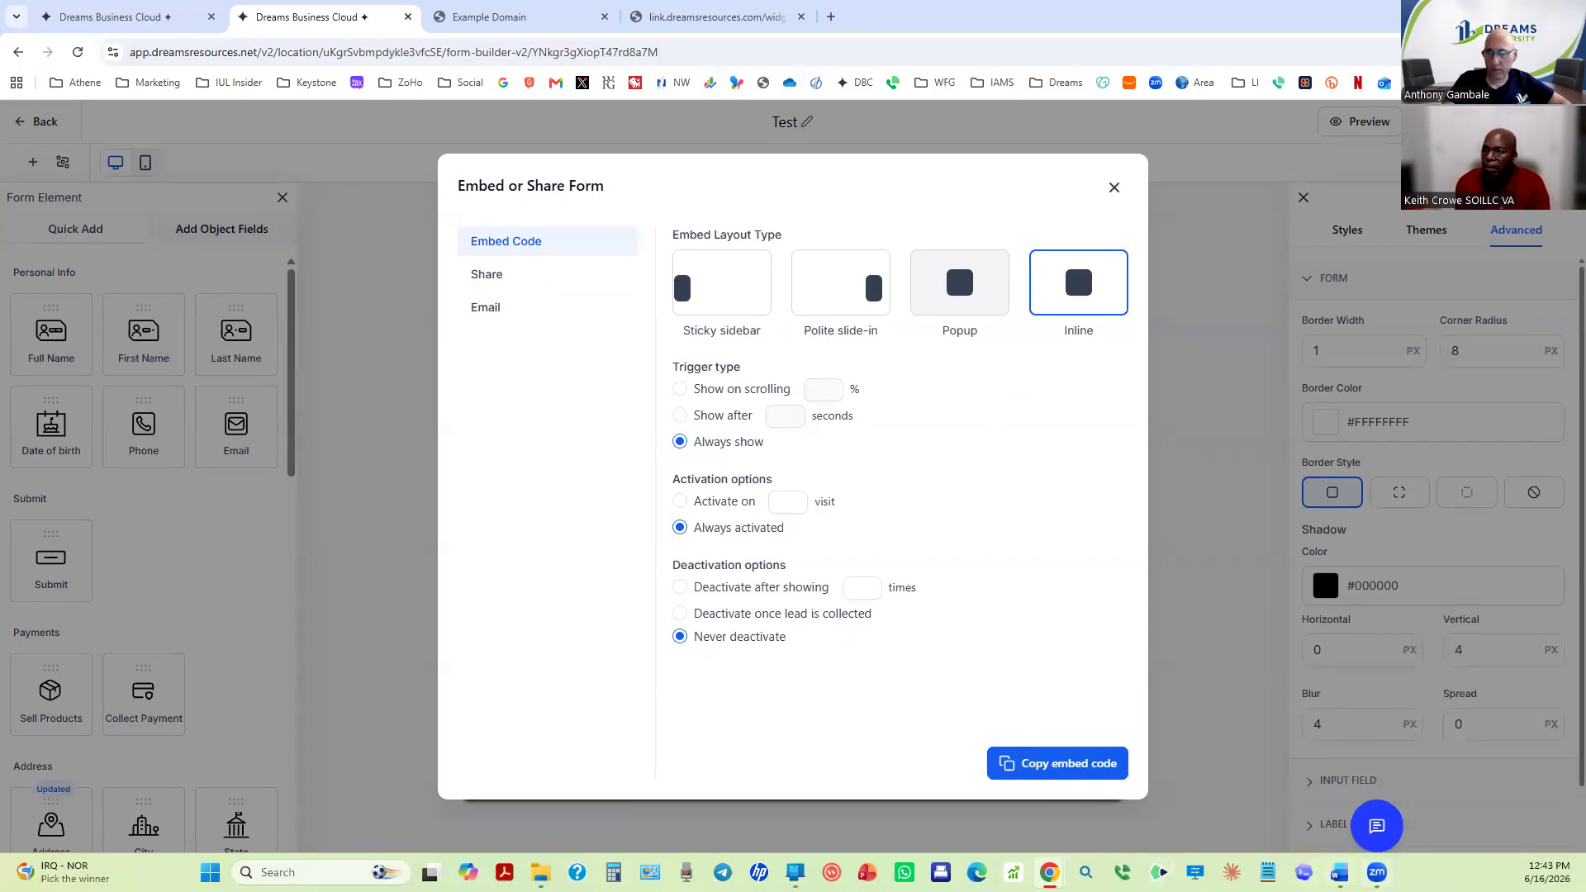
Switch to Notepad and paste the copied form embed code into a new blank document.
click(1269, 873)
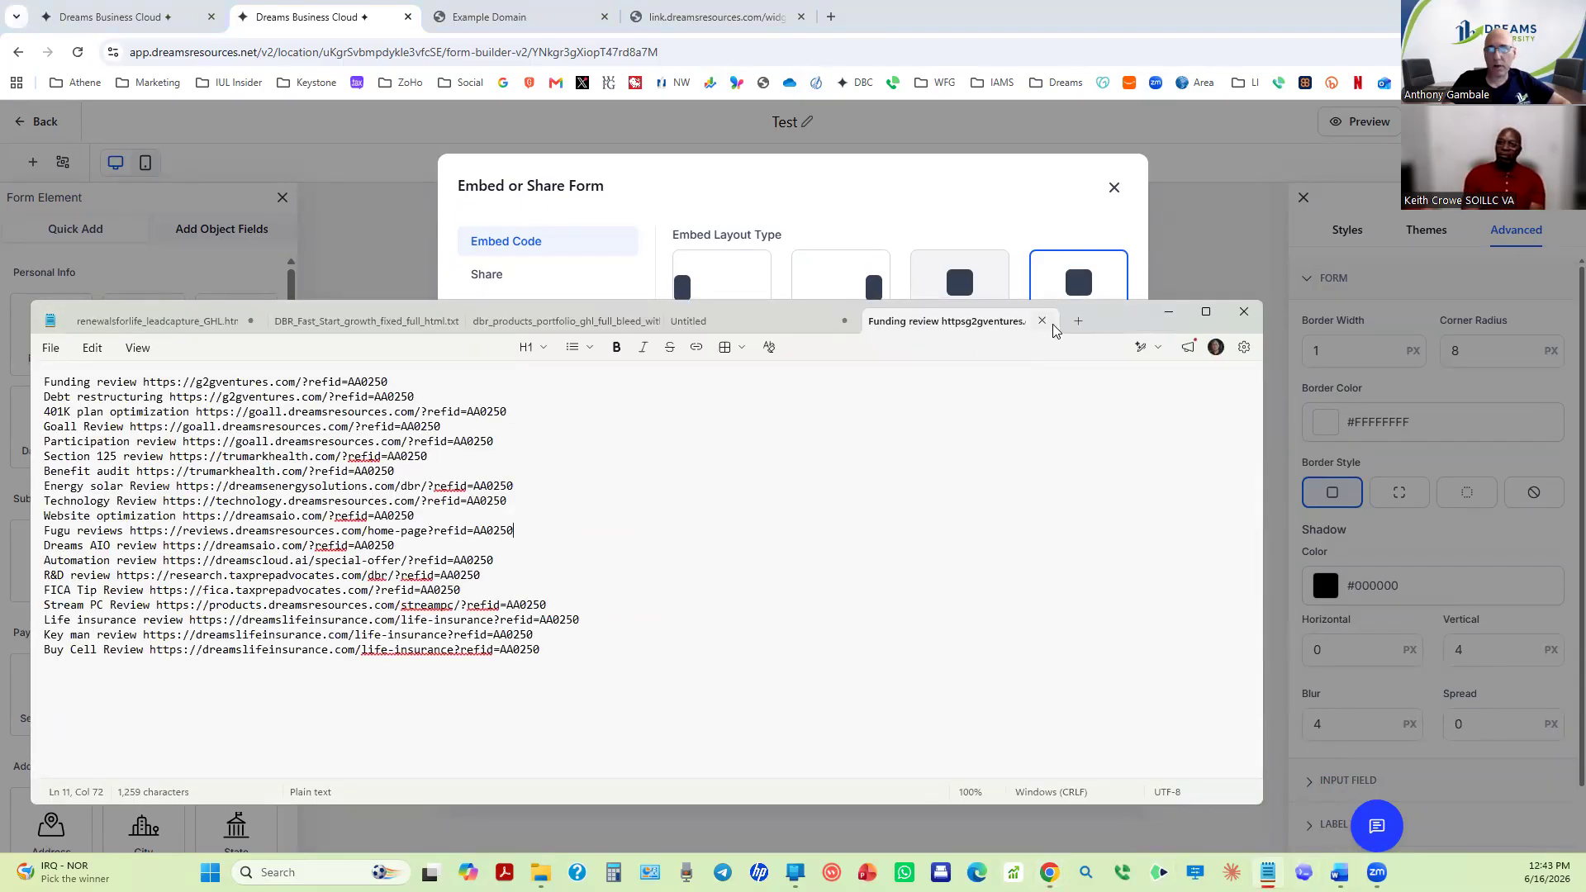
click(1076, 322)
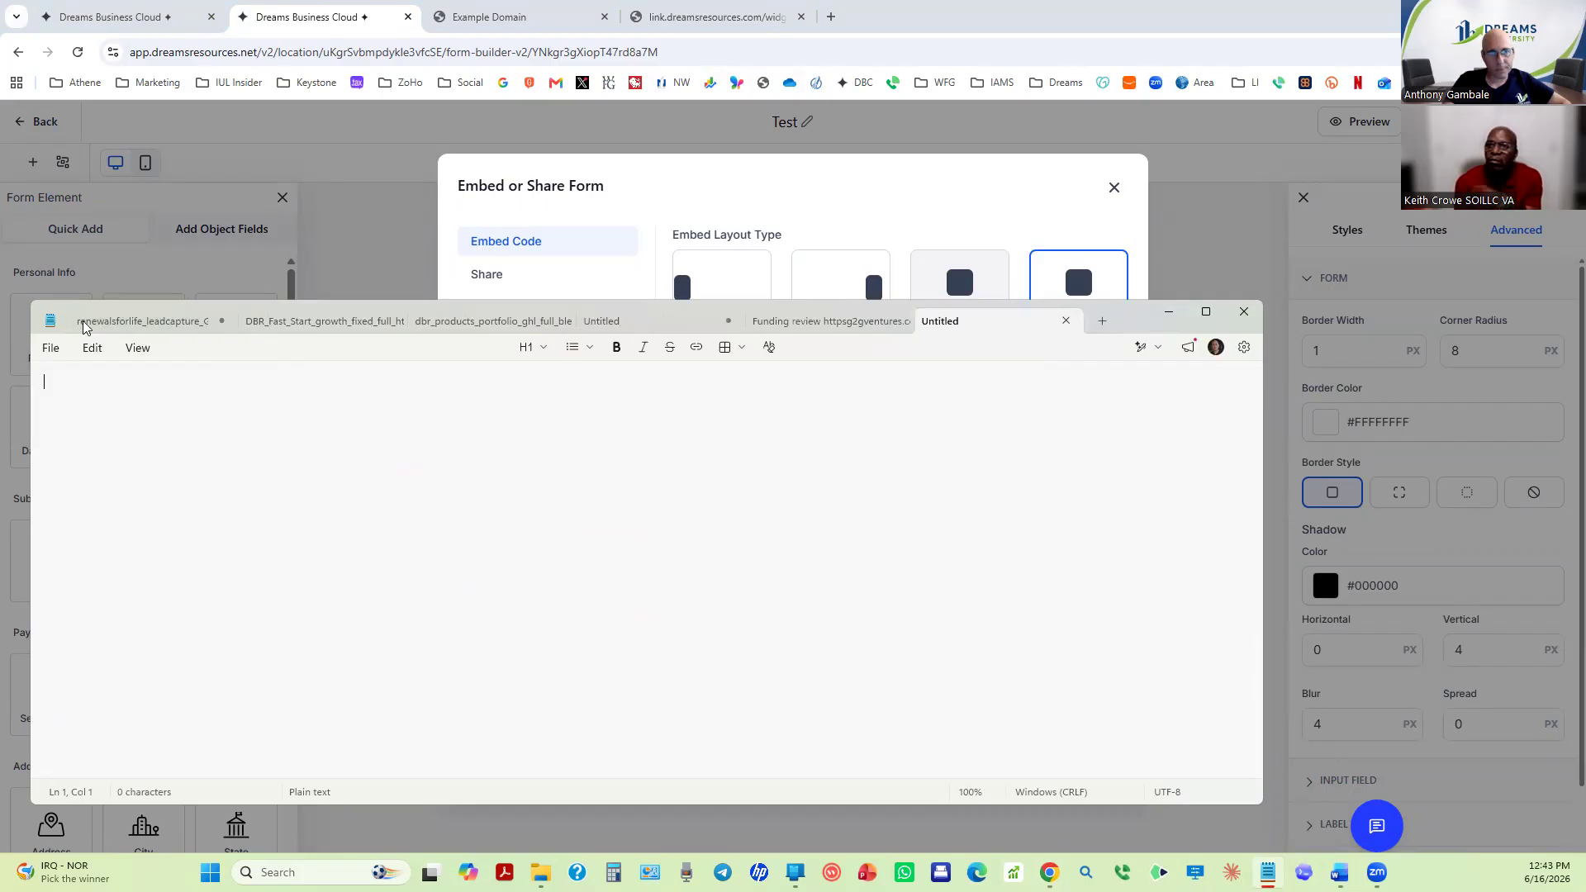
key(ctrl+v)
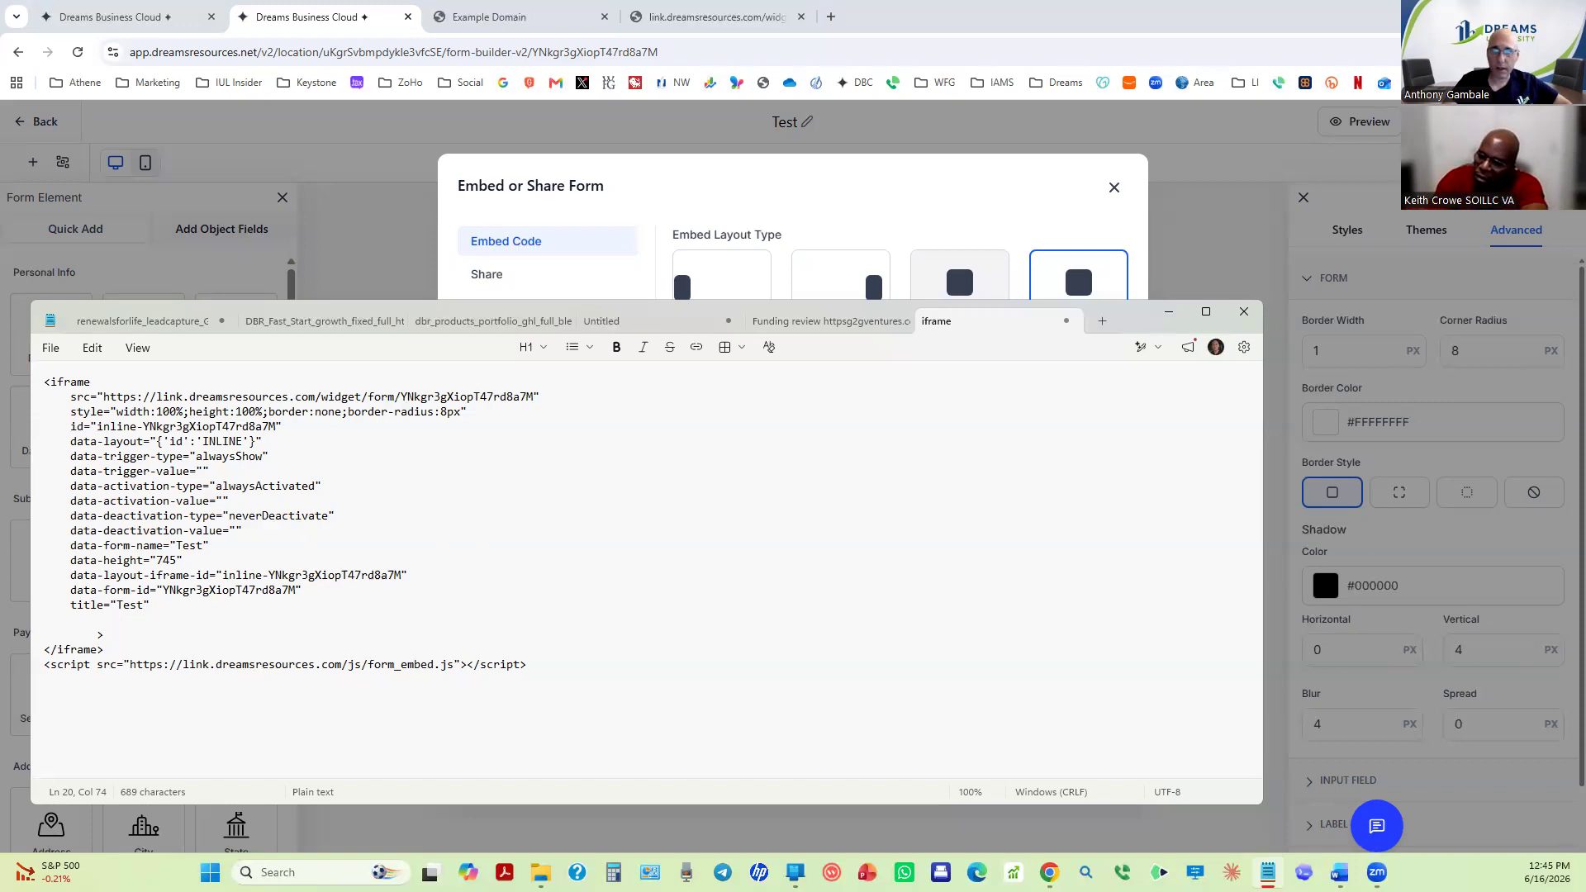
Discard the embed code document without saving and switch back to the form builder in the browser.
click(1067, 322)
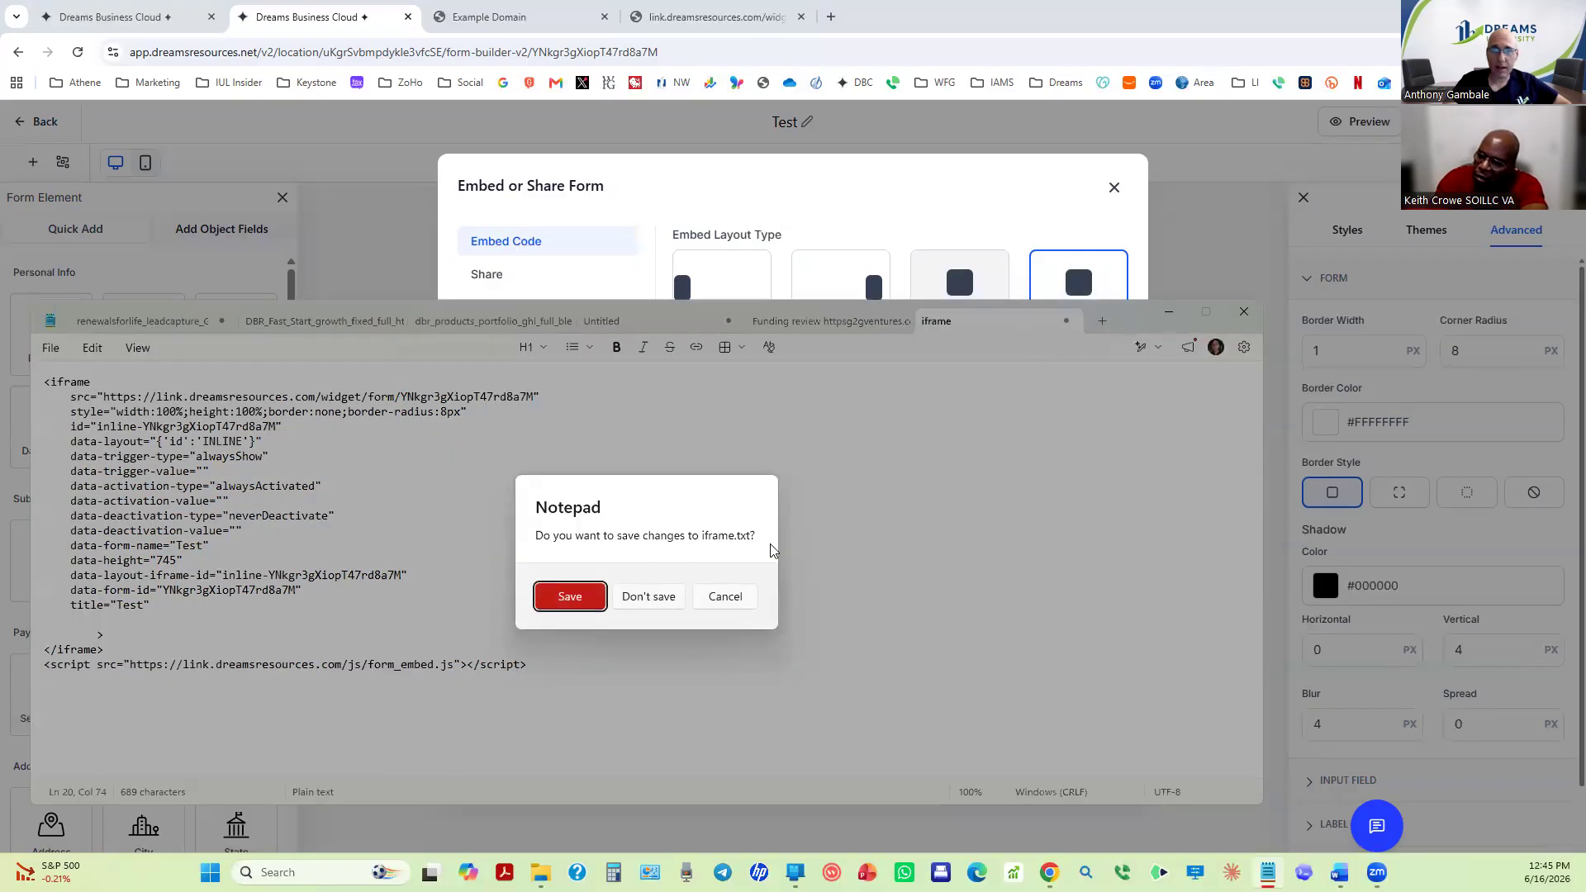
click(648, 602)
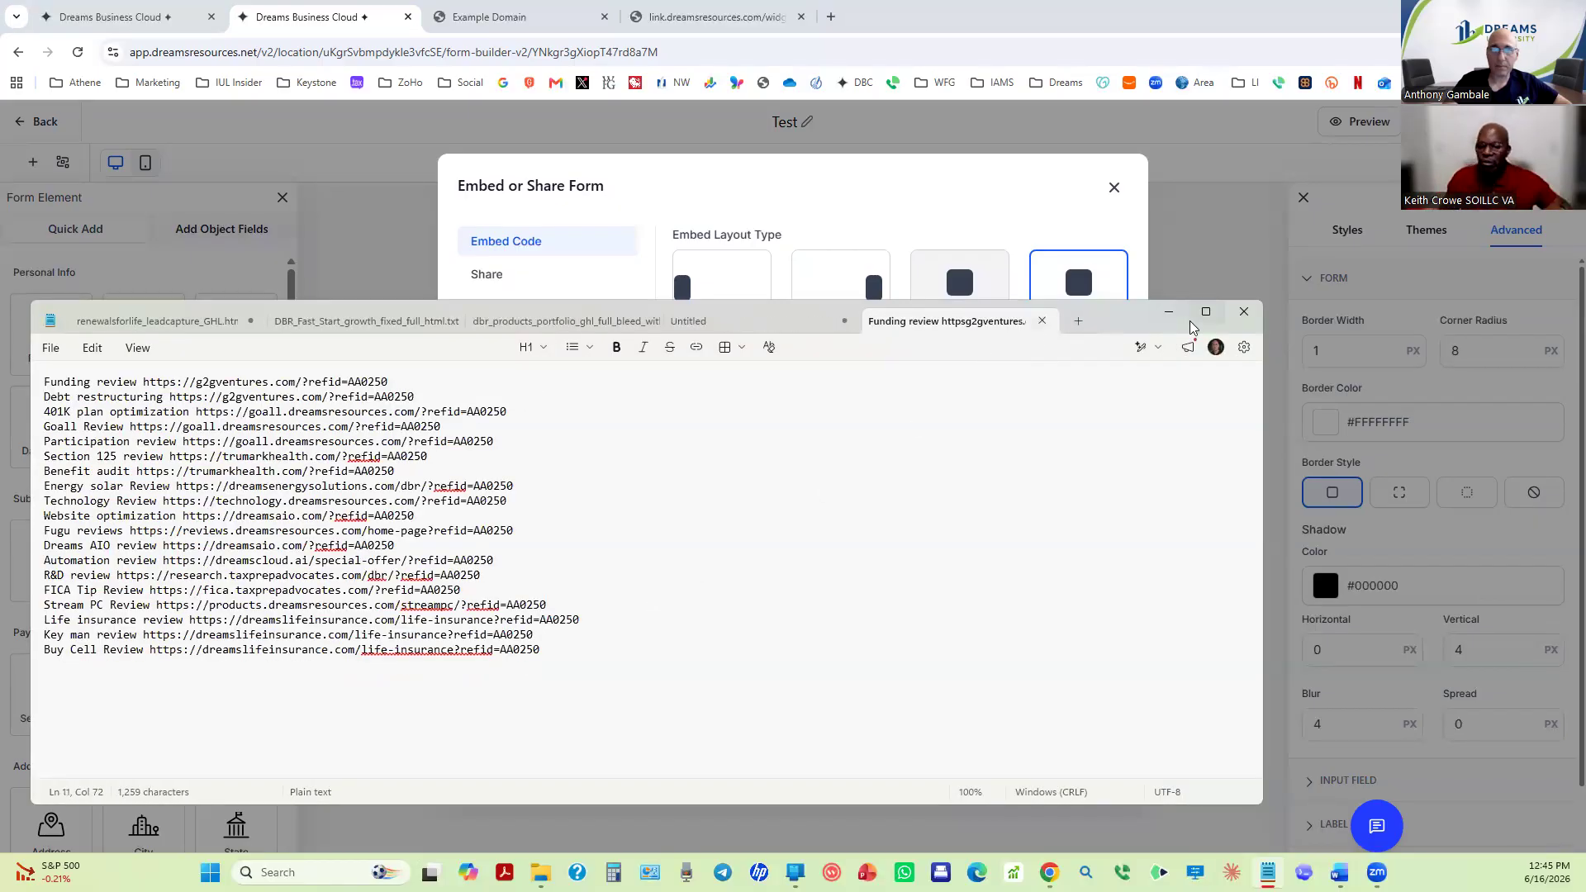
mouse_move(1192, 328)
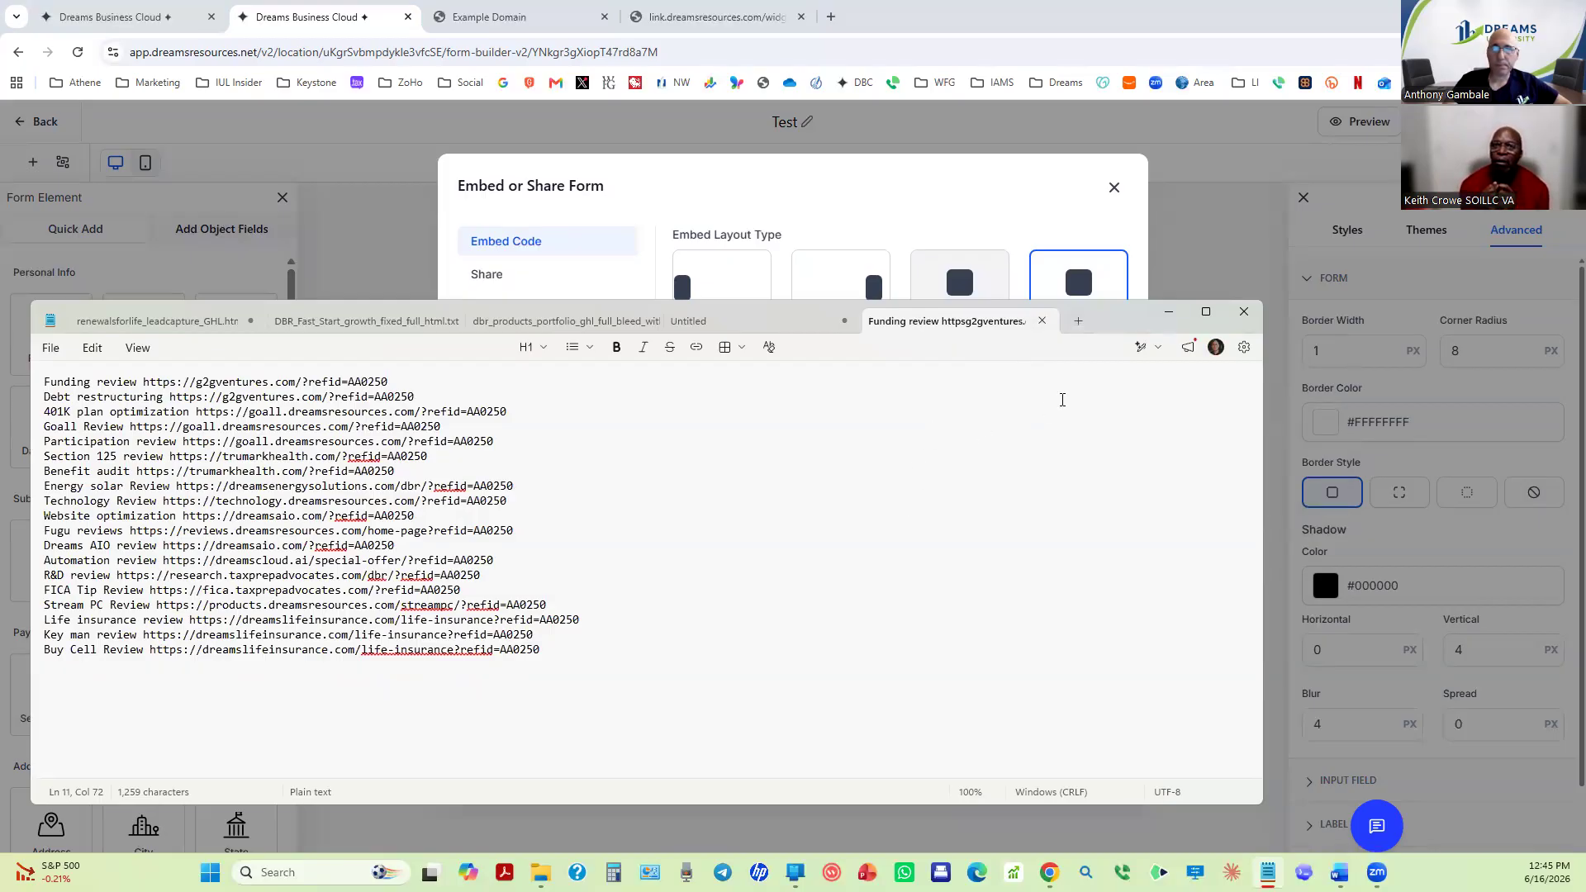
click(1173, 313)
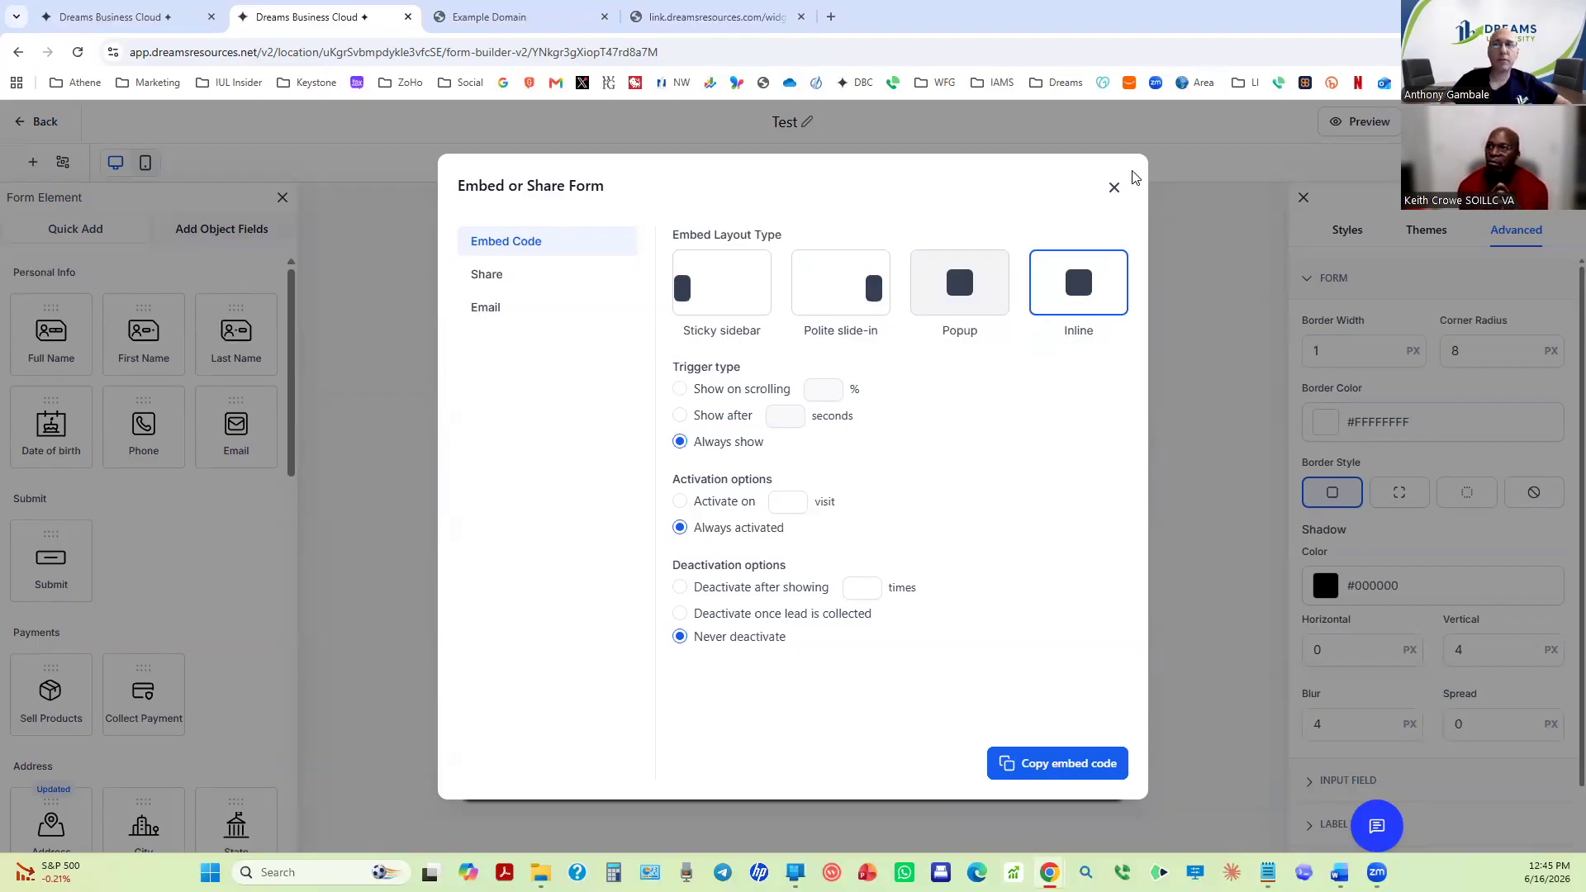
Close the form's embed and share dialog and return to the forms list.
click(1115, 190)
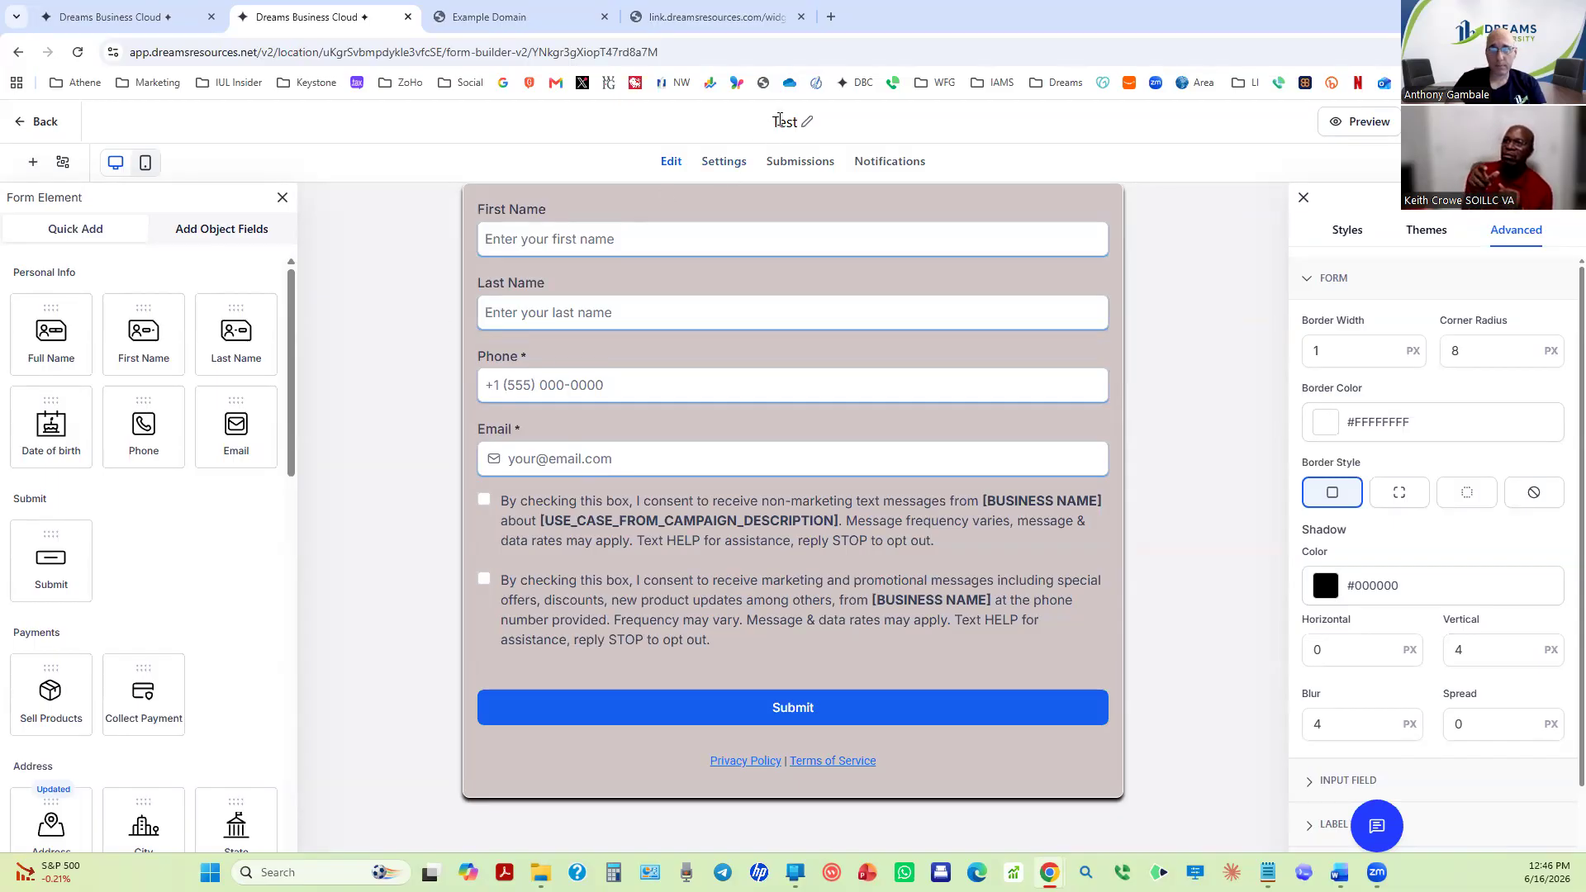
double_click(780, 122)
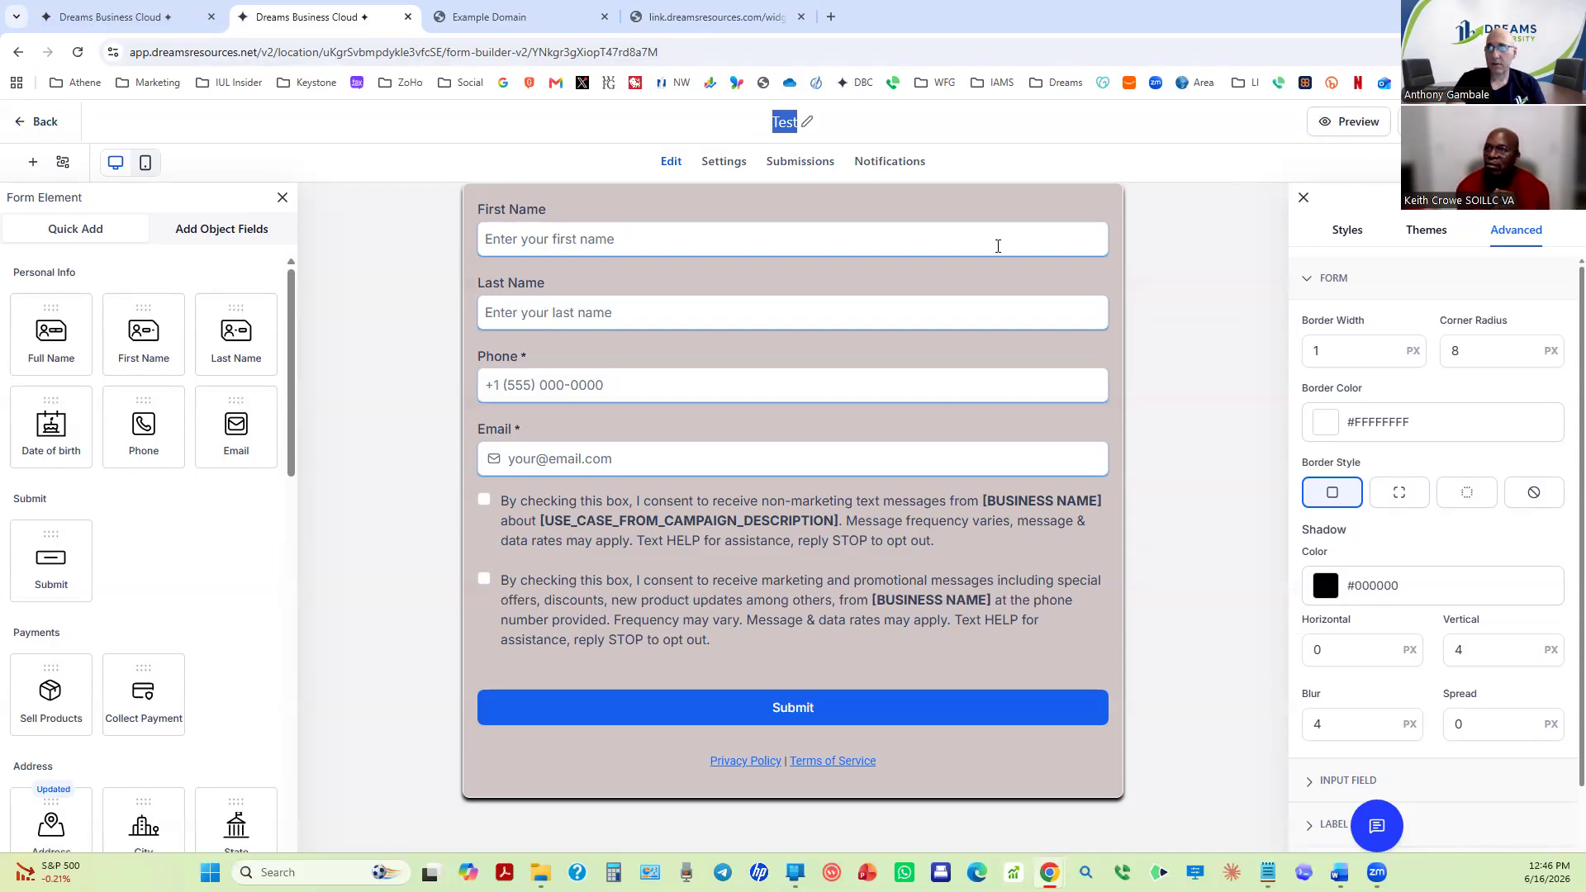
click(41, 121)
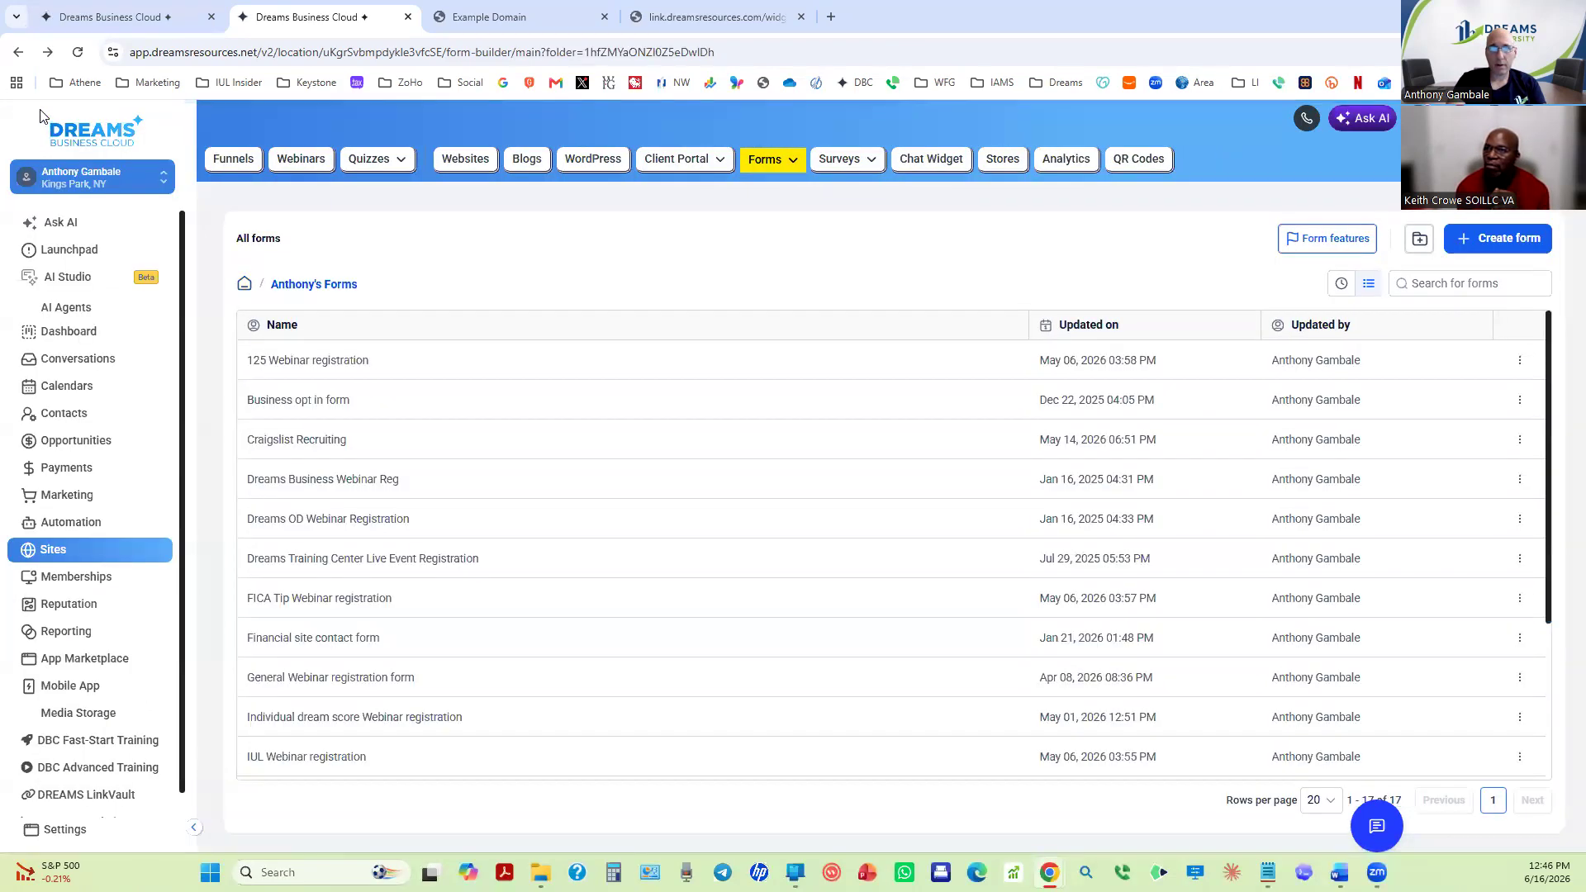
Examine the folder's list of forms and the actions offered for the Test form.
scroll(413, 569, down, 1)
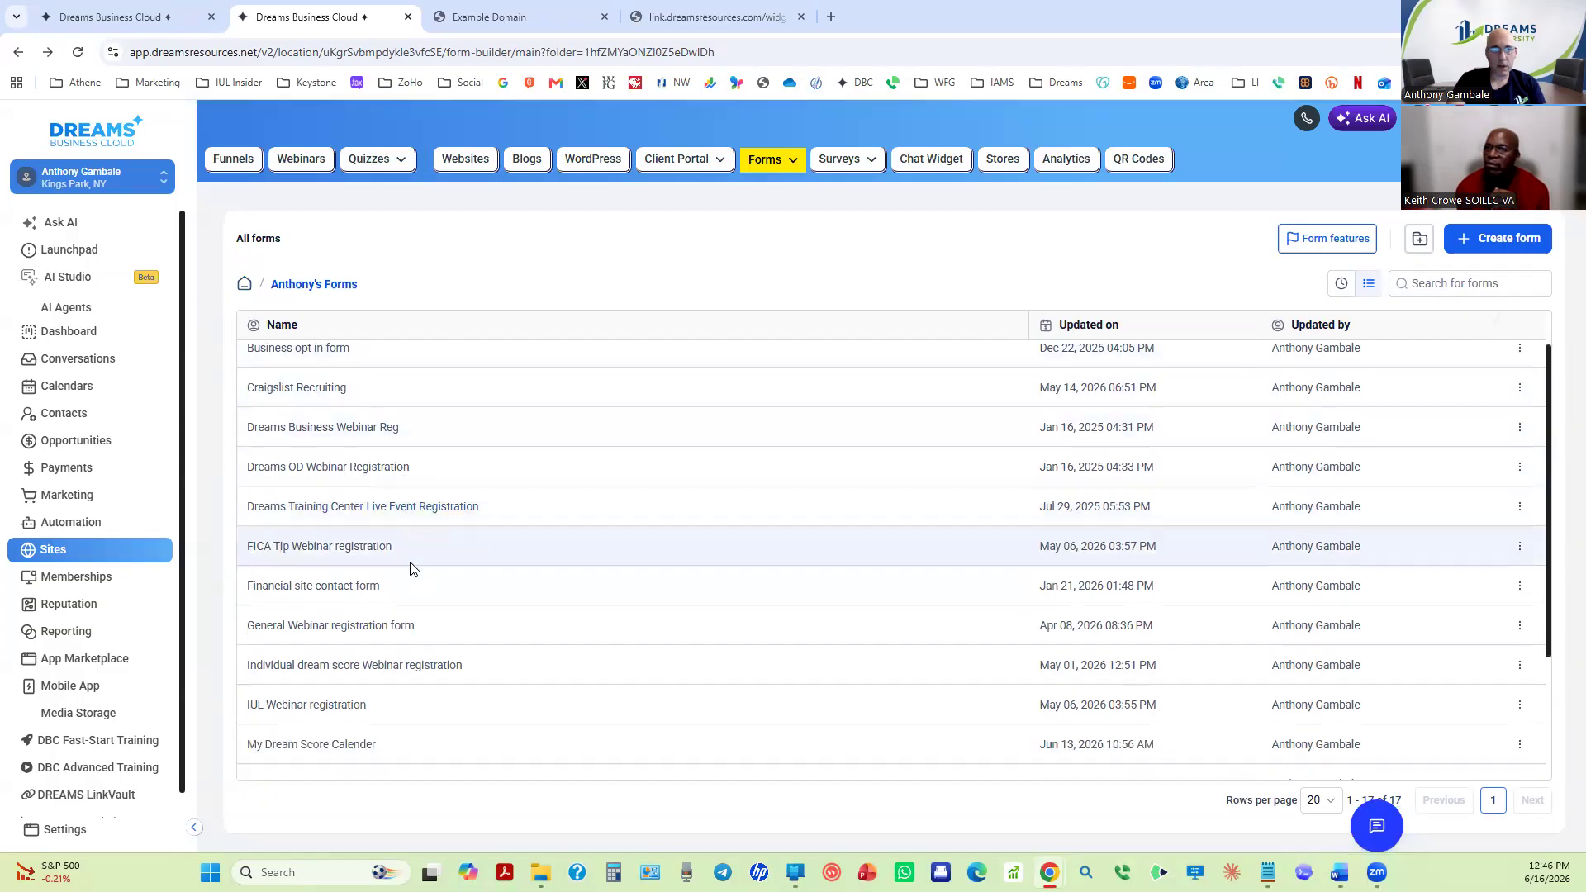
scroll(413, 569, down, 3)
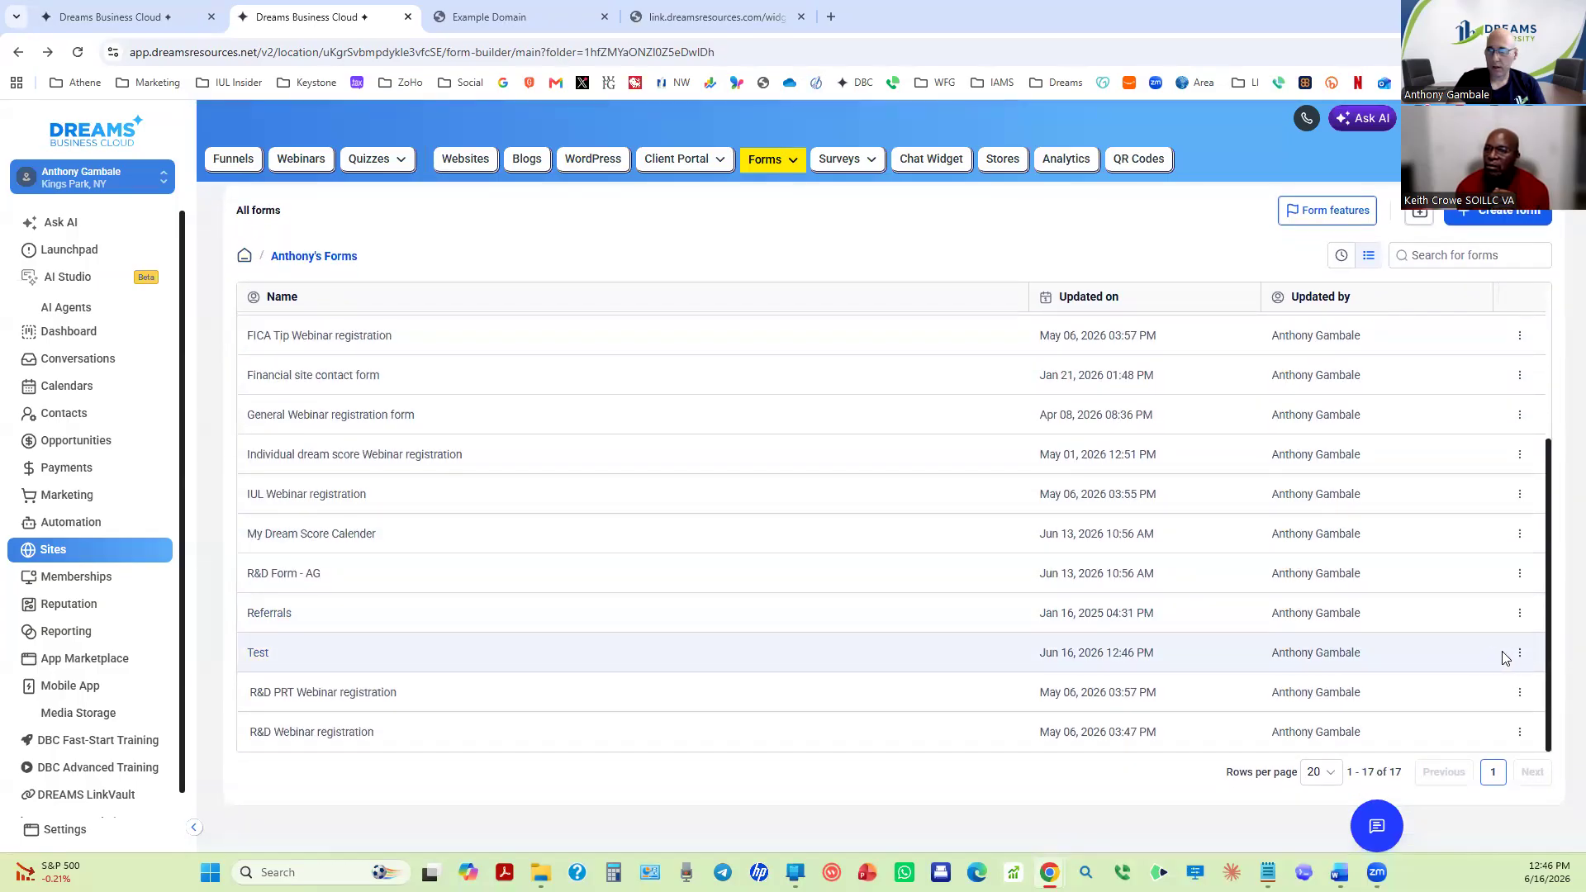
click(1520, 653)
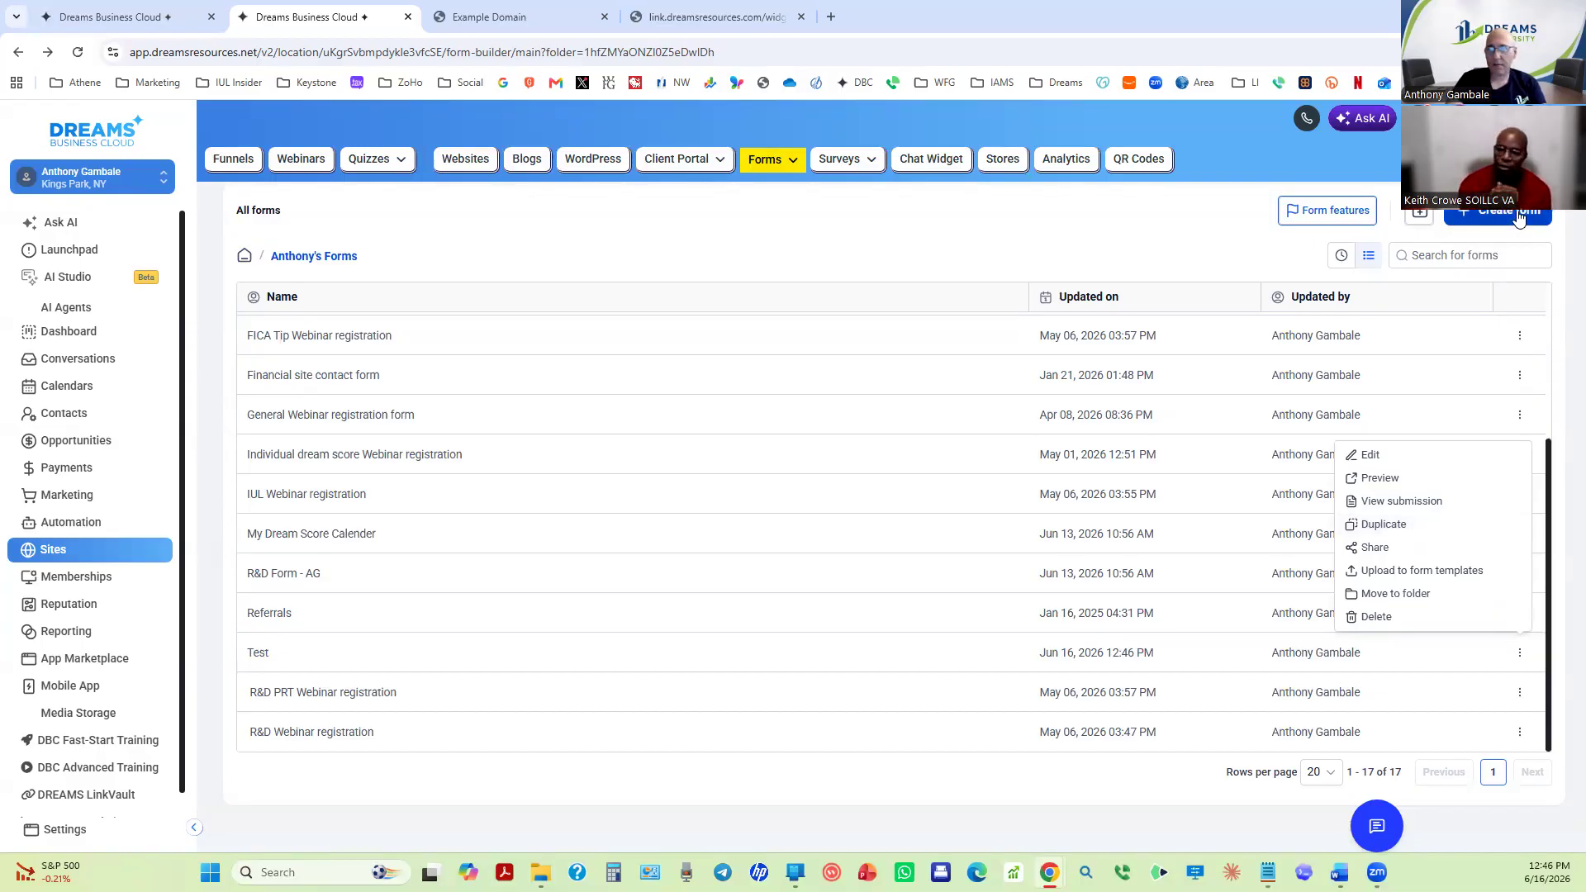
click(891, 242)
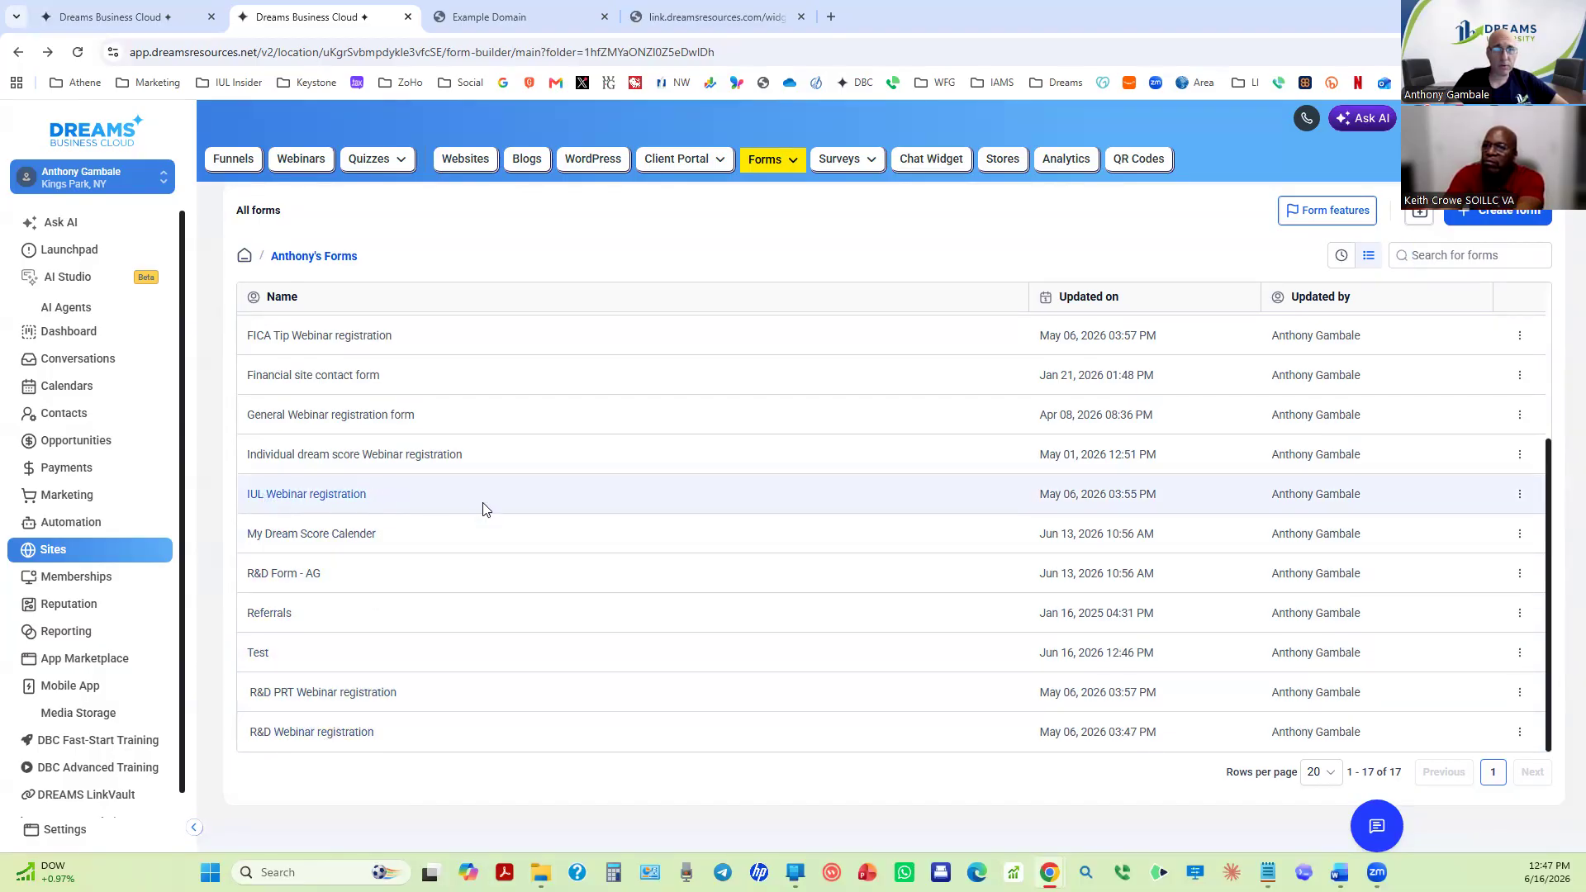
scroll(486, 511, up, 2)
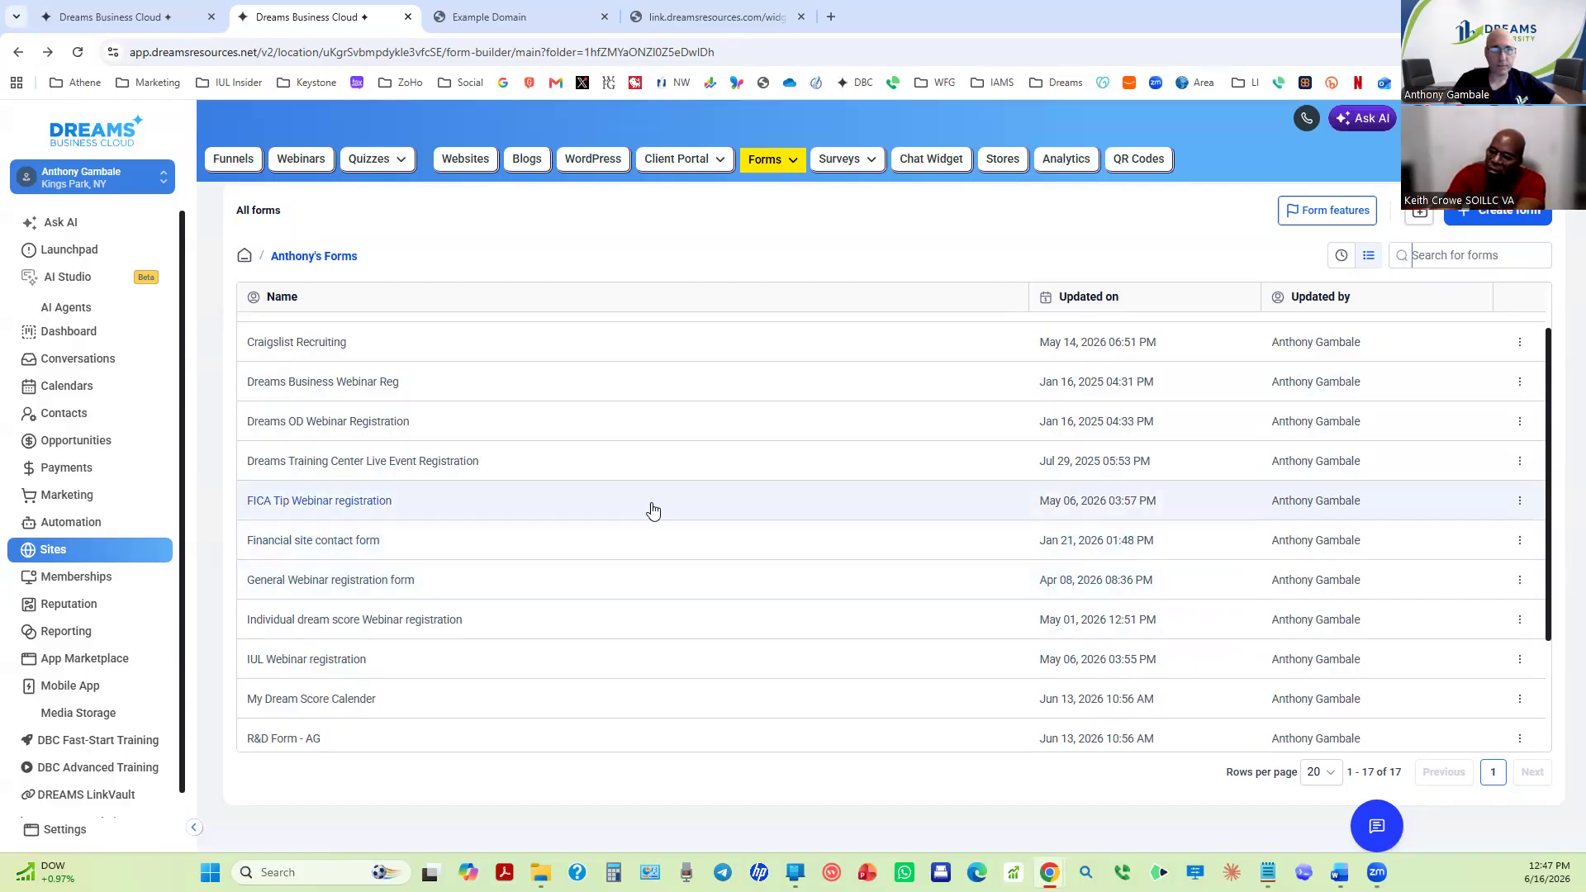
scroll(680, 509, down, 2)
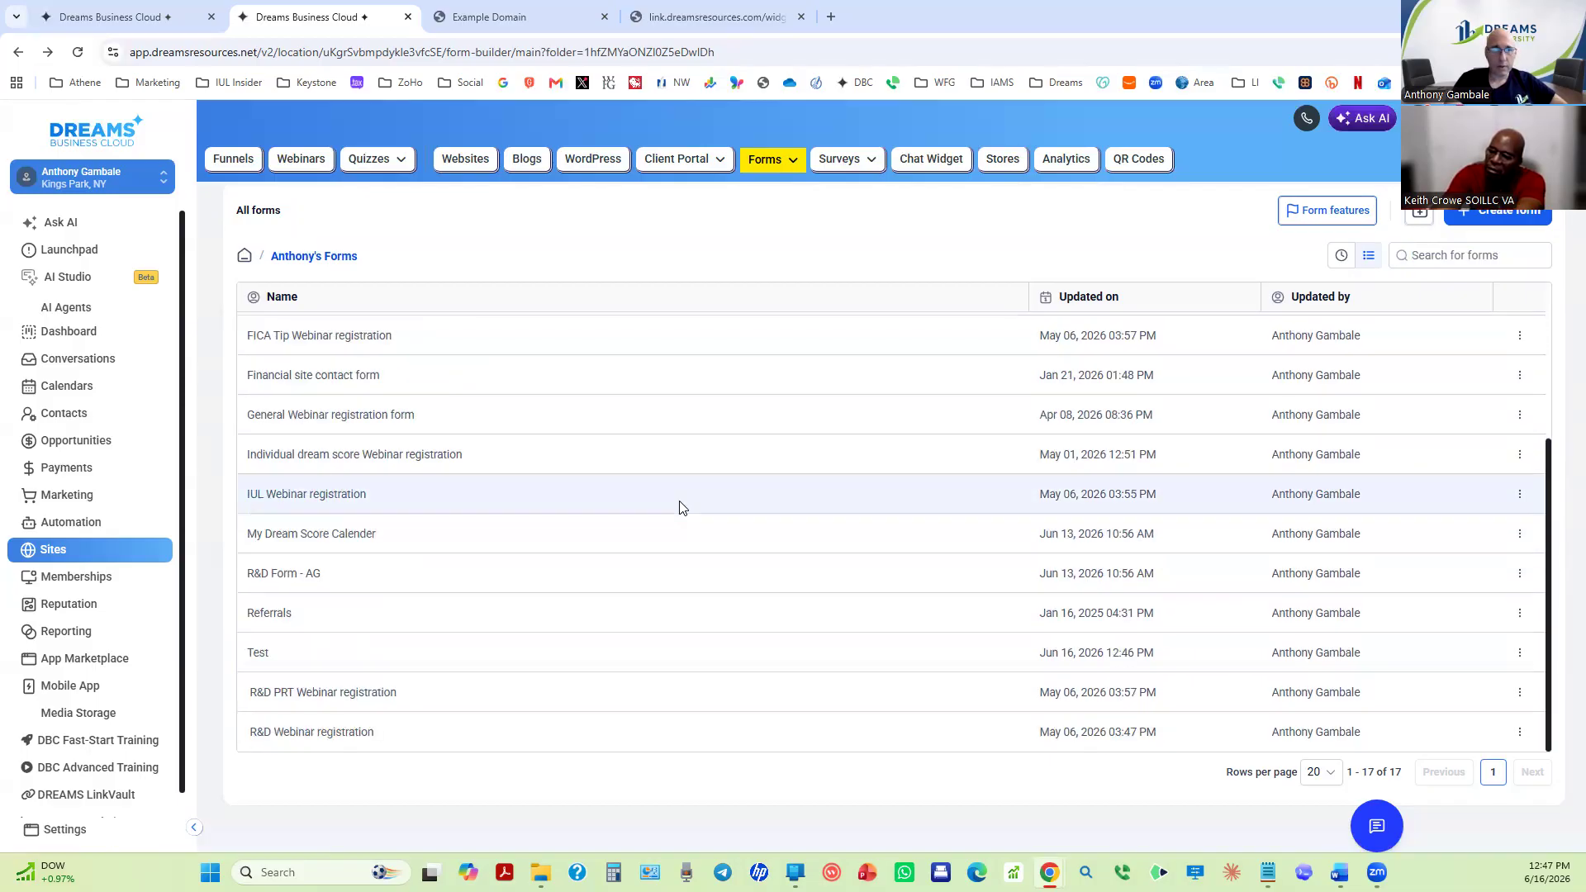
scroll(682, 507, up, 3)
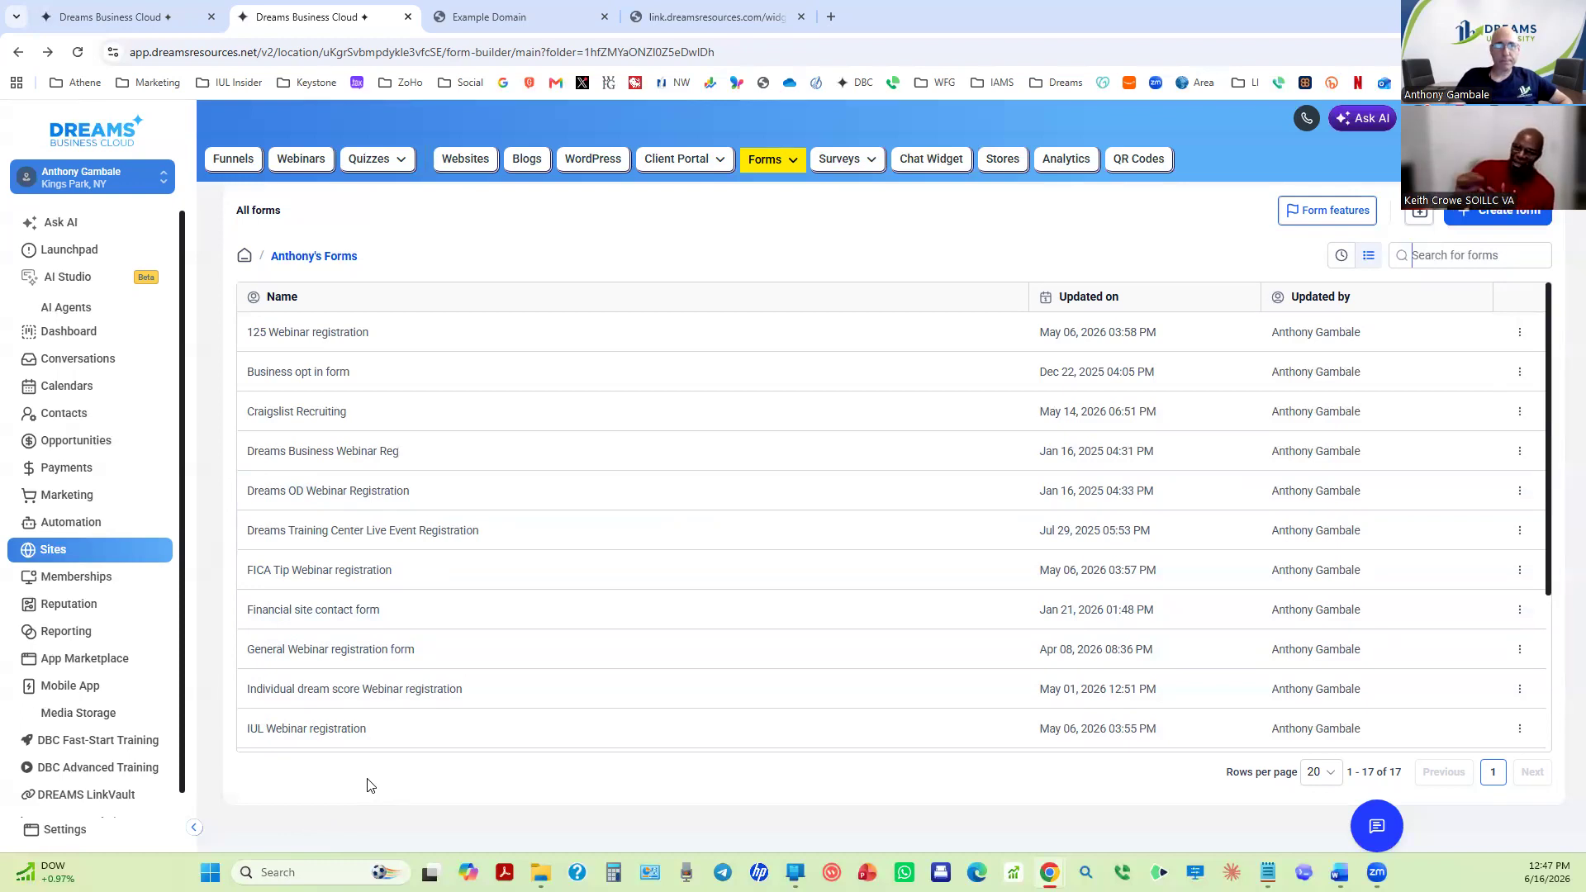
Go to the Sites area's funnels and open New Recruiting Funnel from the personal funnels folder.
click(65, 524)
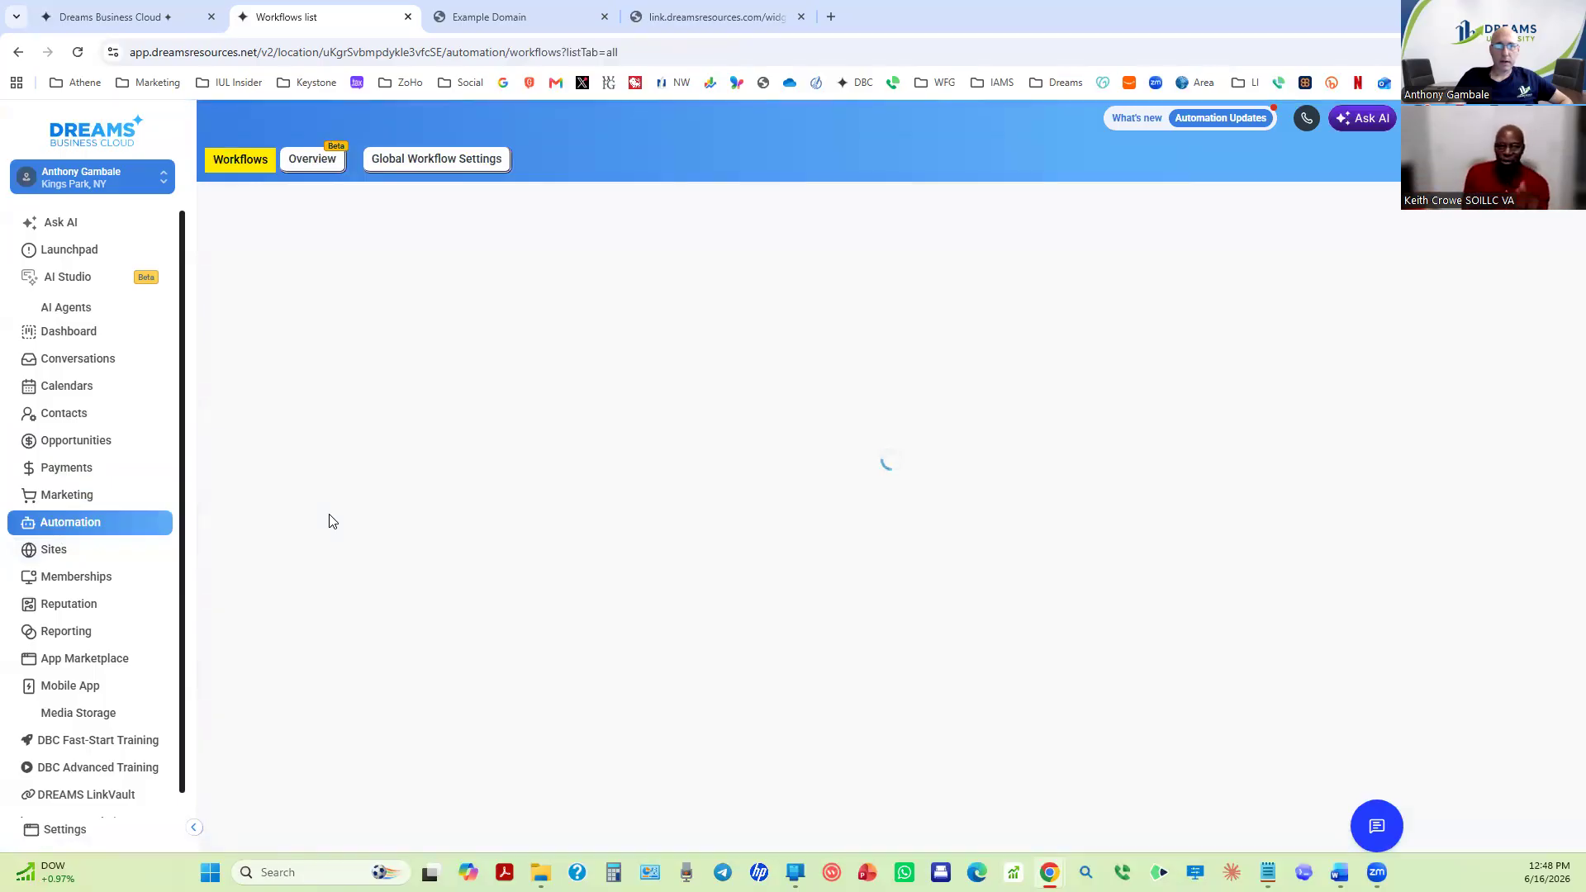
click(56, 549)
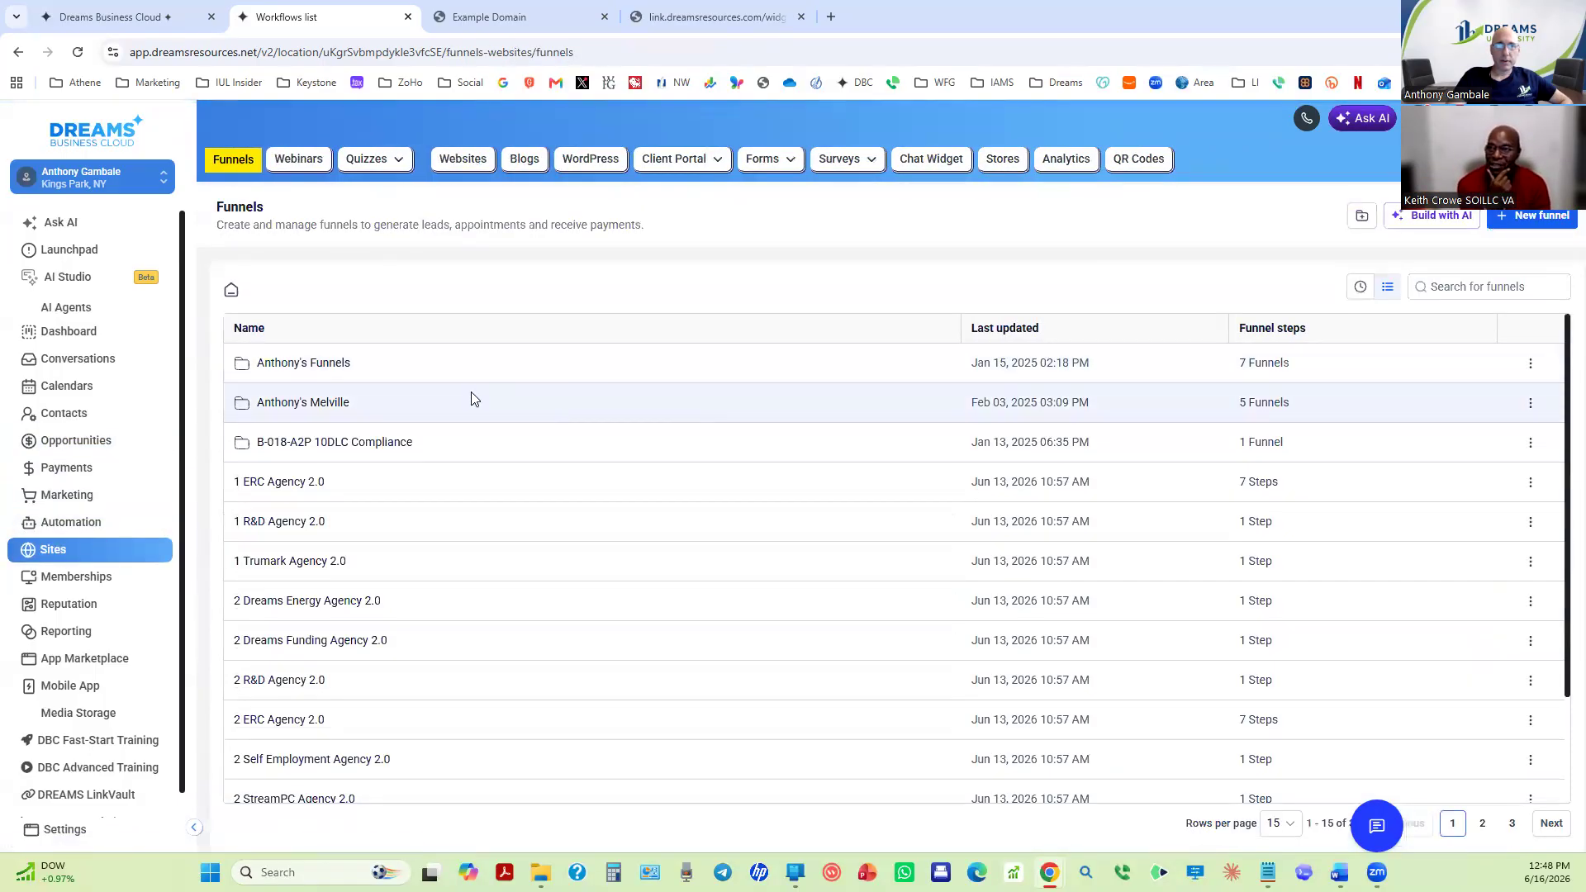
click(330, 364)
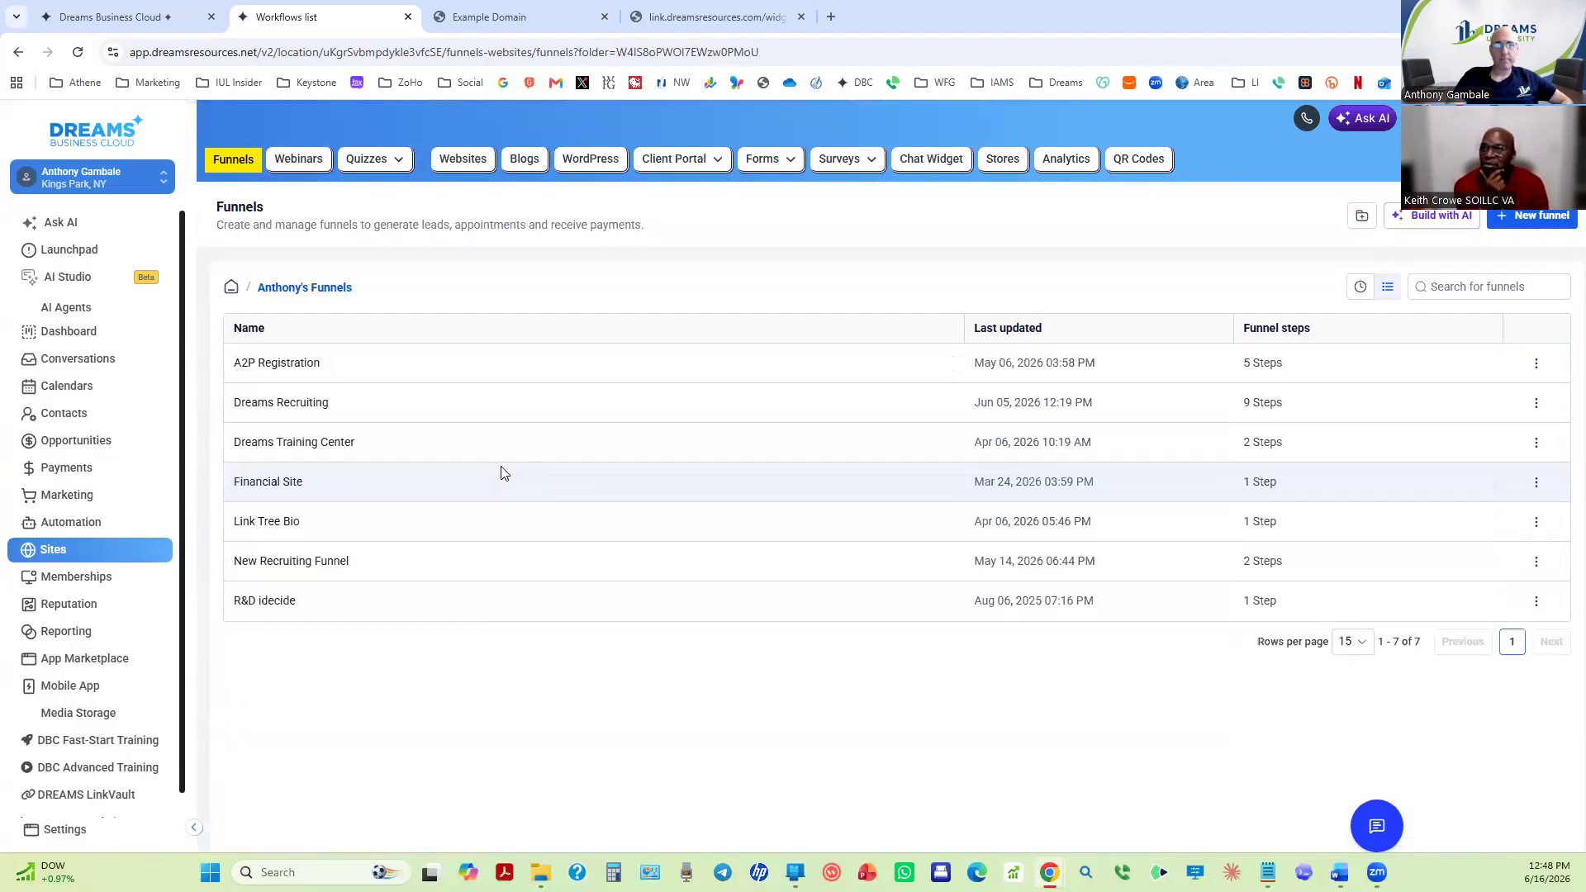
click(294, 562)
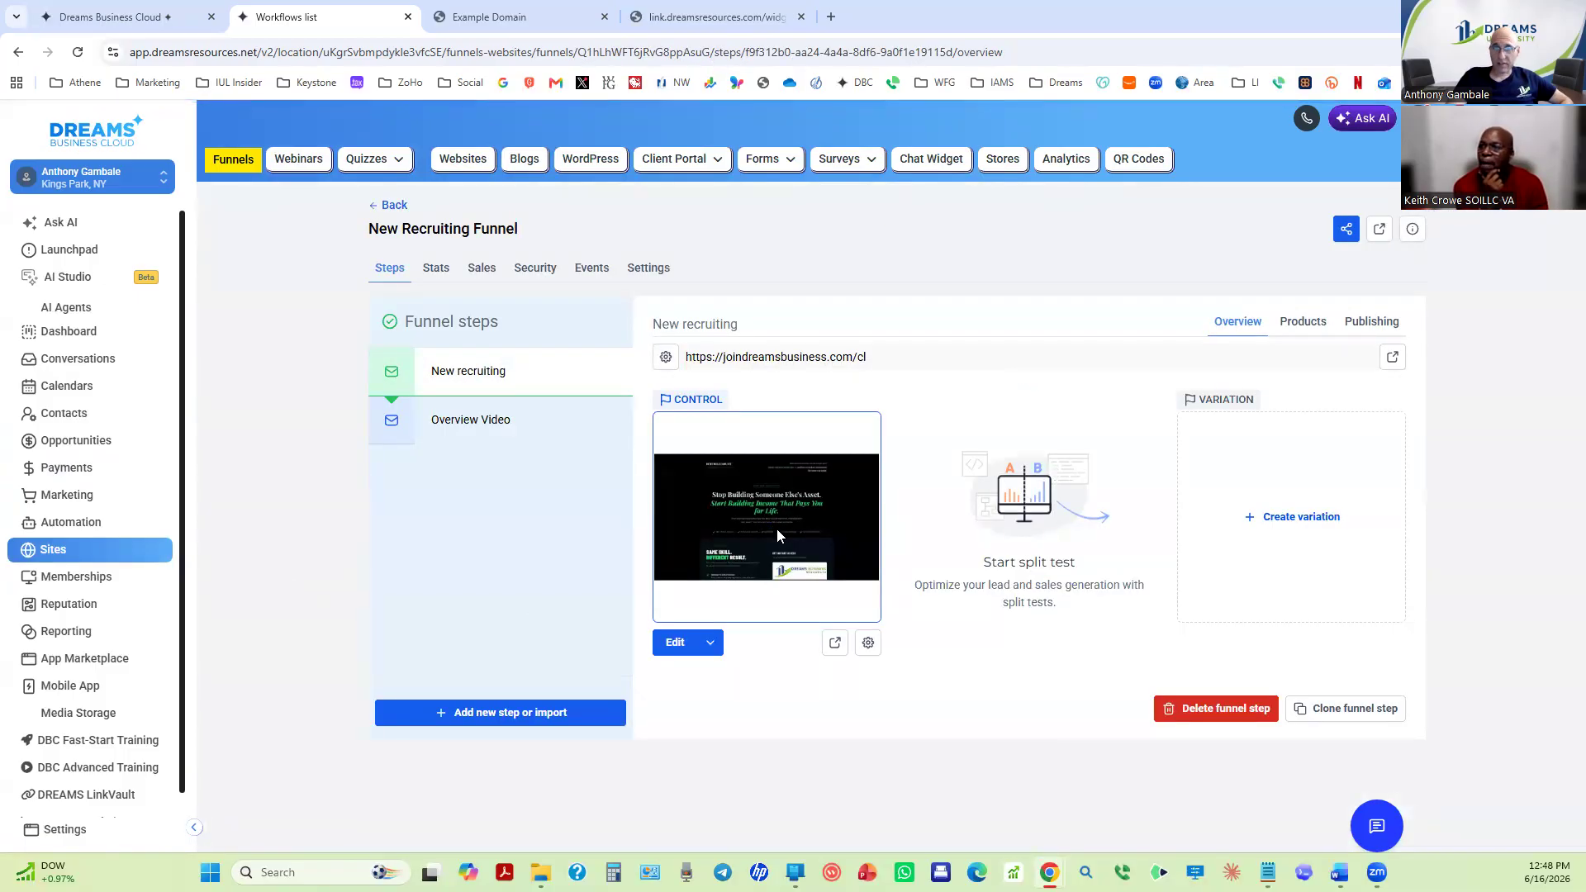
Inspect the custom HTML/JavaScript code on the funnel's New recruiting page, and return to the funnel steps overview without editing it.
click(676, 645)
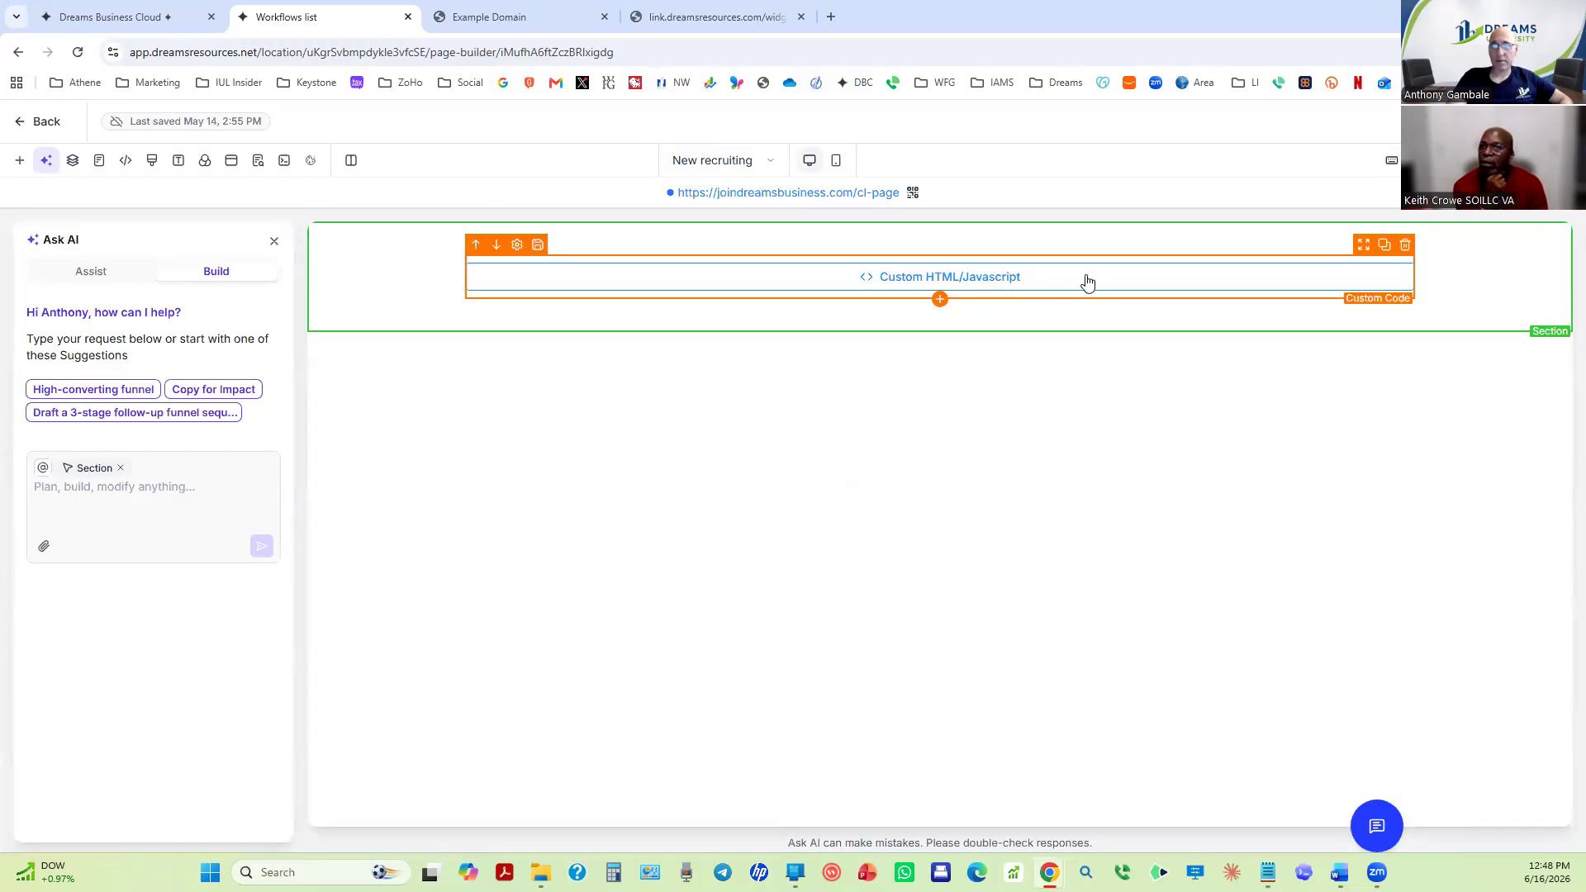
click(1035, 275)
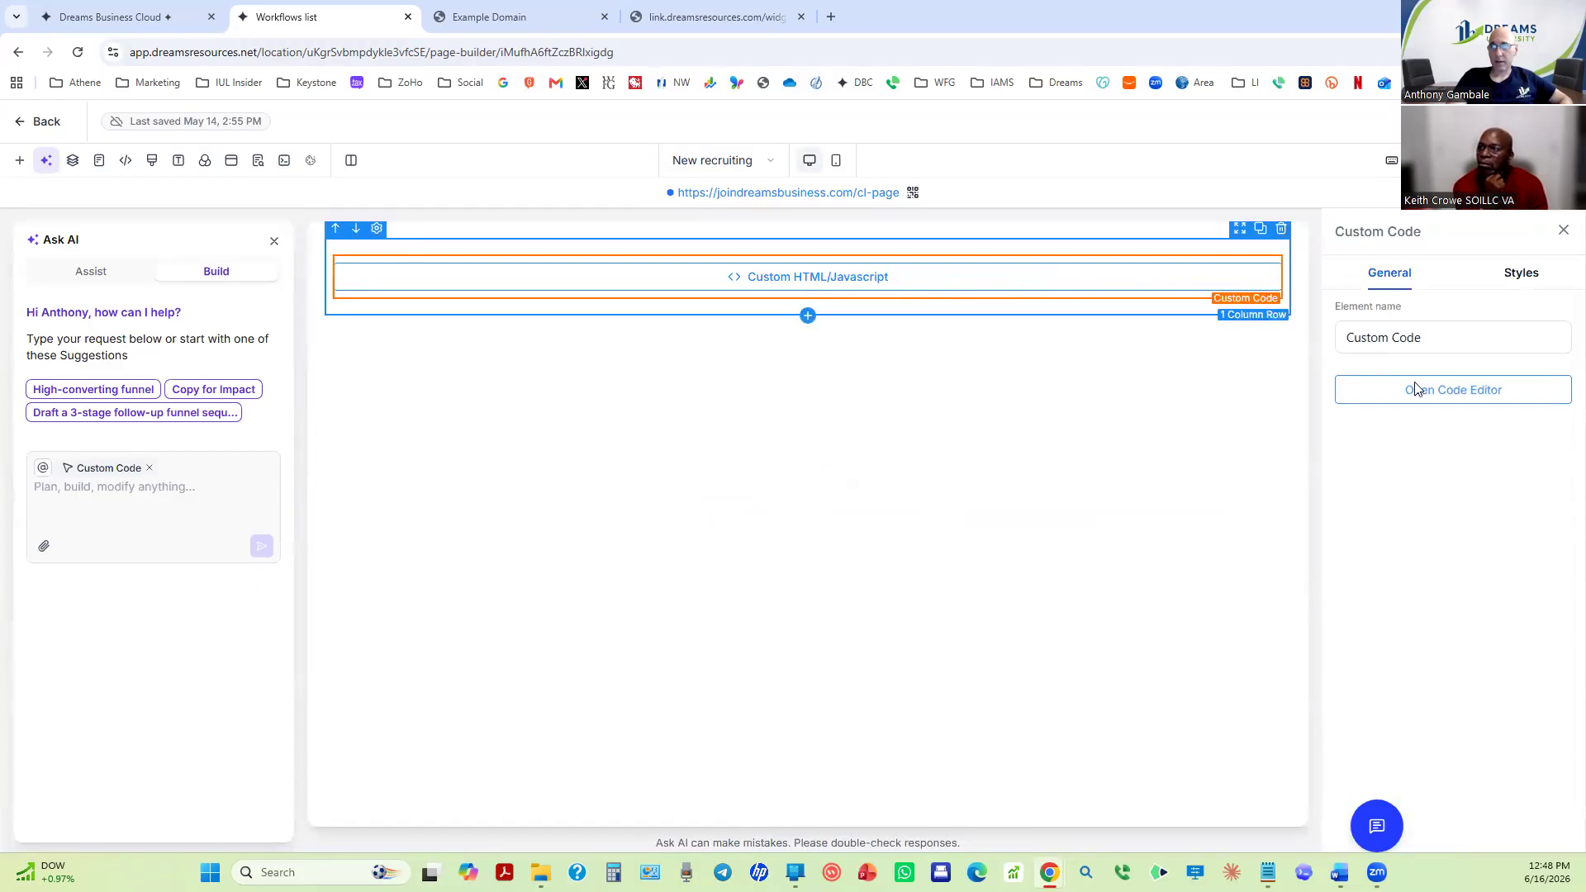
click(1508, 405)
scroll(705, 444, down, 20)
scroll(705, 443, down, 20)
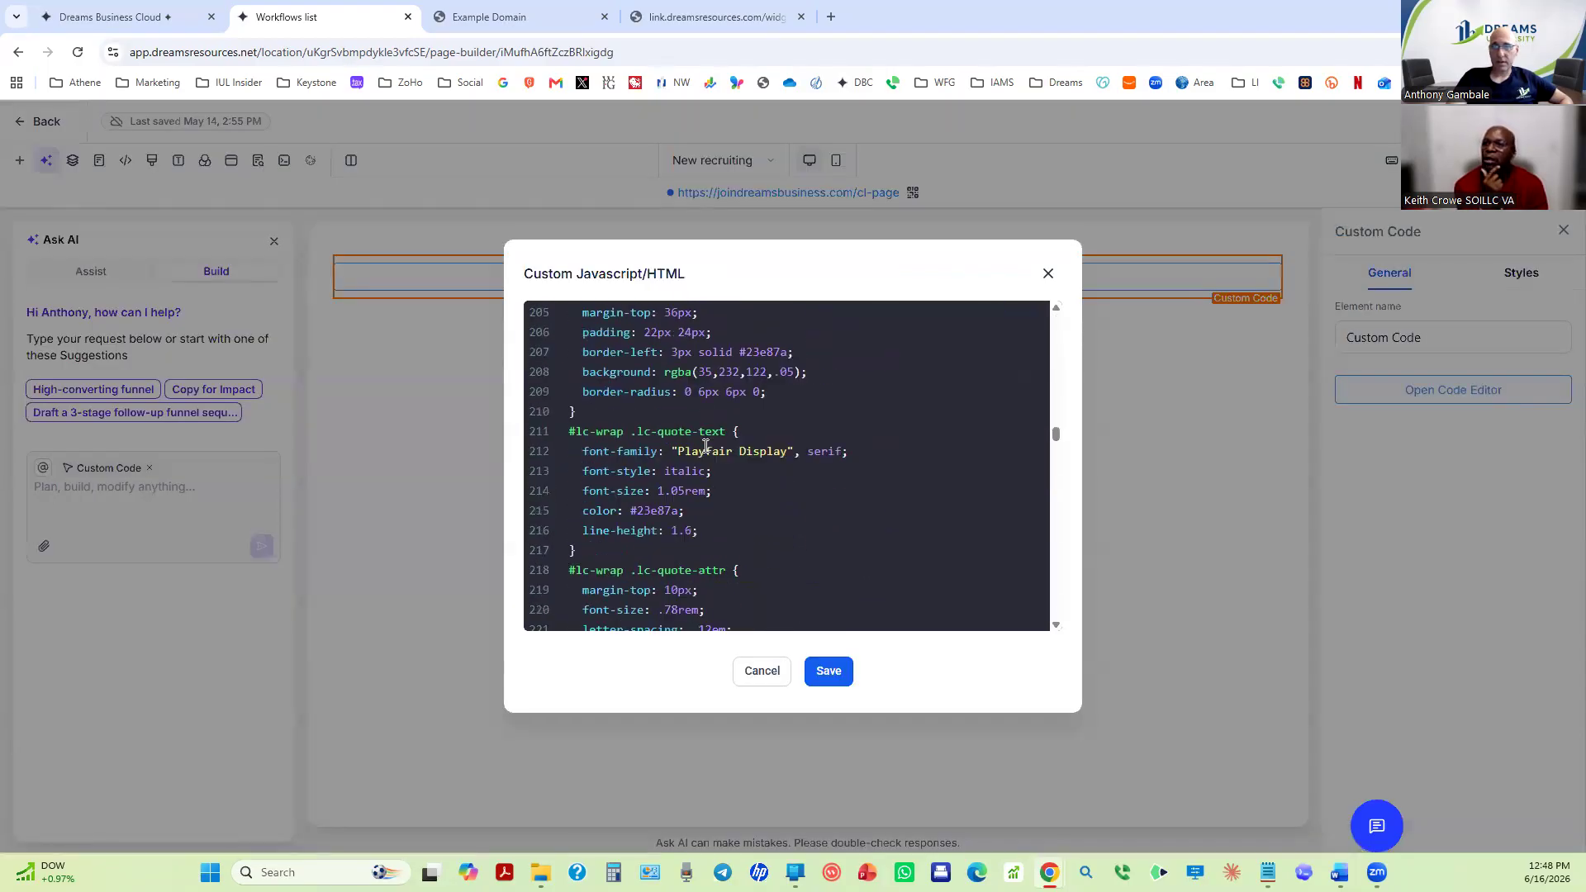
click(1048, 274)
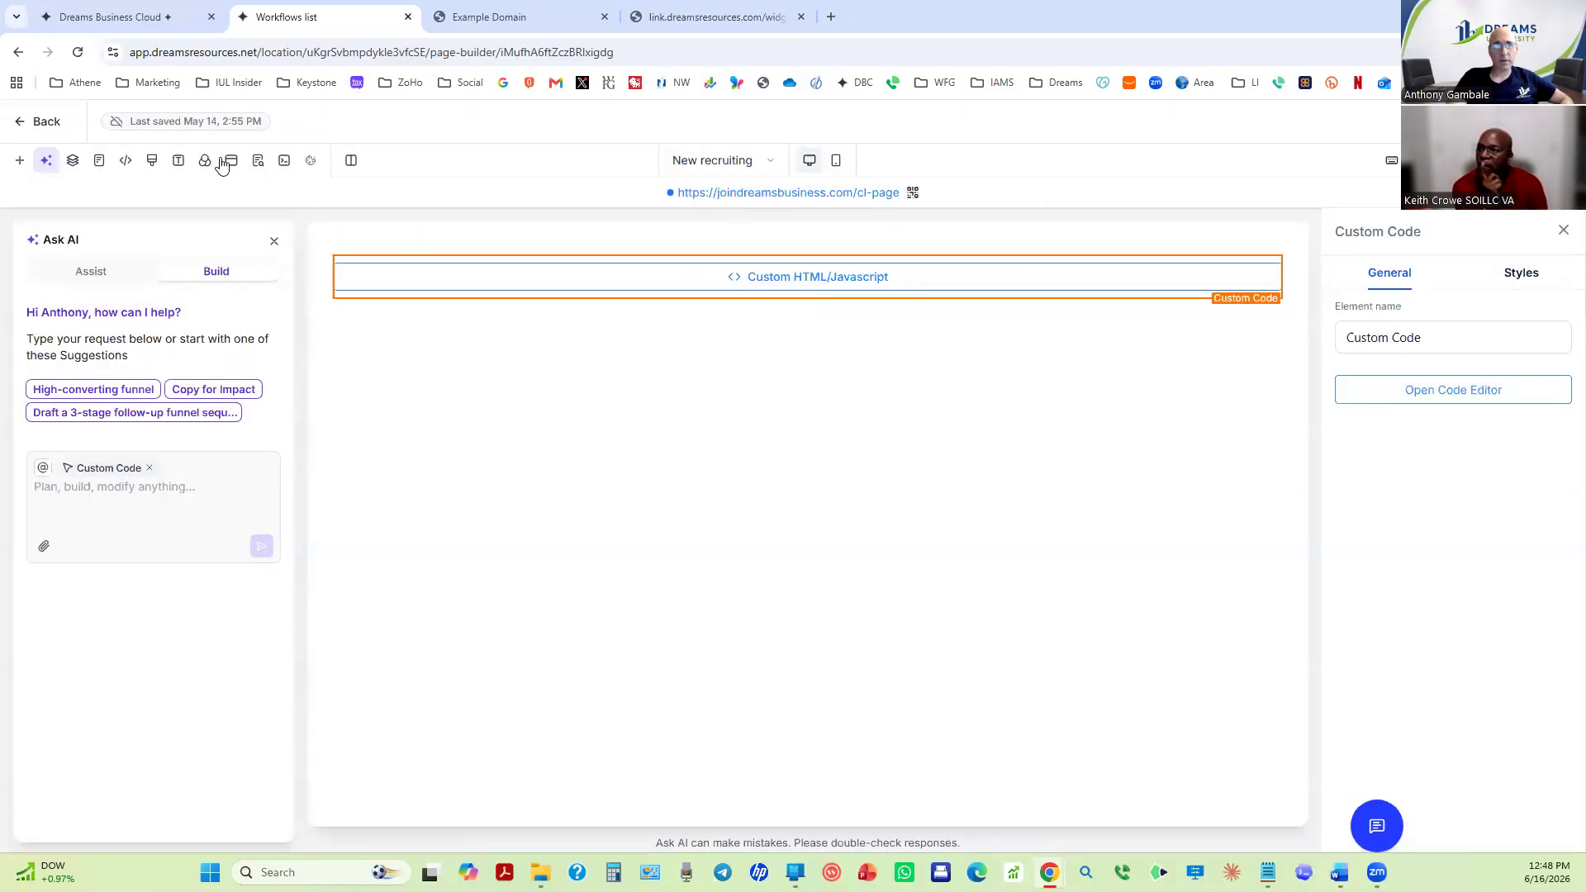
click(51, 122)
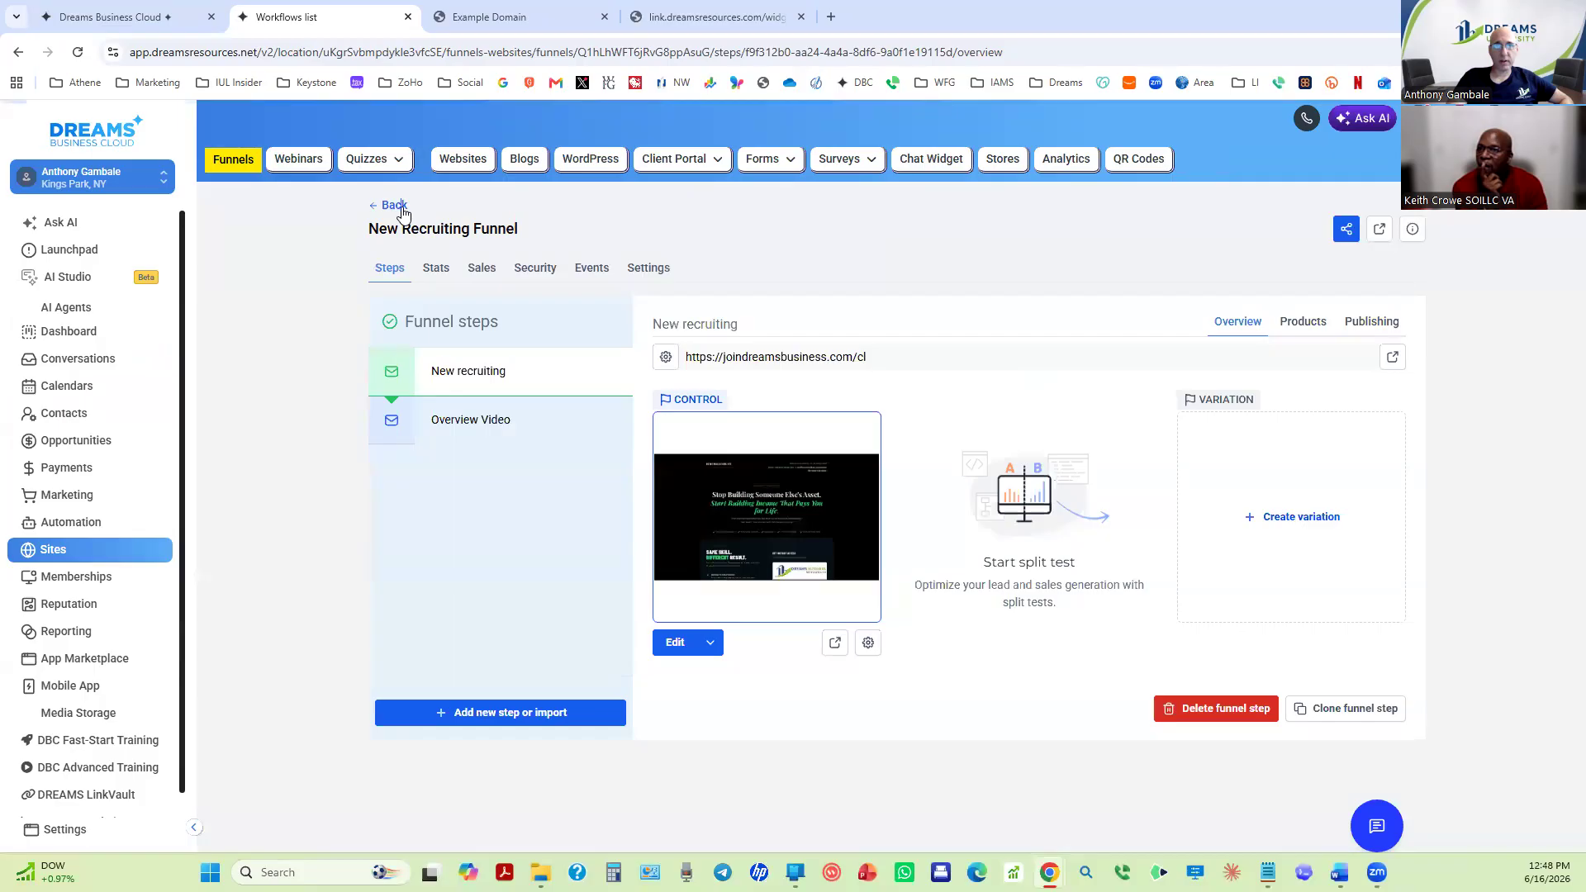
Open the Dreams Recruiting funnel's Recruit page in the page editor and examine its sections and webinar registration form.
click(397, 207)
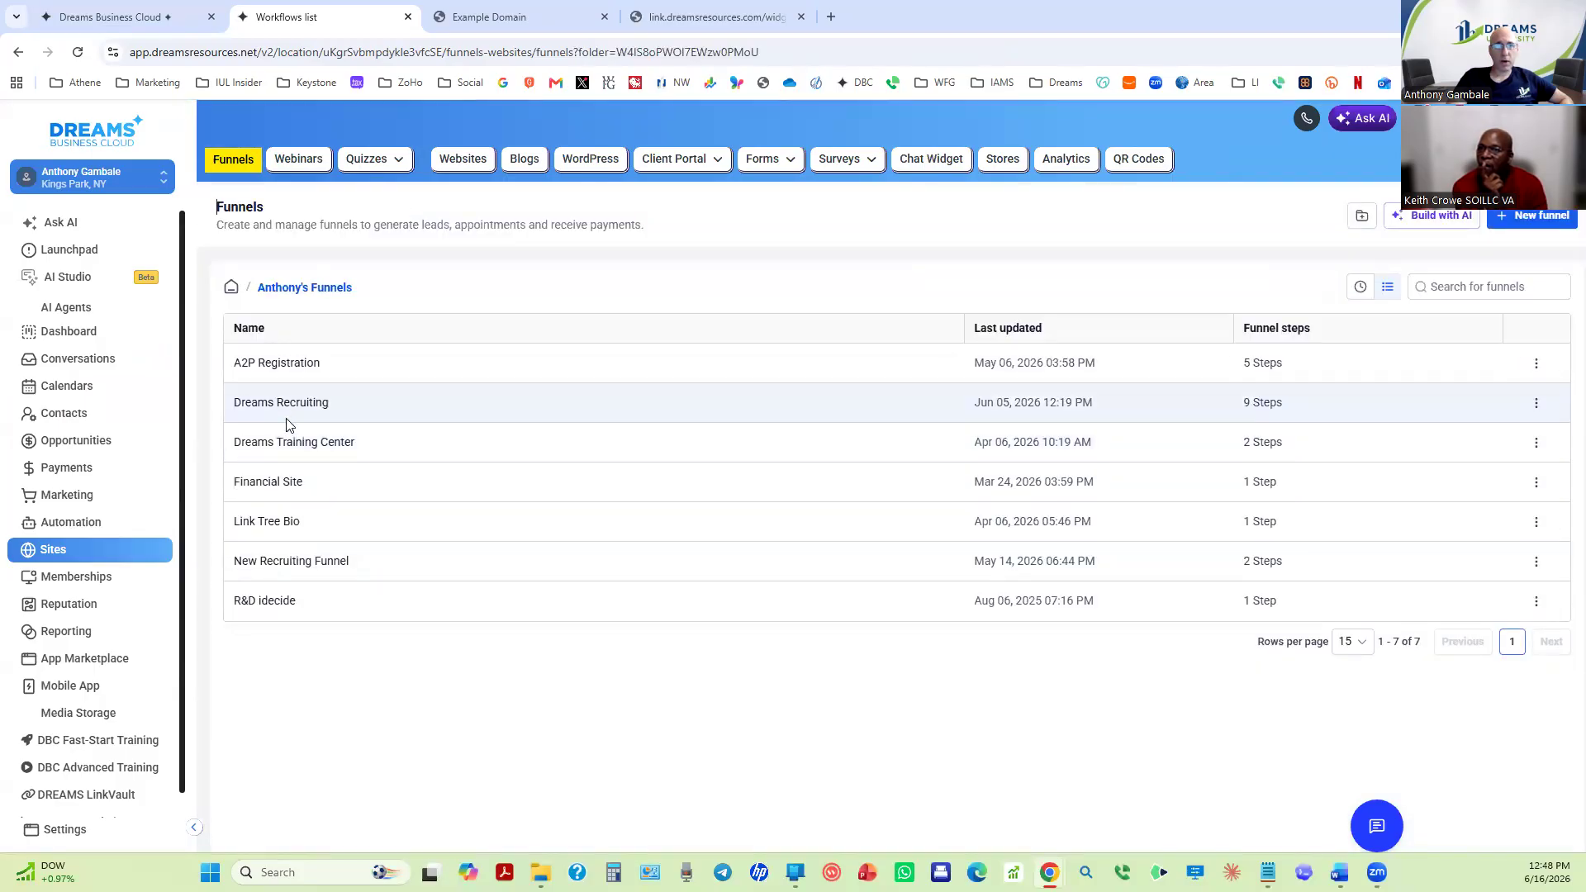
click(293, 405)
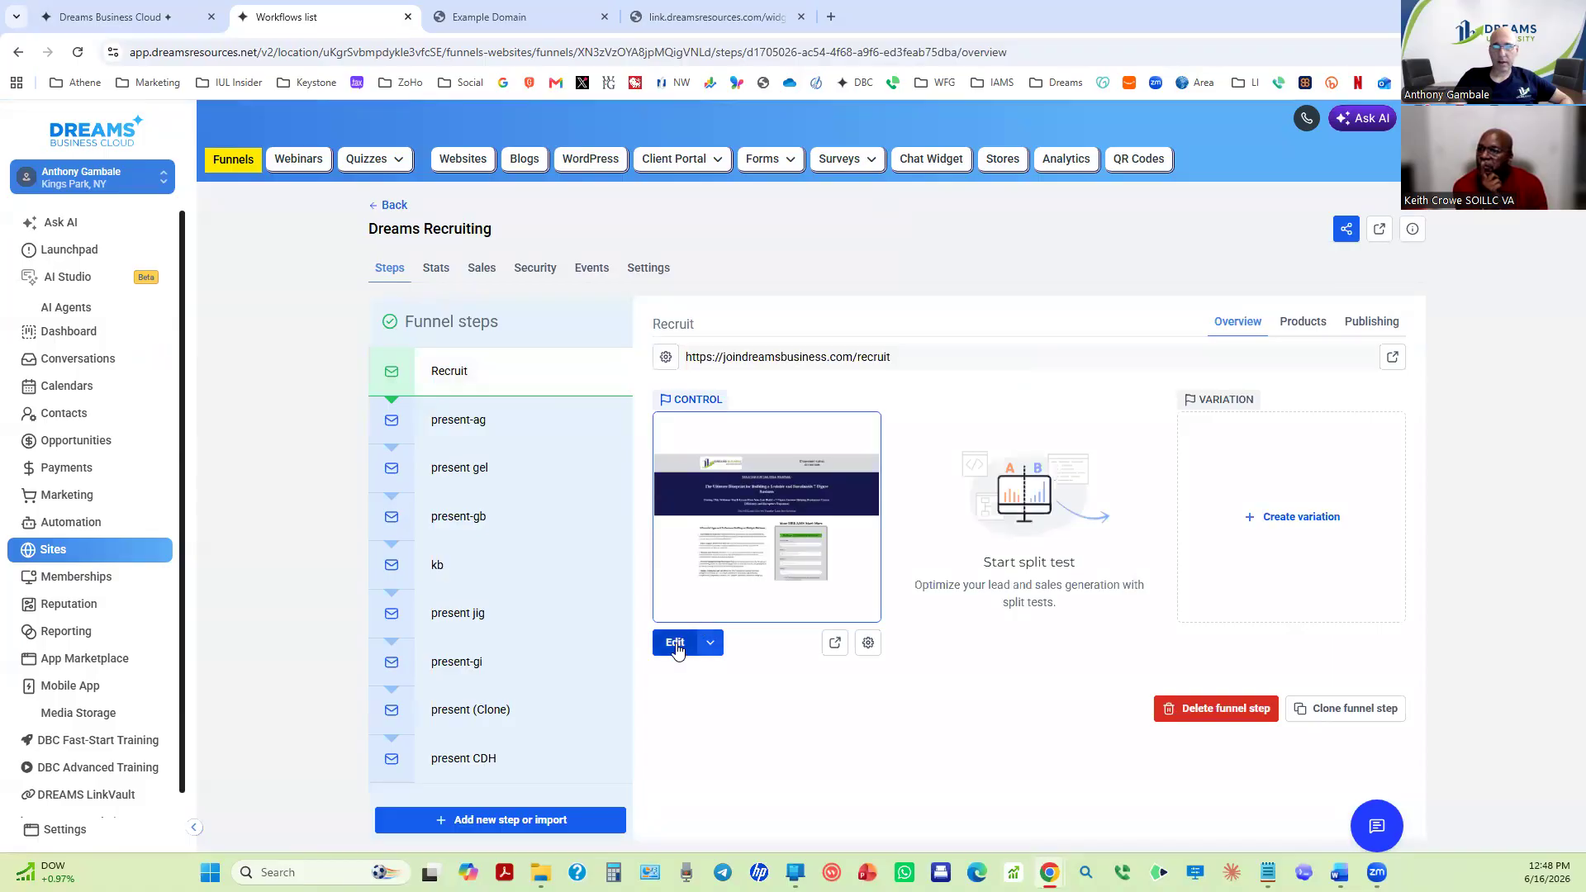
click(675, 643)
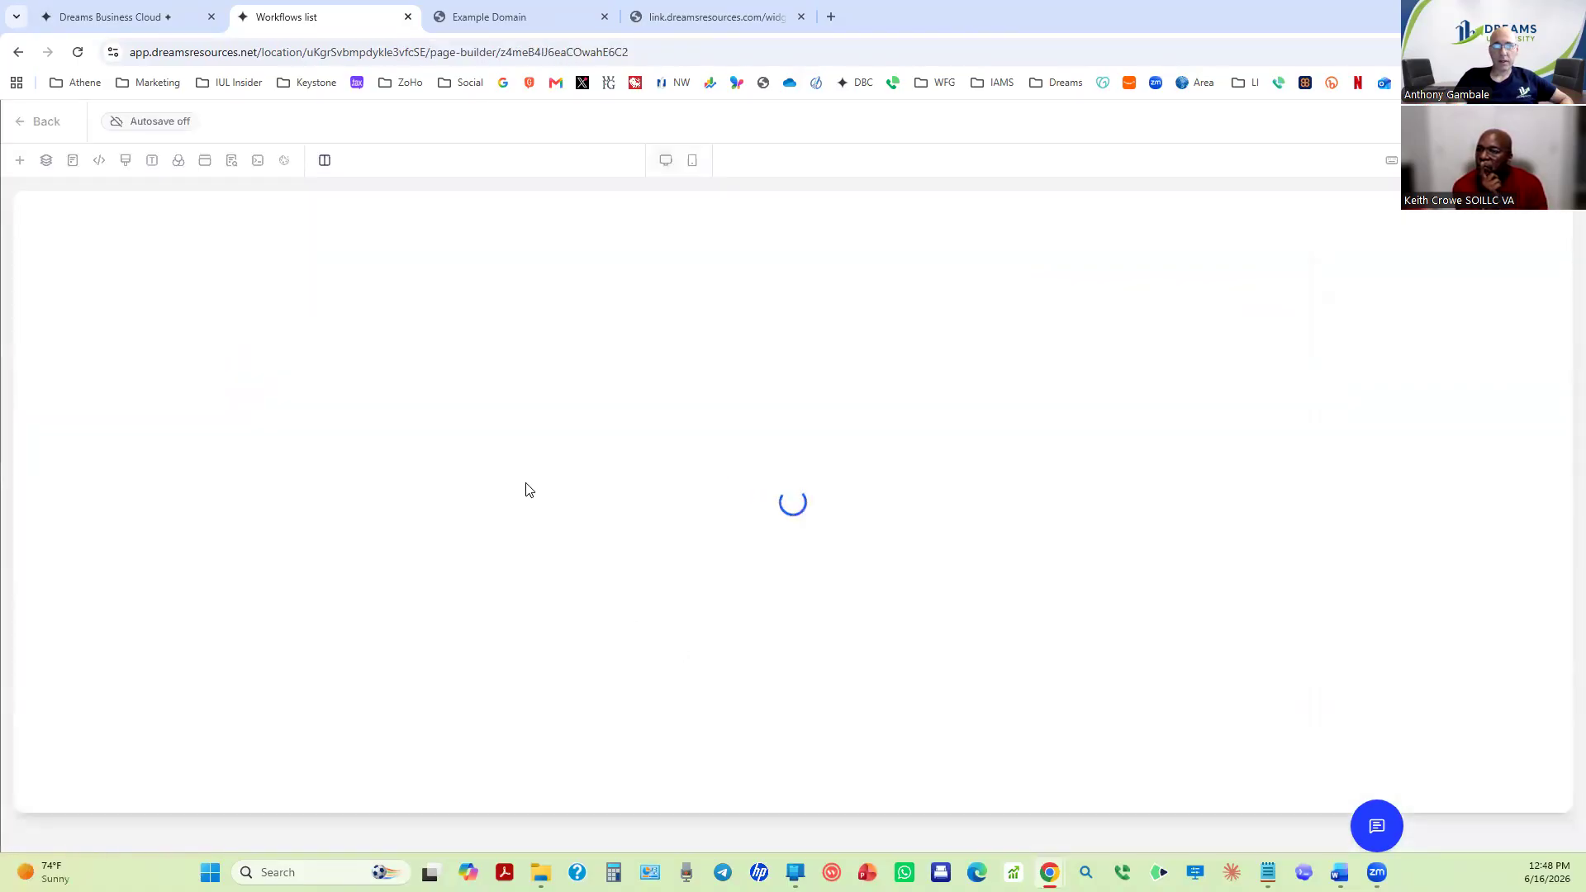
scroll(527, 487, down, 10)
scroll(693, 609, up, 8)
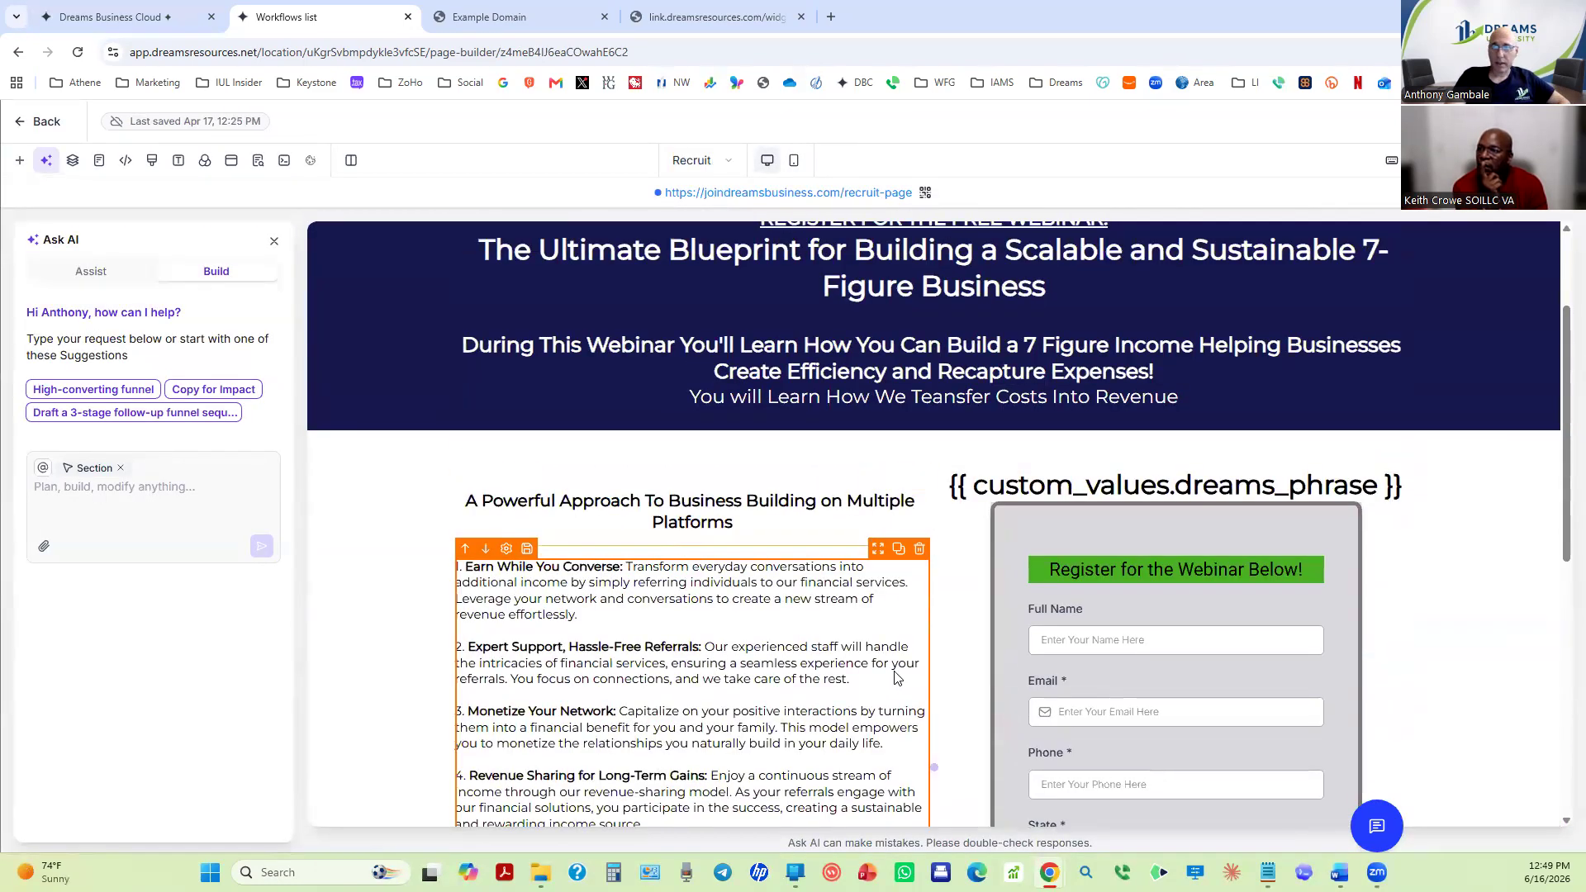
scroll(896, 677, down, 7)
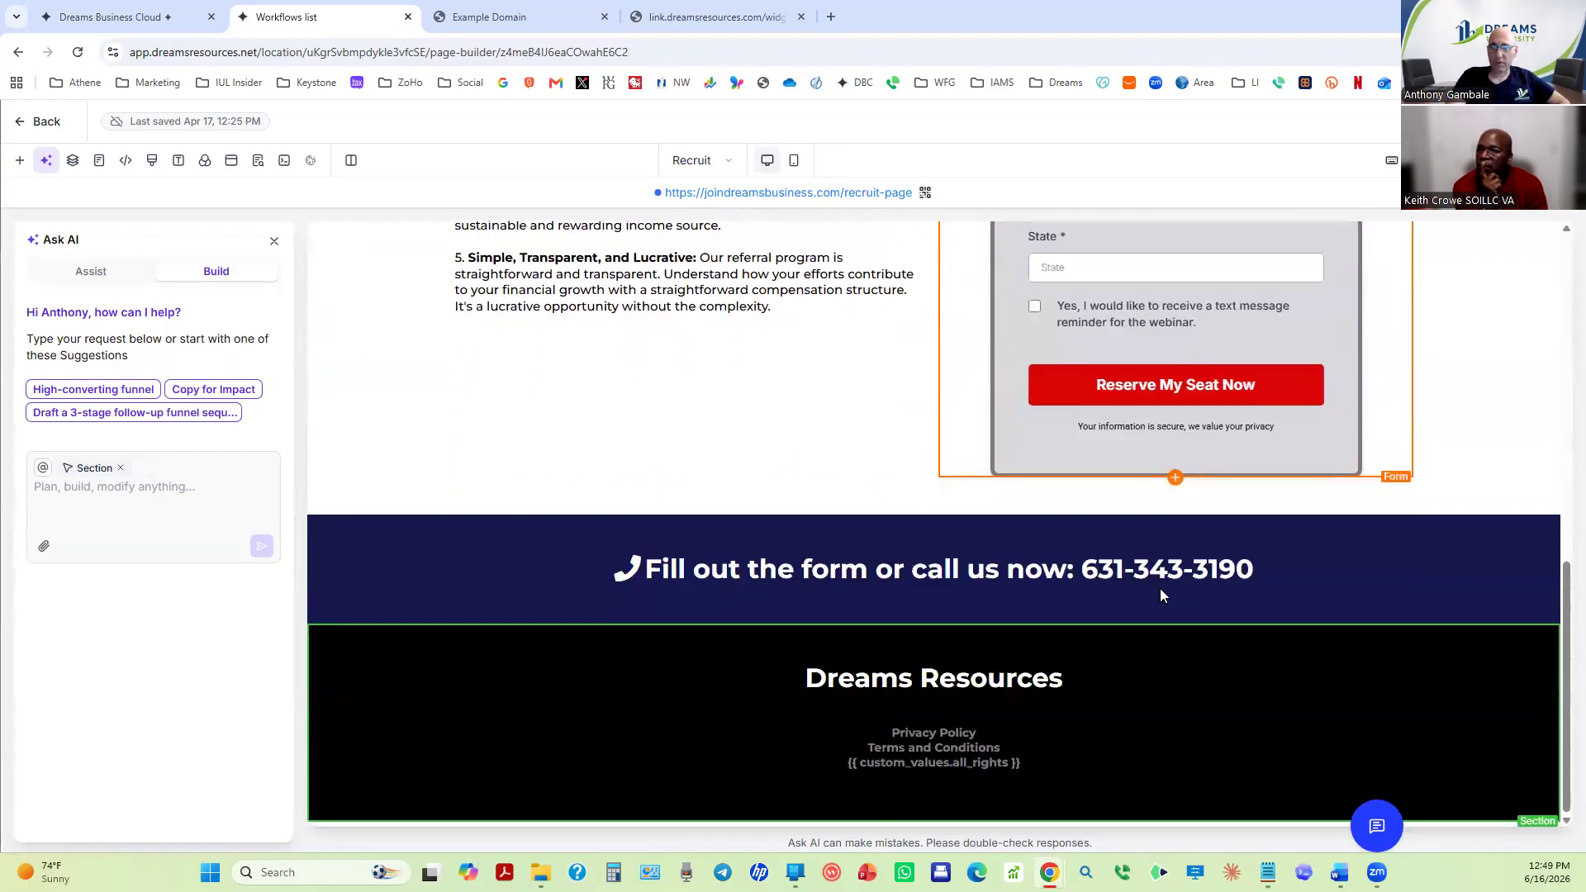
scroll(905, 430, up, 15)
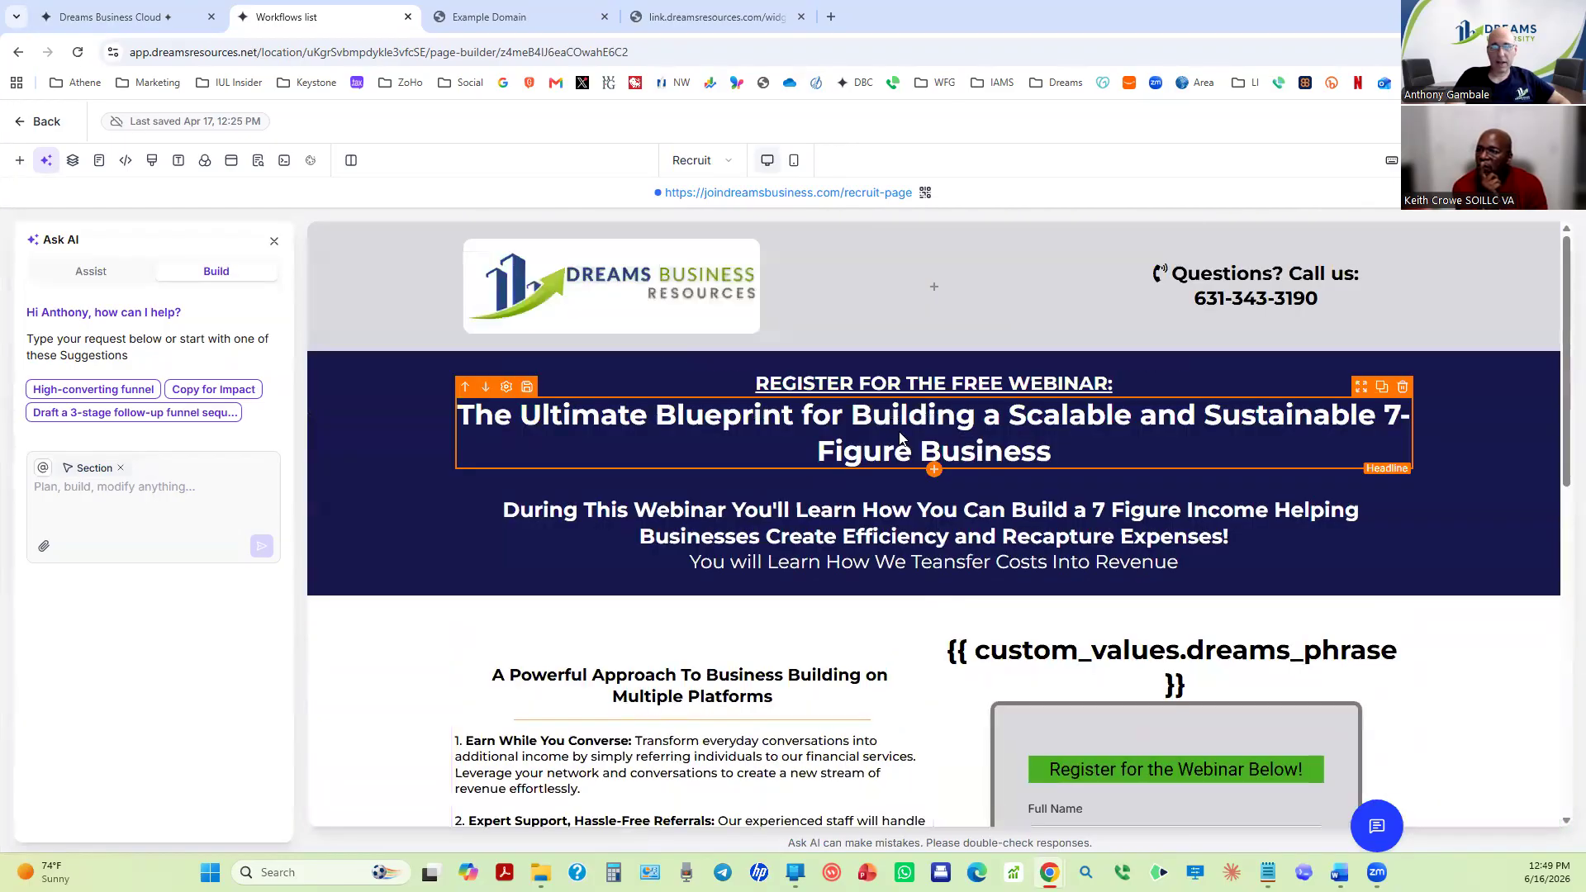